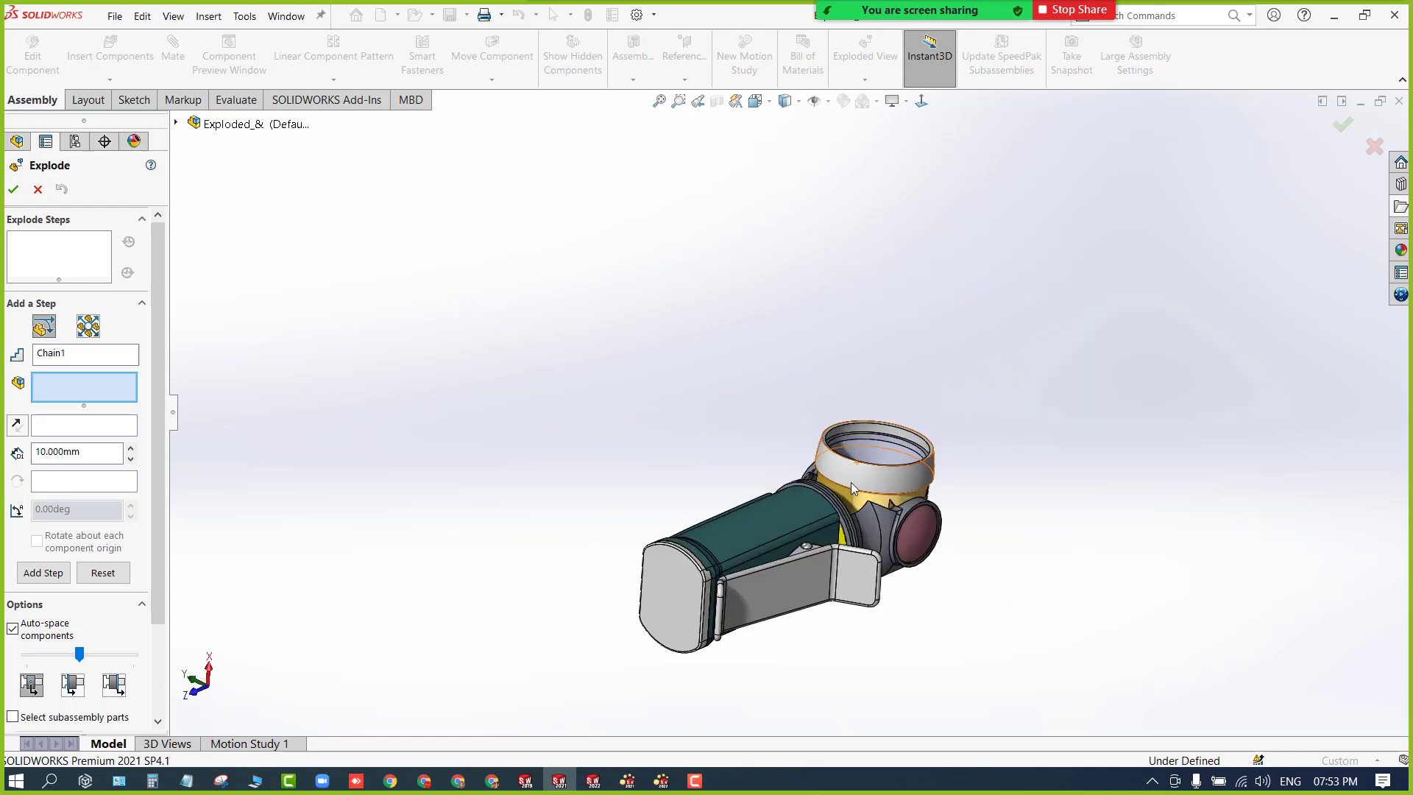
Explode the lens cover about 77 mm along the X axis away from the flashlight head as the first explode step.
left_click(851, 479)
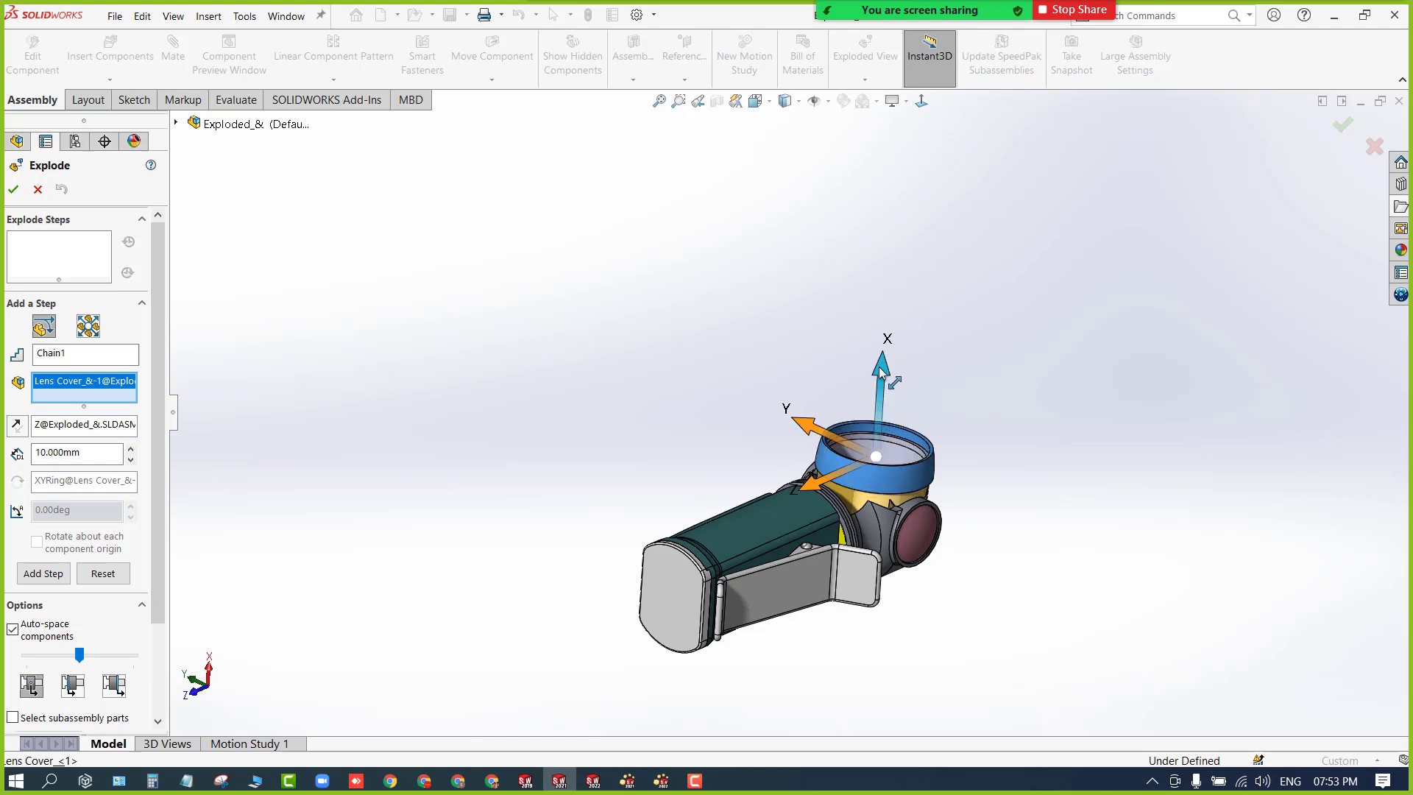
left_click_drag(879, 367, 898, 165)
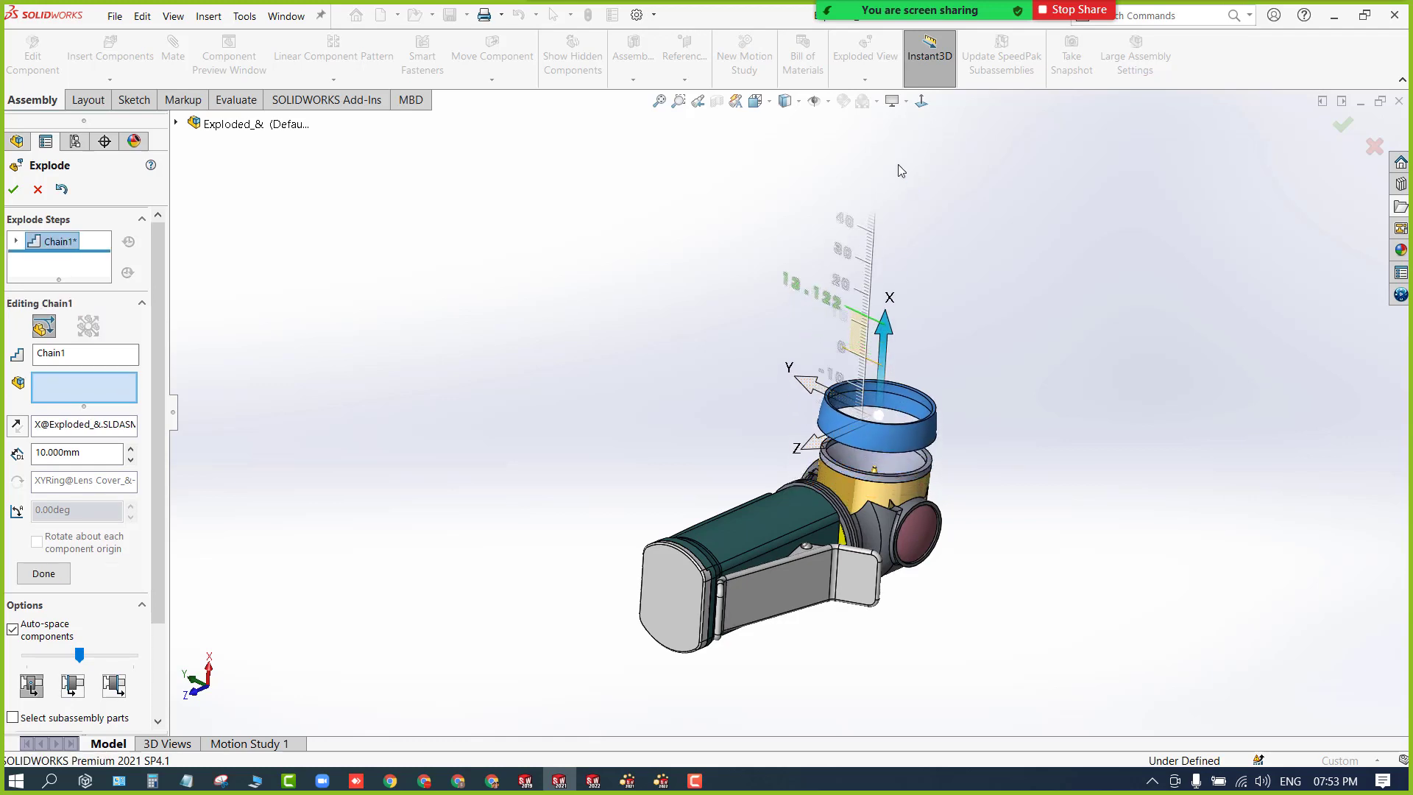
left_click_drag(882, 339, 901, 168)
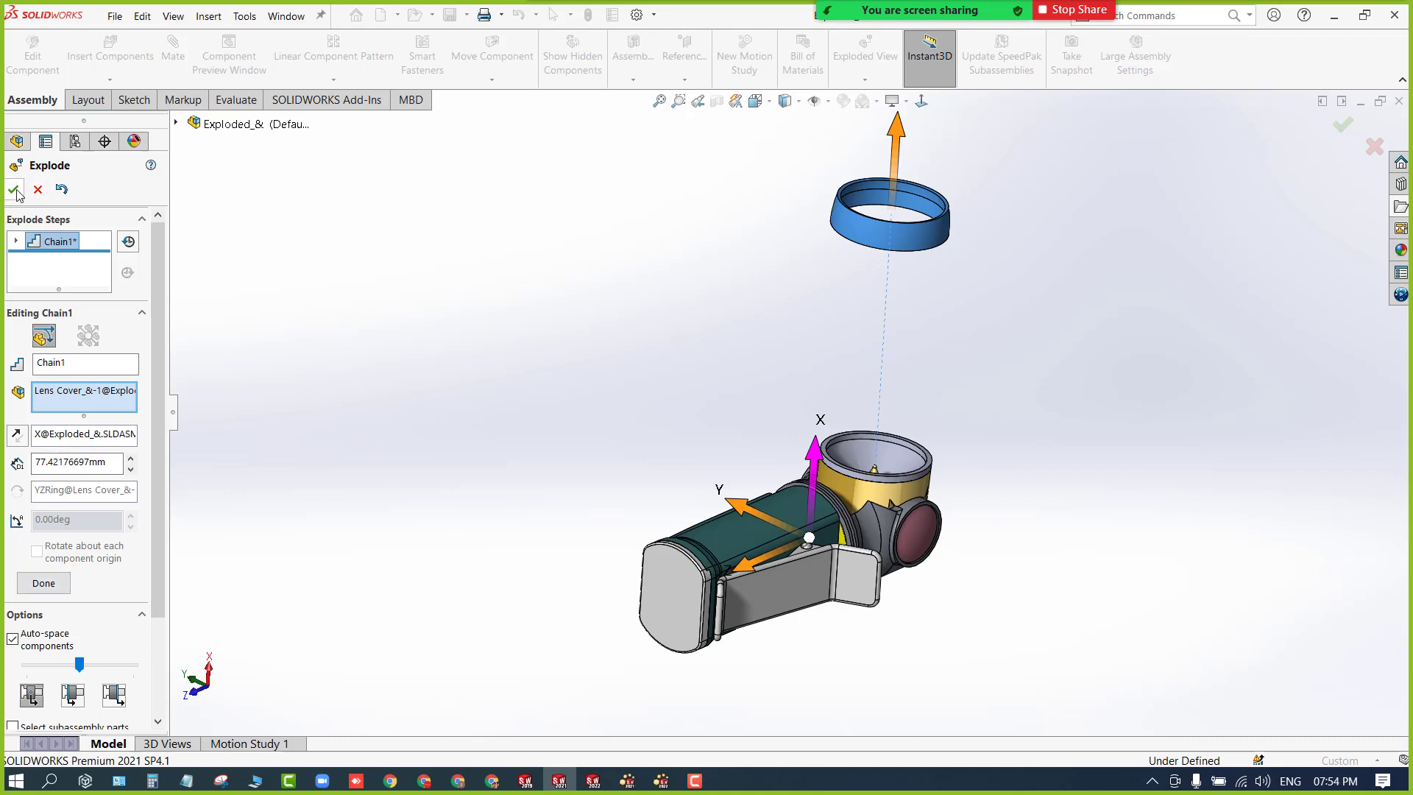
left_click(42, 584)
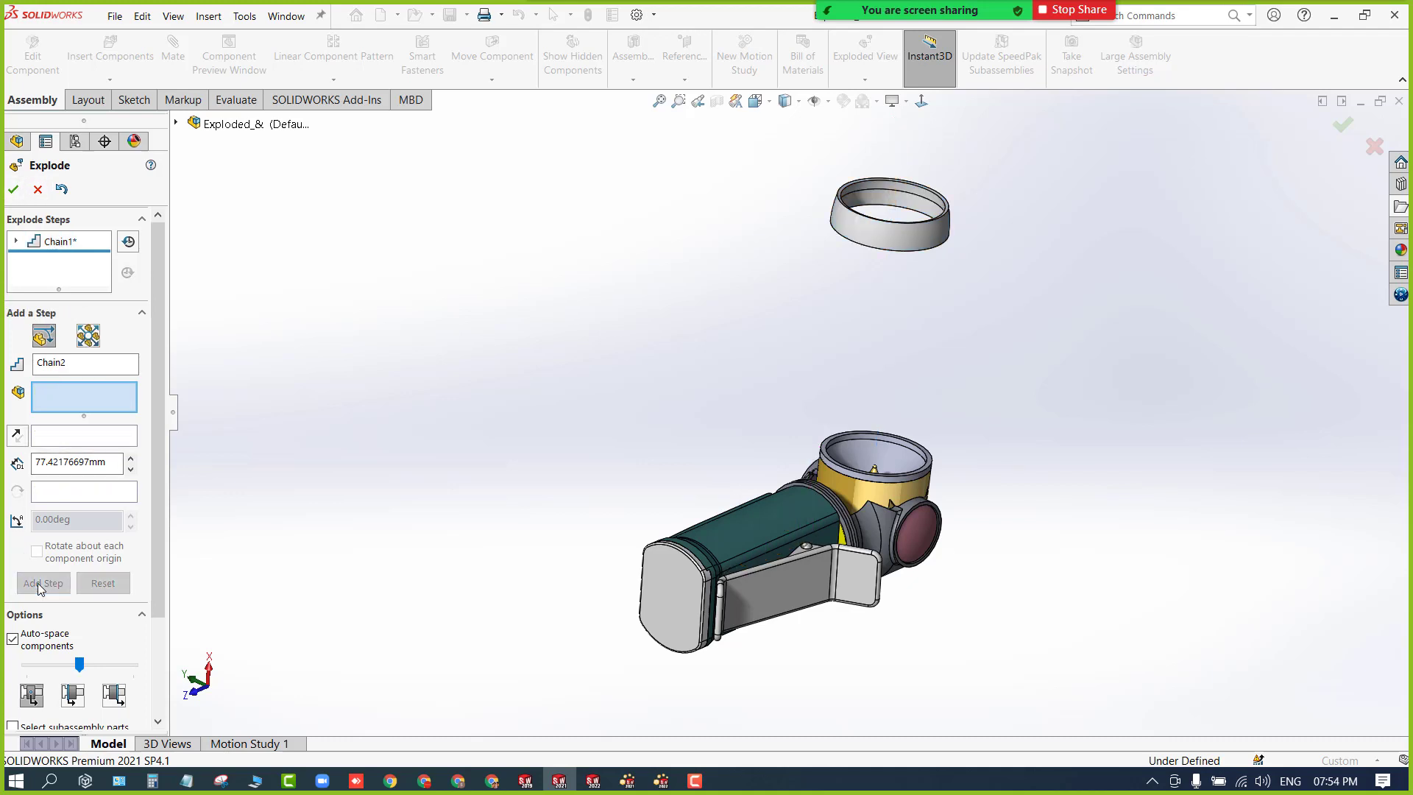
Add an explode step moving the reflector about 56 mm along the X axis, below the lens cover.
left_click(841, 458)
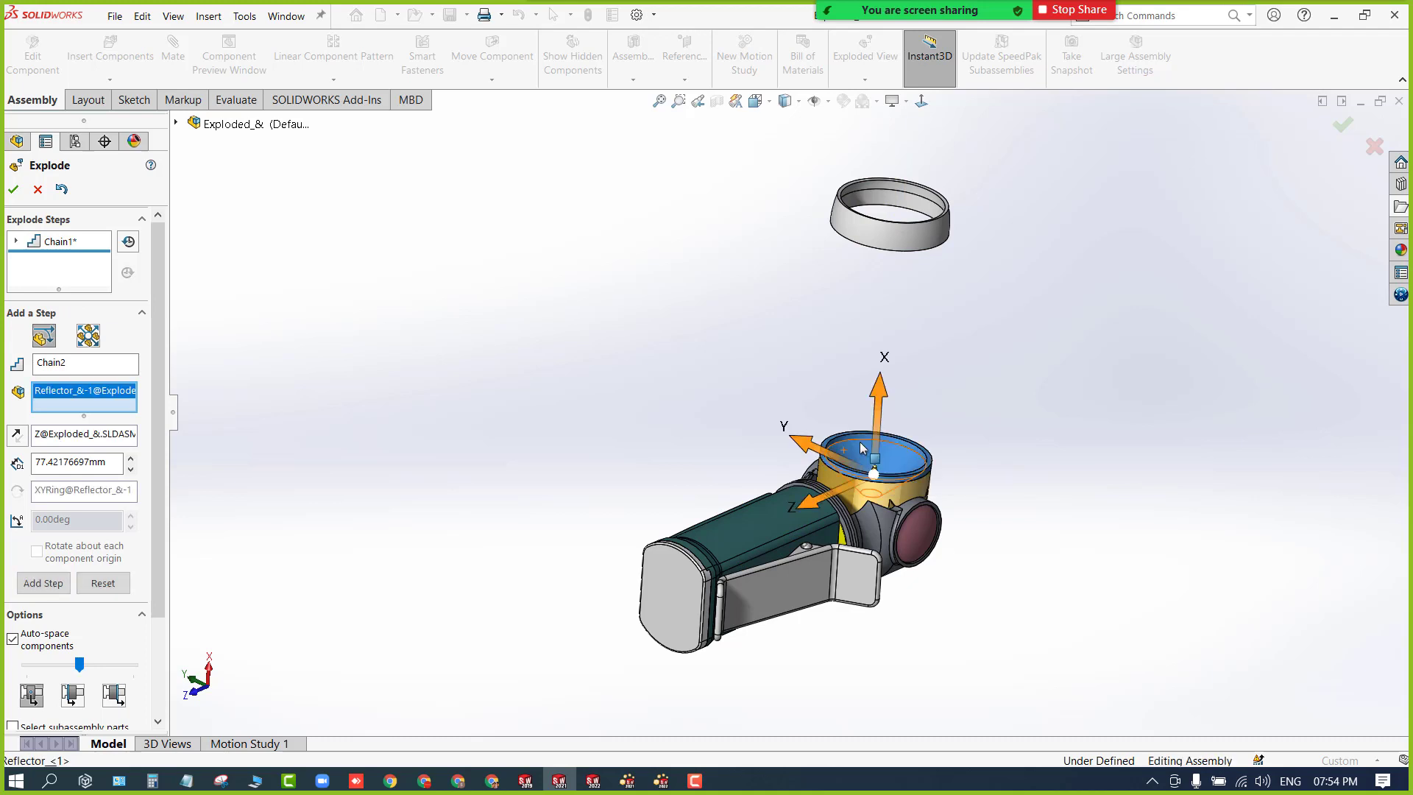
left_click_drag(881, 388, 876, 237)
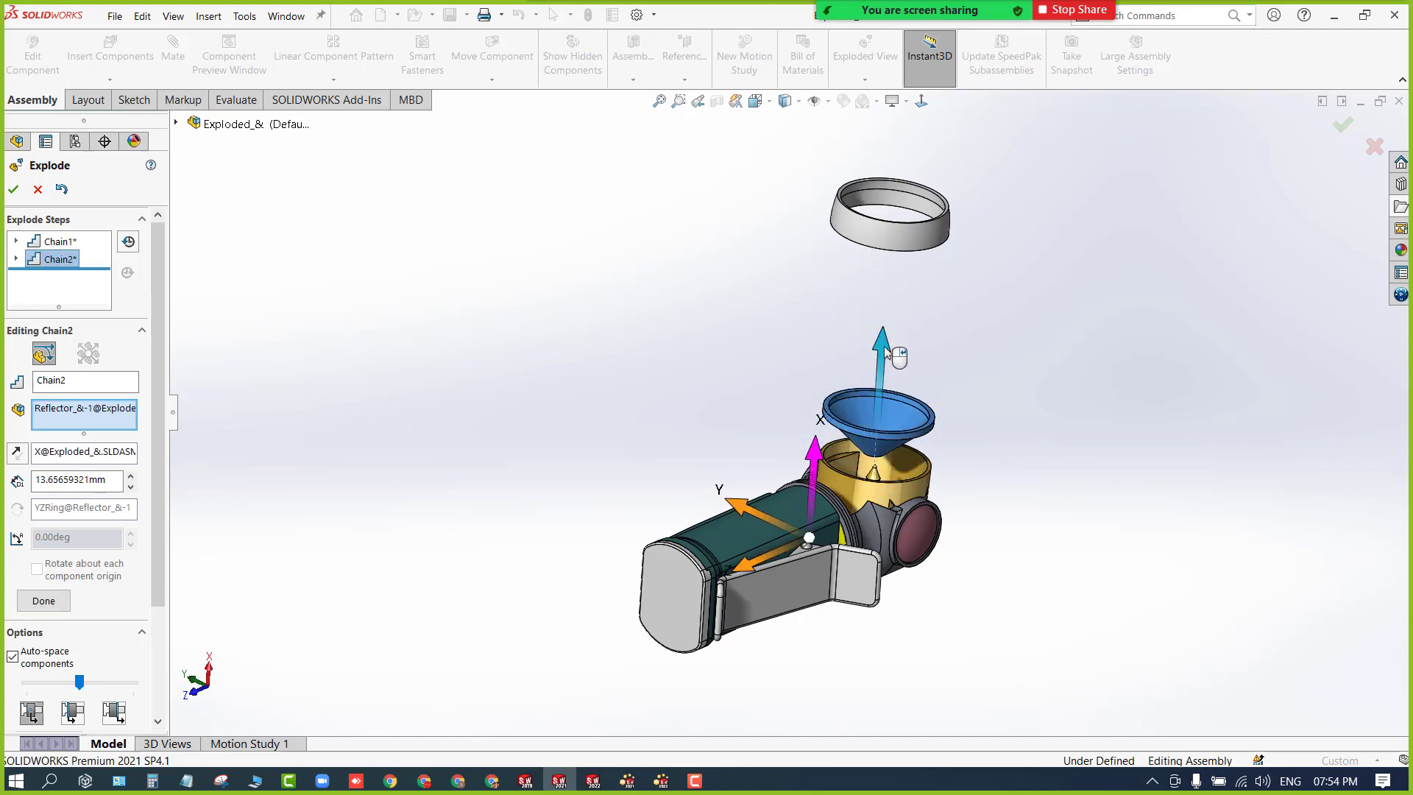
left_click_drag(884, 347, 889, 220)
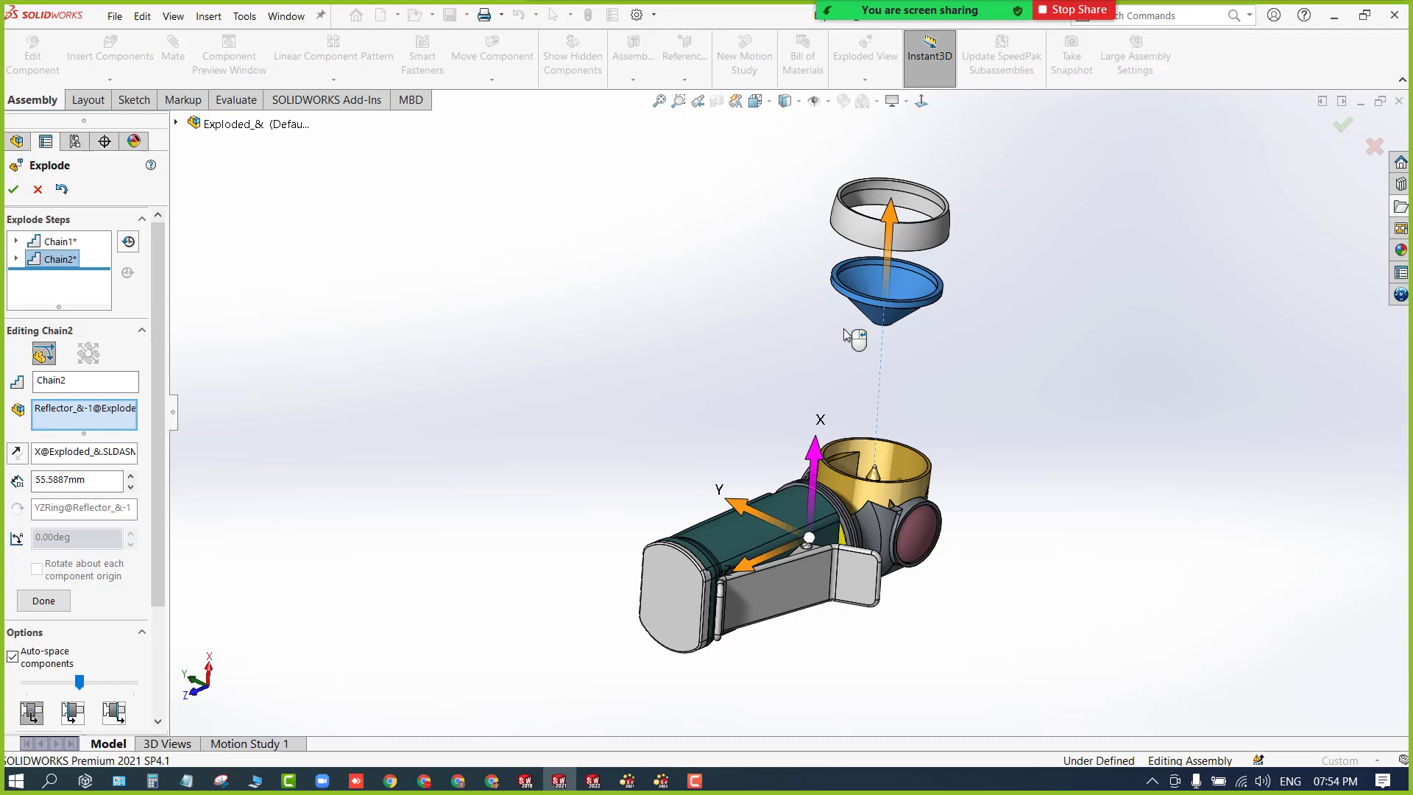
right_click(843, 328)
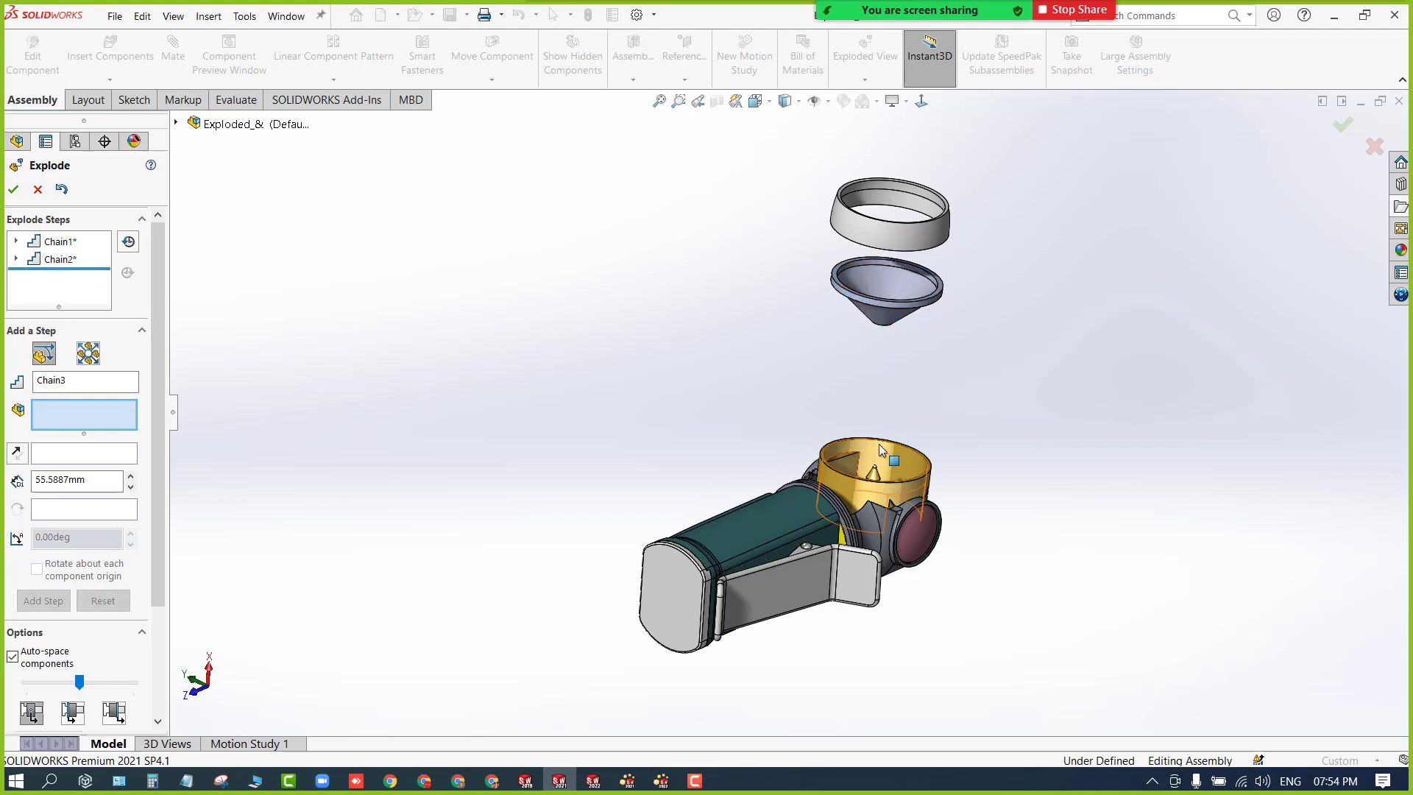
Add an explode step moving the miniature bulb about 40 mm along the X axis, between the head and the reflector.
left_click(871, 479)
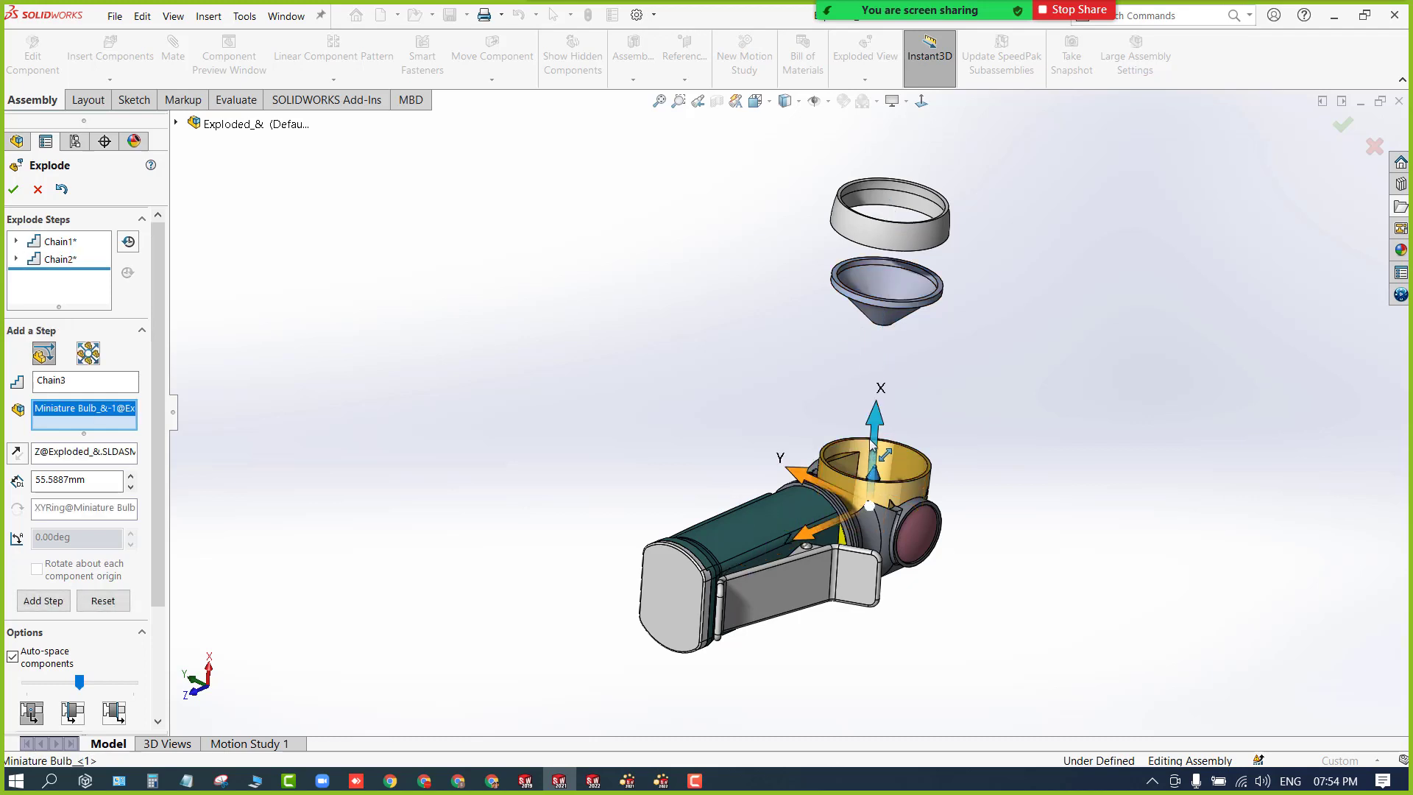
left_click_drag(874, 426, 891, 299)
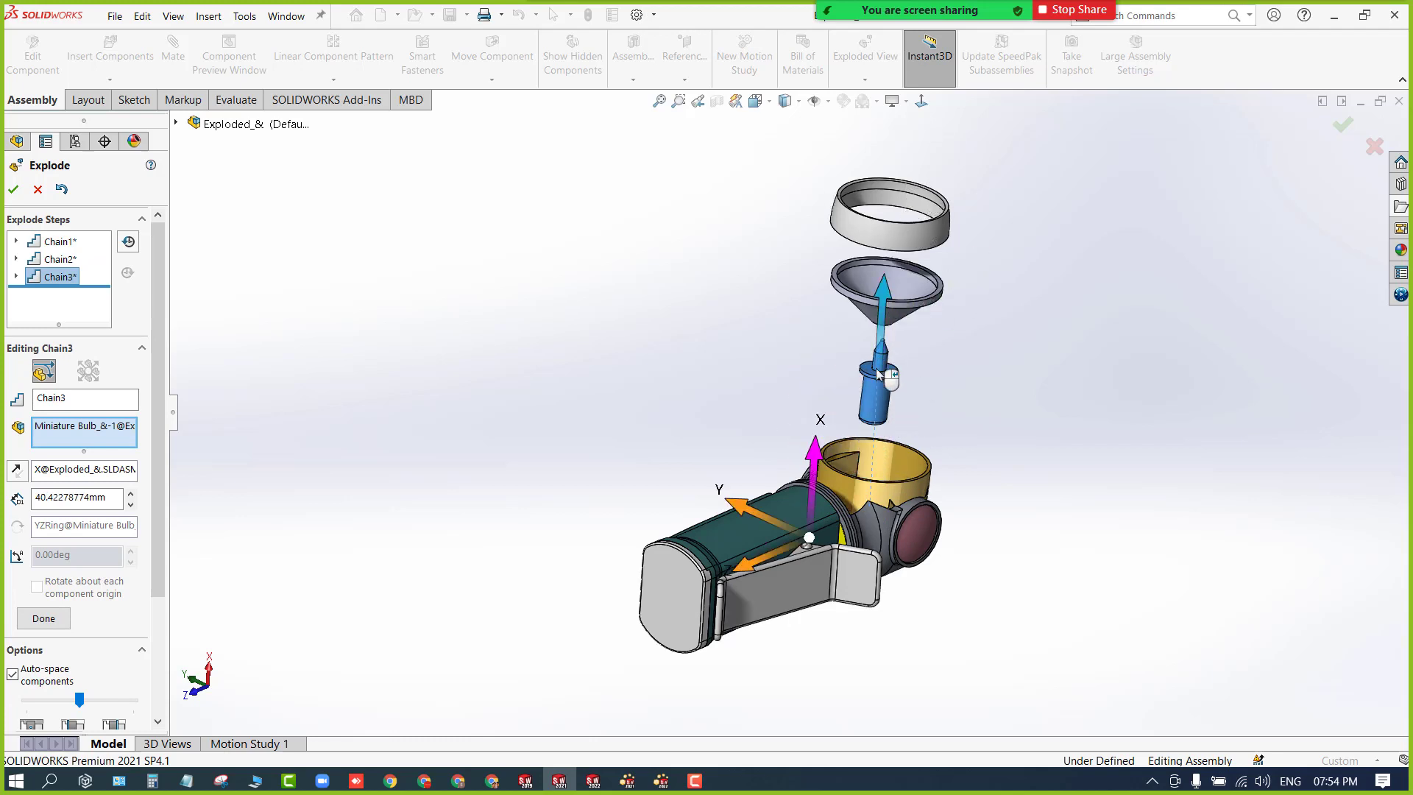
right_click(794, 392)
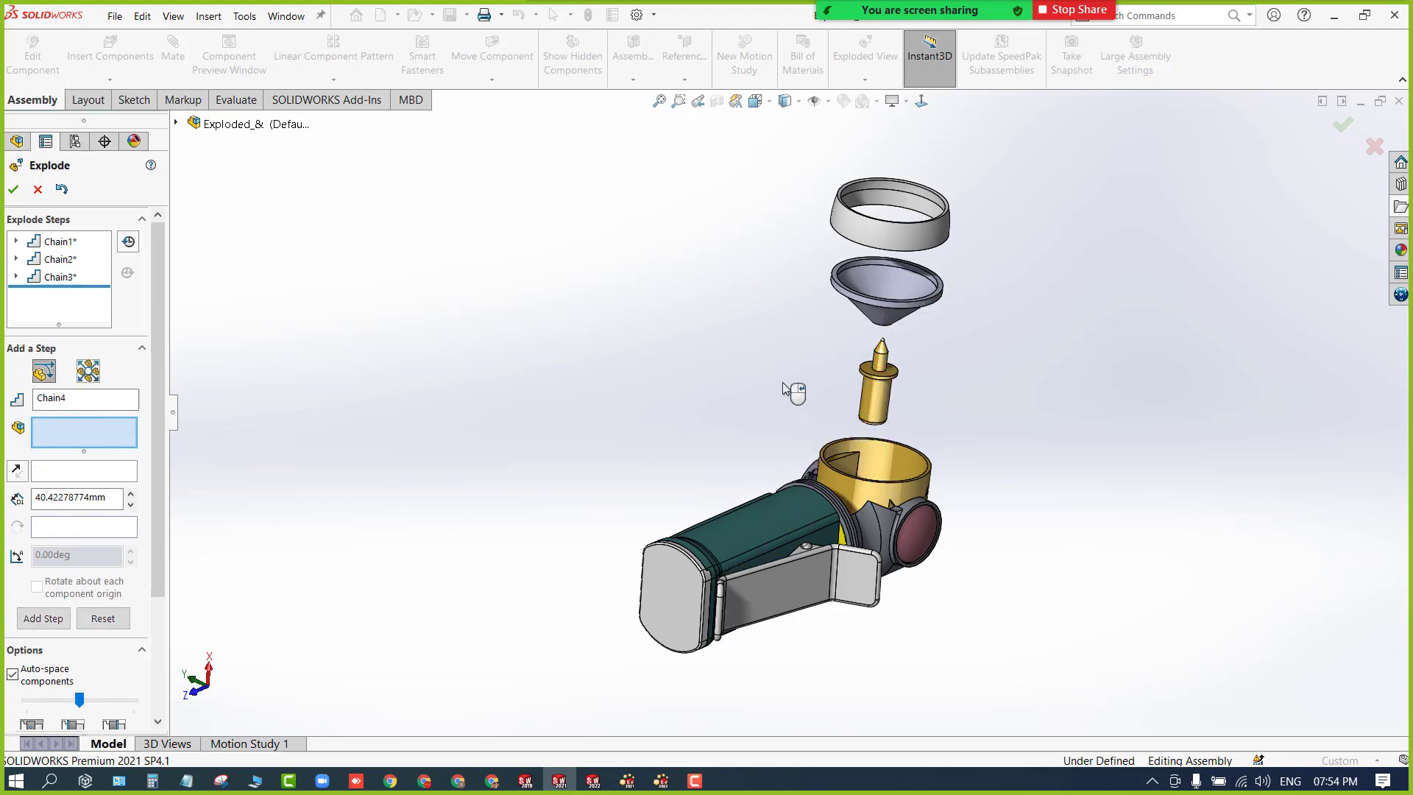
Add an explode step pulling the visible locking pin about 36 mm outward from the head along the Y axis.
left_click(929, 543)
left_click_drag(850, 508, 1010, 574)
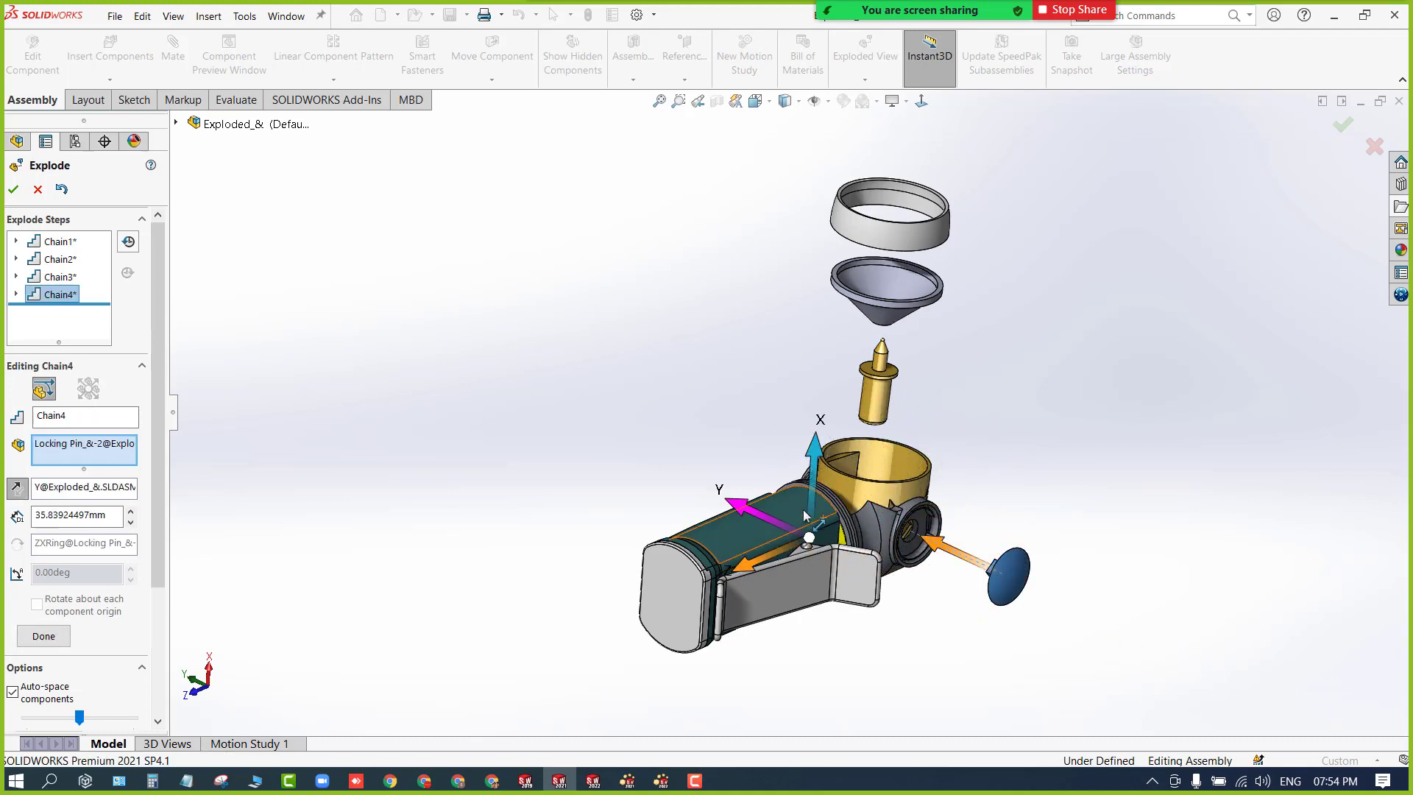
left_click(50, 635)
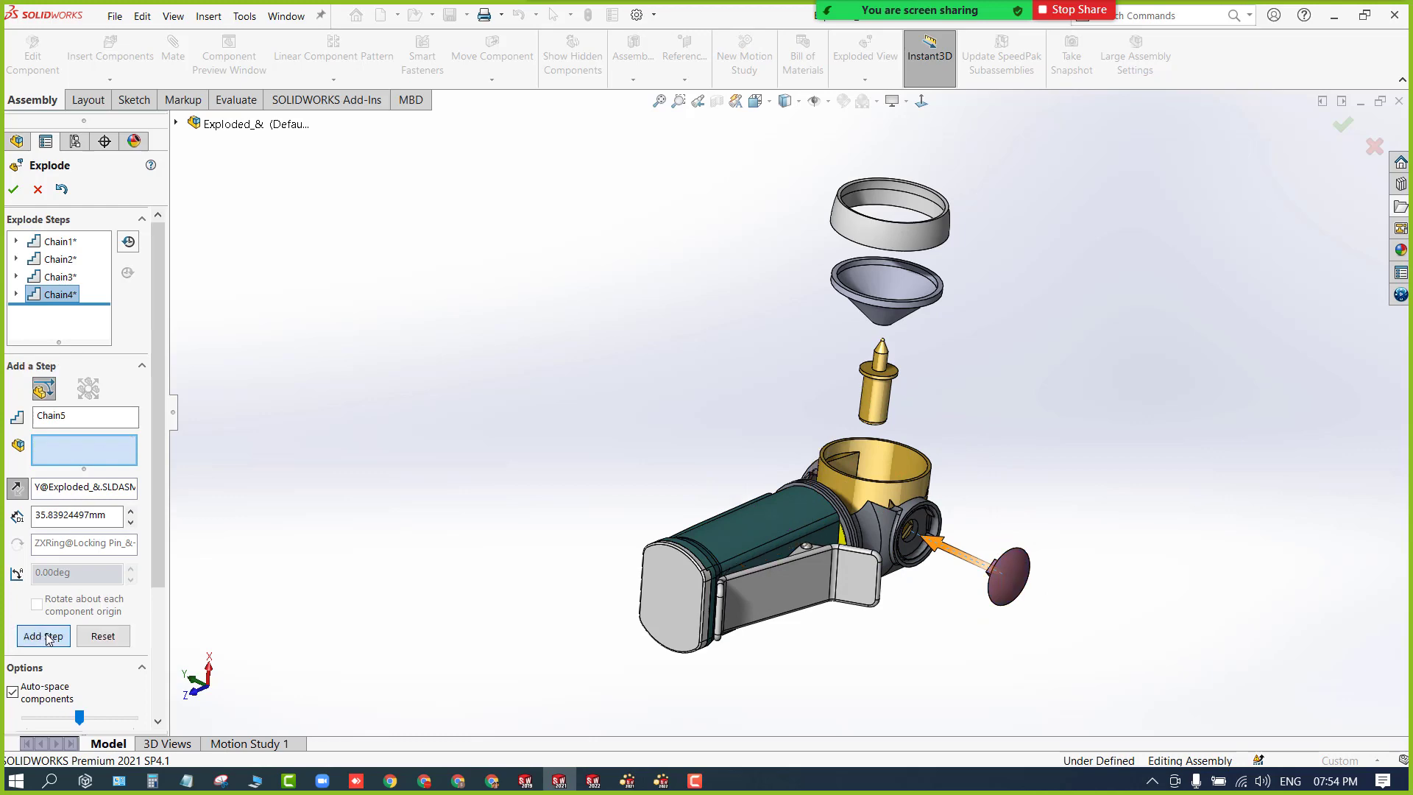
Add an explode step pulling the locking pin on the head's opposite side about 39 mm outward along the Y axis.
middle_click_drag(471, 559, 666, 581)
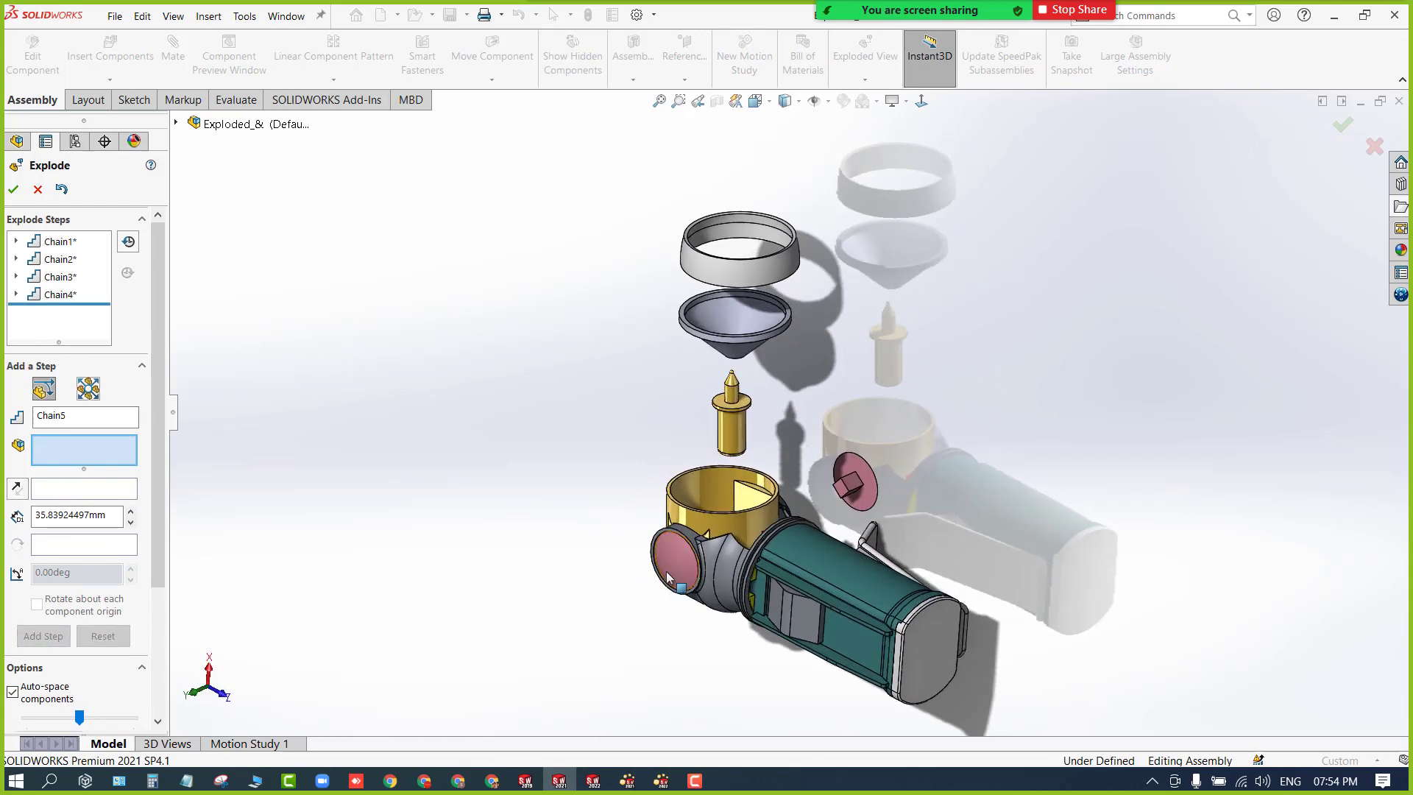
left_click(670, 574)
left_click_drag(611, 593, 517, 638)
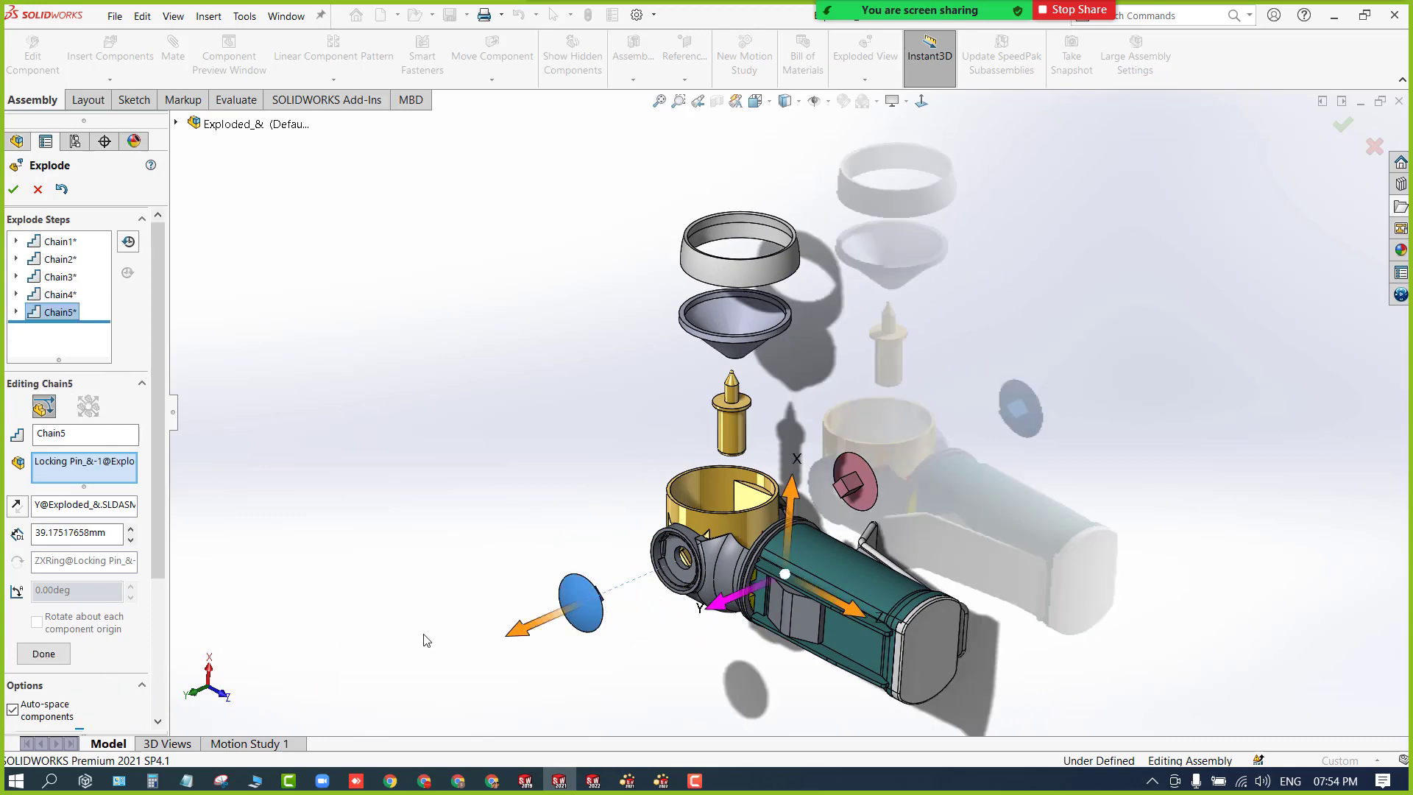
middle_click_drag(426, 637, 383, 619)
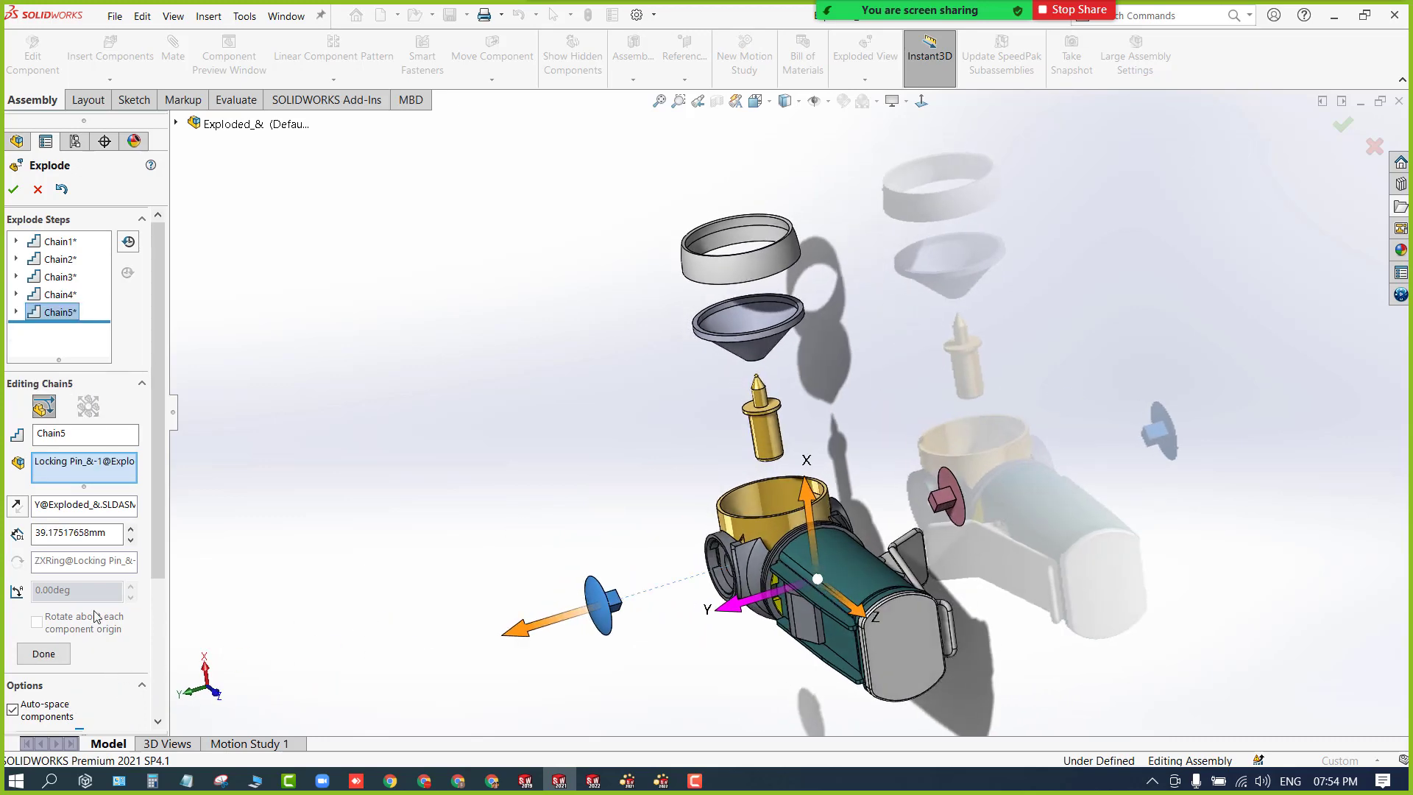
left_click(46, 661)
Explode the base subassembly about 55 mm along the Z axis away from the head and finish the exploded view.
scroll(589, 563, "up", 2)
middle_click_drag(592, 561, 683, 597)
left_click(826, 541)
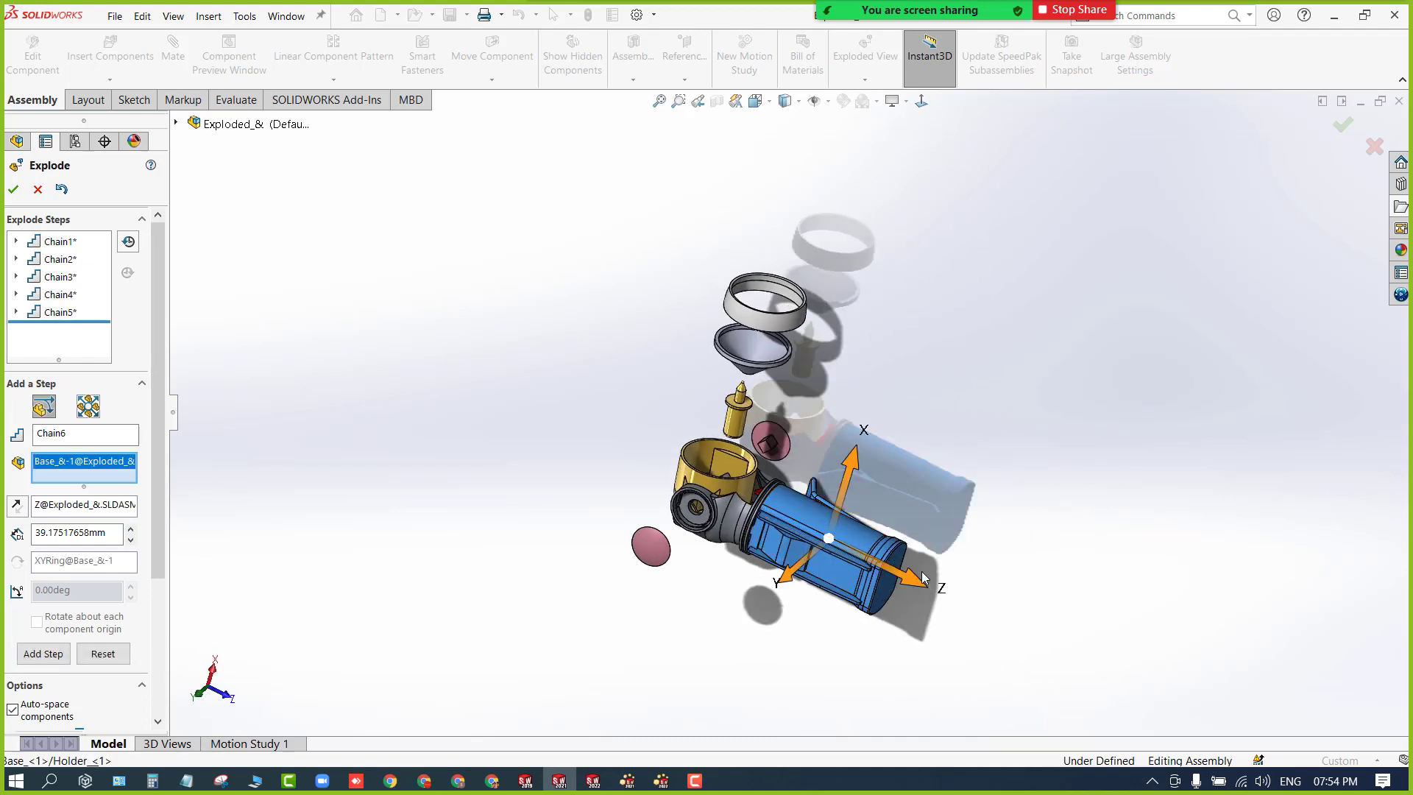
left_click_drag(920, 585, 1145, 672)
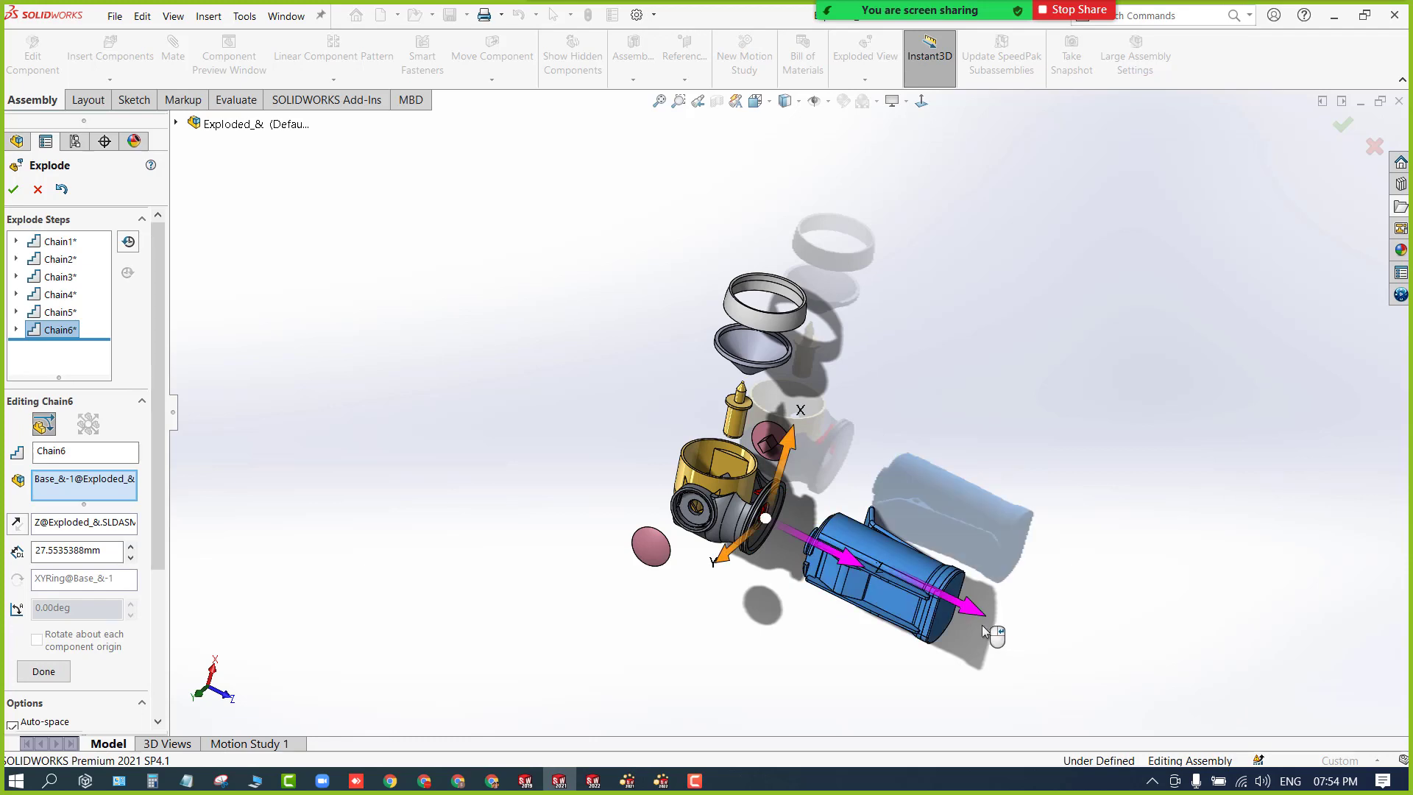
left_click_drag(920, 607, 982, 636)
middle_click_drag(672, 609, 573, 575)
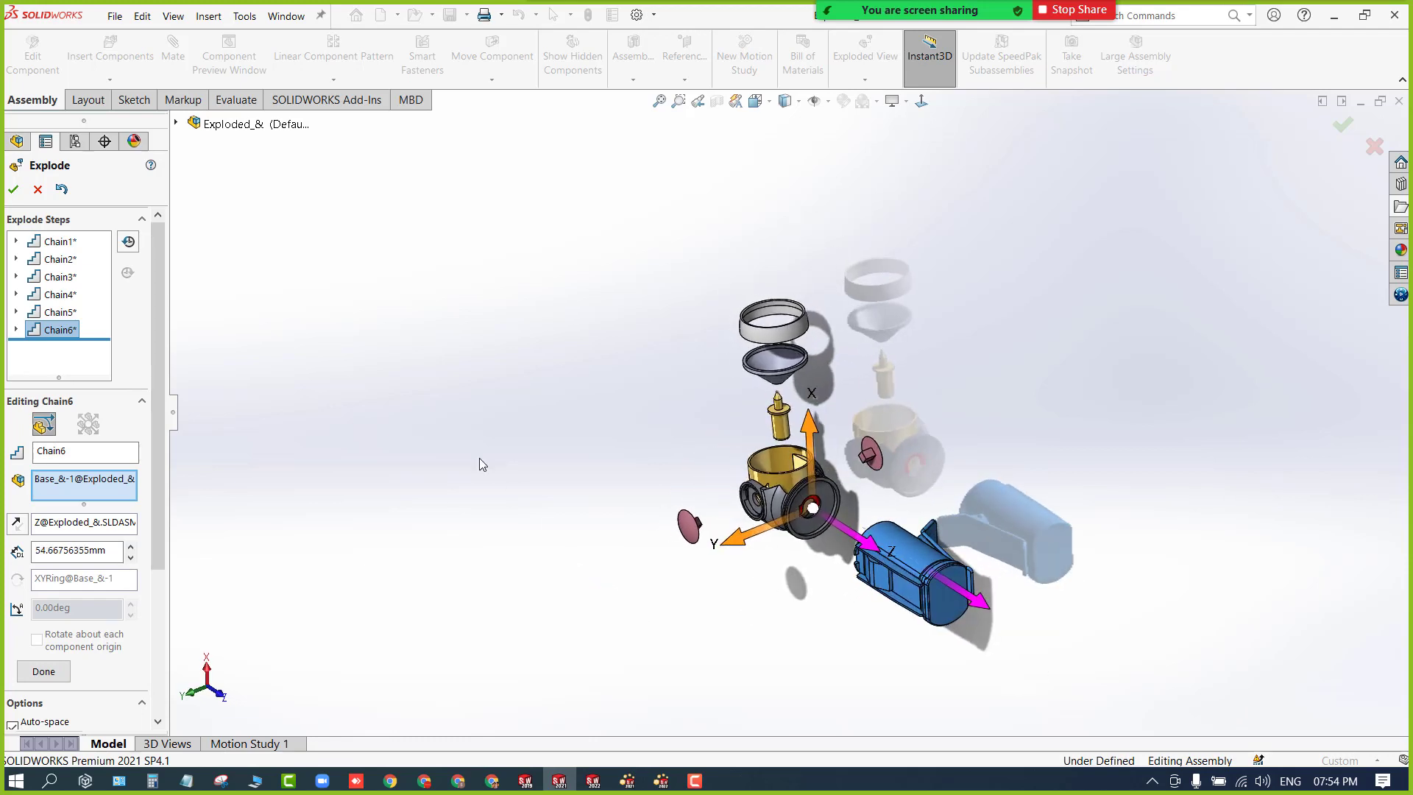
left_click(15, 190)
Insert Smart Explode Lines for all exploded components, using the bounding box center as the reference point.
middle_click_drag(536, 470, 539, 435)
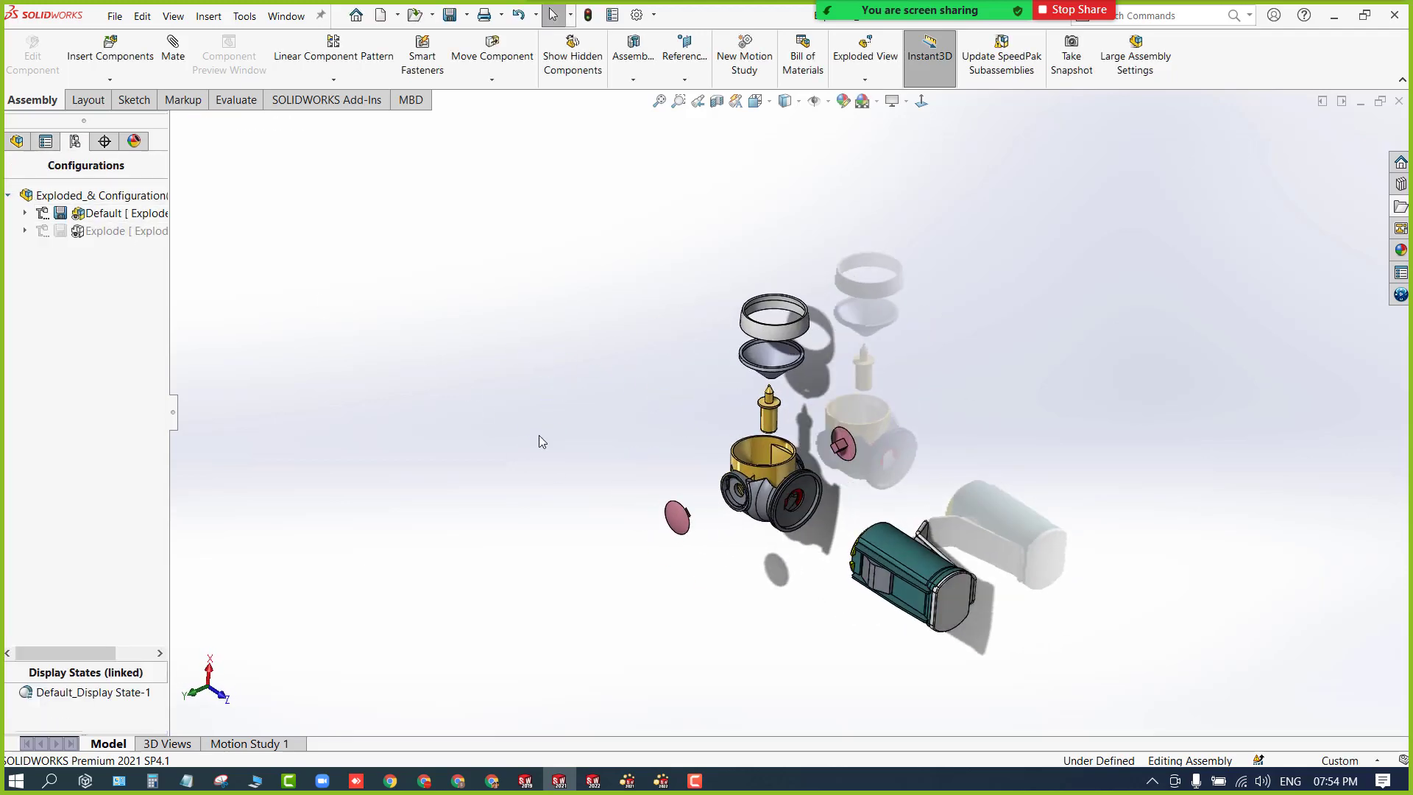
key("f")
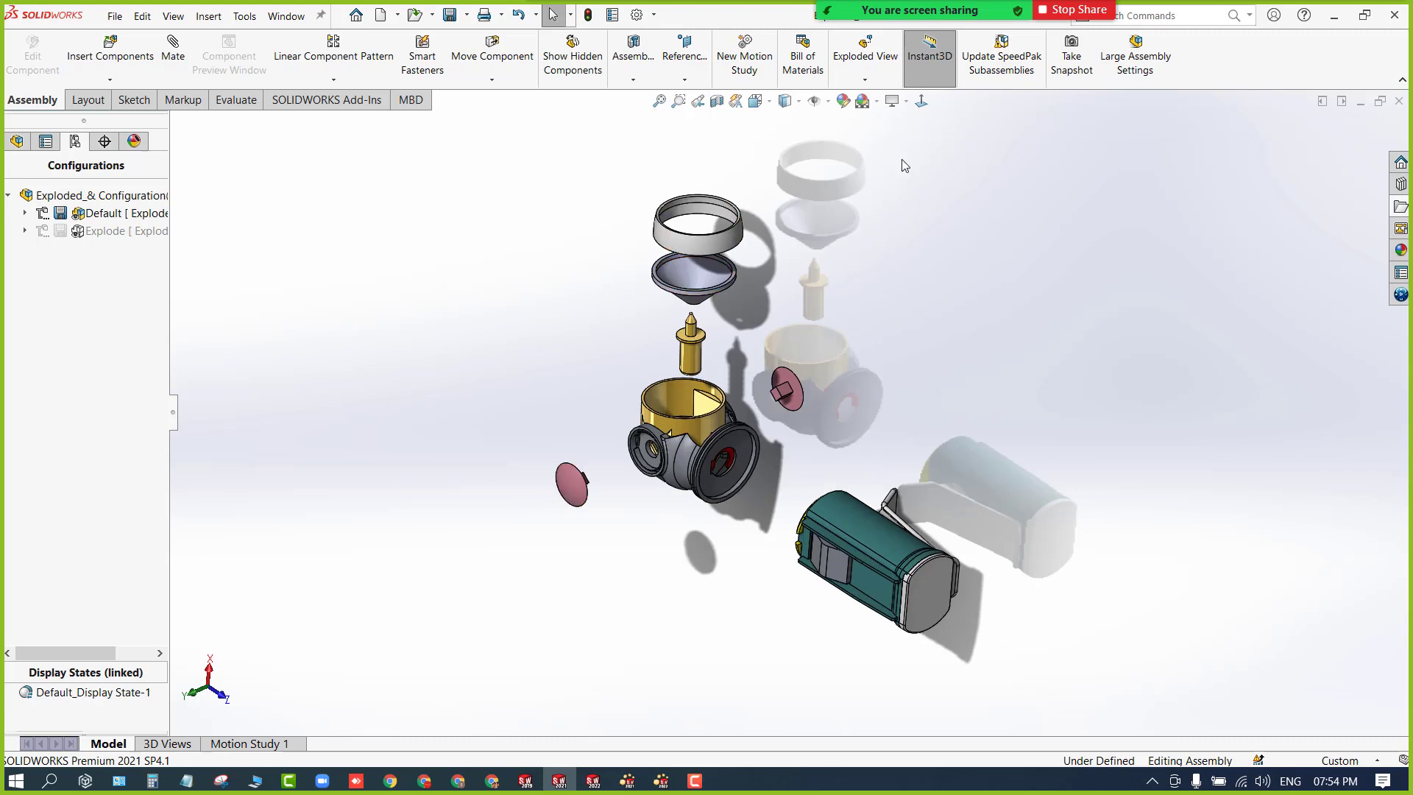
left_click(866, 79)
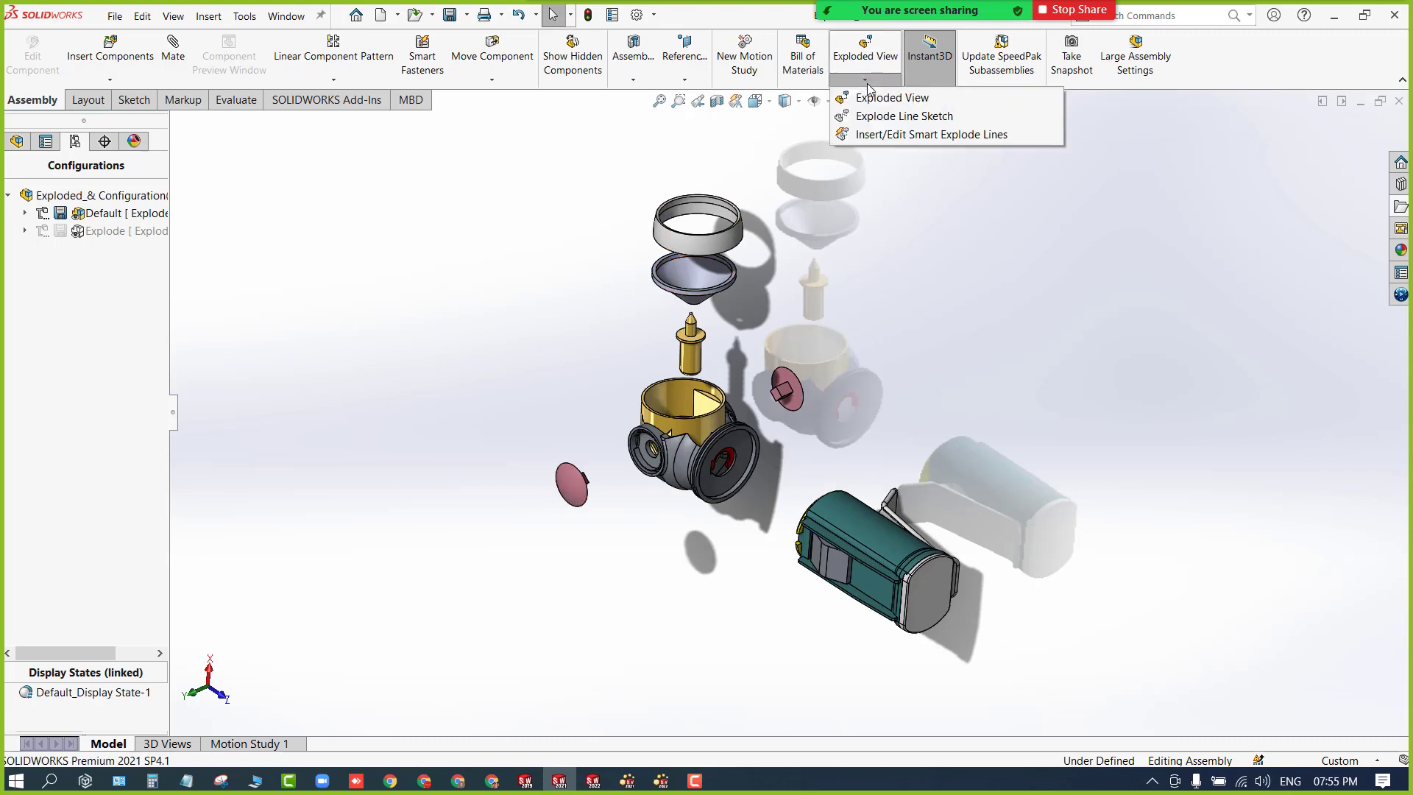
left_click(867, 135)
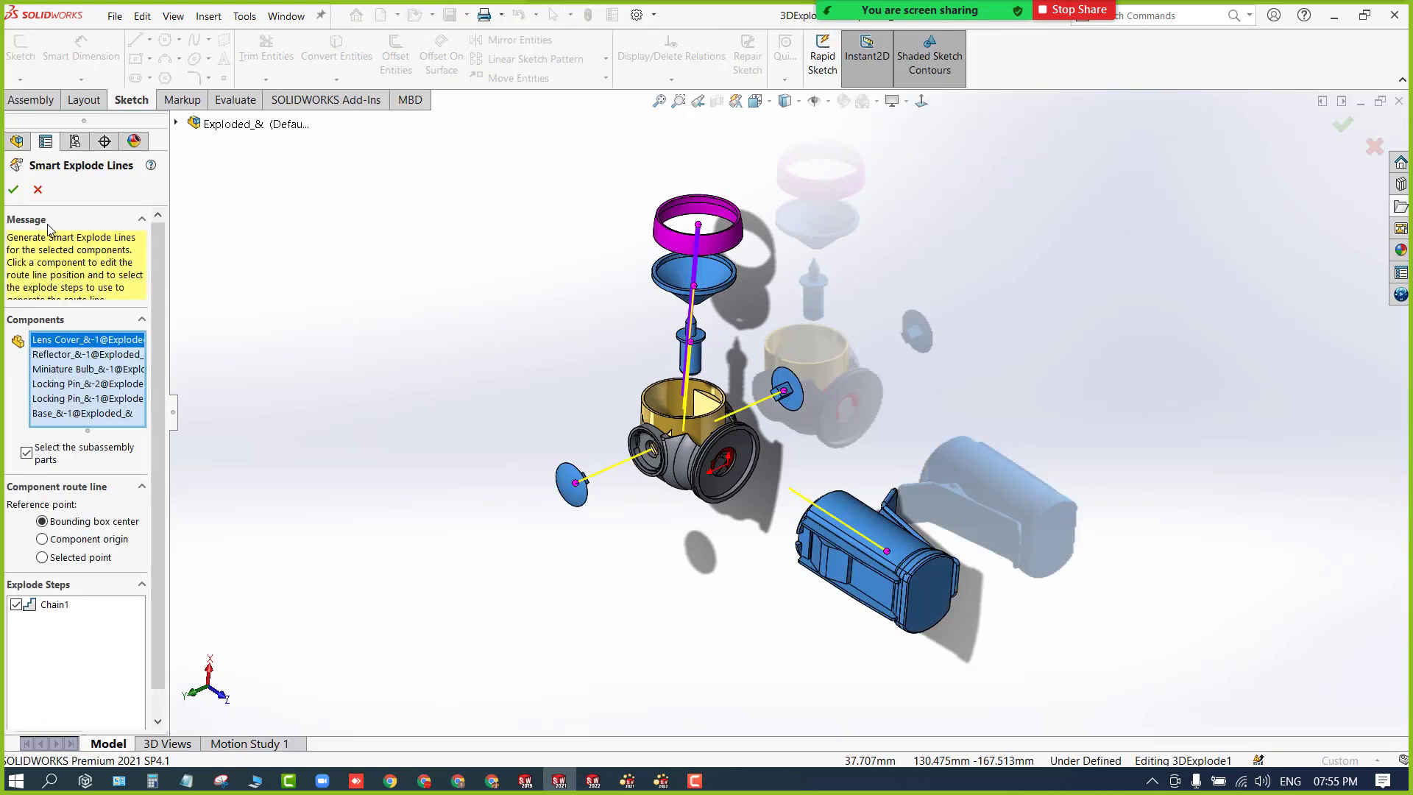
left_click(12, 196)
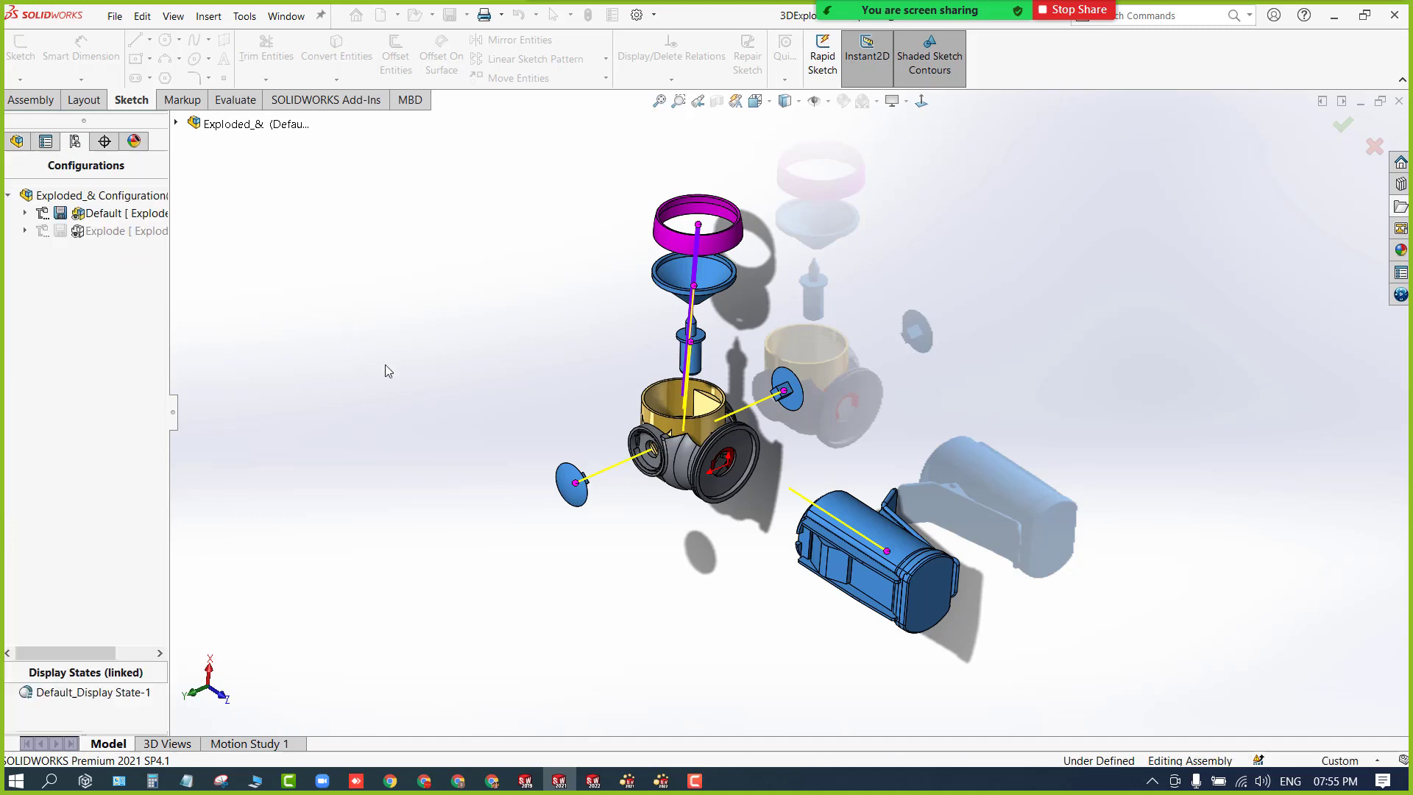
Delete the explode line sketch 3DExplode1 from the Default configuration's exploded view.
middle_click_drag(417, 378, 743, 587)
scroll(743, 587, "up", 2)
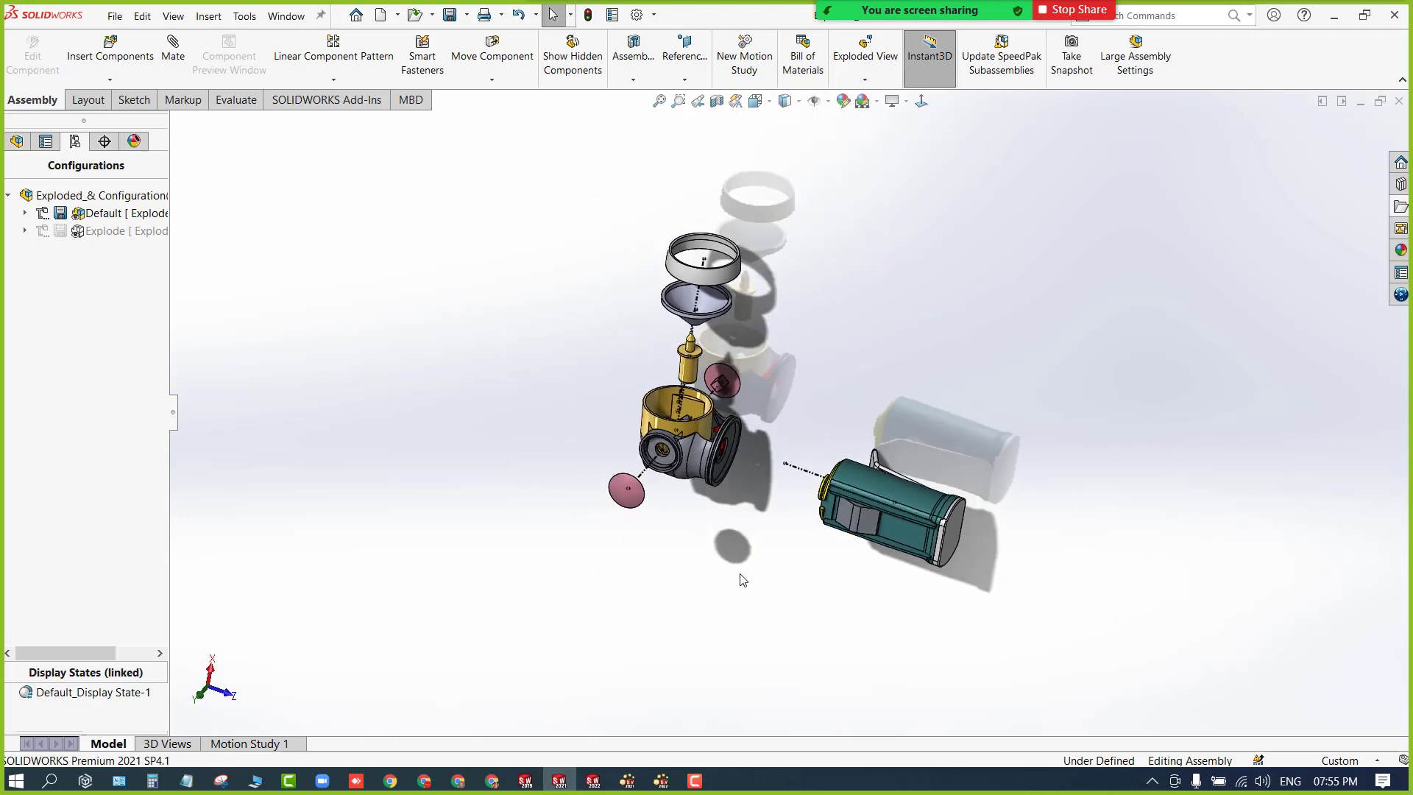
left_click(28, 218)
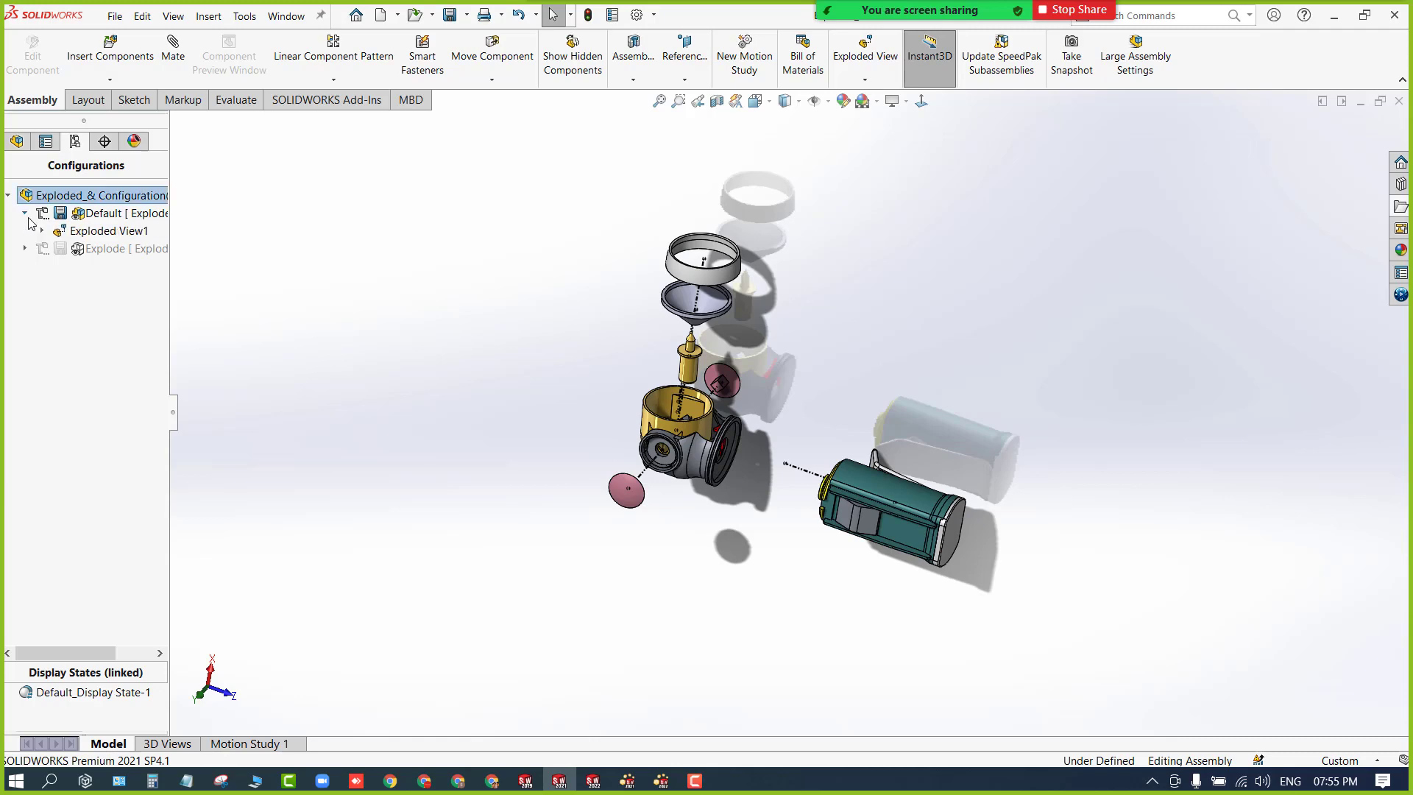
left_click(42, 231)
left_click(121, 248)
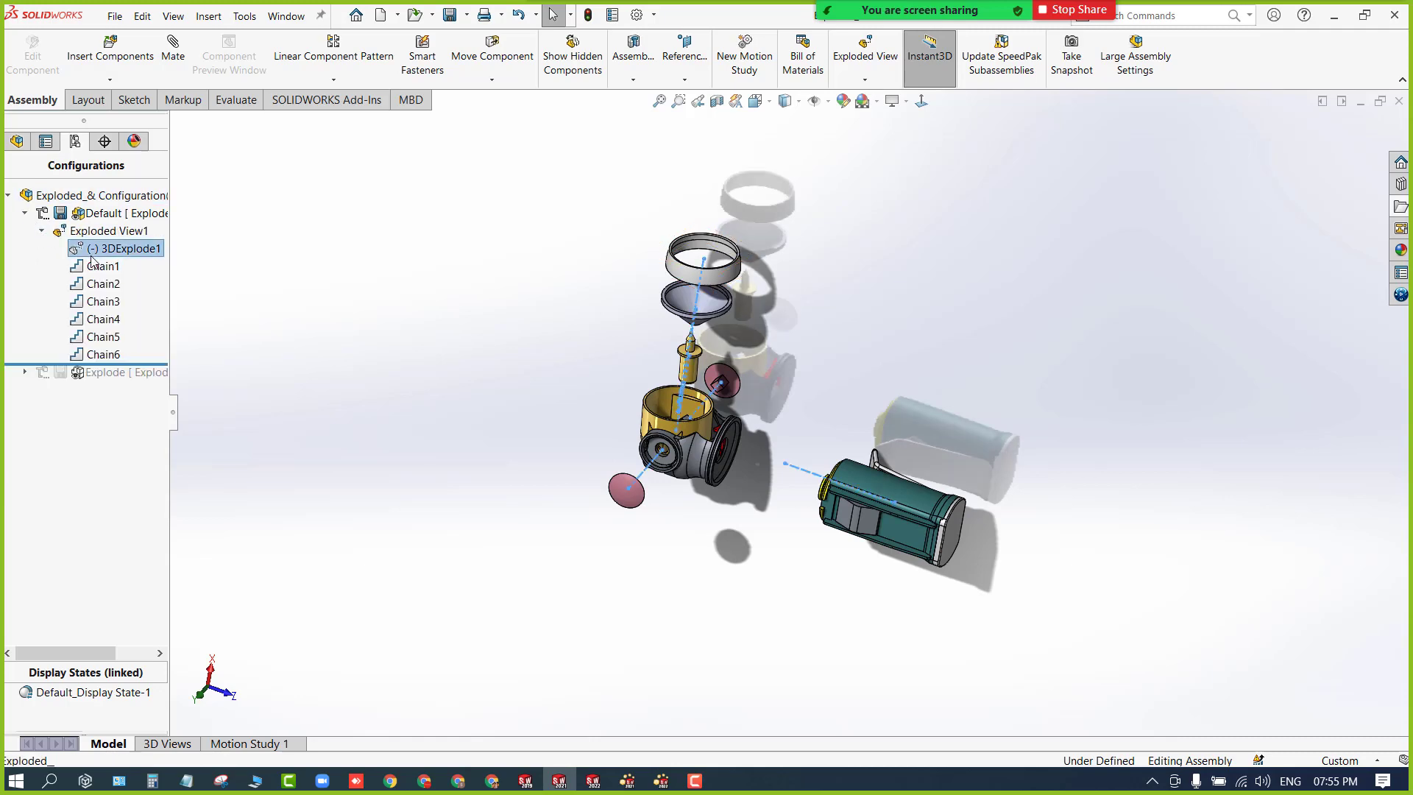
right_click(121, 248)
left_click(136, 396)
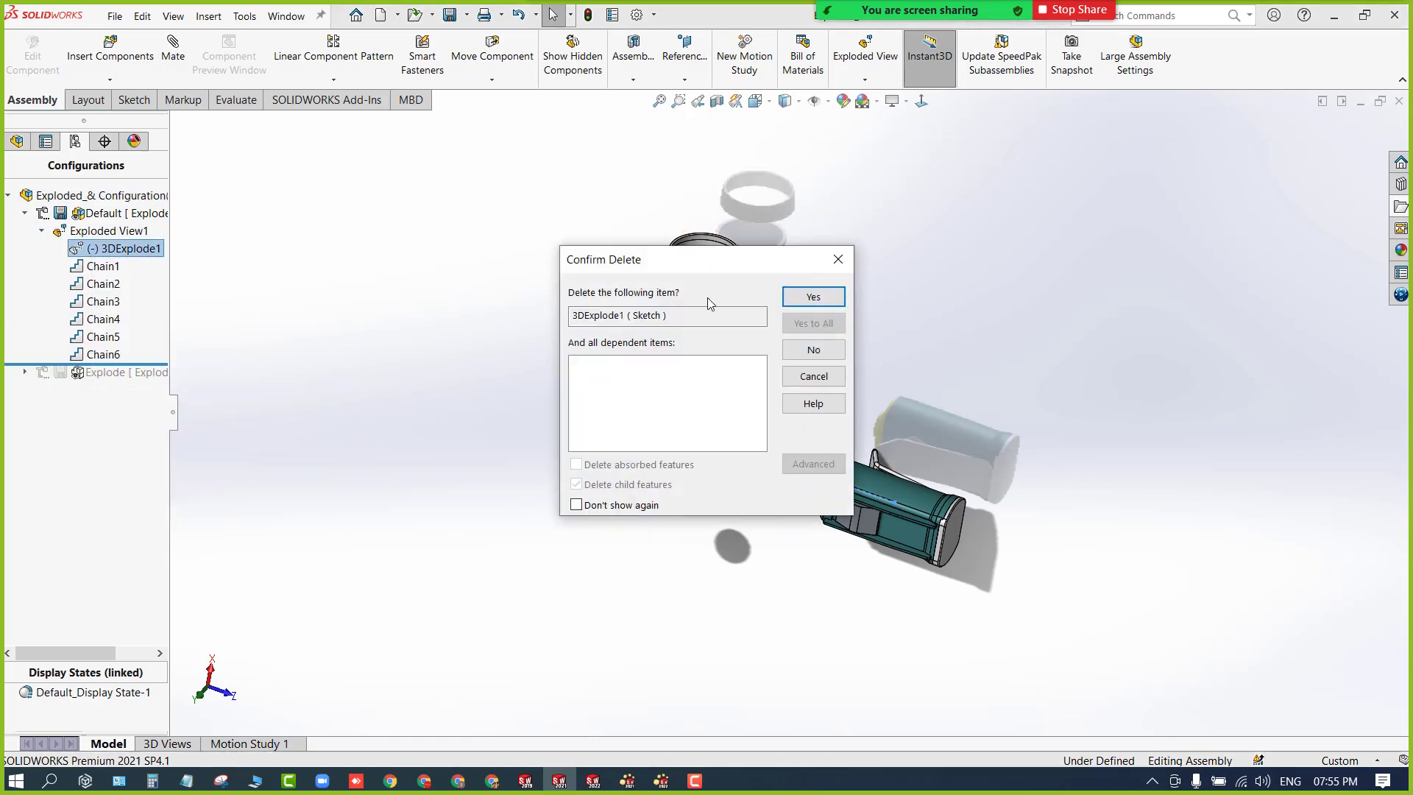
left_click(796, 299)
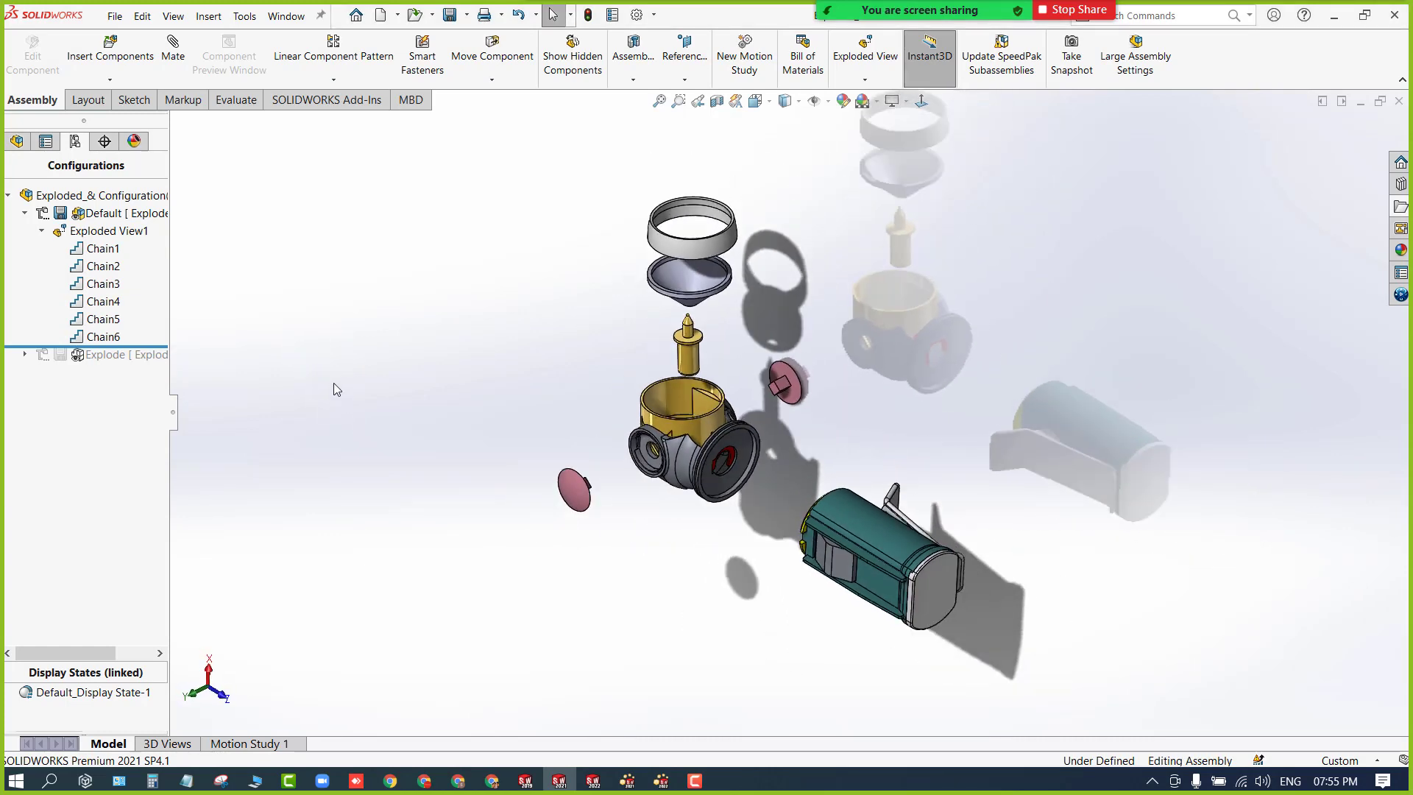
Collapse the Default configuration's exploded view with Animate collapse.
right_click(91, 217)
left_click(72, 232)
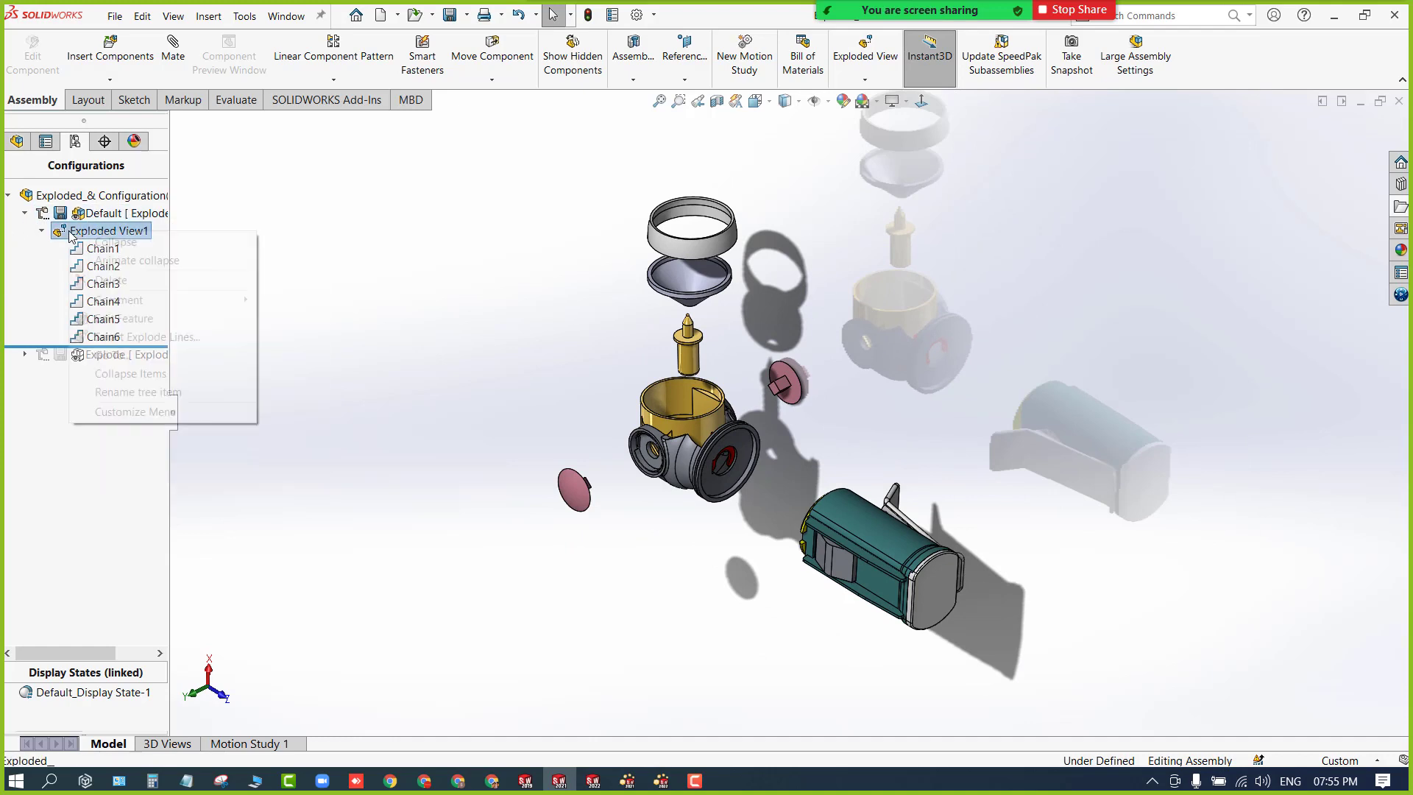
right_click(72, 234)
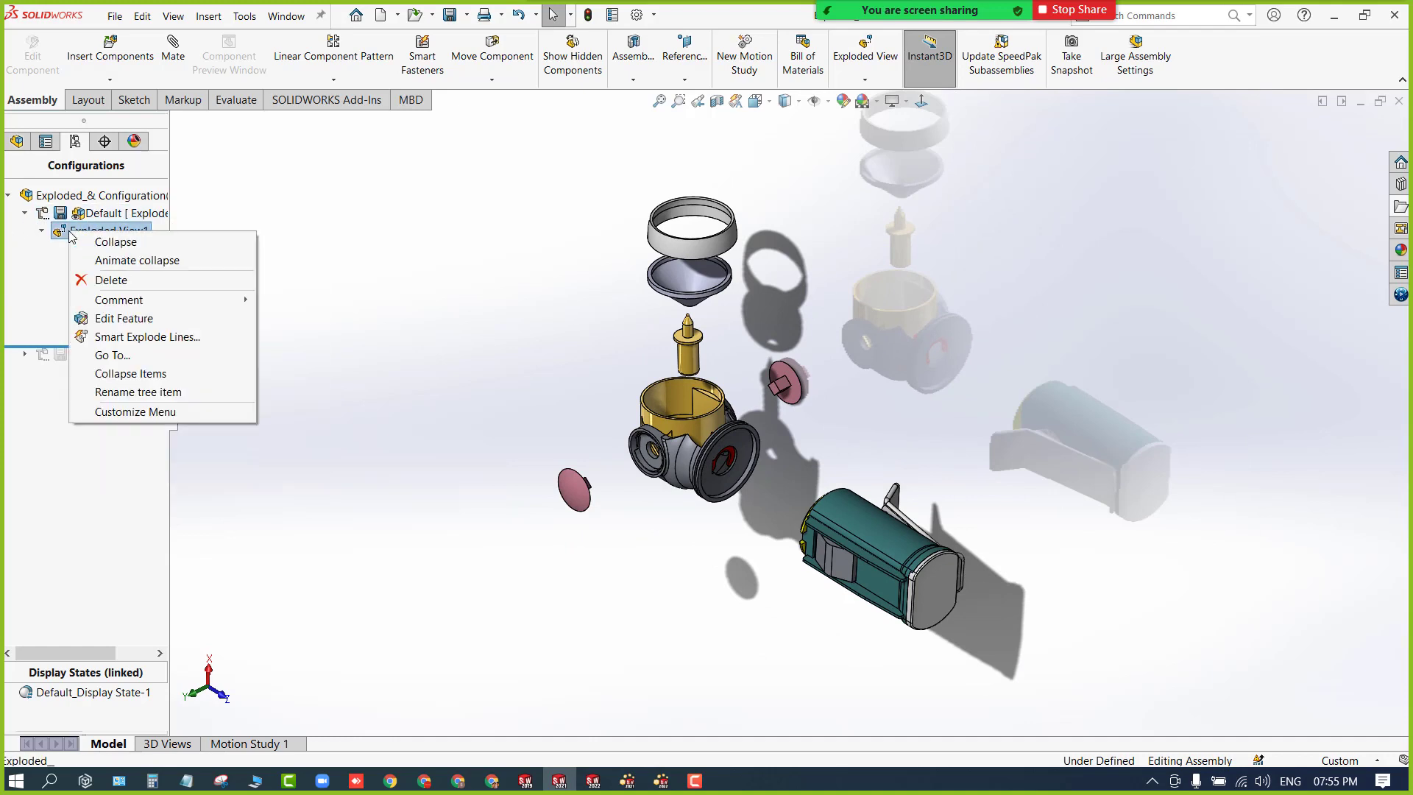
left_click(148, 267)
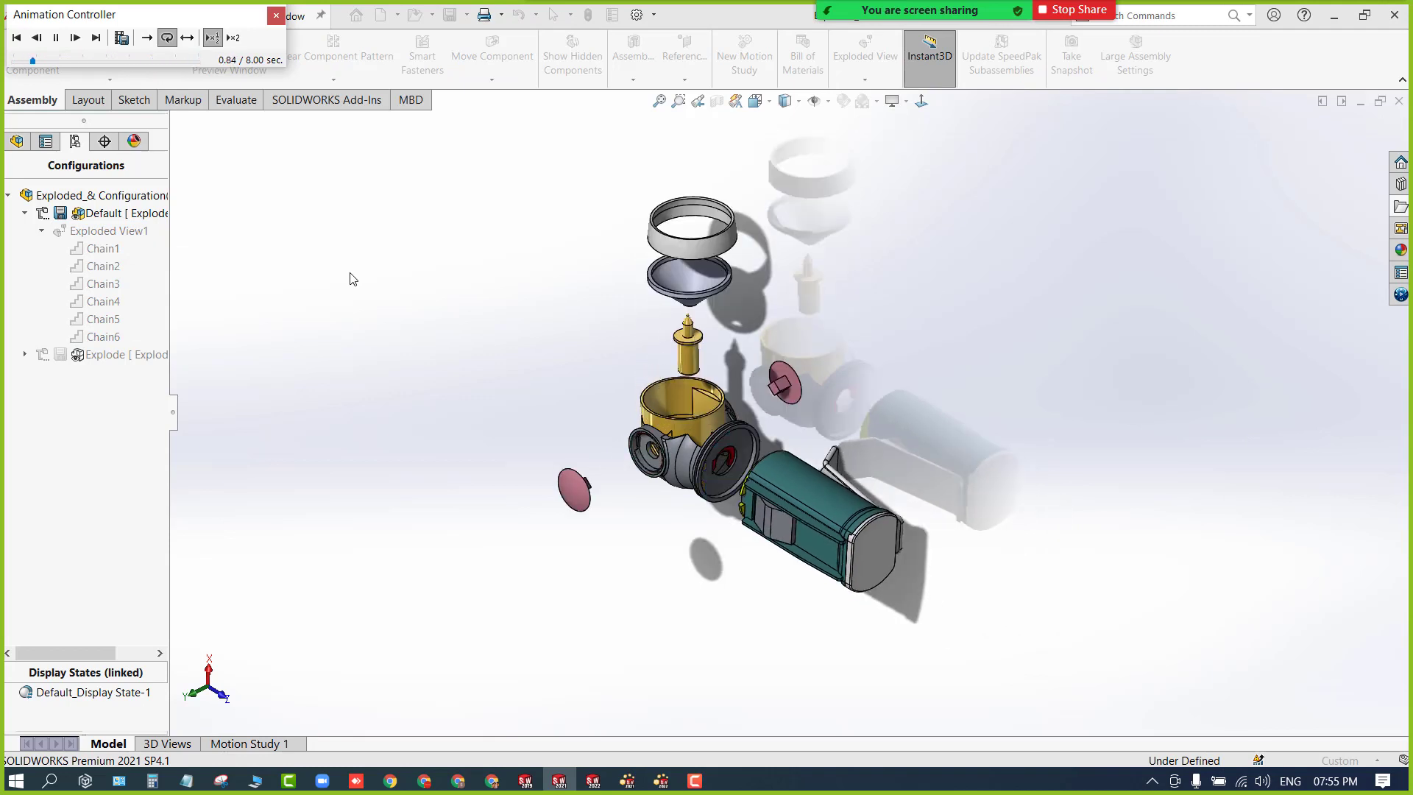
Play the collapse animation in reciprocating mode at double speed, and close the animation controller.
left_click(188, 39)
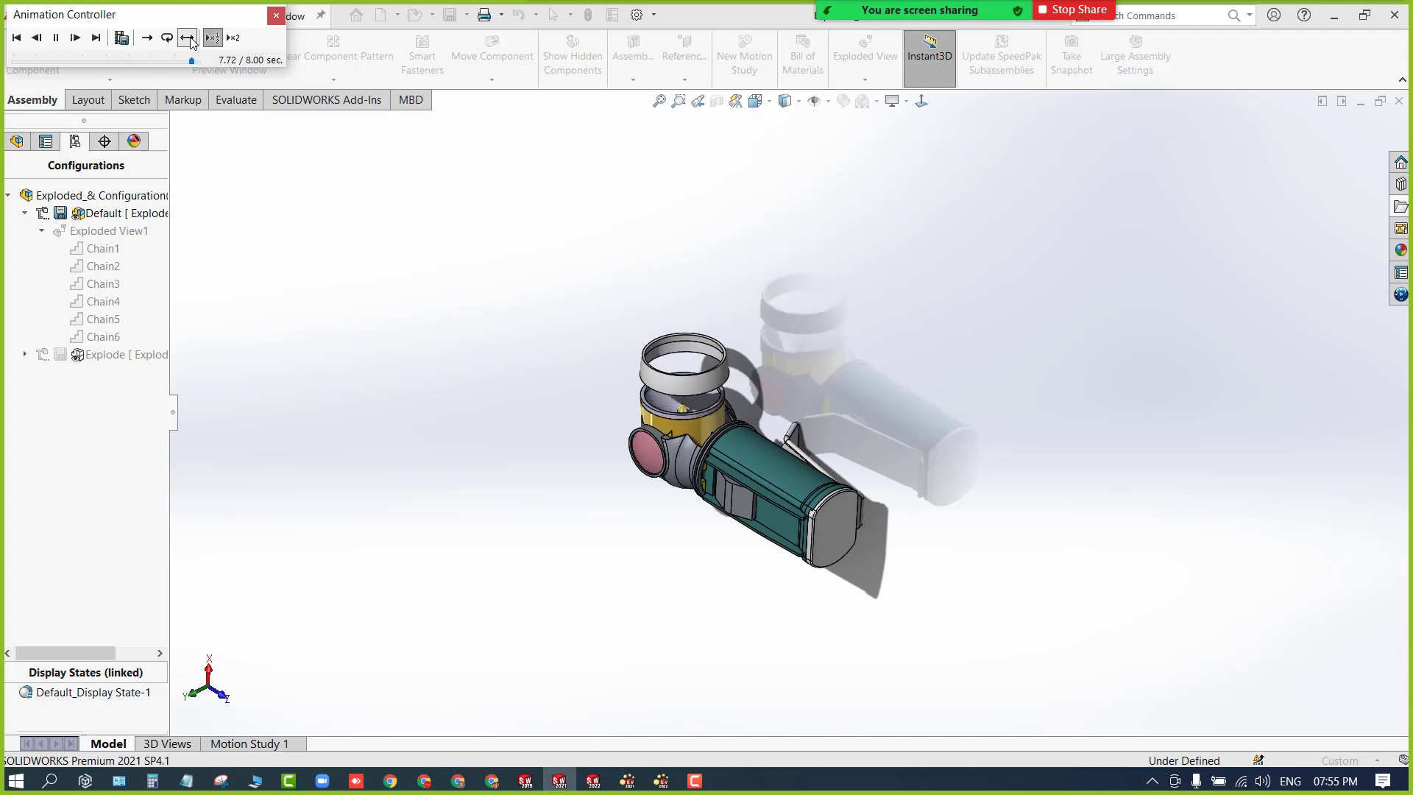
left_click(237, 38)
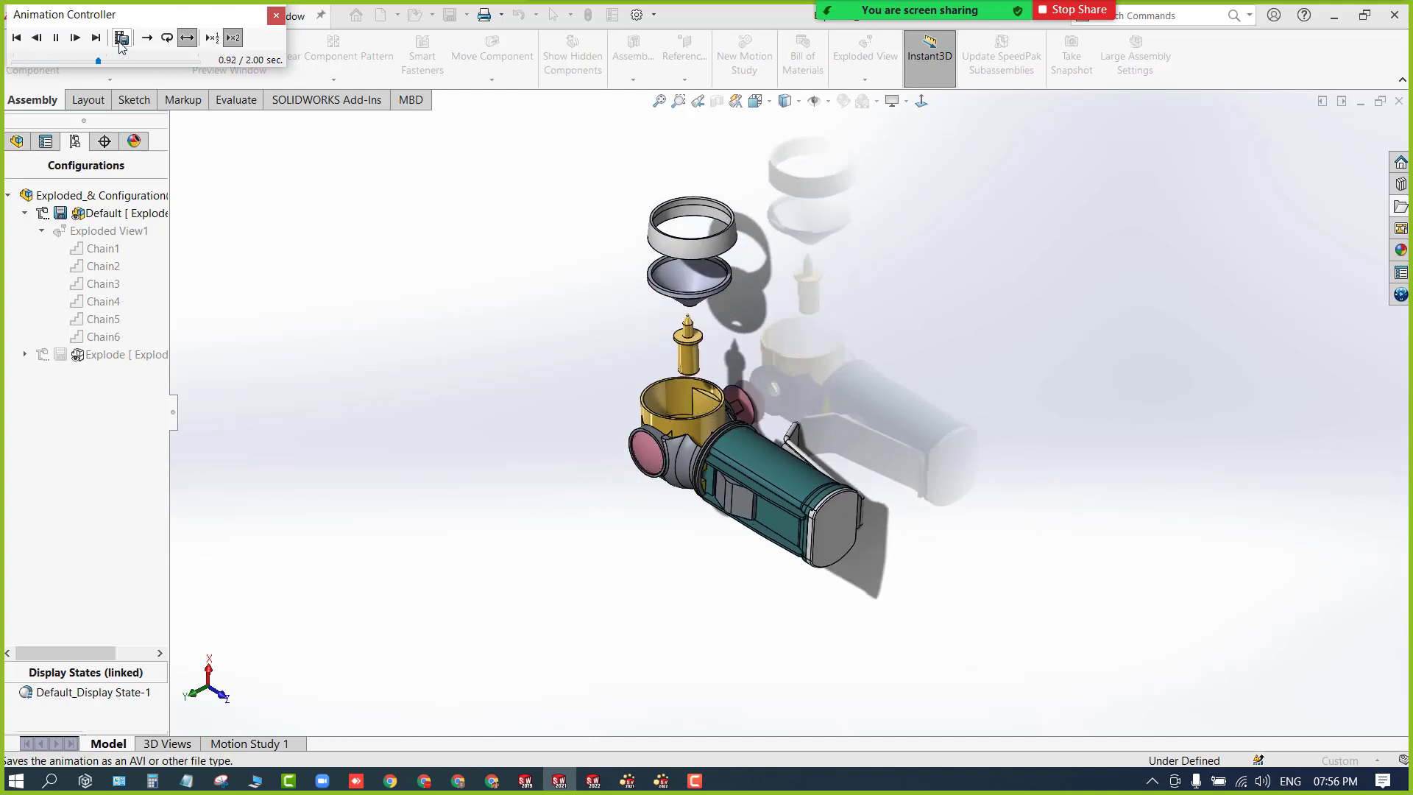
left_click(276, 15)
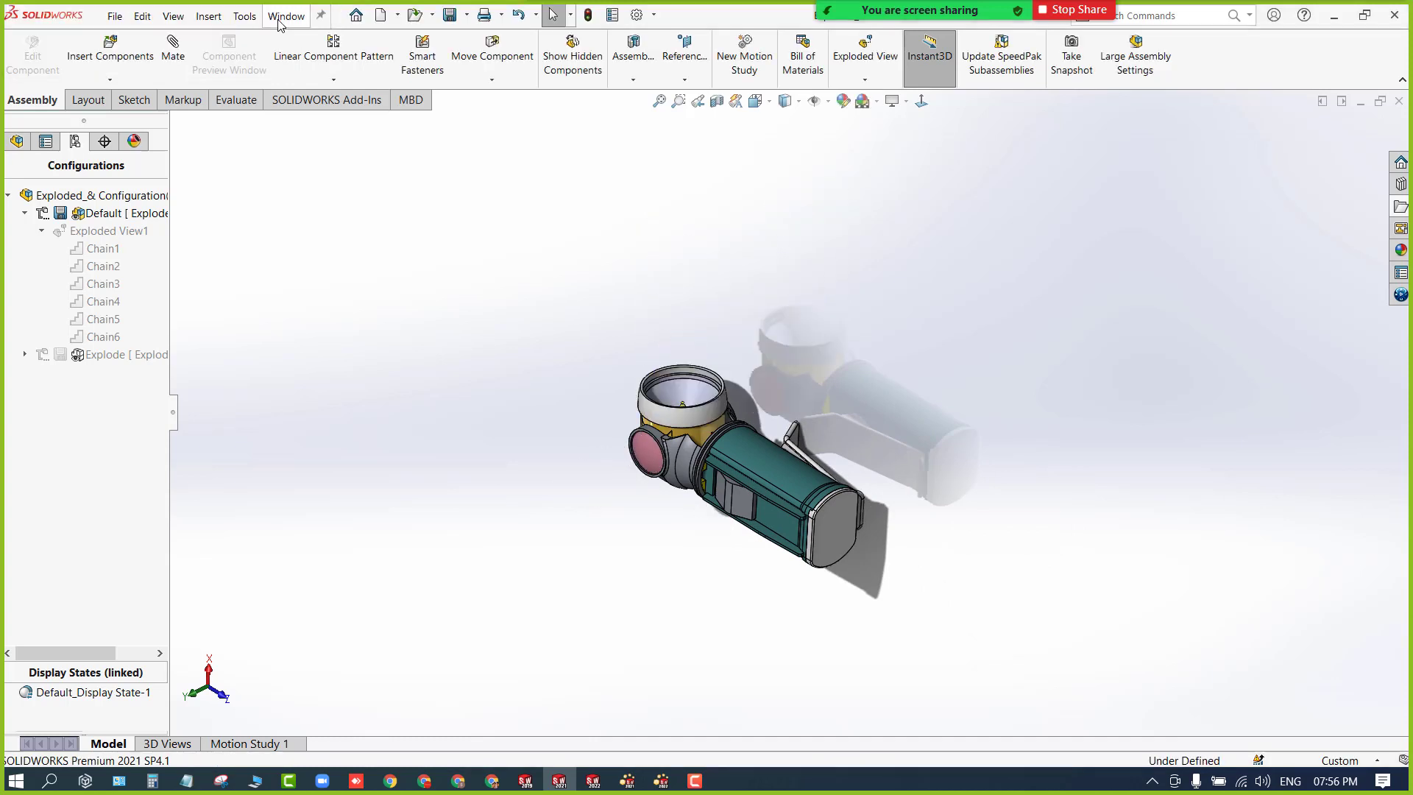
Explode the assembly with the Default configuration's Exploded View1 and collapse it again.
right_click(94, 231)
left_click(106, 235)
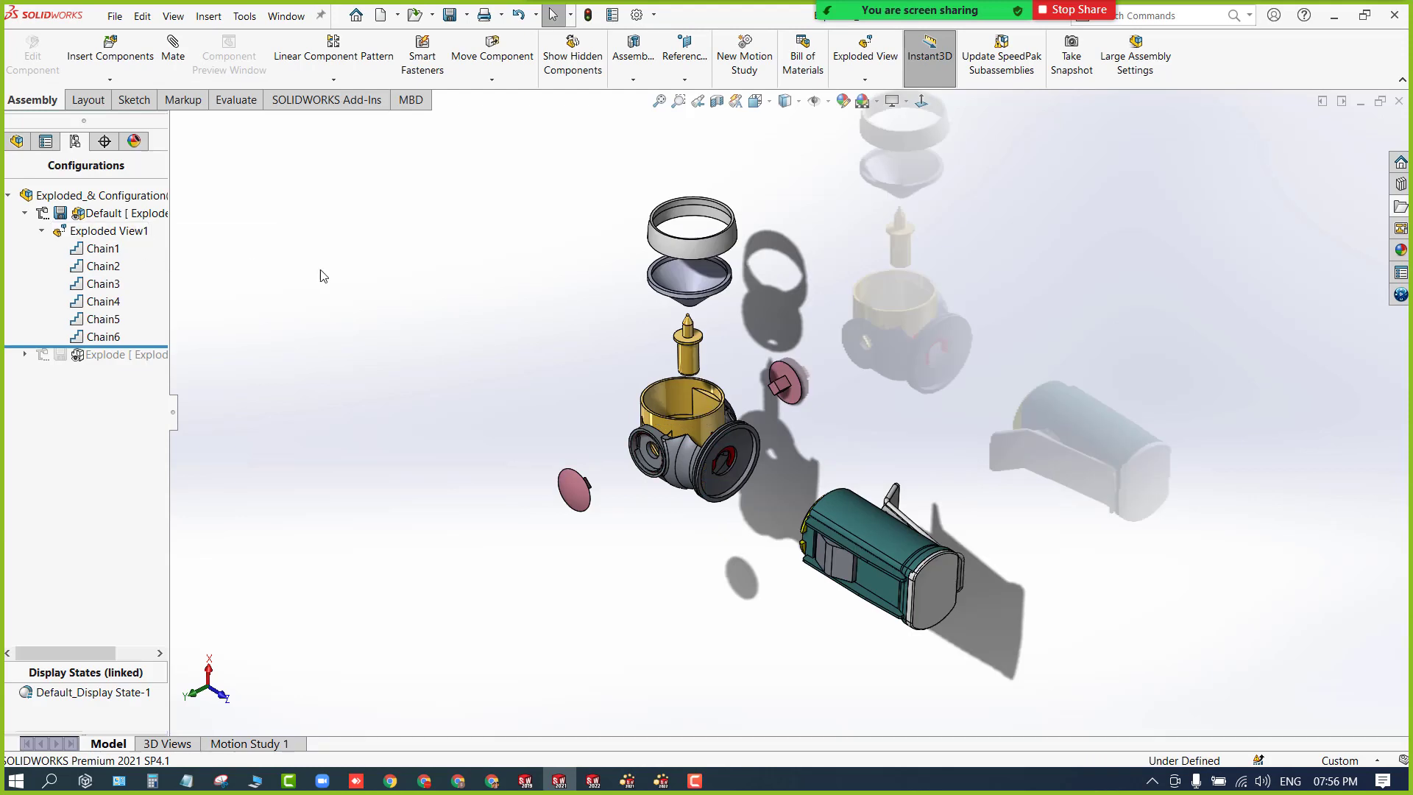
right_click(86, 237)
left_click(110, 244)
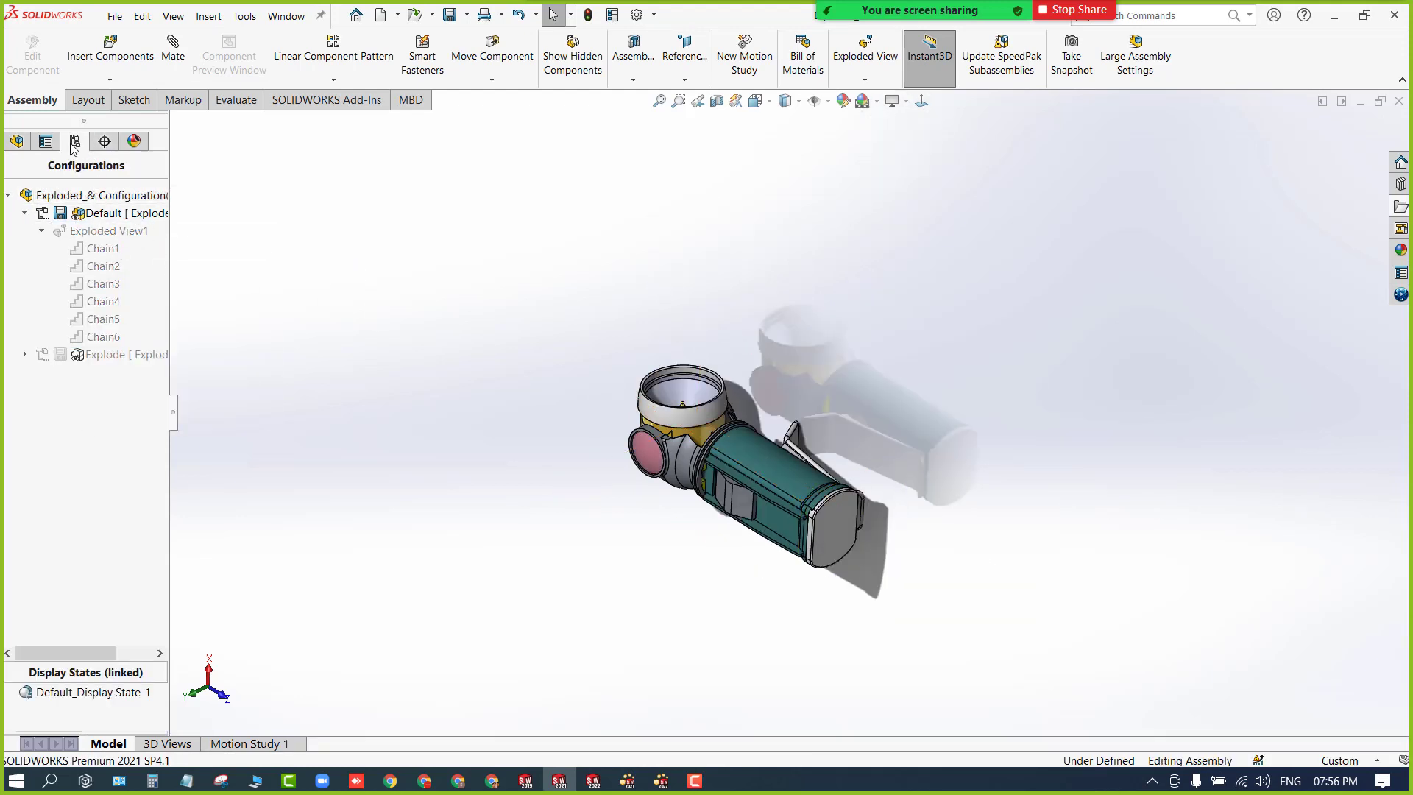
Explode the assembly from its top-level item in the feature tree and collapse it again the same way.
left_click(17, 142)
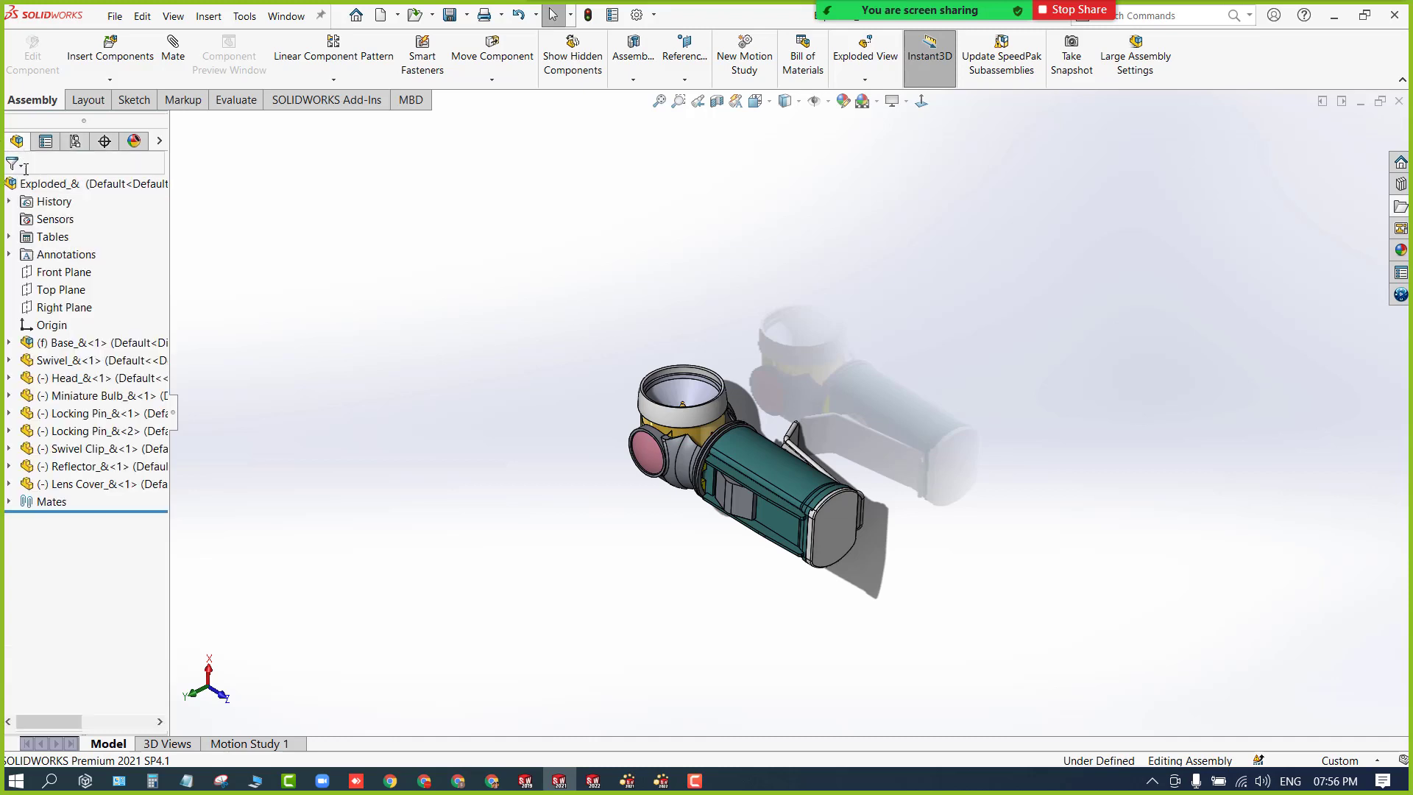
left_click(38, 190)
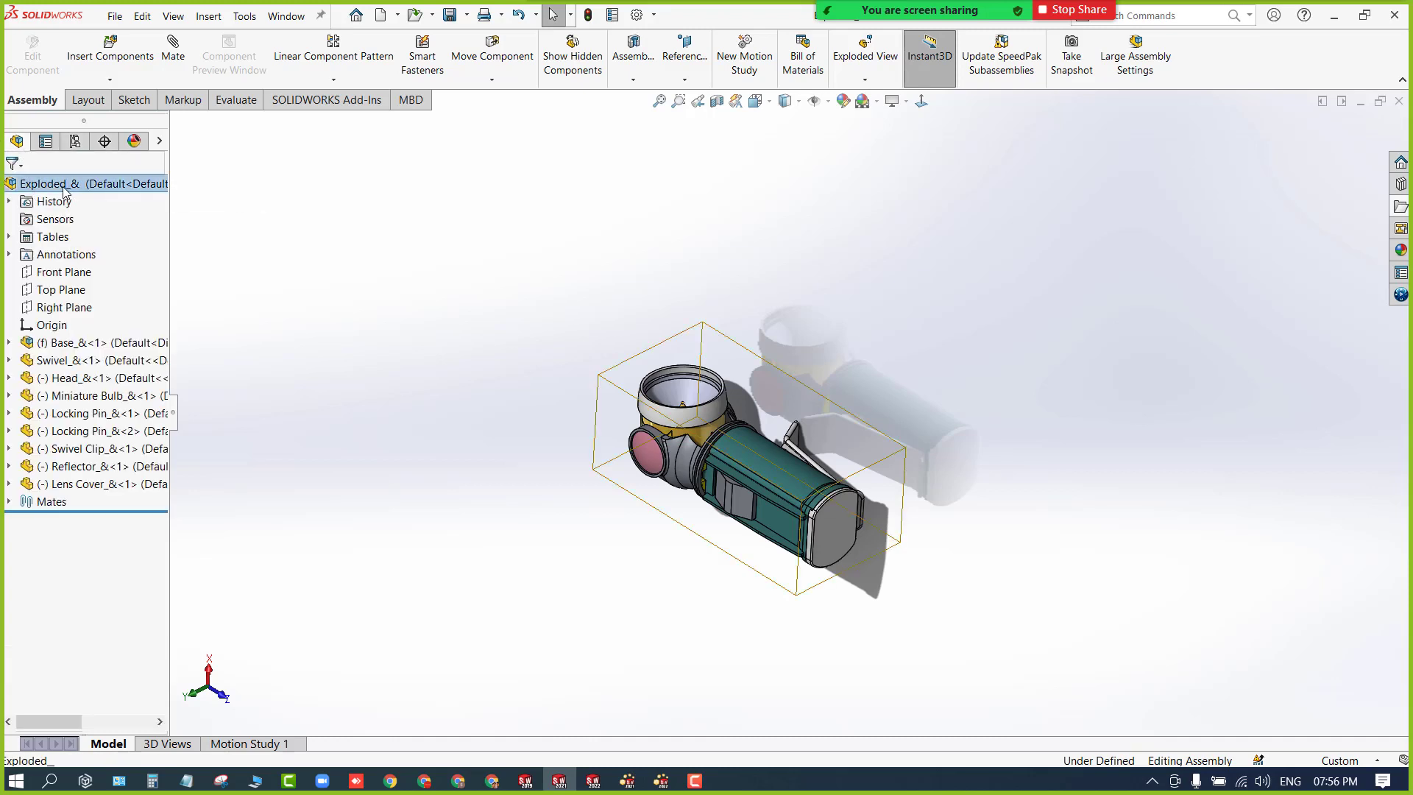
right_click(64, 192)
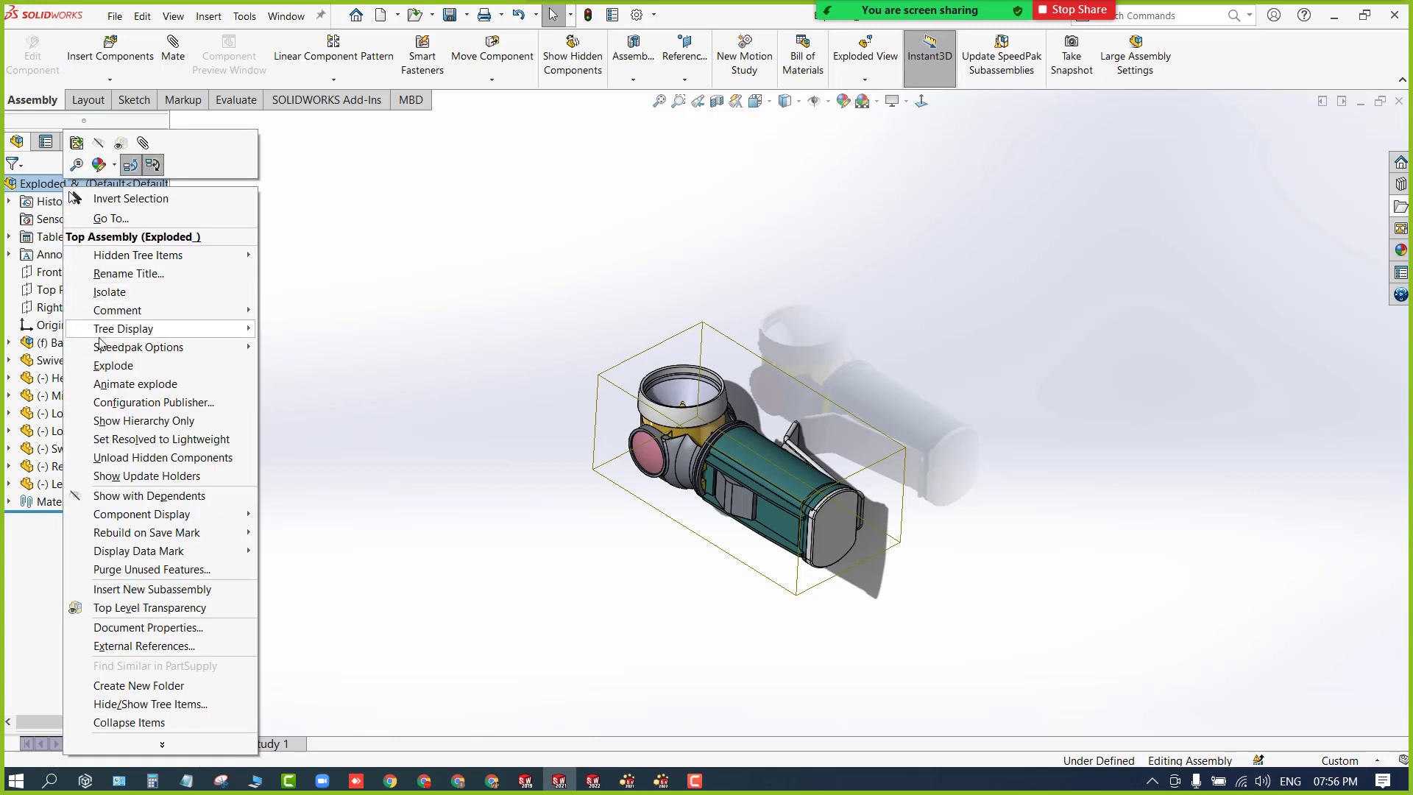
left_click(152, 365)
left_click(318, 338)
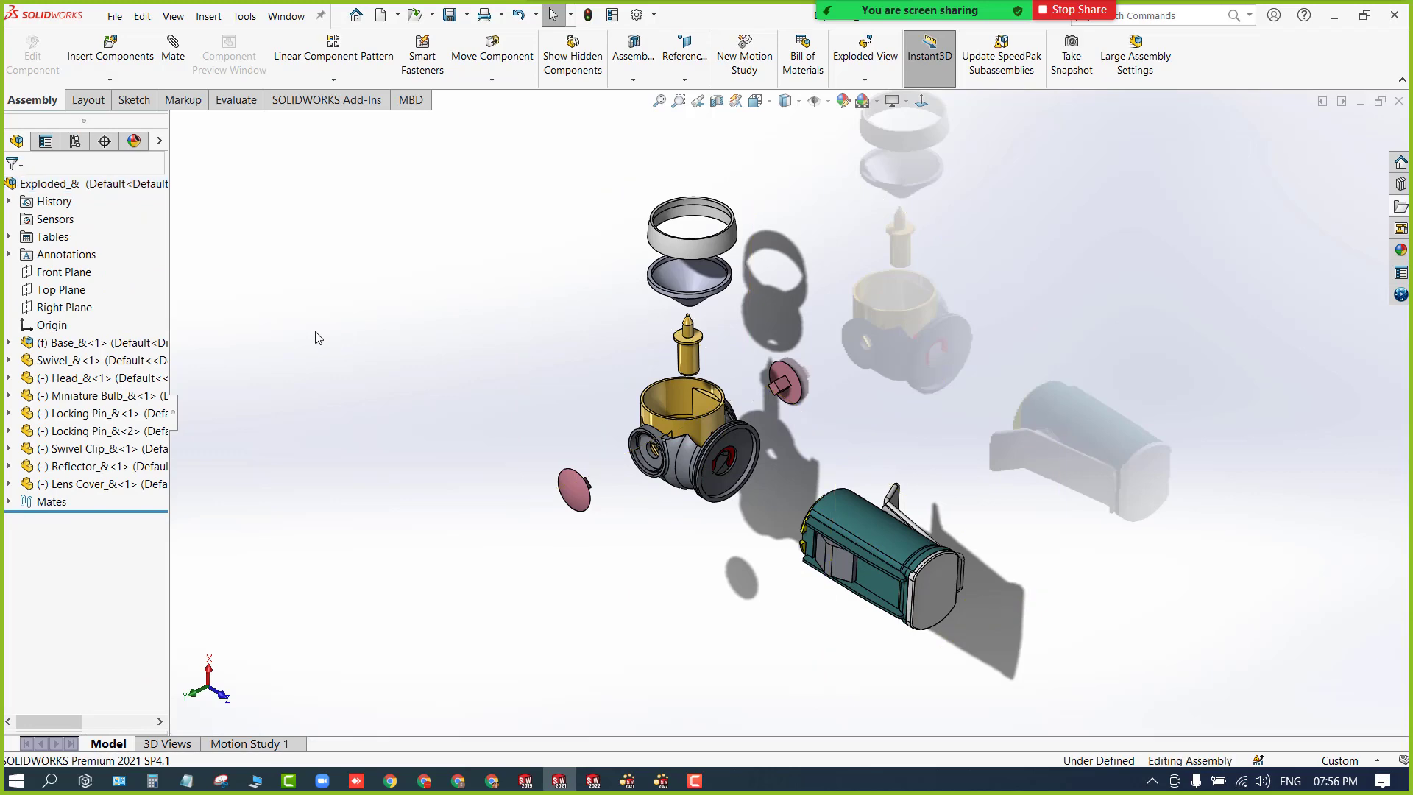
middle_click_drag(314, 335, 330, 293)
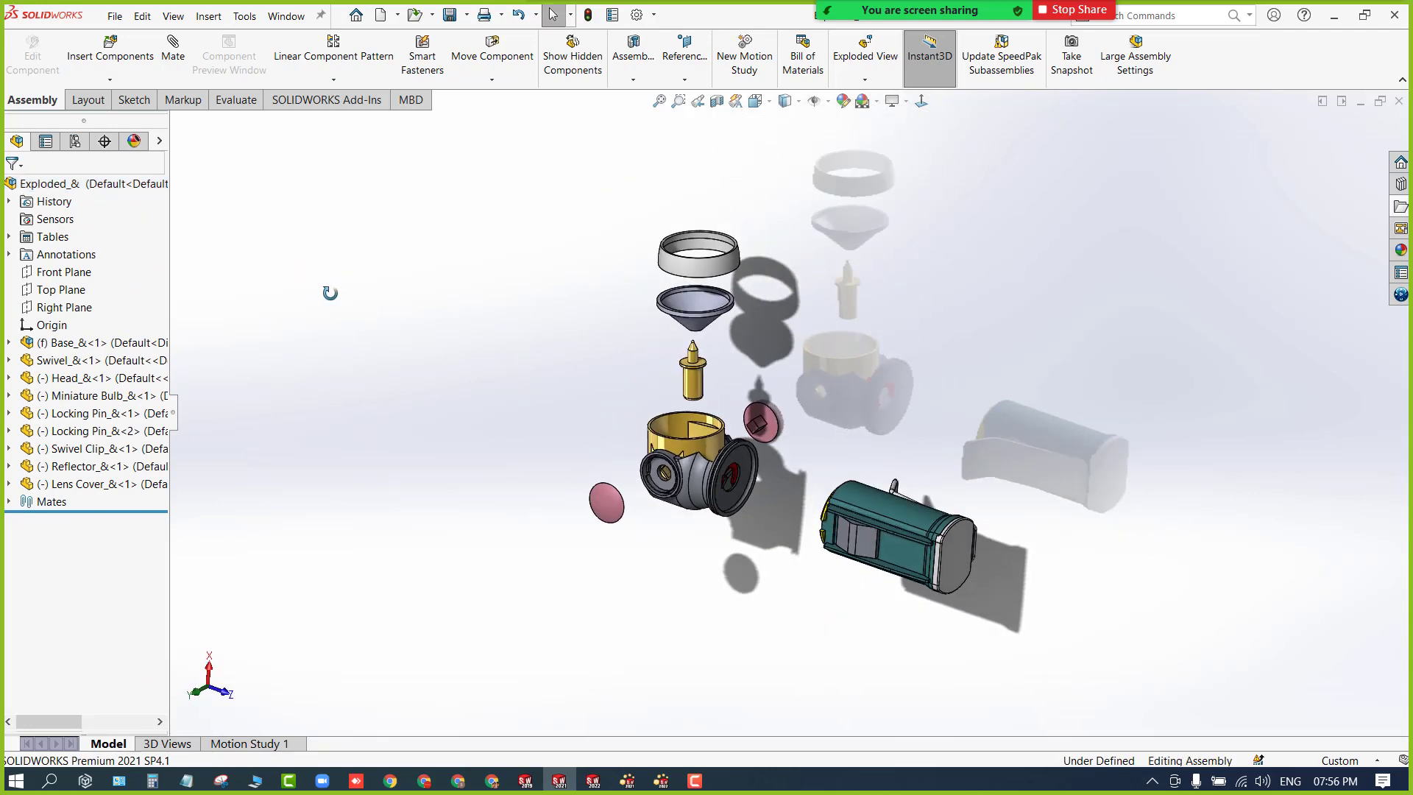
right_click(40, 185)
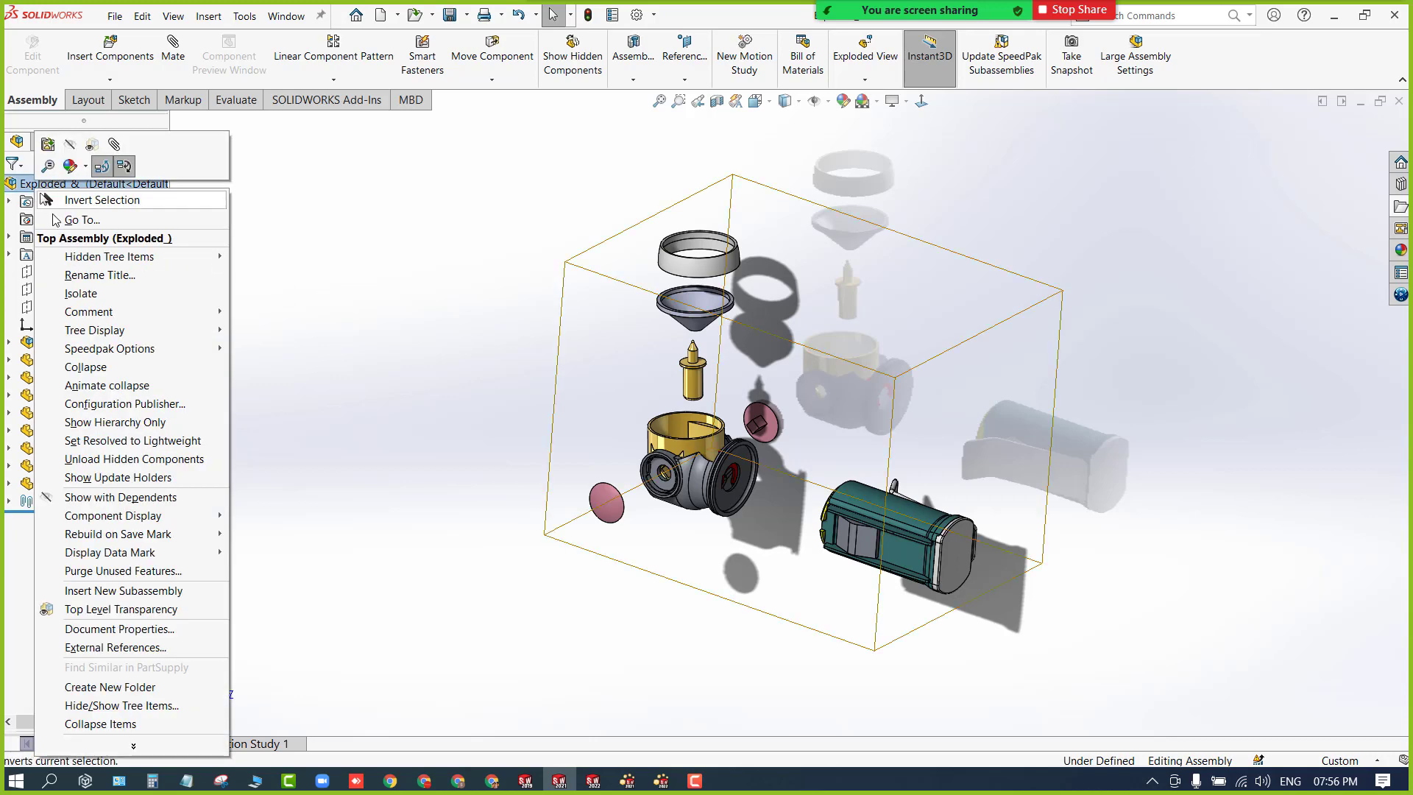
left_click(76, 368)
Hide the green holder of the base to expose the two batteries inside.
middle_click_drag(542, 408, 582, 472)
scroll(640, 503, "down", 3)
middle_click_drag(672, 508, 714, 515)
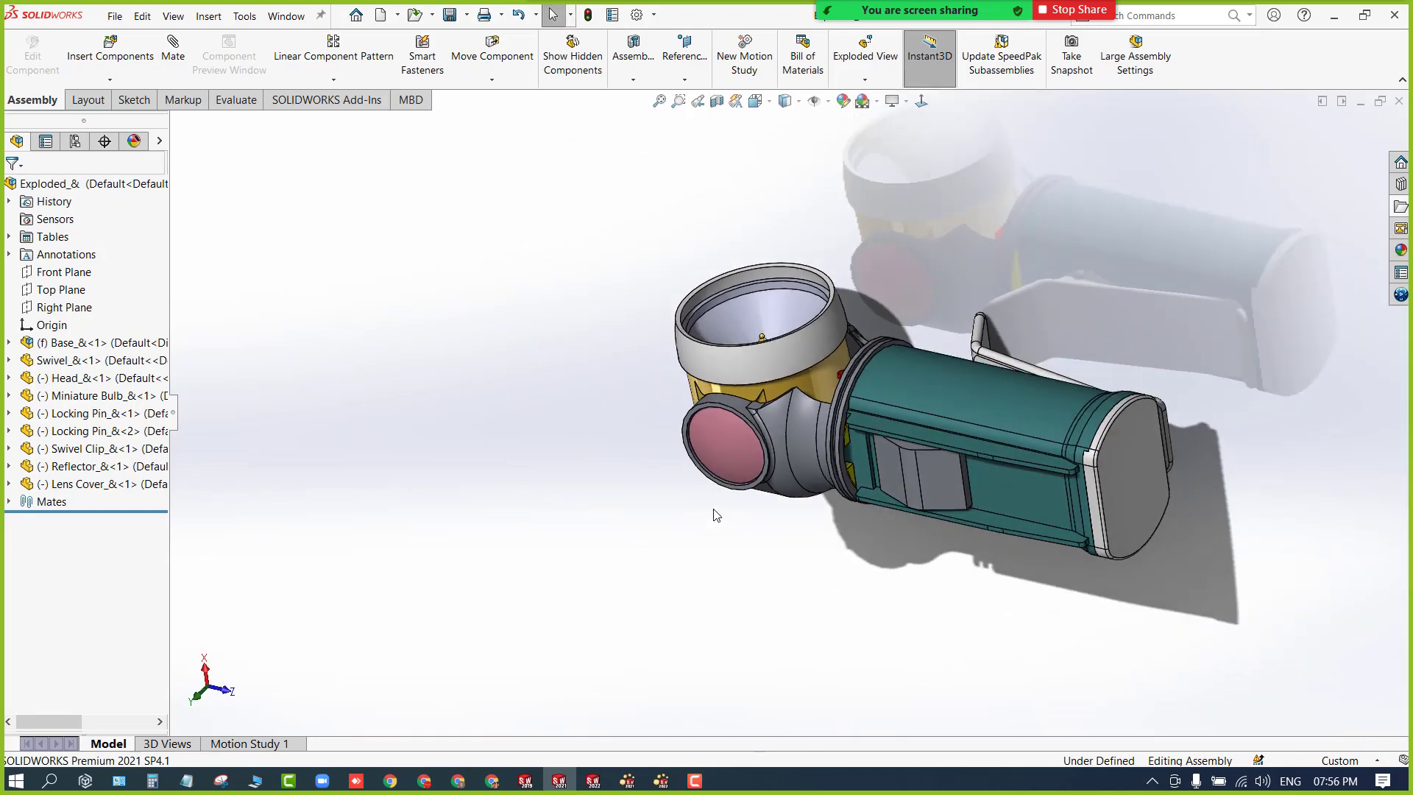
left_click(911, 394)
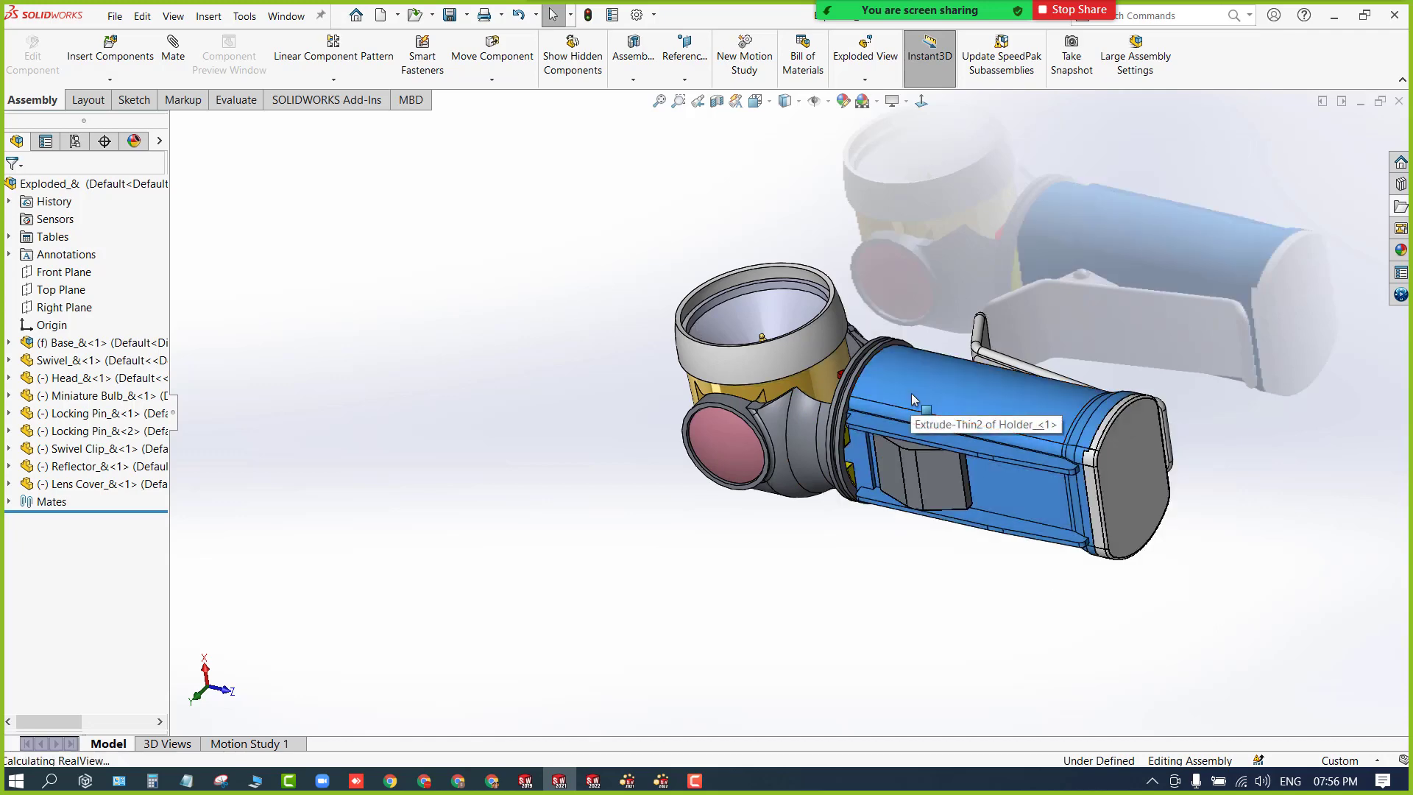
key("Tab")
middle_click_drag(806, 554, 775, 430)
middle_click_drag(875, 541, 783, 388)
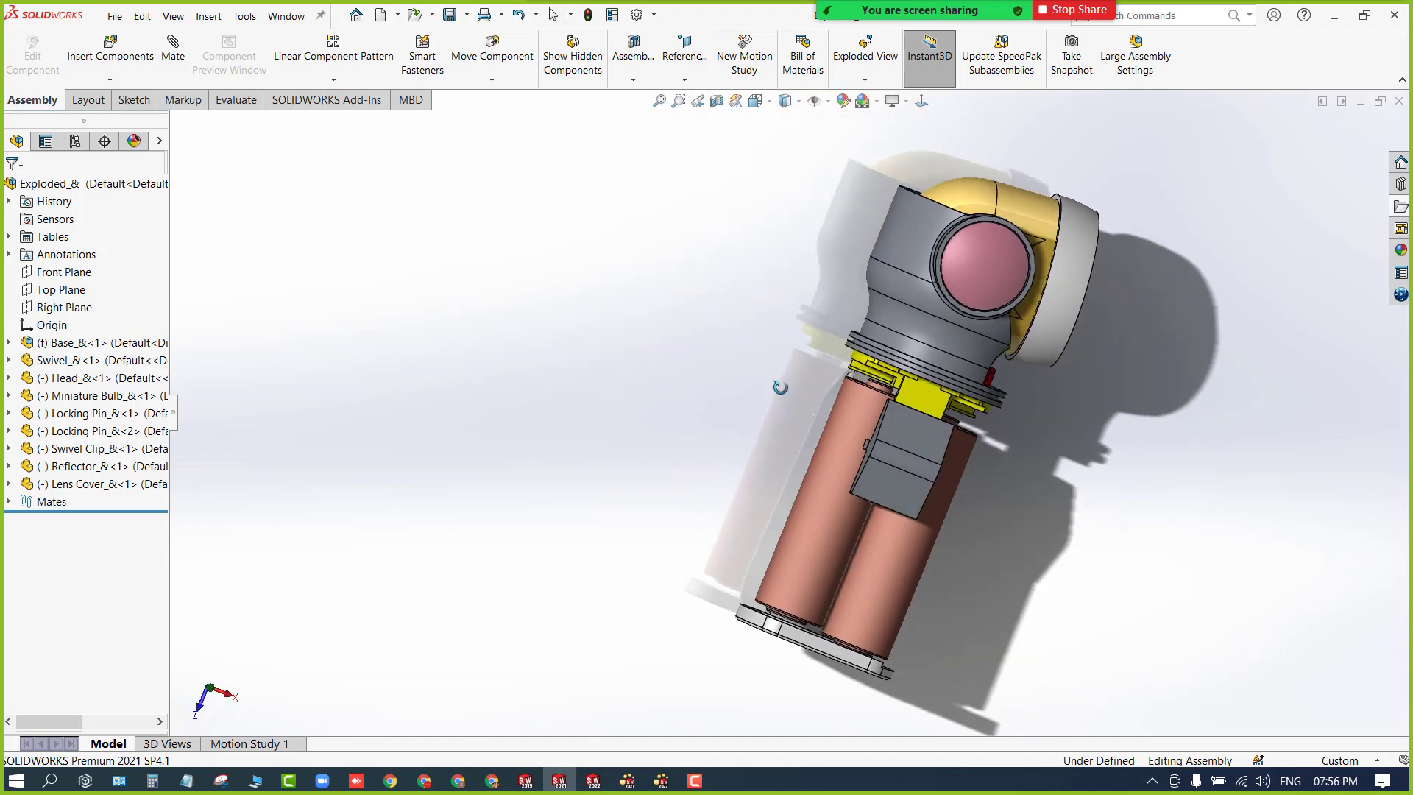
scroll(785, 530, "down", 1)
middle_click_drag(786, 531, 746, 415)
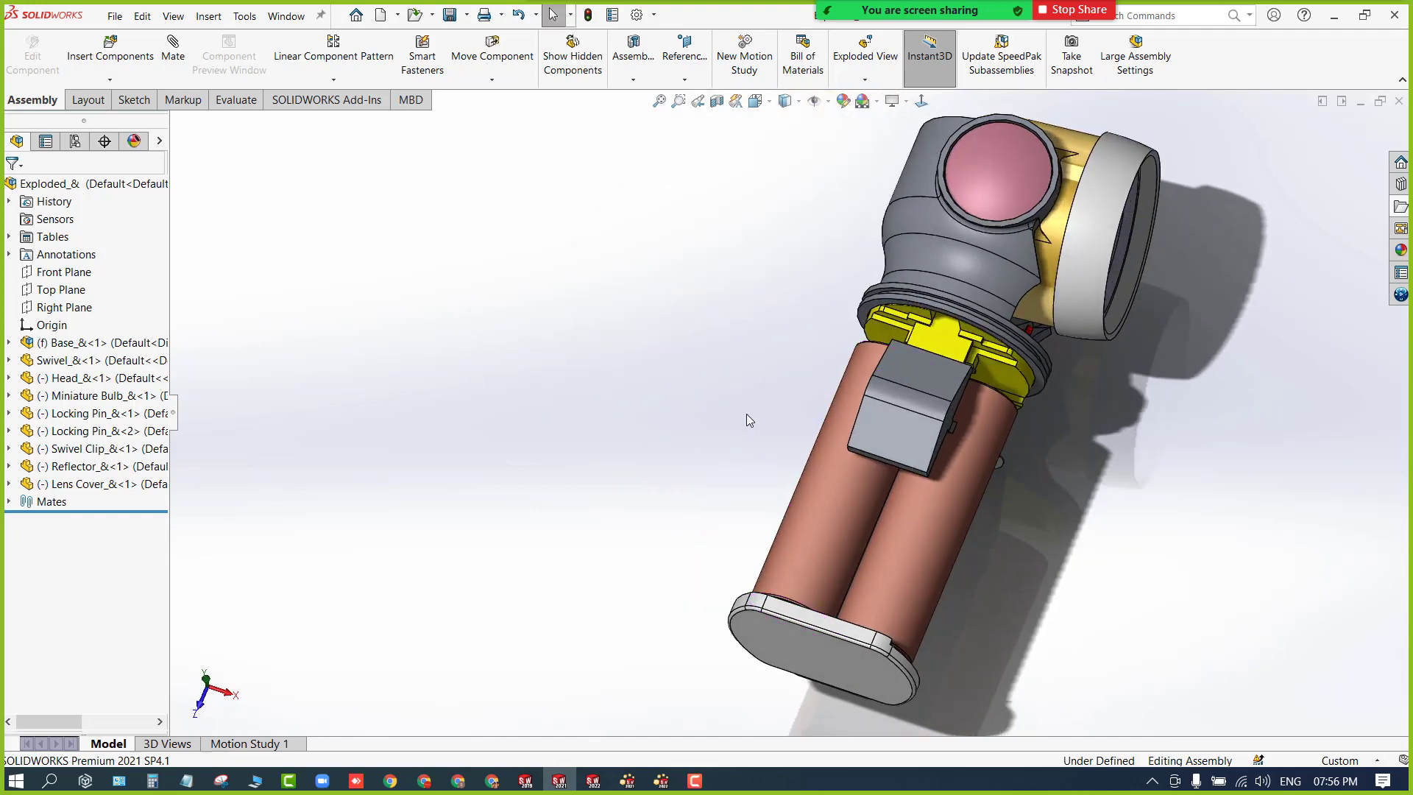
Run a Clearance Verification between the two batteries with a 10 mm minimum clearance, and close it.
left_click(235, 101)
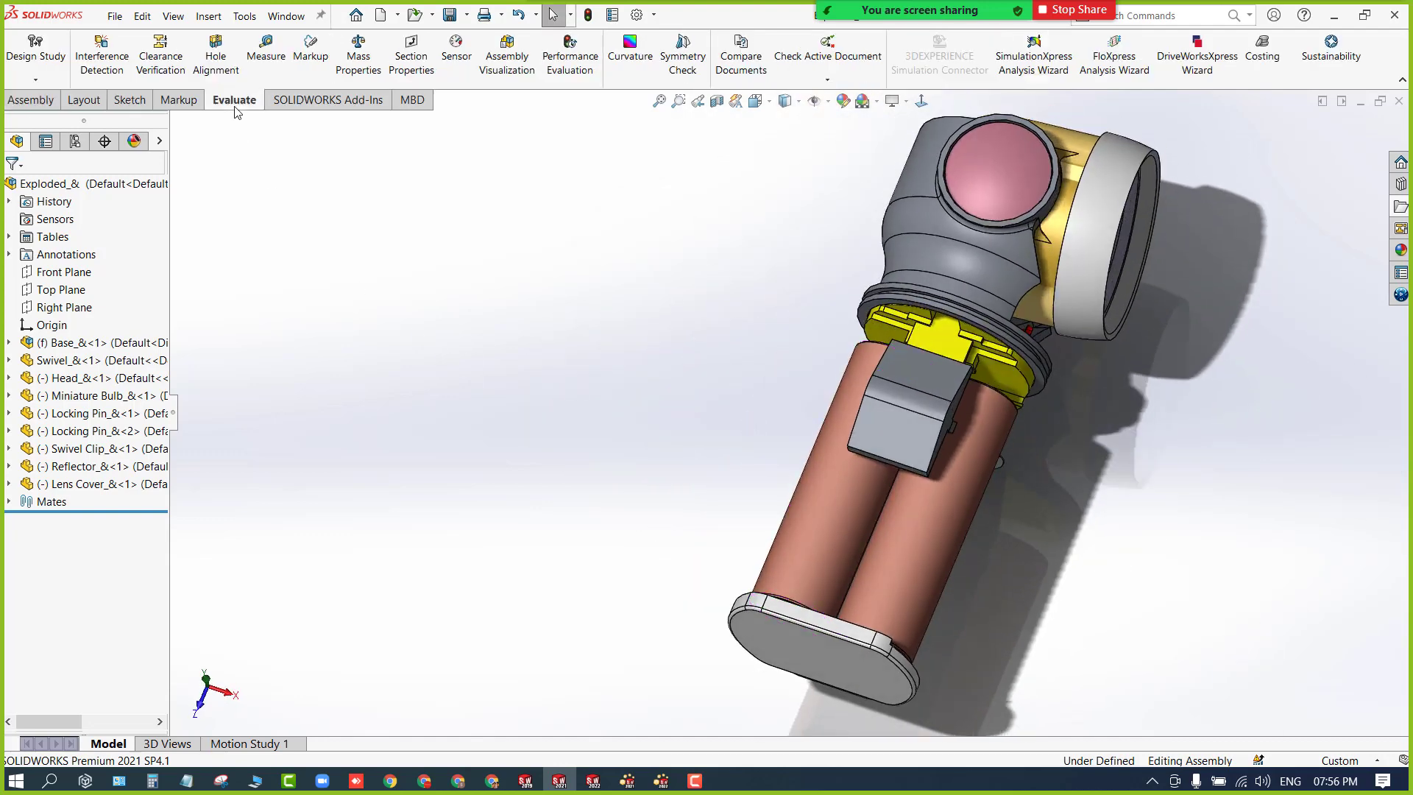
left_click(163, 71)
left_click(836, 480)
left_click(904, 589)
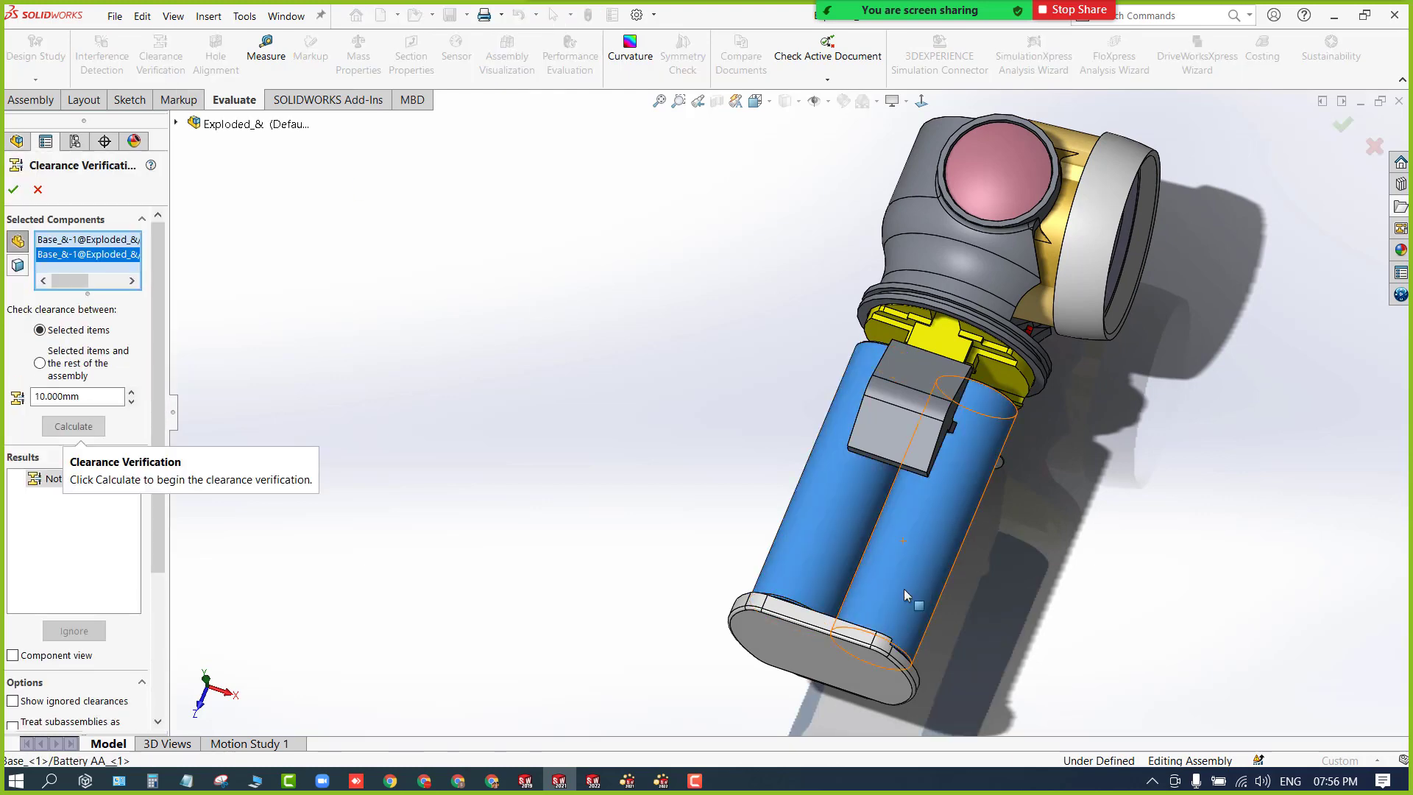
left_click(74, 427)
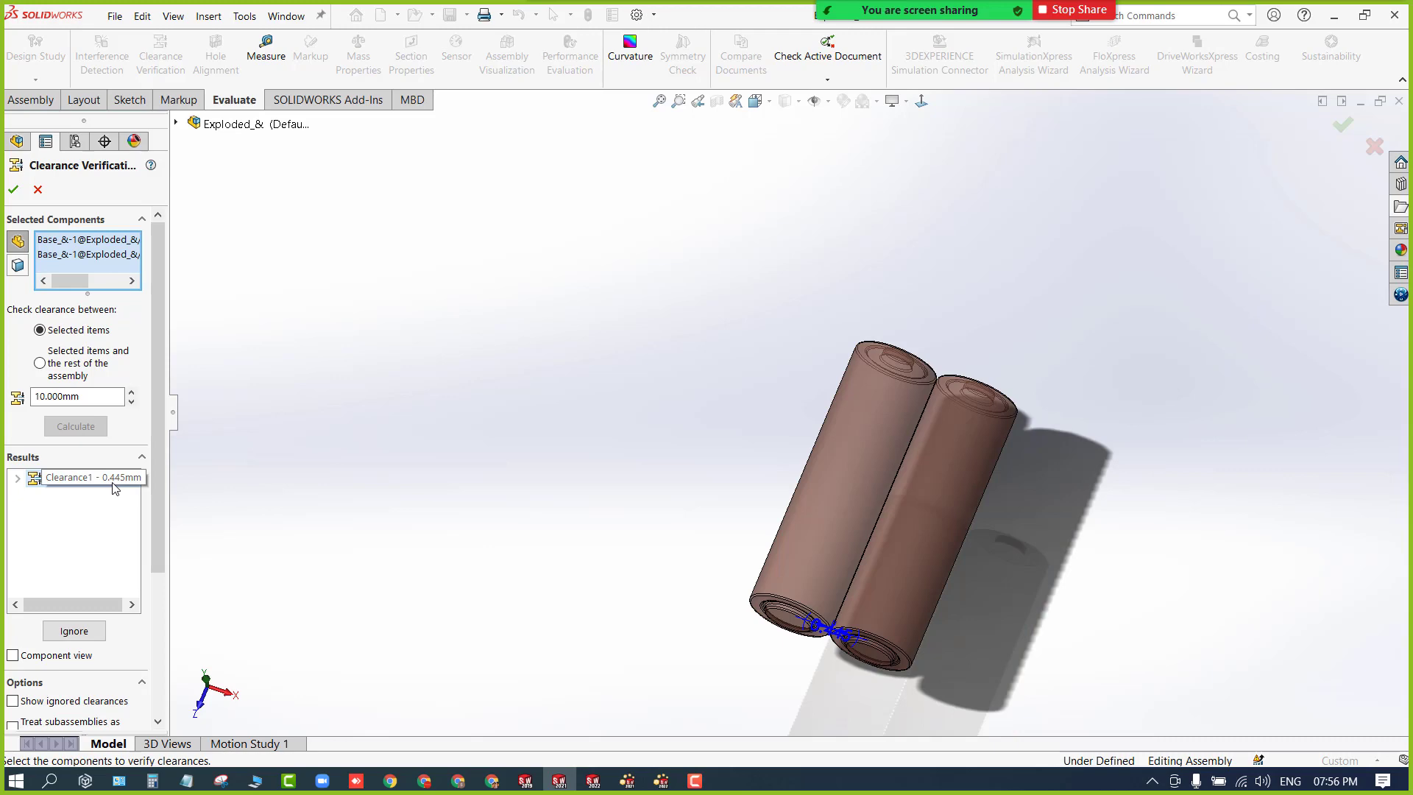
scroll(622, 545, "down", 2)
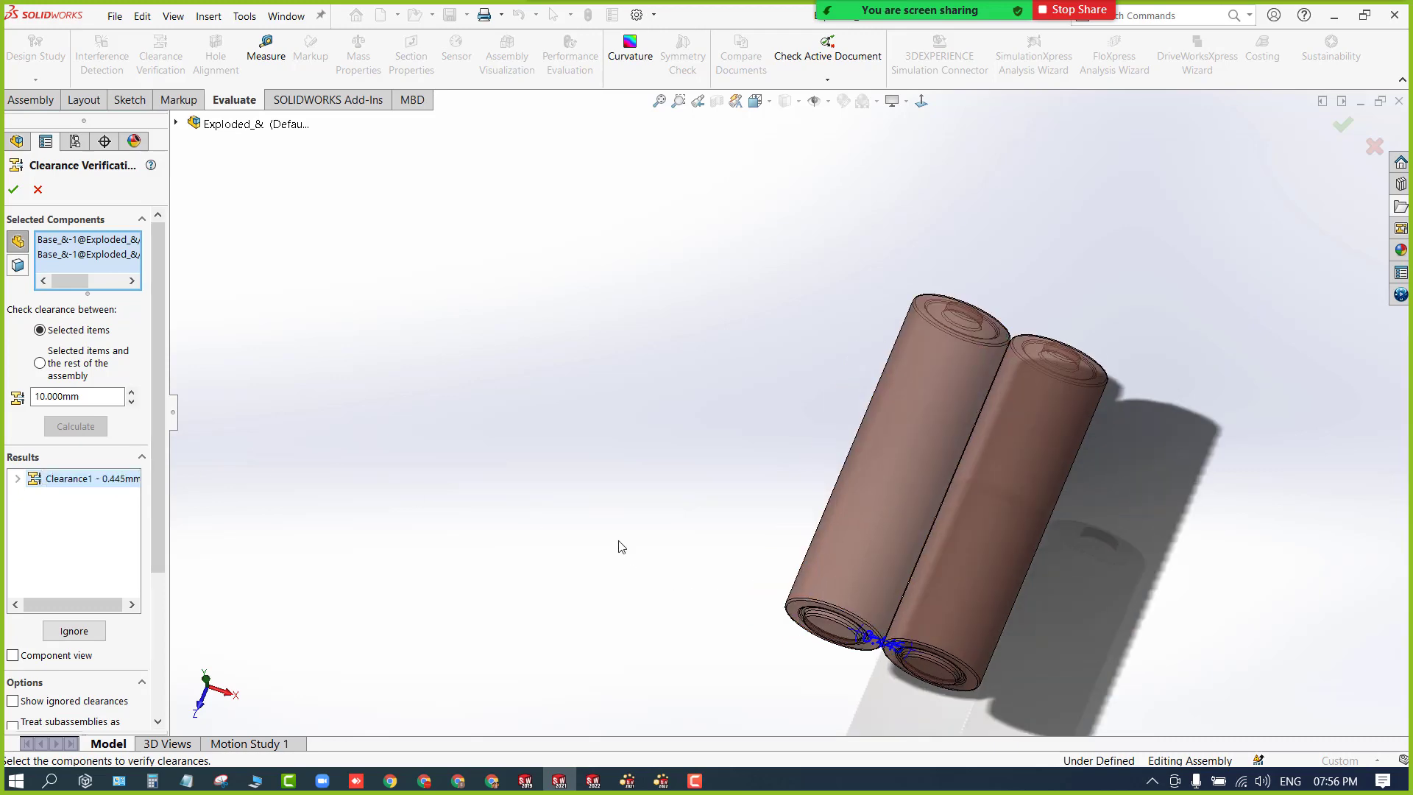
left_click(37, 190)
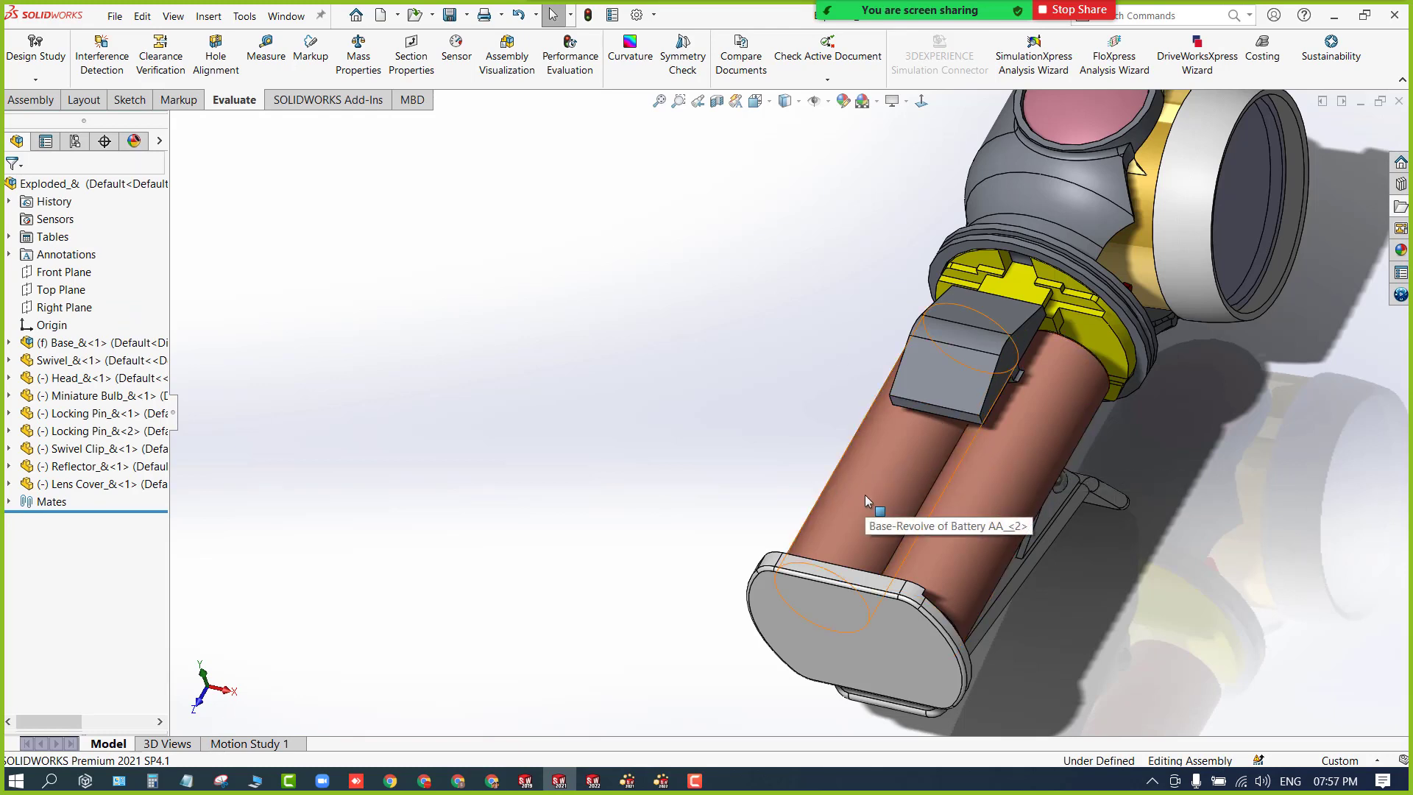
Show the hidden green holder again.
key("shift+Tab")
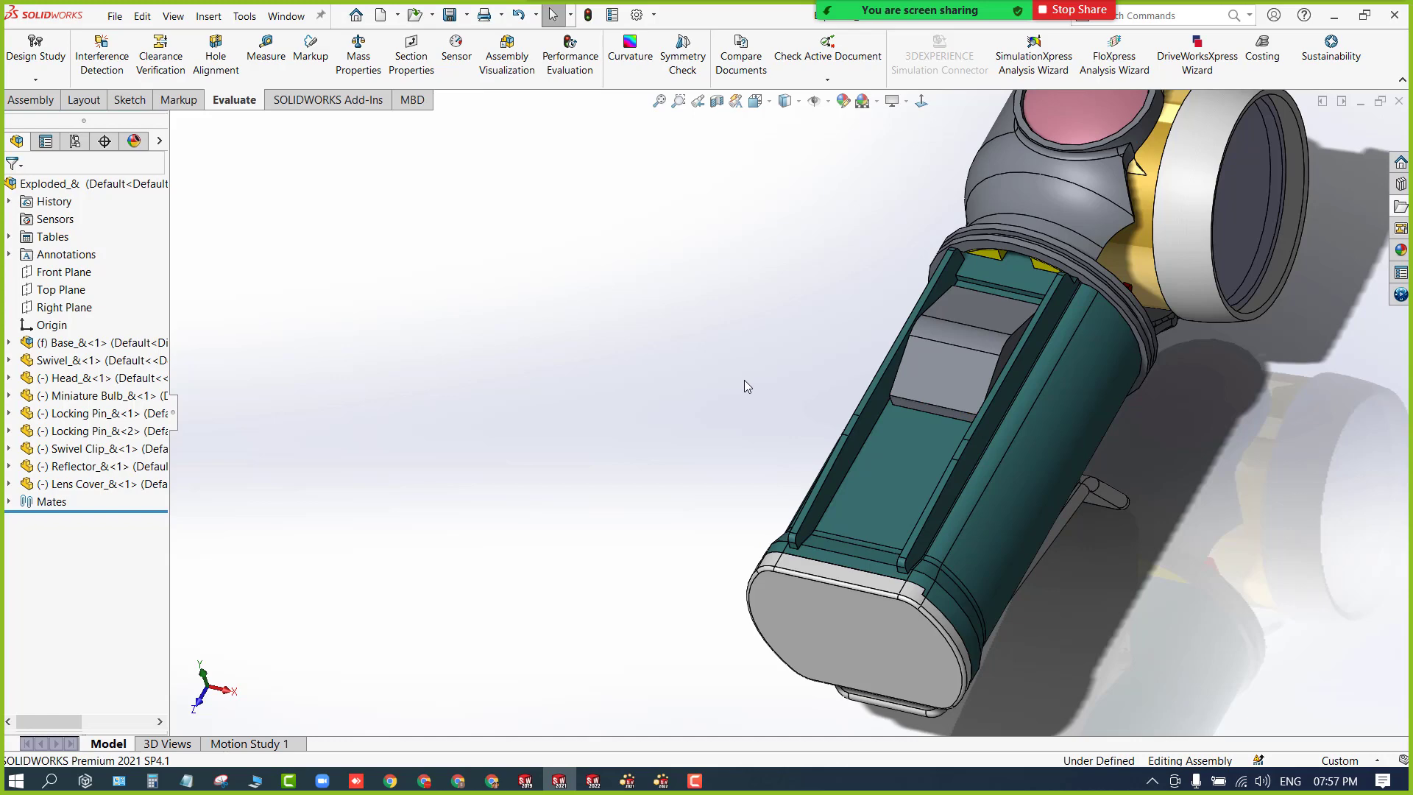
scroll(744, 380, "up", 2)
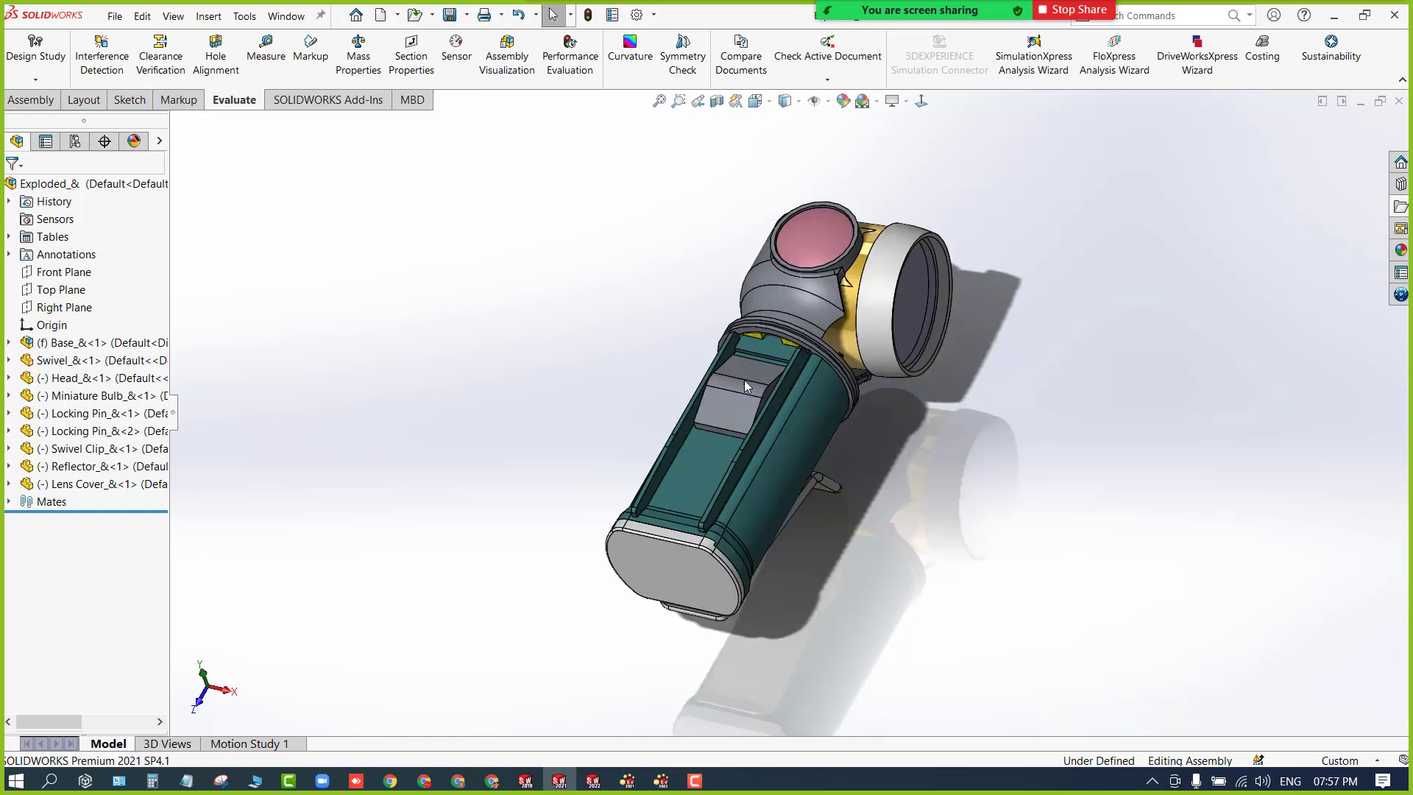
mouse_move(625, 359)
middle_mouse_down()
mouse_move(859, 398)
mouse_move(1177, 537)
mouse_move(1009, 410)
mouse_move(1067, 404)
mouse_move(1052, 408)
middle_mouse_up()
Check the whole flashlight assembly for interferences with Interference Detection, and close the check.
left_click(84, 73)
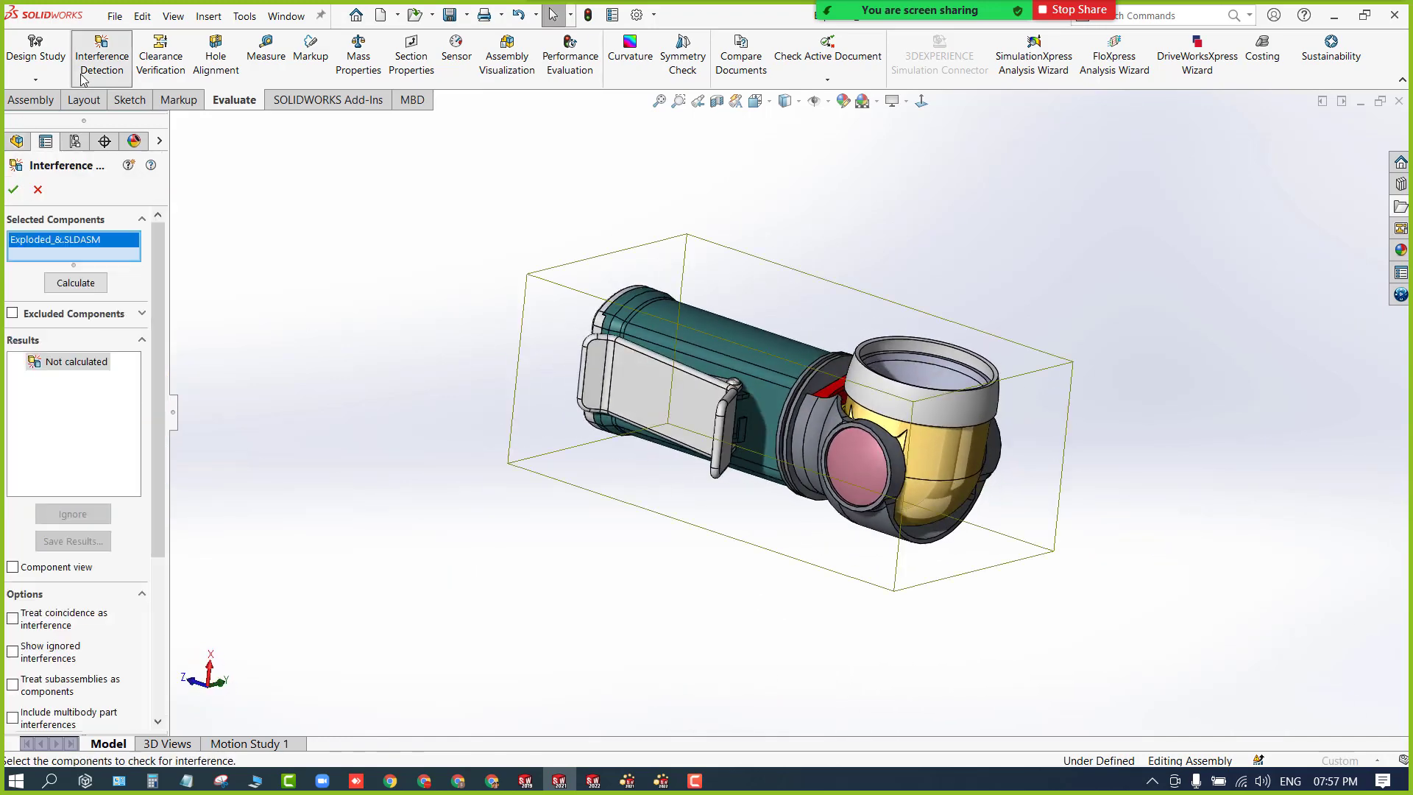
left_click(69, 286)
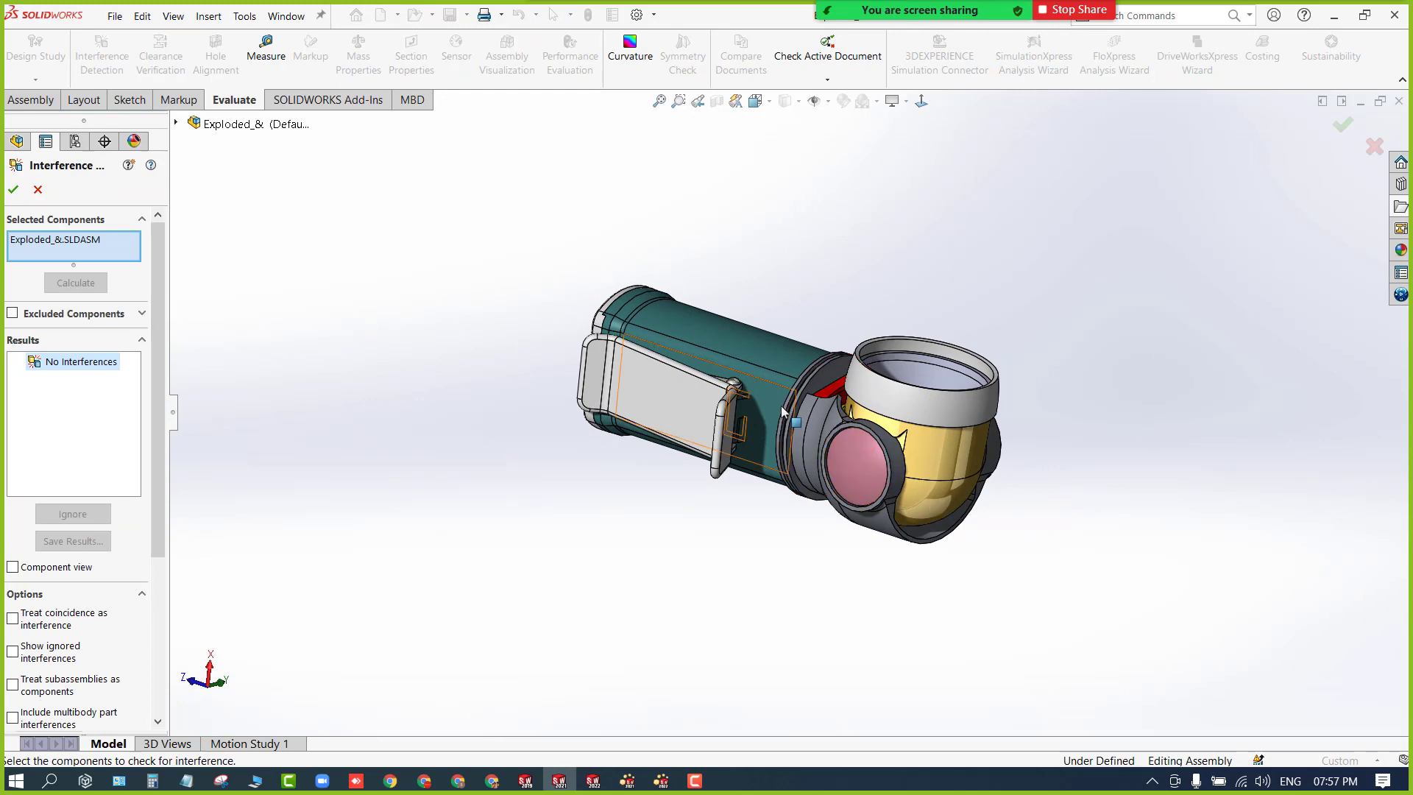
scroll(784, 413, "down", 3)
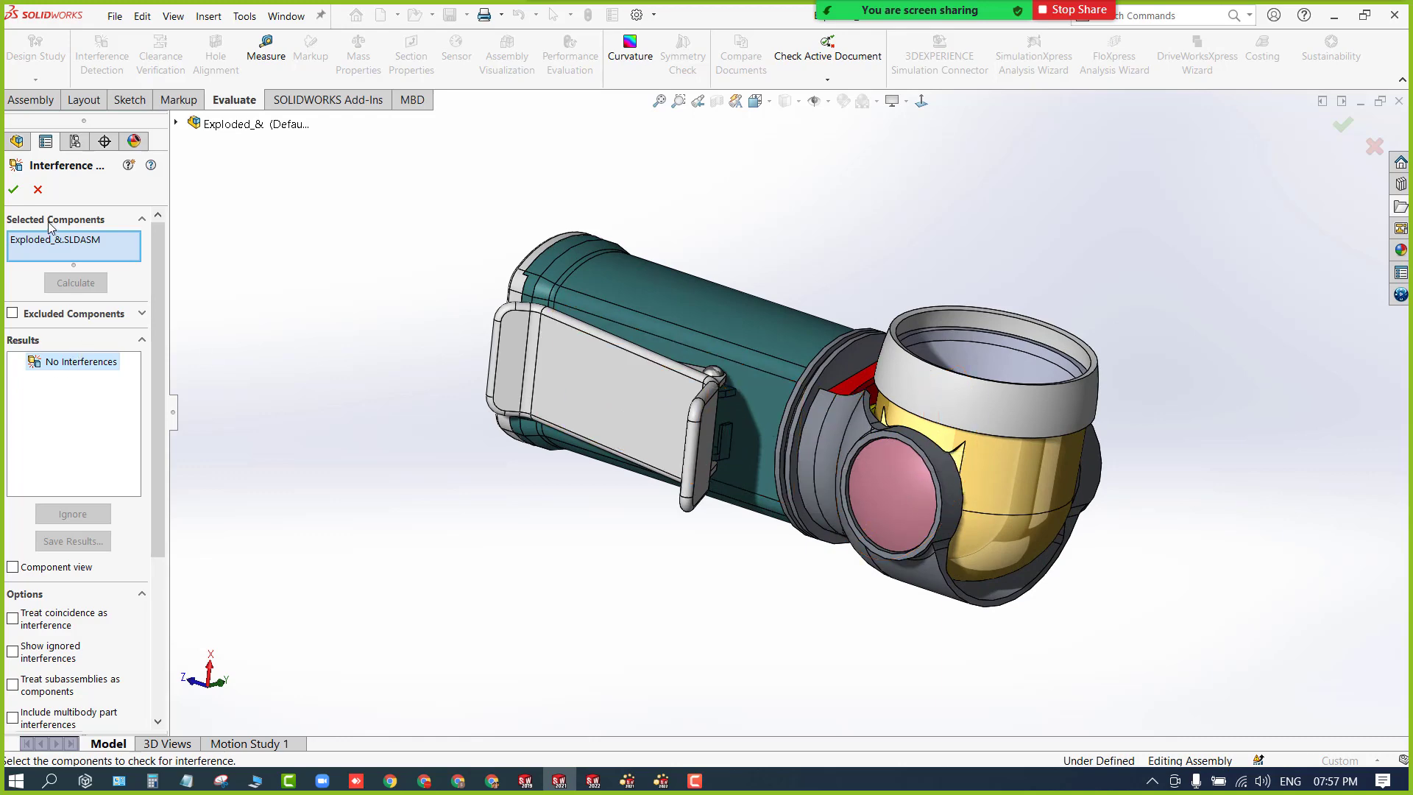
left_click(38, 191)
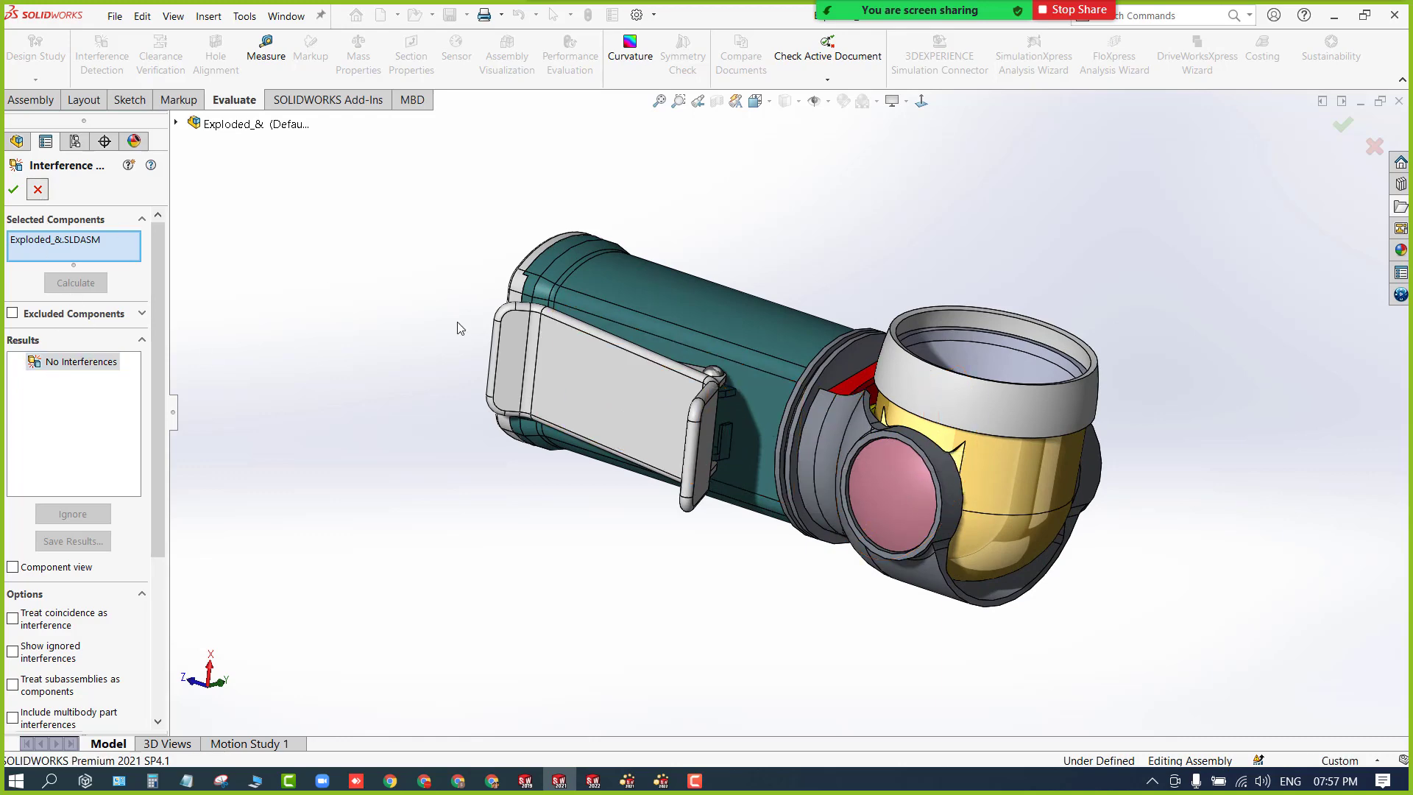
Swing the flashlight head downward about the swivel so that its lens points forward, and clear the selection.
left_click_drag(1041, 526, 803, 661)
middle_click_drag(802, 689, 723, 575)
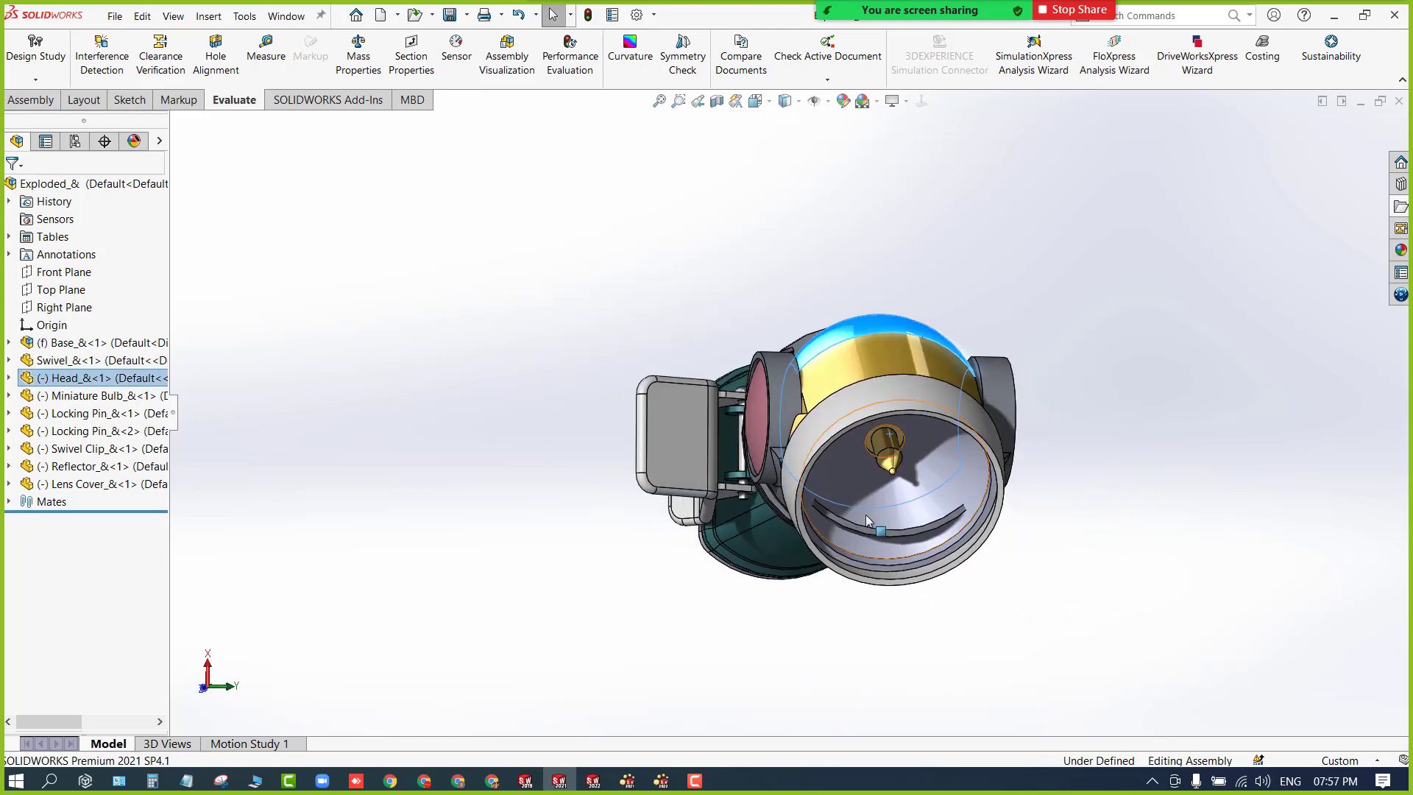
left_click(652, 597)
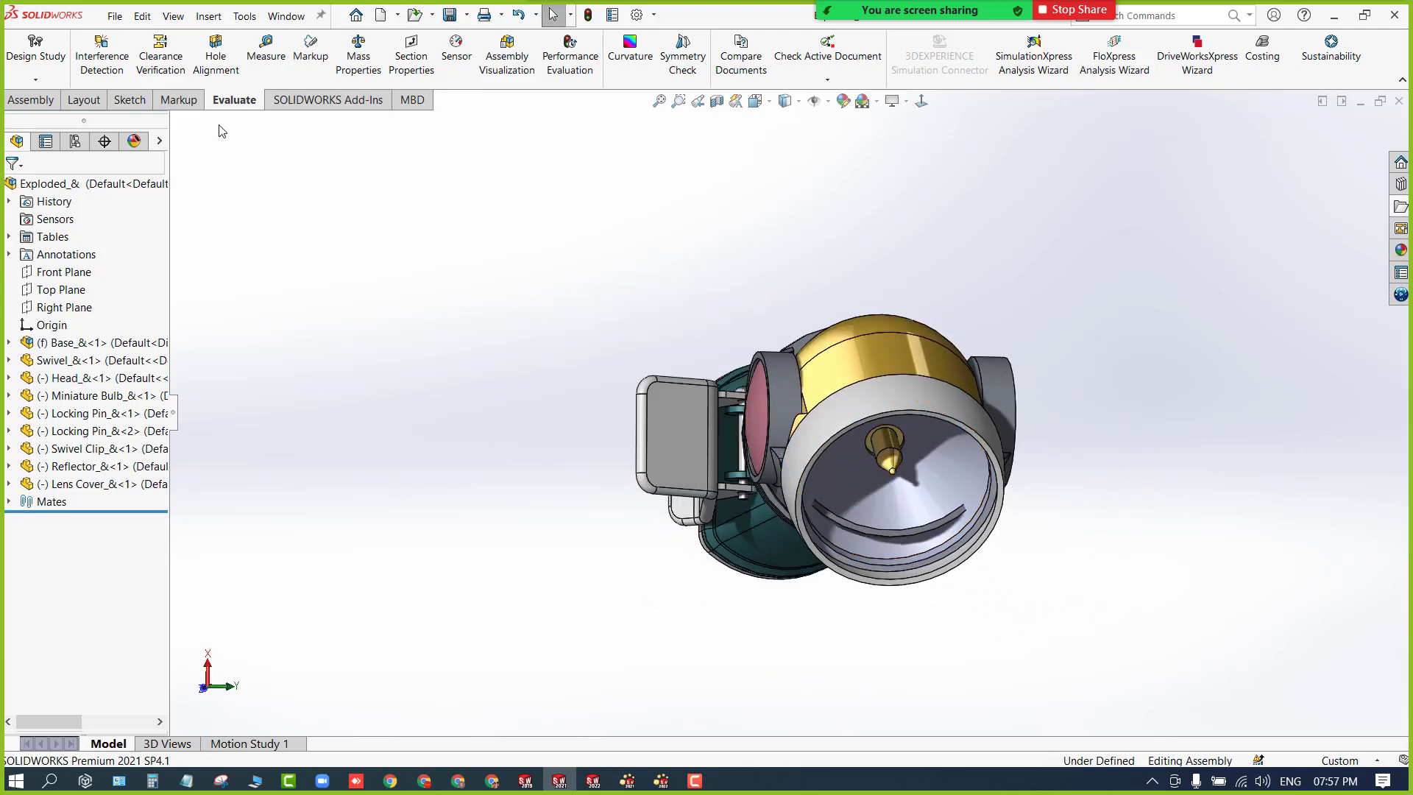
Run Interference Detection on the whole assembly with the turned head, and examine Interference1 and the components of Interference2.
left_click(102, 52)
left_click(75, 283)
left_click(77, 363)
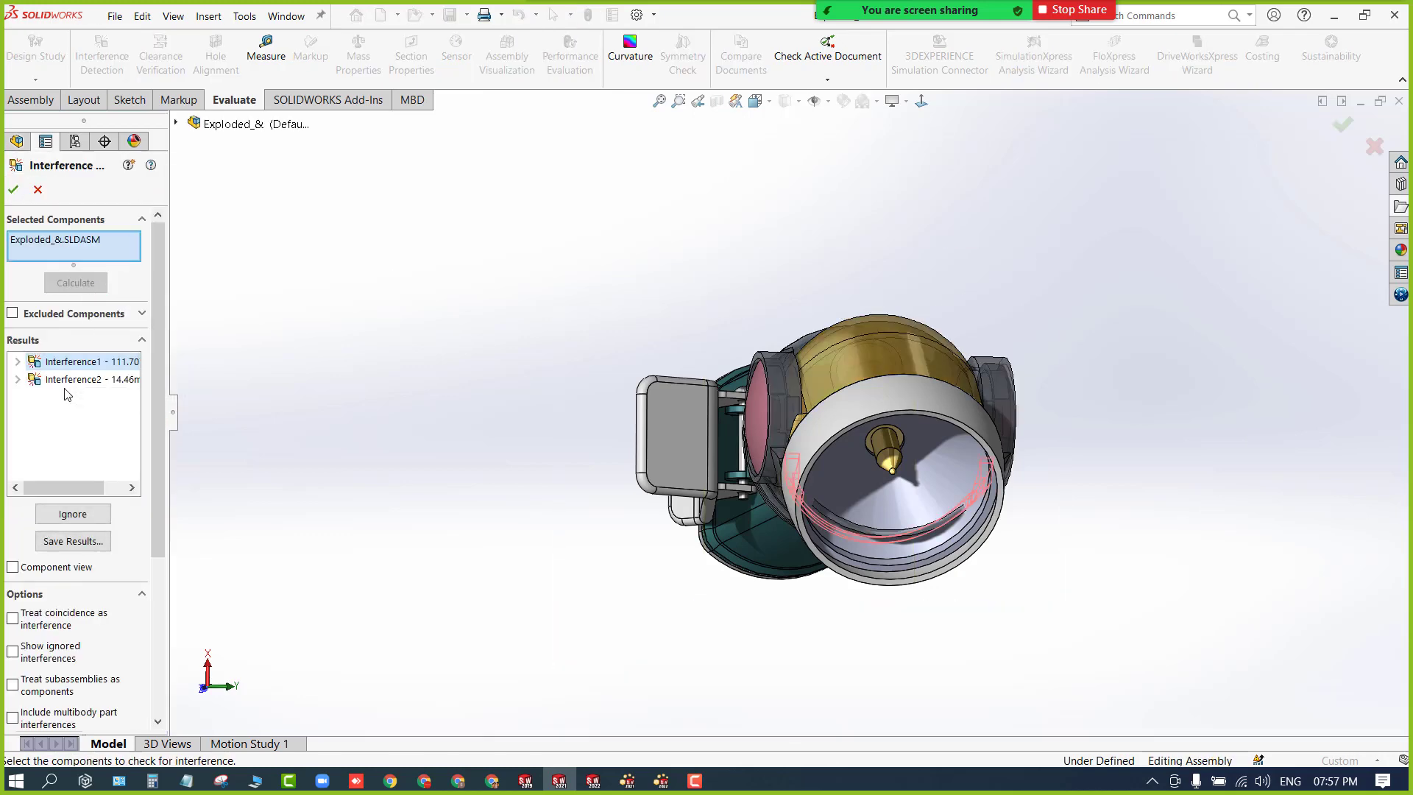
left_click(68, 364)
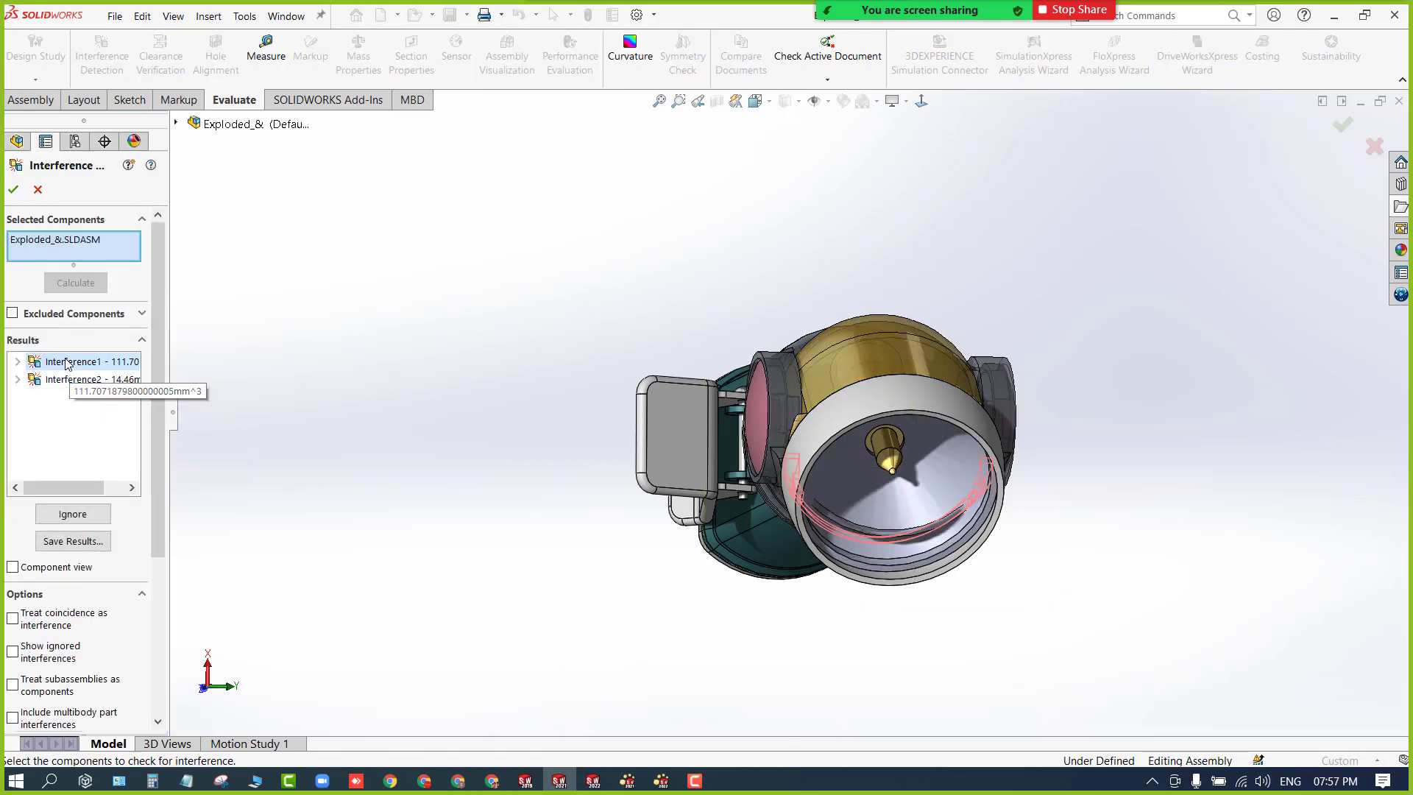
left_click(66, 381)
left_click(18, 379)
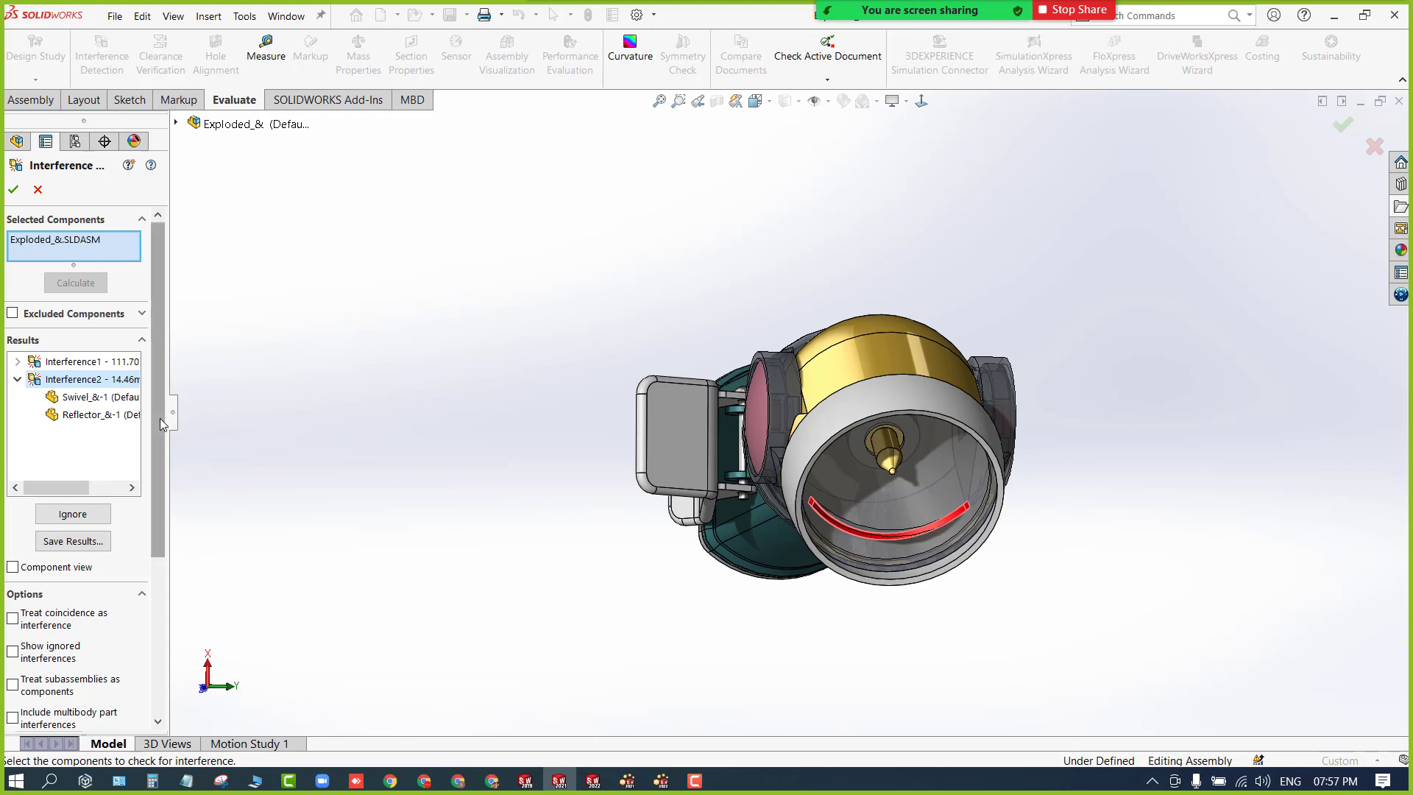
Expand Interference1, highlight its swivel and head components in the model, and close the interference check.
left_click_drag(279, 448, 361, 449)
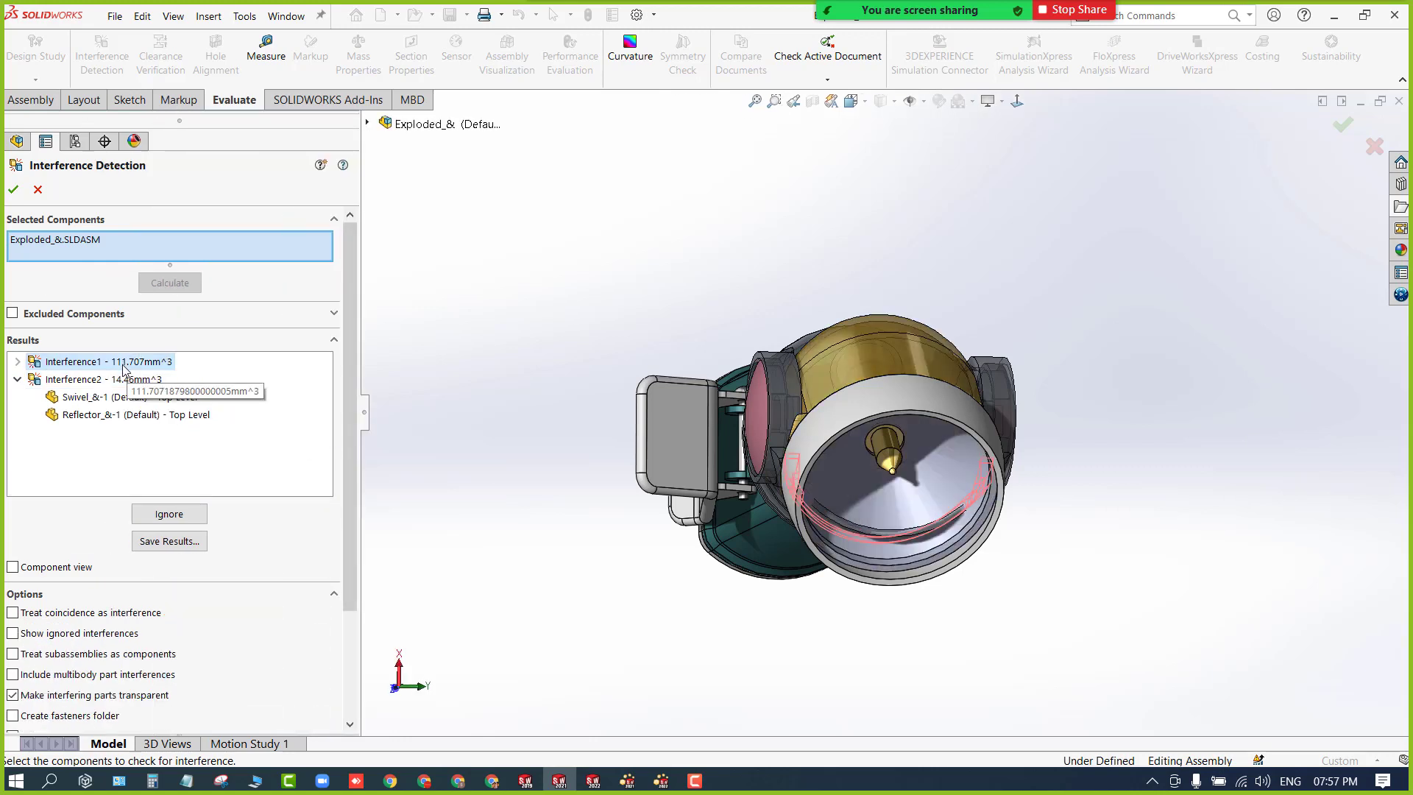
left_click(18, 362)
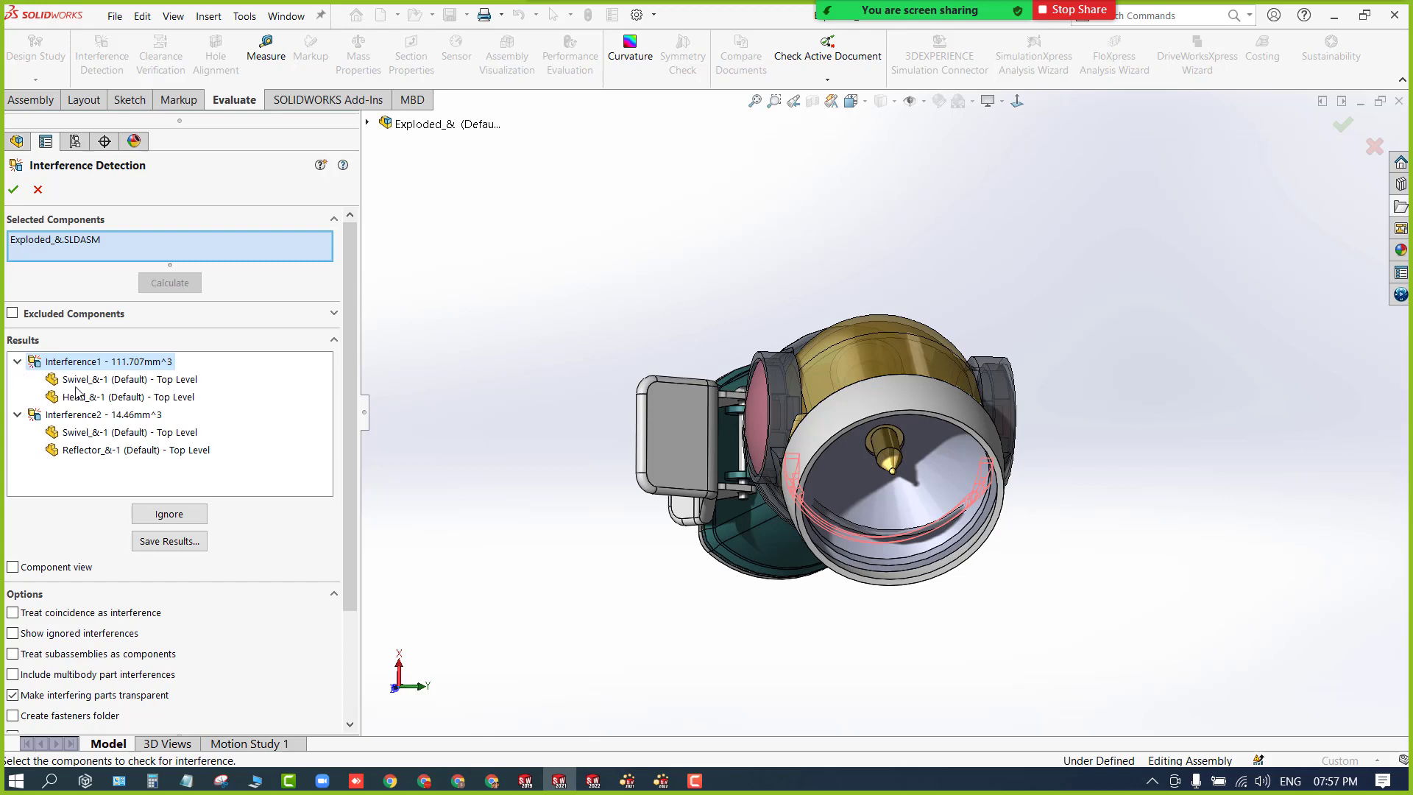
left_click(76, 387)
left_click(87, 398)
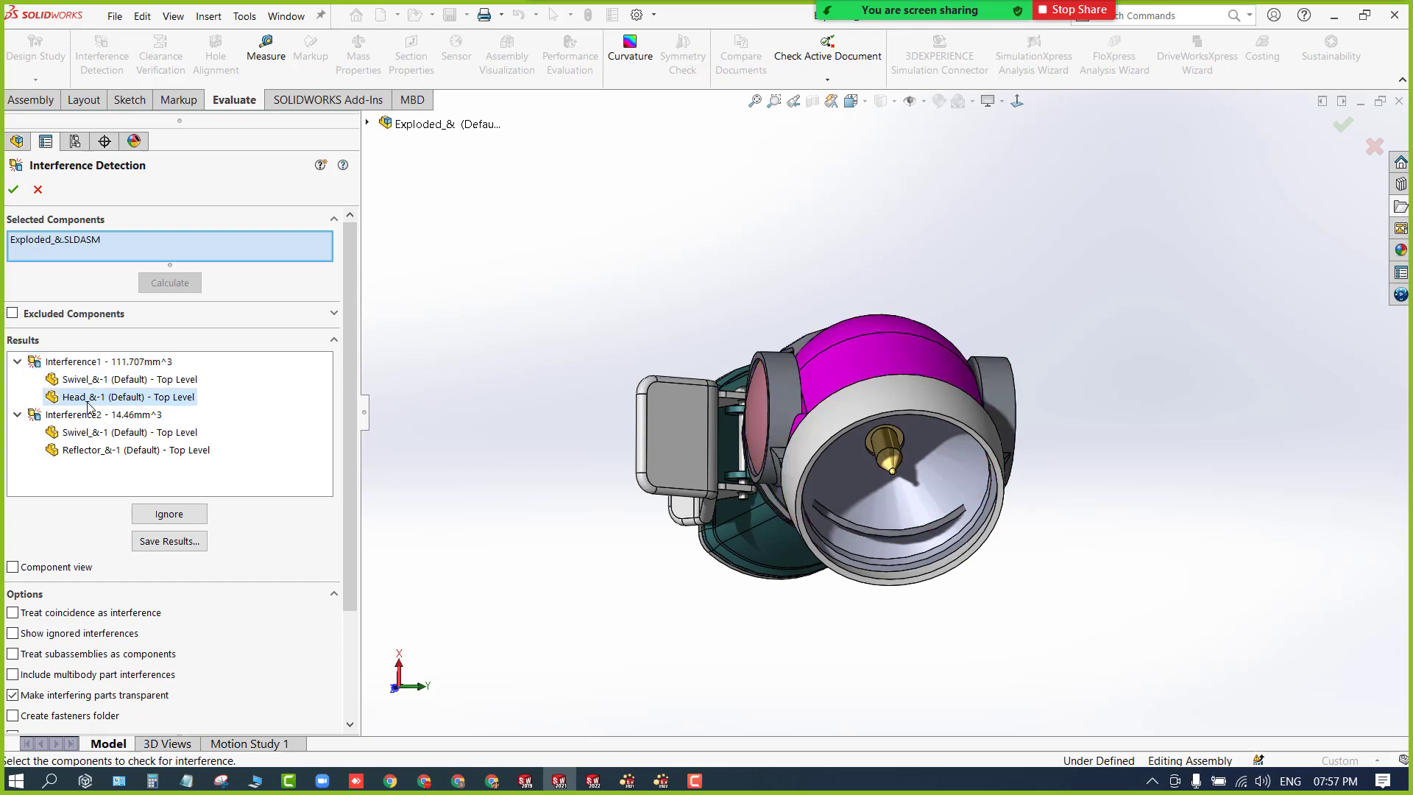
middle_click_drag(603, 310, 672, 346)
left_click(38, 190)
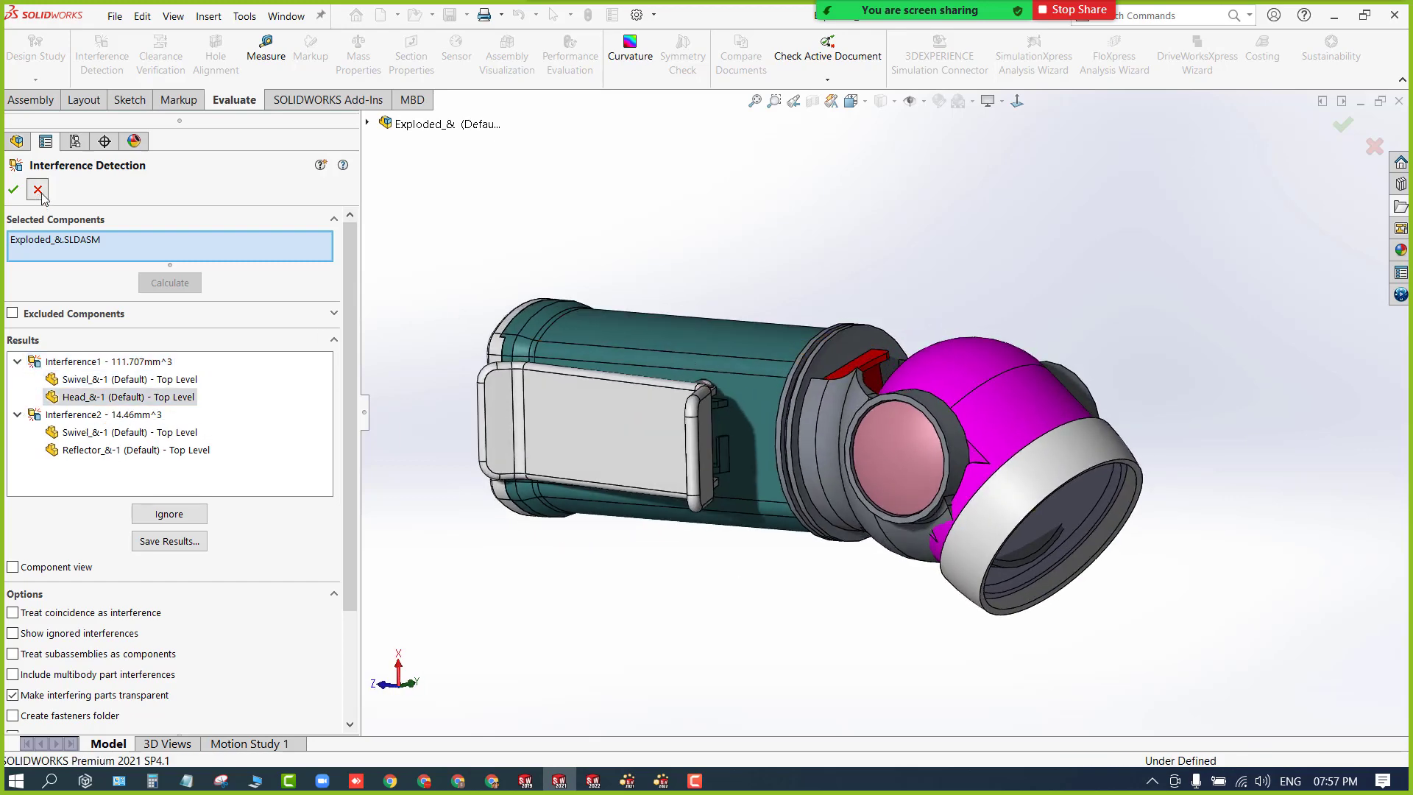
Swing the head about the swivel so that its lens faces away from the handle, nearly in line with the body.
left_click_drag(1010, 336, 776, 266)
middle_click_drag(776, 266, 820, 283)
left_click_drag(935, 347, 979, 316)
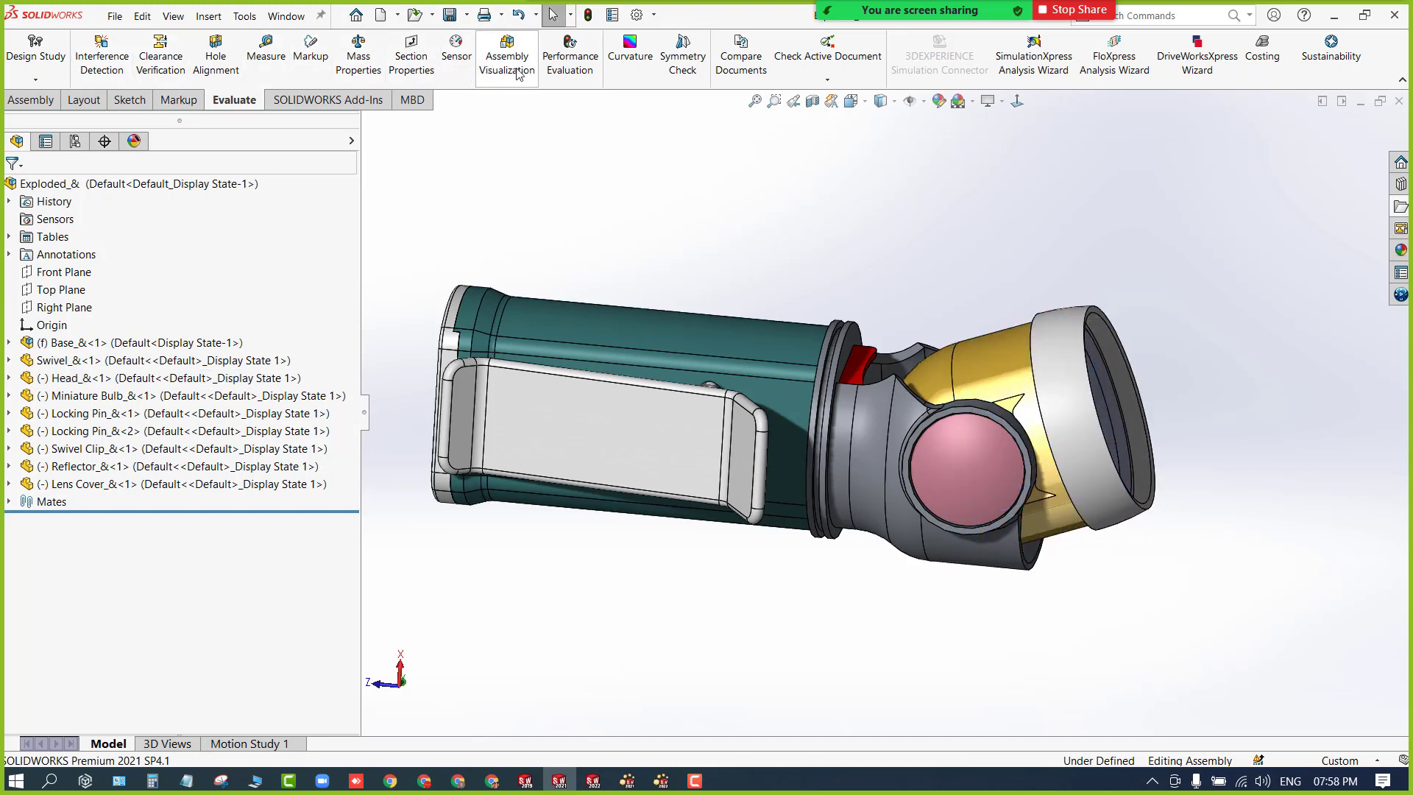
Start Move Component with Collision Detection checking only between the head and the swivel, and resume dragging.
left_click(30, 99)
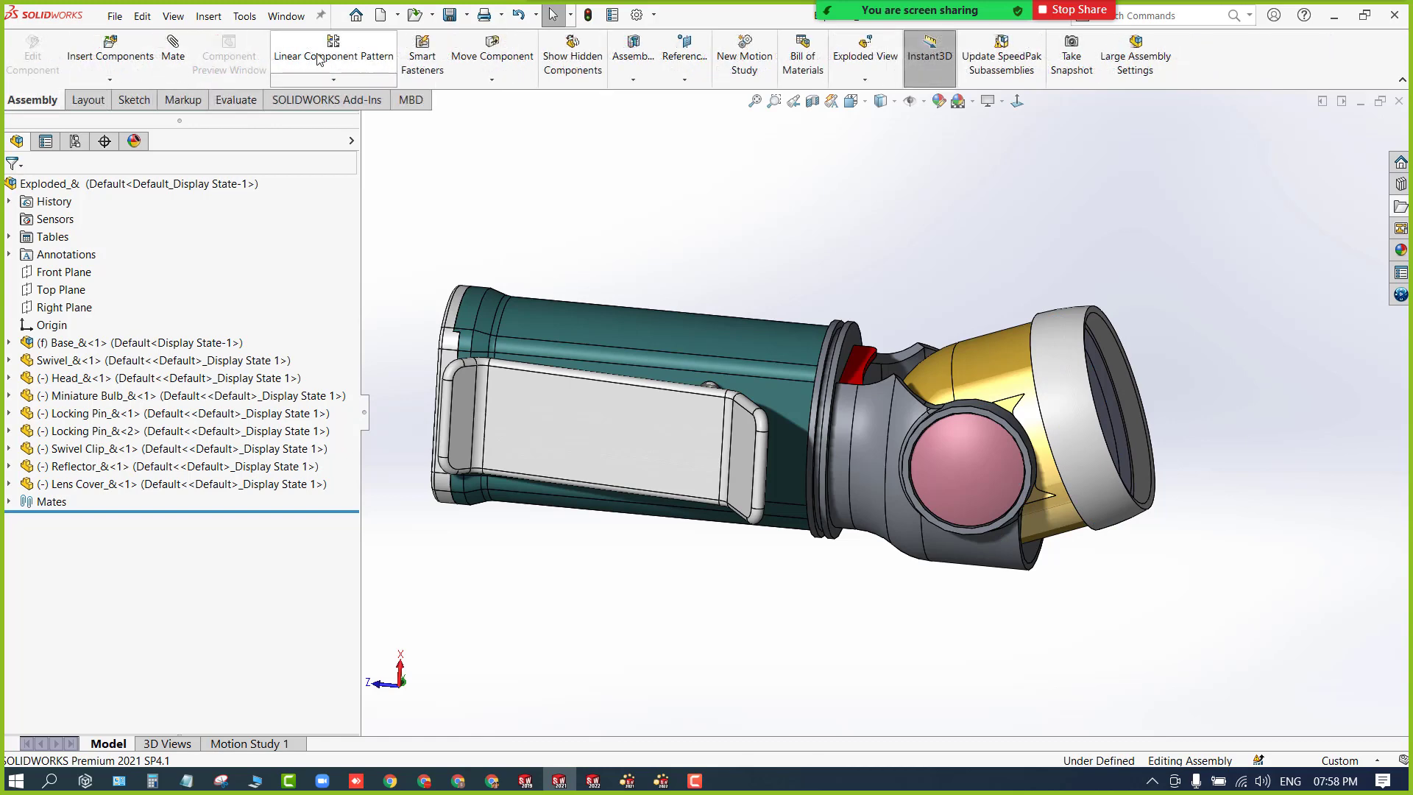
left_click(492, 56)
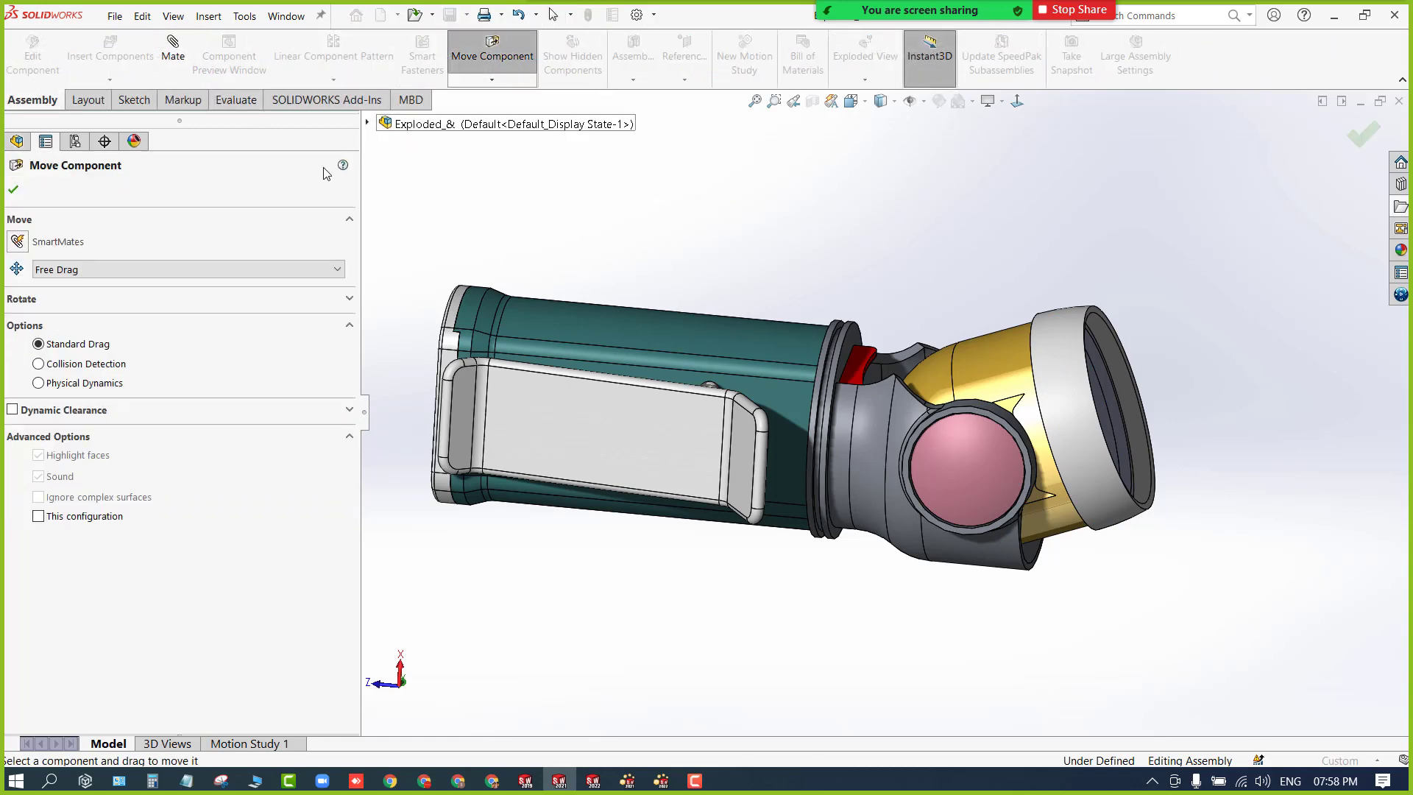
left_click(69, 367)
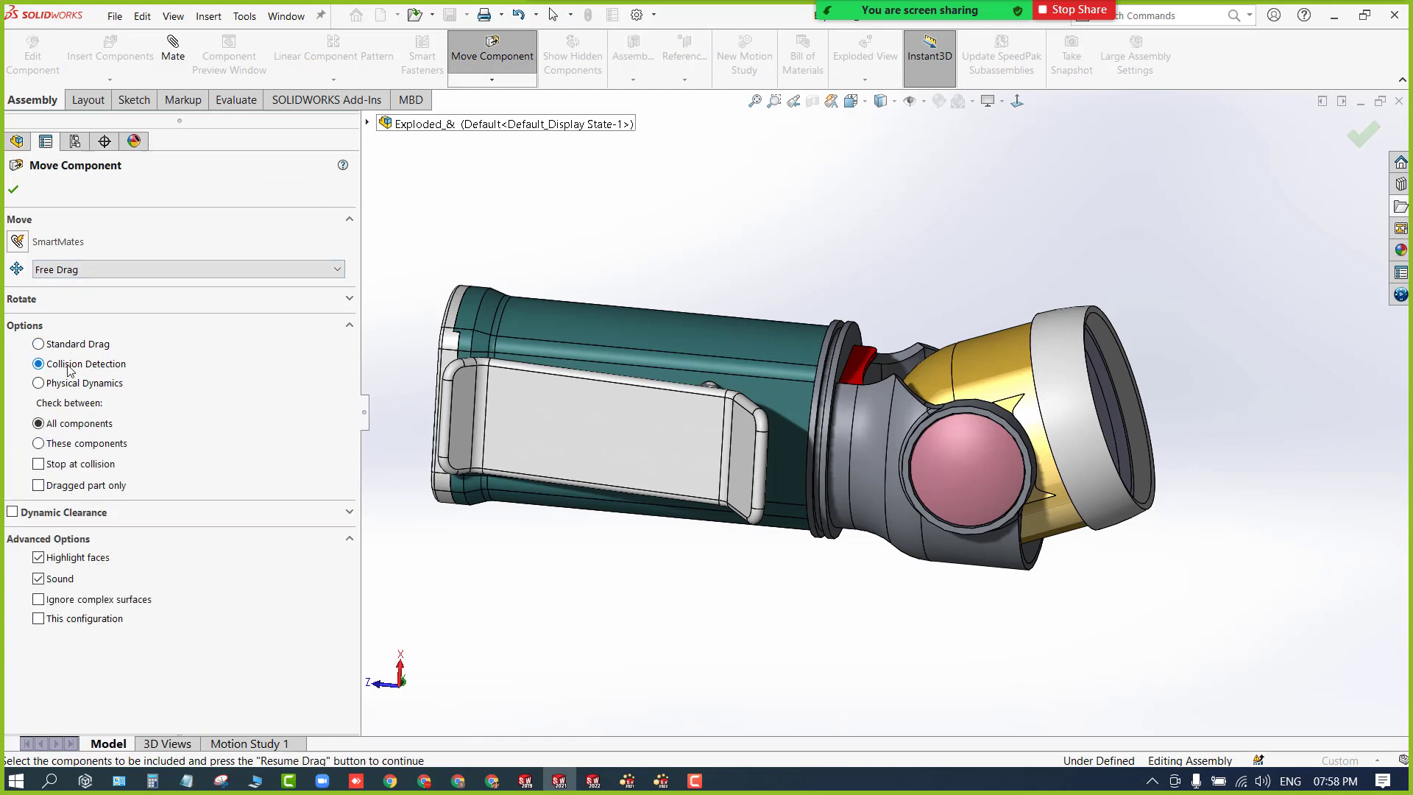
left_click(63, 448)
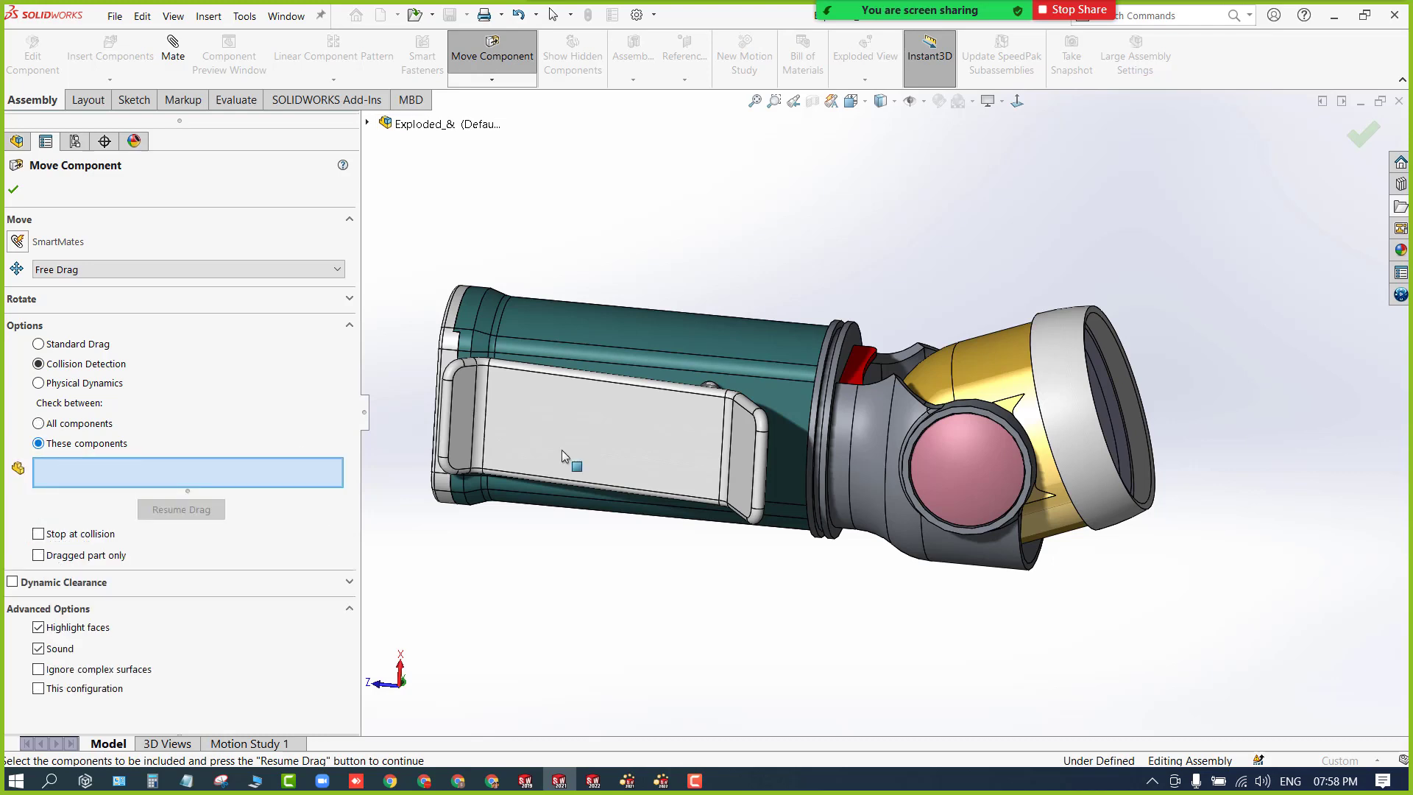
left_click(1000, 364)
left_click(1000, 564)
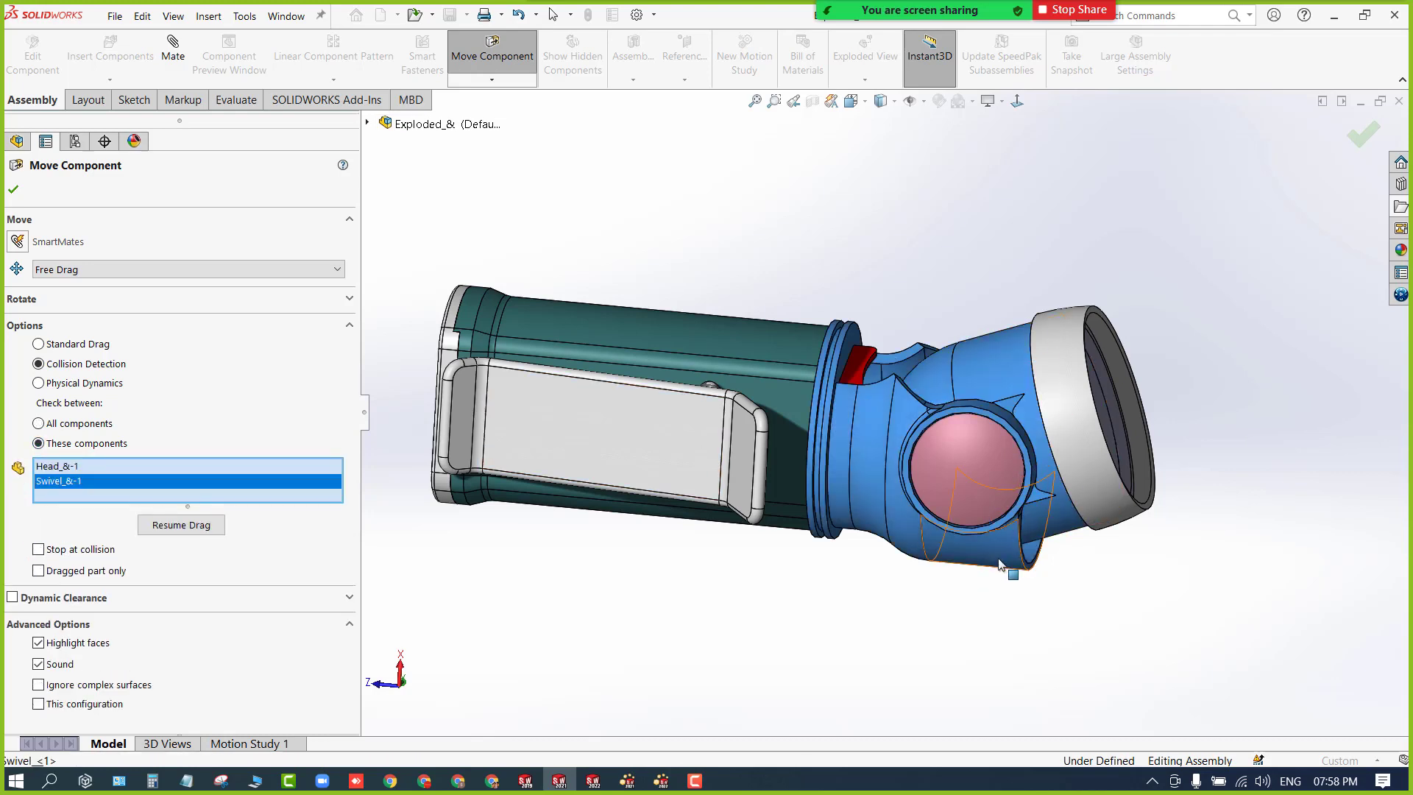
left_click(168, 526)
With Stop at collision enabled, swing the head about the swivel to its contact limits, leave its lens facing upward, and finish the move.
left_click_drag(928, 380, 1006, 355)
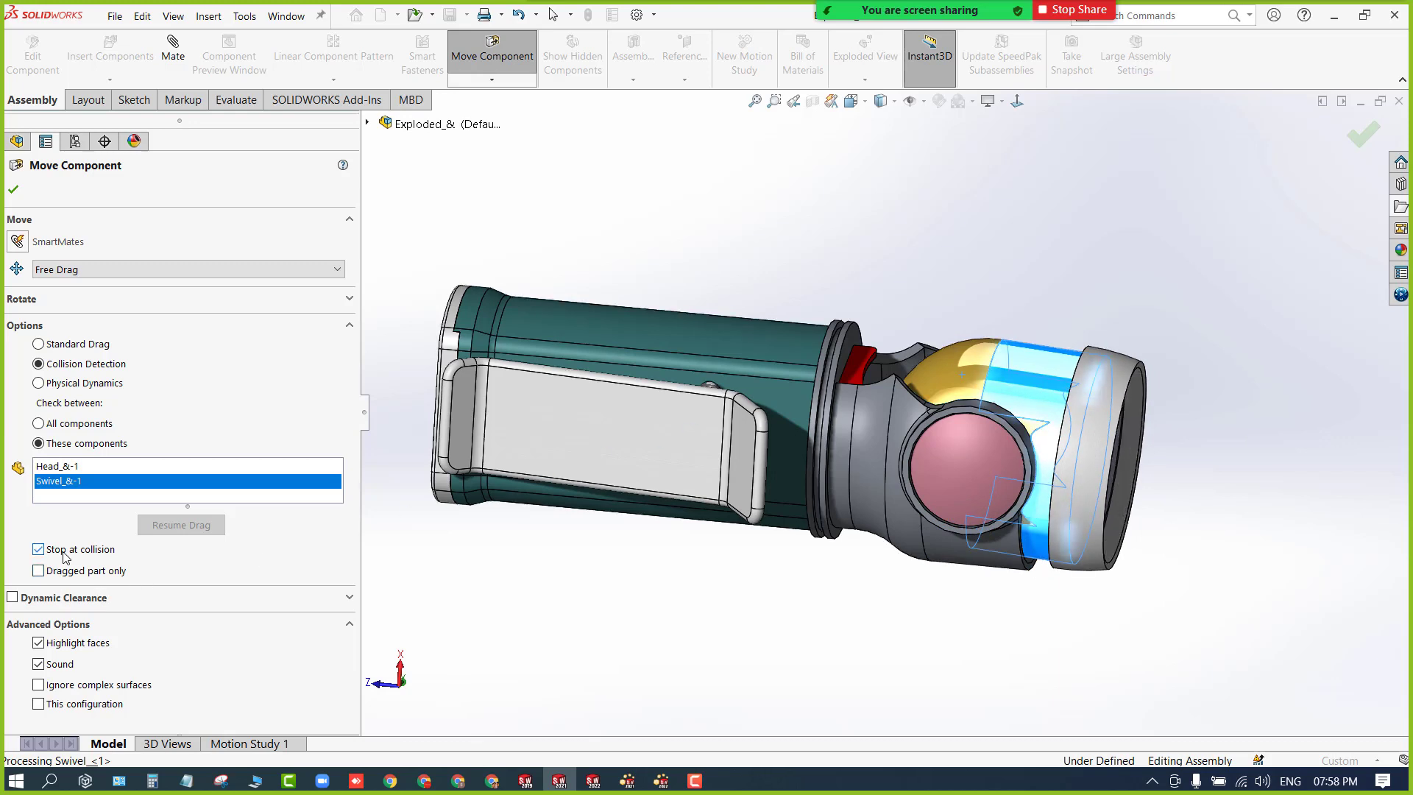
left_click_drag(925, 380, 1005, 461)
middle_click_drag(1005, 461, 686, 532)
left_click_drag(659, 455, 646, 527)
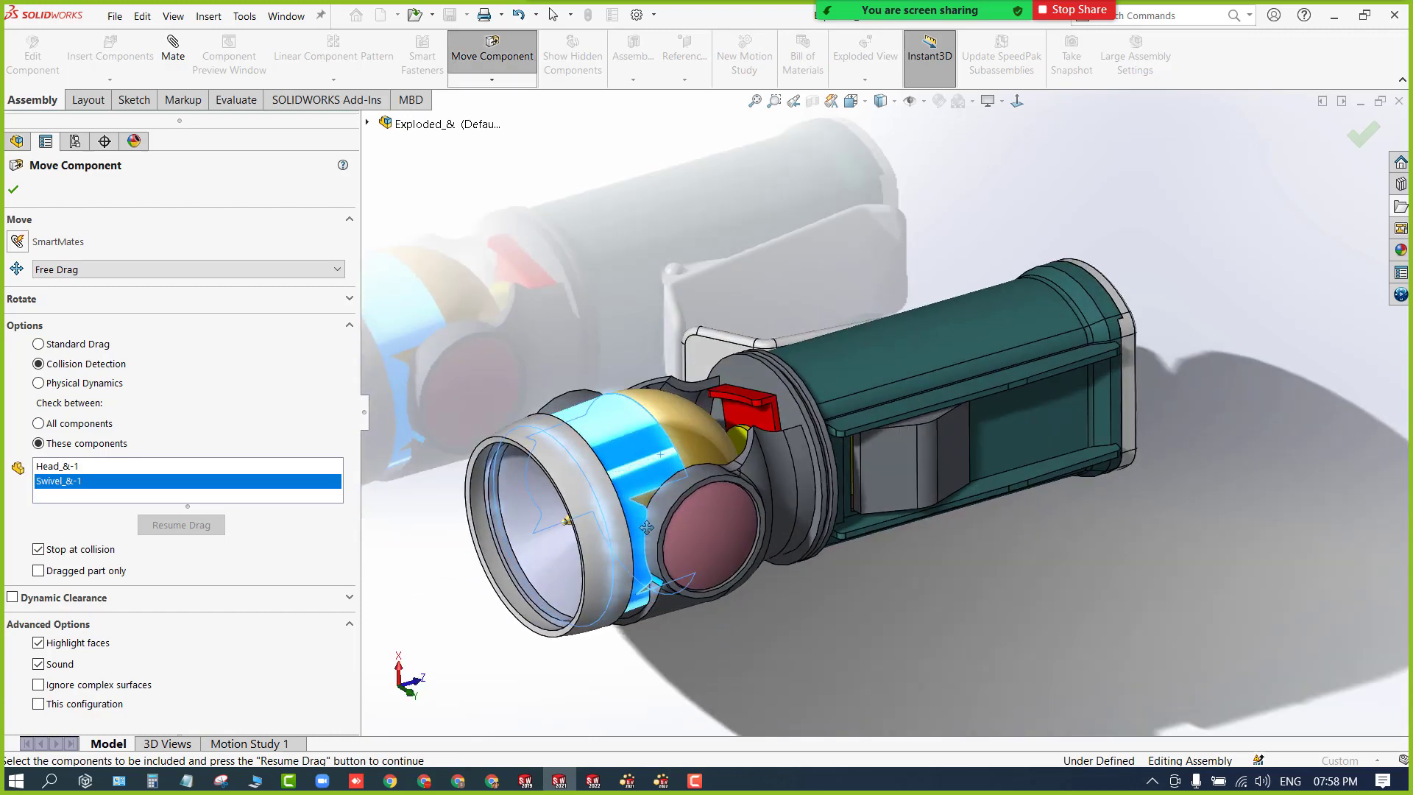
left_click_drag(648, 439, 954, 413)
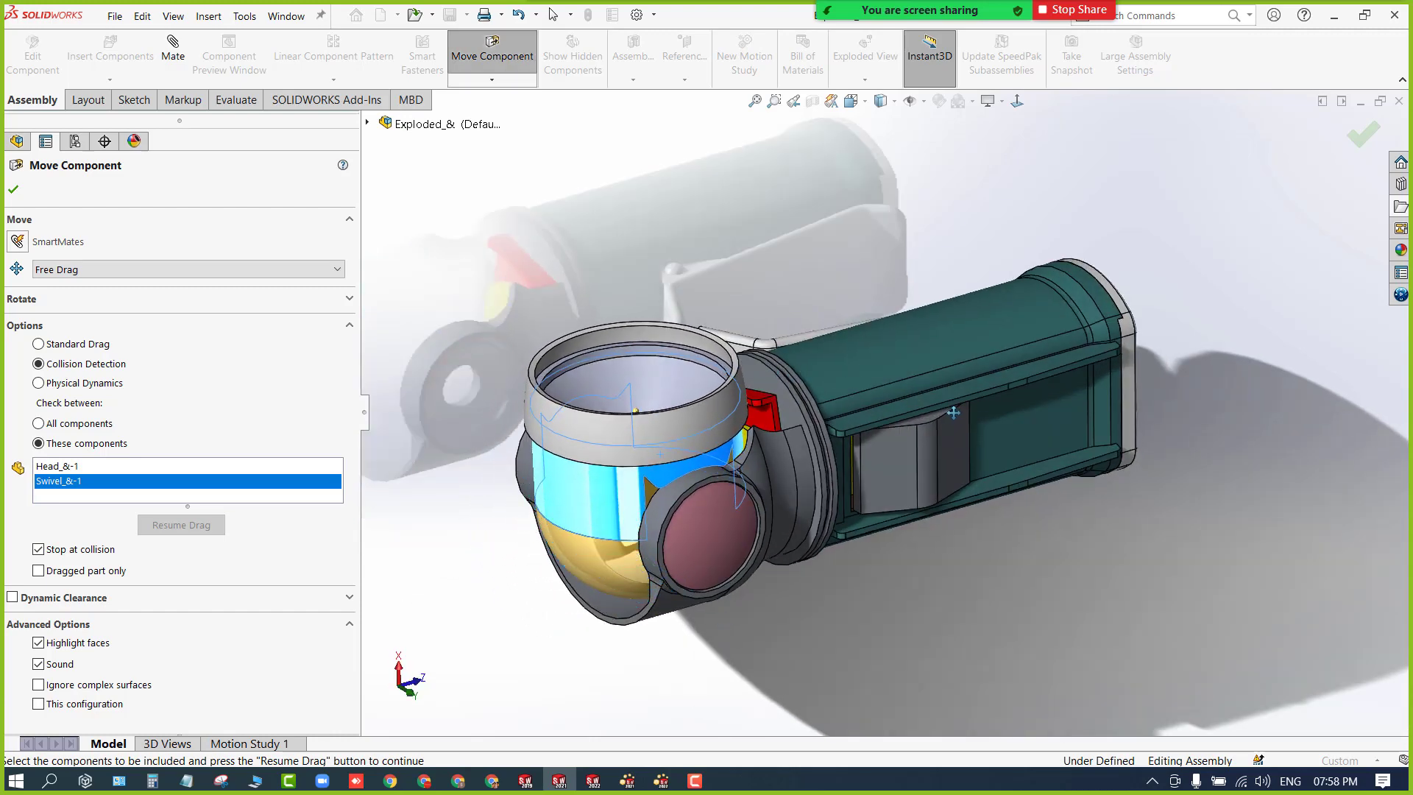
left_click(19, 193)
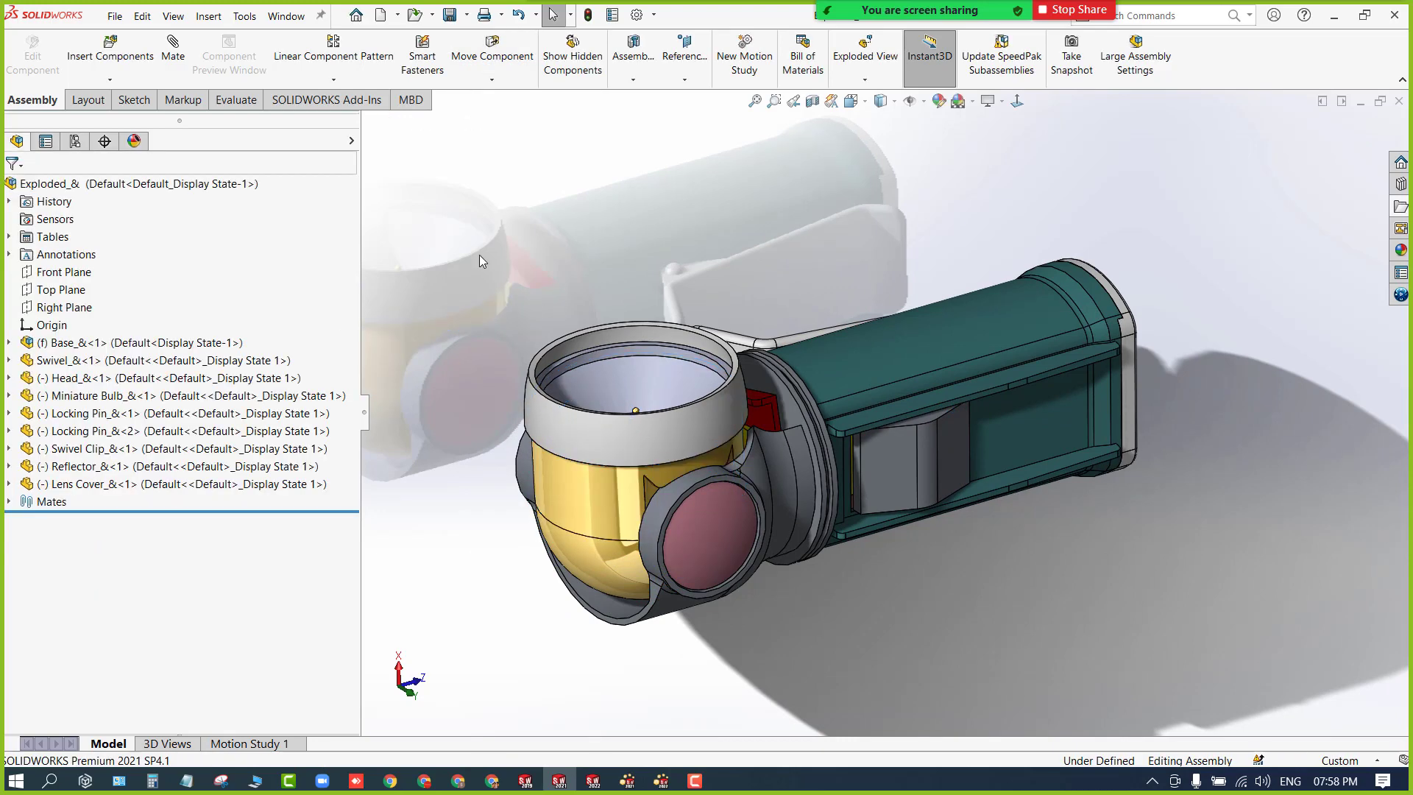
Create a new drawing from the assembly on an A2 (ISO) sheet, declining to open the existing drawing of the same name.
key("f")
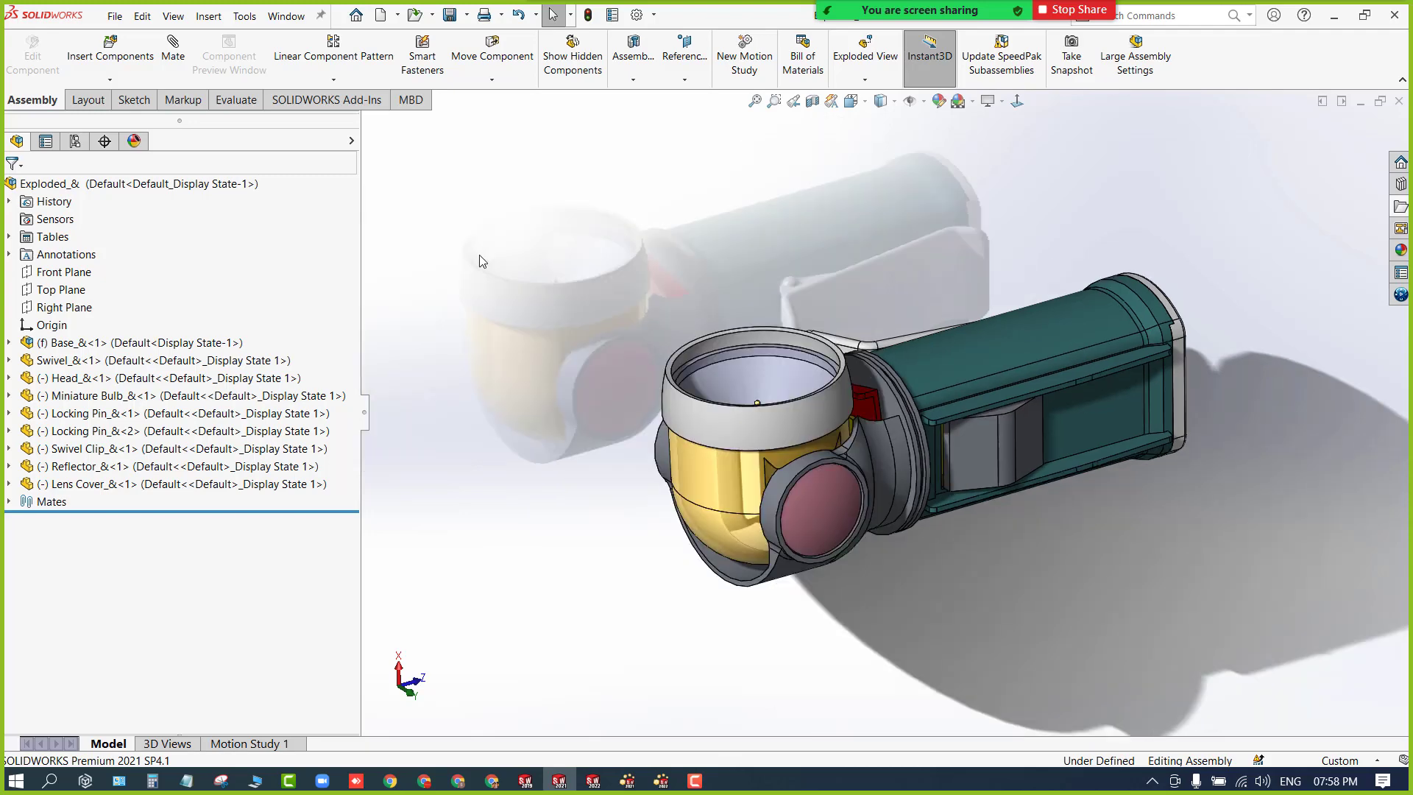
middle_click_drag(607, 360, 622, 365)
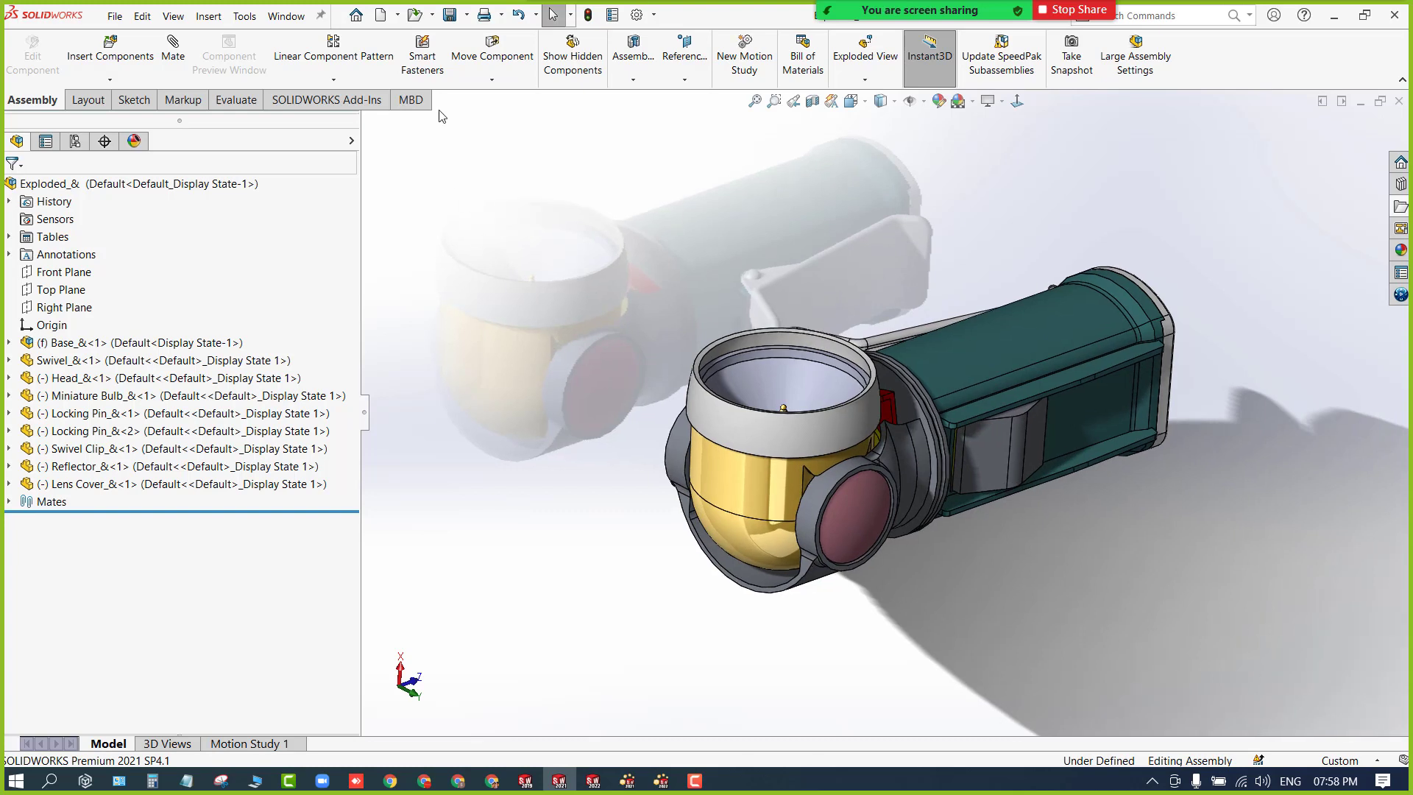
left_click(397, 14)
left_click(407, 52)
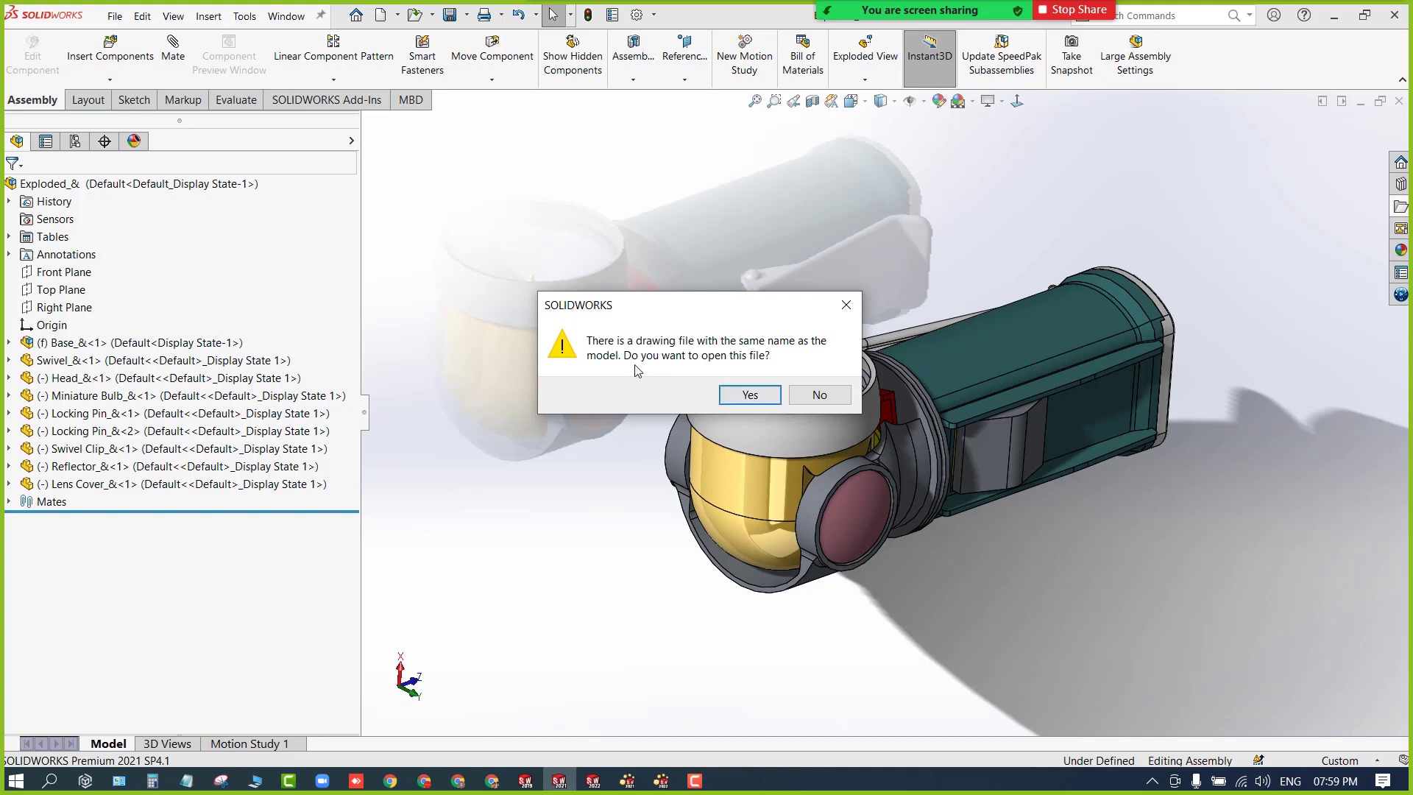
left_click(828, 394)
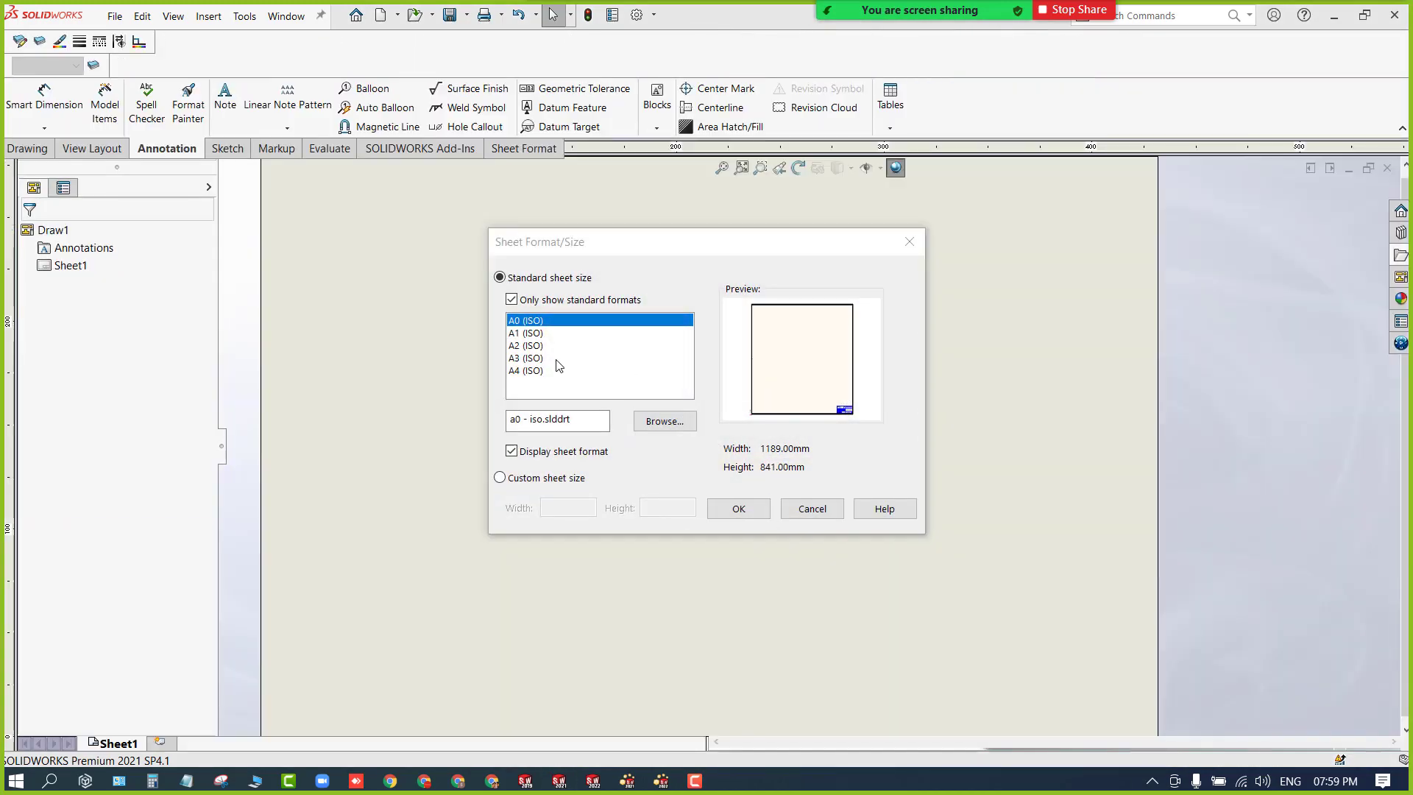
left_click(549, 358)
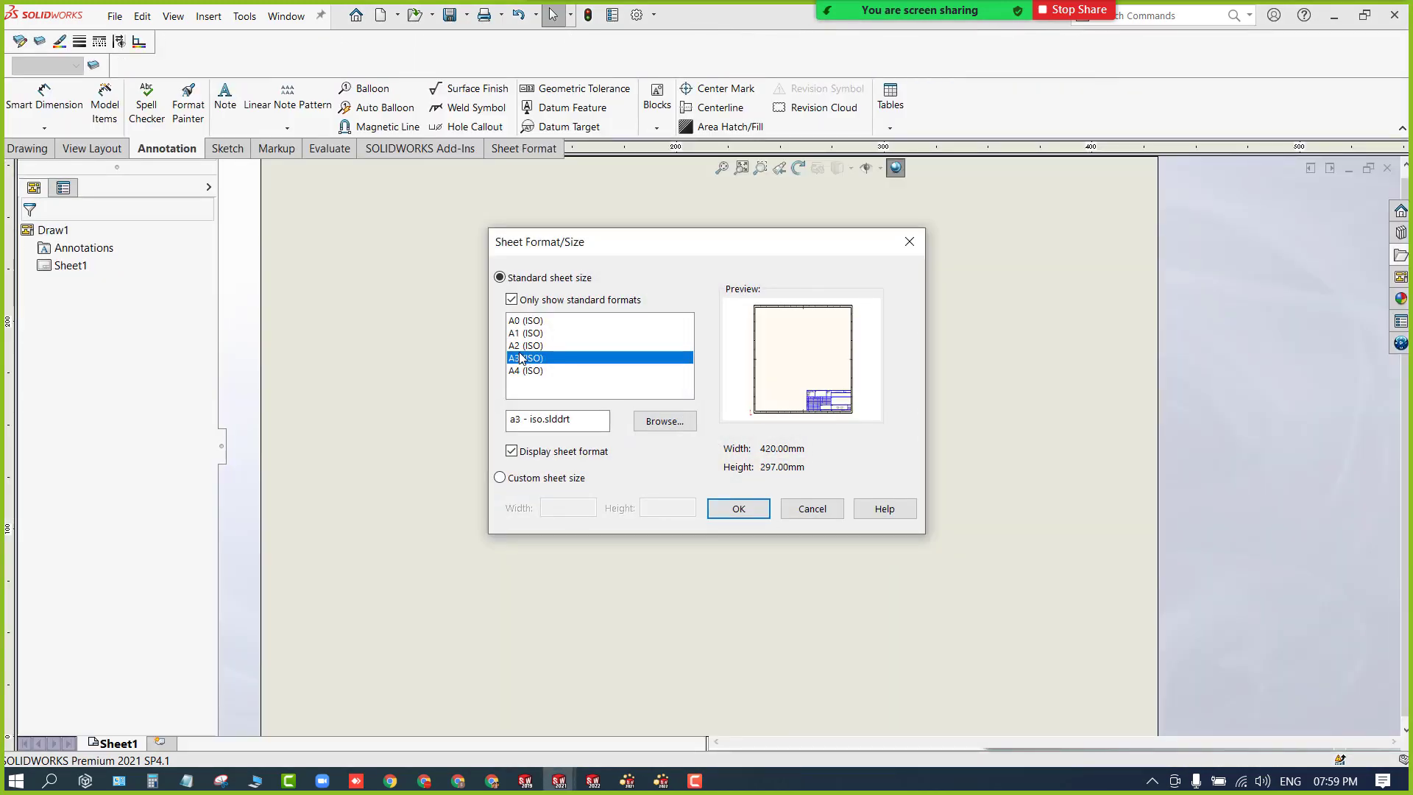
left_click(745, 510)
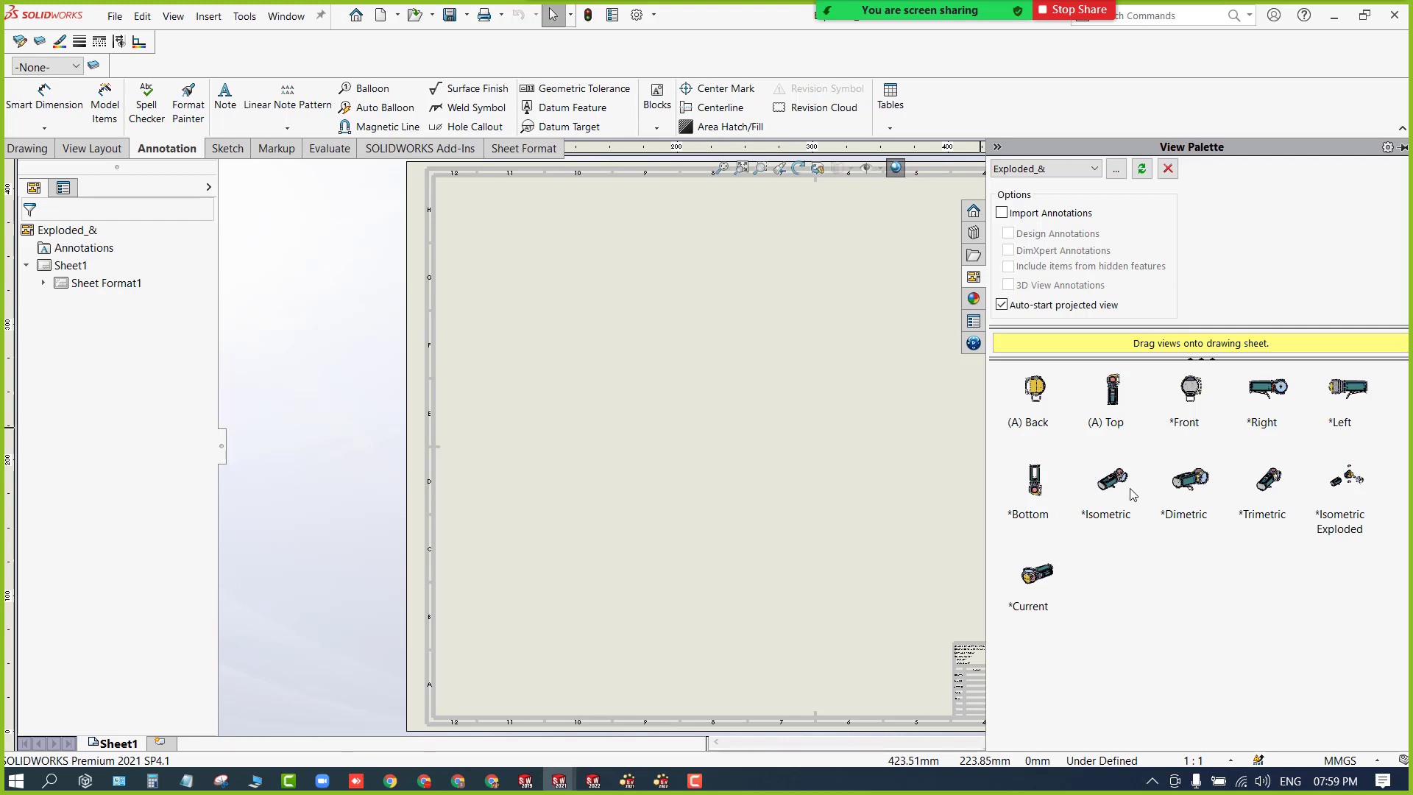
Place an Isometric view at the sheet's lower left and a Right view above it, with projected views beside and below the Right view.
mouse_move(1114, 484)
left_mouse_down()
mouse_move(773, 588)
mouse_move(617, 554)
left_mouse_up()
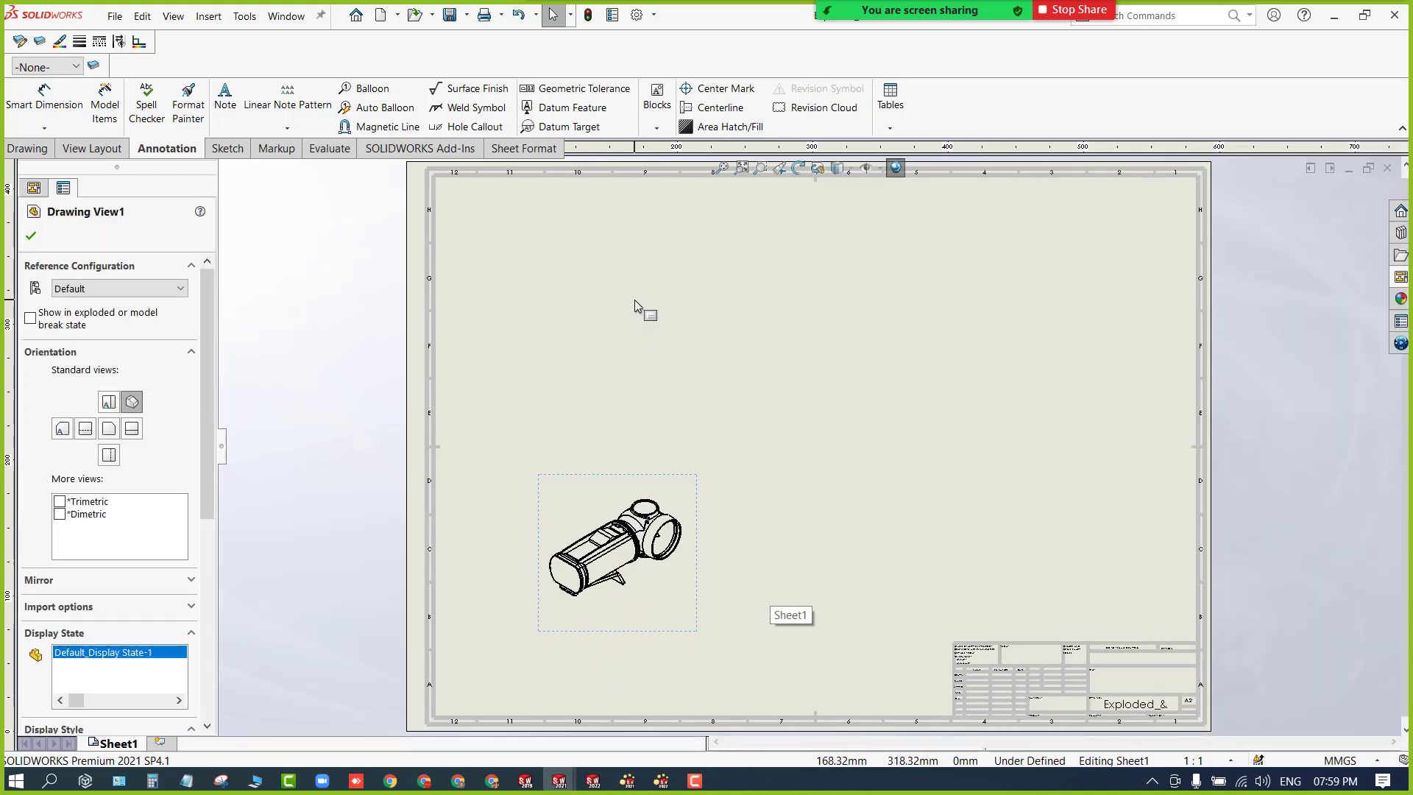
left_click(1401, 277)
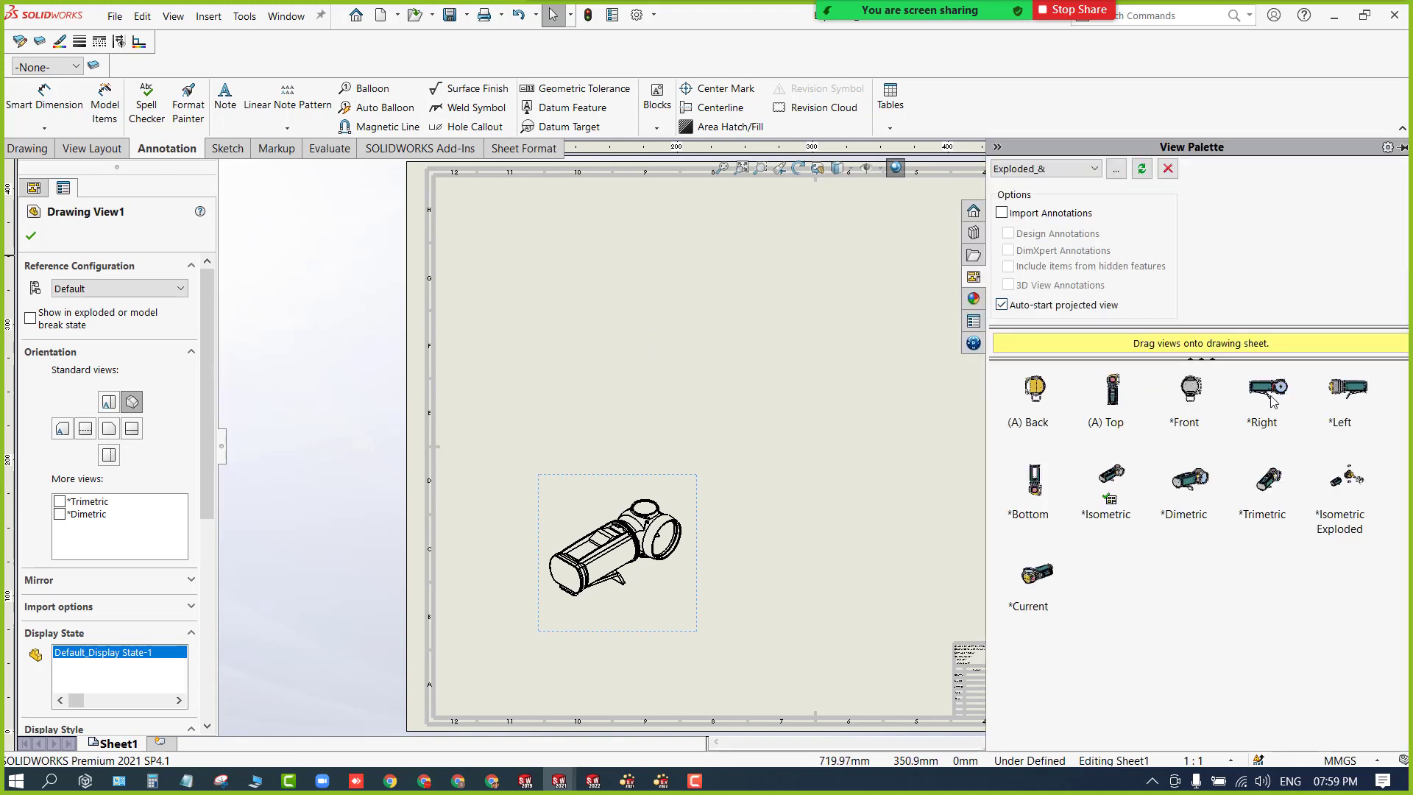
mouse_move(1272, 401)
left_mouse_down()
mouse_move(1020, 460)
mouse_move(589, 298)
mouse_move(607, 293)
left_mouse_up()
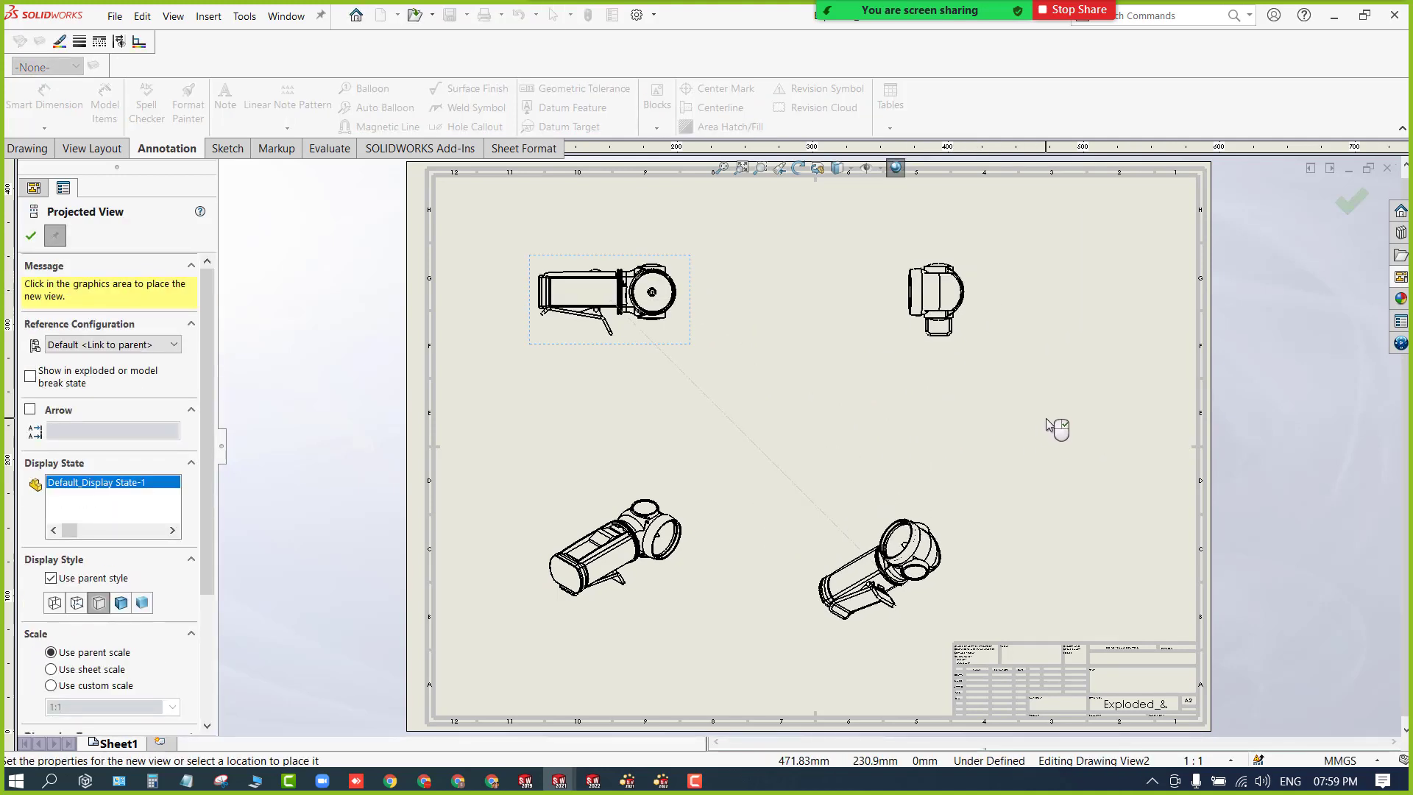
left_click(623, 541)
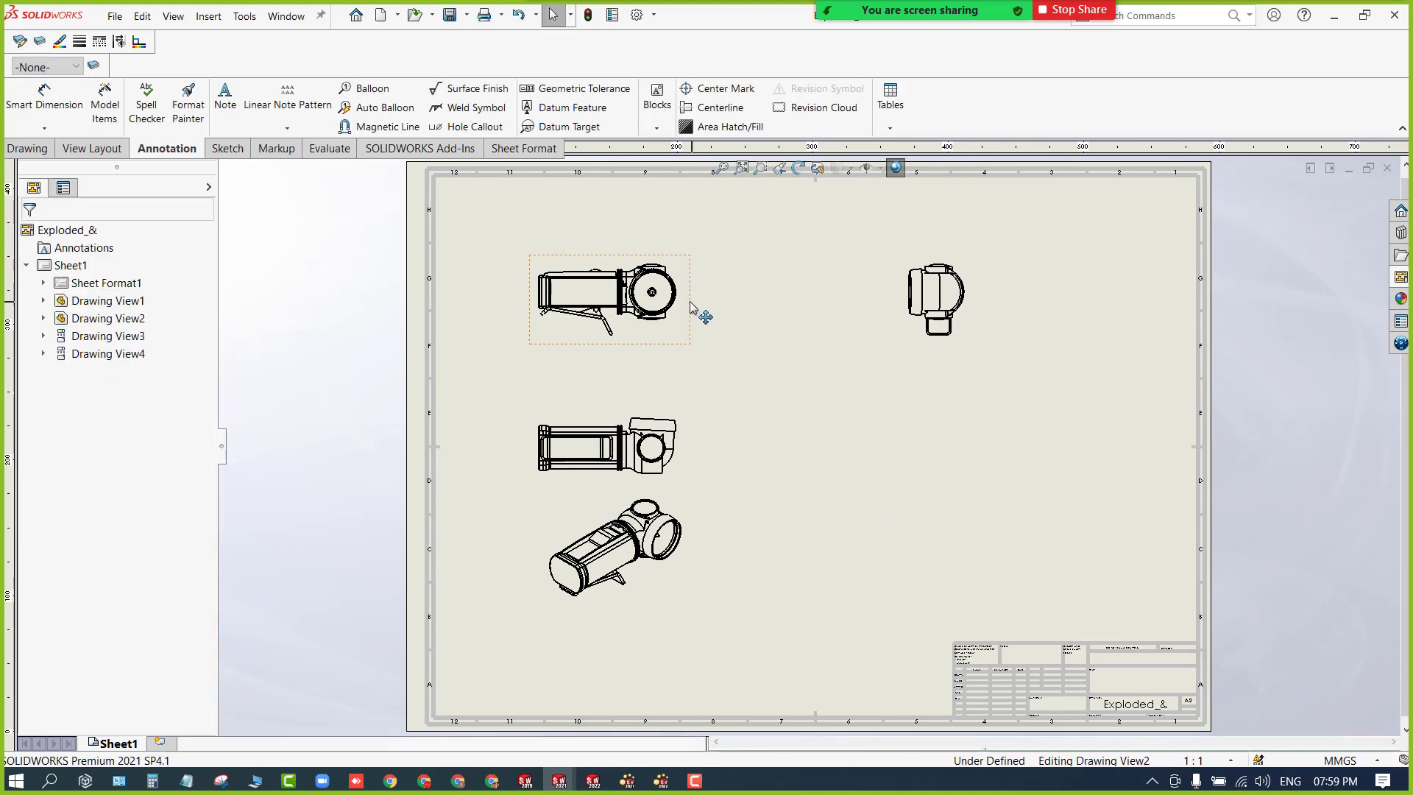
Move the Right view and its projected views to the right half of the sheet, and raise the isometric view to mid-height.
mouse_move(700, 307)
left_mouse_down()
mouse_move(984, 281)
mouse_move(1155, 287)
left_mouse_up()
left_click_drag(908, 284, 1046, 293)
left_click_drag(594, 506, 570, 391)
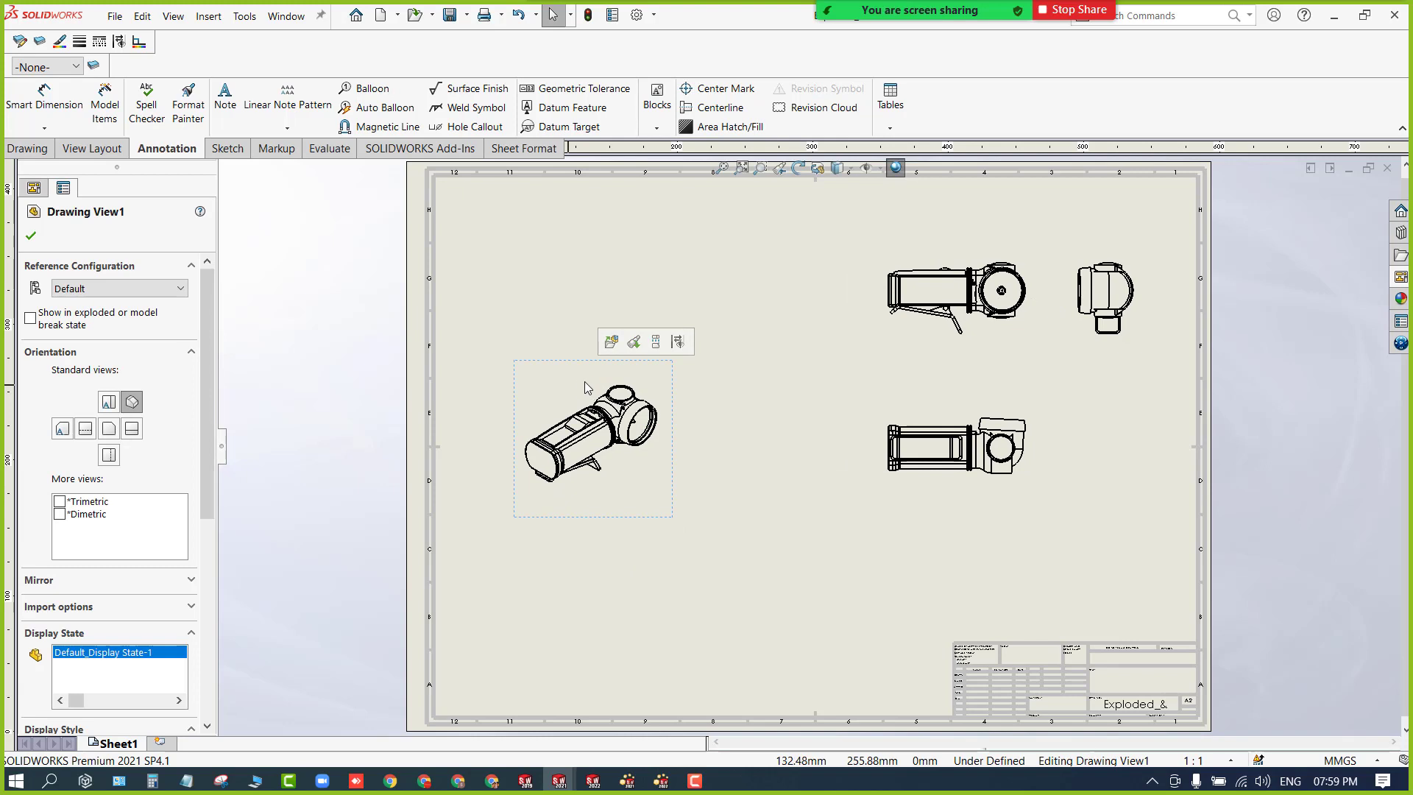
Give the isometric view a custom scale of 2:1 and move it down toward the middle of the sheet.
left_click(561, 393)
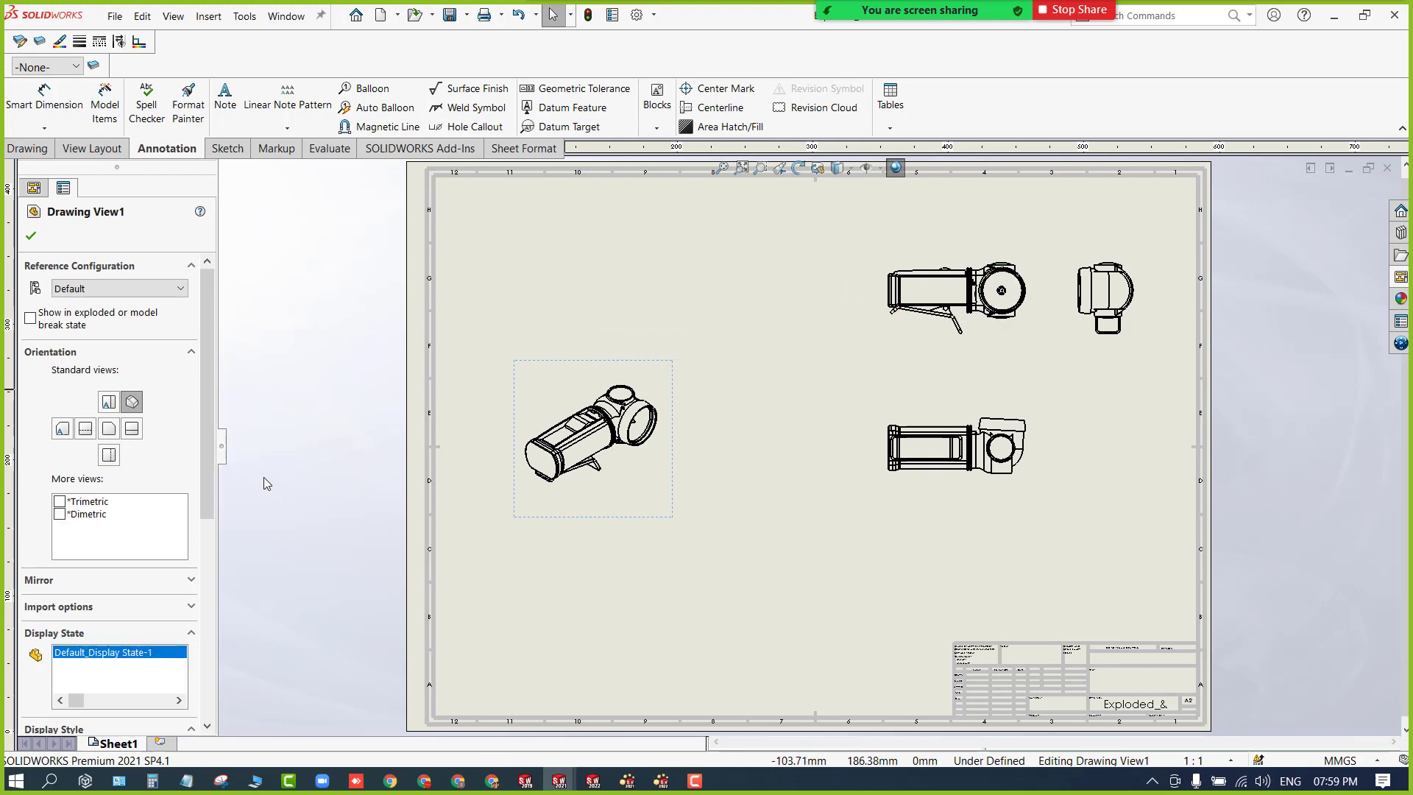
left_click_drag(206, 461, 228, 615)
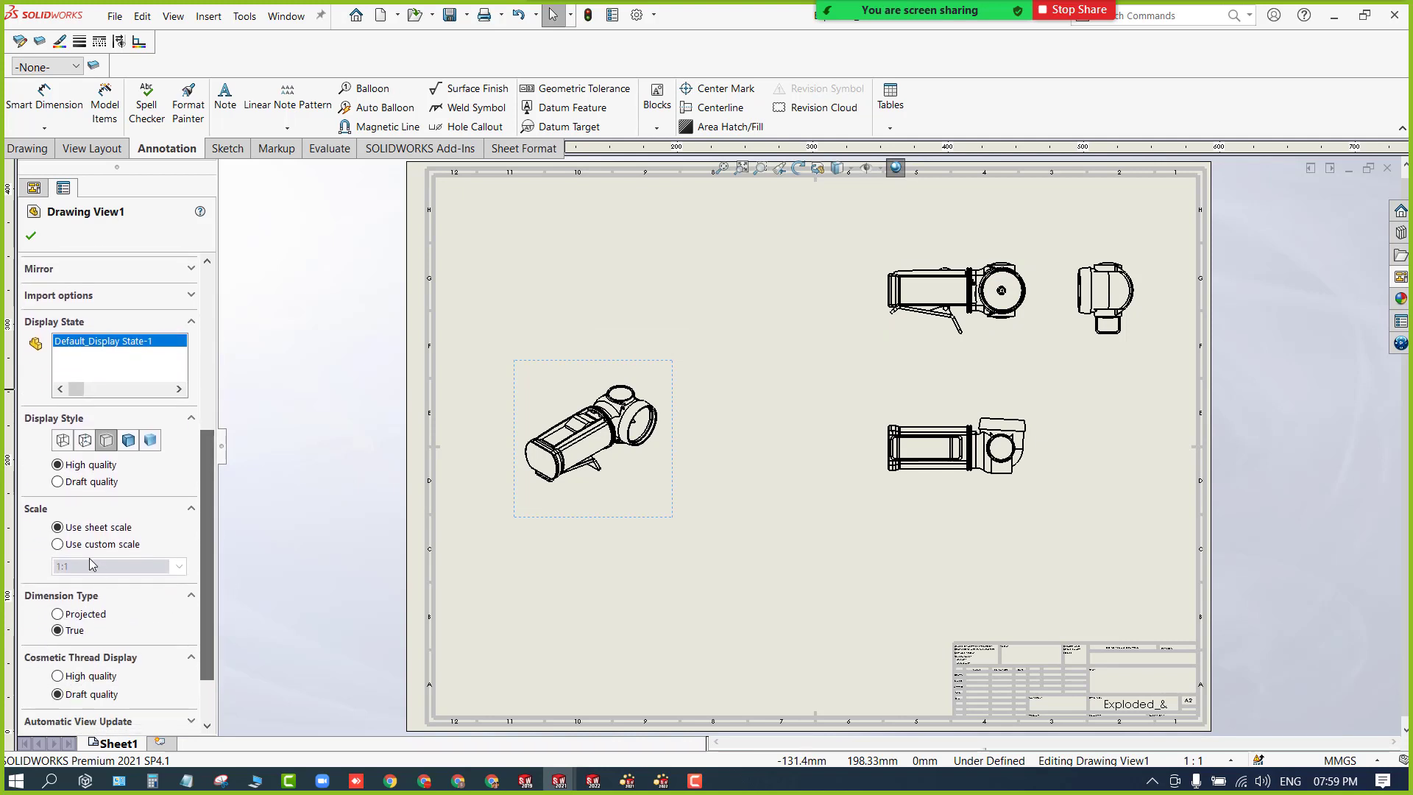
left_click(83, 545)
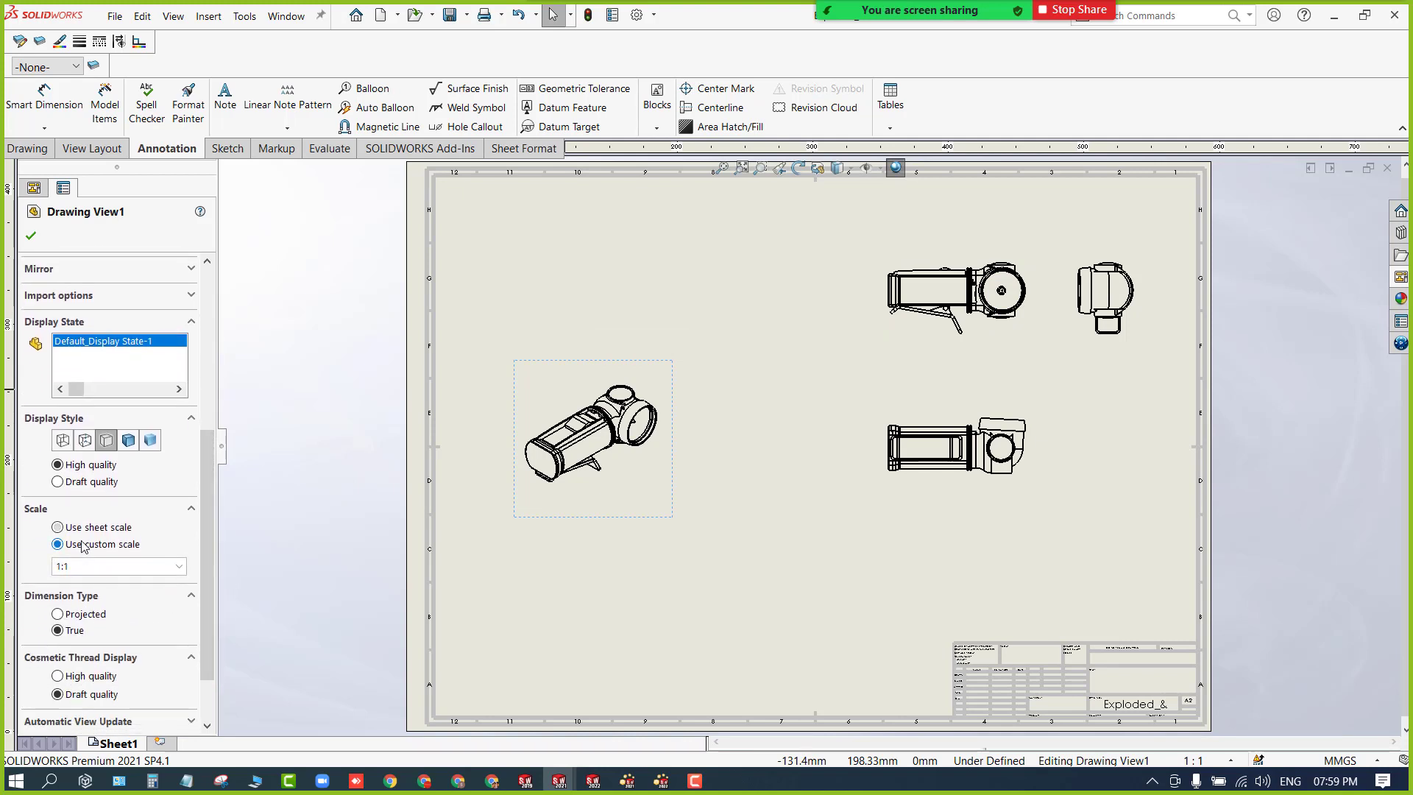
left_click(179, 567)
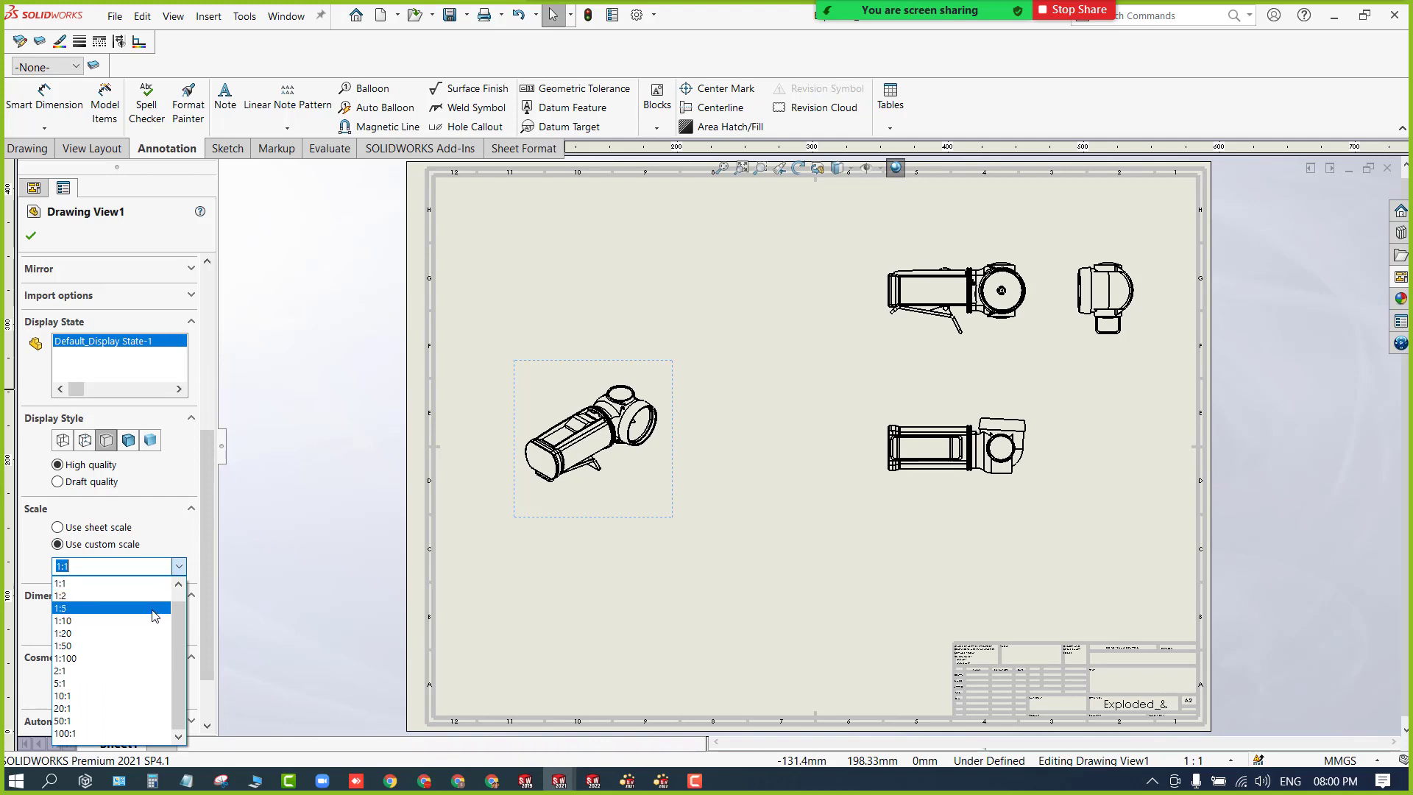
left_click(151, 670)
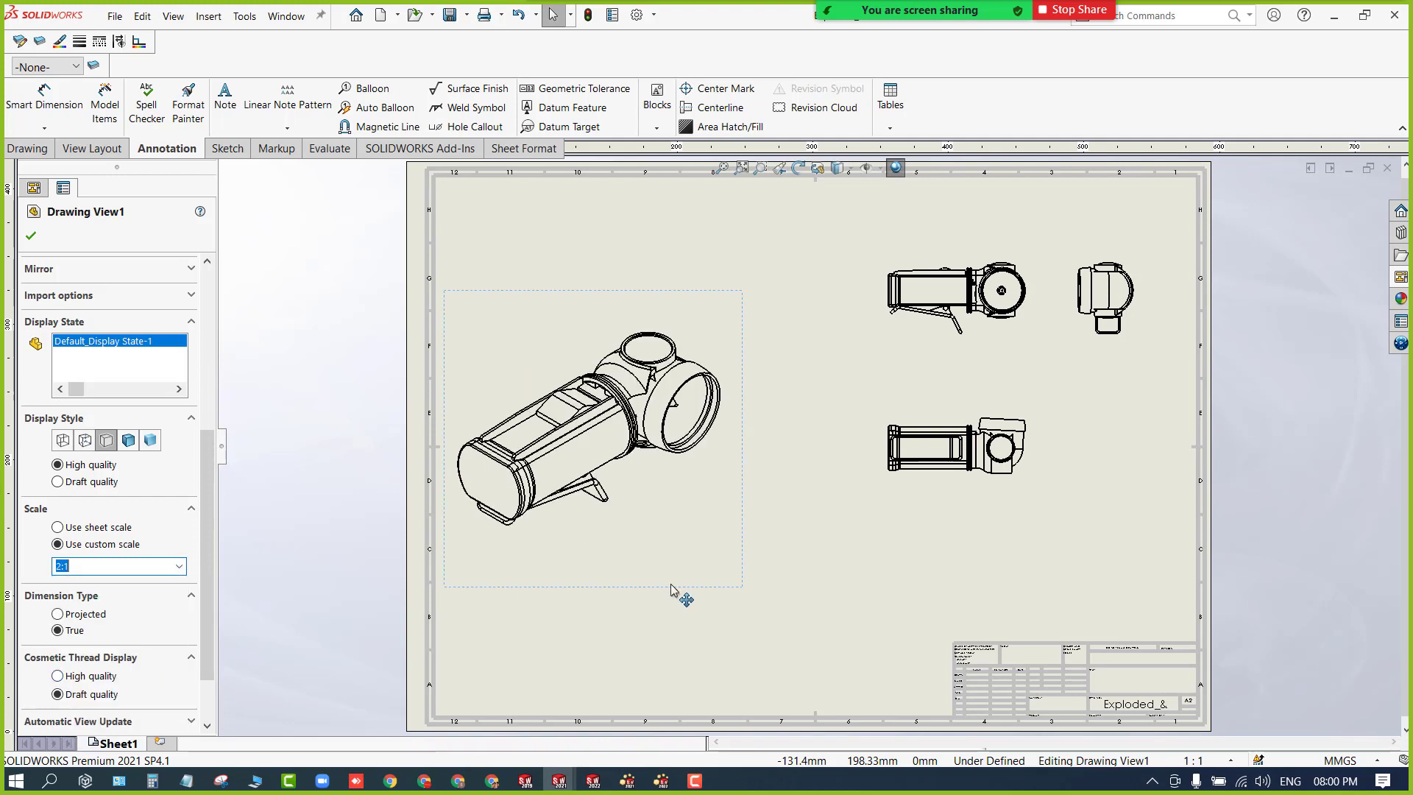
left_click_drag(671, 589, 767, 665)
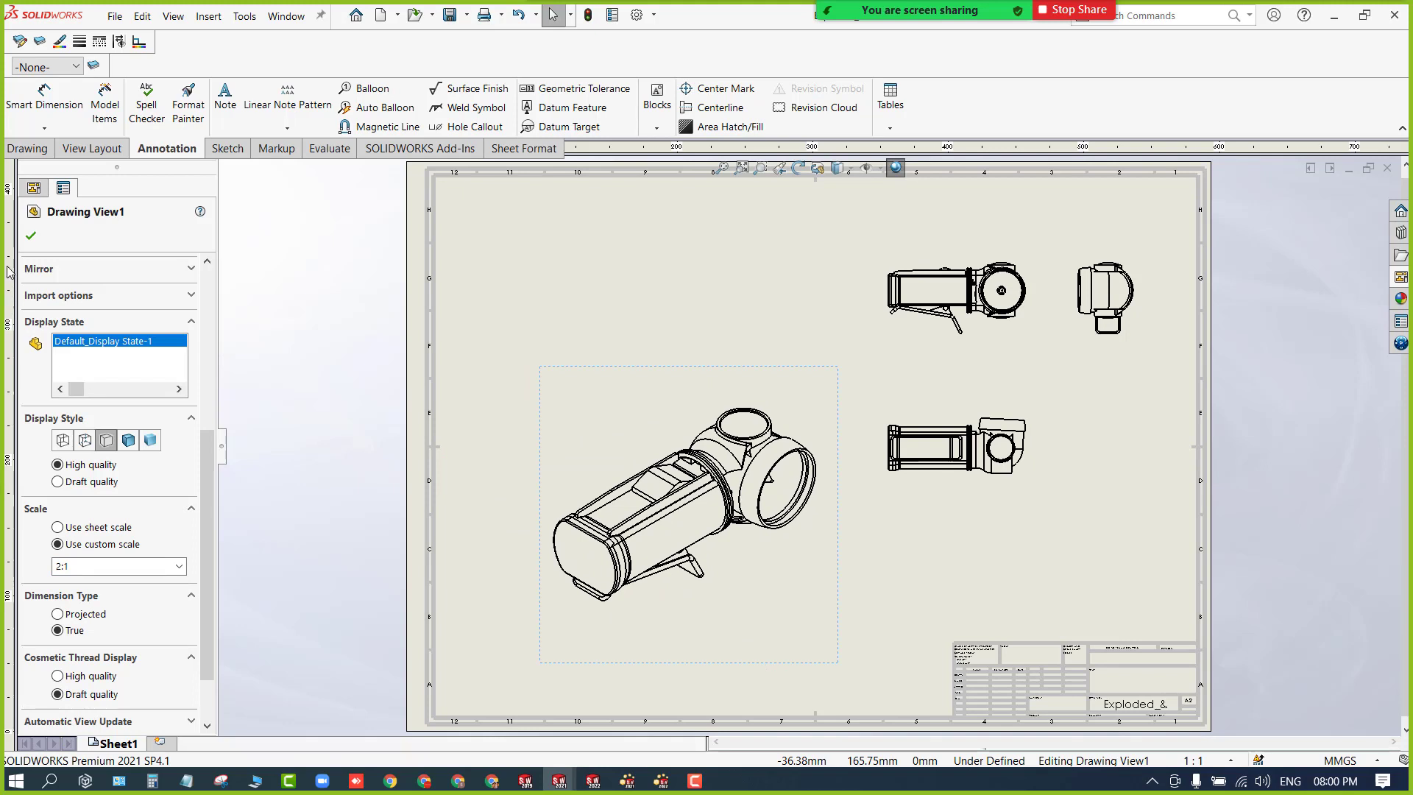
left_click(31, 236)
Shift the Right view and its projected side view closer to the sheet's right edge, and raise the enlarged isometric view.
left_click_drag(928, 258, 970, 258)
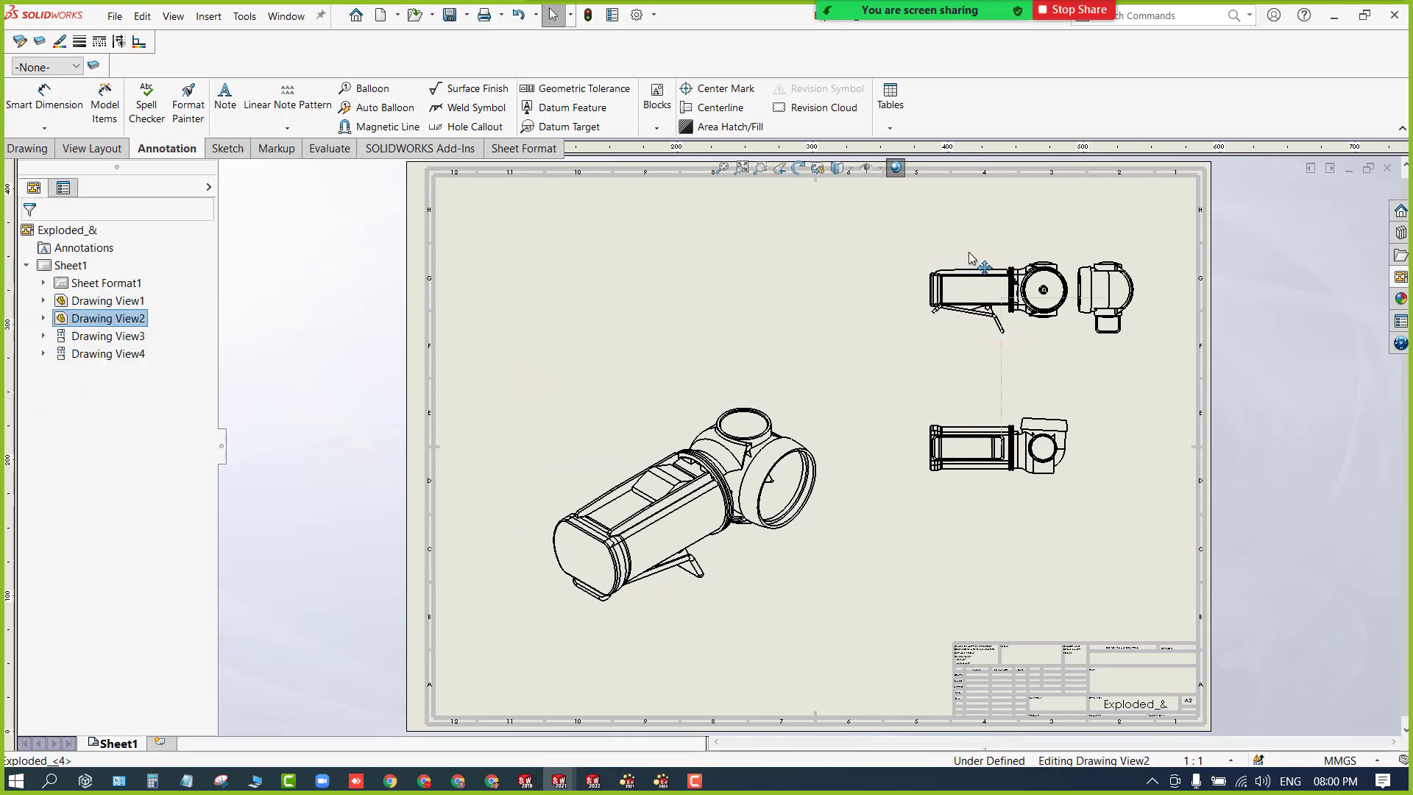
left_click(970, 257)
left_click_drag(1094, 259, 1157, 260)
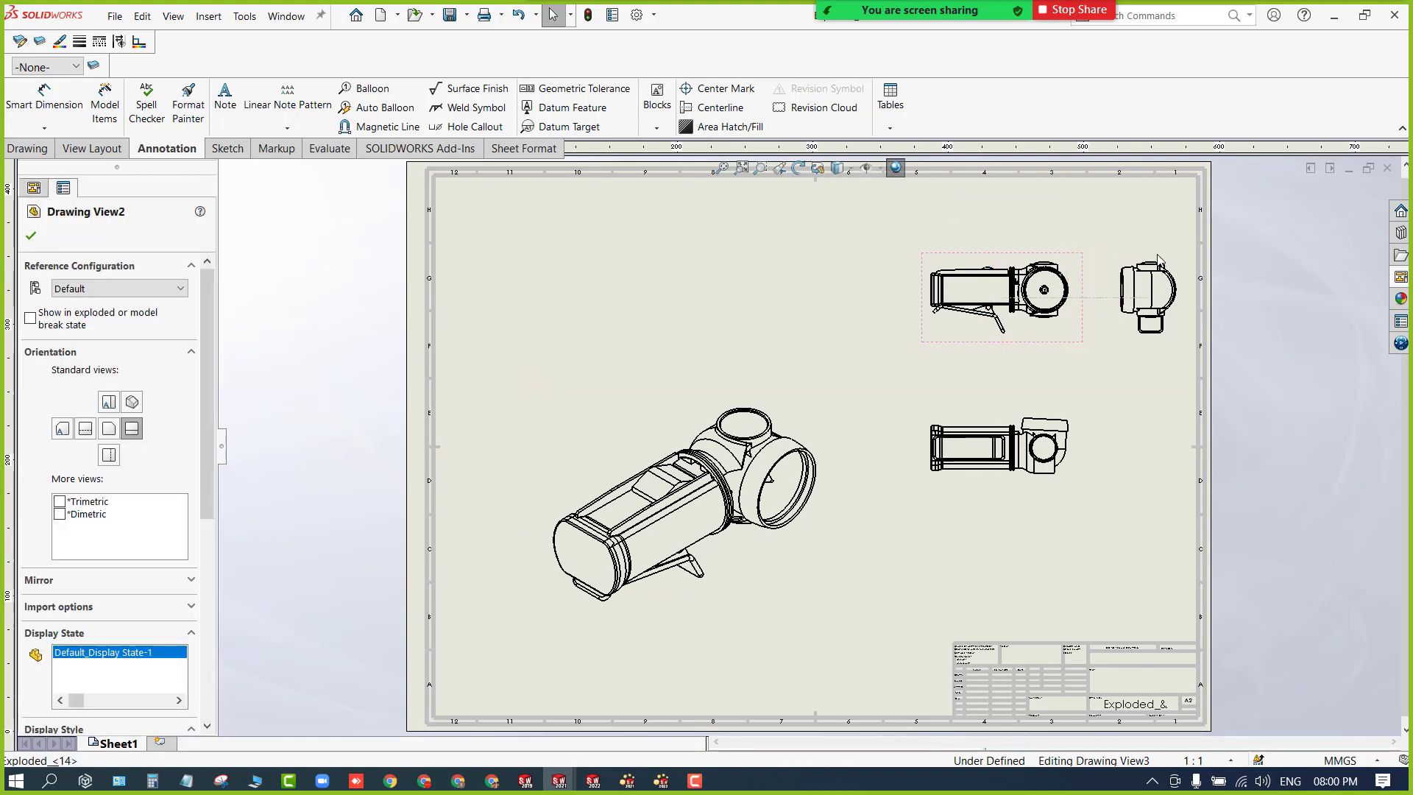
mouse_move(706, 366)
left_mouse_down()
mouse_move(631, 356)
mouse_move(624, 306)
mouse_move(699, 292)
left_mouse_up()
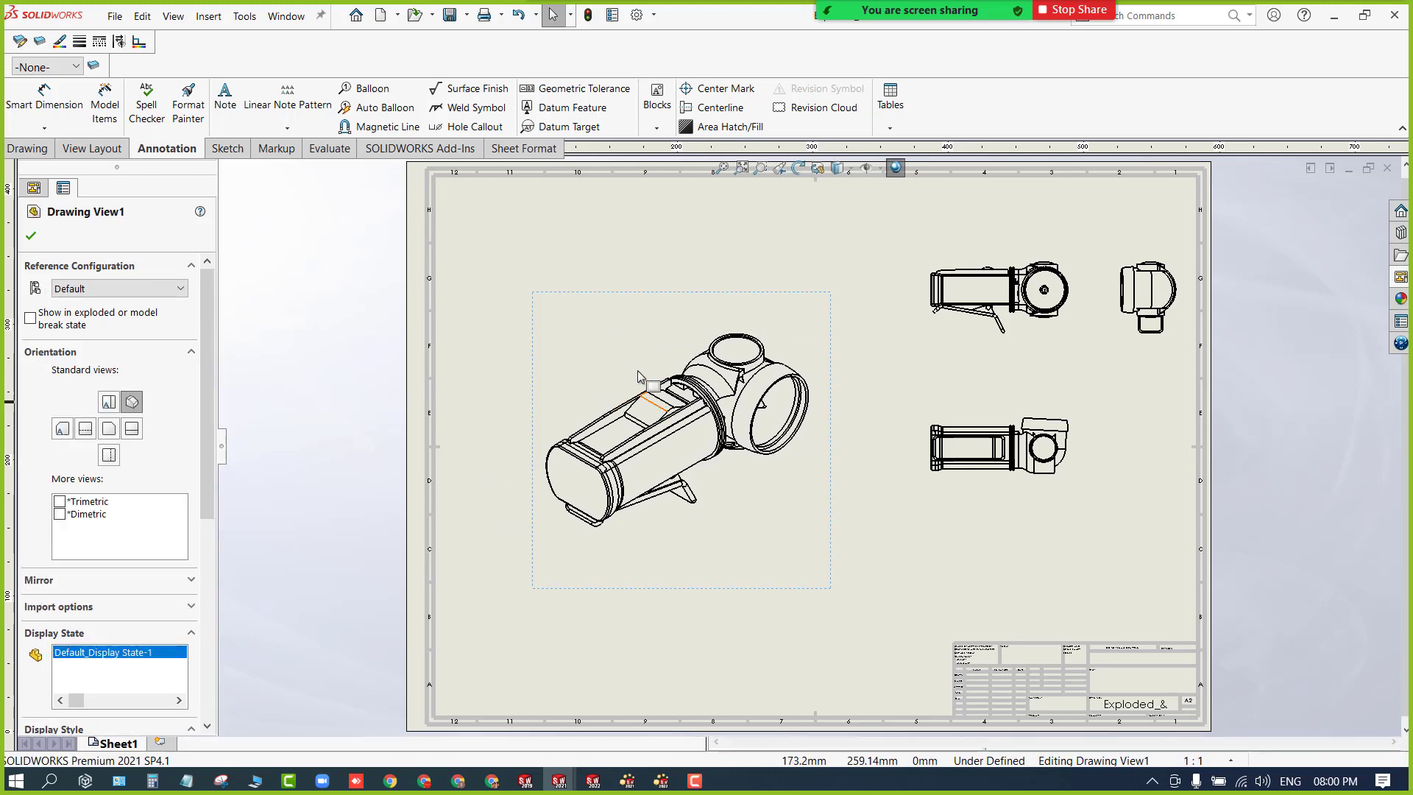
Show the isometric drawing view in its exploded state, and check the palette for the available exploded view.
right_click(628, 356)
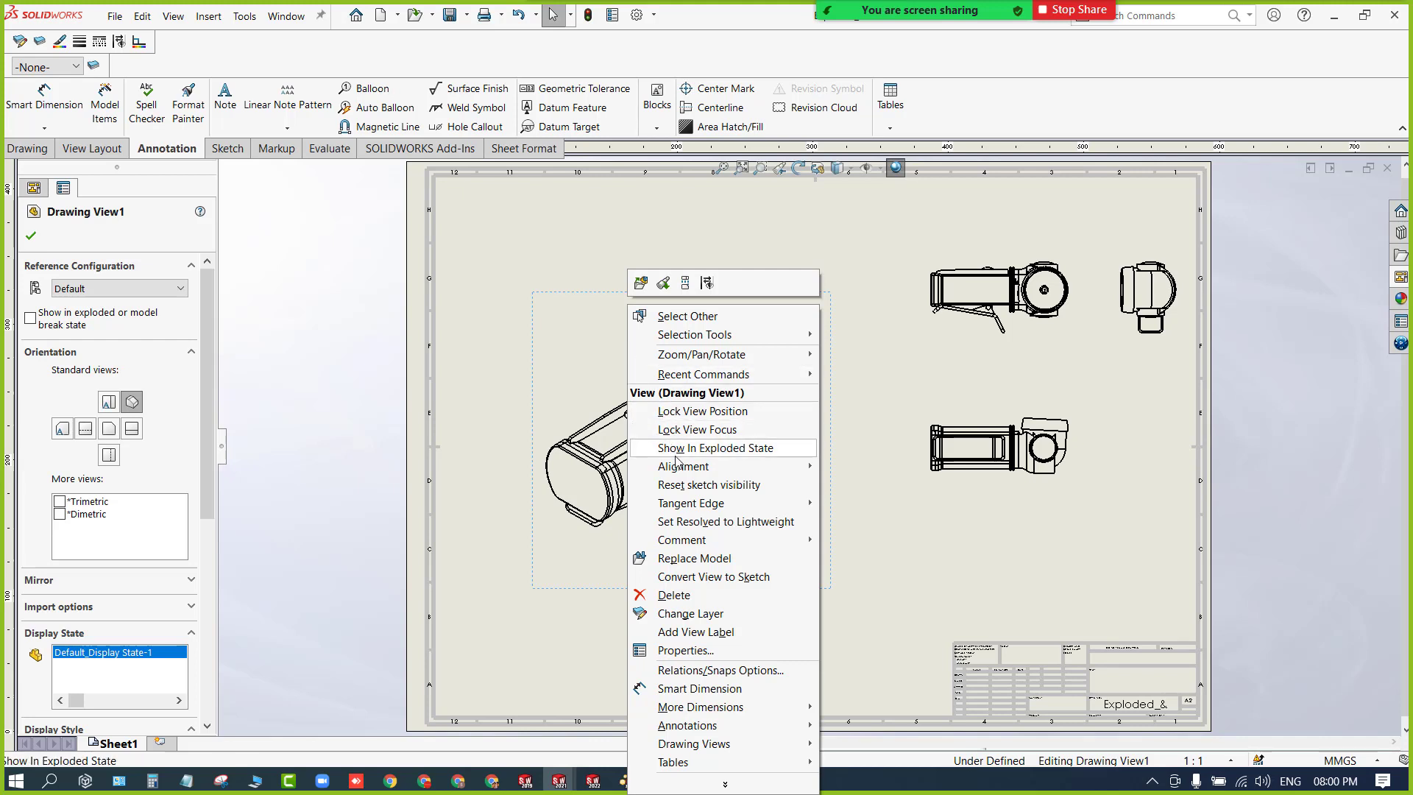
mouse_move(677, 469)
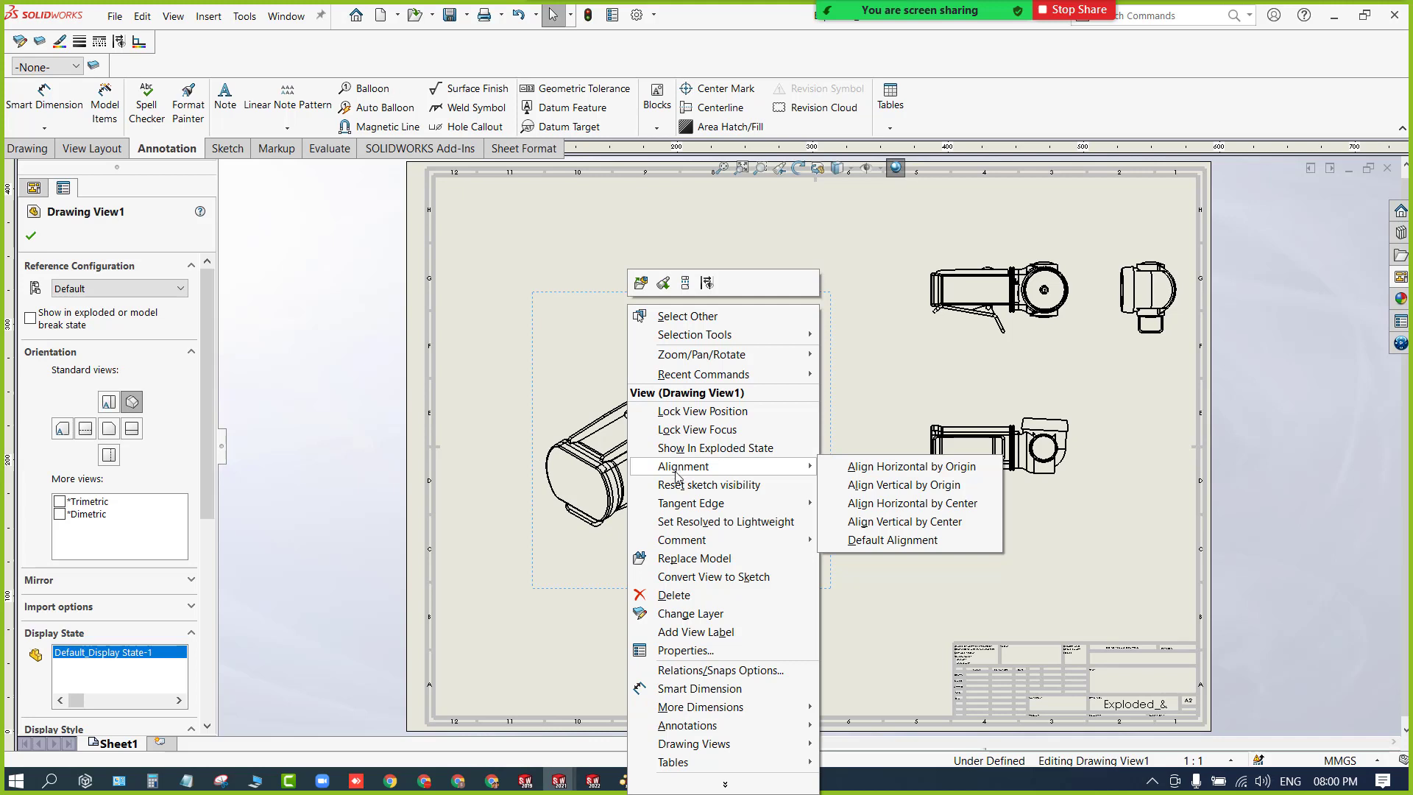
left_click(725, 449)
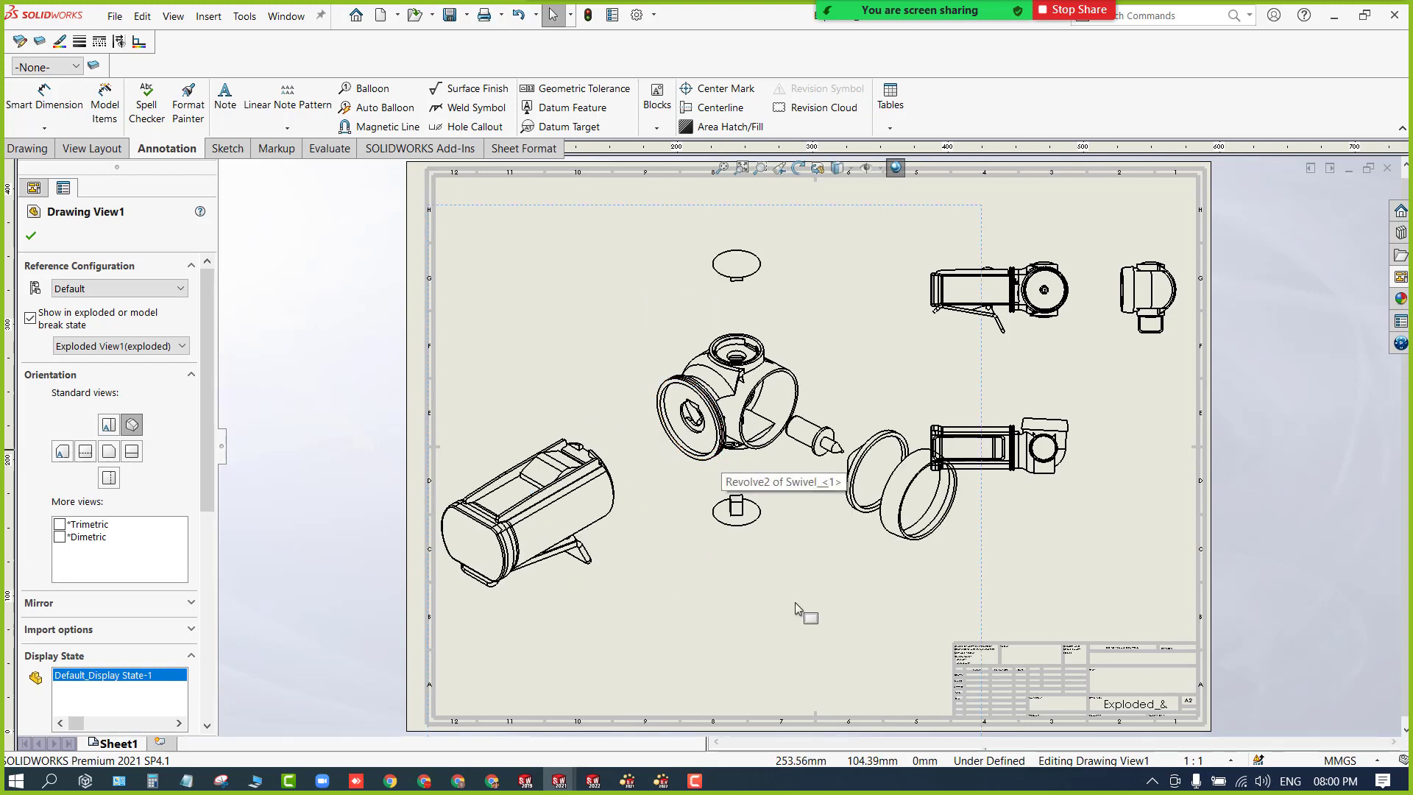
left_click(1169, 460)
left_click(1400, 280)
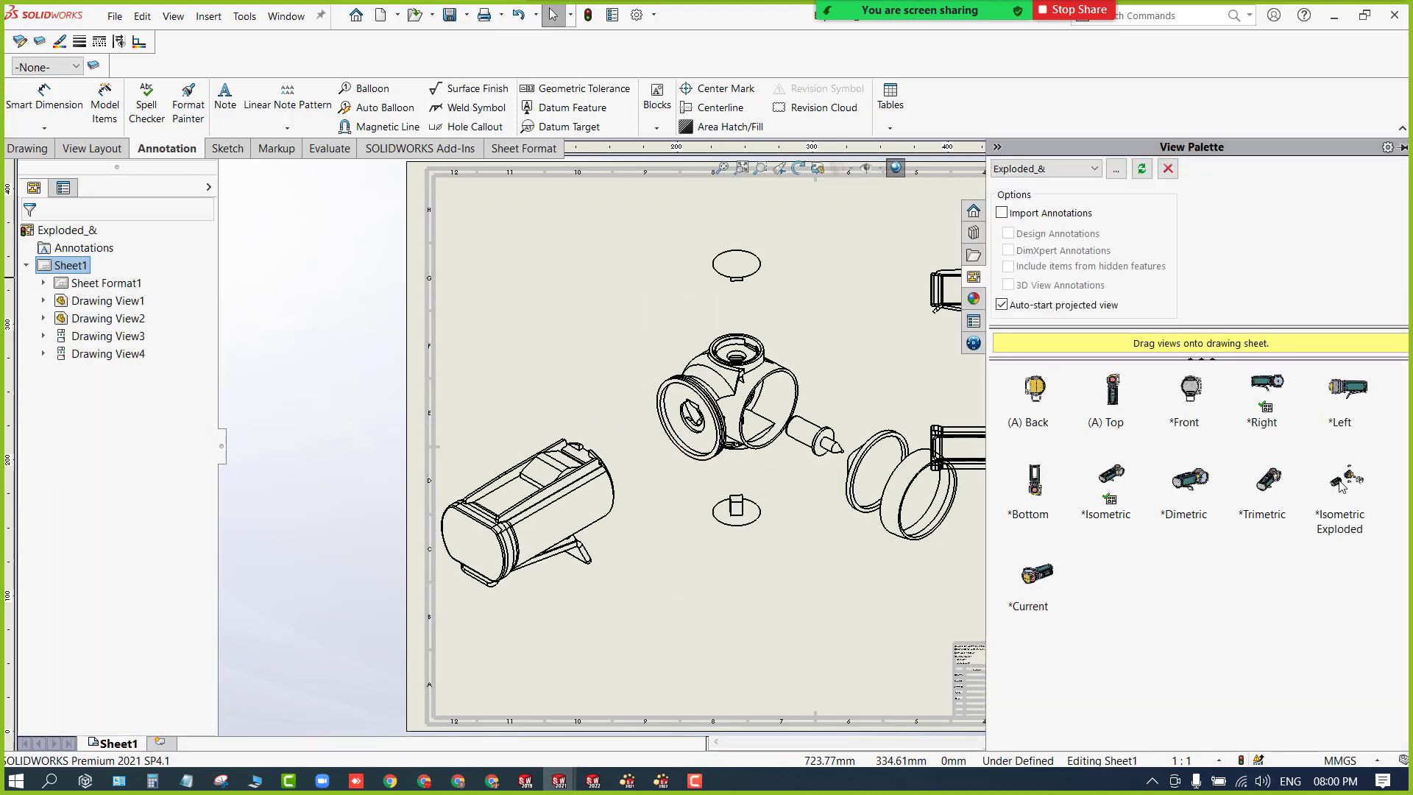
left_click(817, 651)
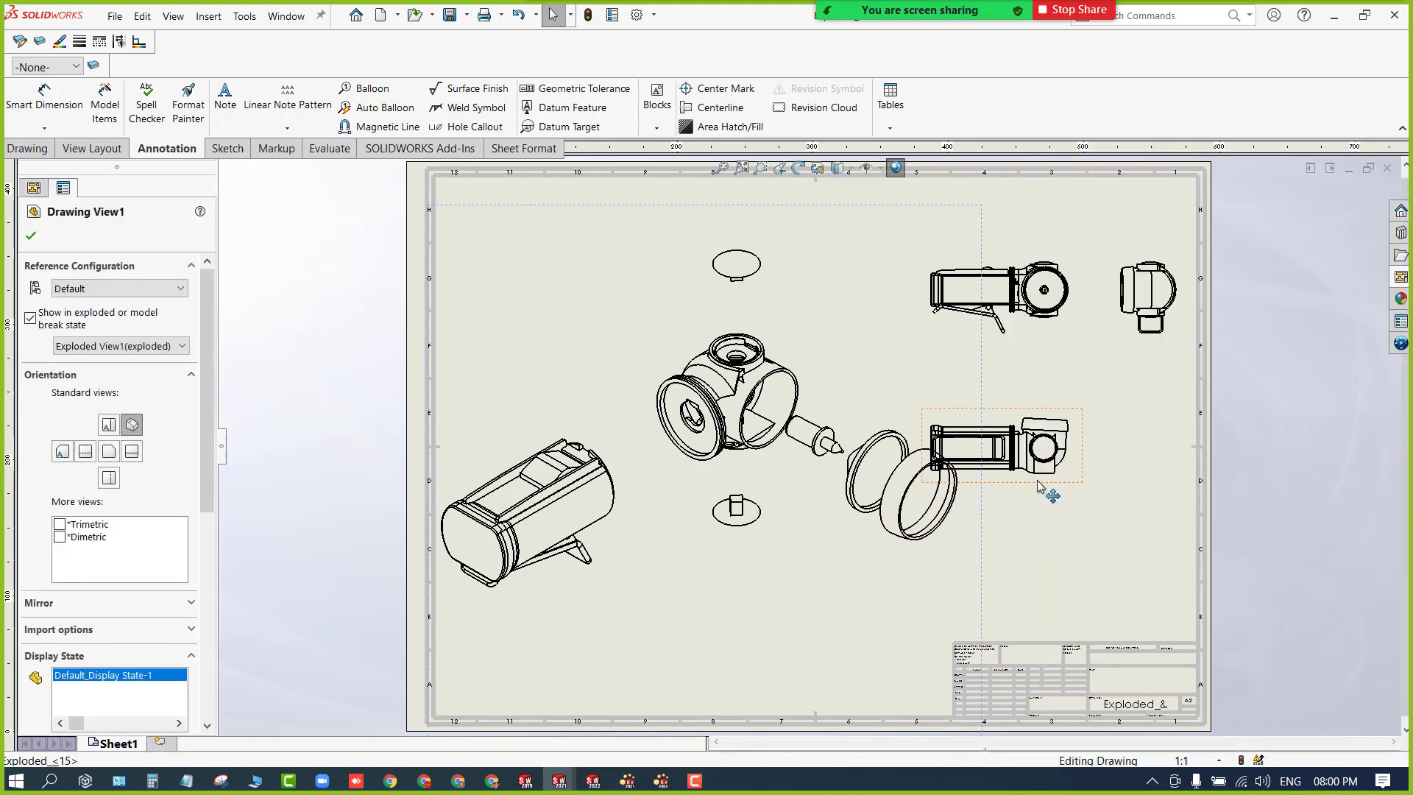
Move the Right view slightly further right and lower the exploded isometric view so that the views do not overlap.
left_click(1079, 348)
left_click_drag(1081, 338, 1108, 341)
left_click_drag(882, 210, 887, 281)
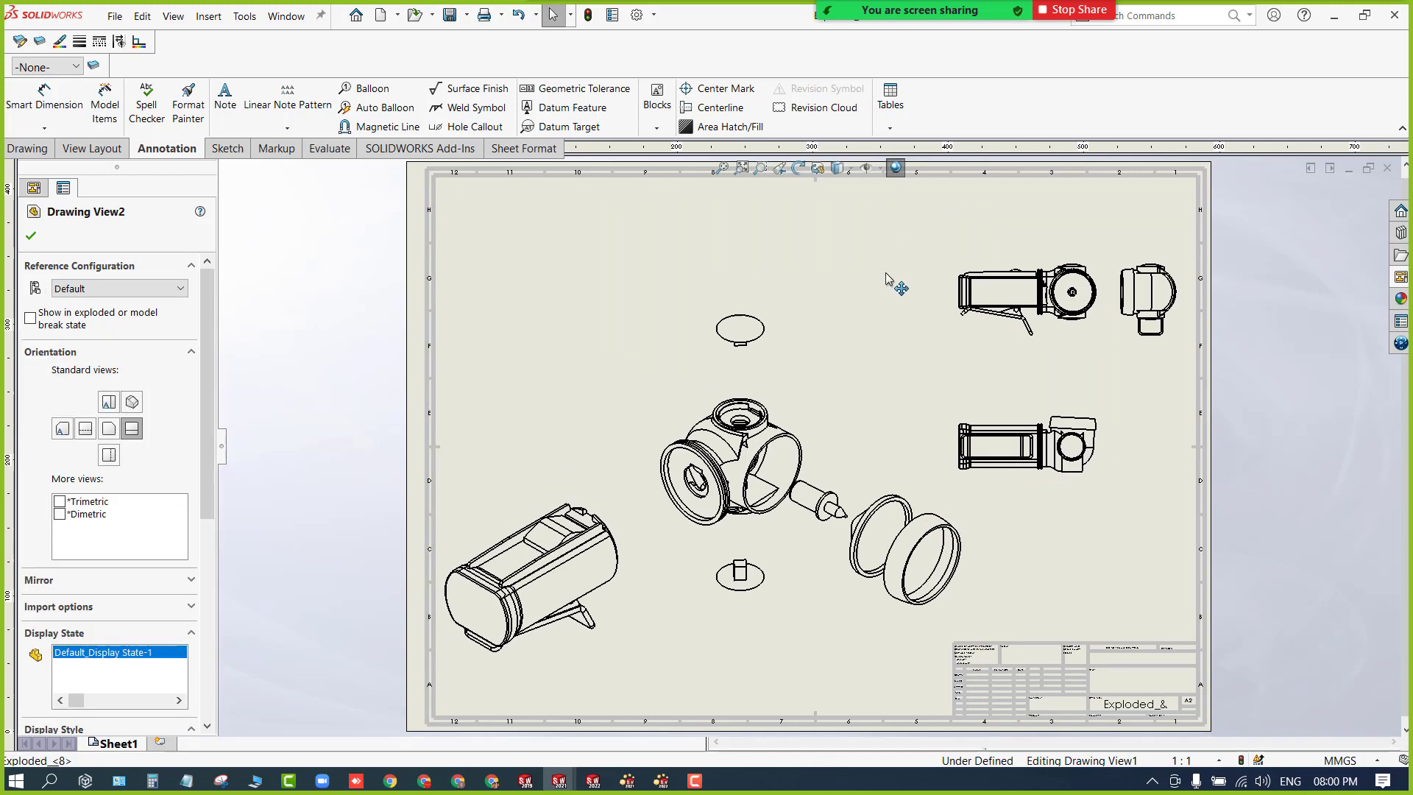
Display the exploded isometric view as shaded with edges.
left_click(517, 229)
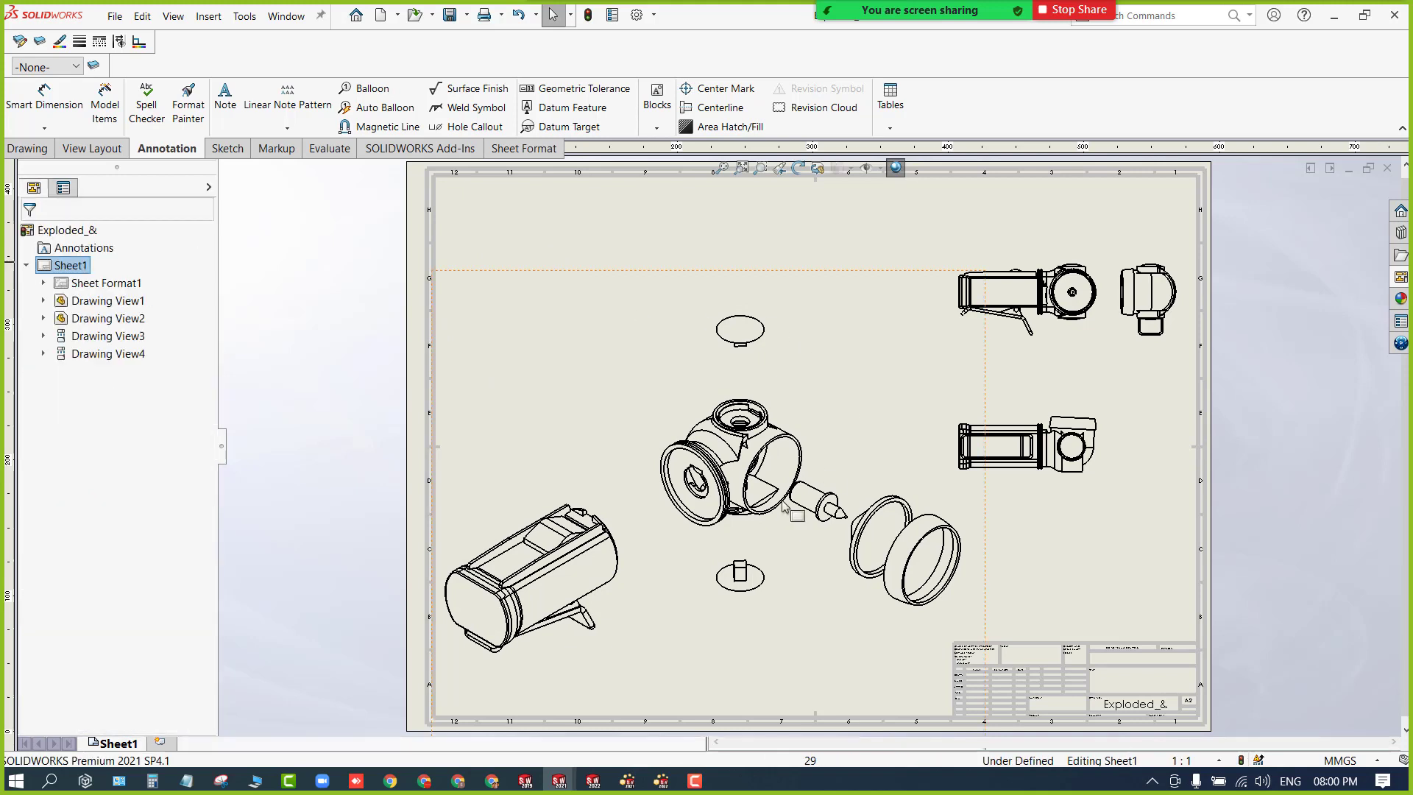
left_click(581, 281)
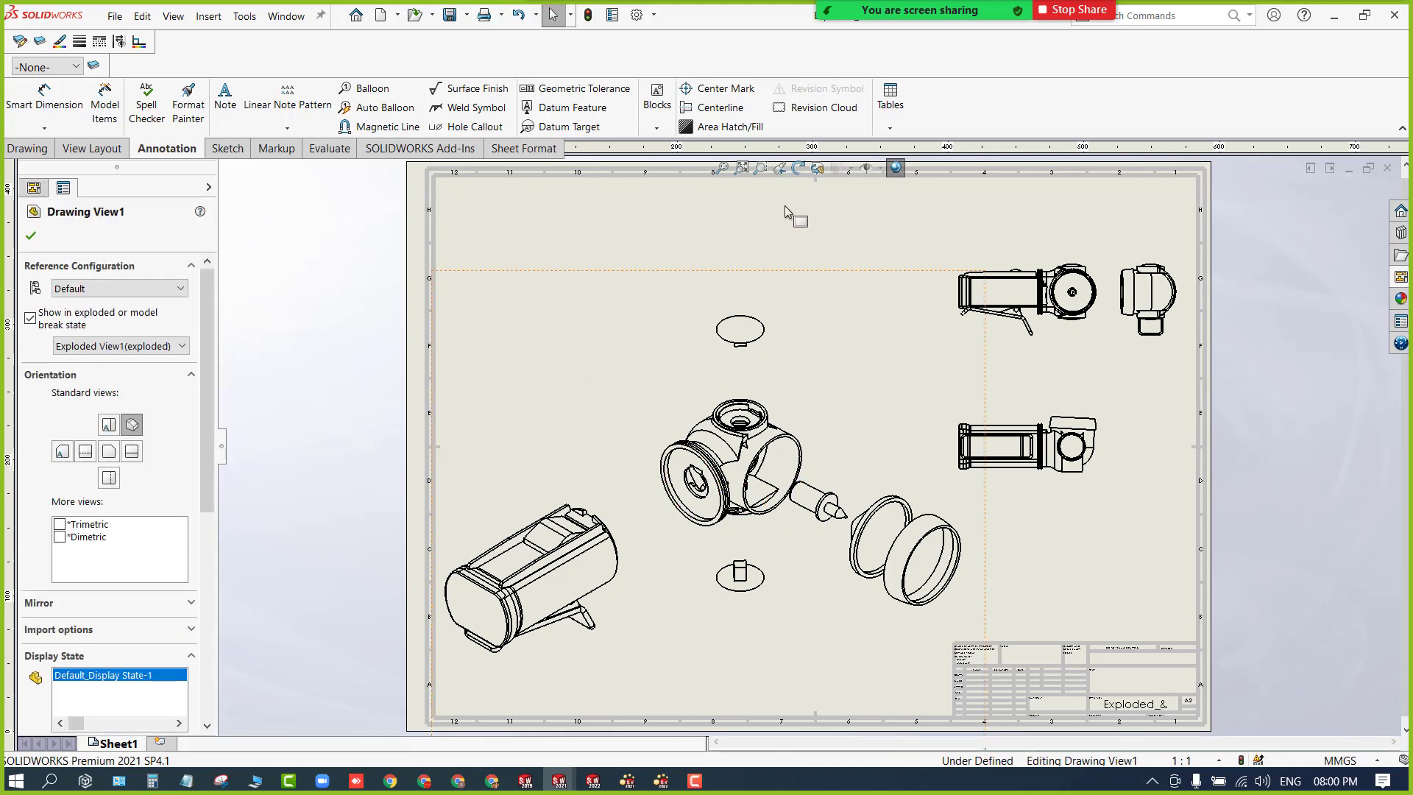
left_click(850, 169)
left_click(837, 195)
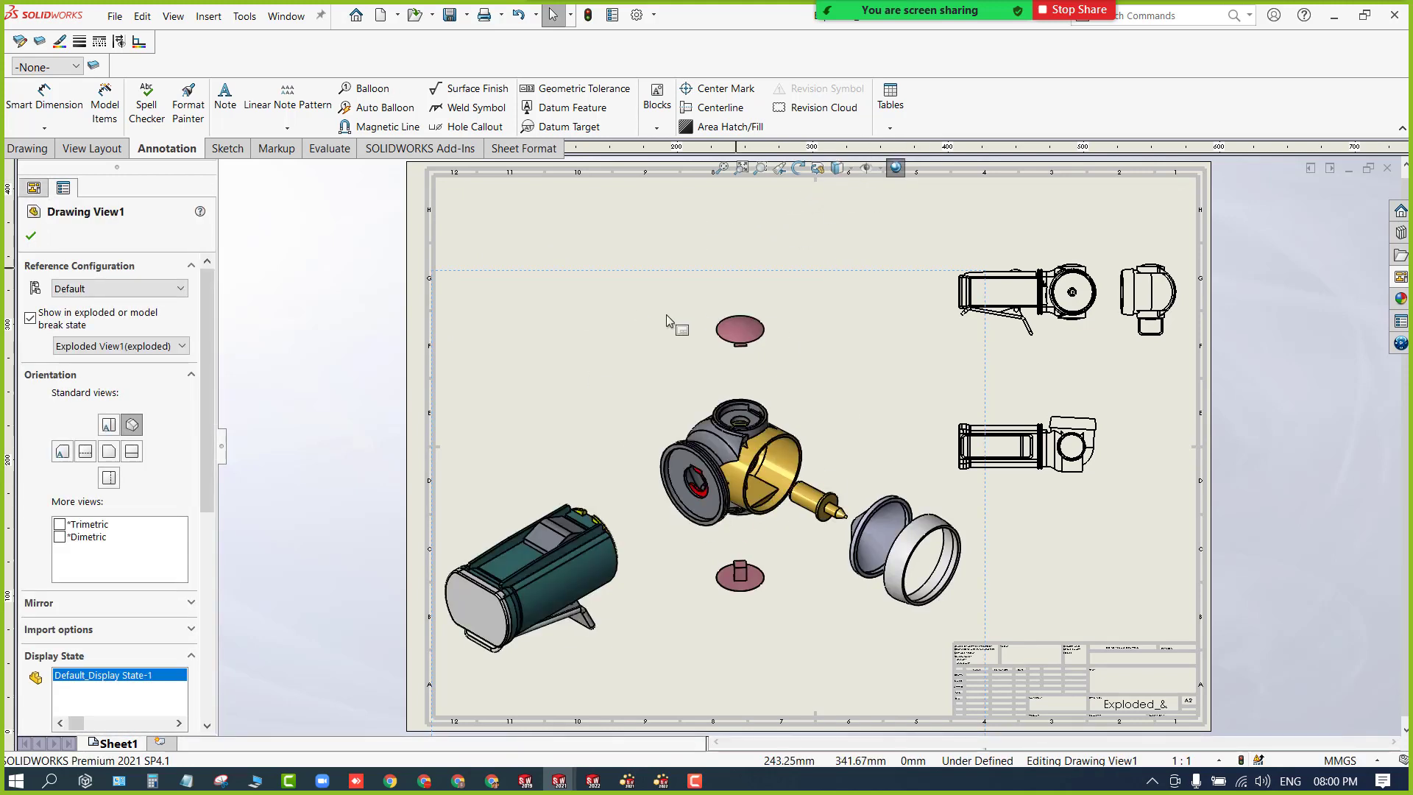
mouse_move(205, 437)
left_mouse_down()
mouse_move(213, 558)
mouse_move(214, 454)
left_mouse_up()
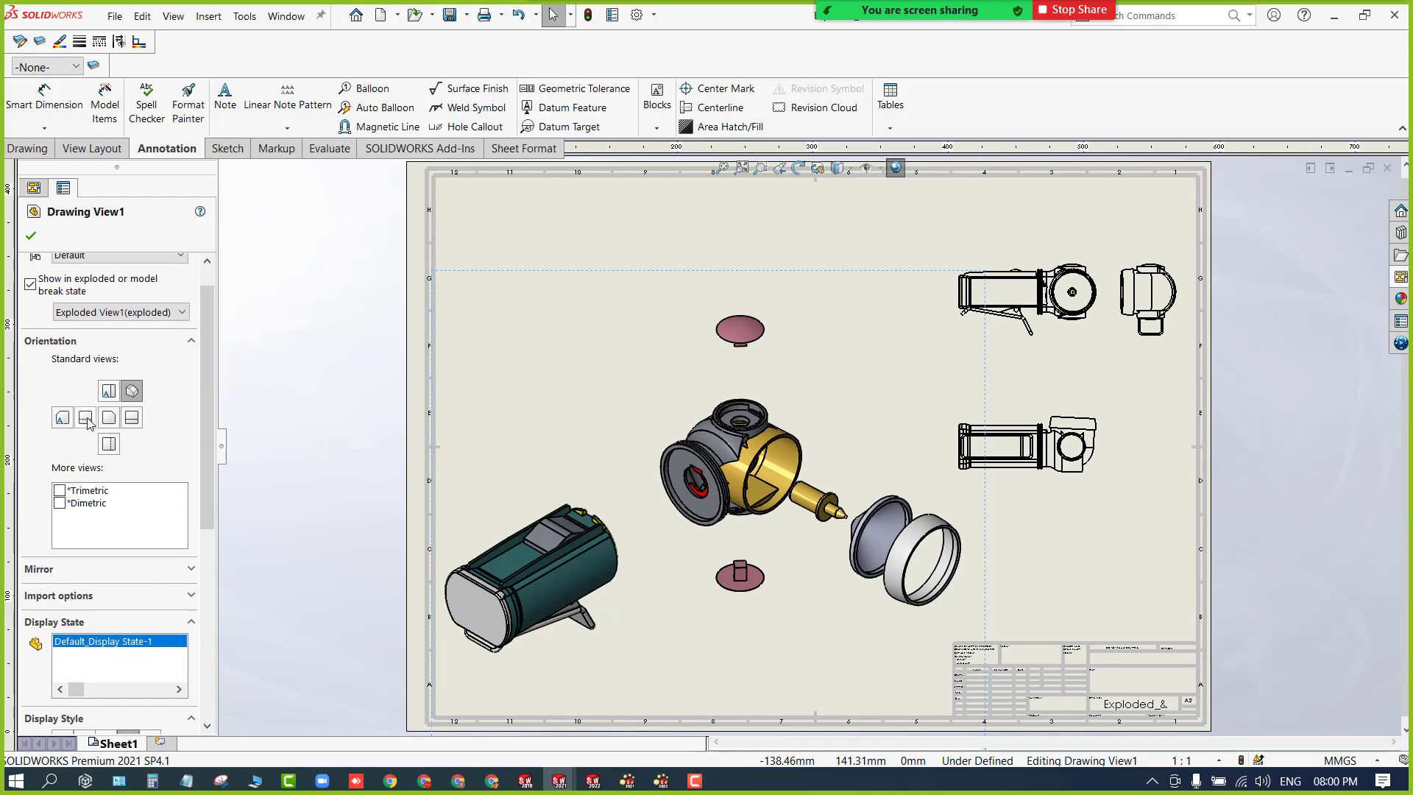
left_click(381, 376)
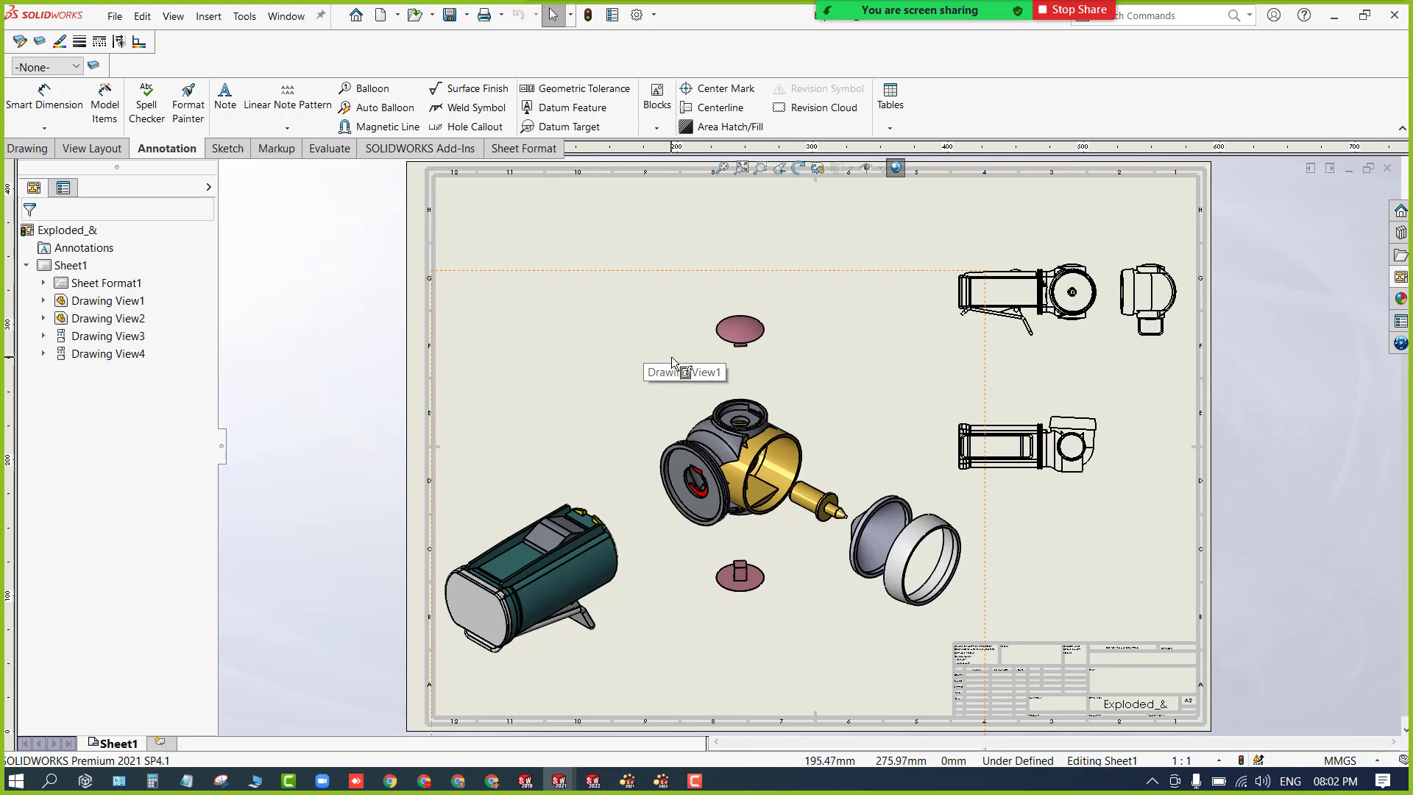
Insert a bill of materials for the exploded isometric view using the bom-all template, placed near the sheet's upper-left corner.
left_click(888, 129)
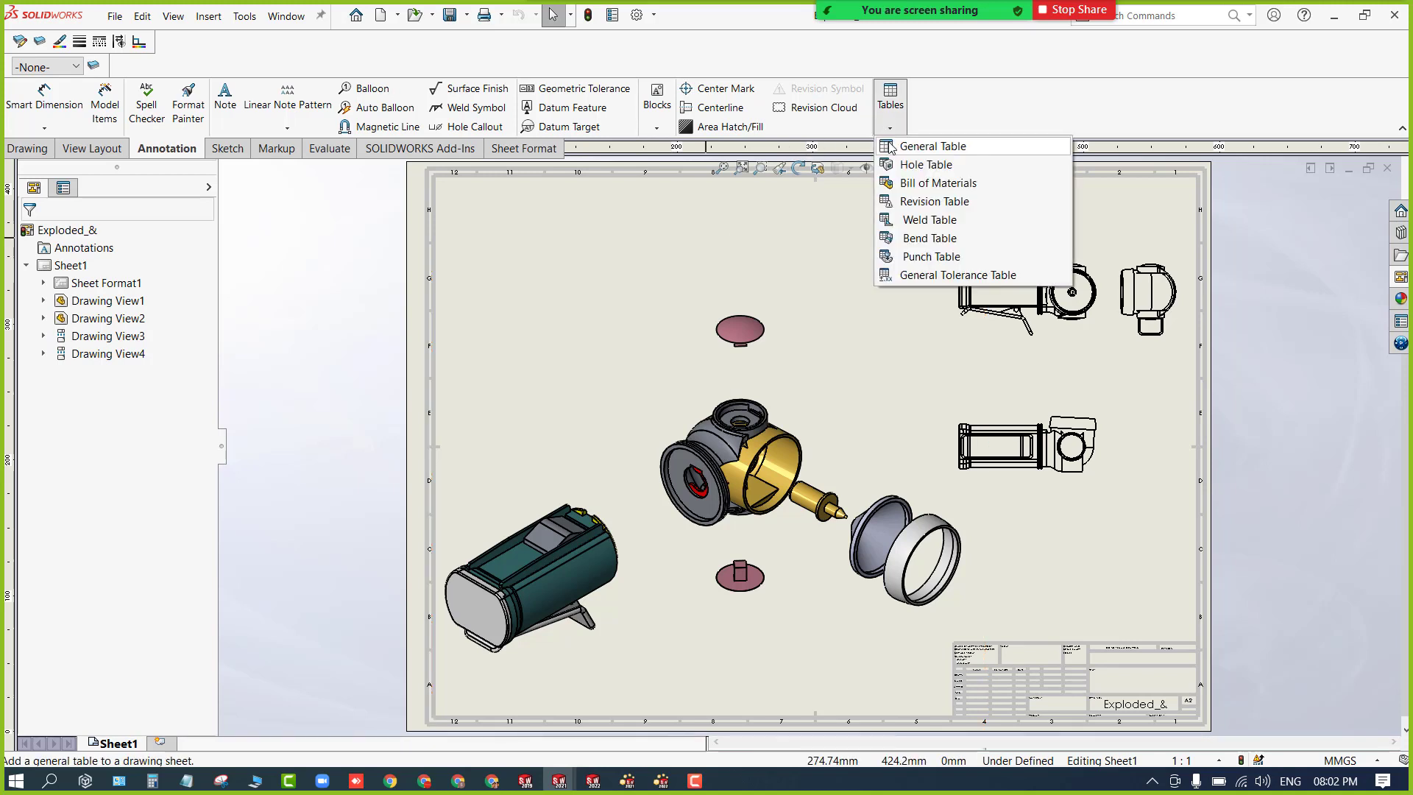
left_click(918, 189)
left_click(614, 290)
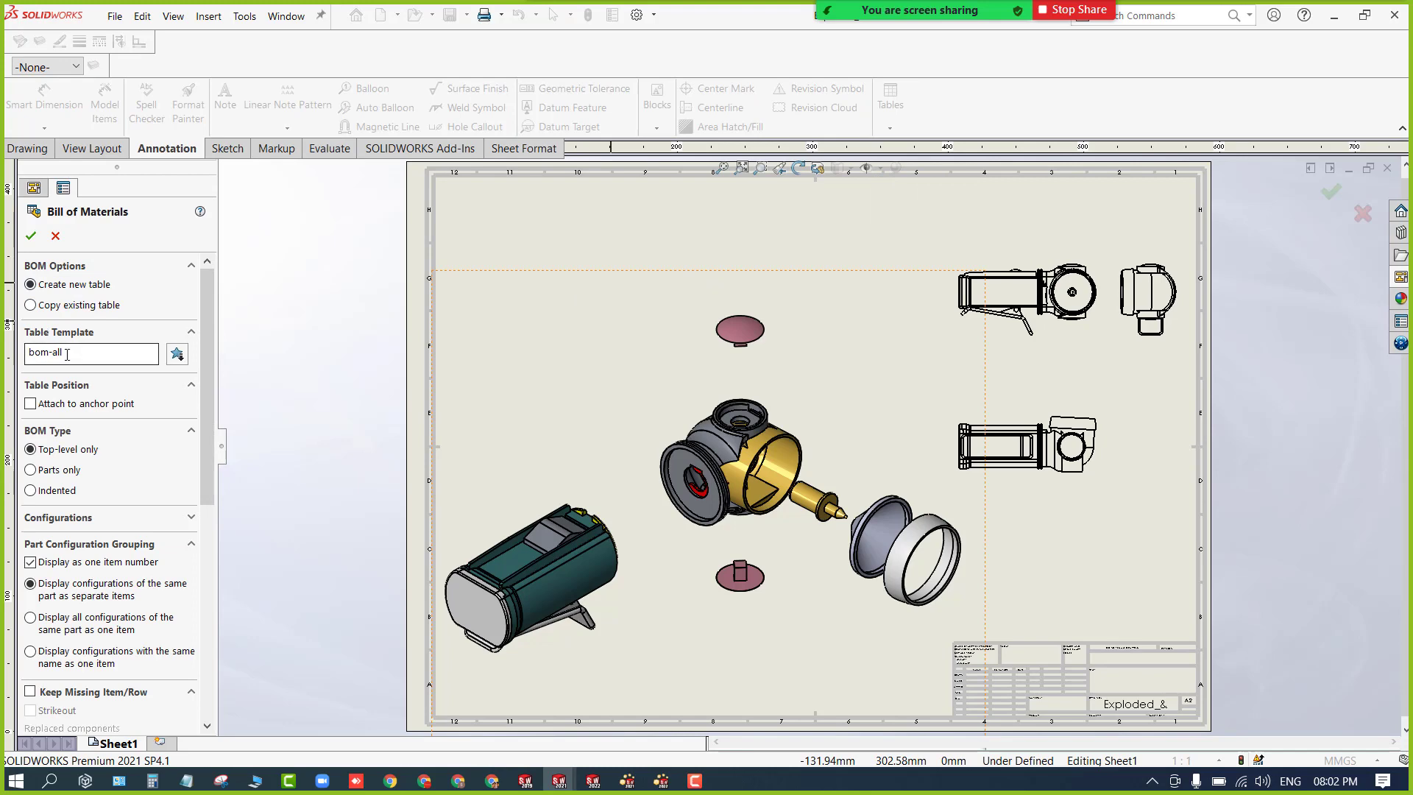
left_click(178, 355)
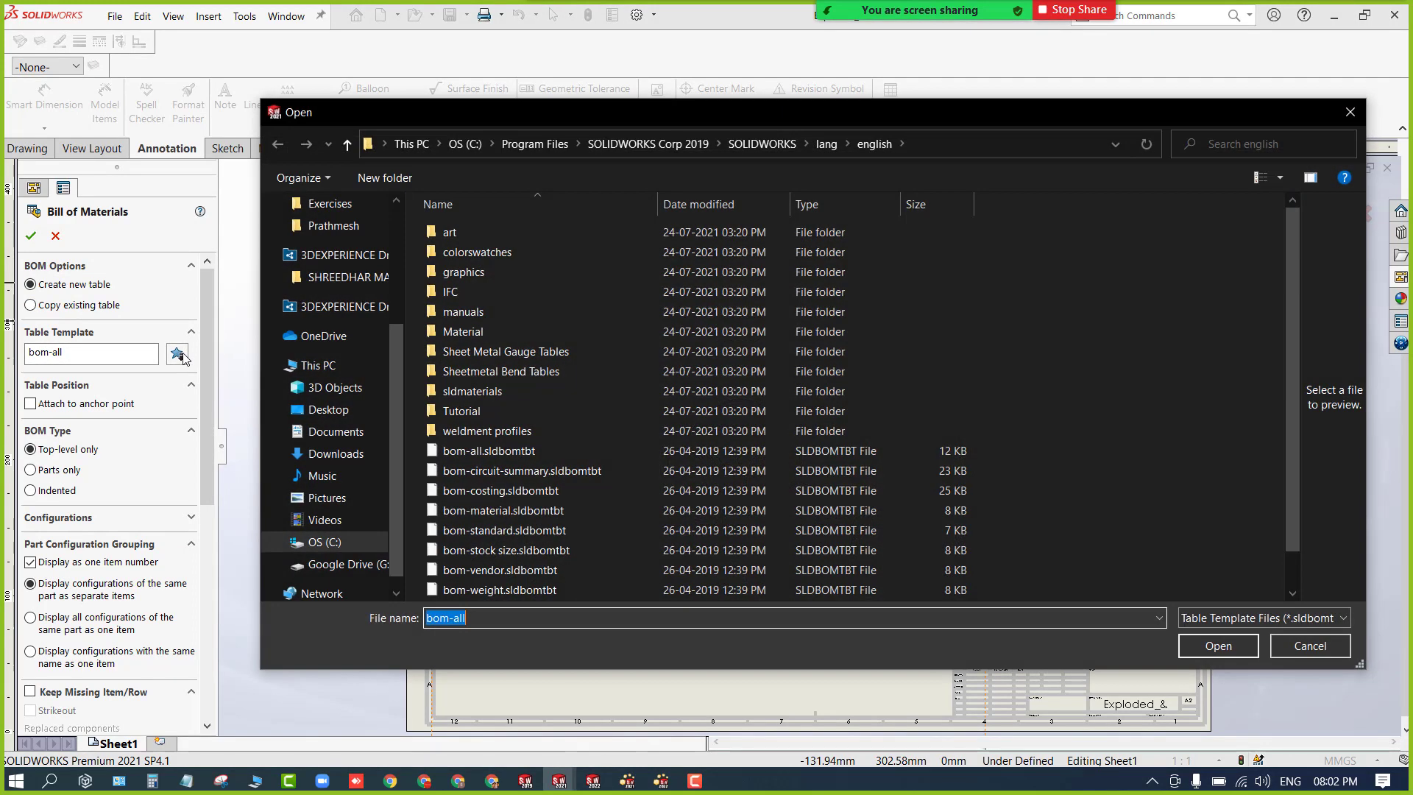
left_click(579, 458)
left_click(1215, 652)
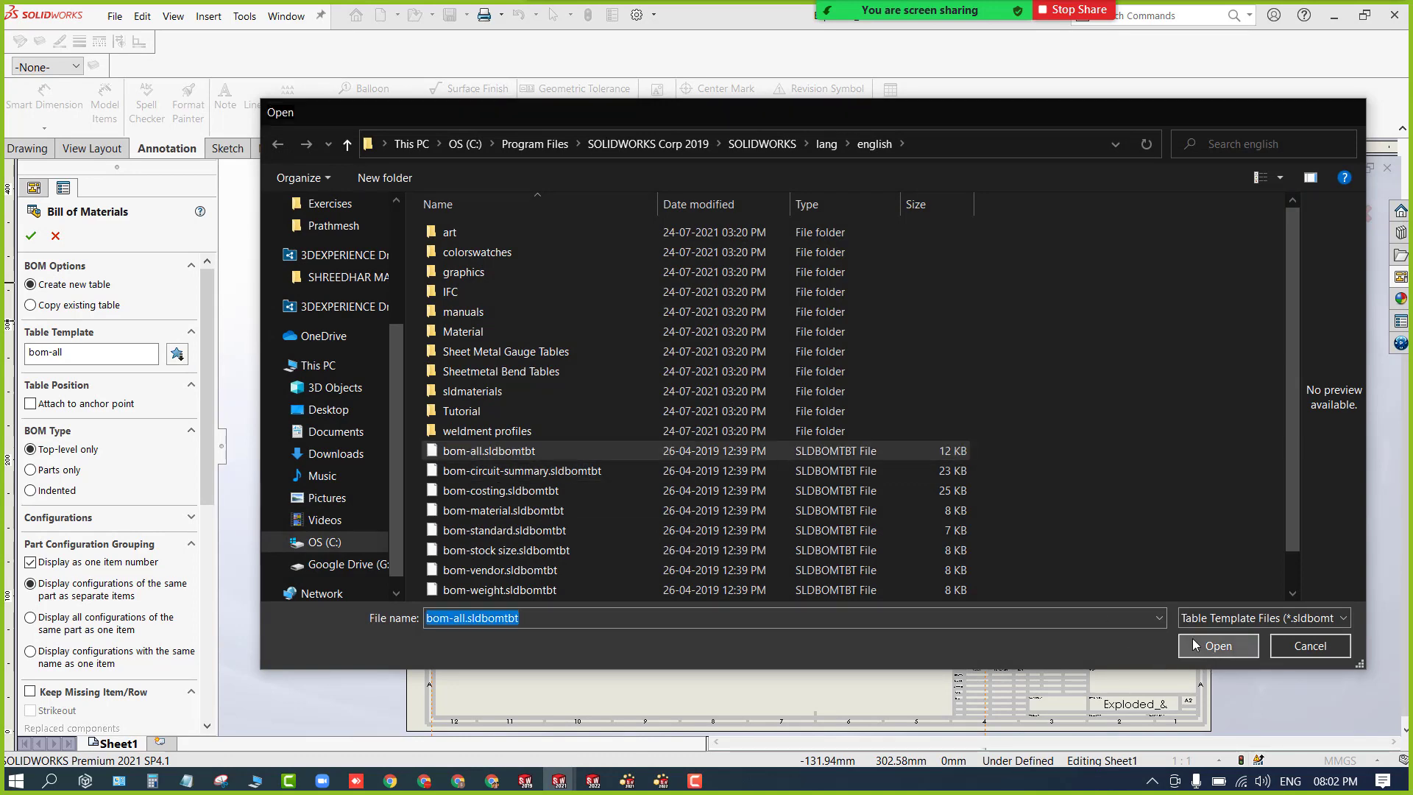
left_click(30, 235)
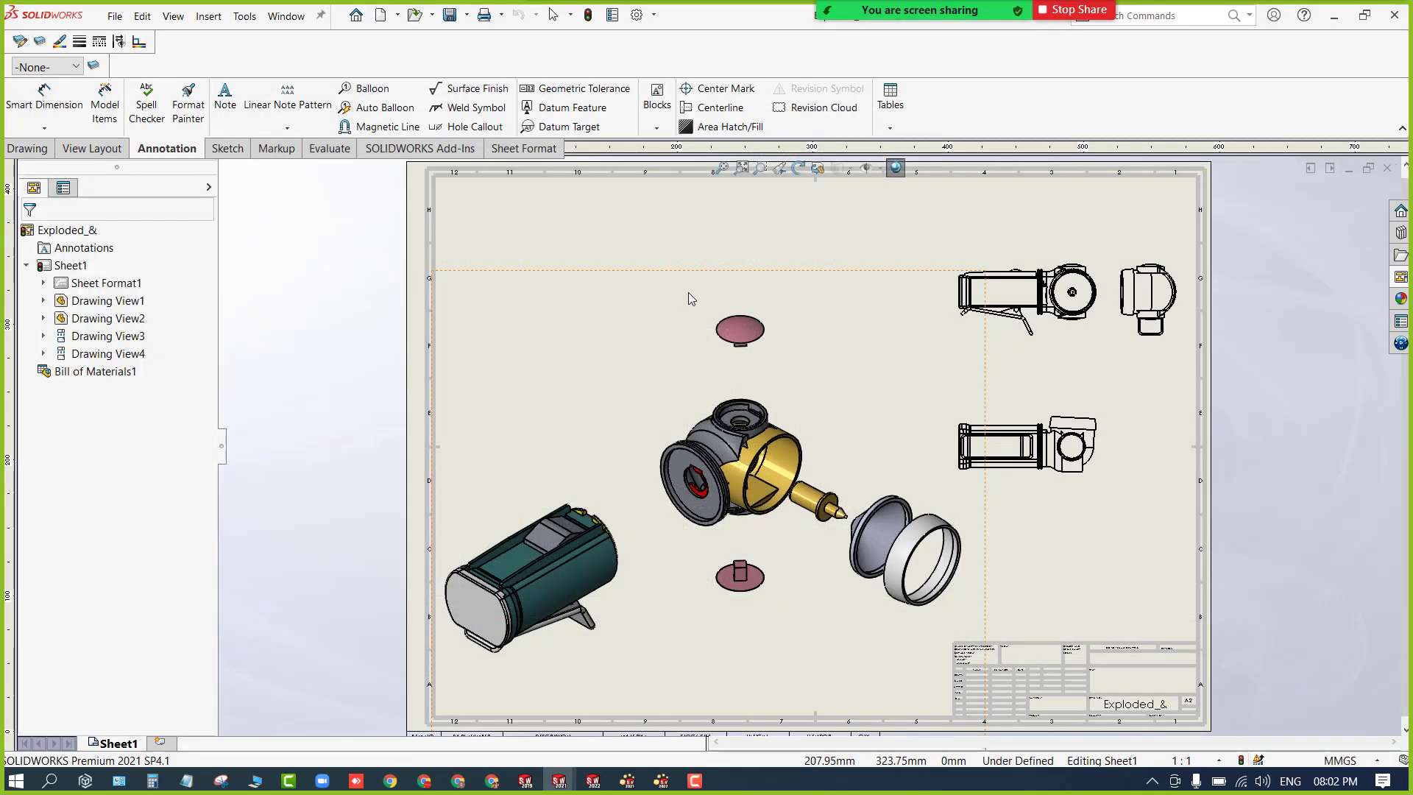
left_click(469, 201)
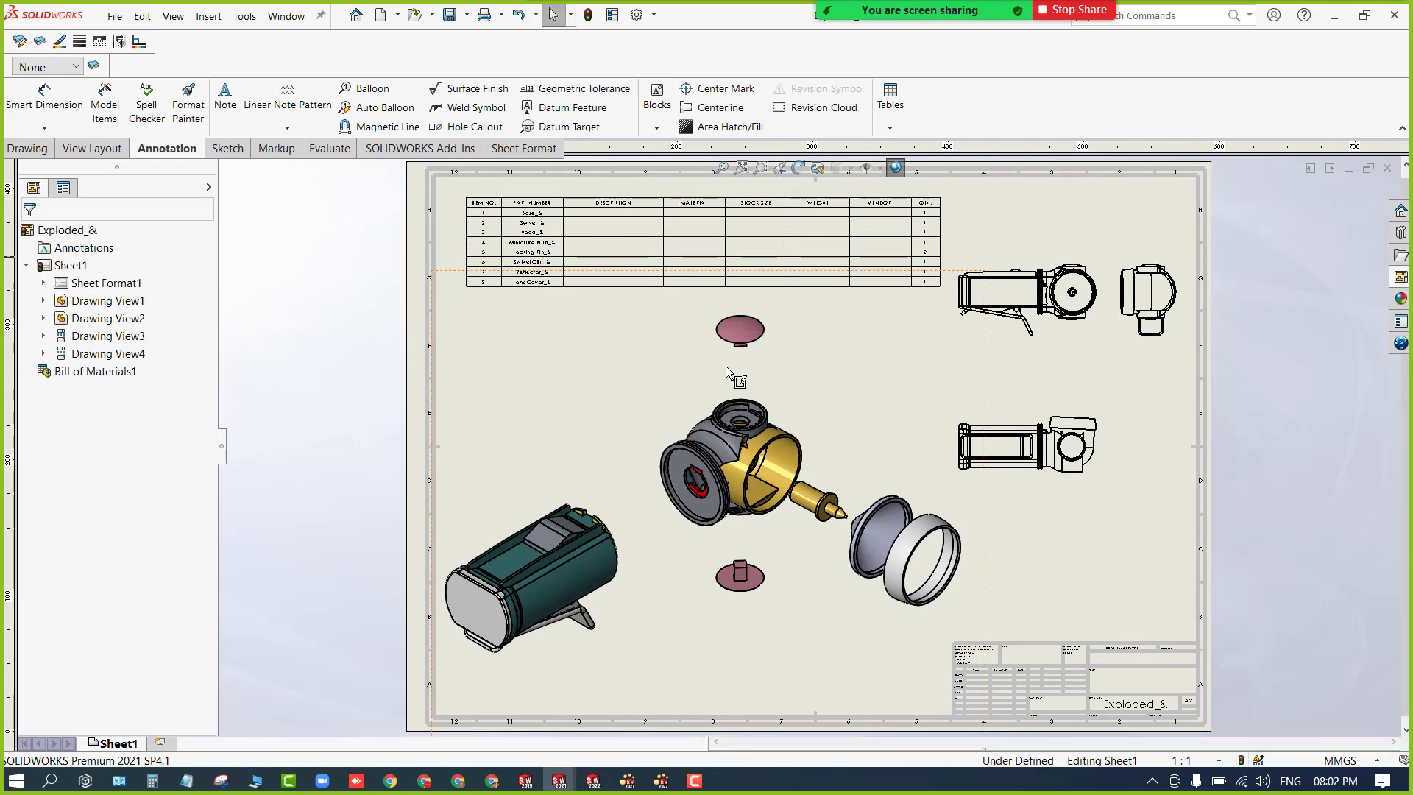
Delete the WEIGHT column from the bill of materials.
scroll(587, 333, "up", 3)
scroll(588, 332, "down", 3)
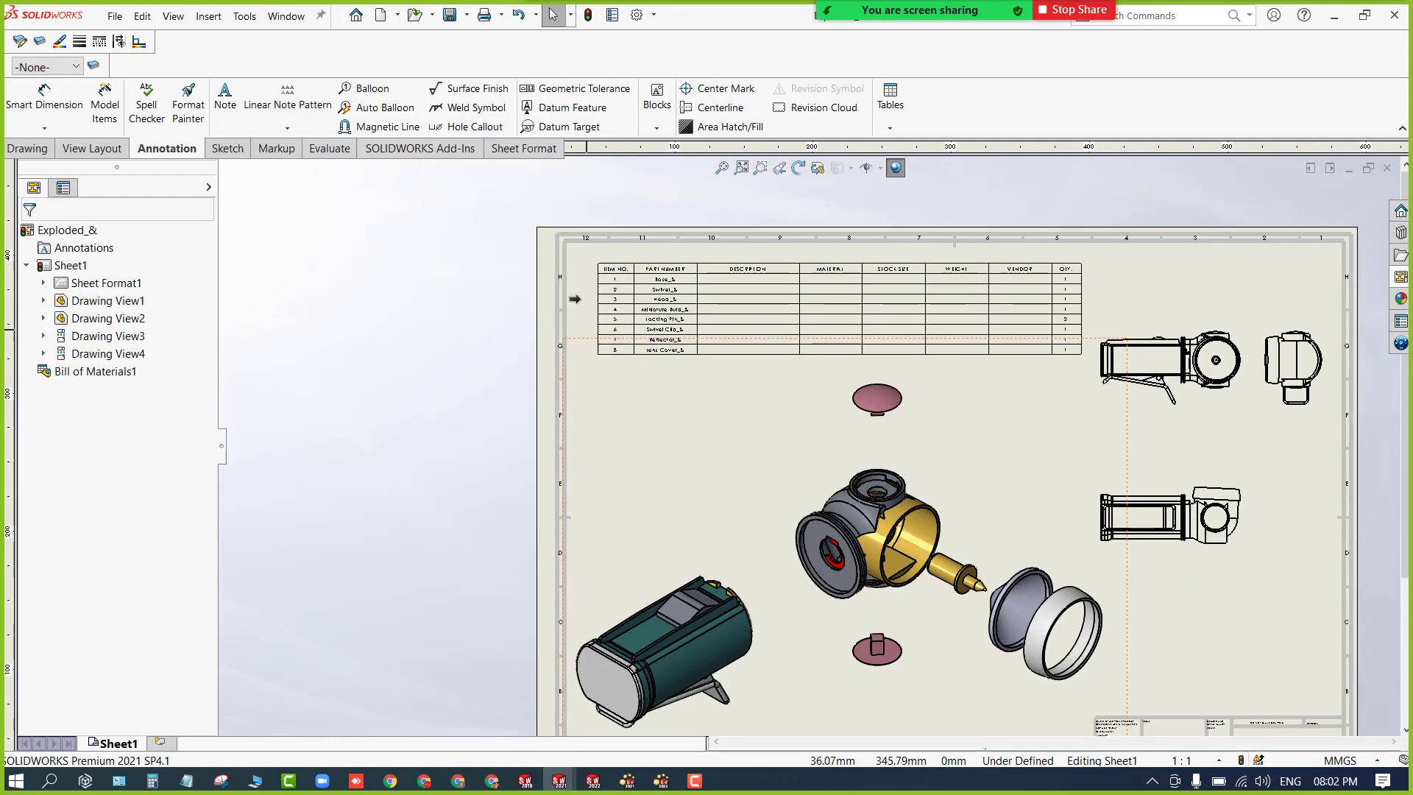
left_click(583, 290)
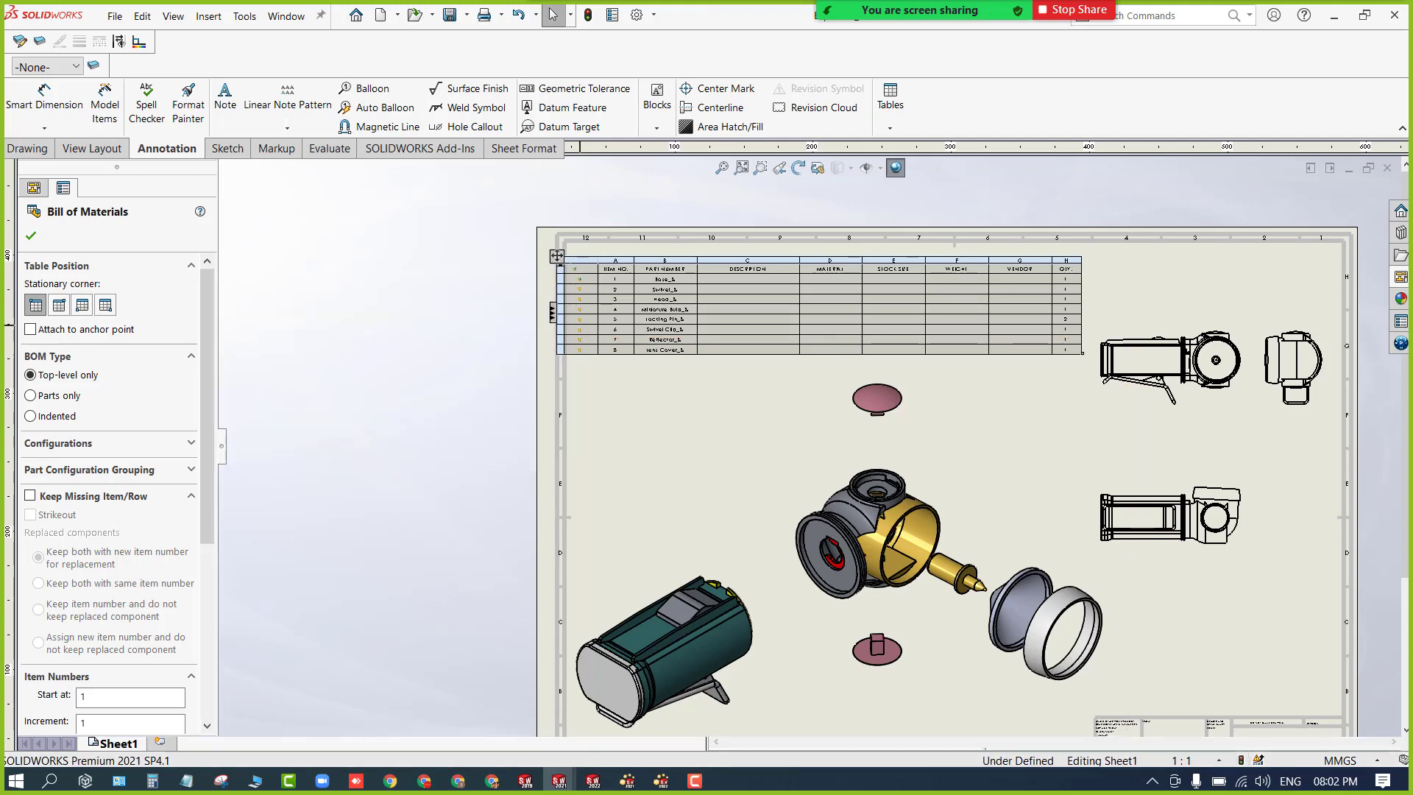
scroll(557, 257, "down", 5)
scroll(604, 294, "up", 6)
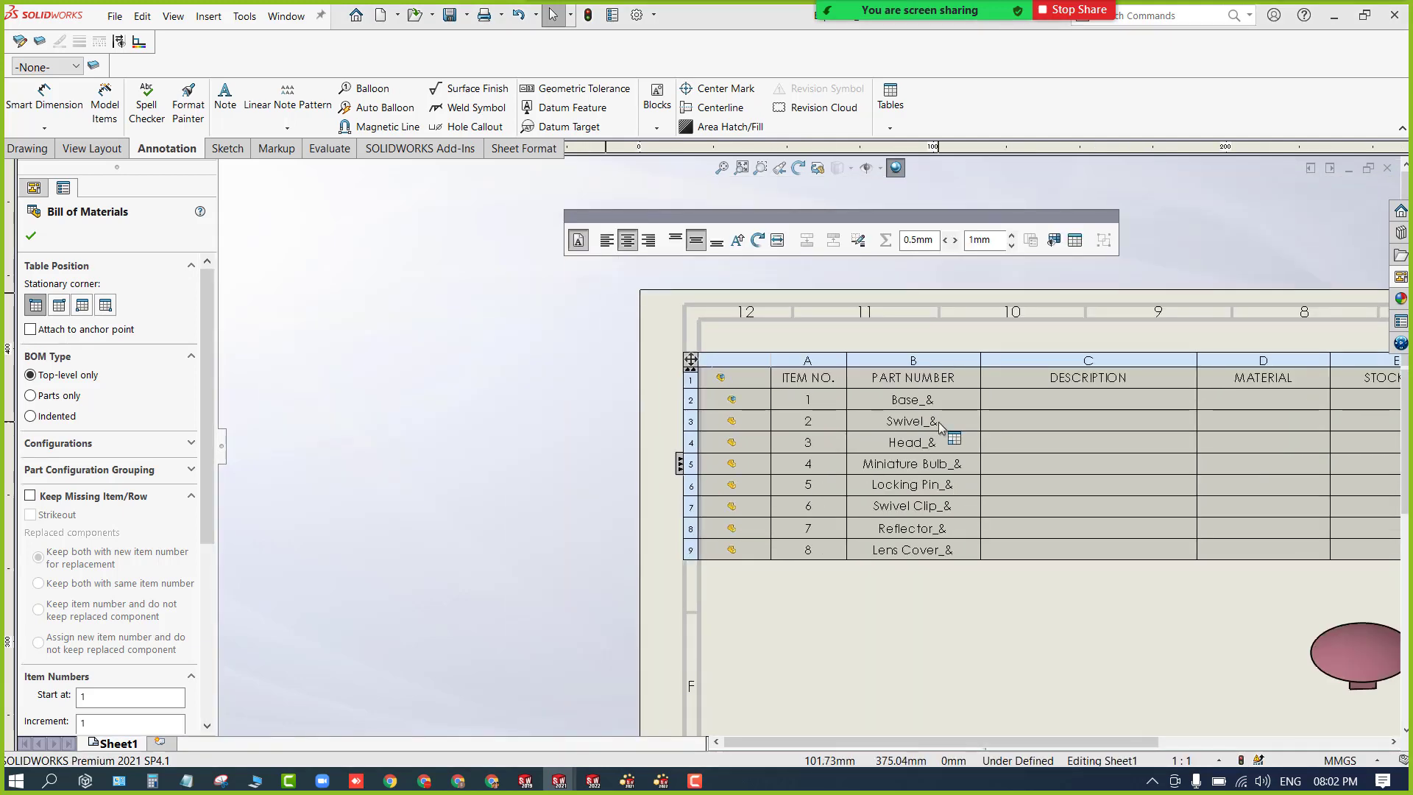
scroll(1205, 421, "down", 3)
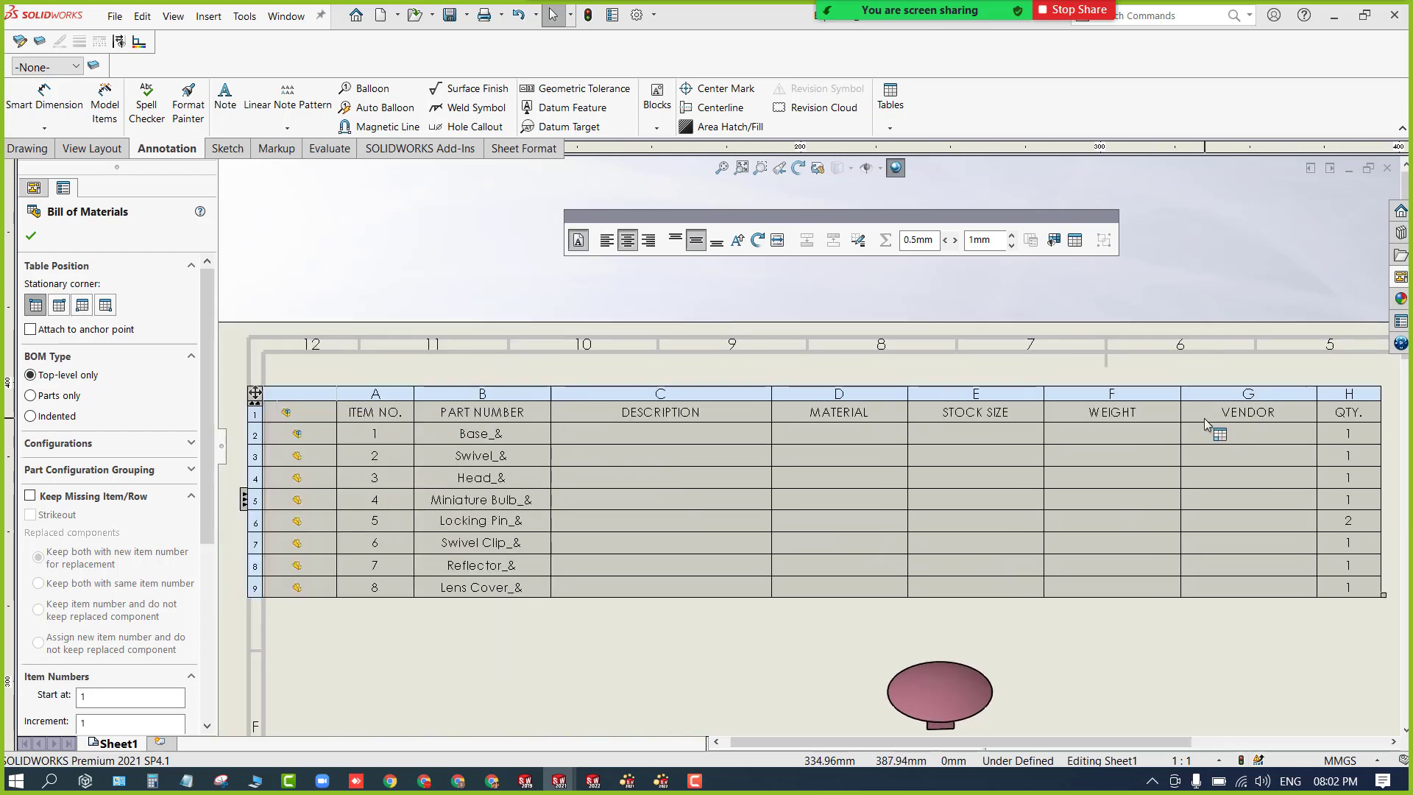
right_click(1087, 391)
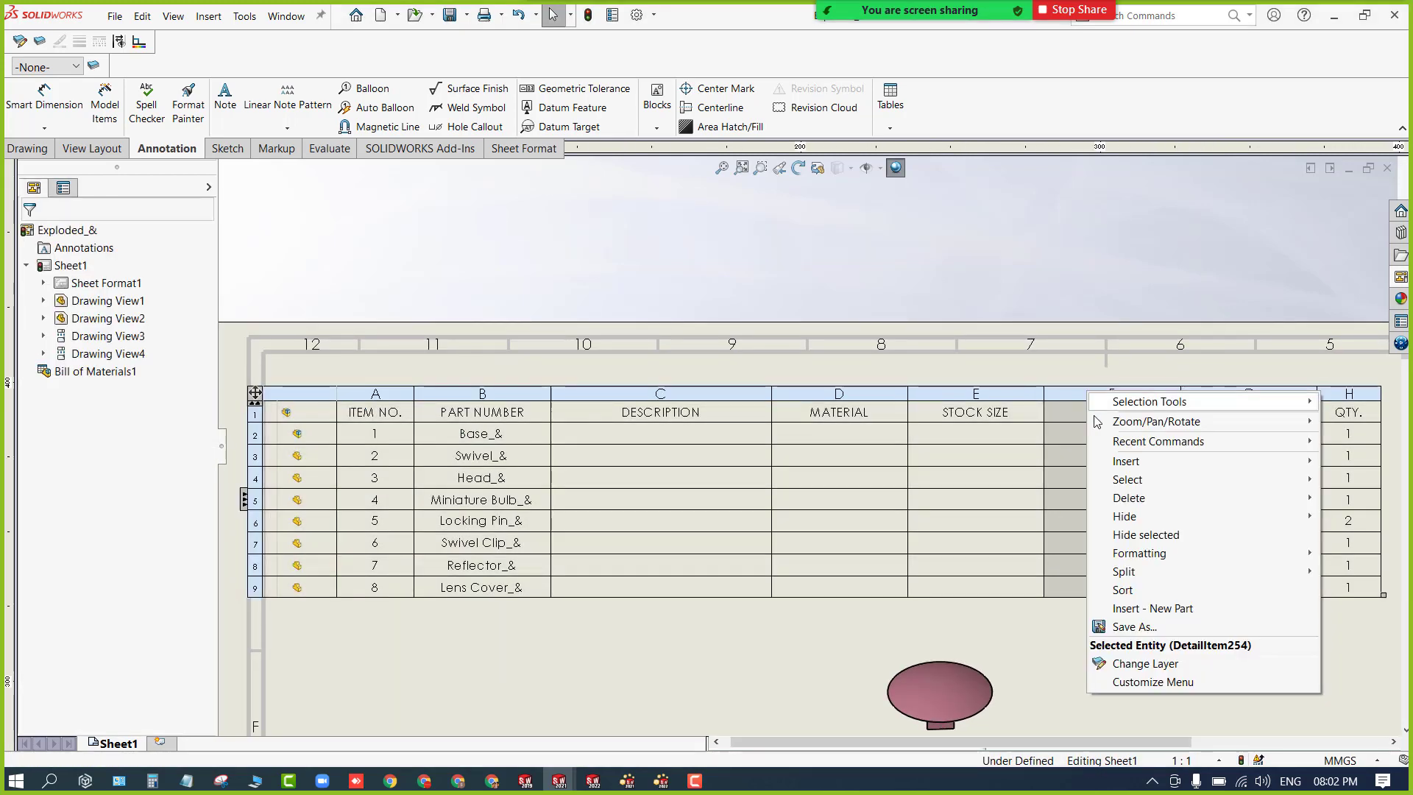
mouse_move(1127, 498)
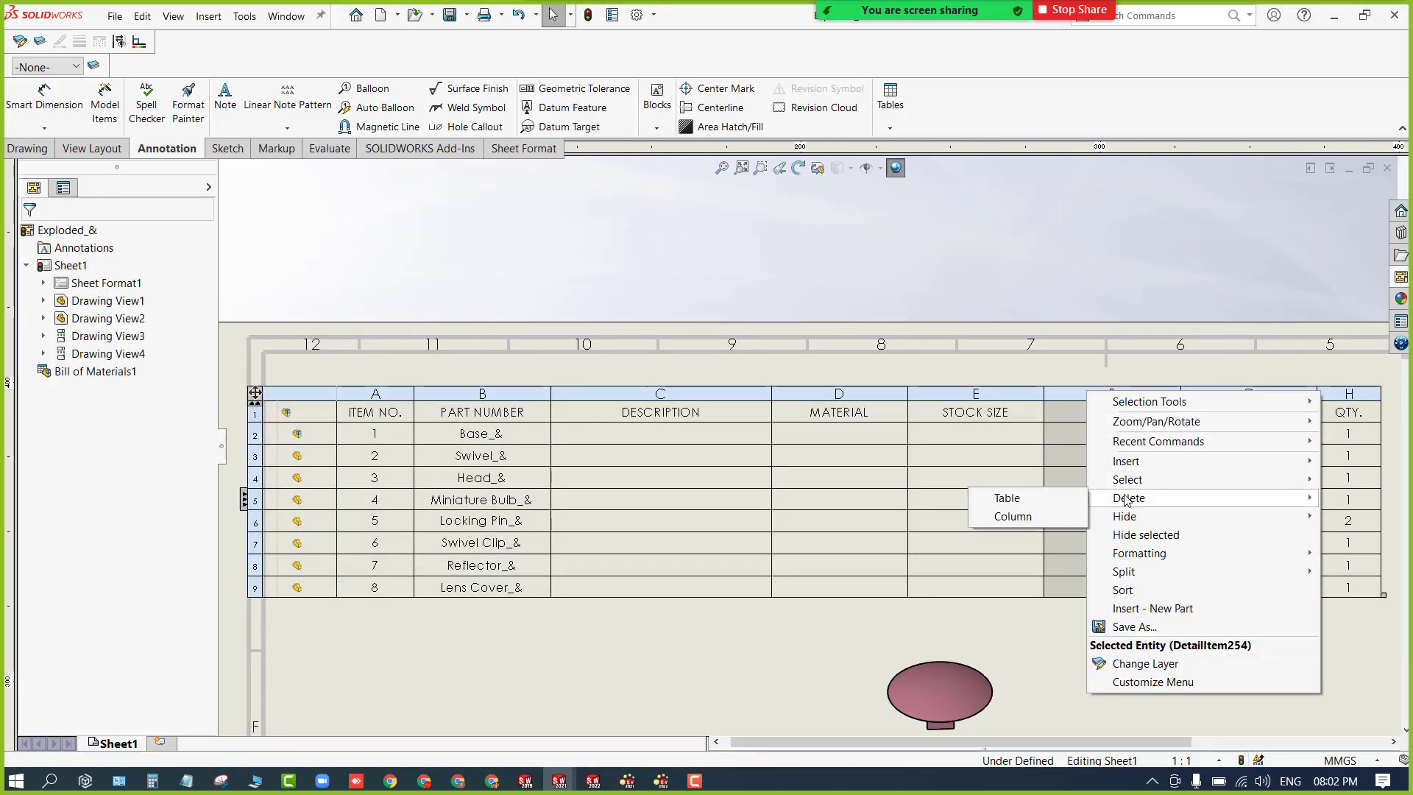
left_click(1034, 518)
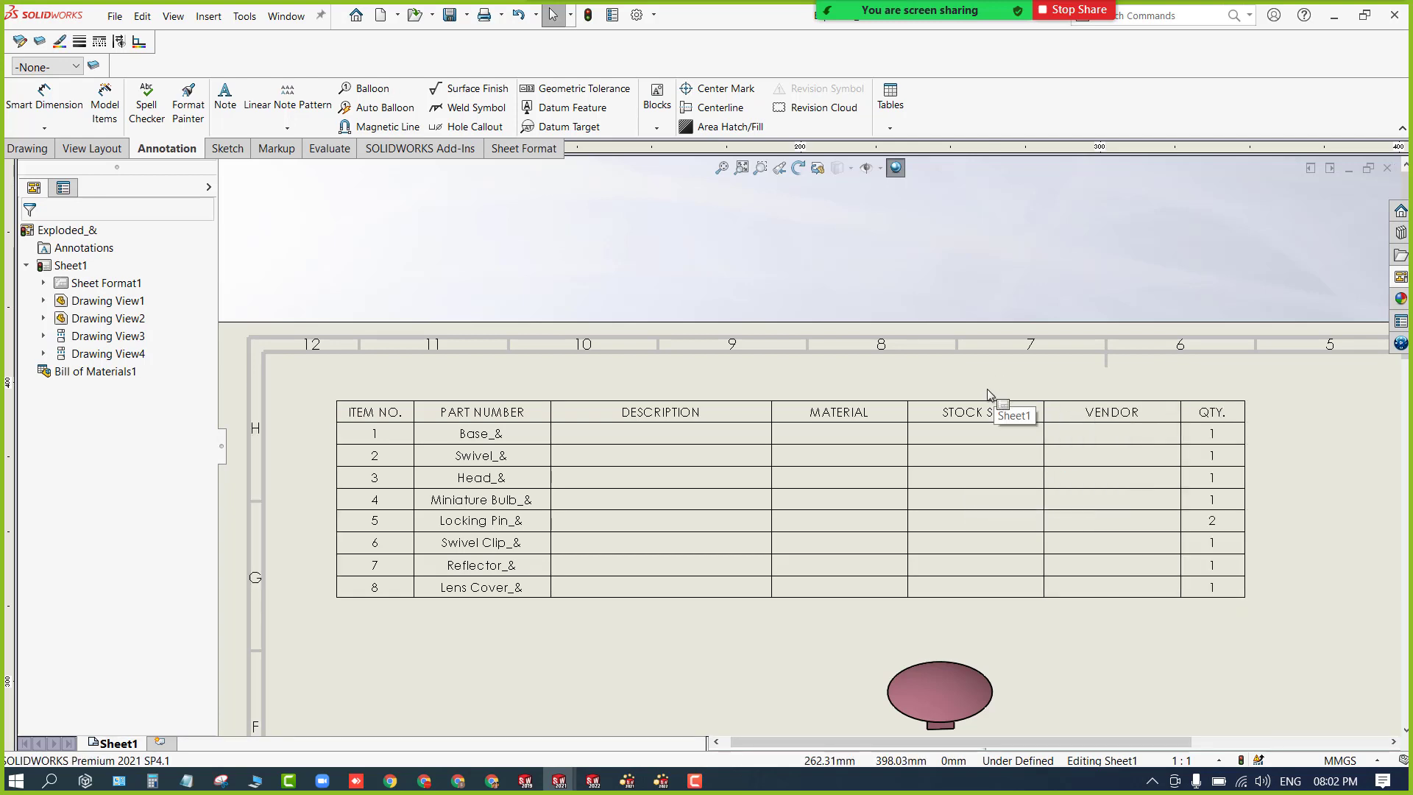
Delete the STOCK SIZE and DESCRIPTION columns from the bill of materials.
right_click(987, 389)
mouse_move(1046, 497)
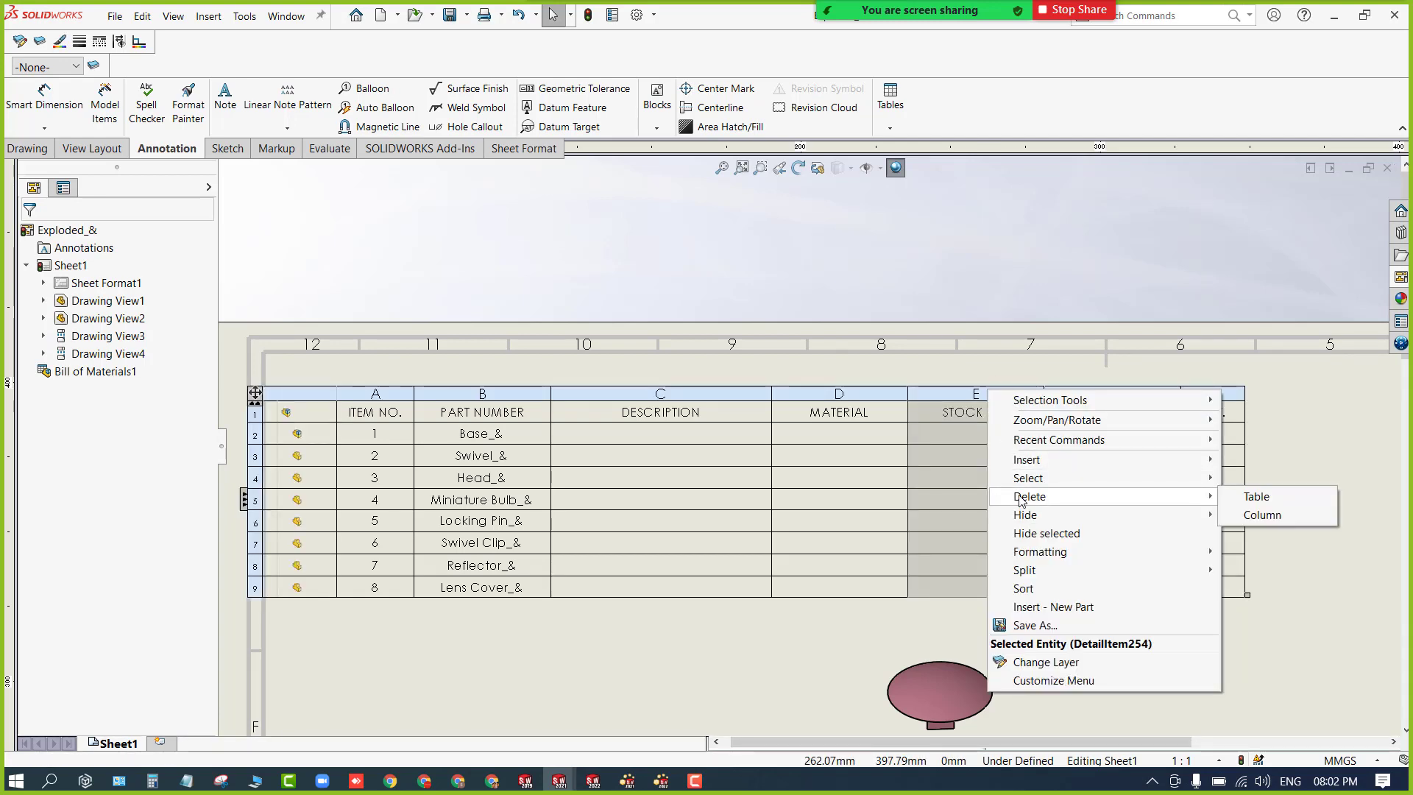
left_click(1278, 519)
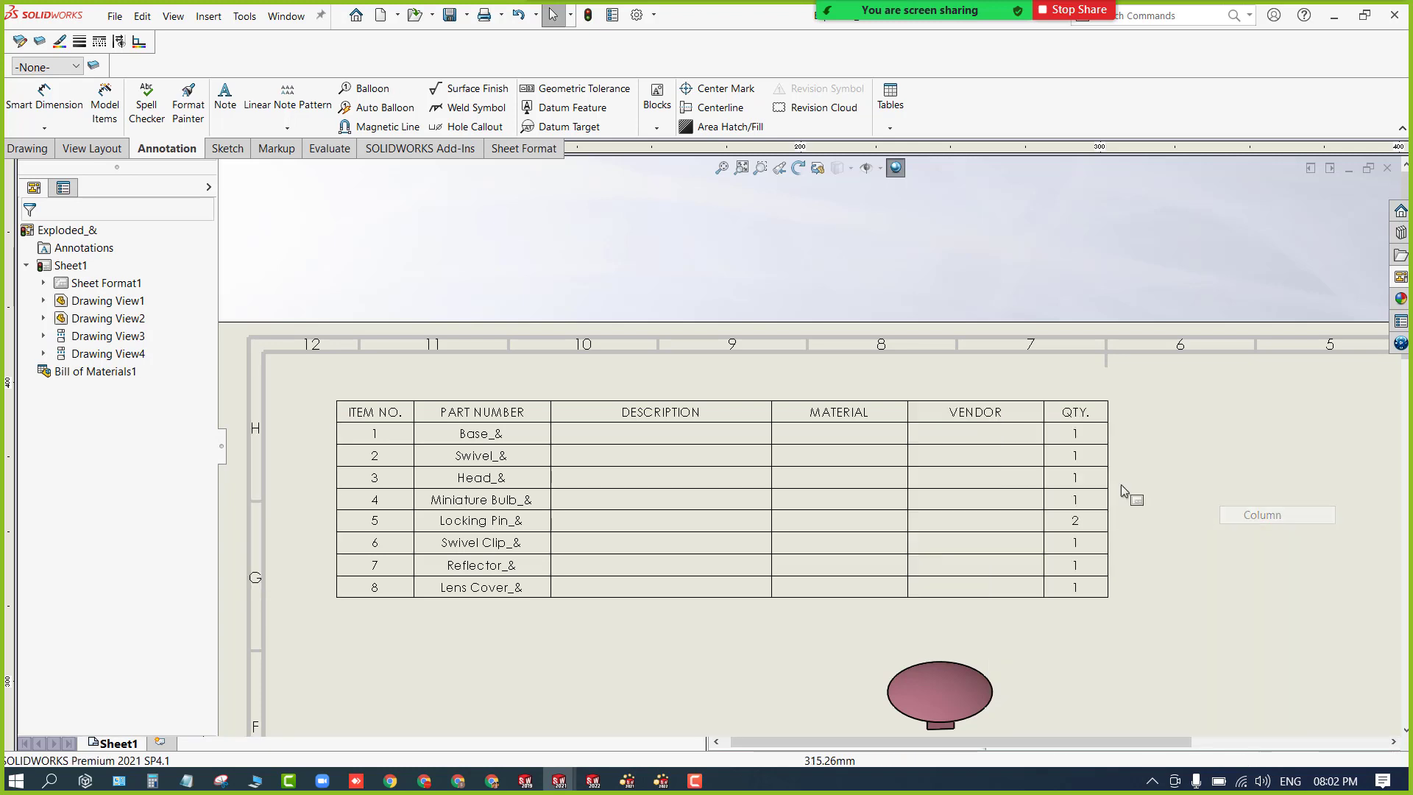
right_click(672, 389)
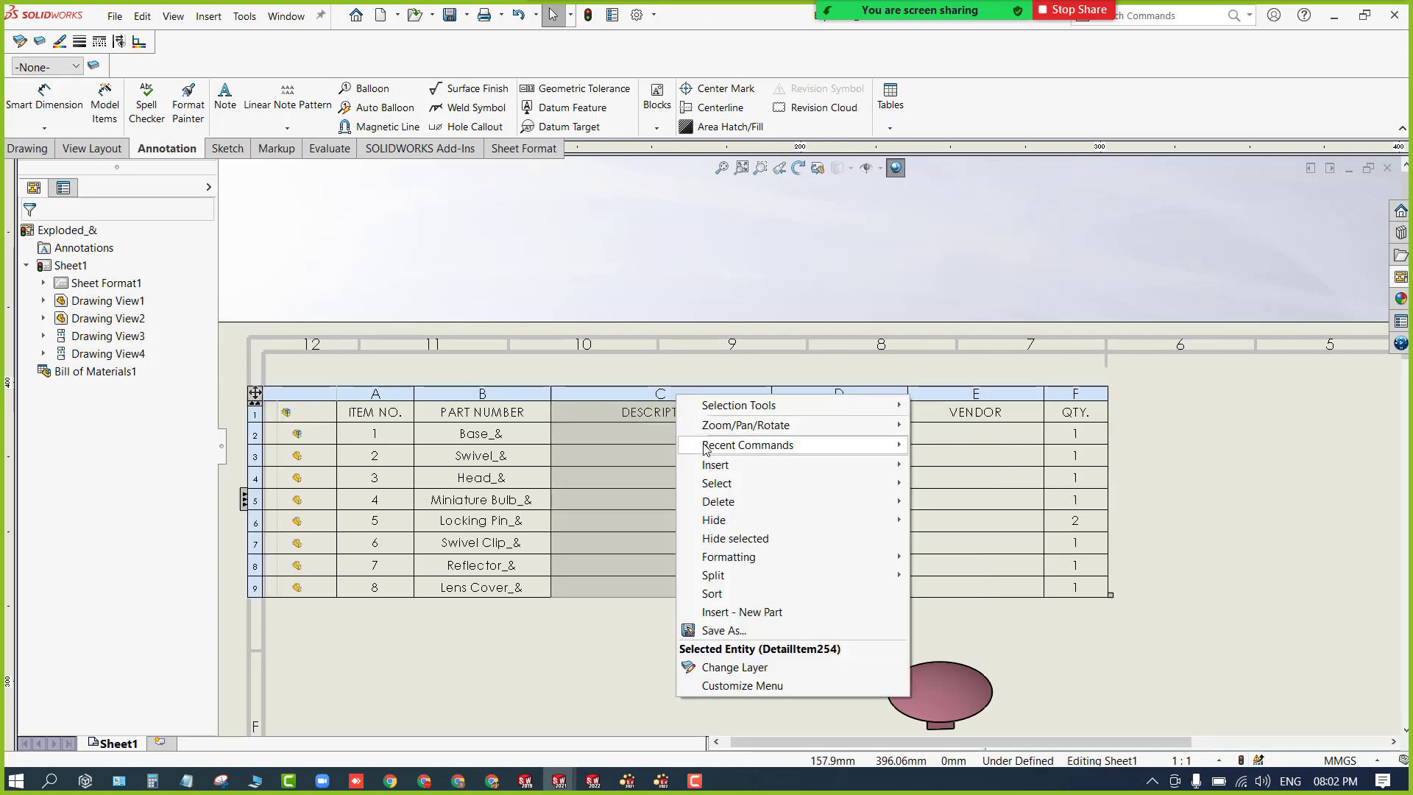
mouse_move(788, 504)
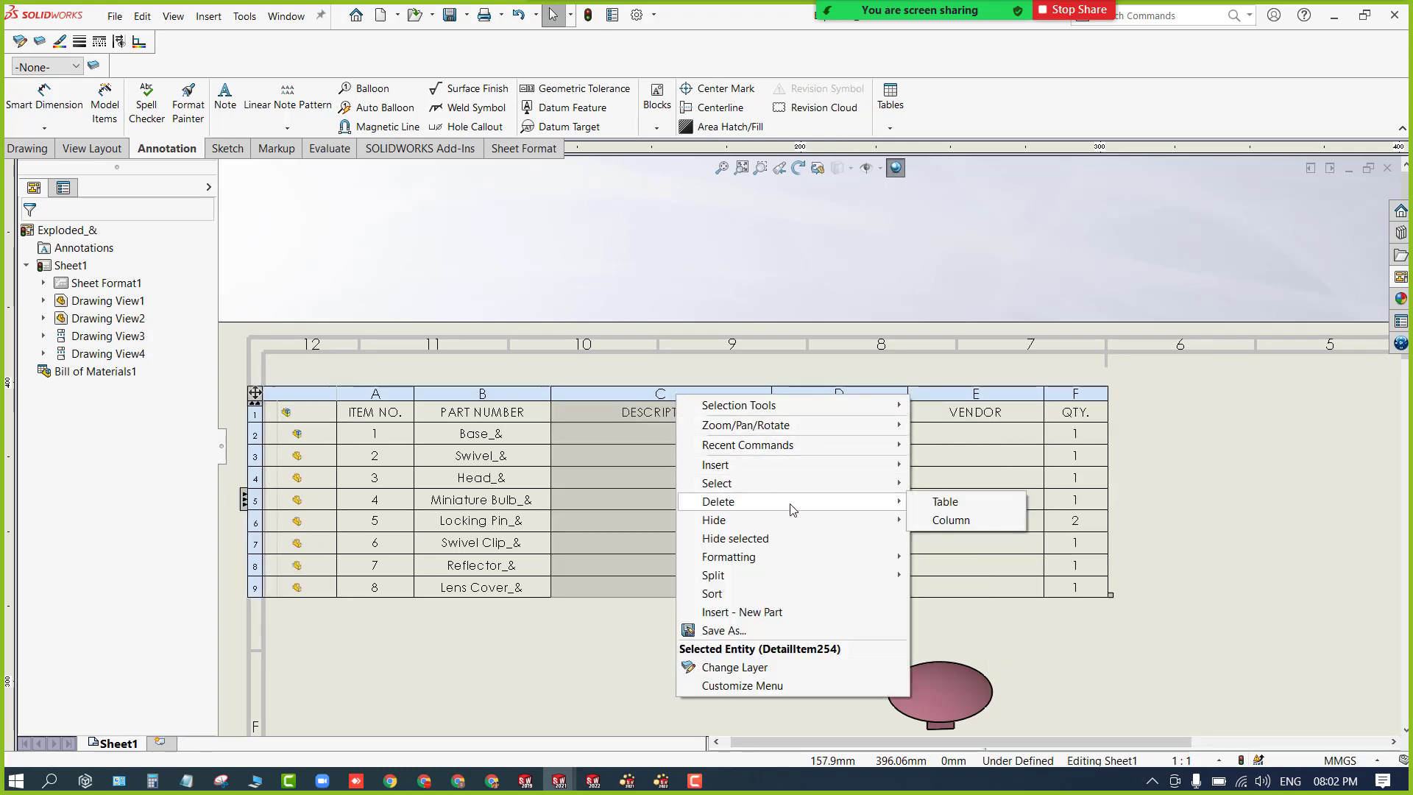
left_click(948, 520)
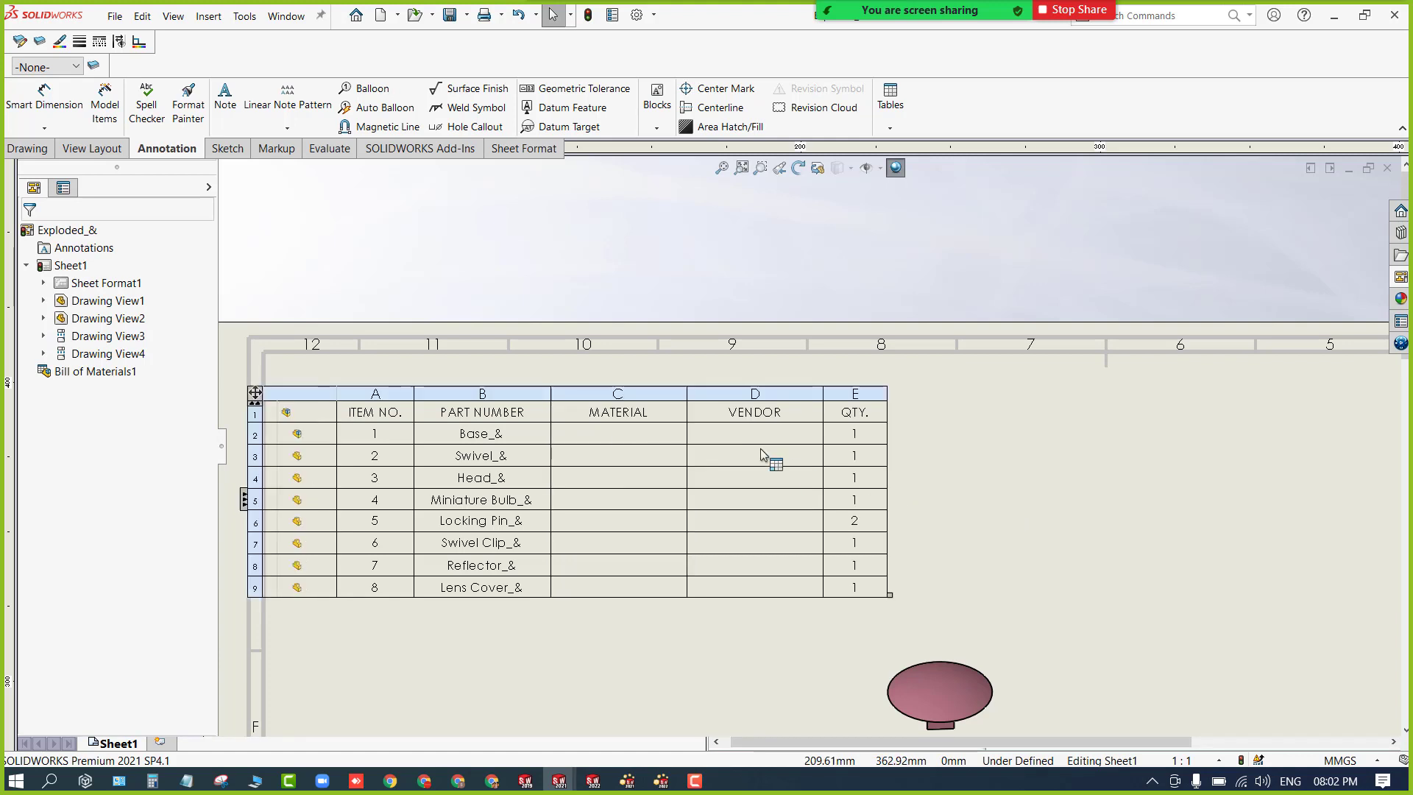
Switch the bill of materials type to Parts only.
left_click(255, 395)
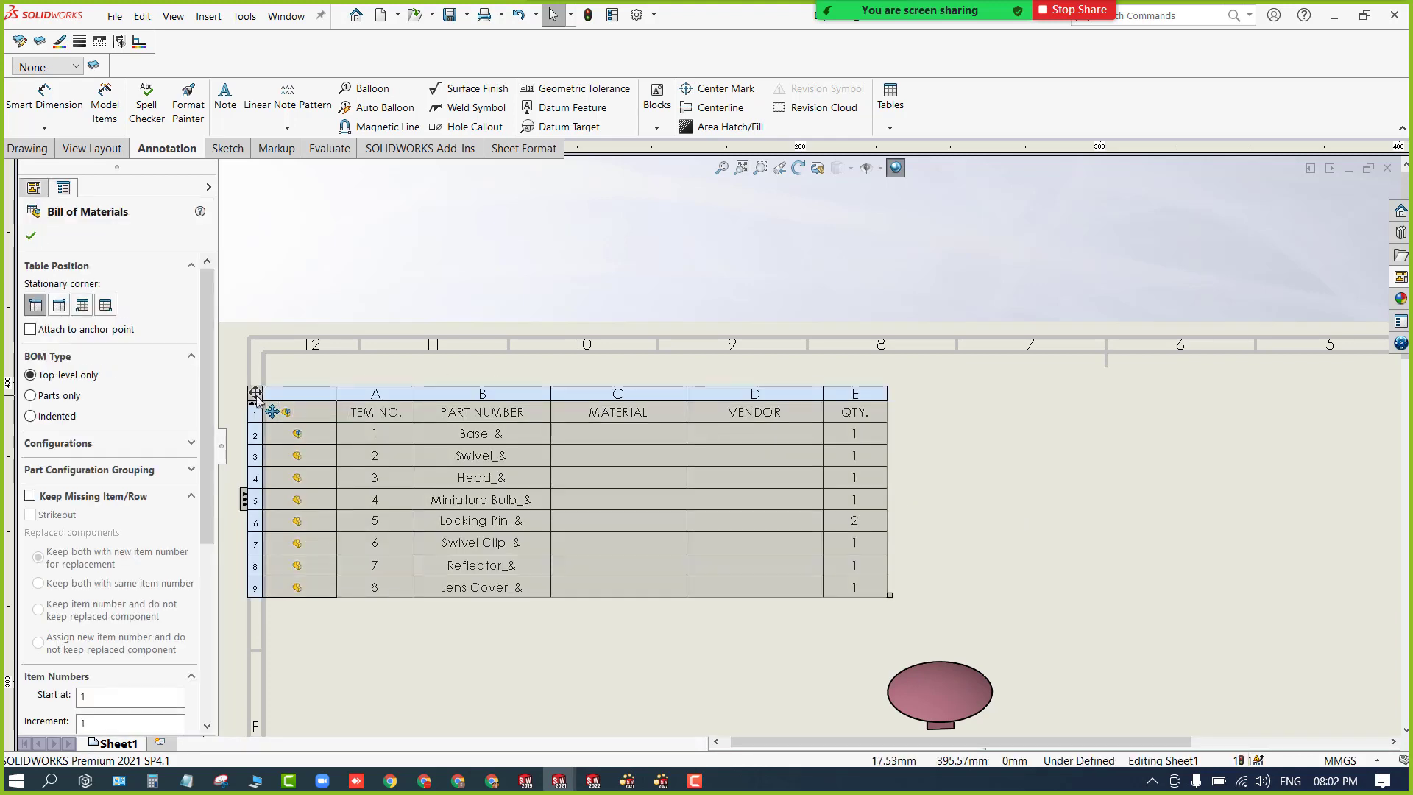
right_click(255, 395)
left_click(255, 395)
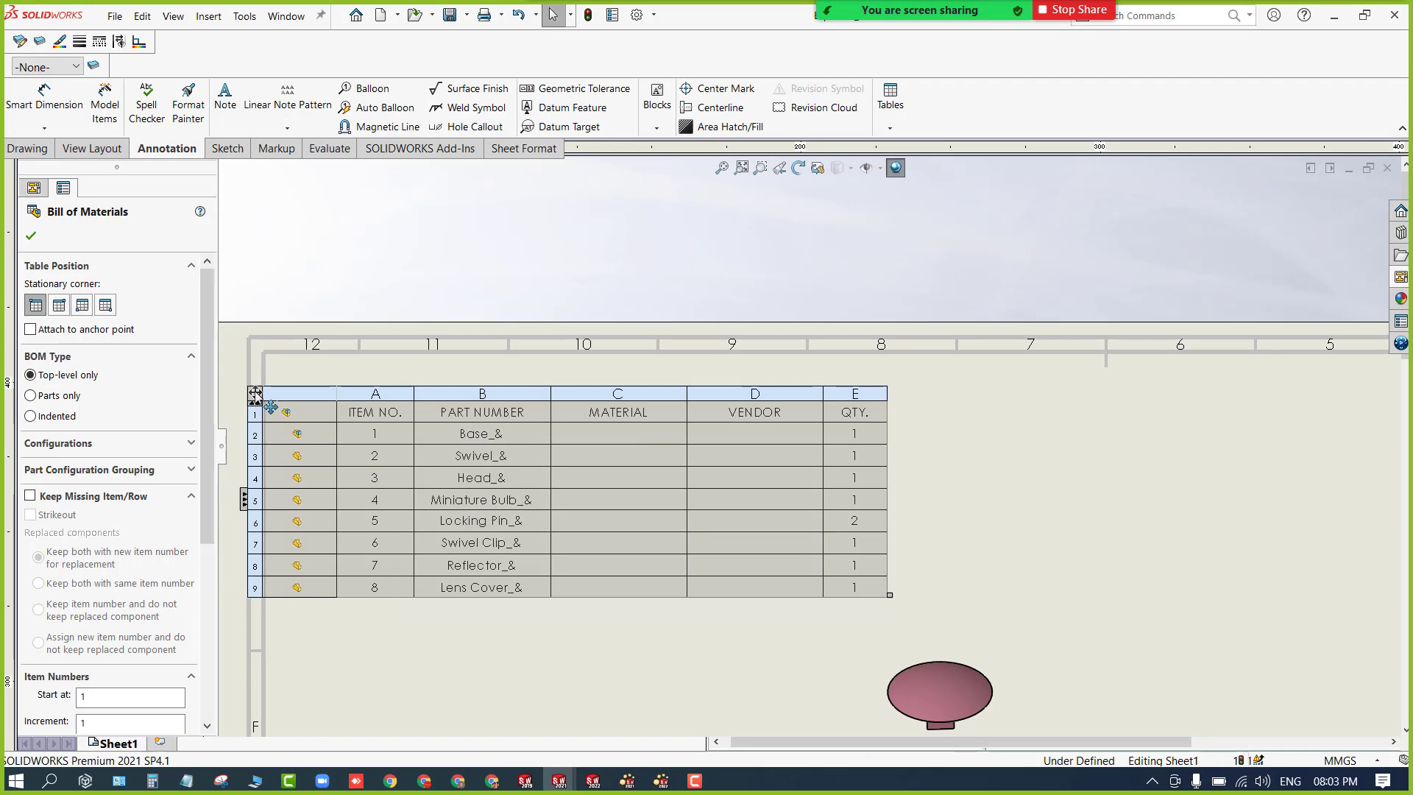
left_click(31, 396)
scroll(453, 495, "up", 3)
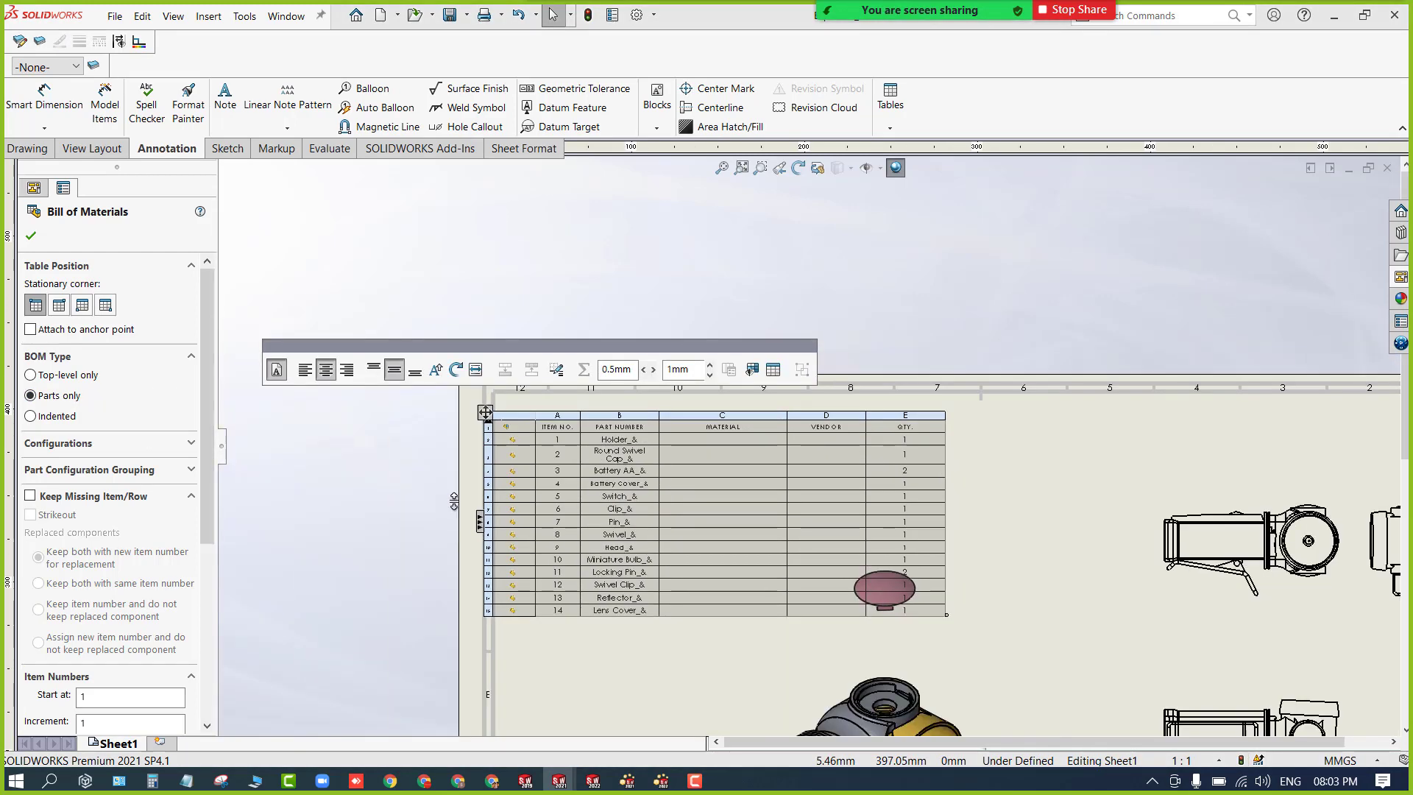
Try the Indented bill of materials with Detailed and Flat numbering, and return it to Top-level only.
left_click(64, 419)
left_click(76, 436)
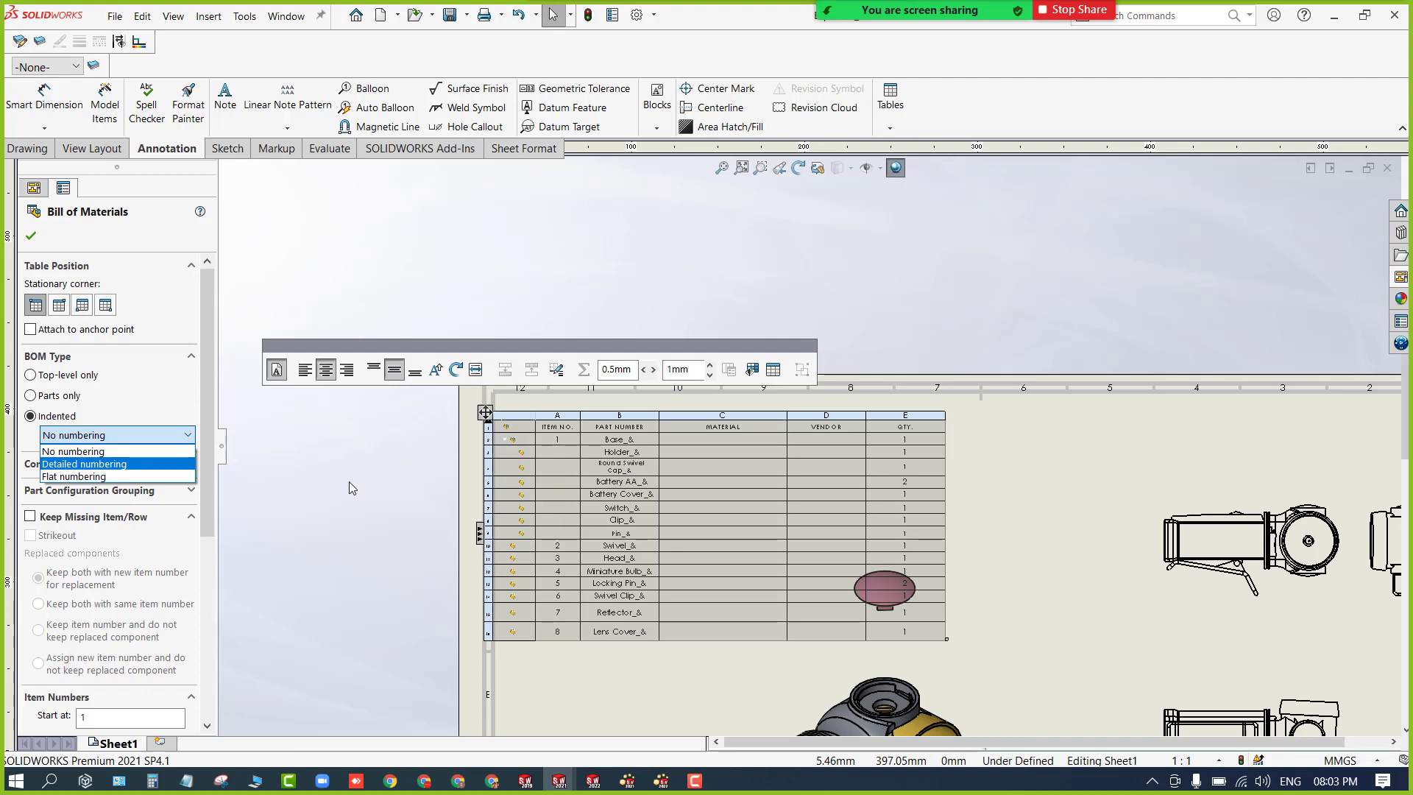
left_click(138, 468)
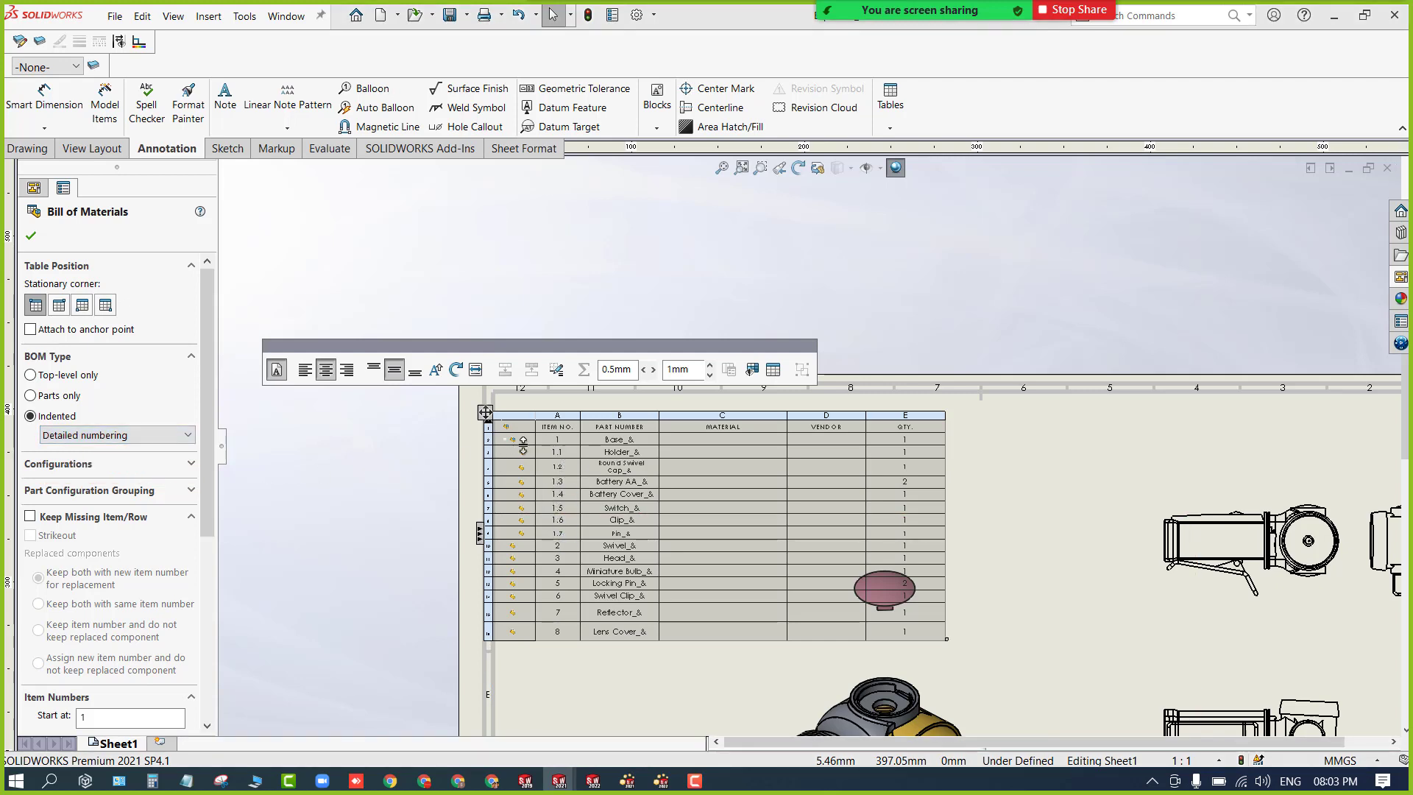
left_click(125, 434)
left_click(124, 475)
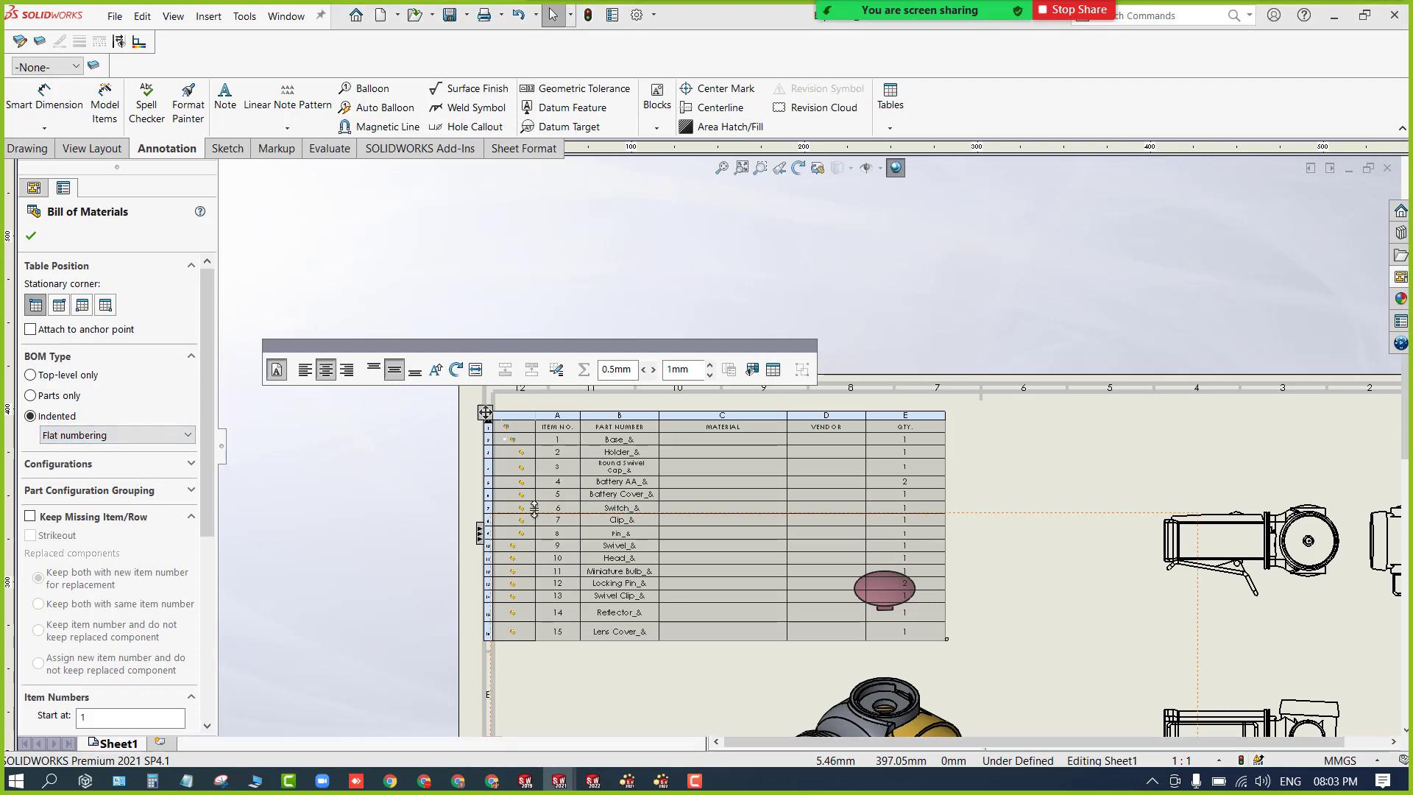
left_click(87, 376)
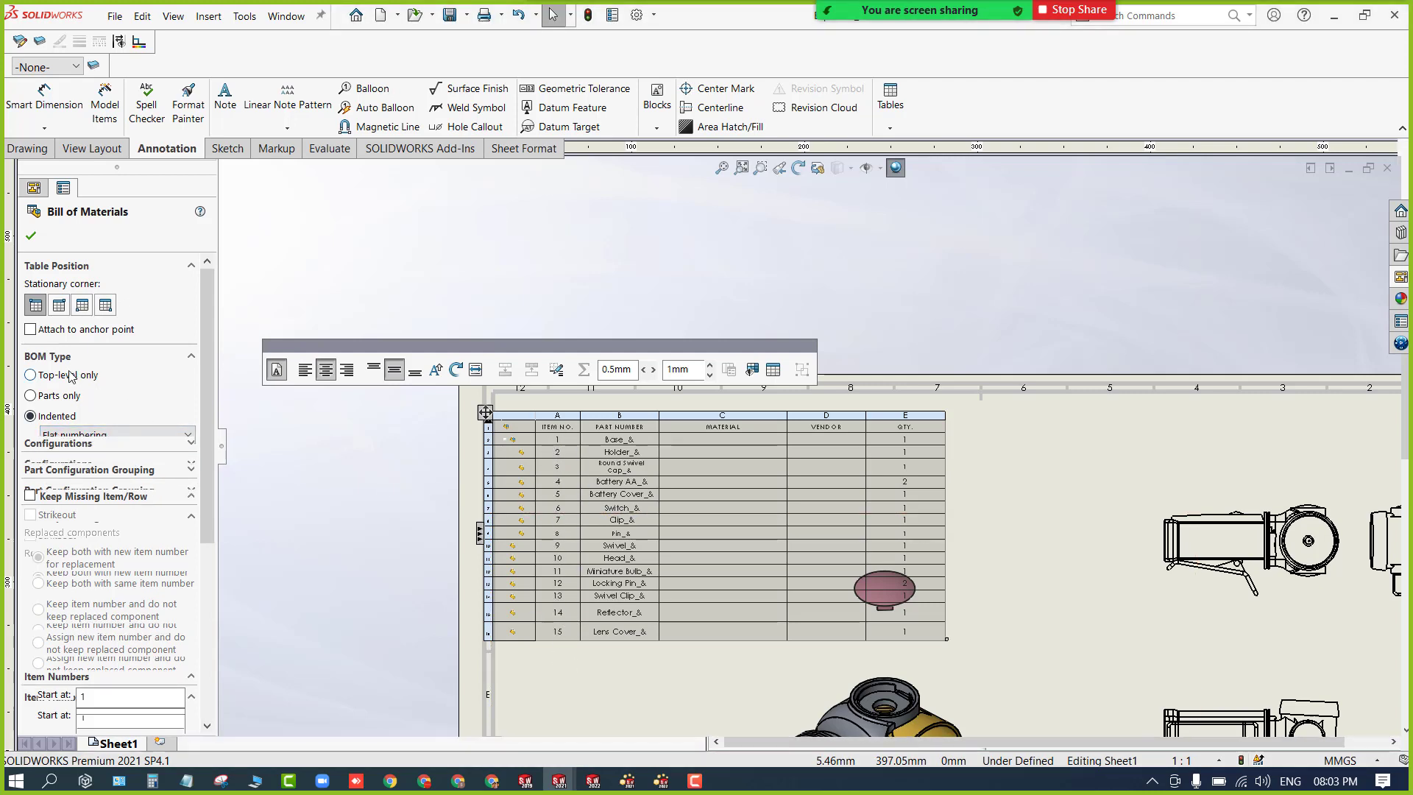
left_click(31, 234)
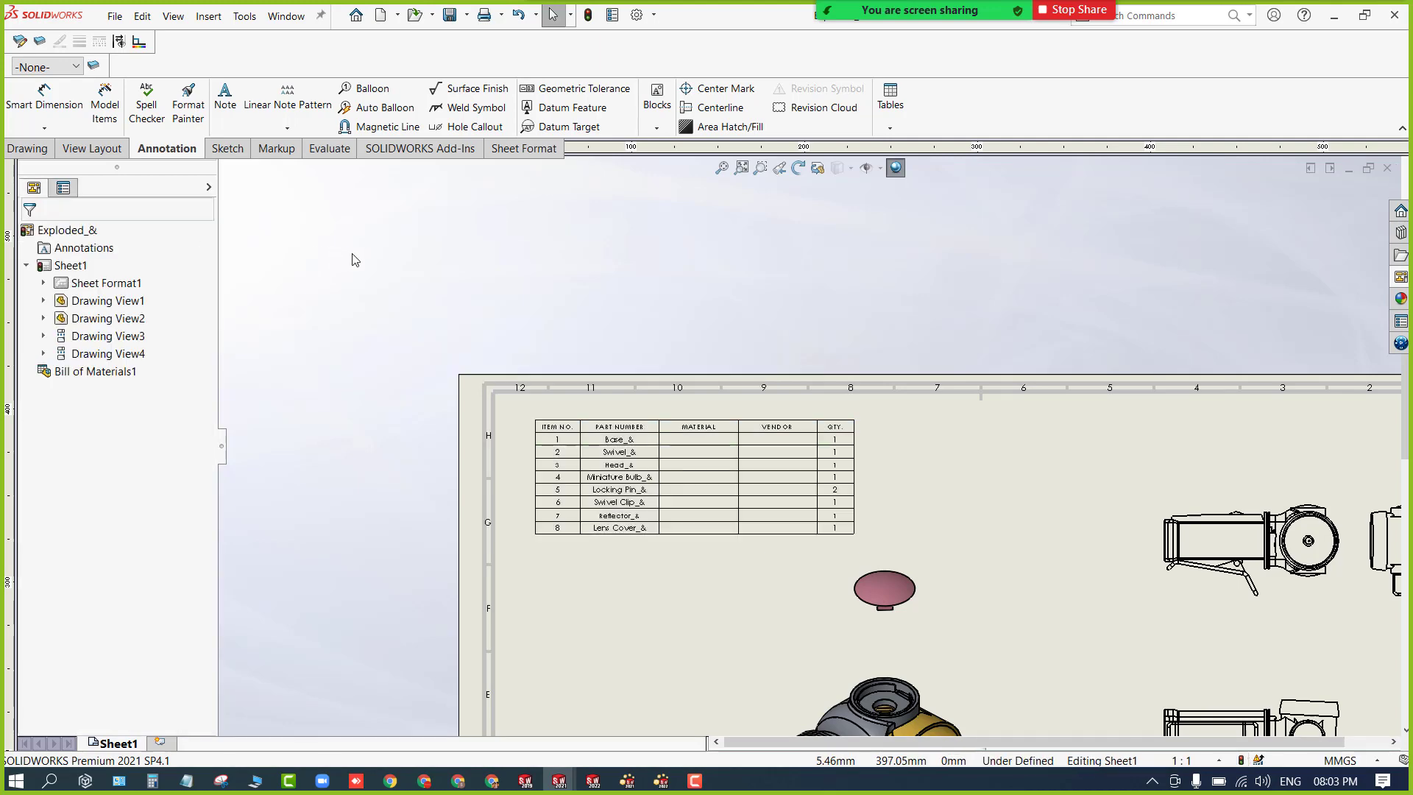
scroll(694, 456, "down", 2)
scroll(694, 456, "up", 4)
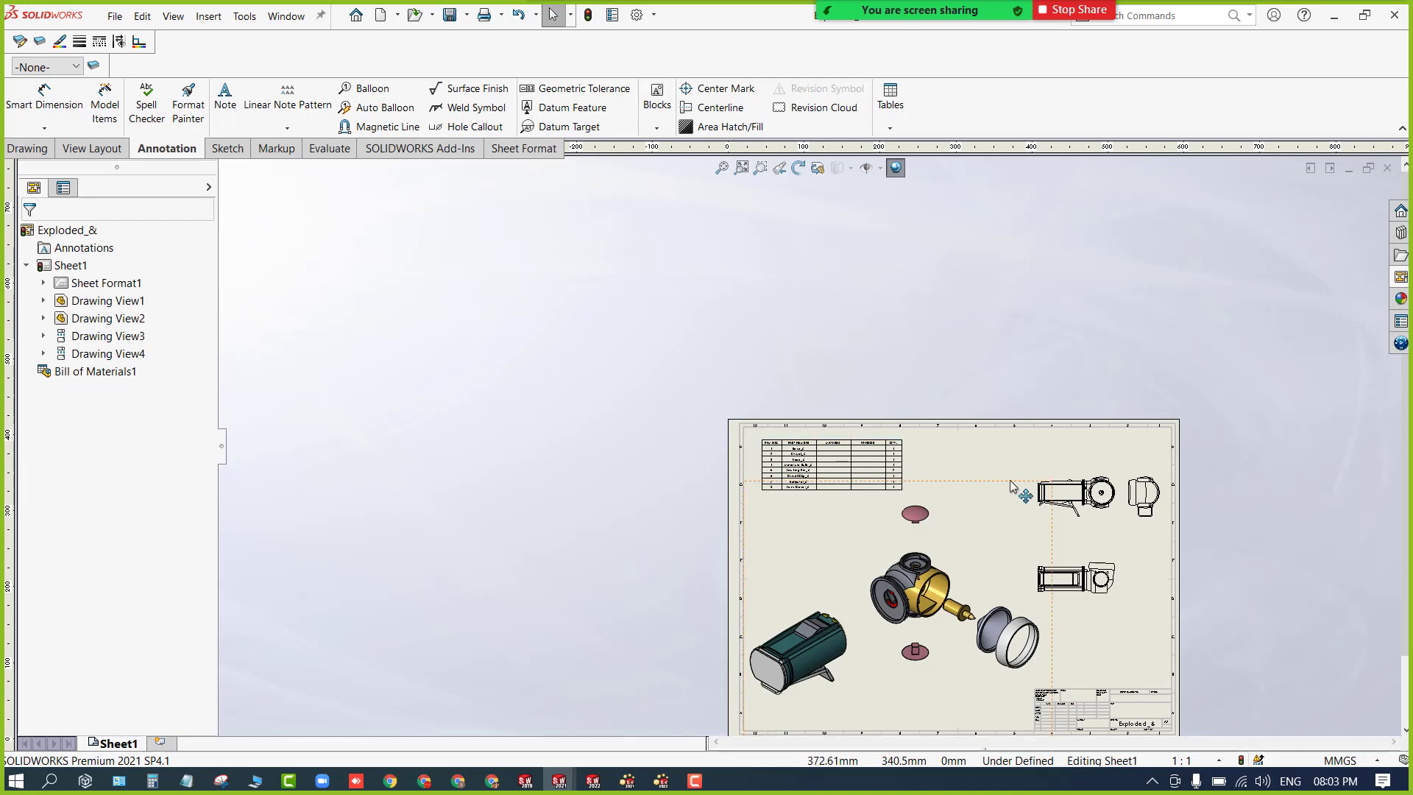
scroll(967, 461, "down", 3)
scroll(981, 438, "up", 3)
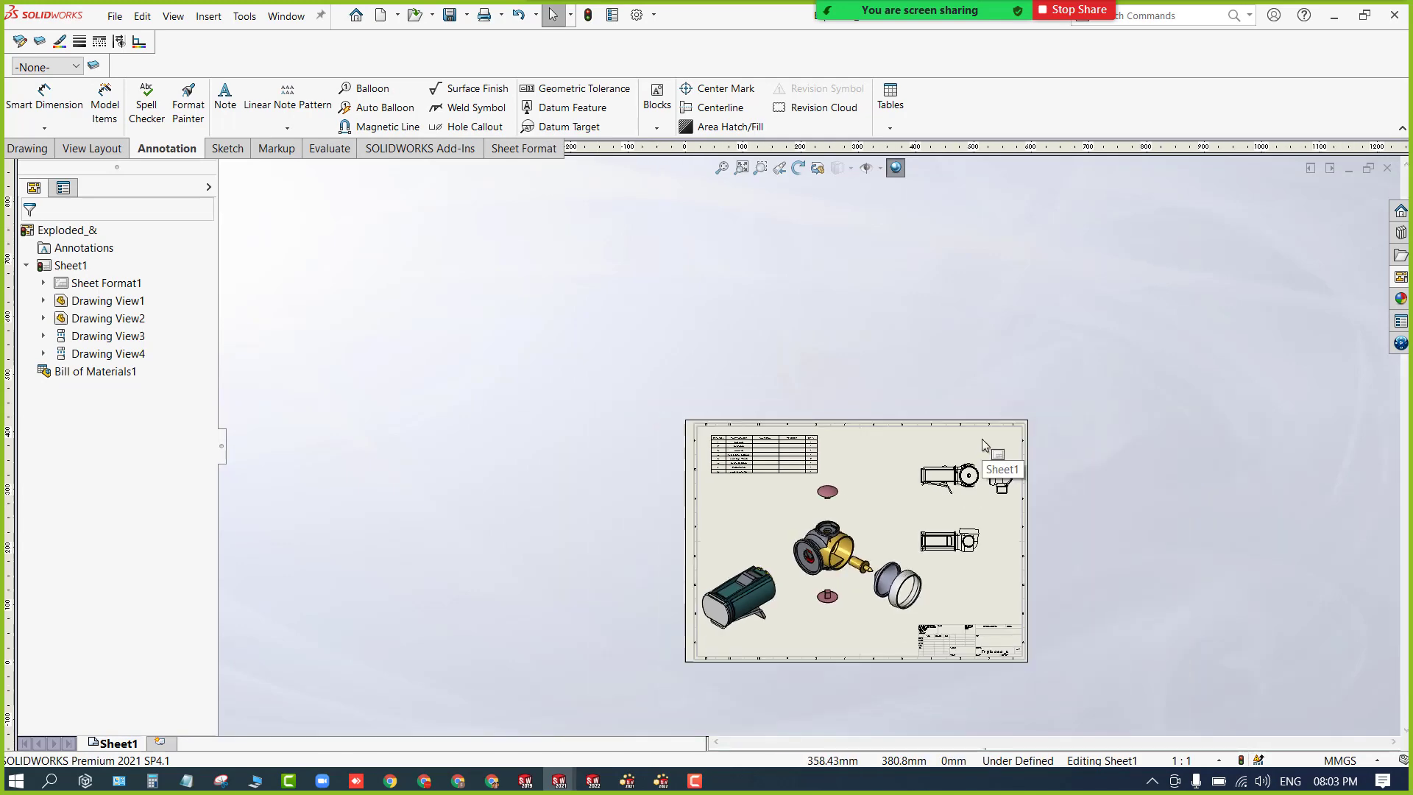
scroll(827, 582, "down", 3)
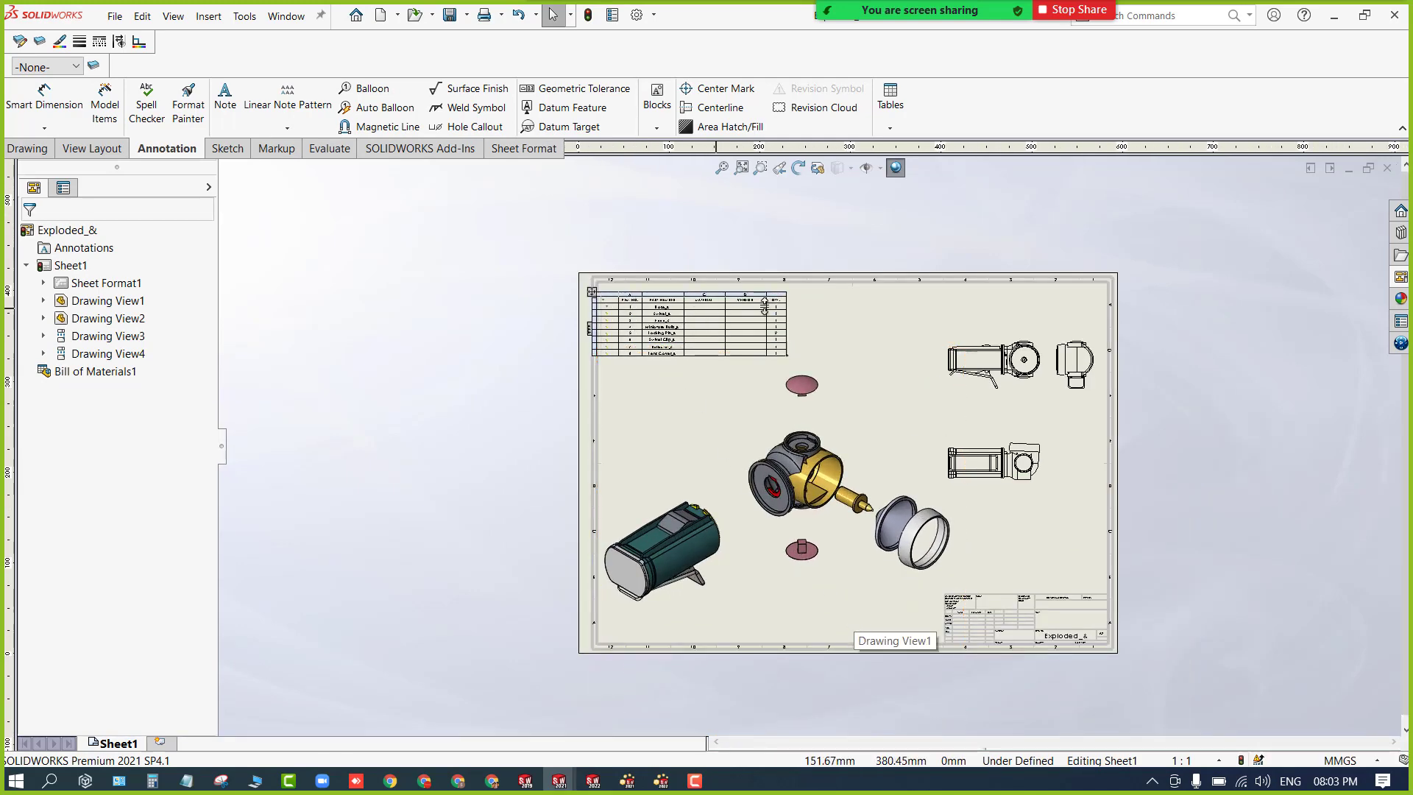
left_click(818, 307)
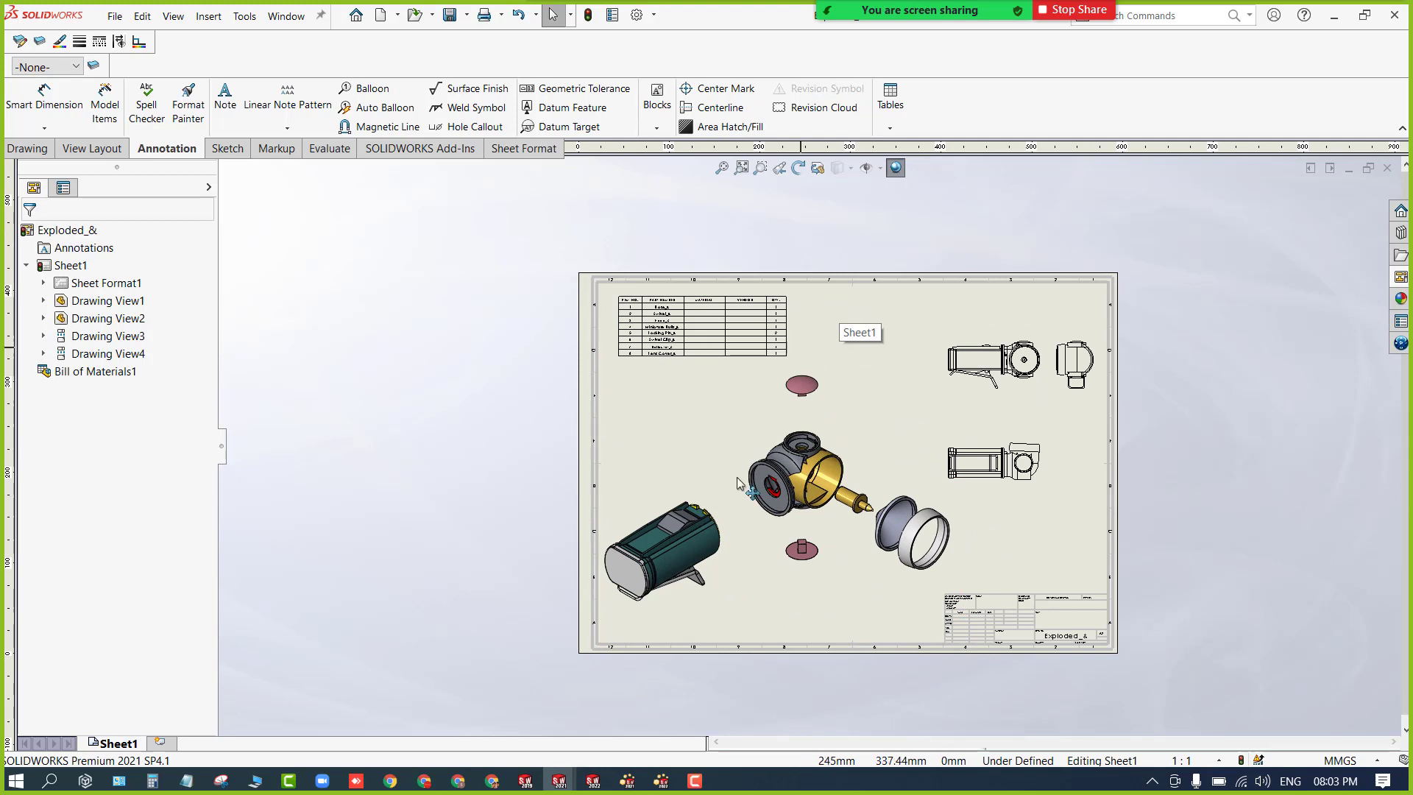
Add auto balloons to the exploded isometric view, using the layout that lines them up along the top.
left_click(735, 391)
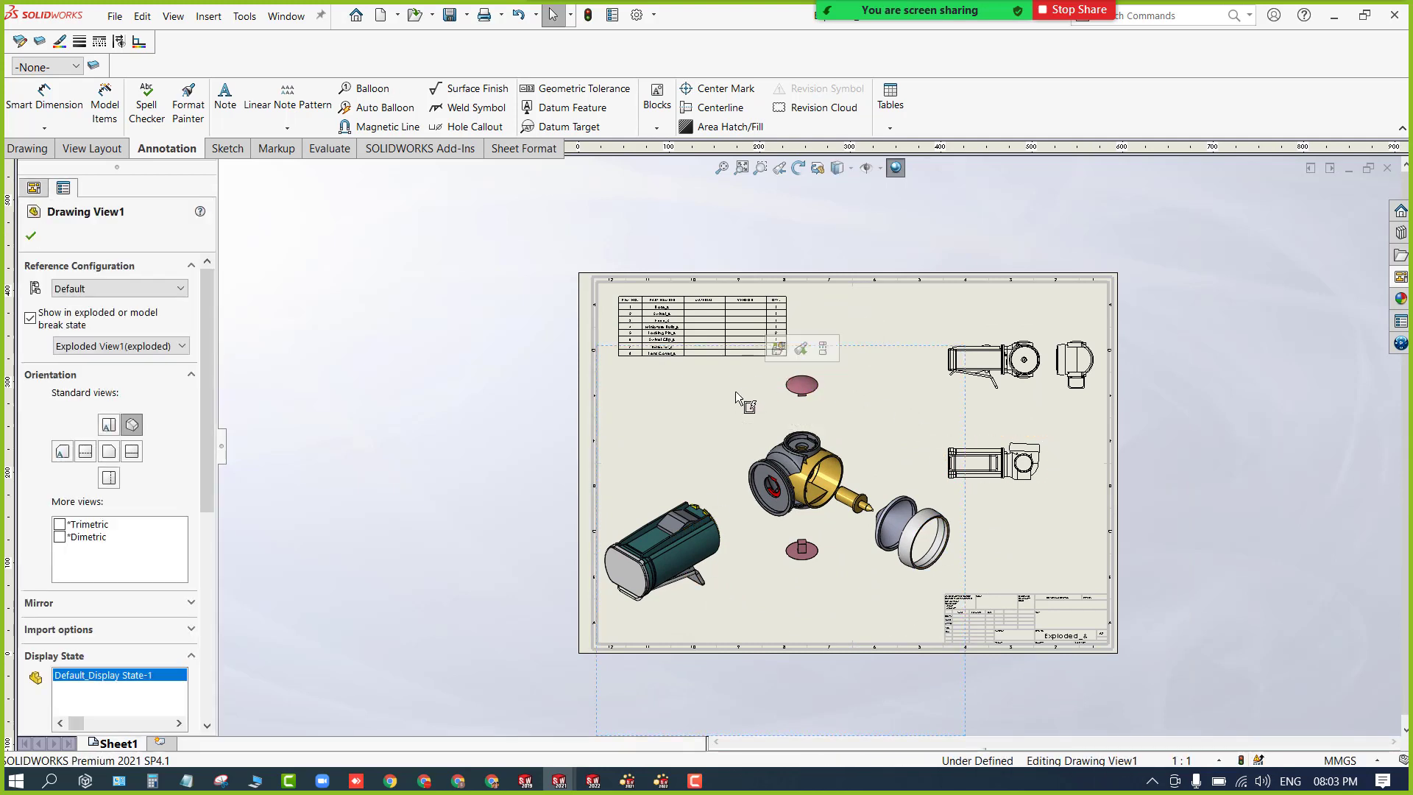
left_click(358, 114)
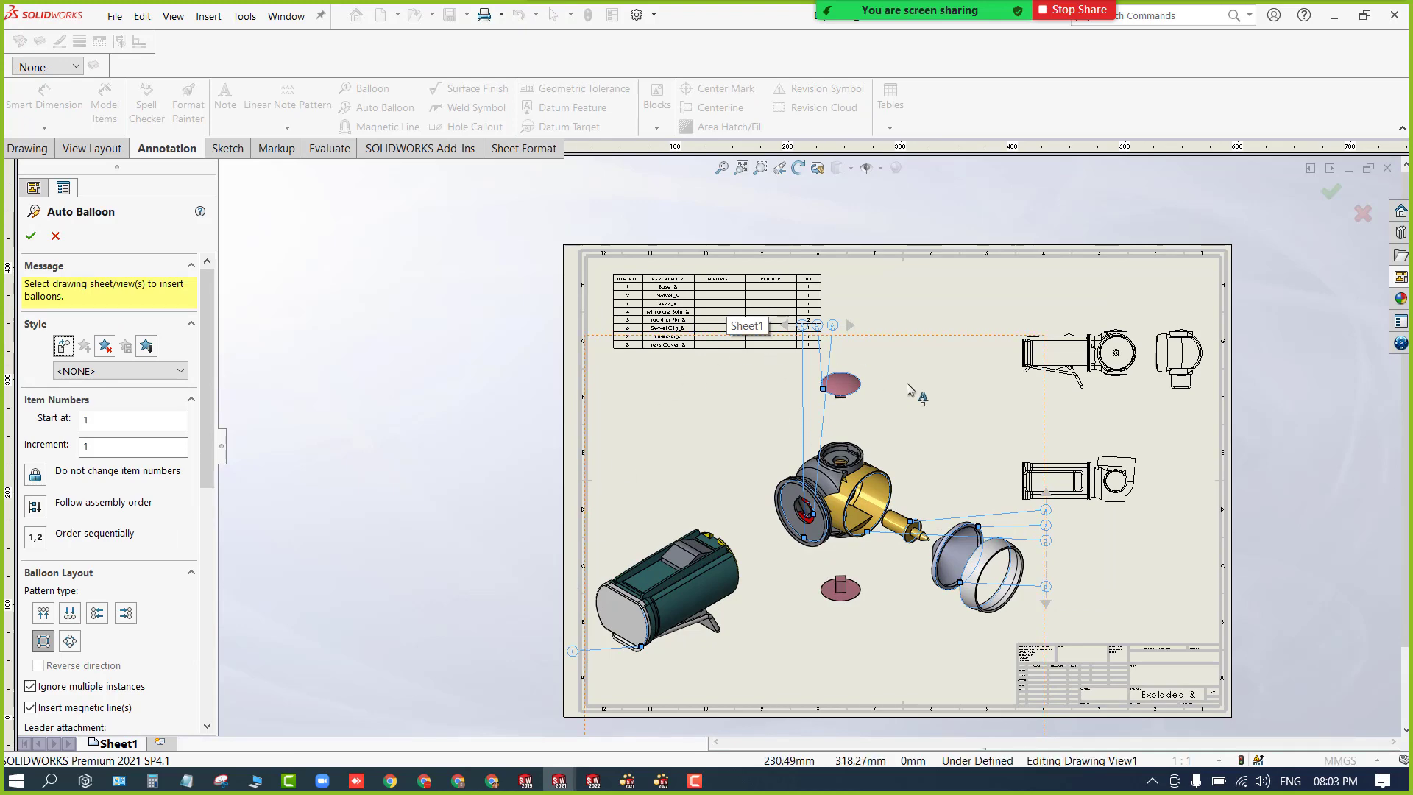
left_click(130, 614)
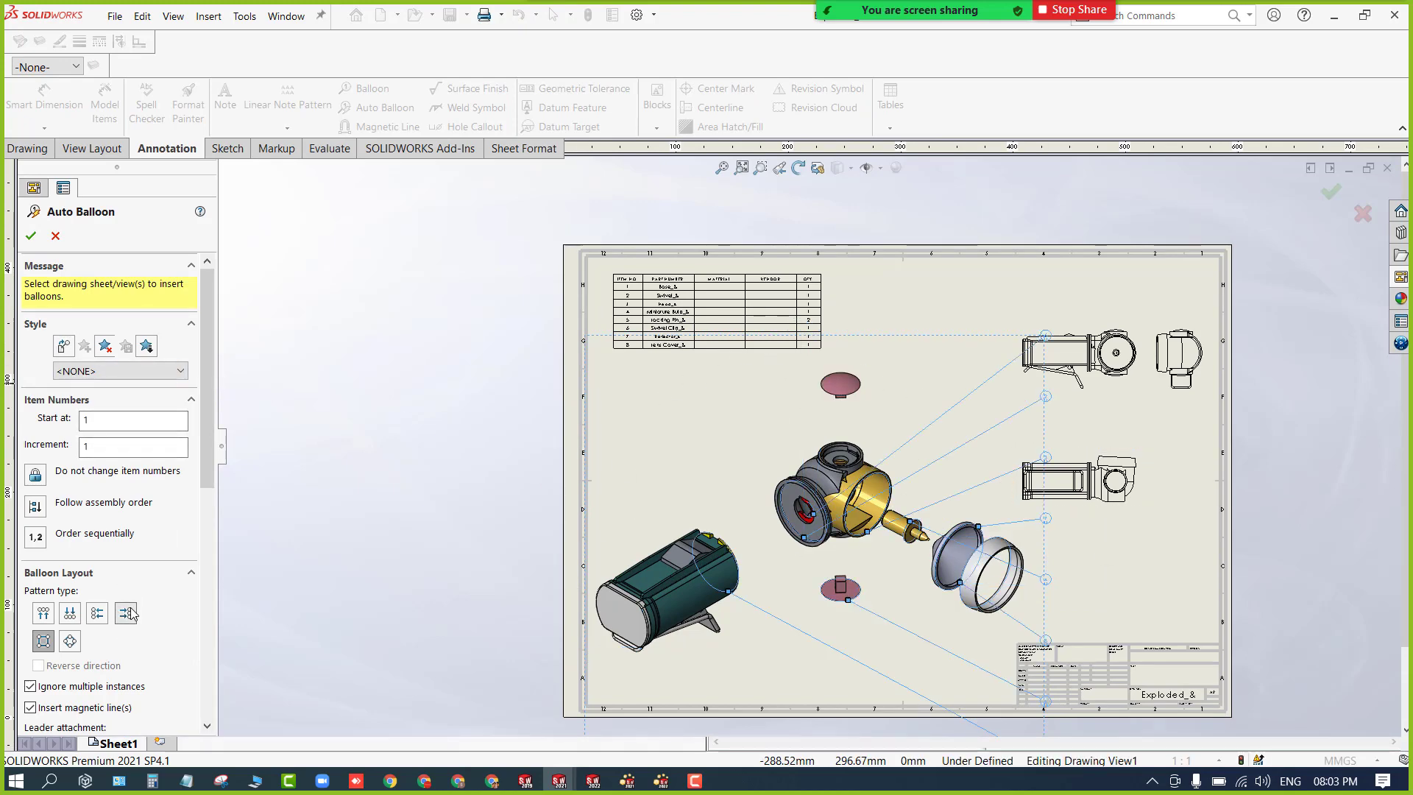
left_click(44, 614)
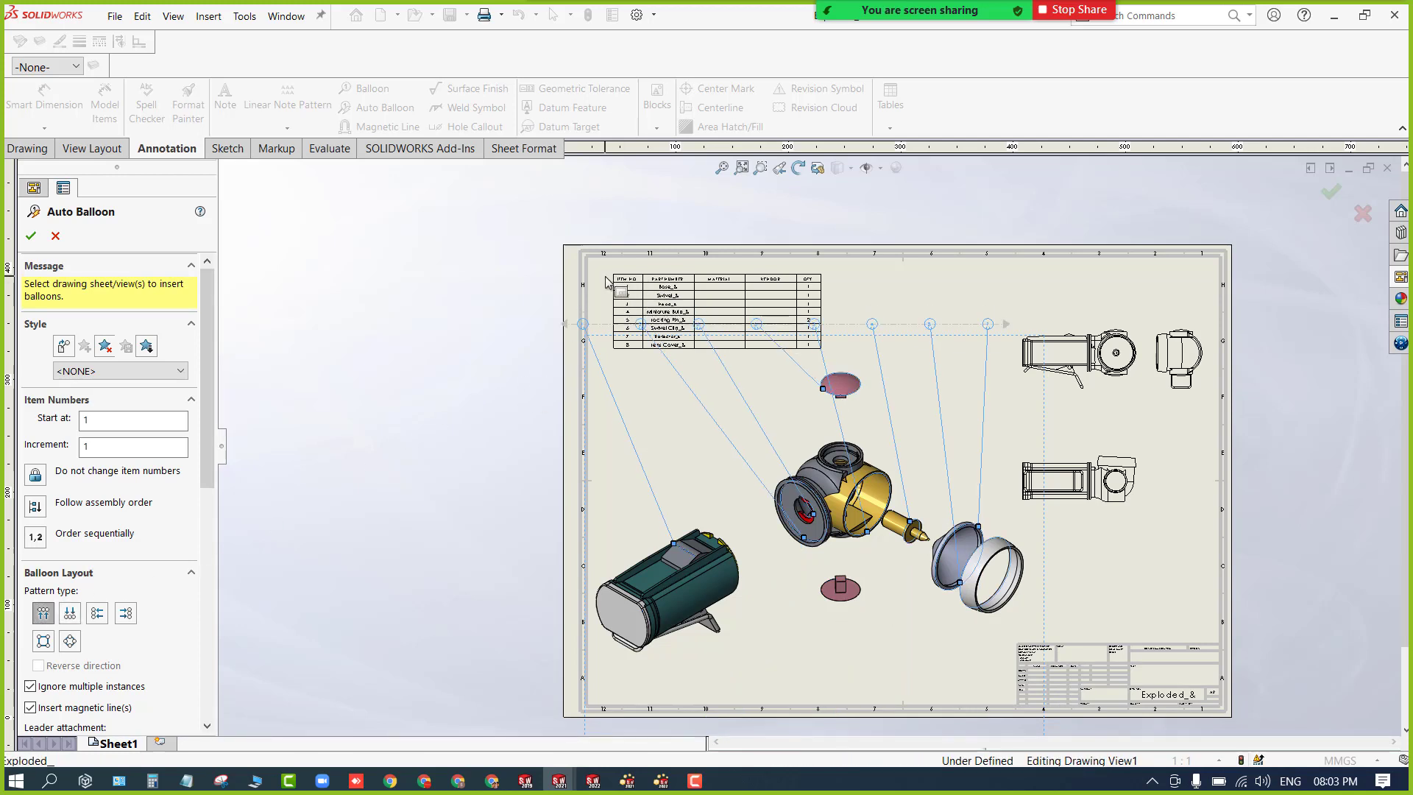
left_click(31, 240)
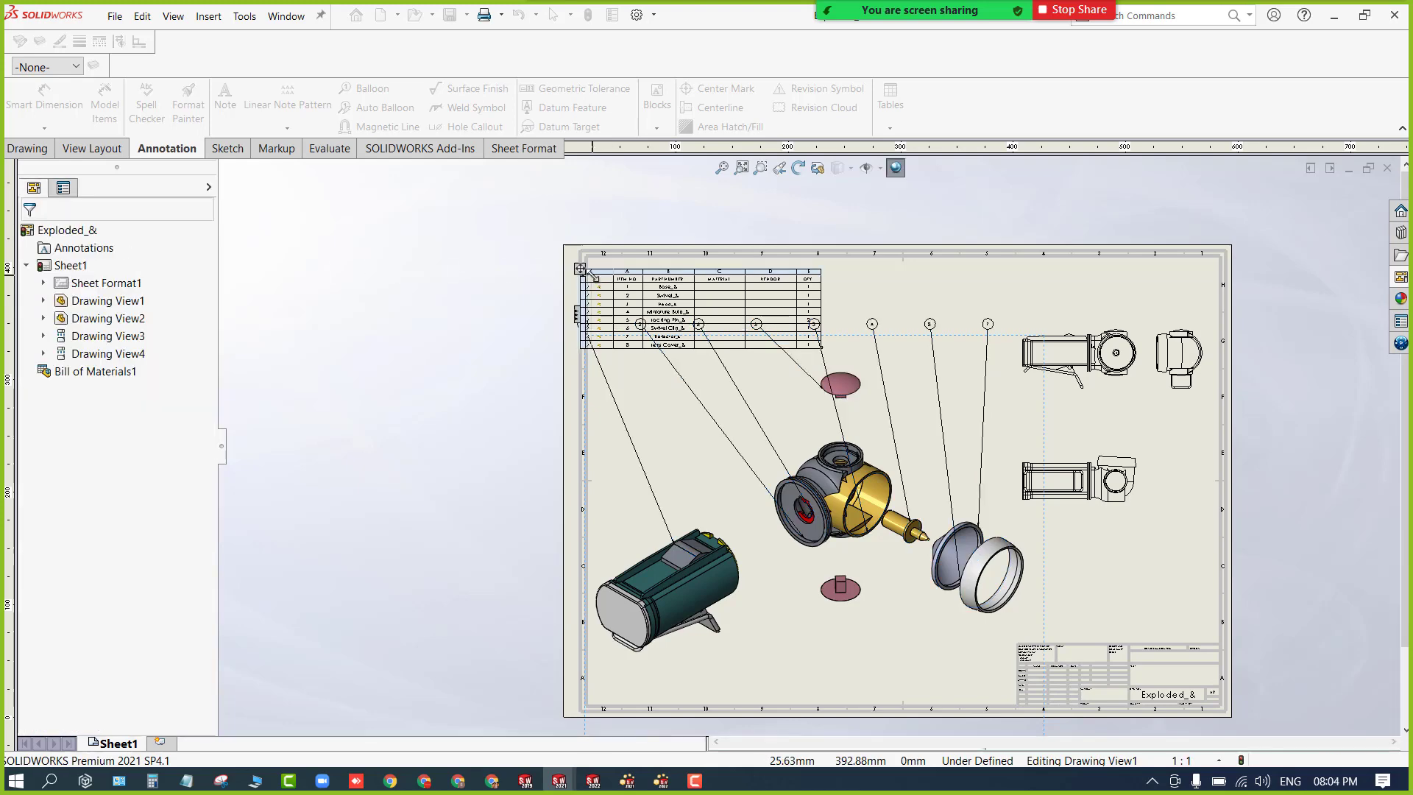
Move the bill of materials to just above the title block and shift the exploded view upward, near the sheet's upper border.
left_click_drag(584, 270, 999, 541)
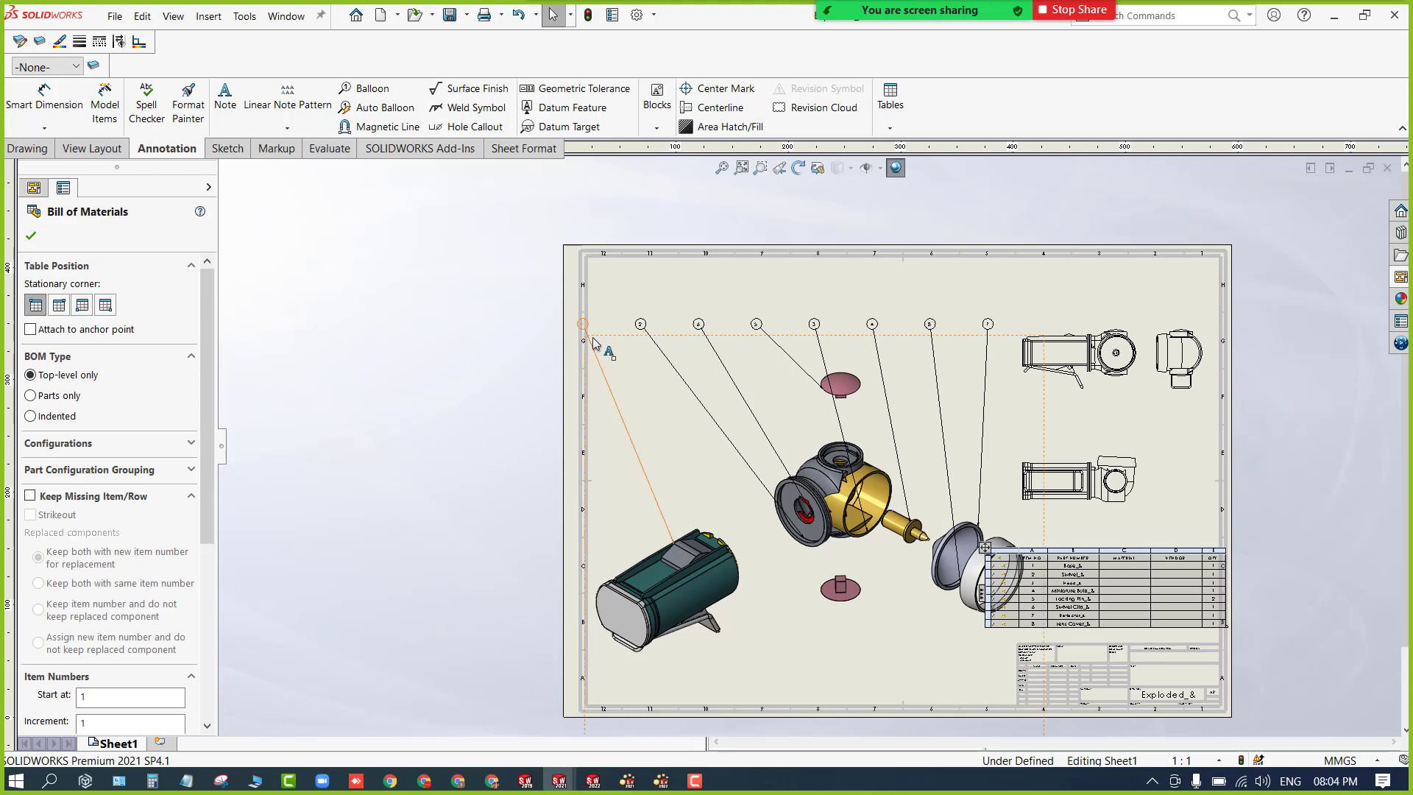
left_click_drag(618, 331, 619, 281)
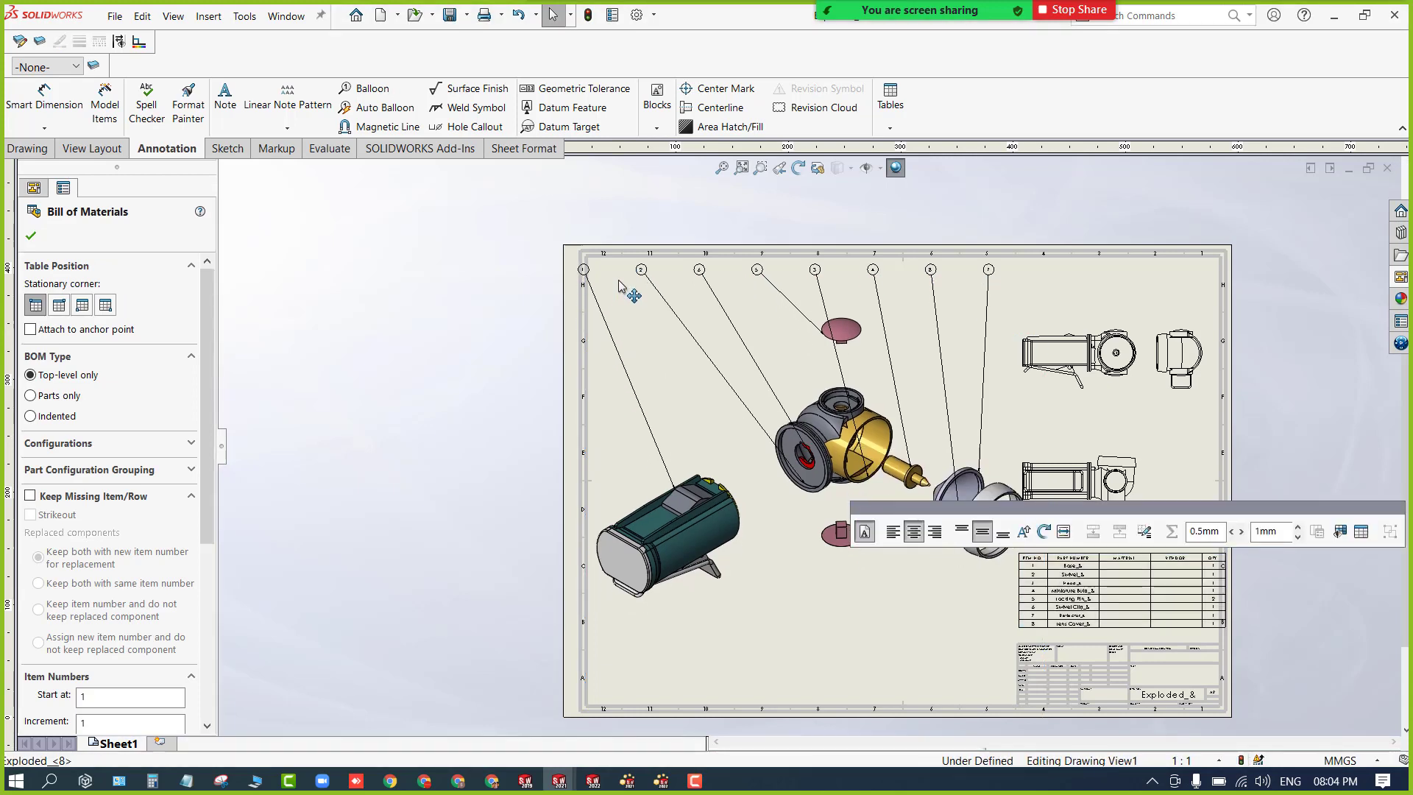
left_click(493, 414)
Move balloon 1 inward from the sheet border, closer to balloon 2.
scroll(516, 214, "down", 2)
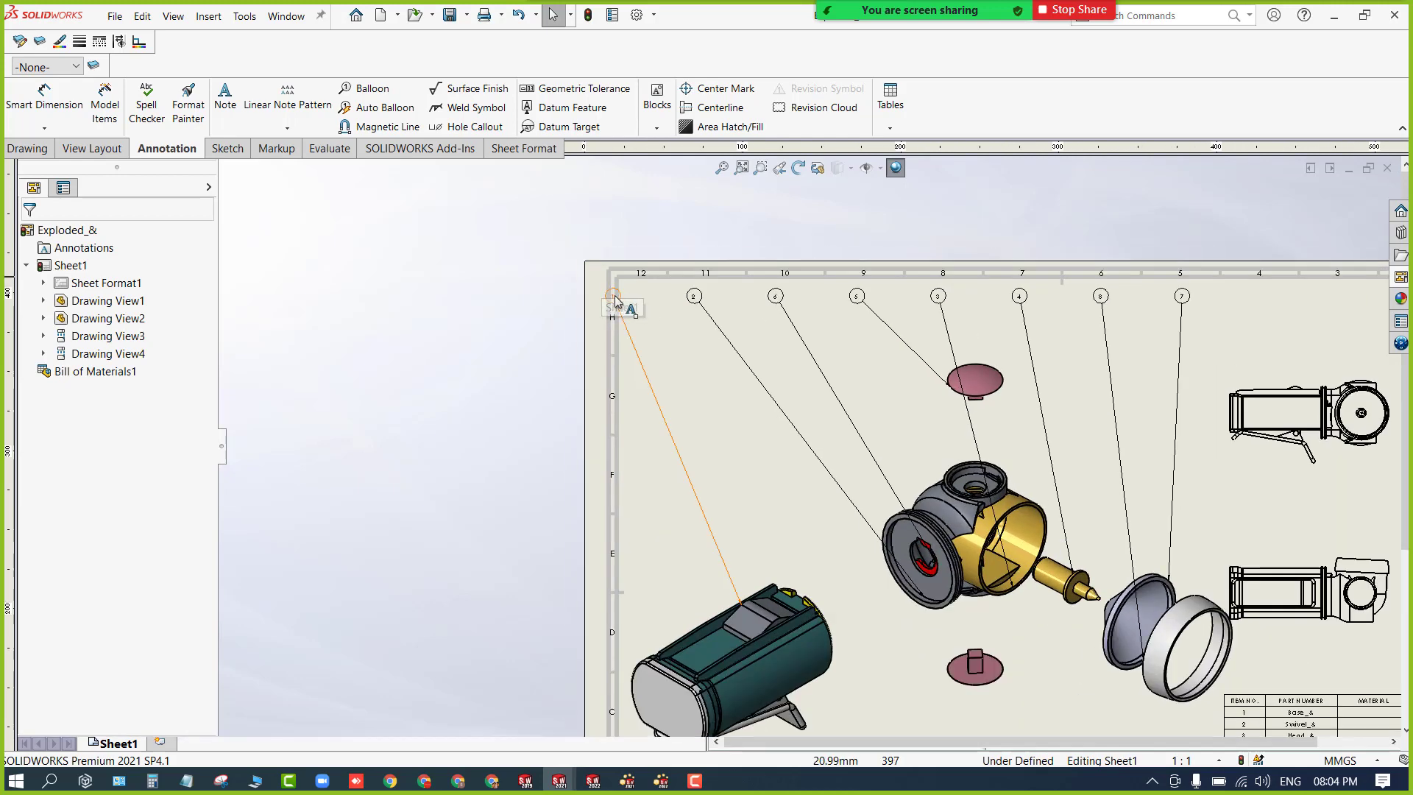
left_click_drag(615, 300, 654, 302)
left_click(442, 338)
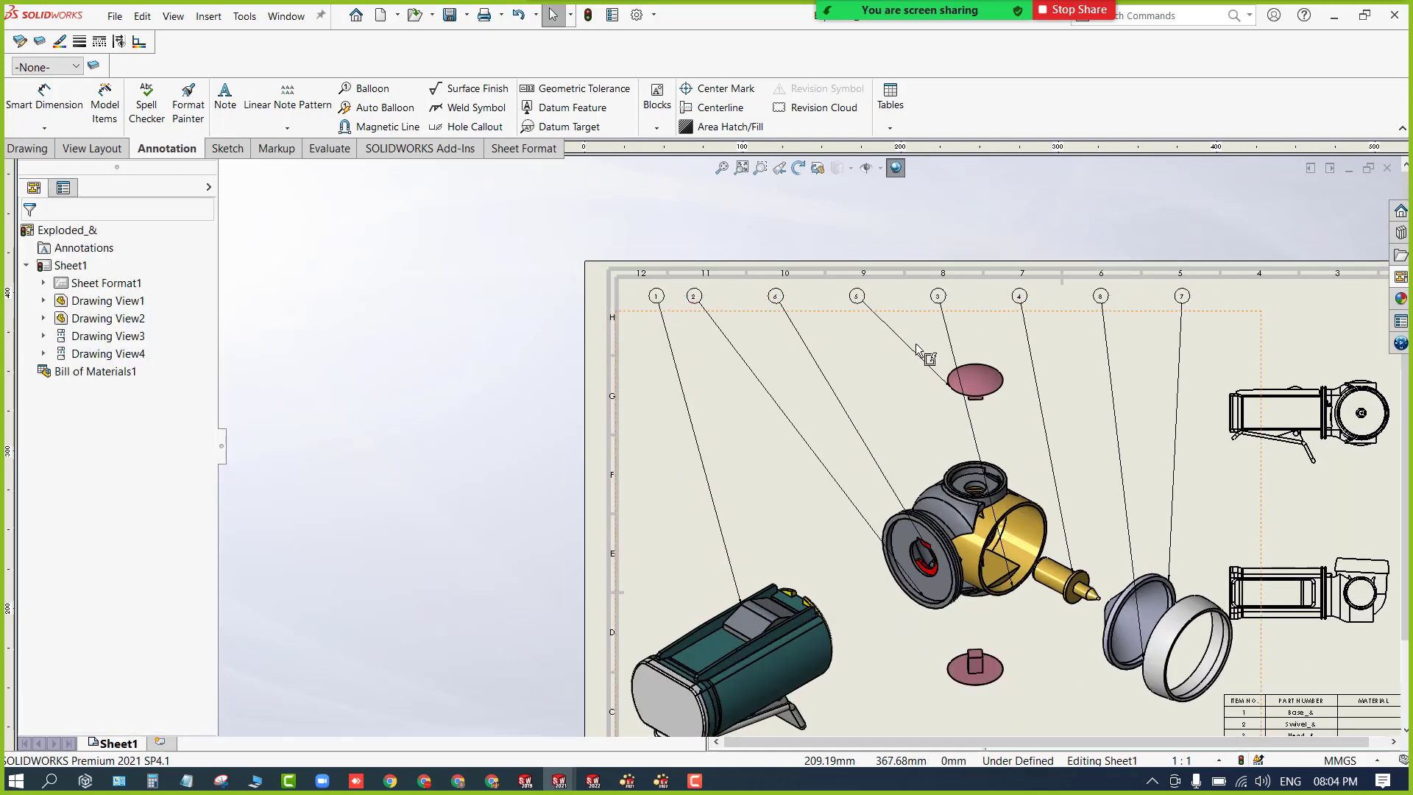
scroll(917, 350, "up", 2)
scroll(1237, 658, "down", 1)
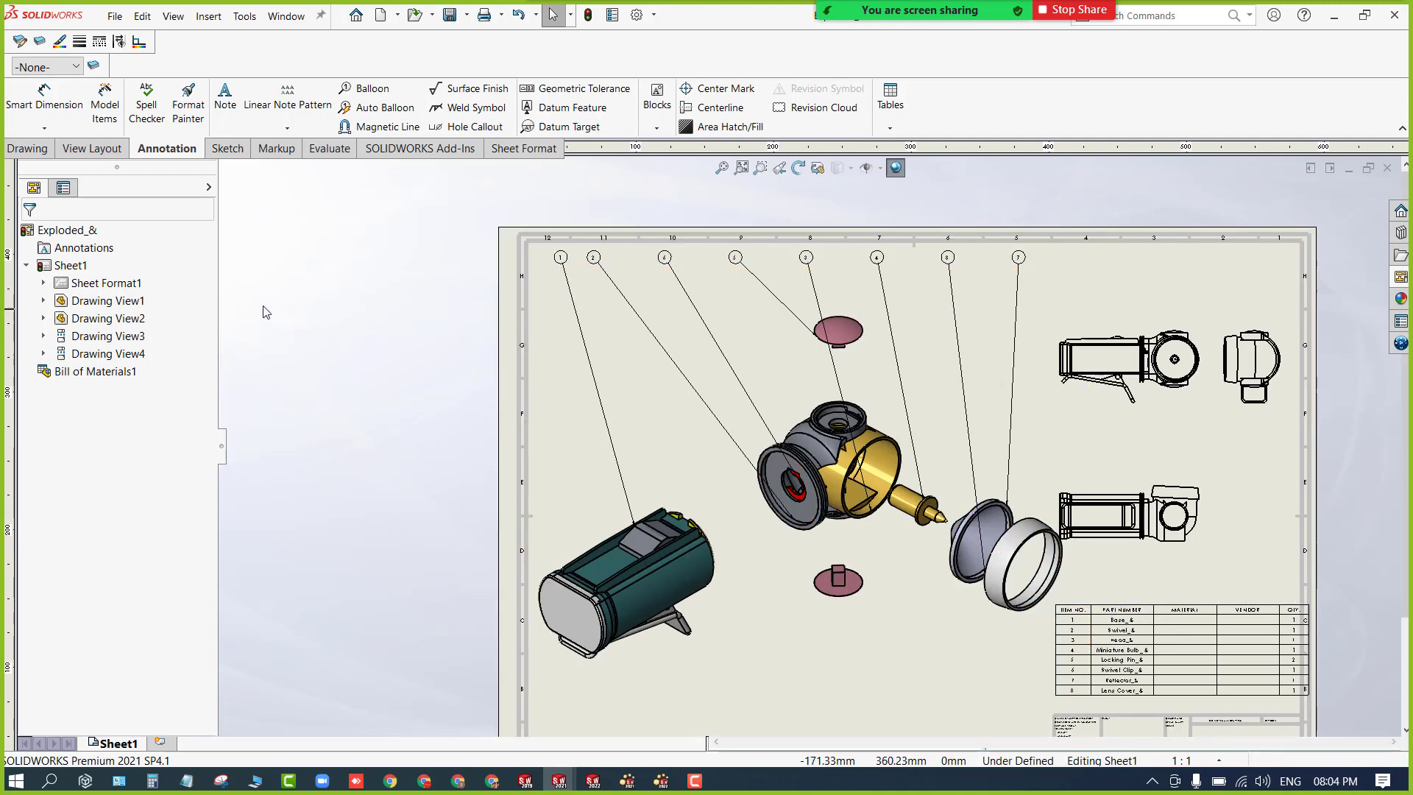
Review the document properties for detailing, bill of materials tables and balloon annotations, leaving the settings unchanged.
left_click(654, 14)
left_click(647, 41)
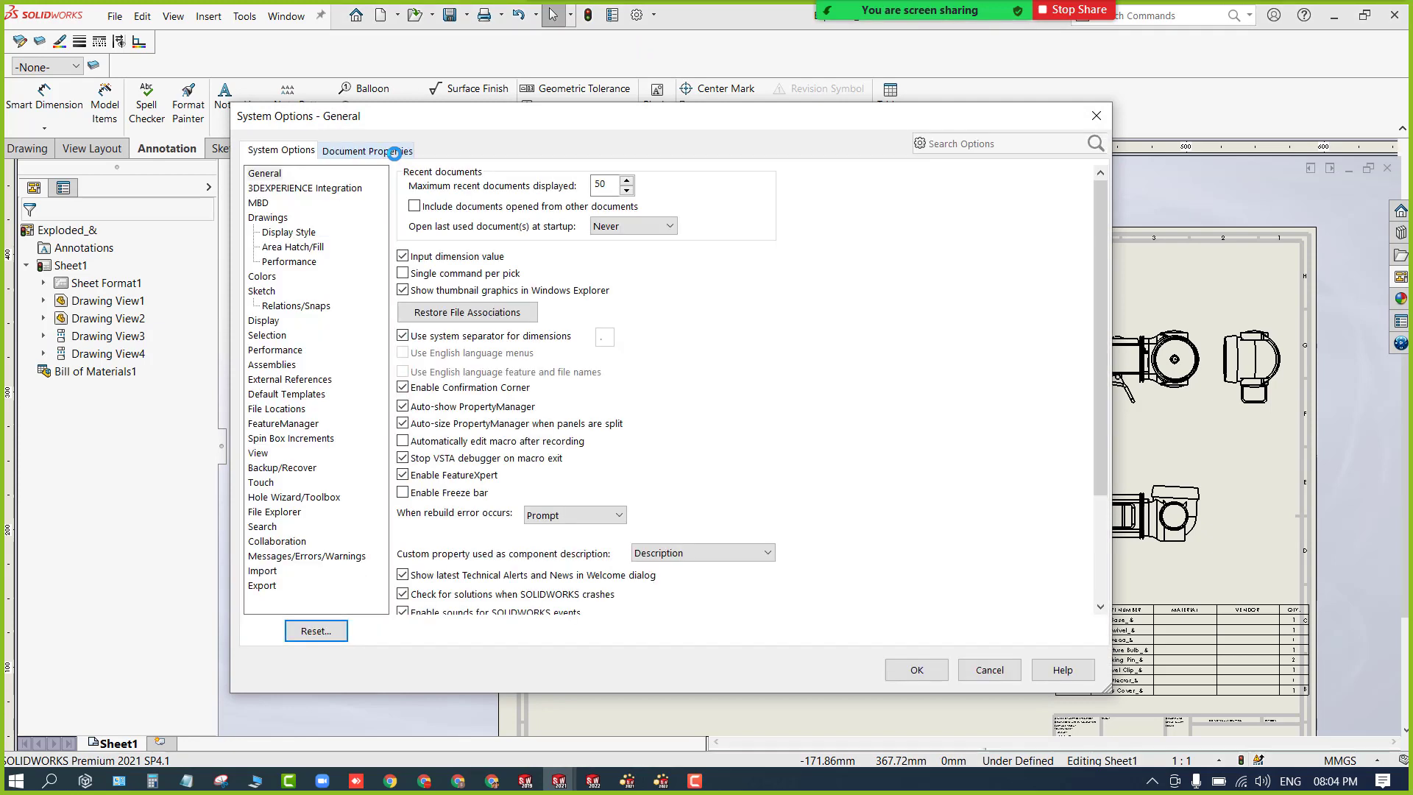
left_click(383, 152)
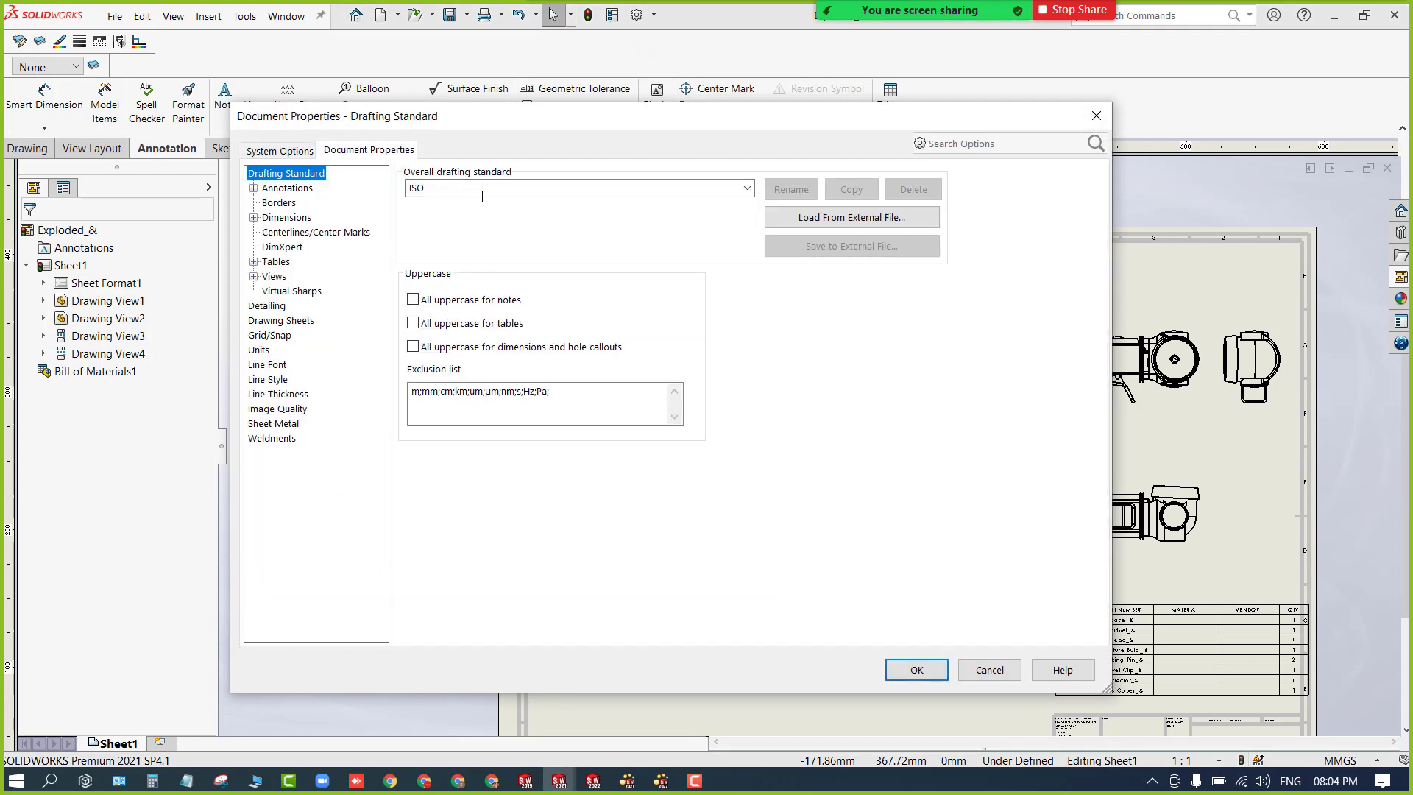
left_click(268, 306)
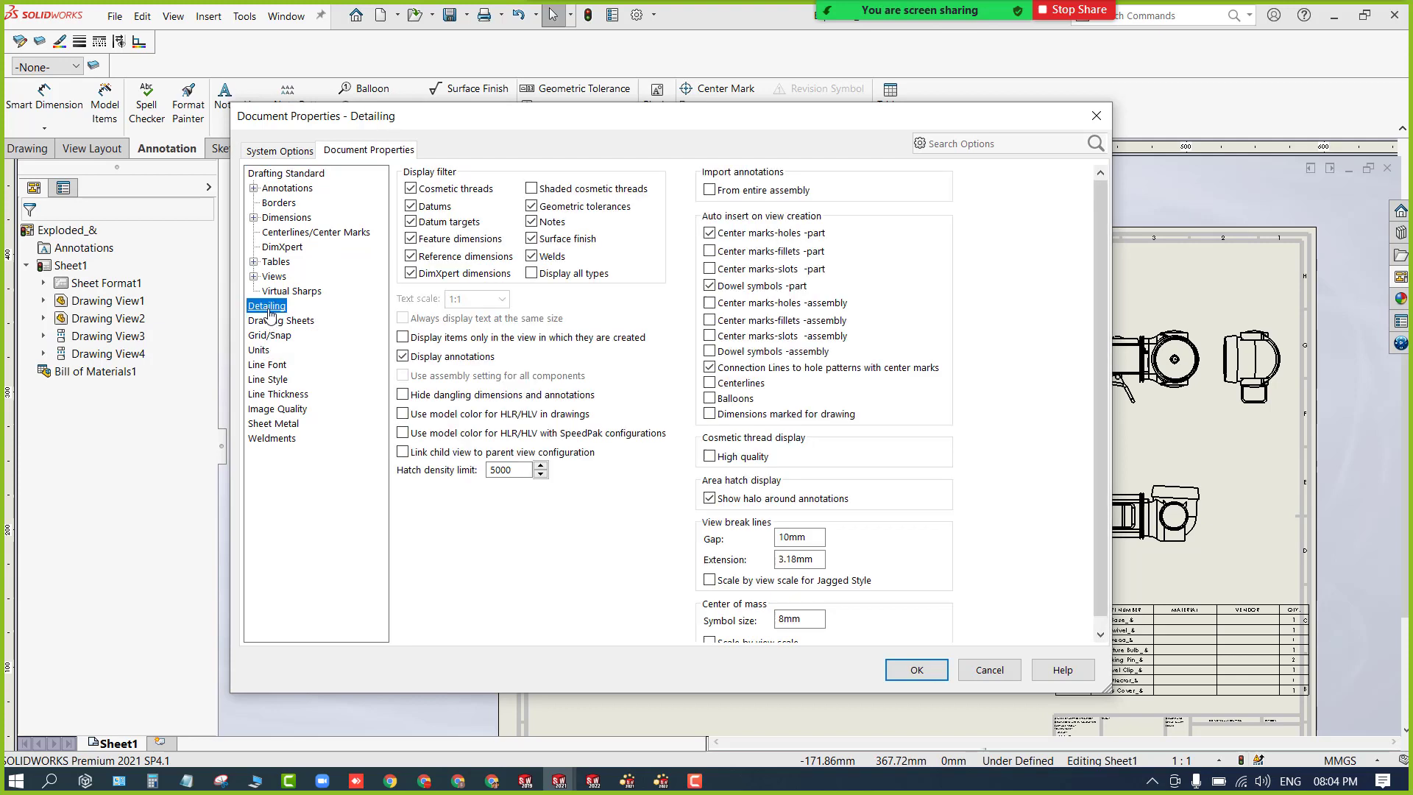
left_click(254, 262)
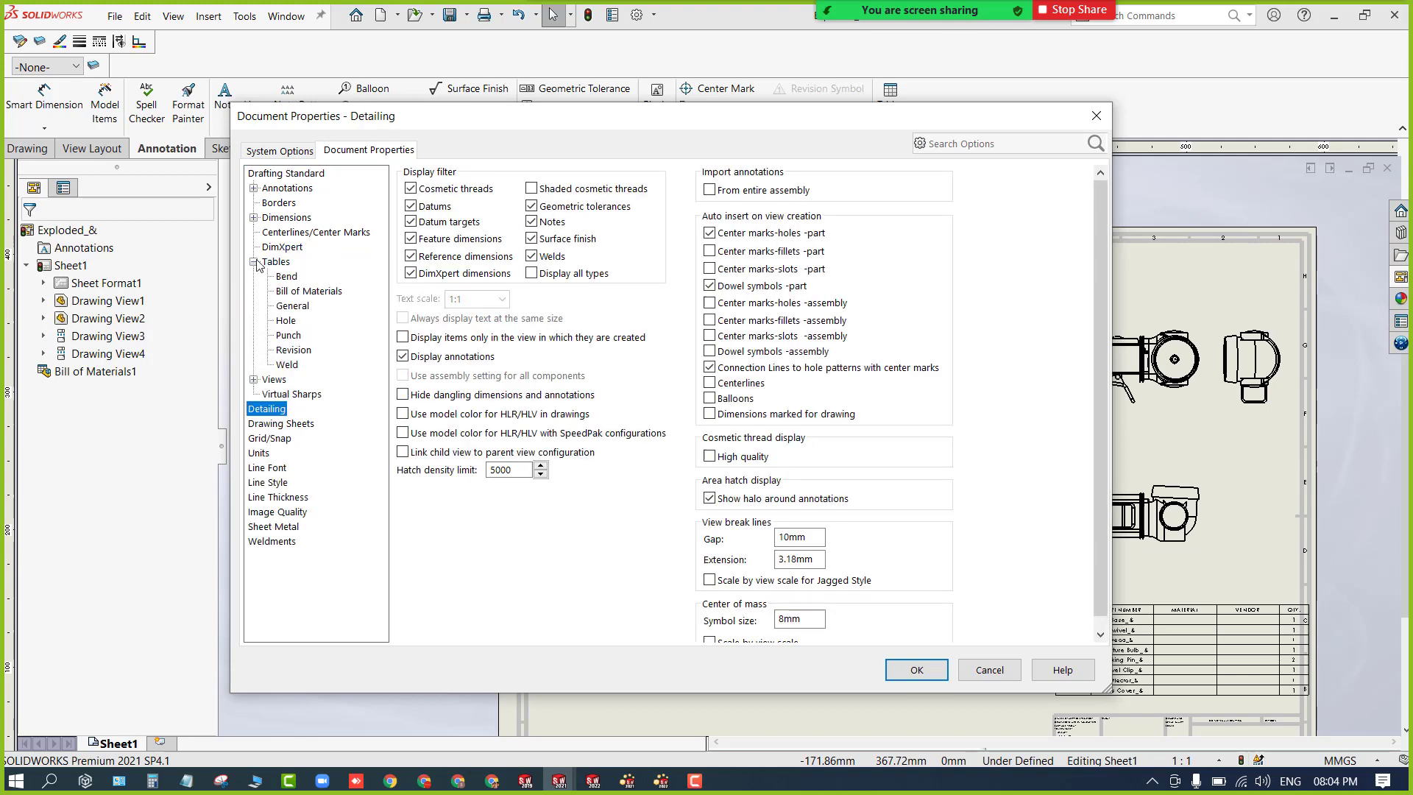
left_click(302, 292)
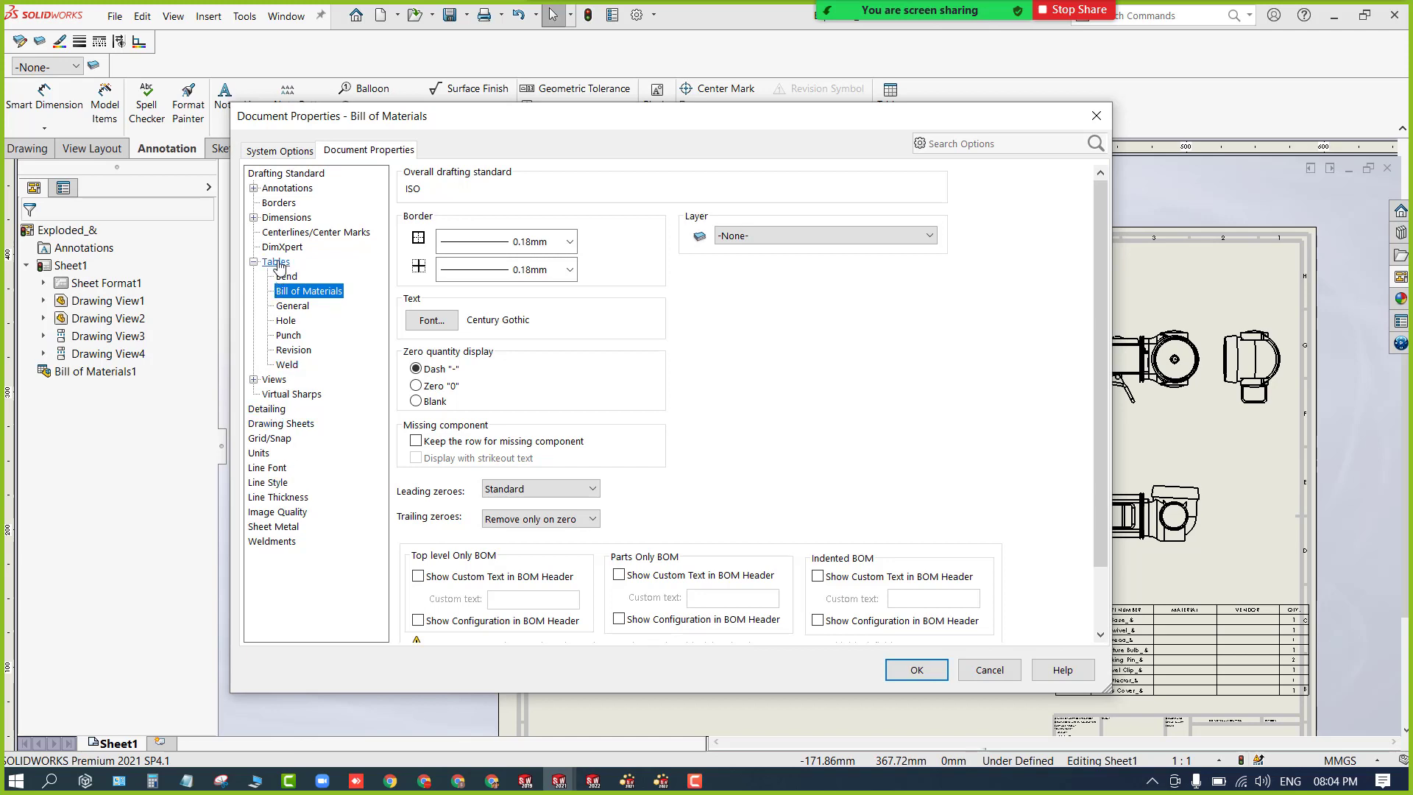
left_click(254, 218)
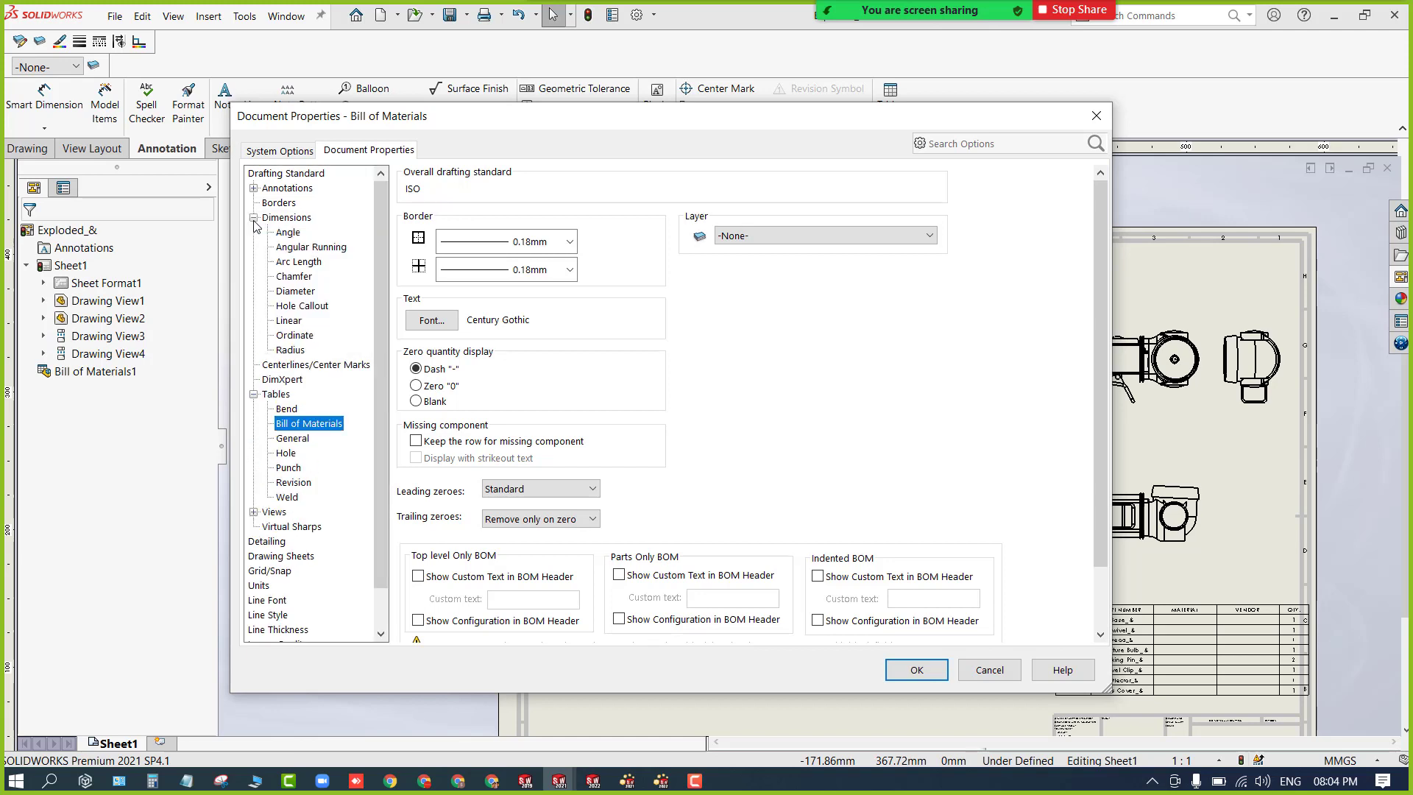
left_click(254, 218)
left_click(254, 188)
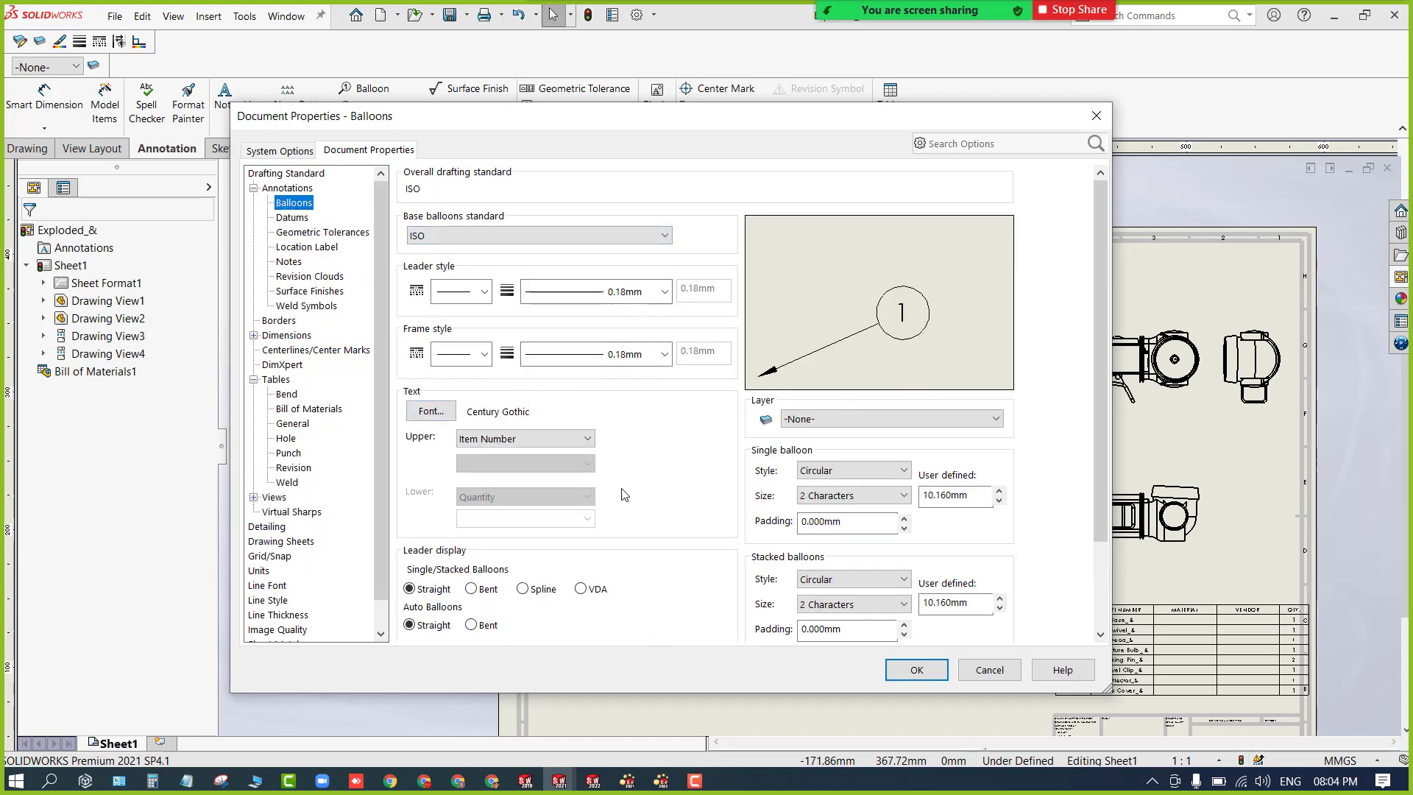
left_click(965, 672)
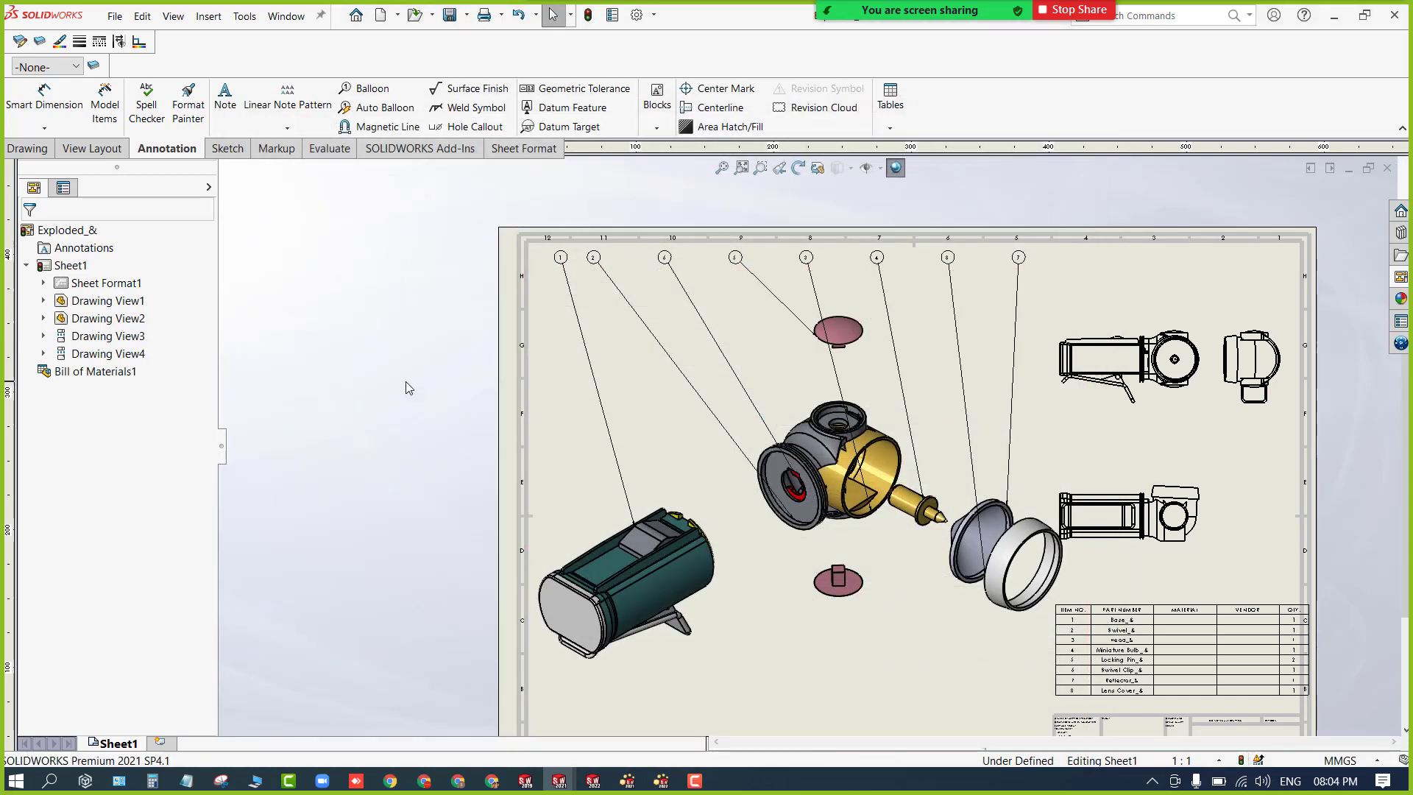
key("f")
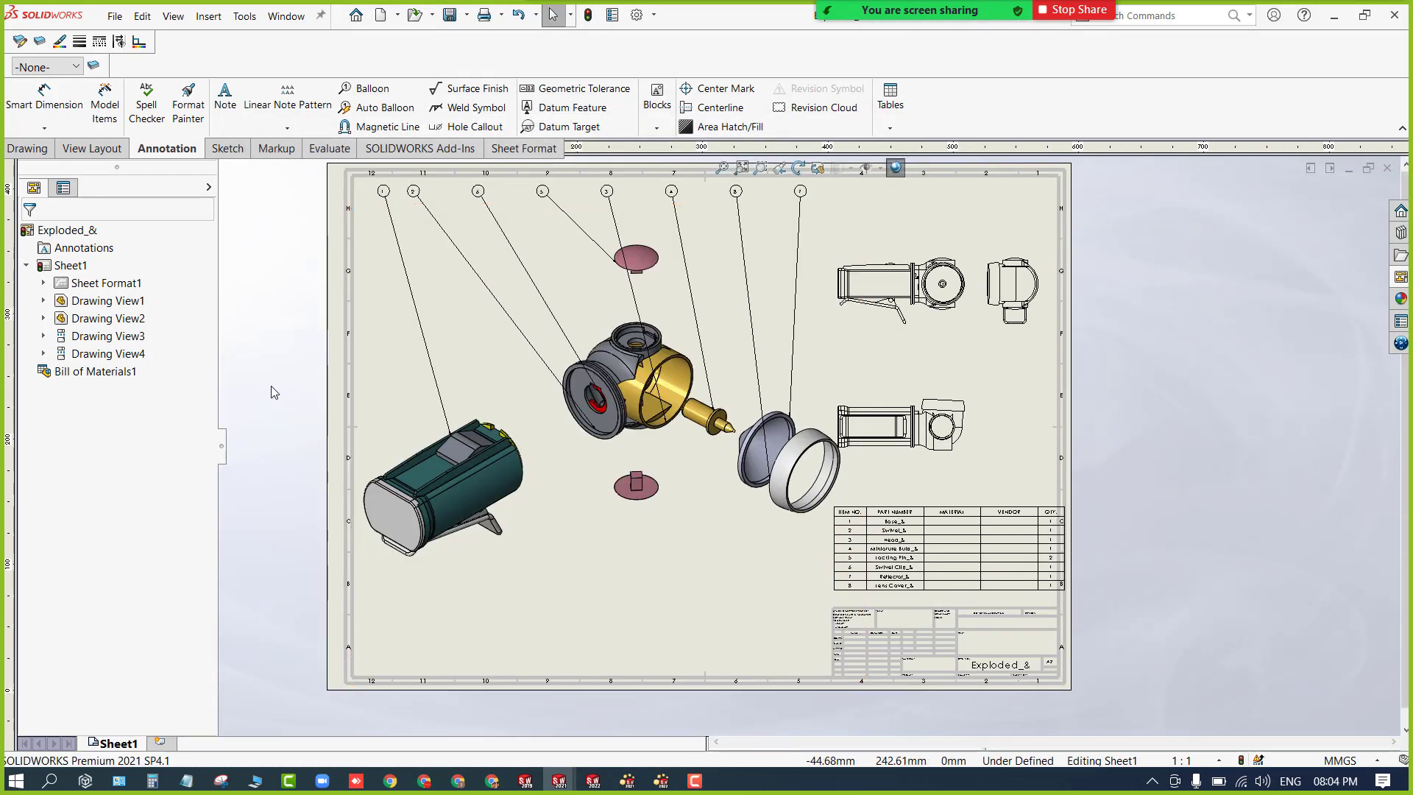
scroll(271, 386, "up", 1)
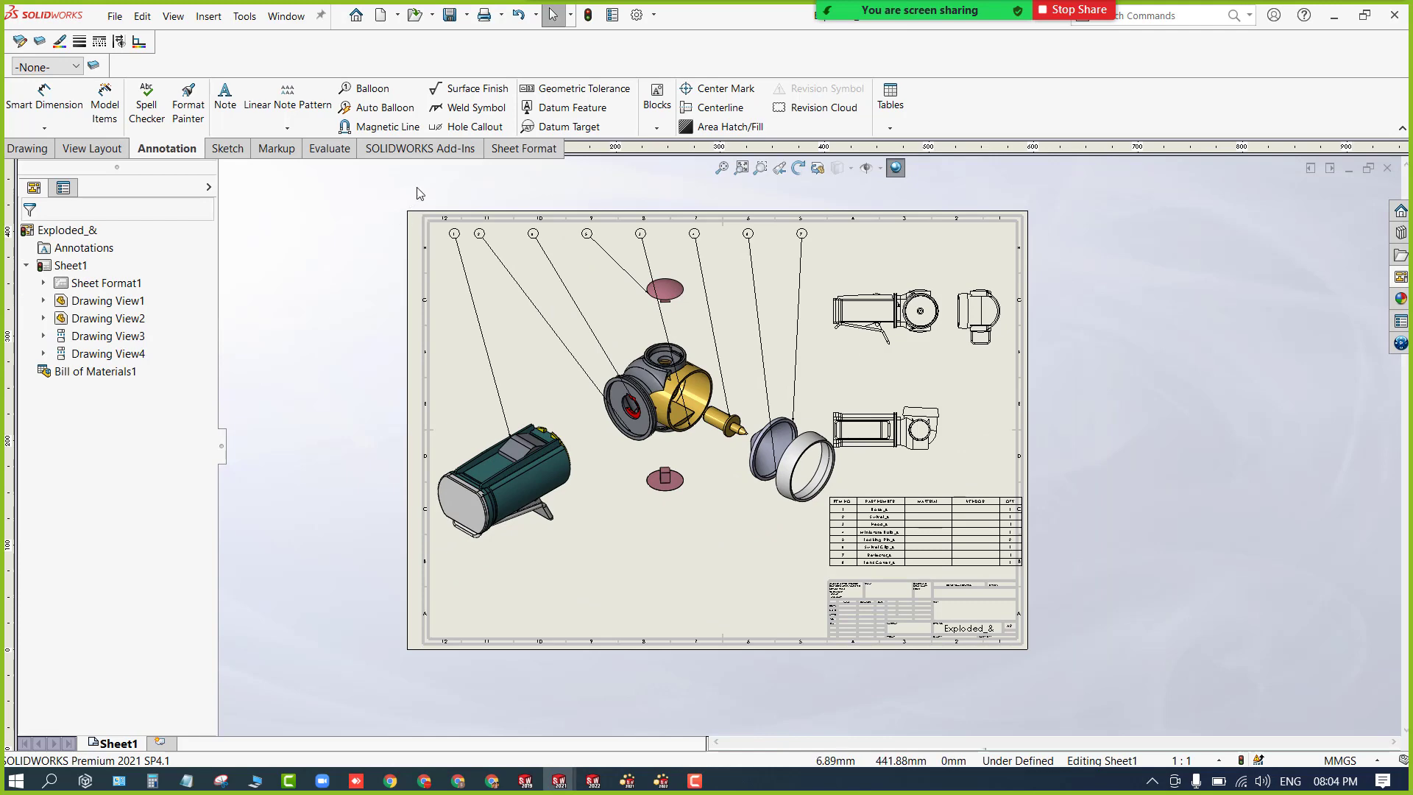
scroll(550, 206, "down", 1)
scroll(550, 207, "up", 1)
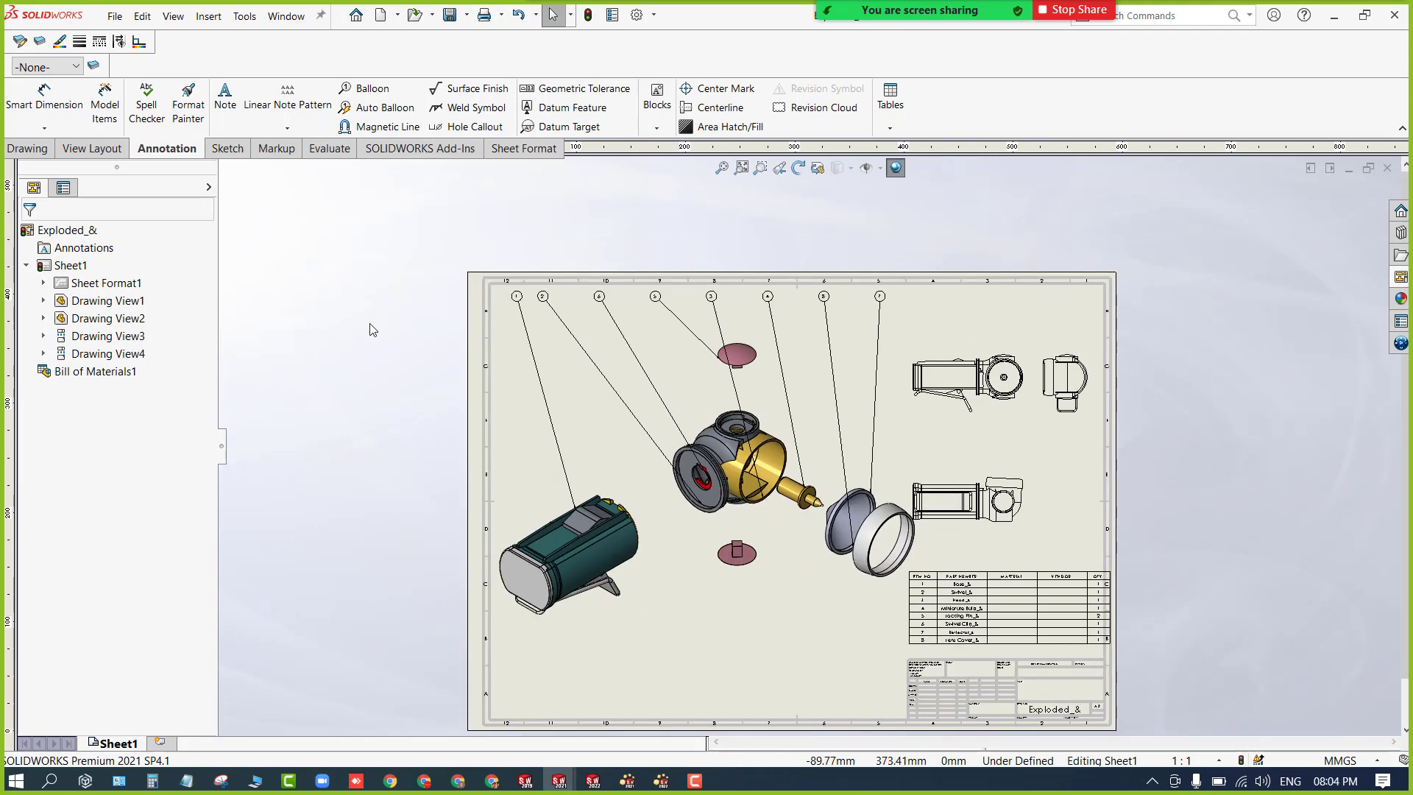
key("f")
key("z")
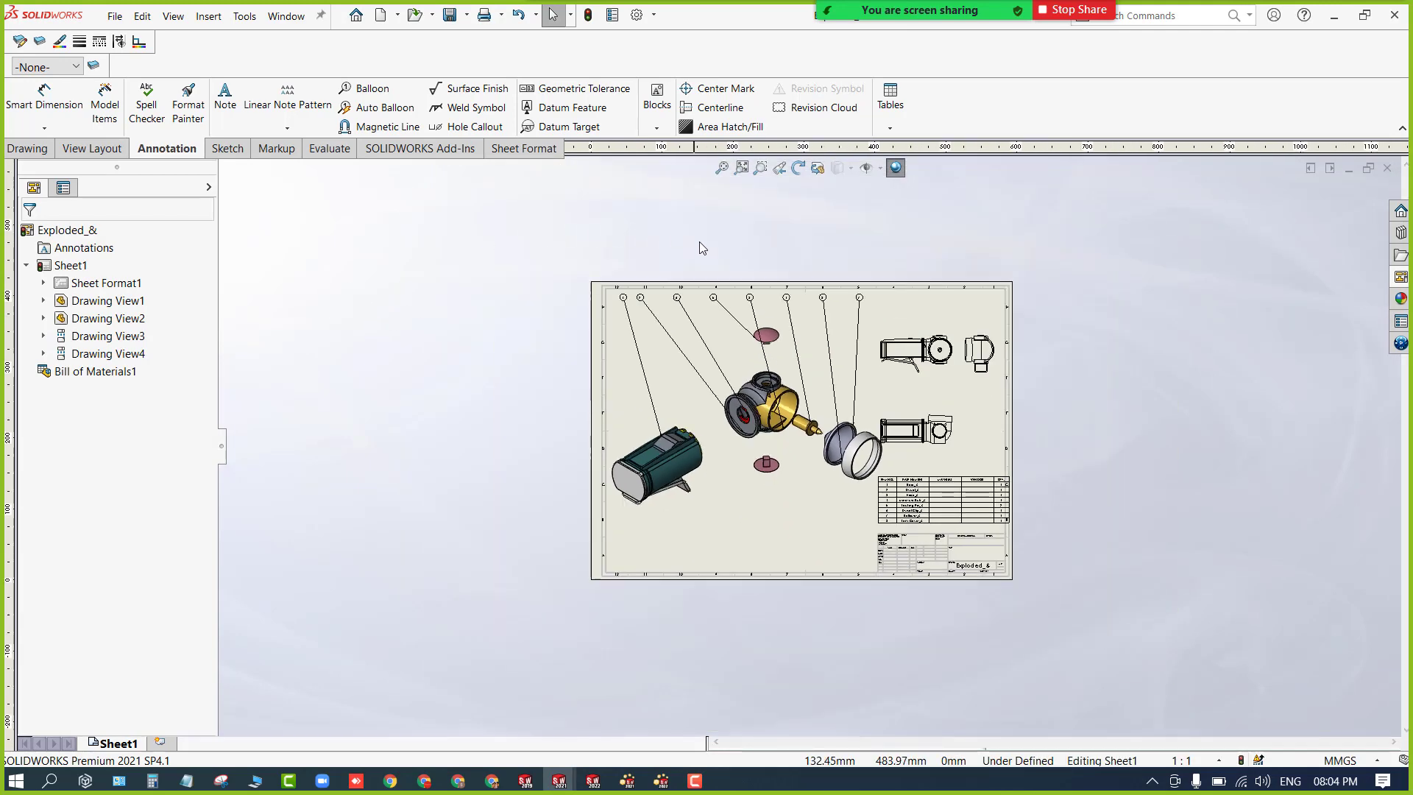
Relocate balloons 1 and 2 from the upper row to the empty area below the exploded view.
scroll(738, 375, "down", 3)
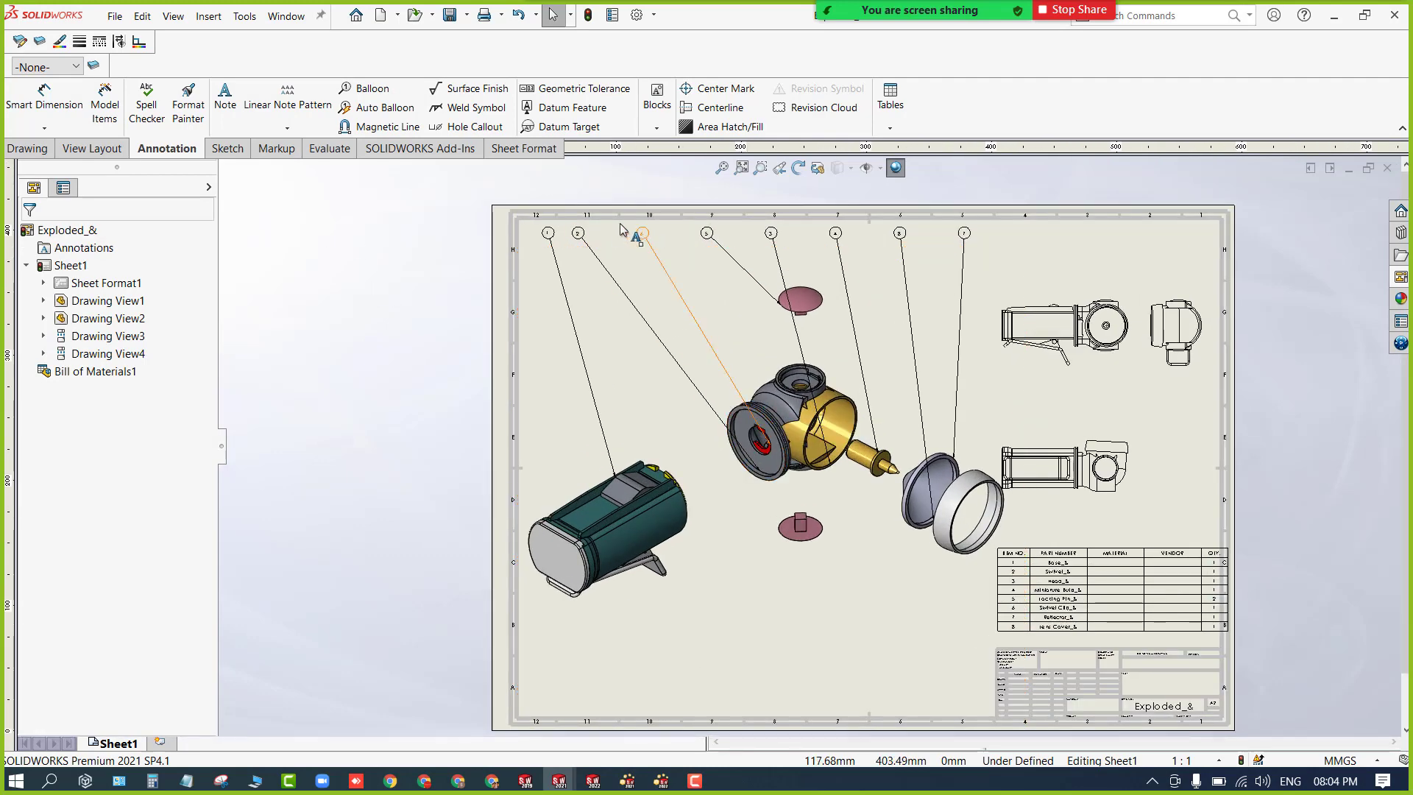
left_click_drag(549, 233, 680, 660)
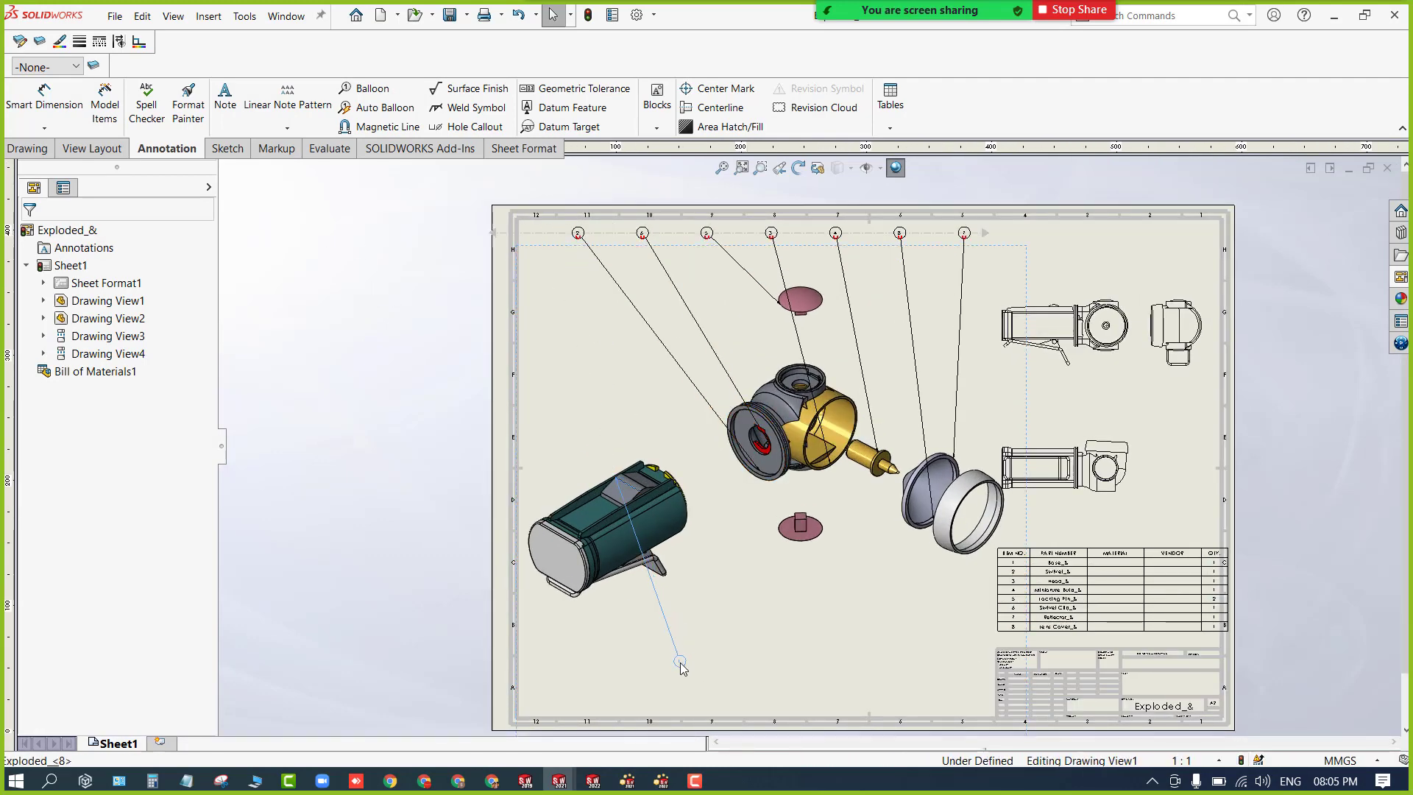
left_click_drag(578, 234, 760, 663)
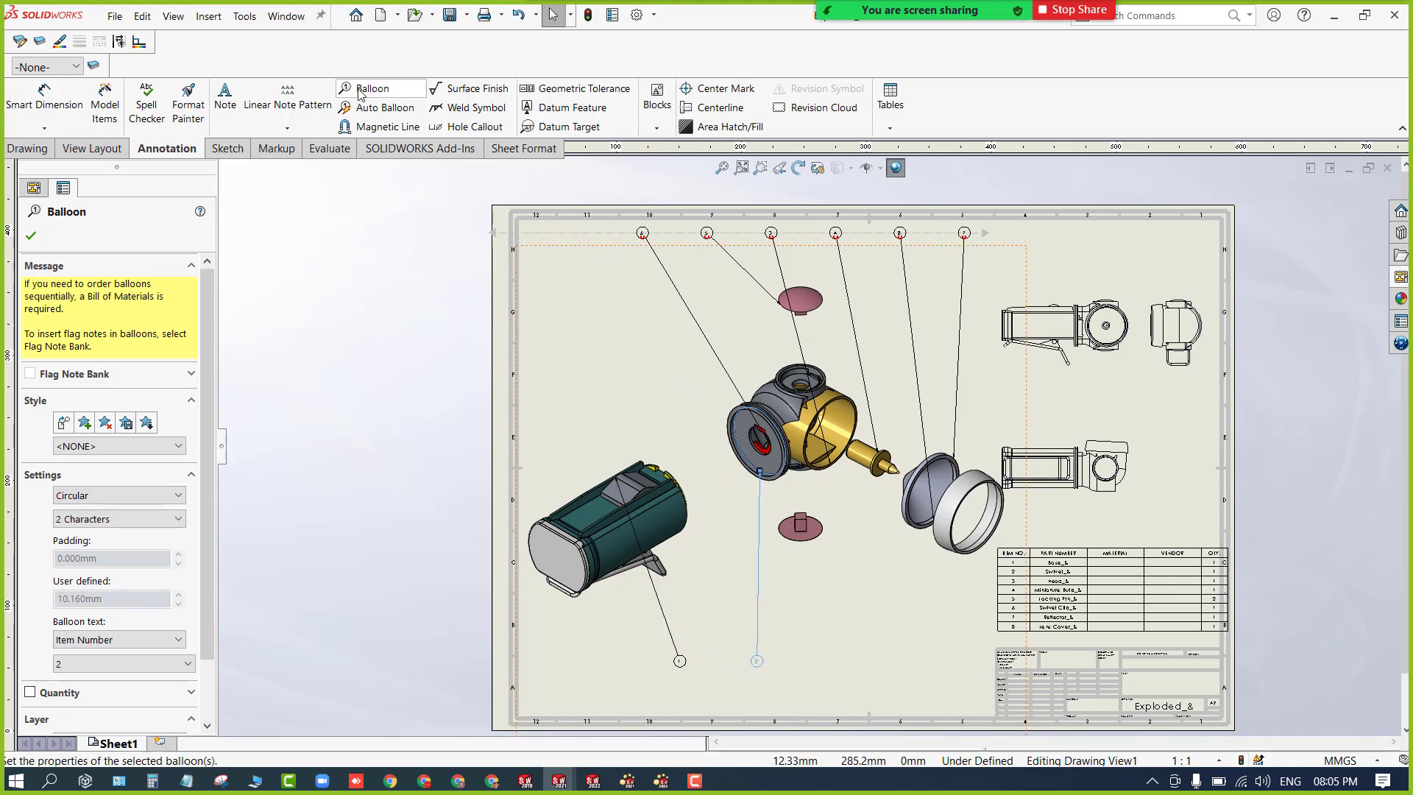
Draw a nearly horizontal magnetic line about 178 mm long with equal spacing just below balloons 1 and 2.
left_click(381, 128)
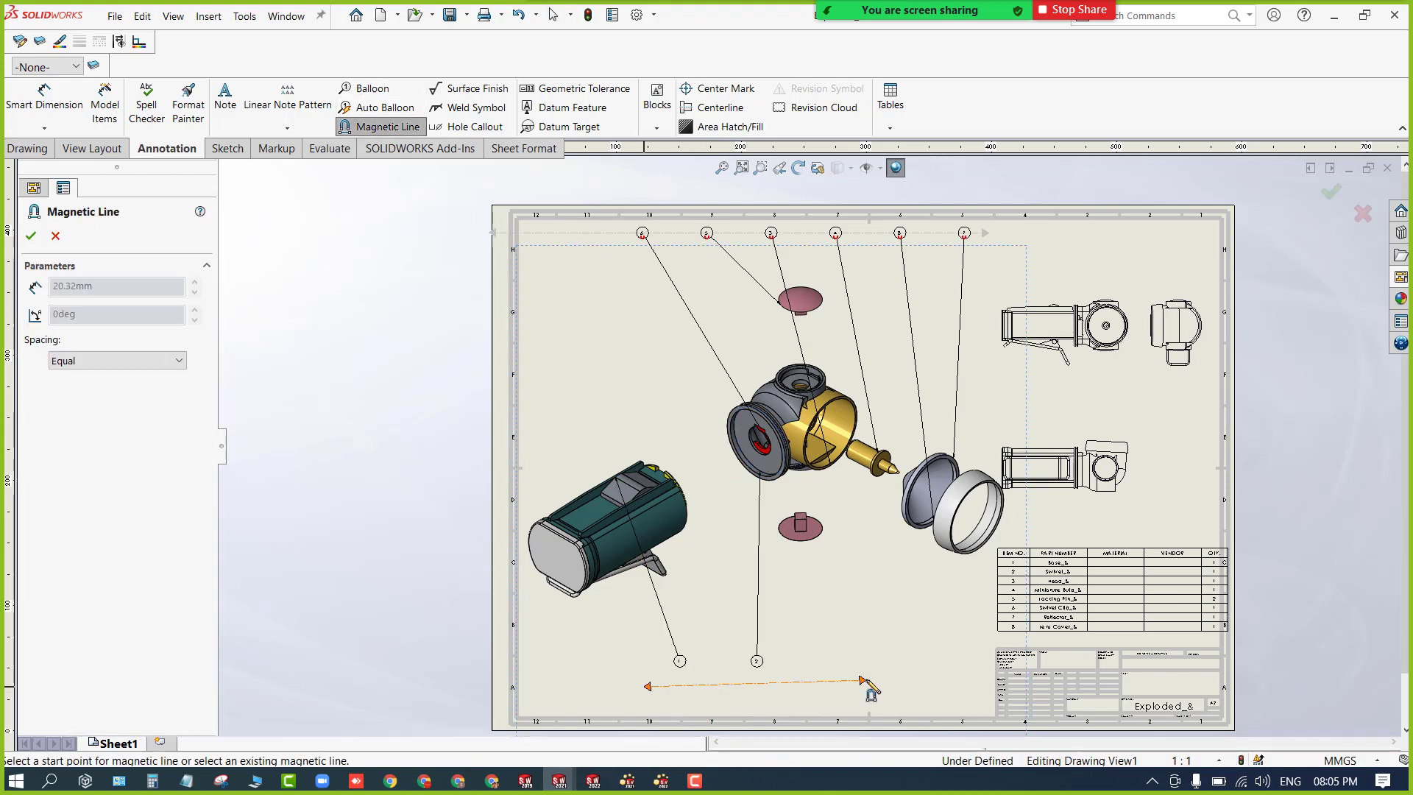
left_click_drag(647, 687, 860, 695)
key("Escape")
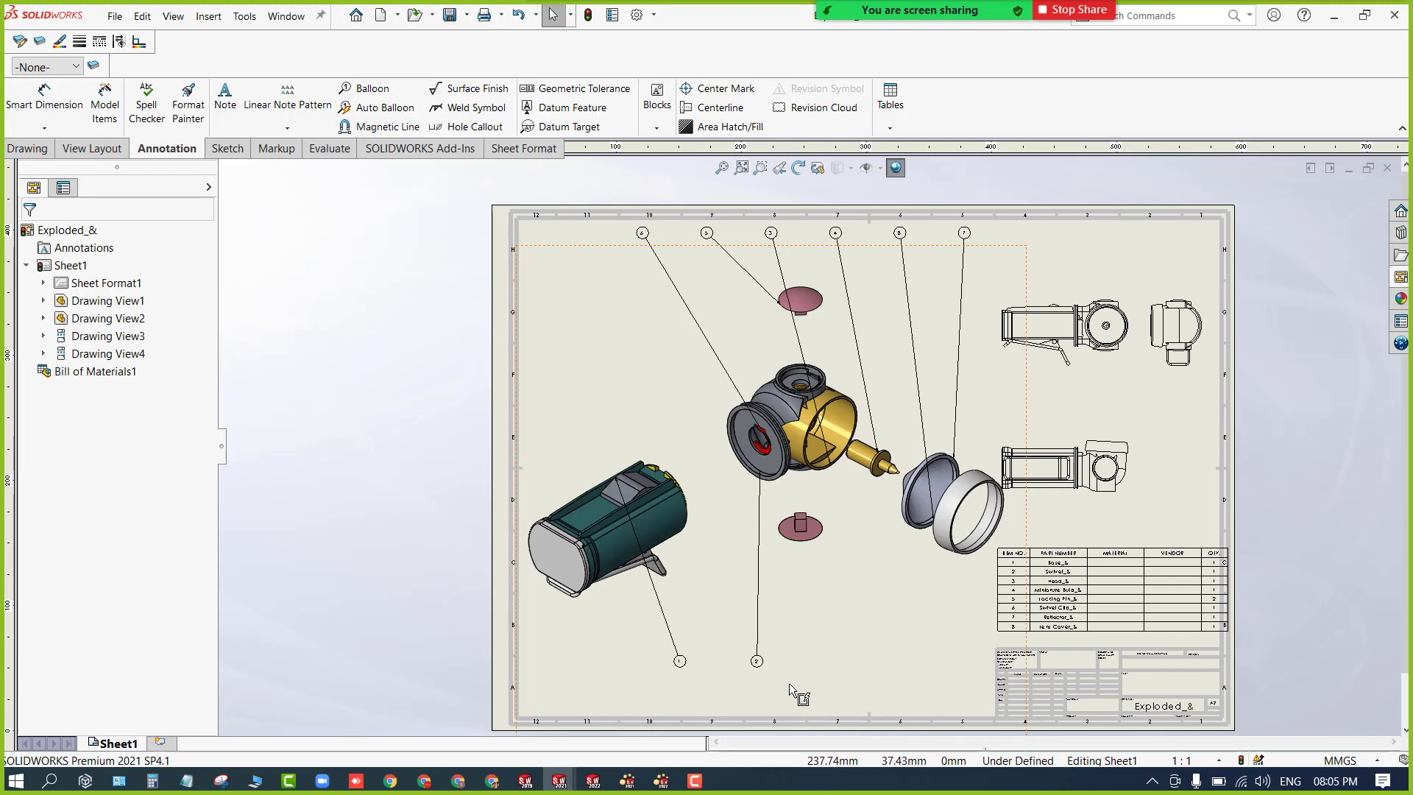
left_click(792, 684)
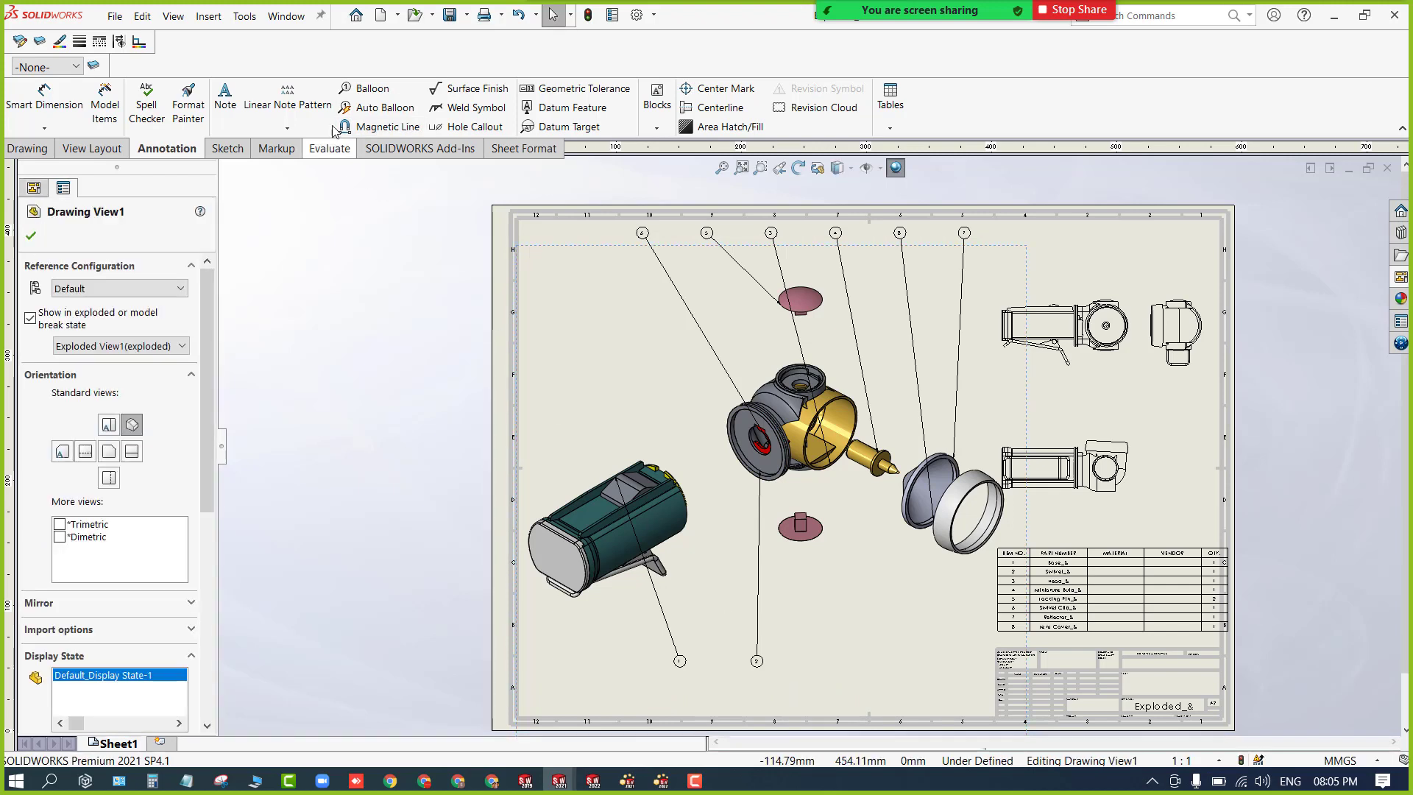
left_click(370, 130)
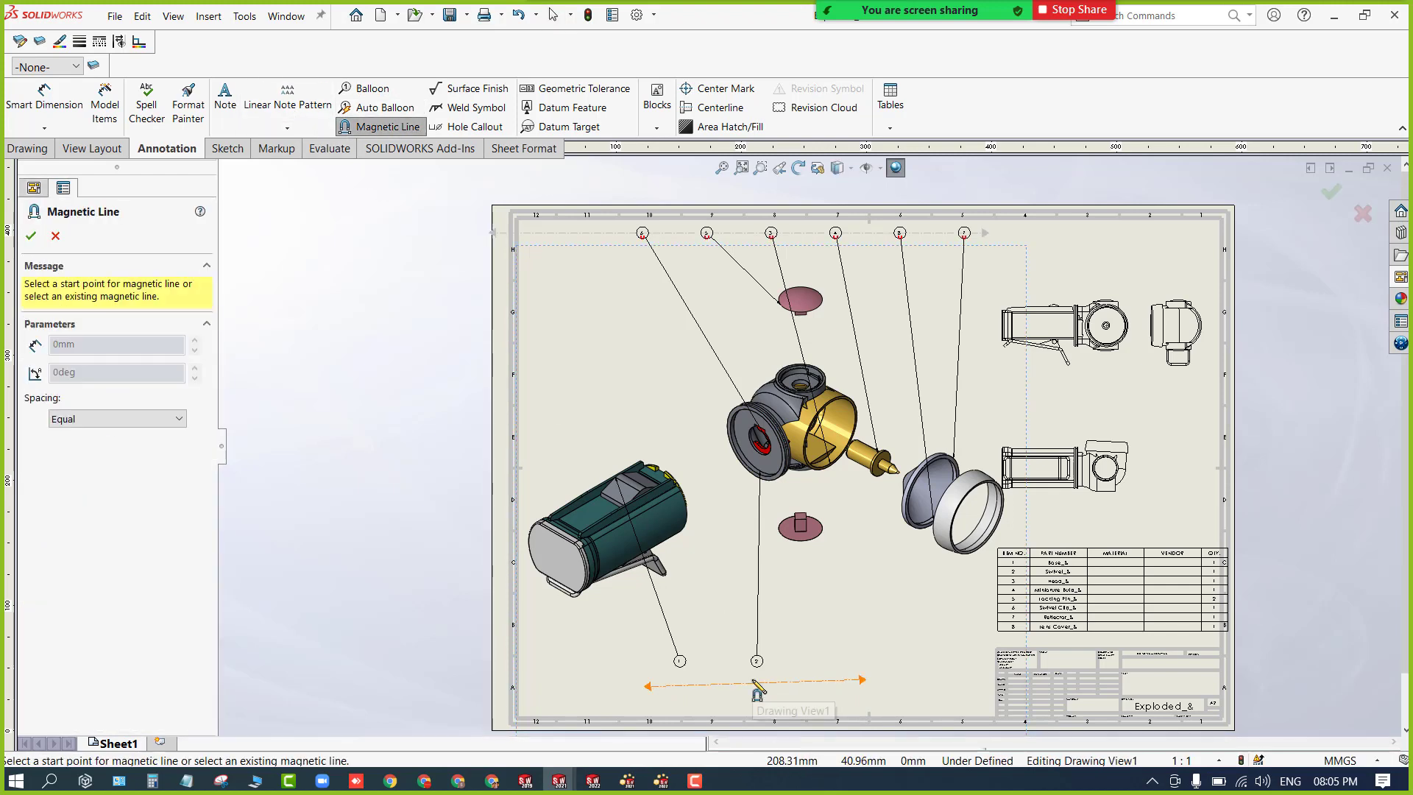
key("Escape")
key("Escape")
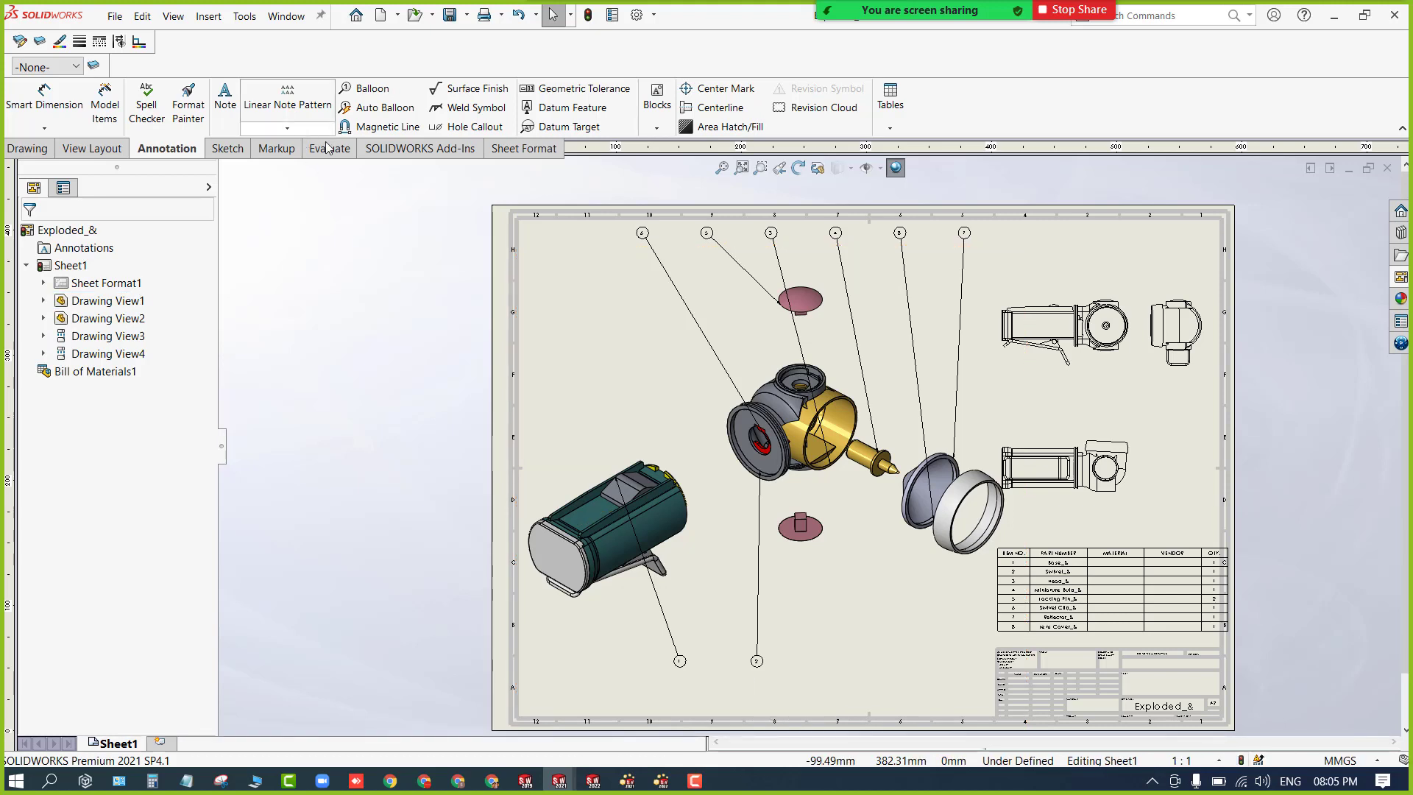
Move the lower magnetic line up onto balloons 1 and 2 so that both attach to it.
left_click(365, 129)
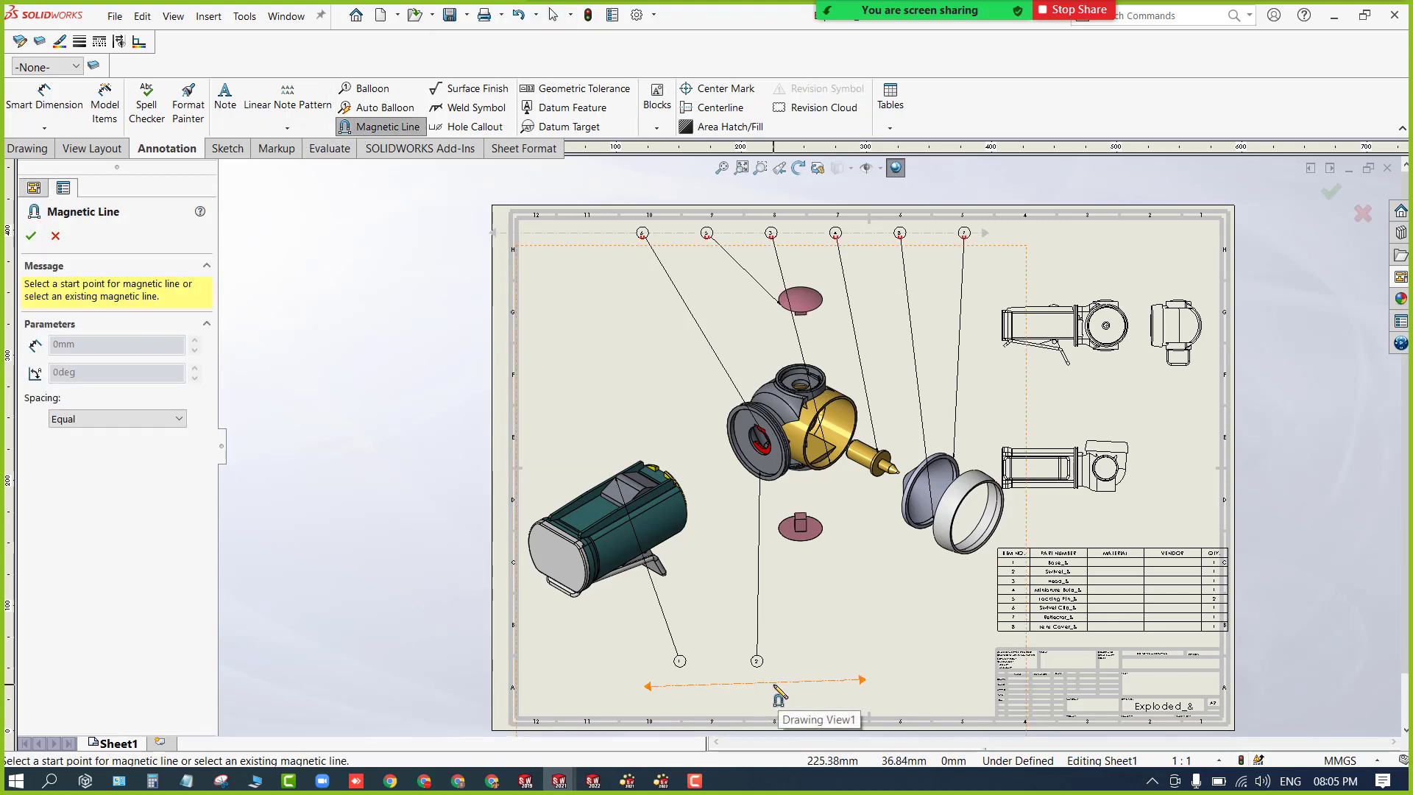
left_click(775, 670)
left_click_drag(775, 670, 776, 653)
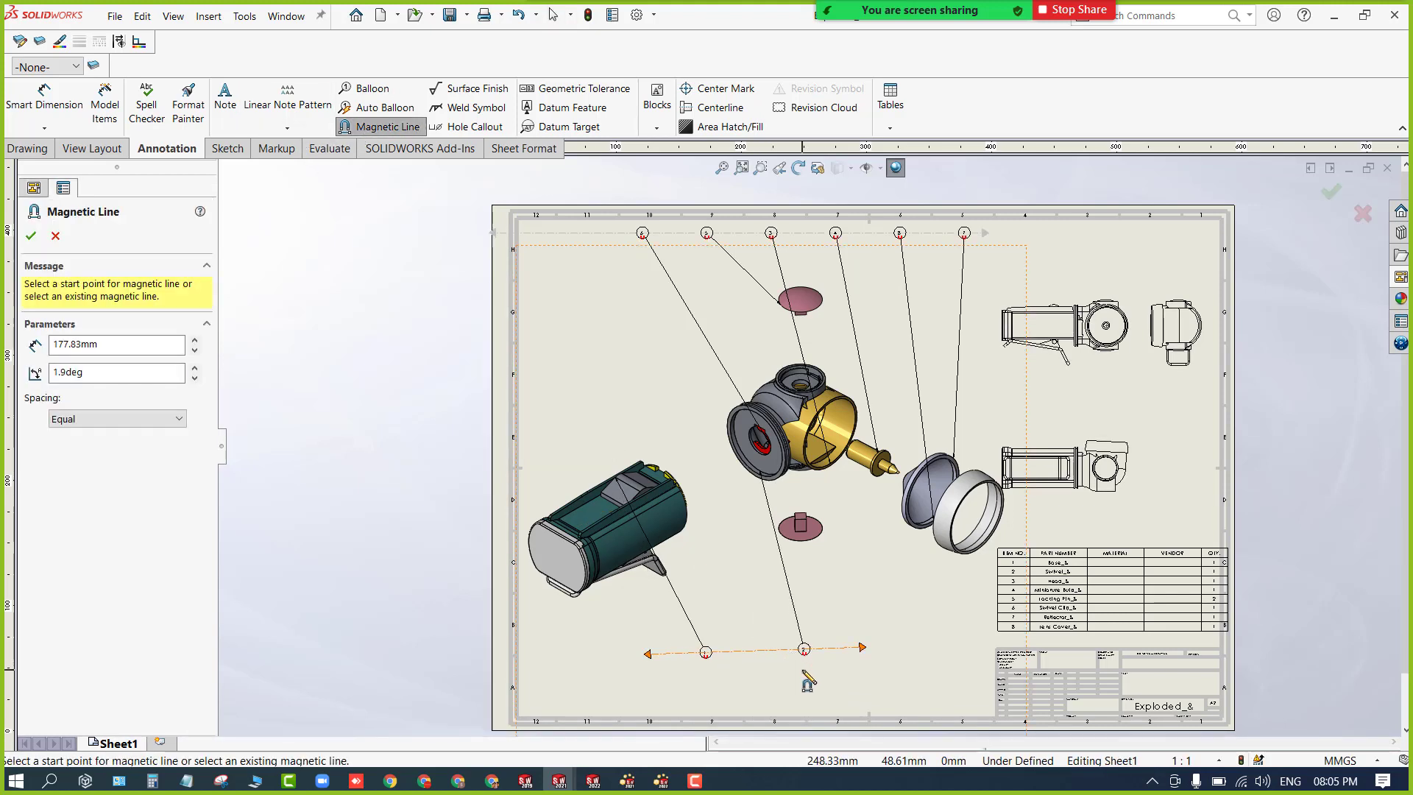
key("Escape")
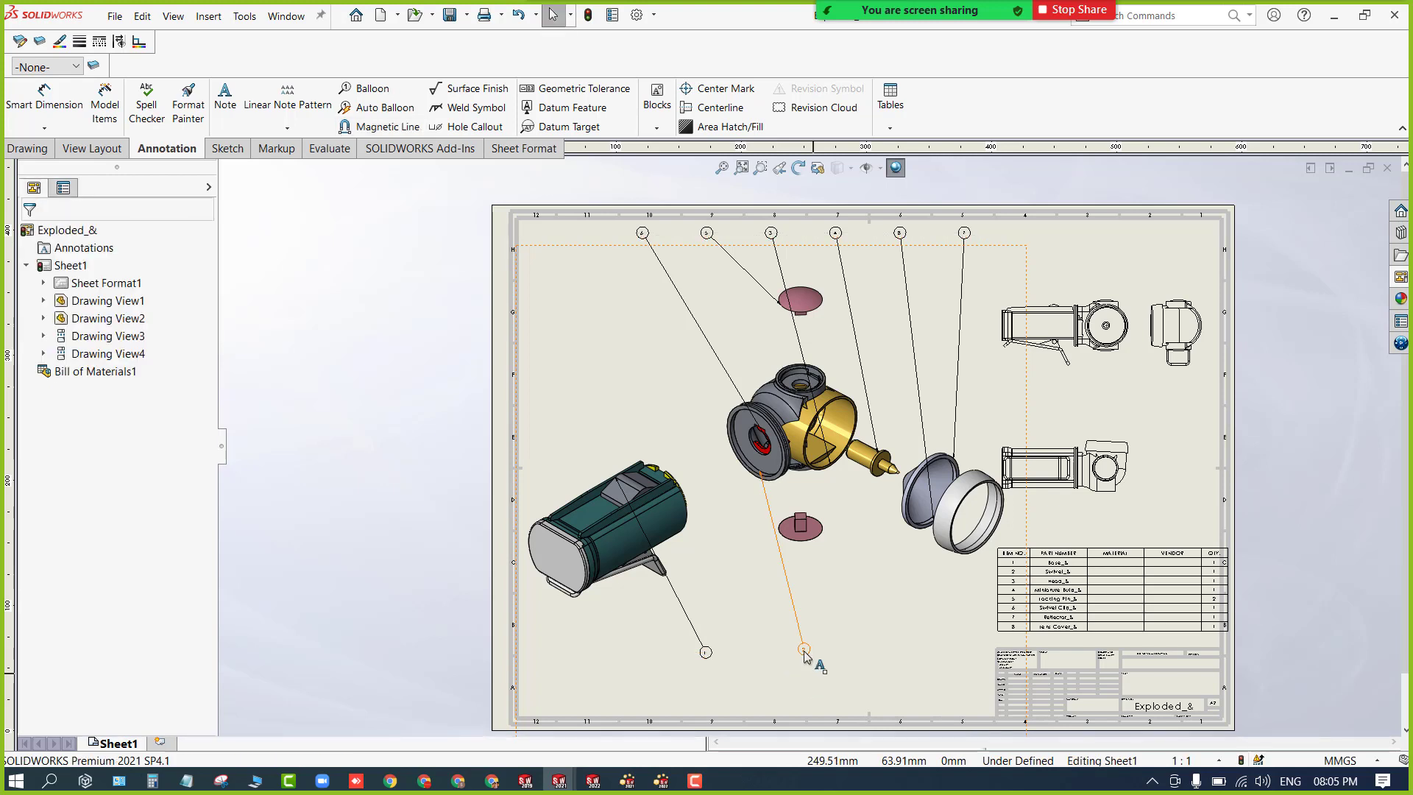
Reposition both ends of the lower magnetic line so it slopes at about 13.4 degrees with a length of about 168 mm.
left_click(805, 649)
mouse_move(862, 647)
left_mouse_down()
mouse_move(864, 621)
mouse_move(863, 634)
left_mouse_up()
left_click_drag(653, 640, 664, 683)
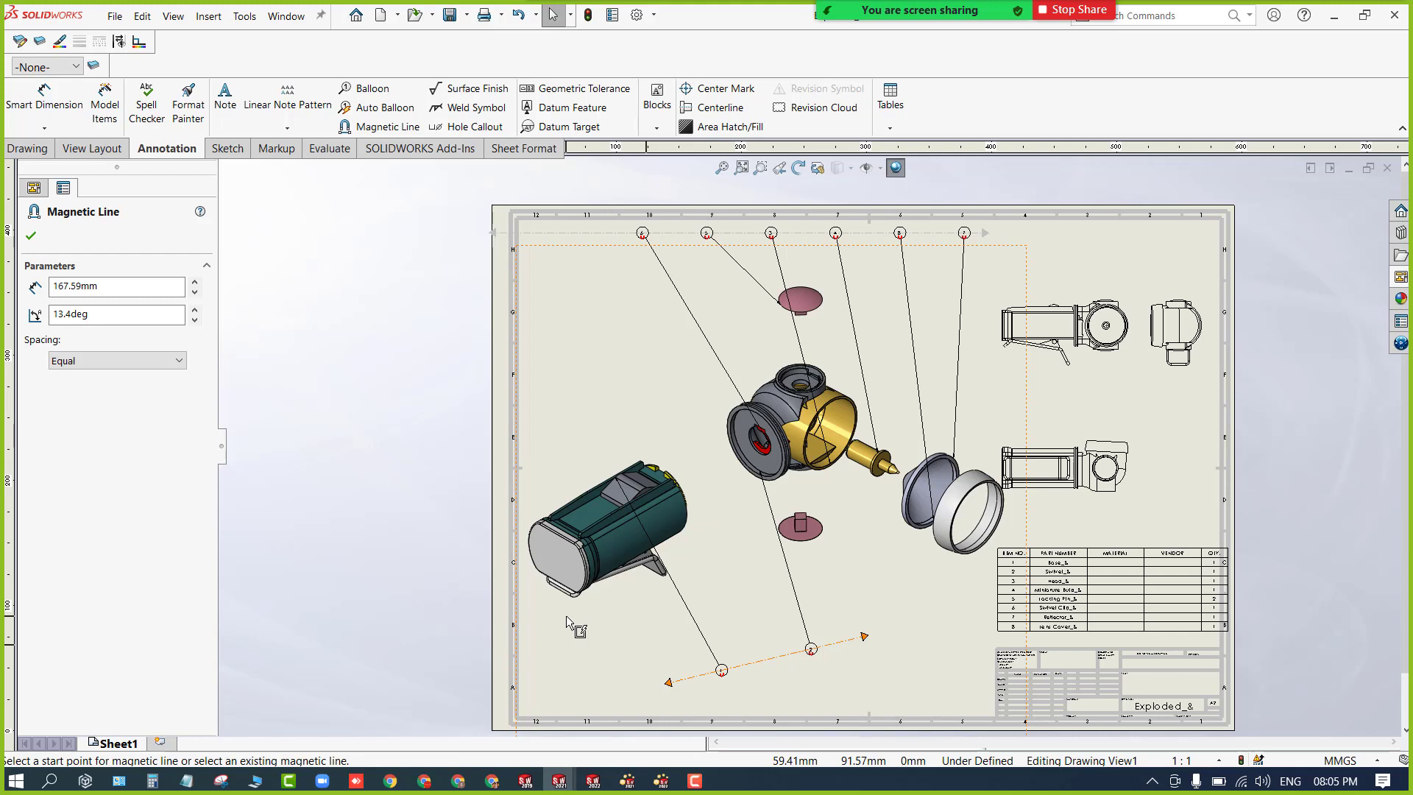
key("Escape")
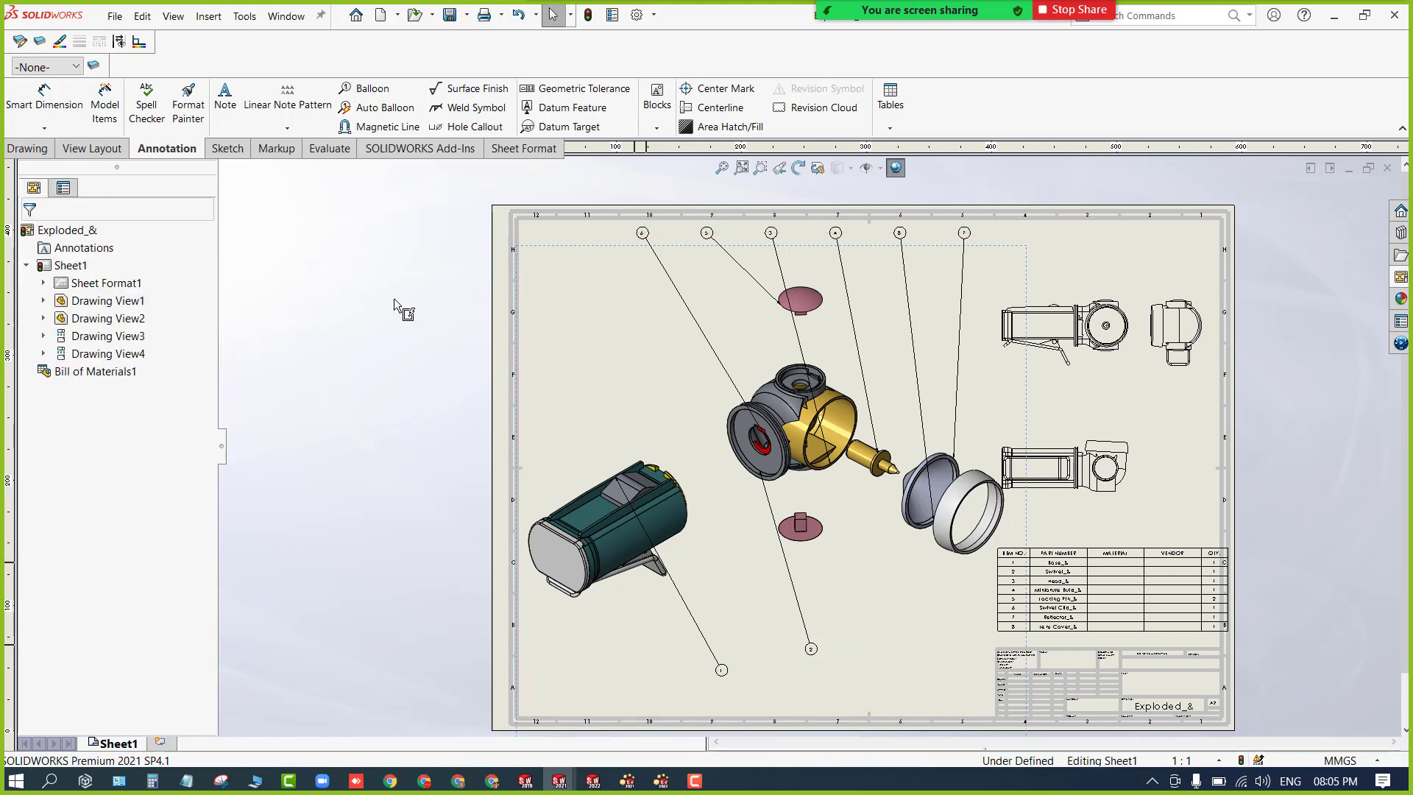
Close the flashlight drawing and the Exploded_& assembly, discarding the changes in both.
left_click(1387, 167)
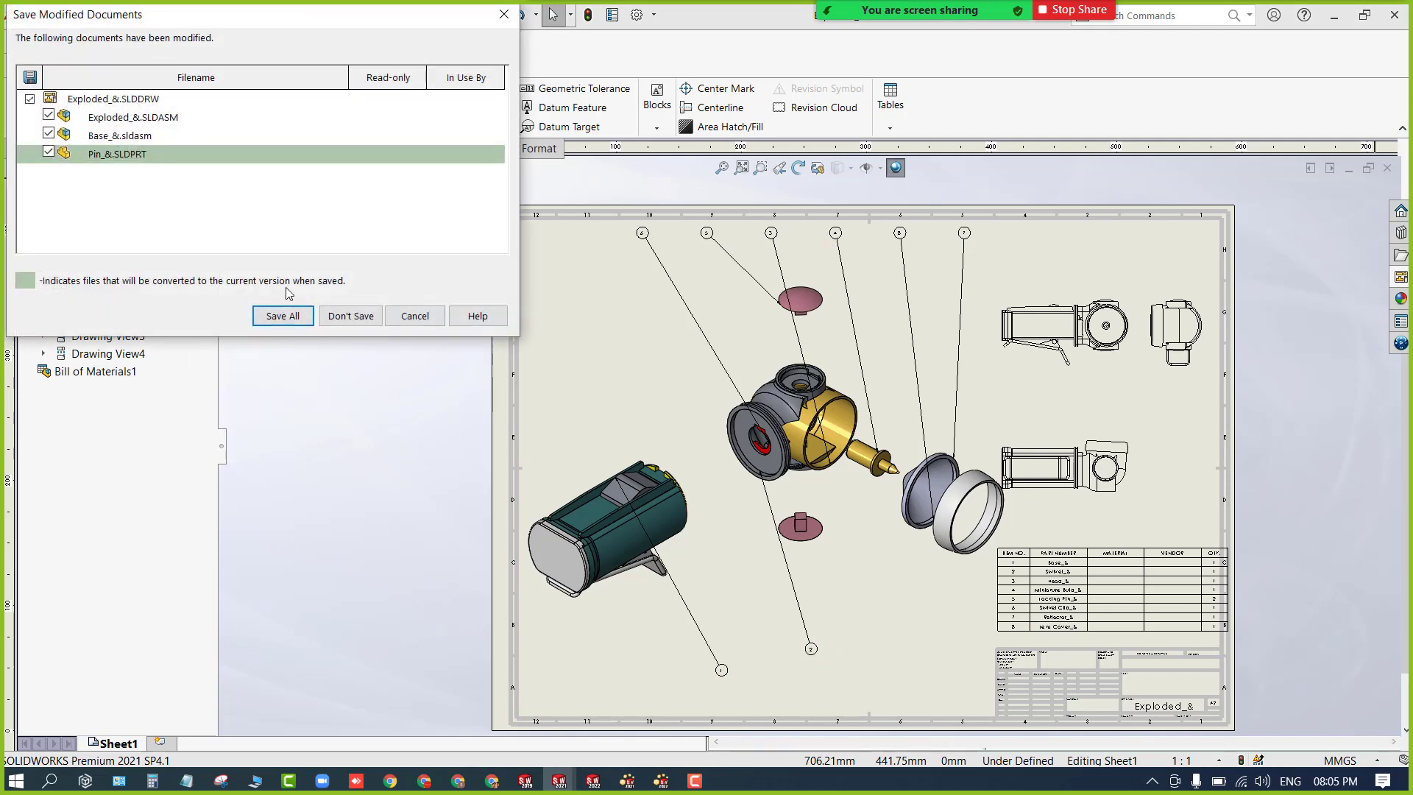
left_click(352, 316)
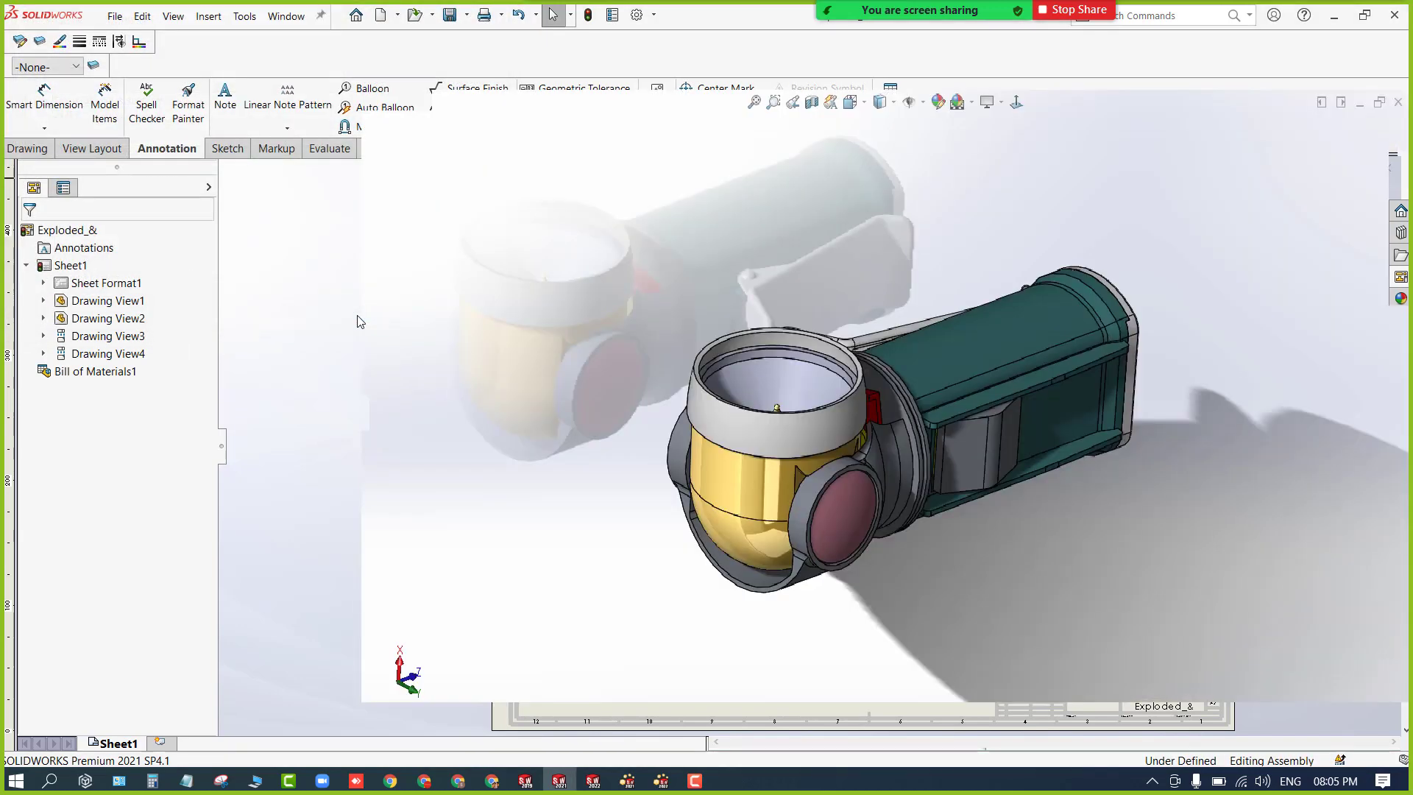
left_click(1399, 103)
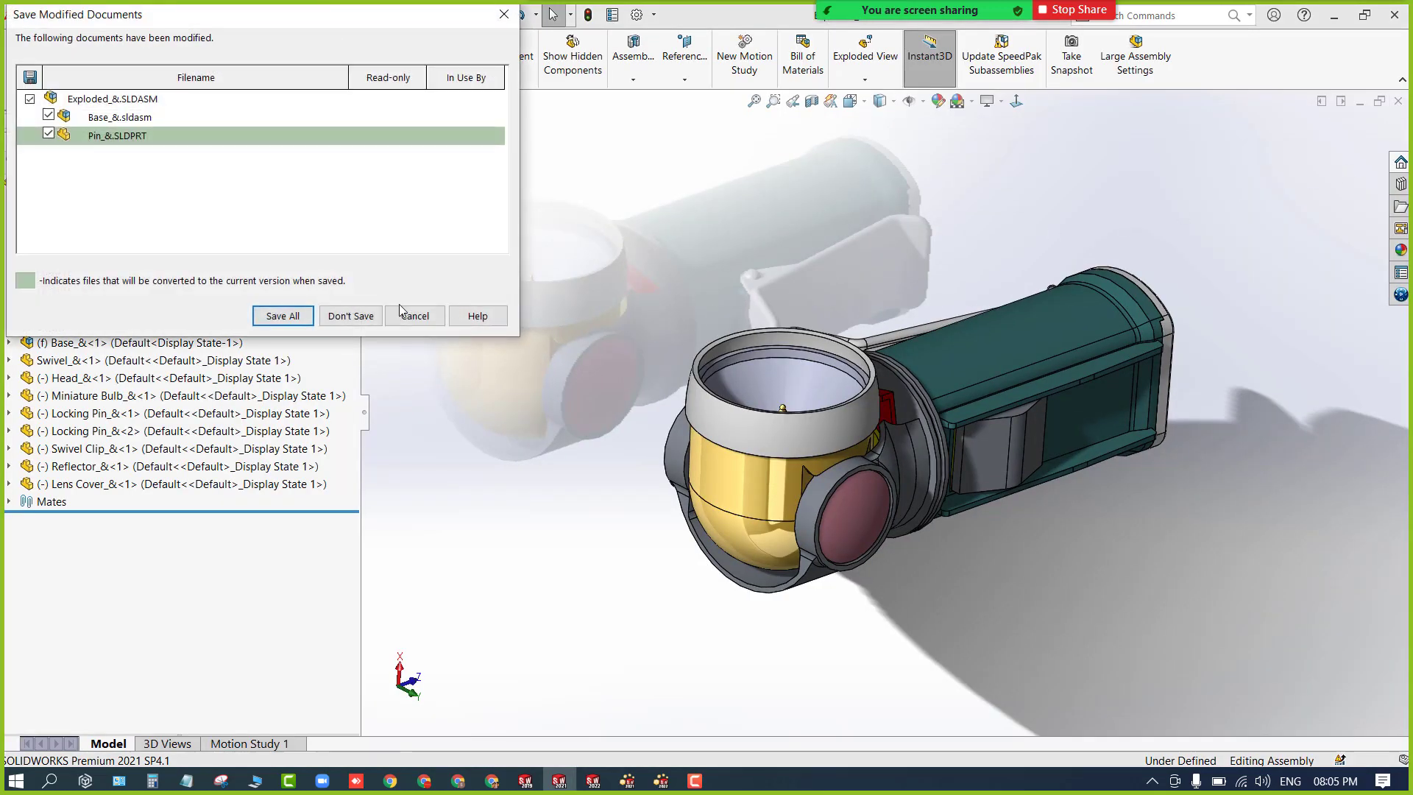
left_click(351, 315)
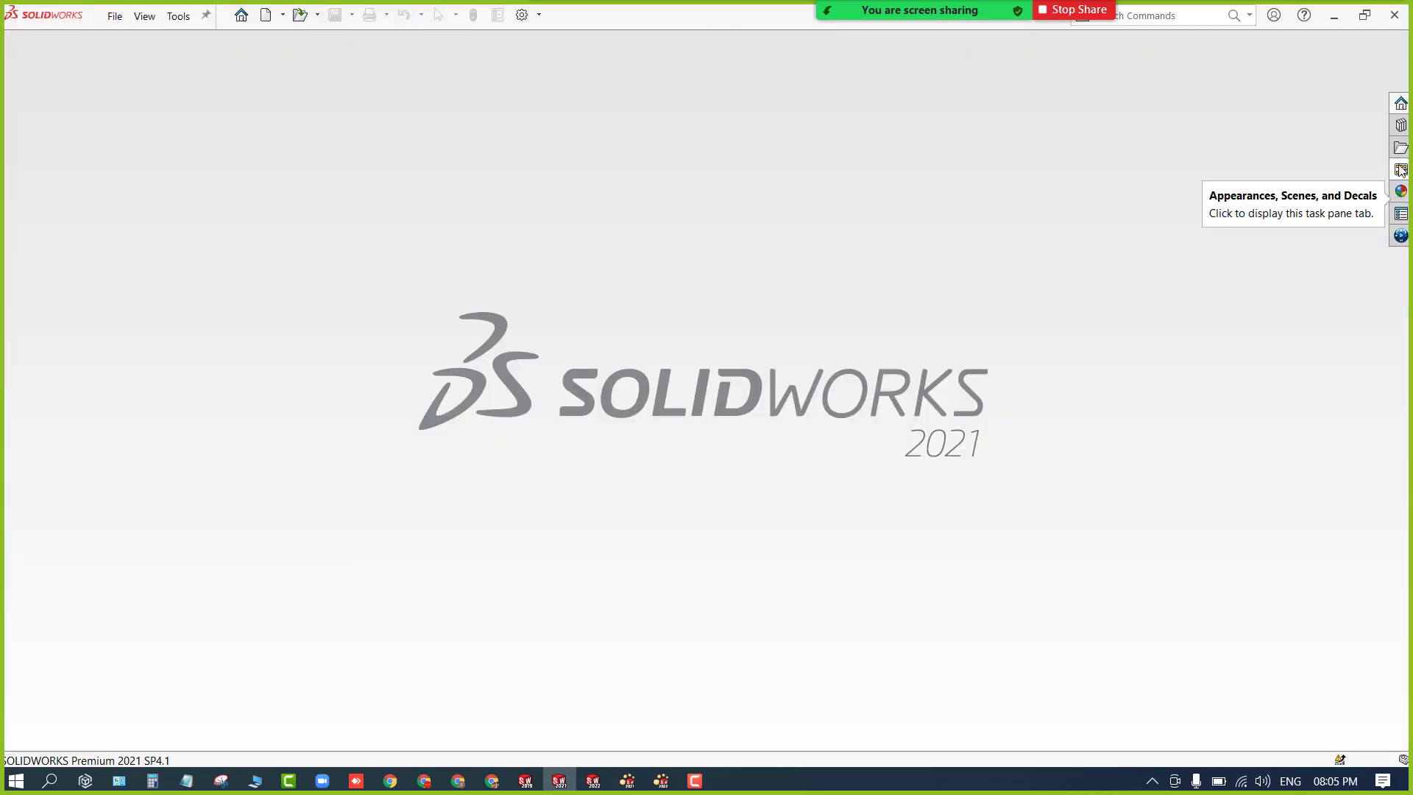
Open the Ratchet Body drawing from the Case Study folder of Lesson11.
left_click(1401, 154)
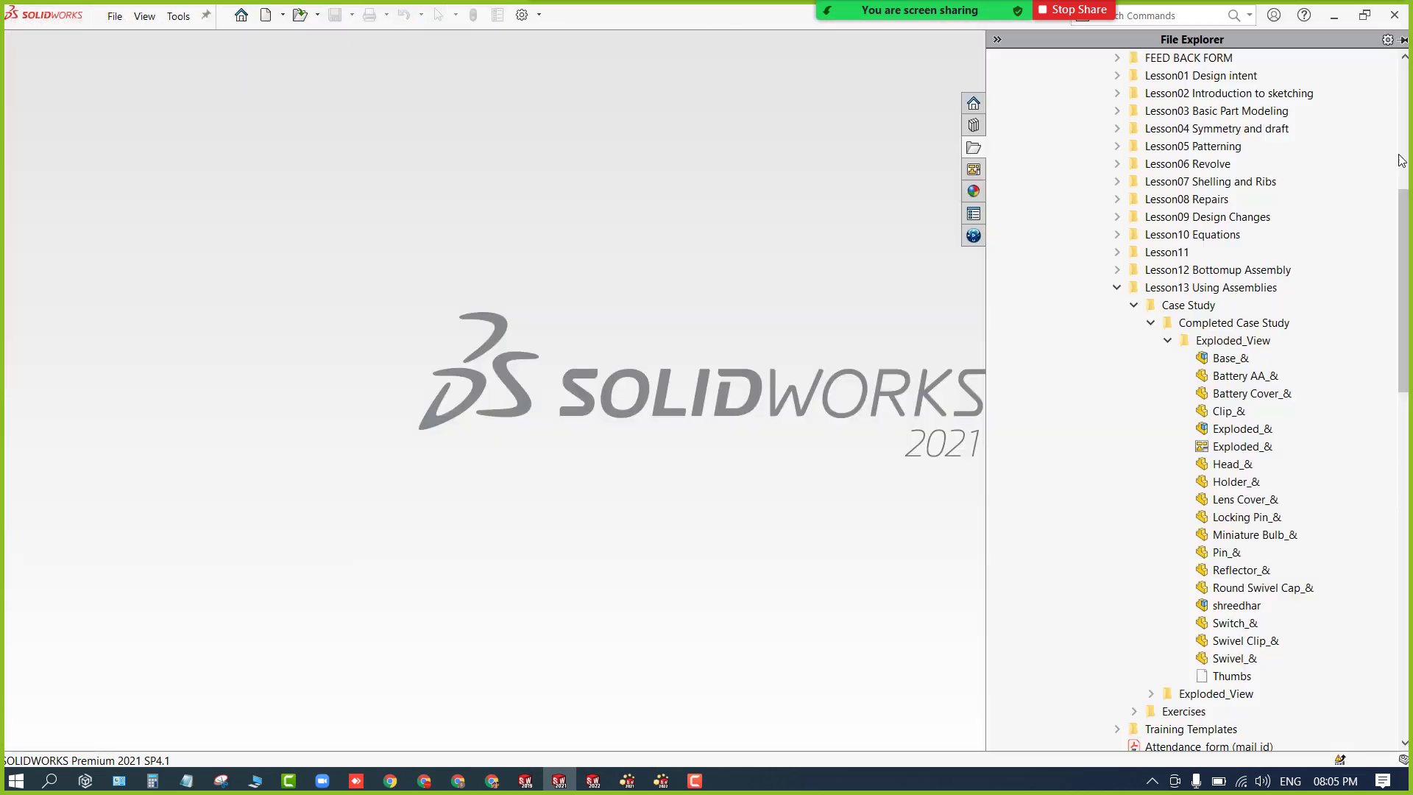
left_click(1117, 289)
left_click(1117, 252)
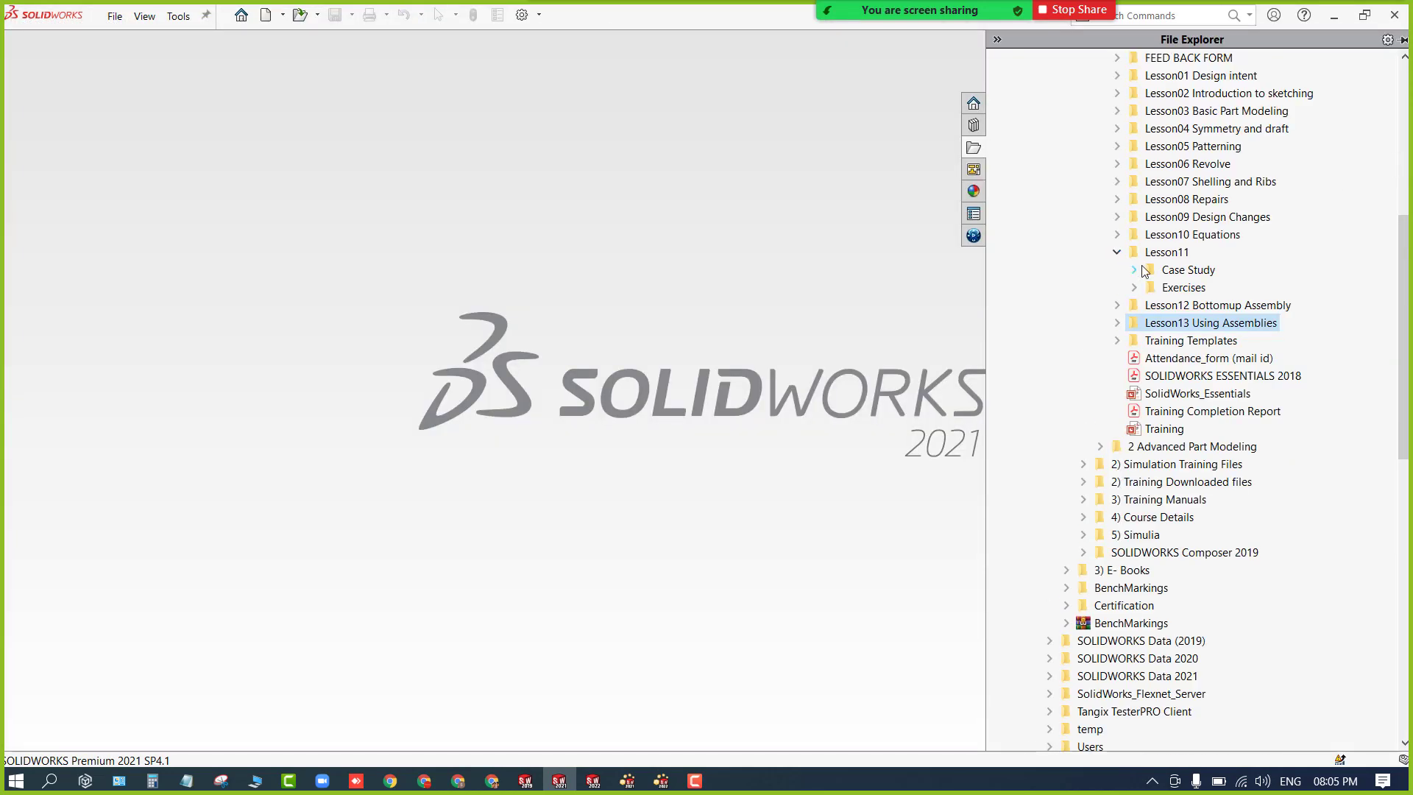
left_click(1136, 269)
left_click(1196, 308)
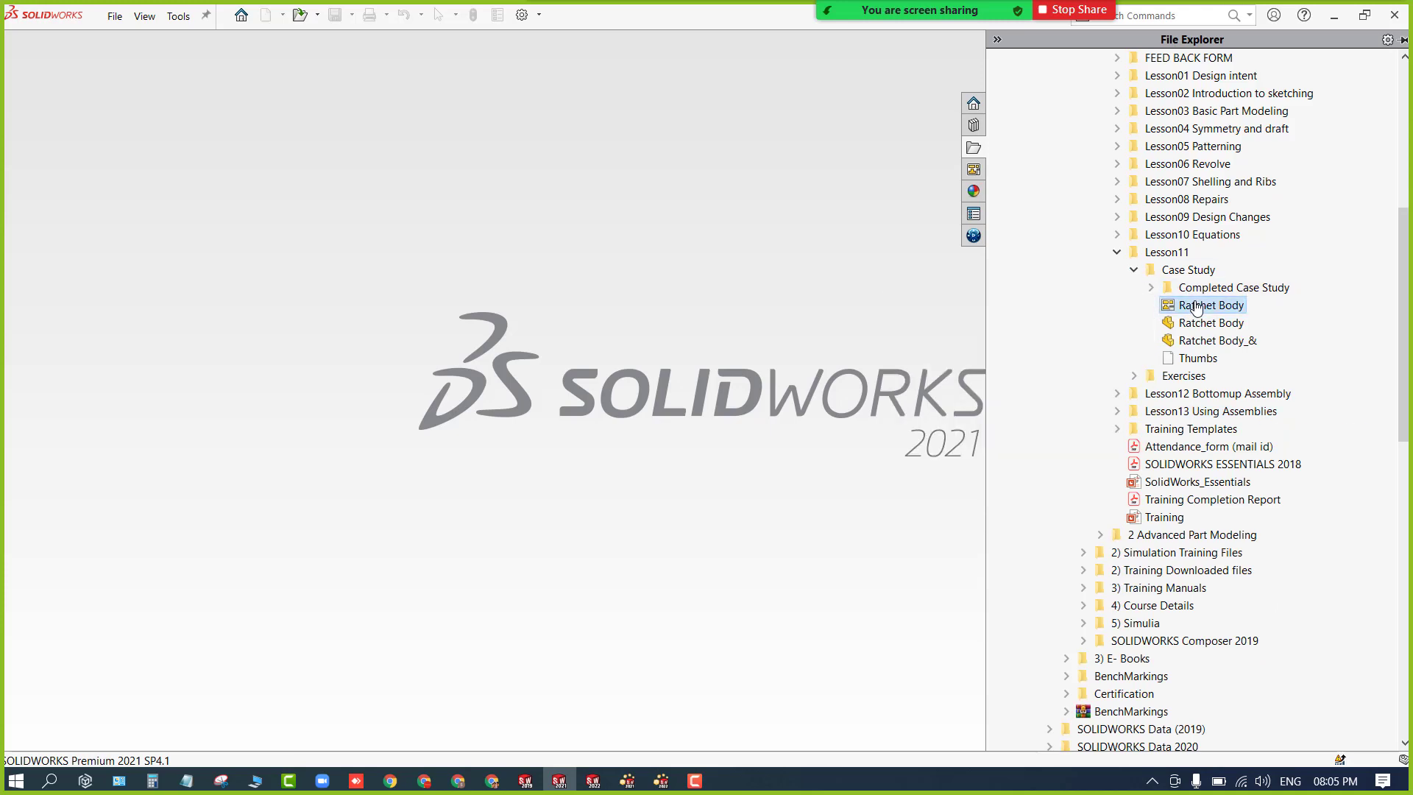
double_click(1197, 305)
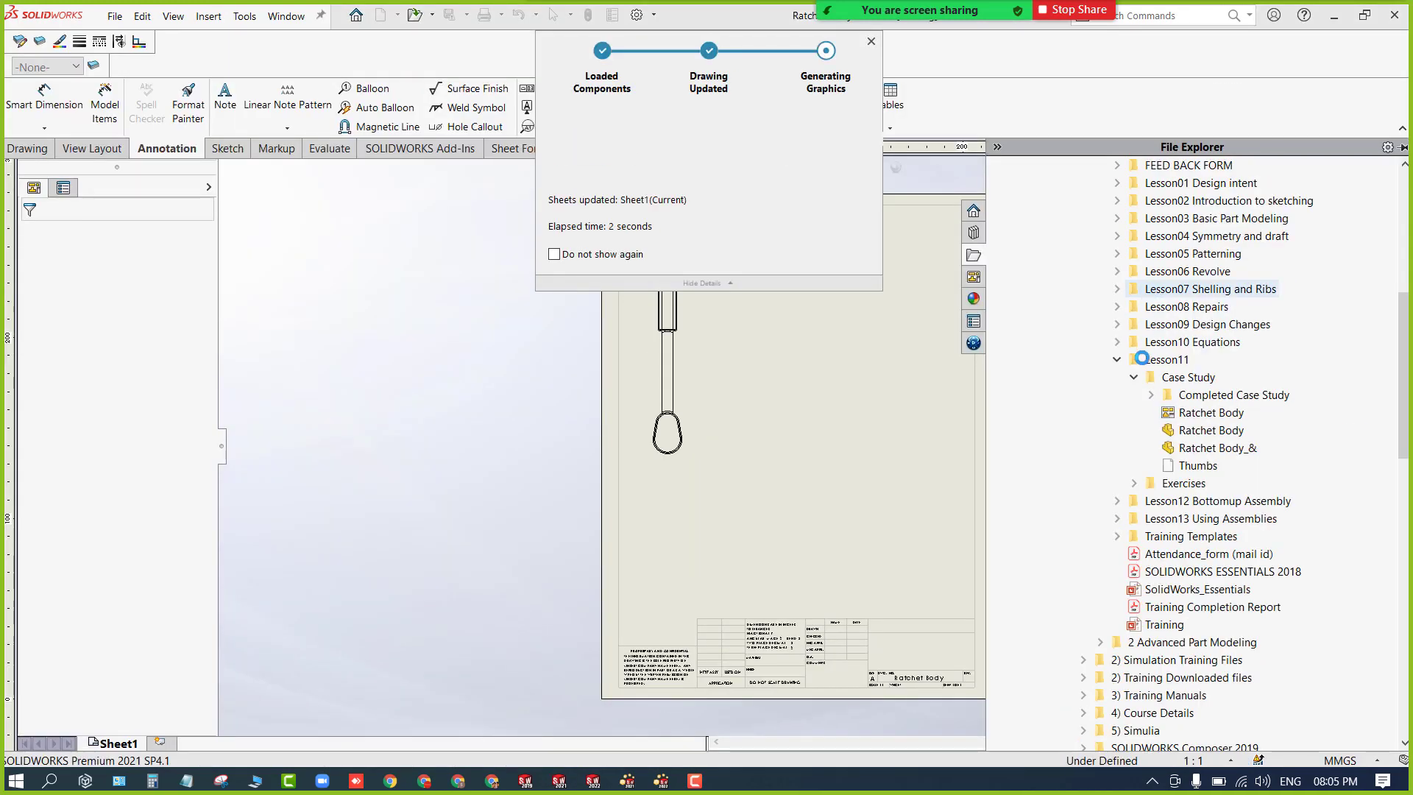
Open the Ratchet Body_& drawing from the Completed Case Study folder and collapse its feature tree.
left_click(1151, 396)
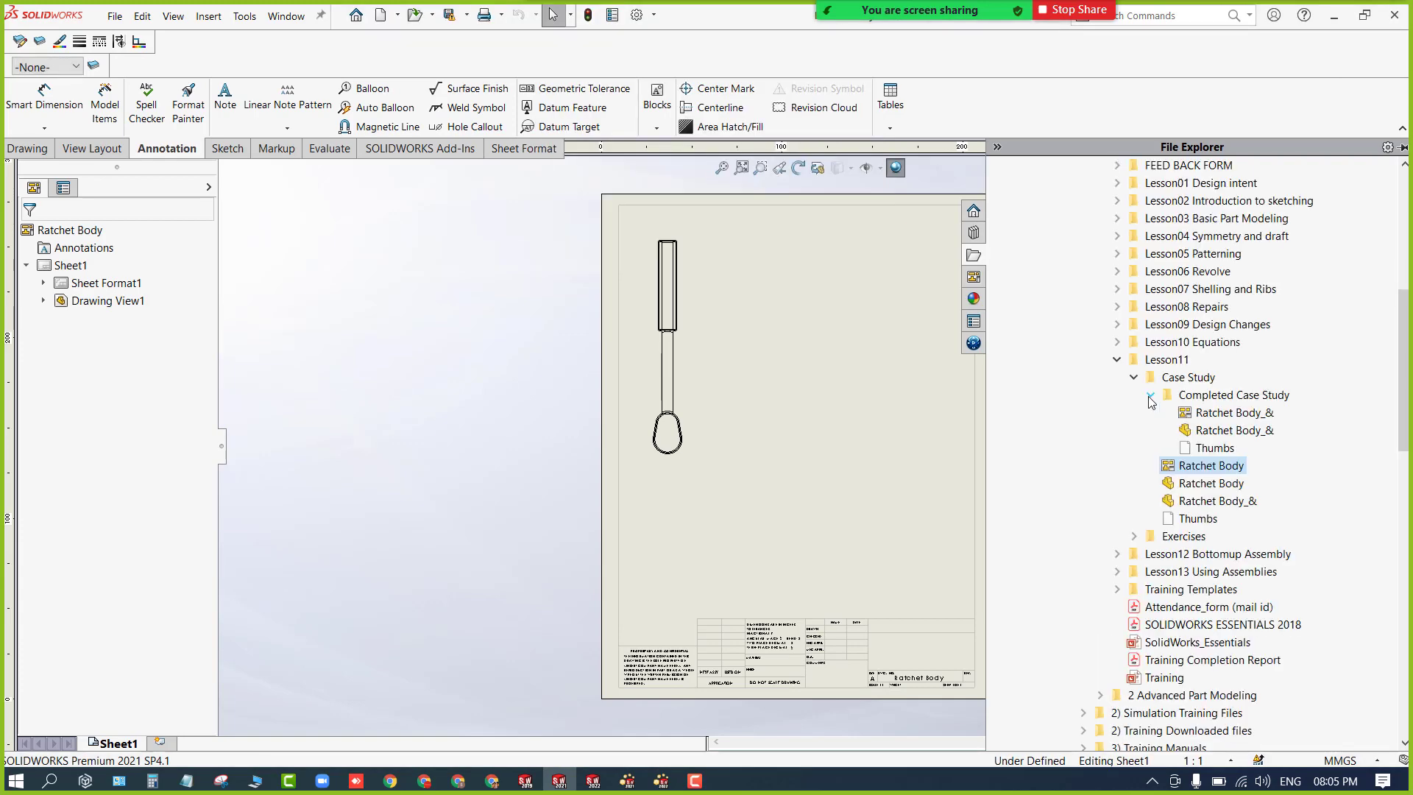
double_click(1186, 415)
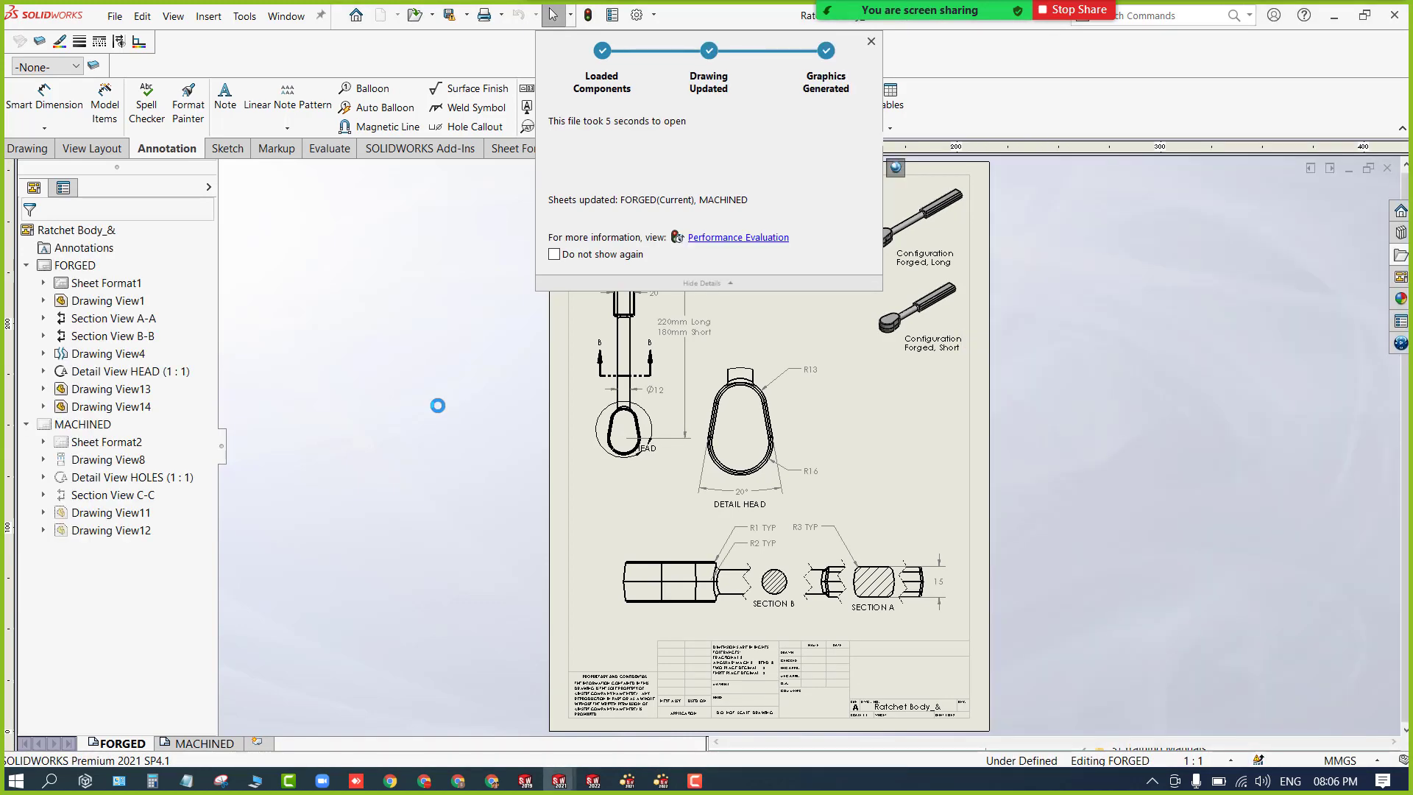
left_click(221, 445)
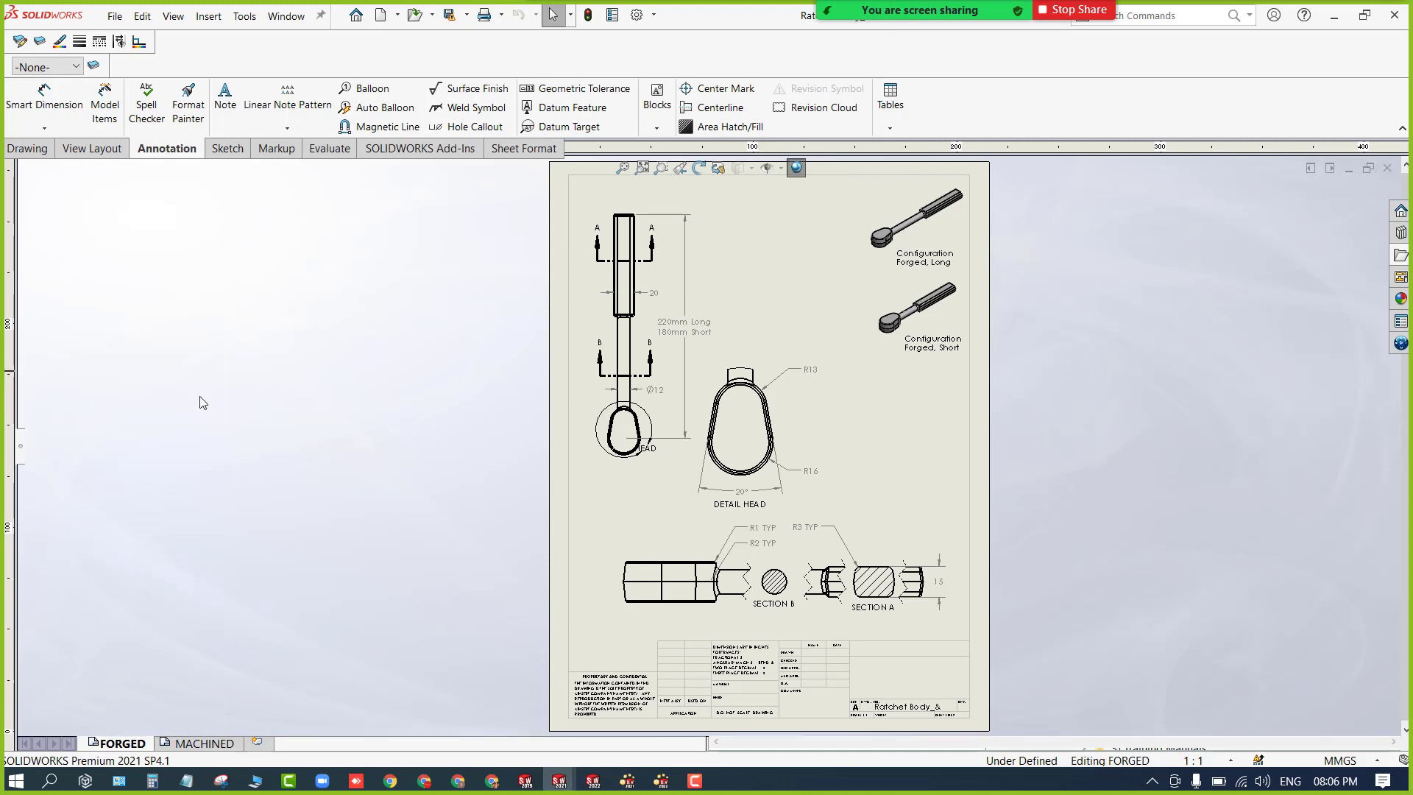
Tile the Ratchet Body and Ratchet Body_& drawings side by side and fit the unfinished sheet in its window.
left_click(1331, 171)
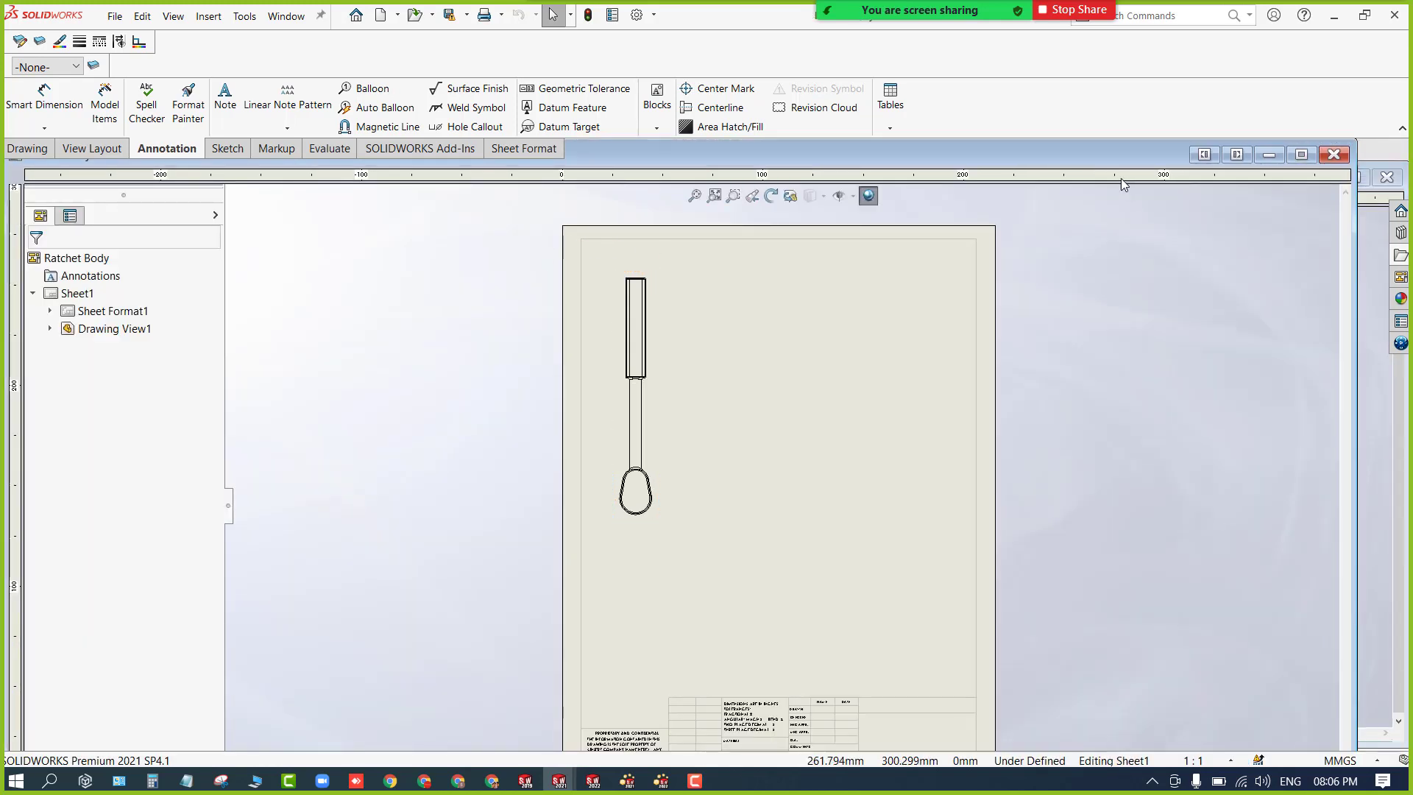
left_click(1204, 154)
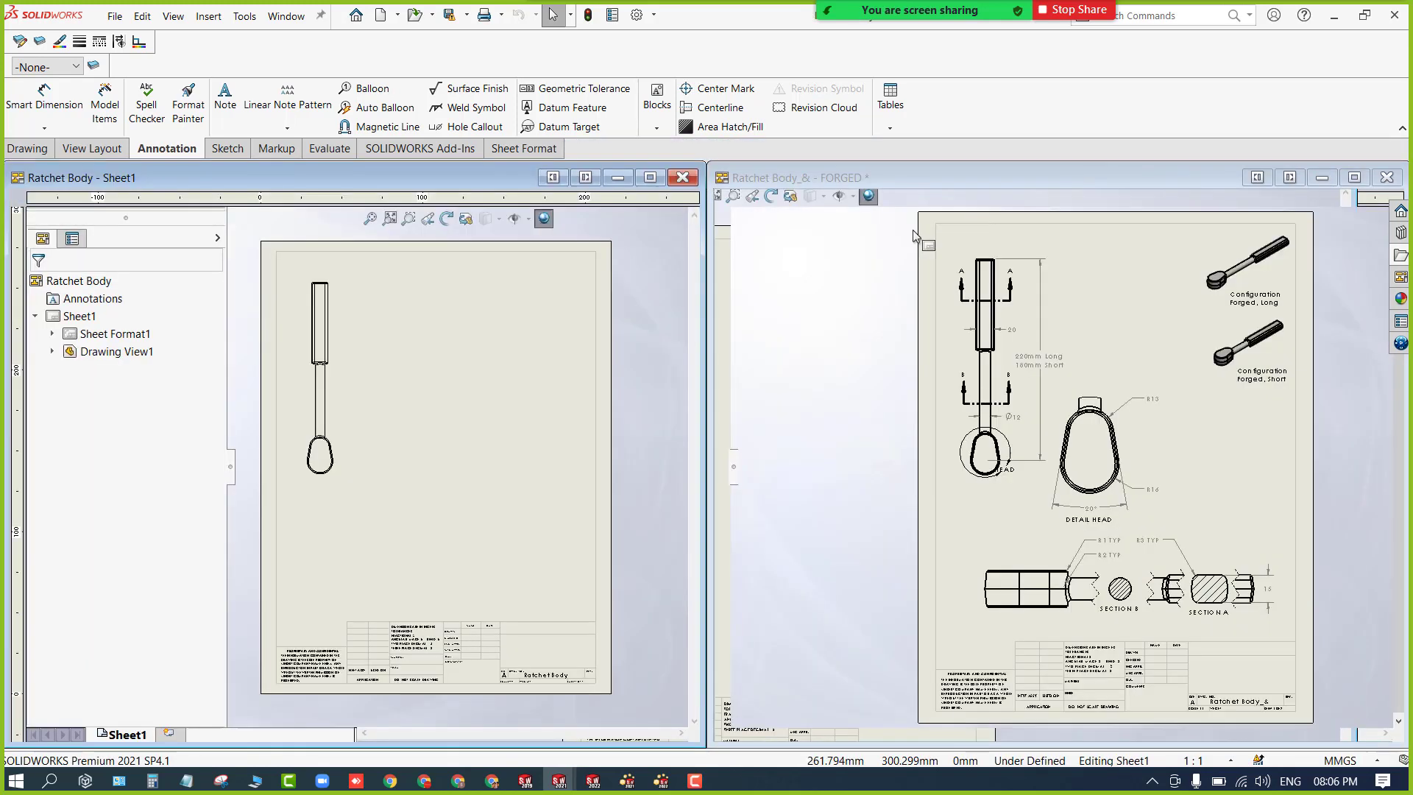
left_click(230, 466)
key("f")
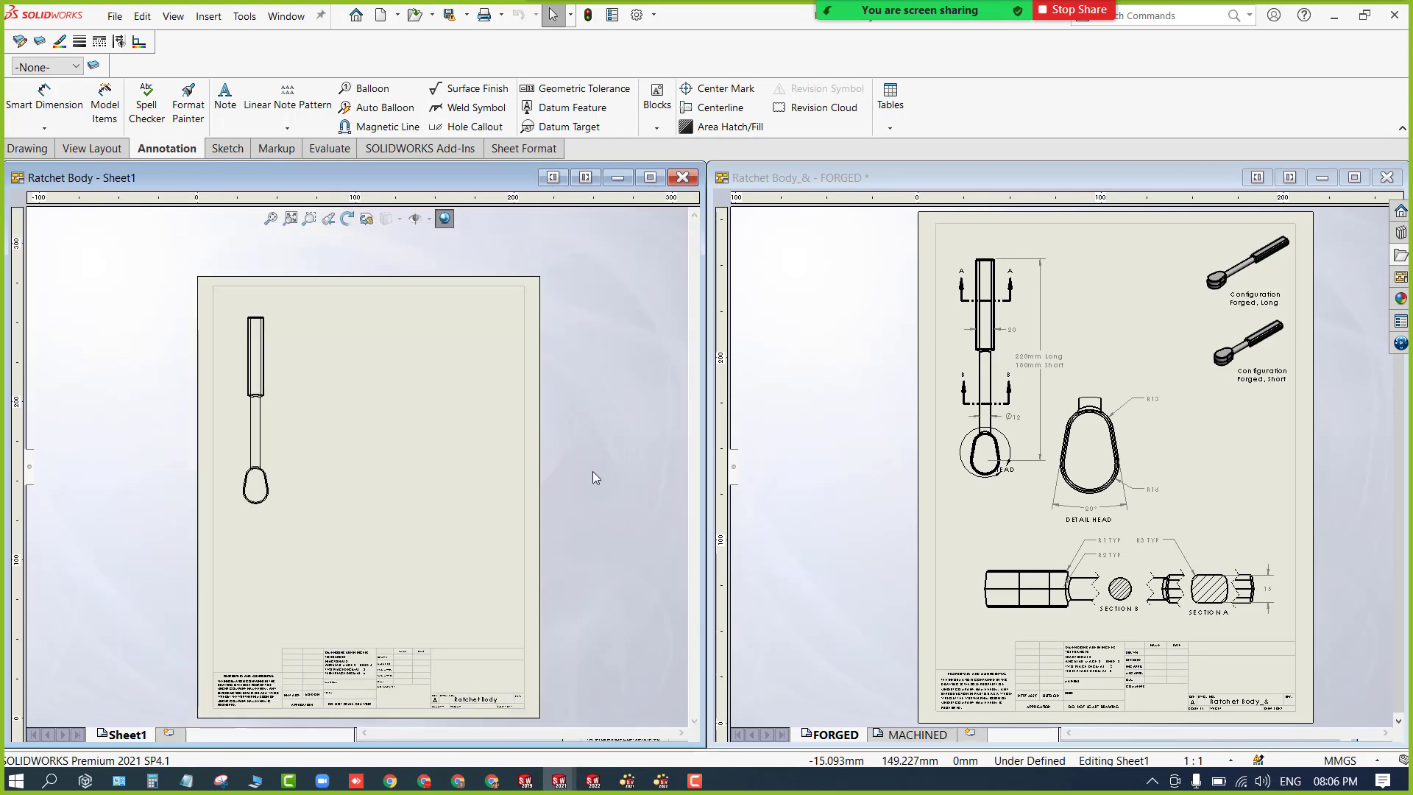
Compare the unfinished sheet with the views, sections and dimensions on the FORGED sheet of the completed ratchet drawing.
scroll(593, 471, "down", 1)
scroll(1277, 467, "up", 1)
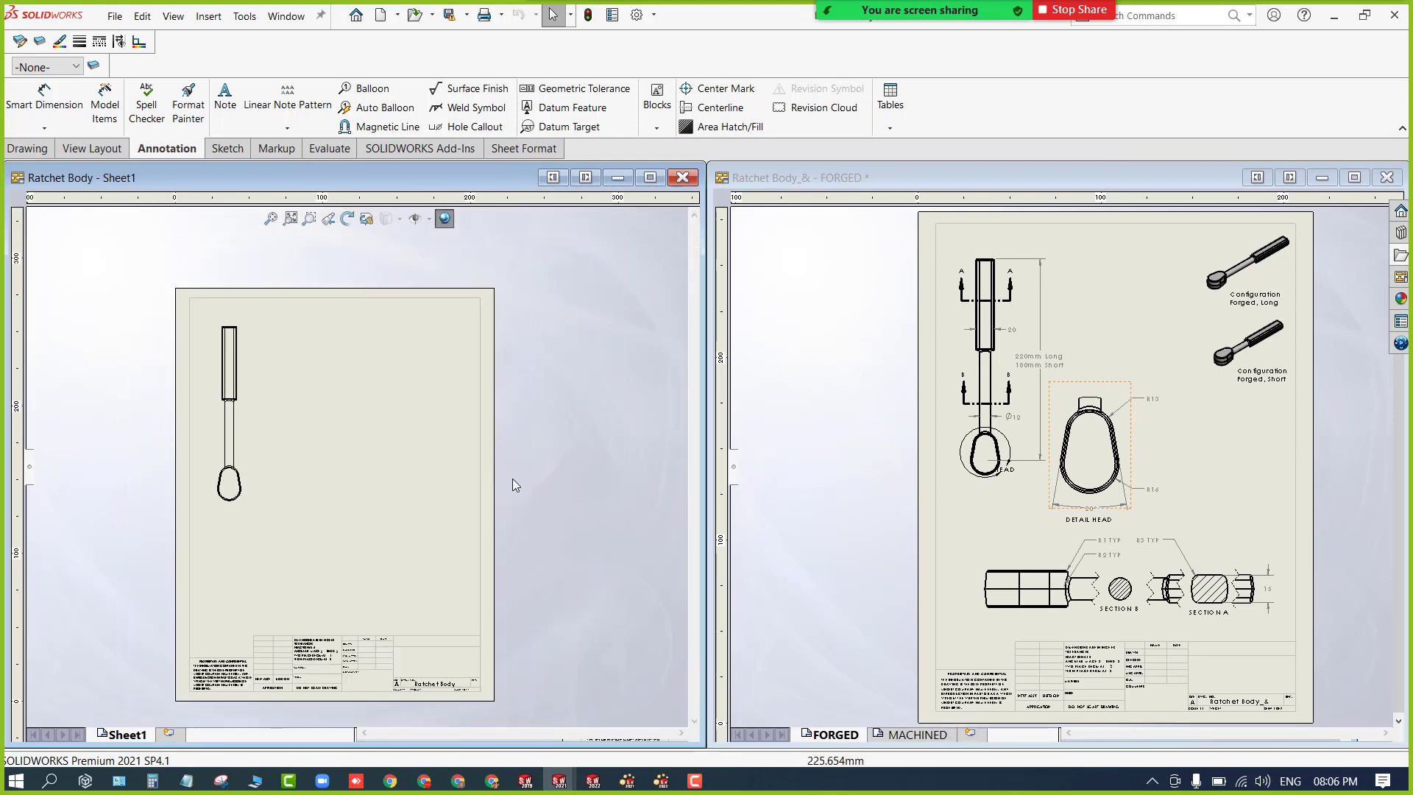
scroll(523, 523, "down", 2)
left_click(1254, 463)
scroll(1236, 412, "down", 1)
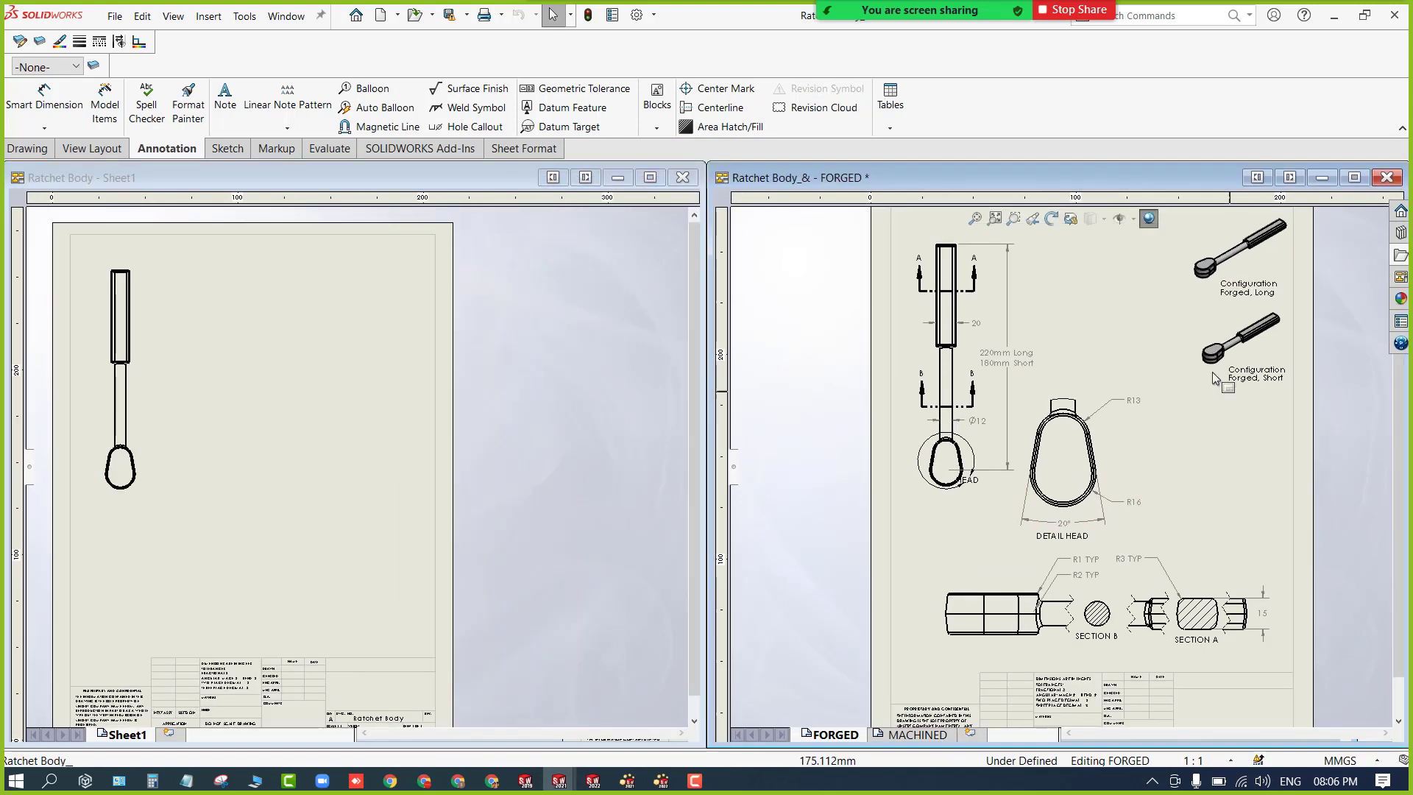
scroll(1142, 285, "up", 2)
scroll(1104, 412, "down", 2)
scroll(1045, 544, "up", 1)
scroll(987, 678, "down", 1)
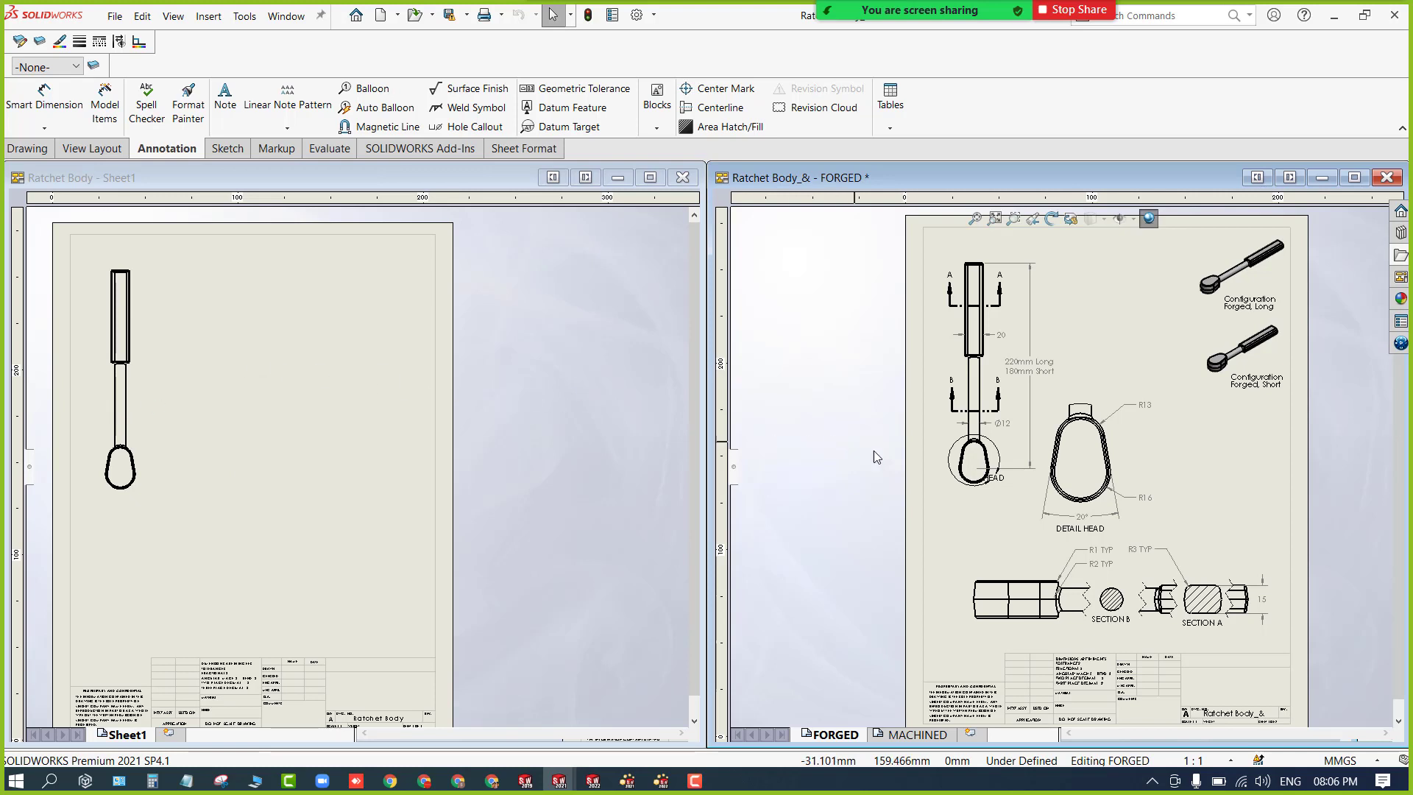
scroll(1035, 529, "down", 1)
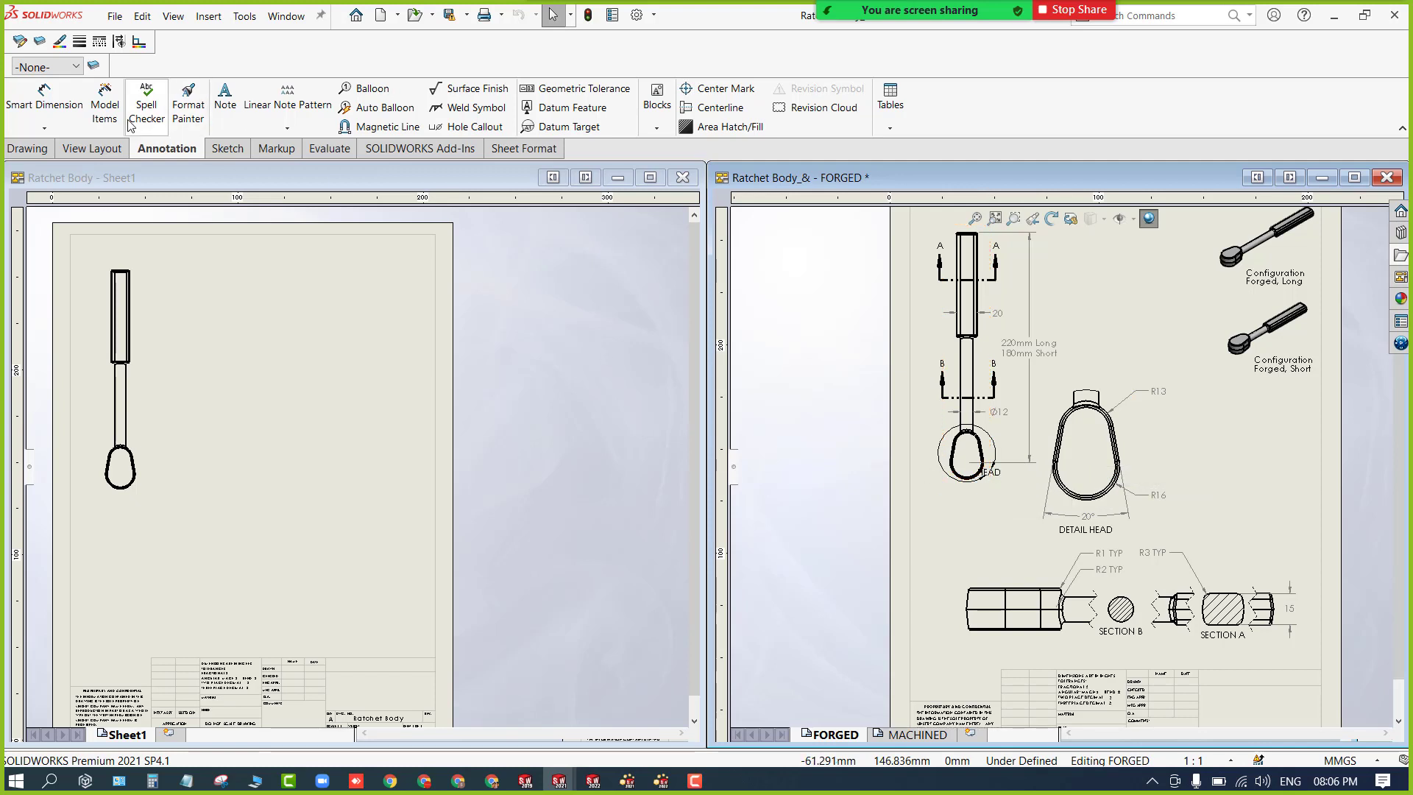
Create a detail view of the ratchet head with a circle around it and place it beside the handle view.
left_click(22, 150)
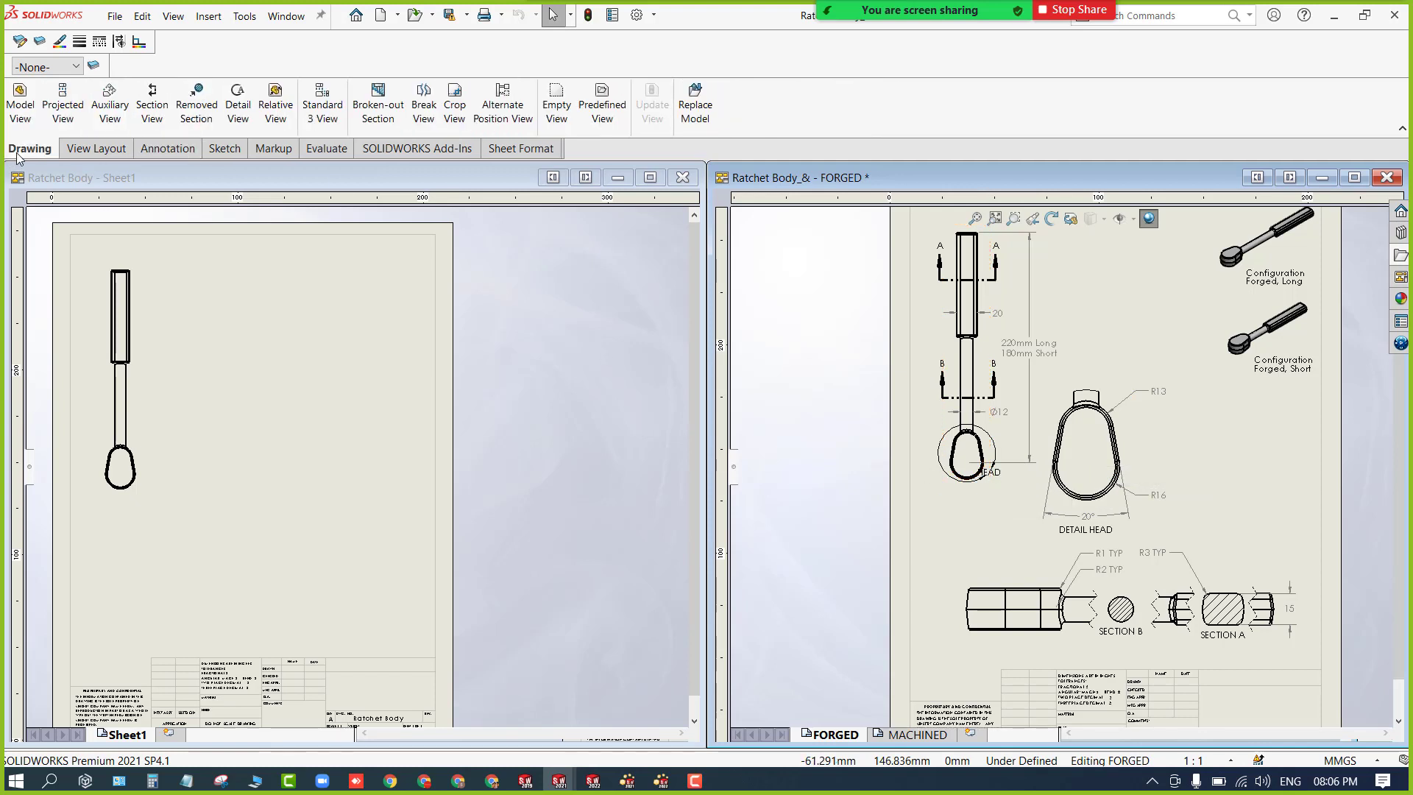
left_click(237, 109)
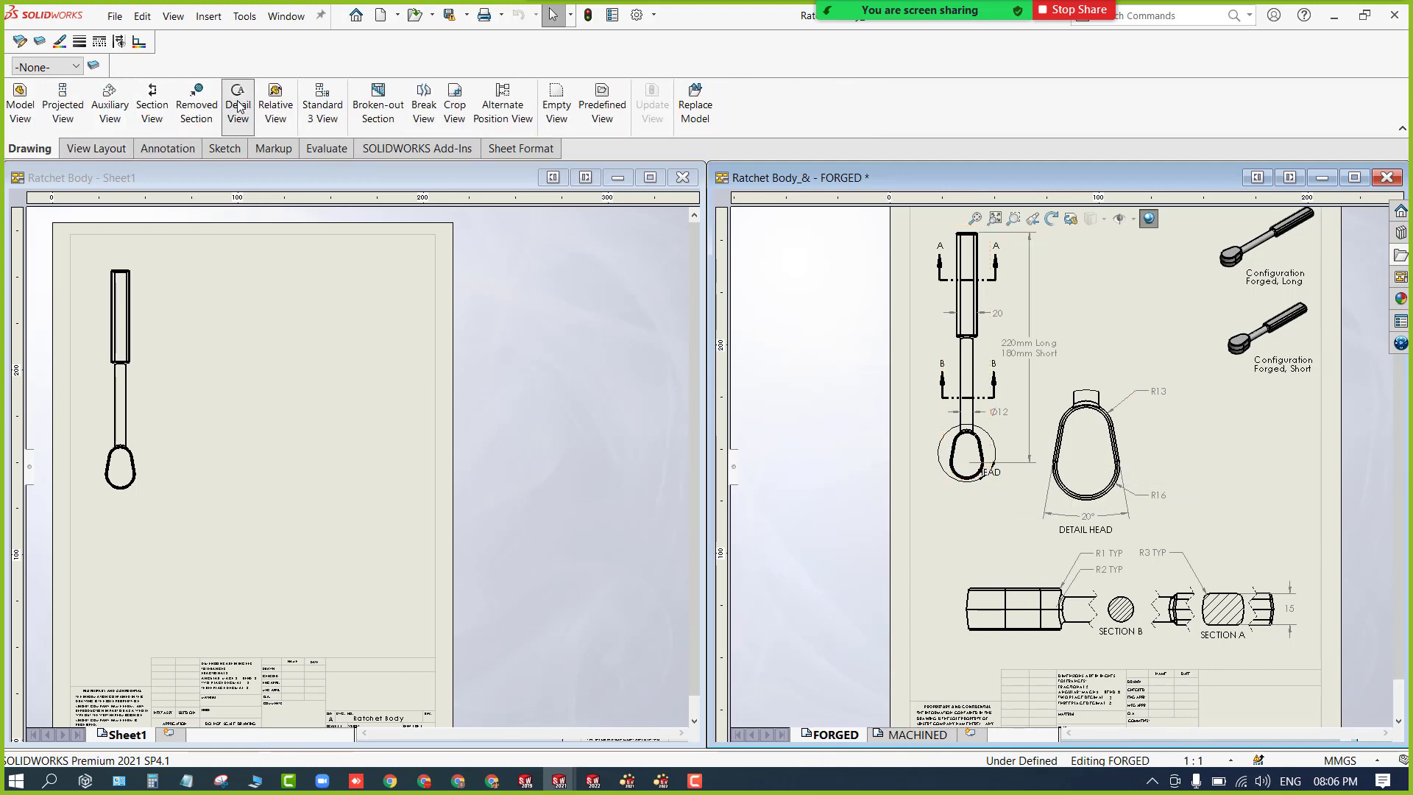
left_click(120, 482)
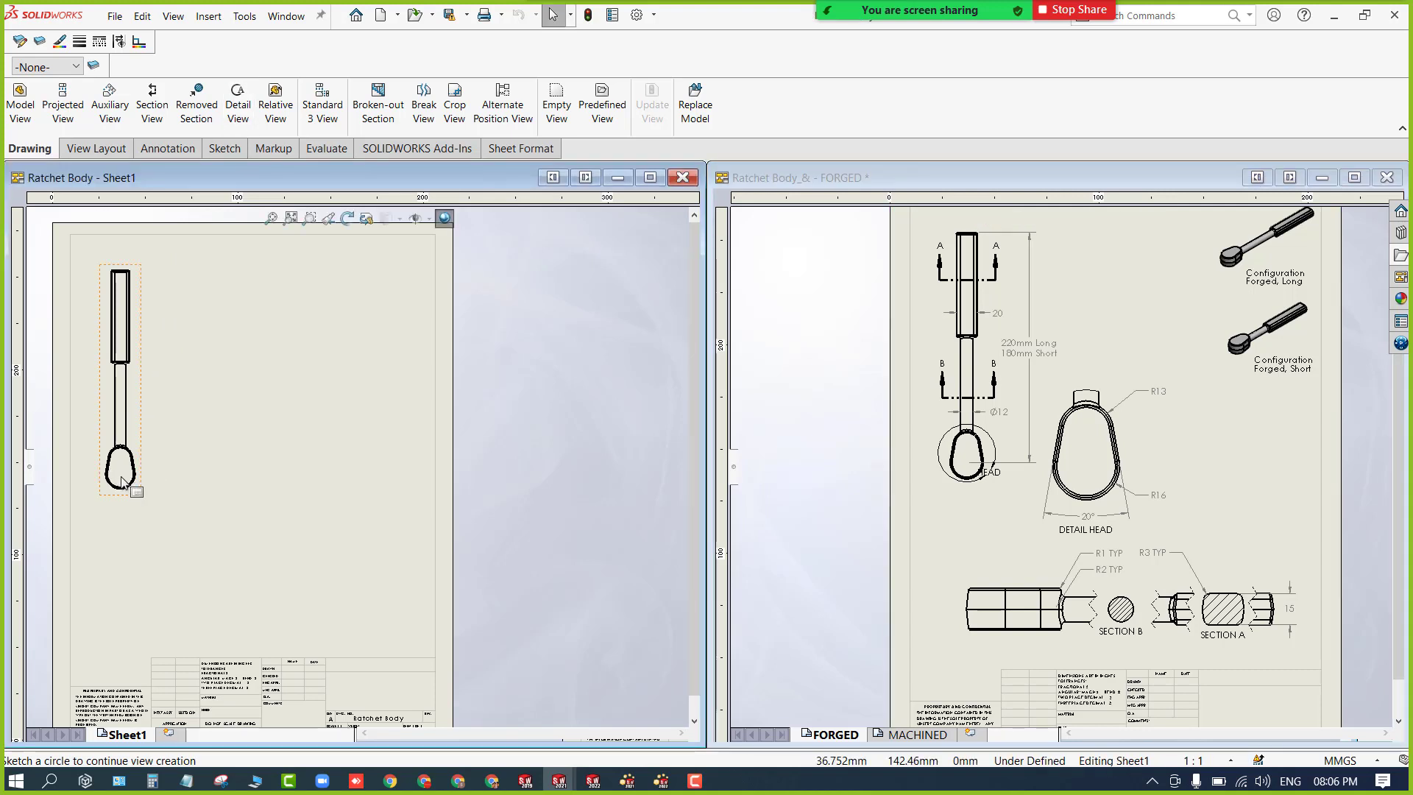
left_click(238, 109)
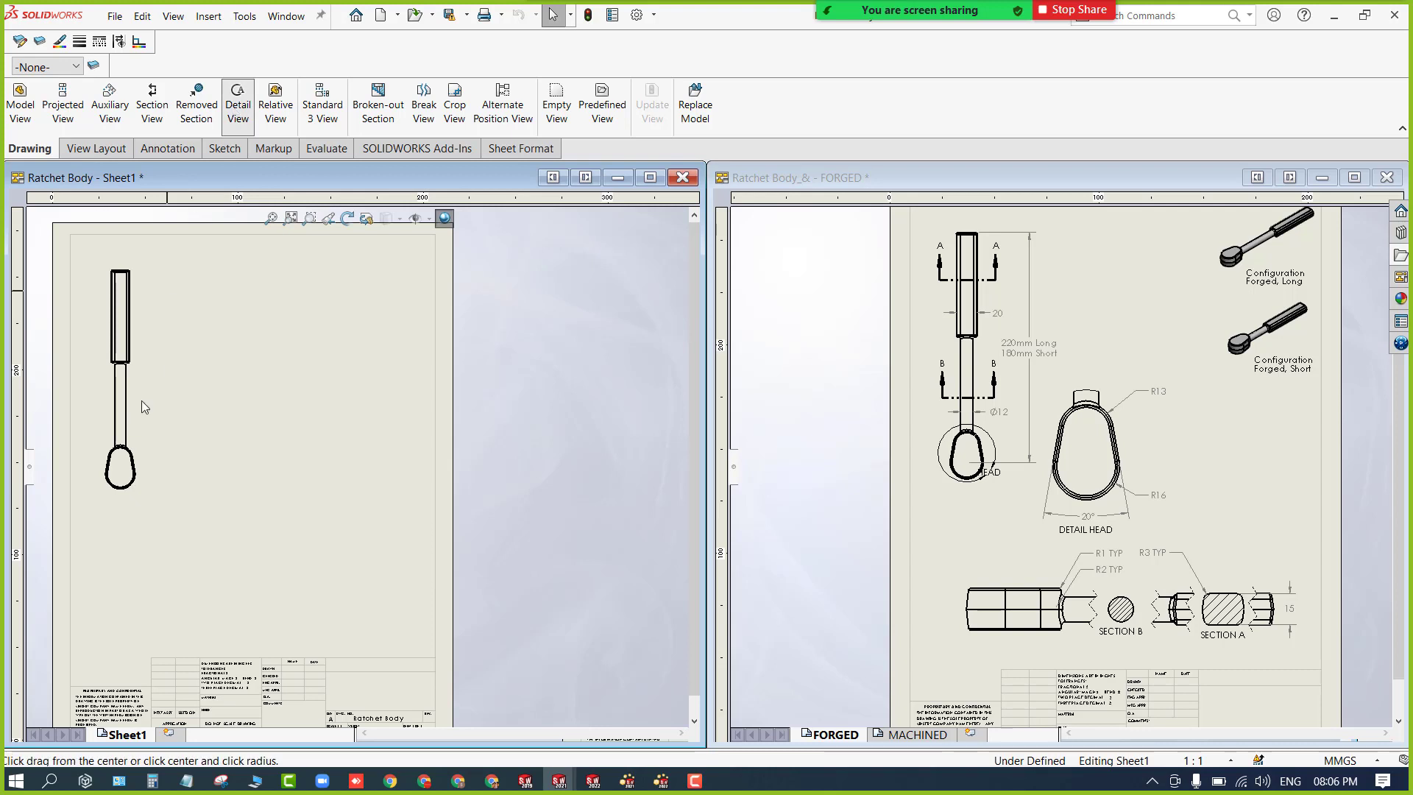
left_click(120, 474)
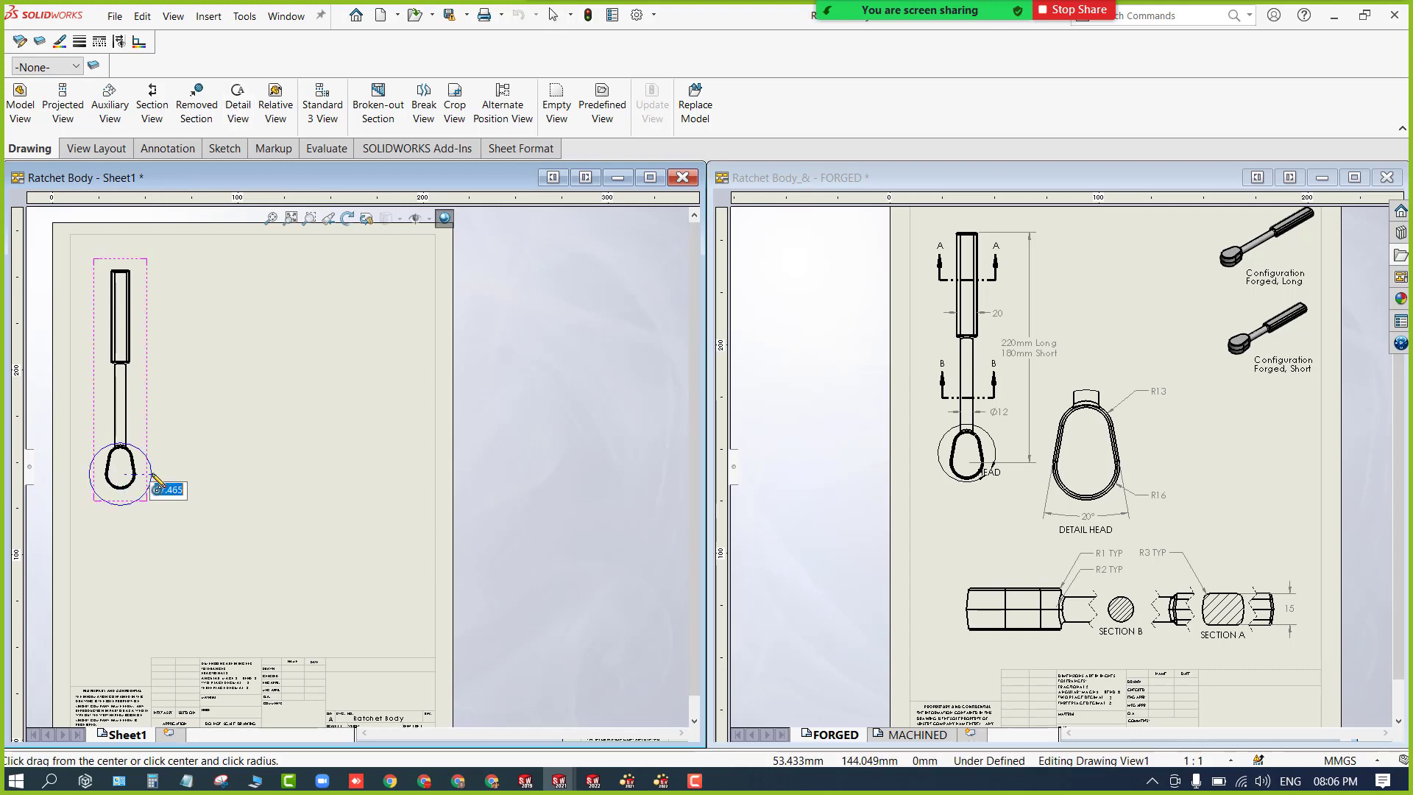
left_click(154, 478)
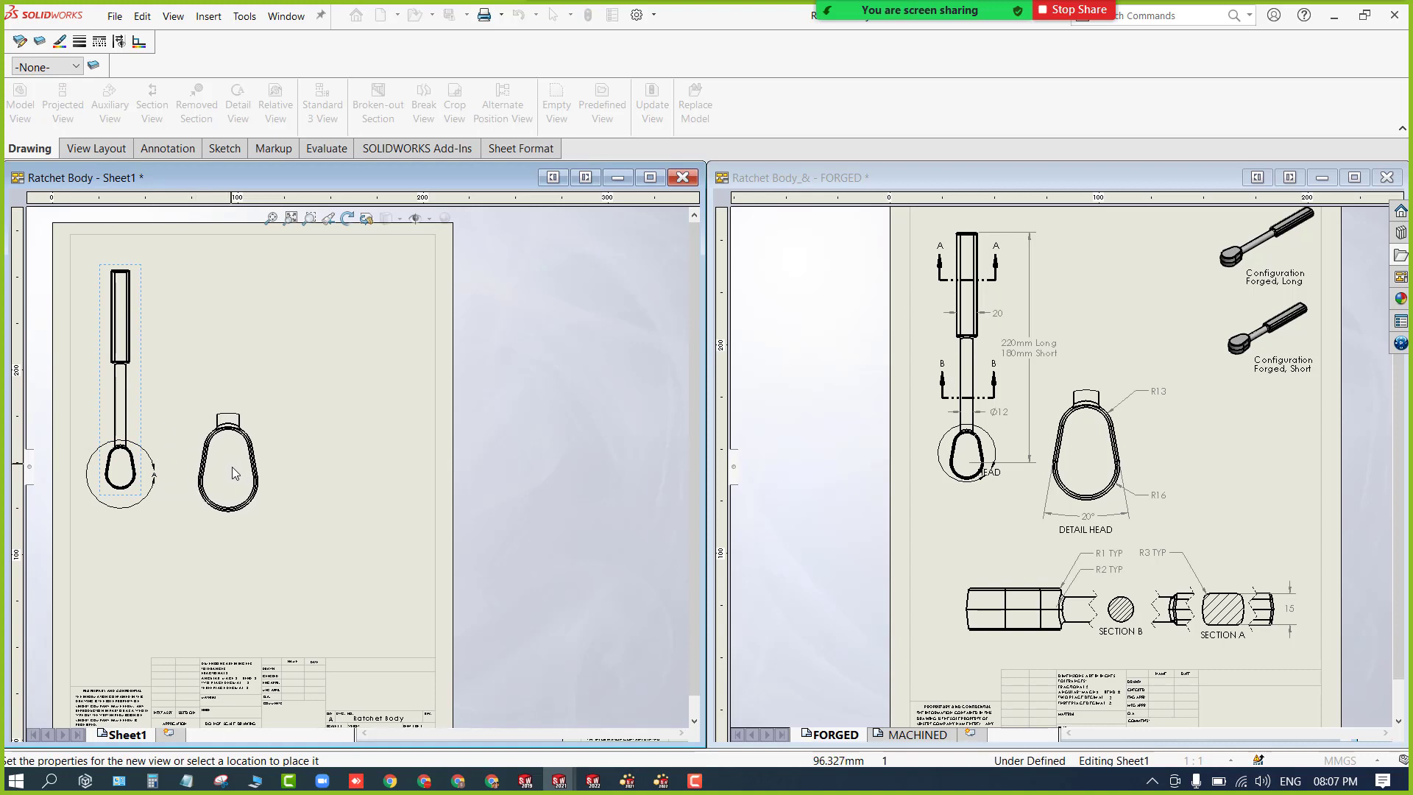
left_click(245, 478)
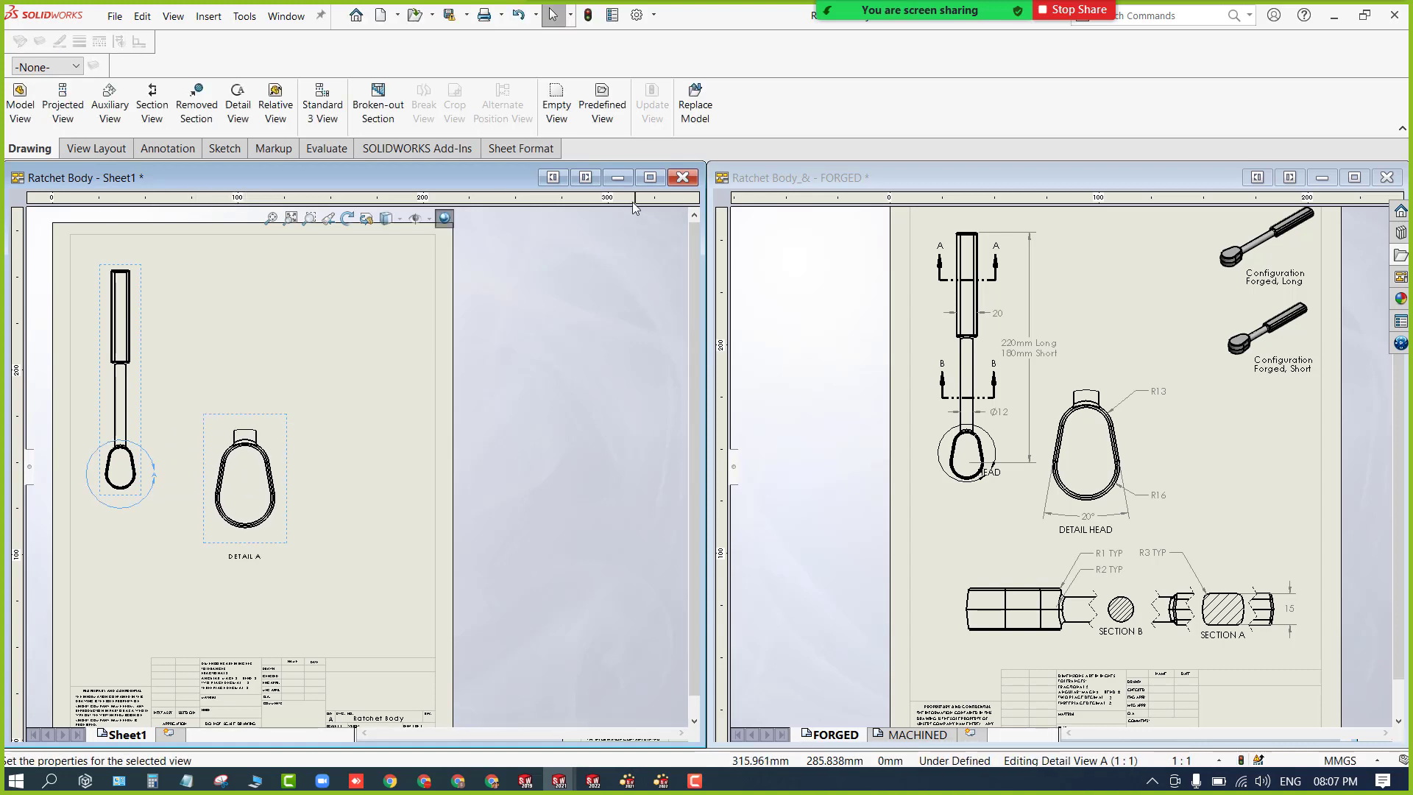
Maximize the Ratchet Body drawing window and open the properties of the ratchet head's detail view.
left_click(650, 178)
scroll(505, 471, "down", 2)
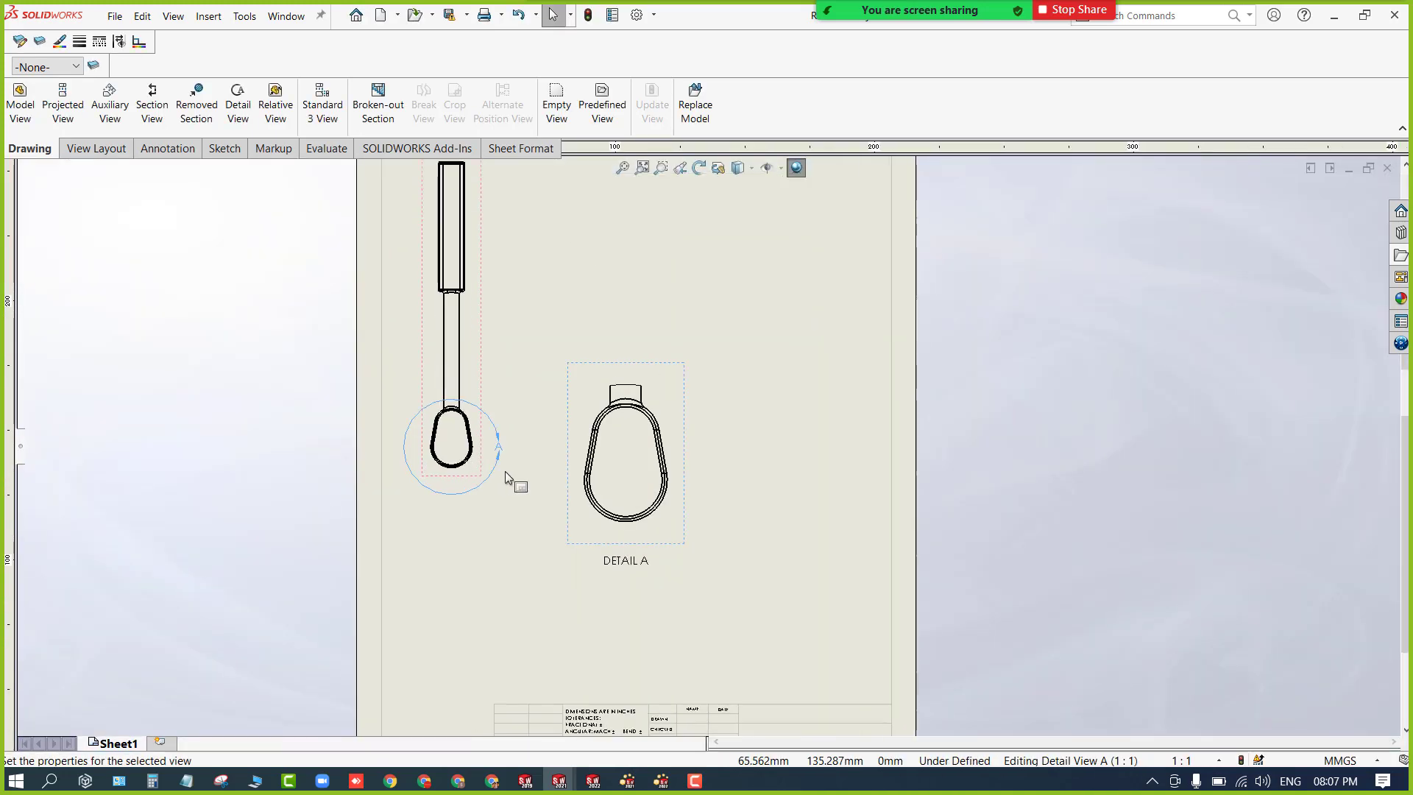
scroll(505, 471, "down", 3)
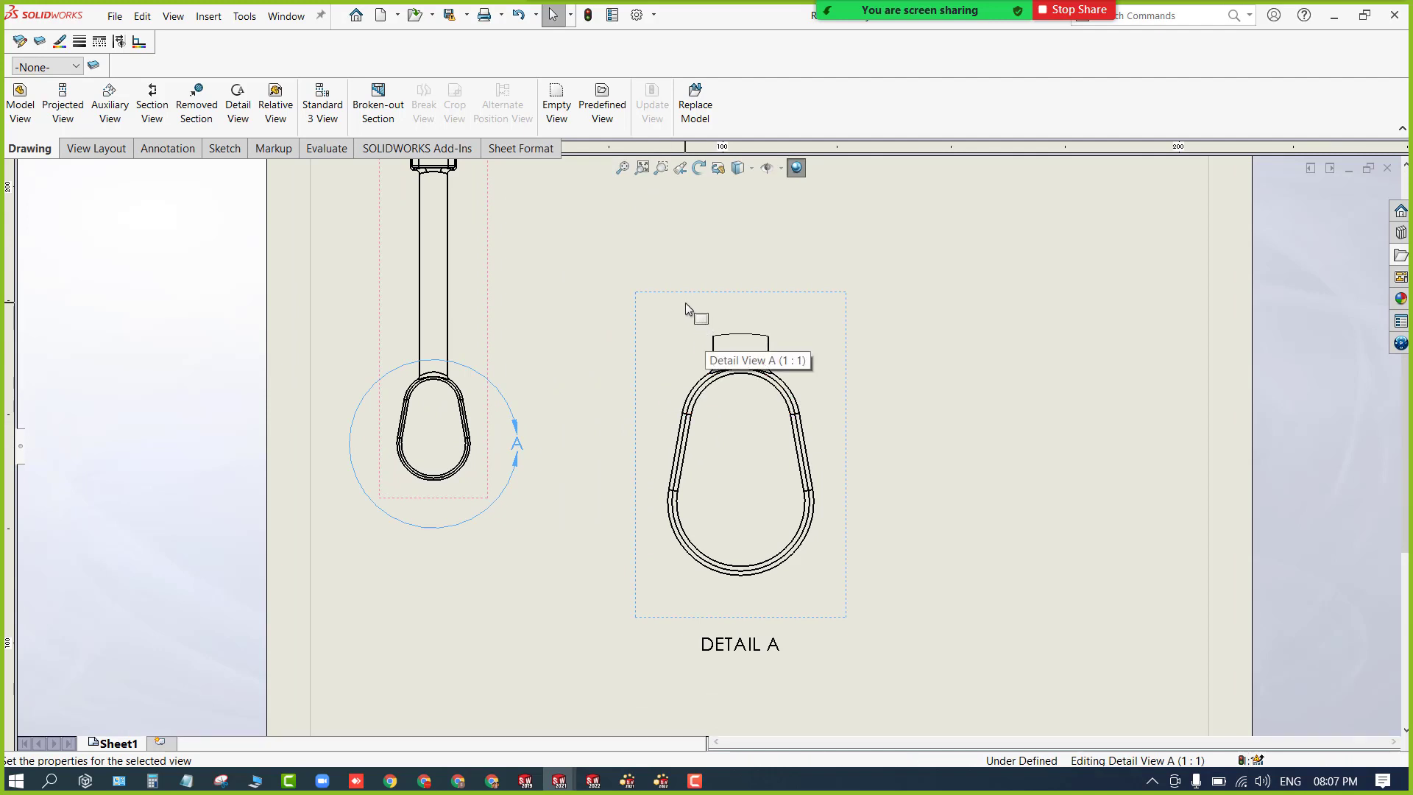
left_click(686, 303)
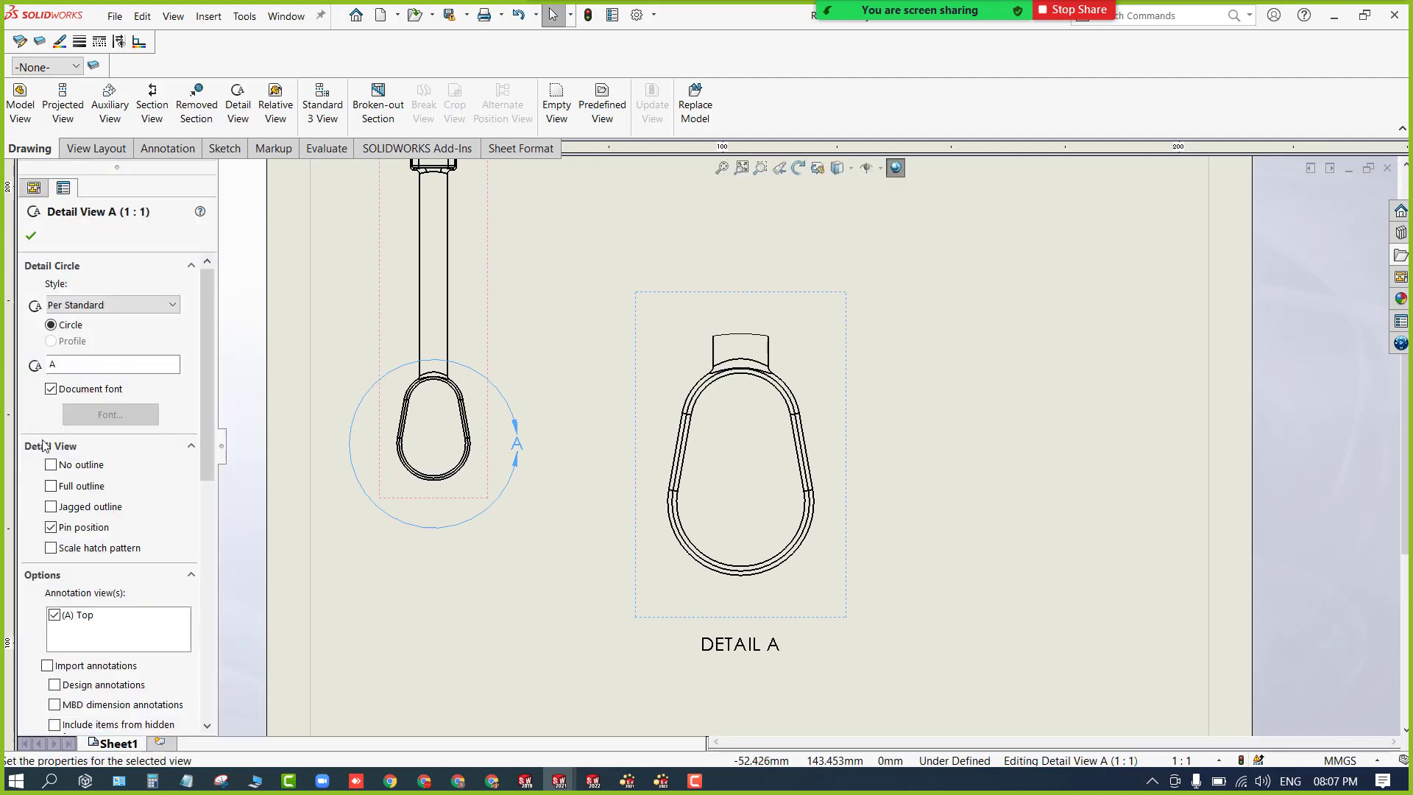
Try the no-outline and full-outline styles on Detail View A, and set it to a jagged outline.
left_click(53, 467)
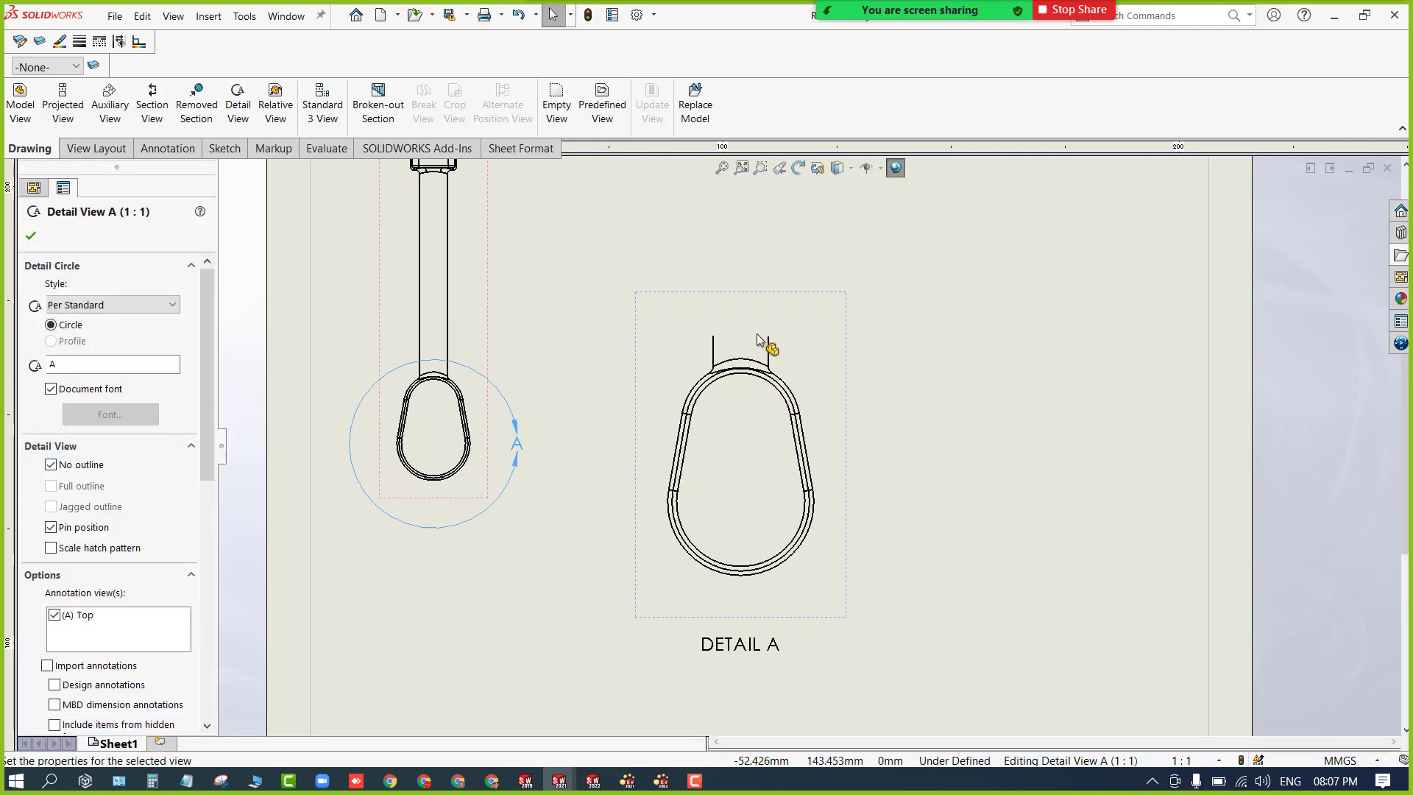
left_click(60, 488)
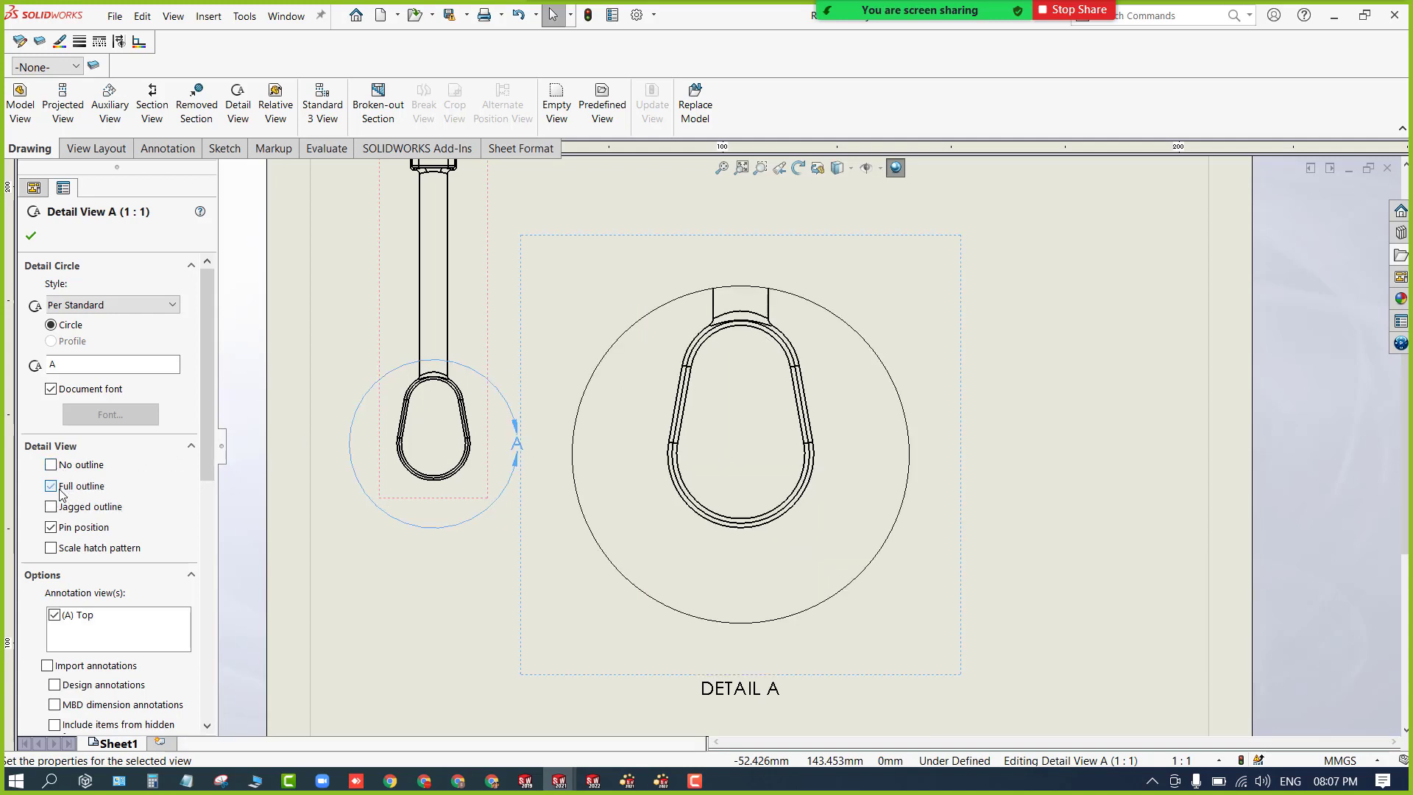
left_click(53, 506)
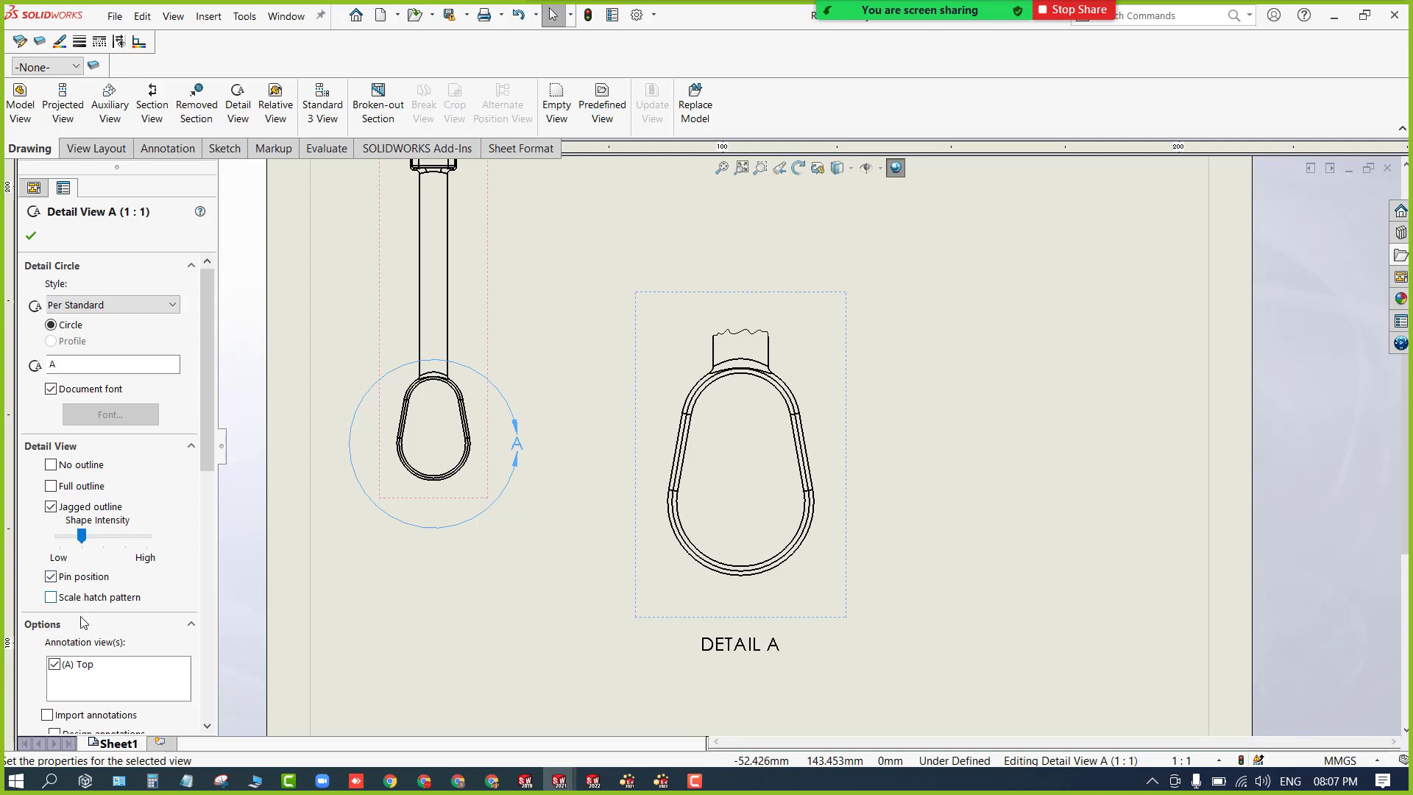
Import the model's design annotations into Detail View A and accept the view properties.
left_click_drag(212, 433, 214, 469)
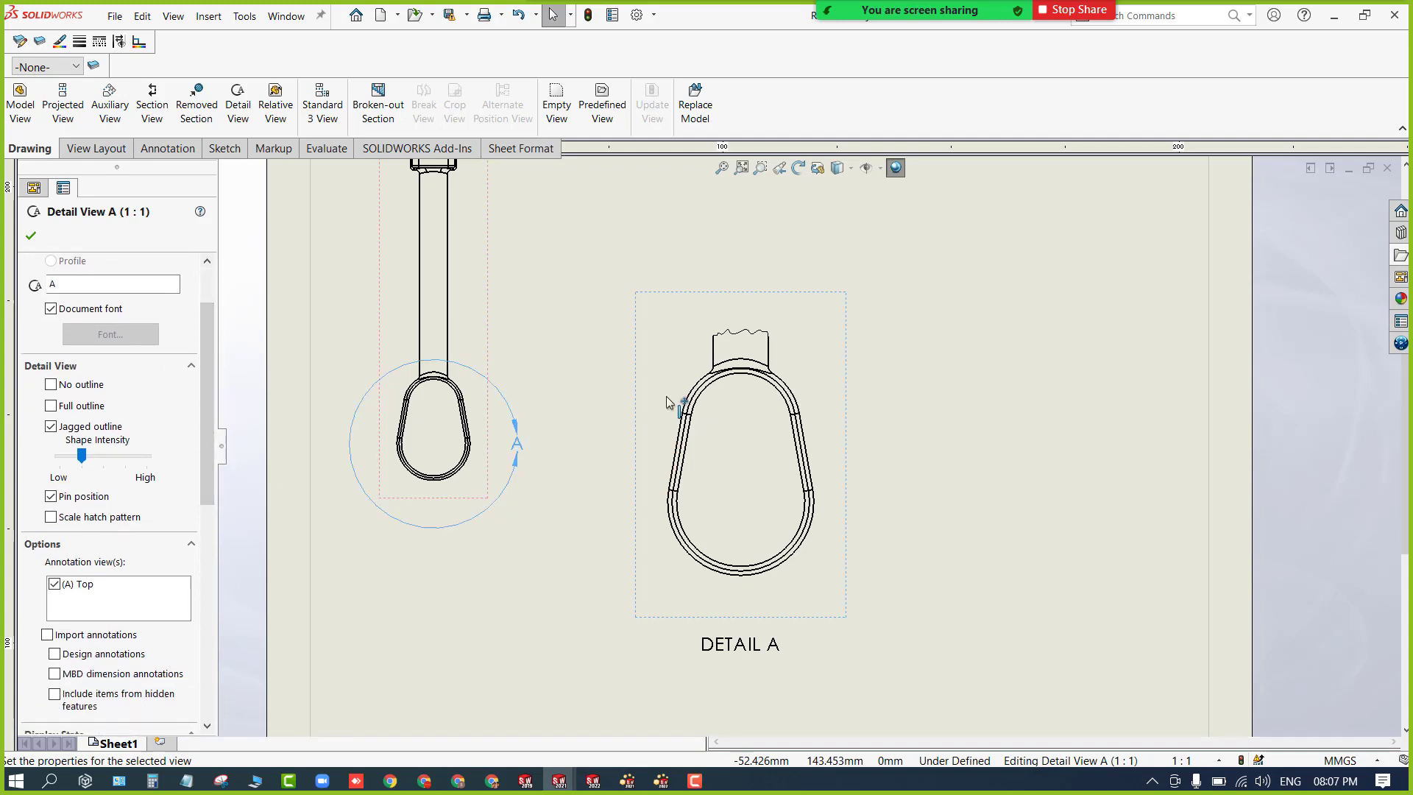
left_click(48, 635)
left_click(55, 655)
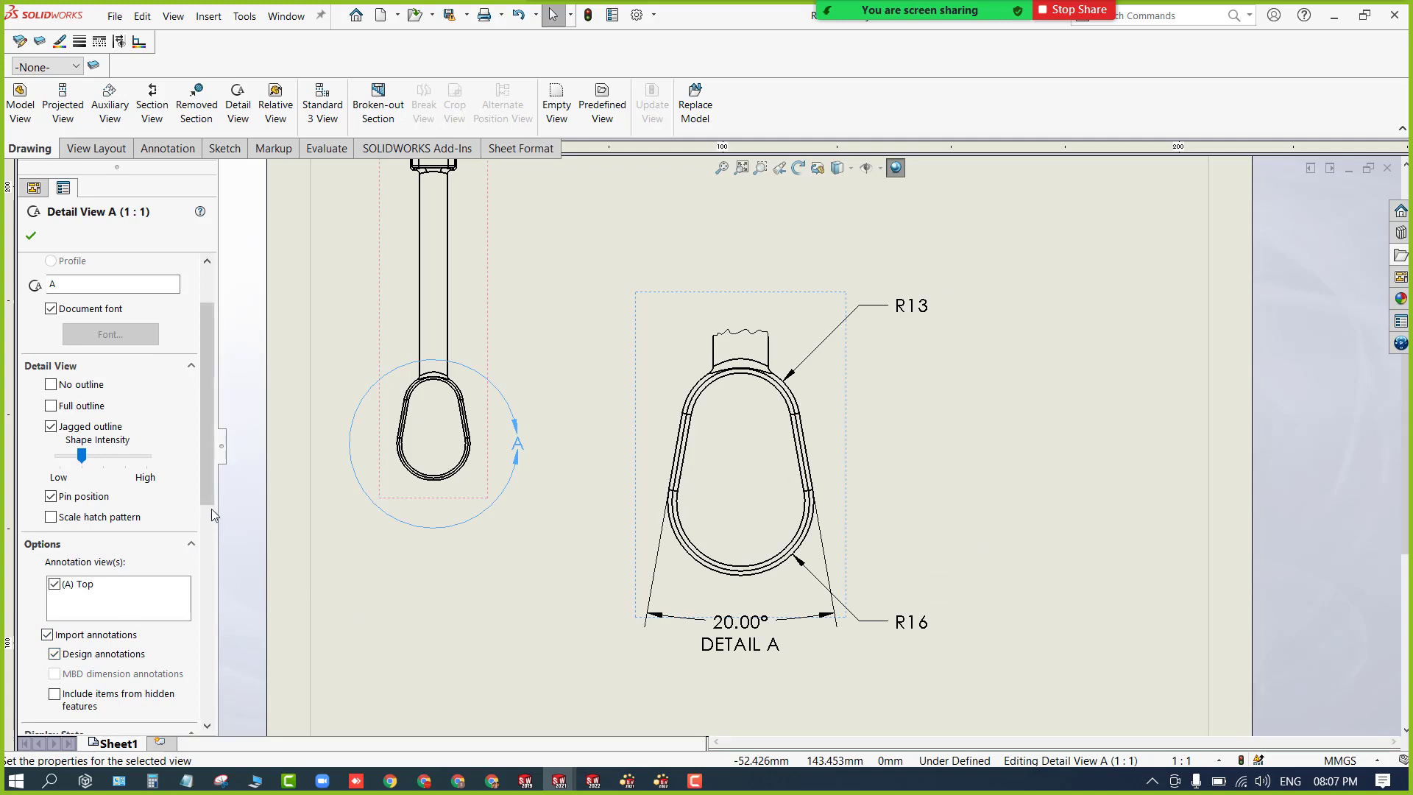
left_click_drag(211, 509, 226, 607)
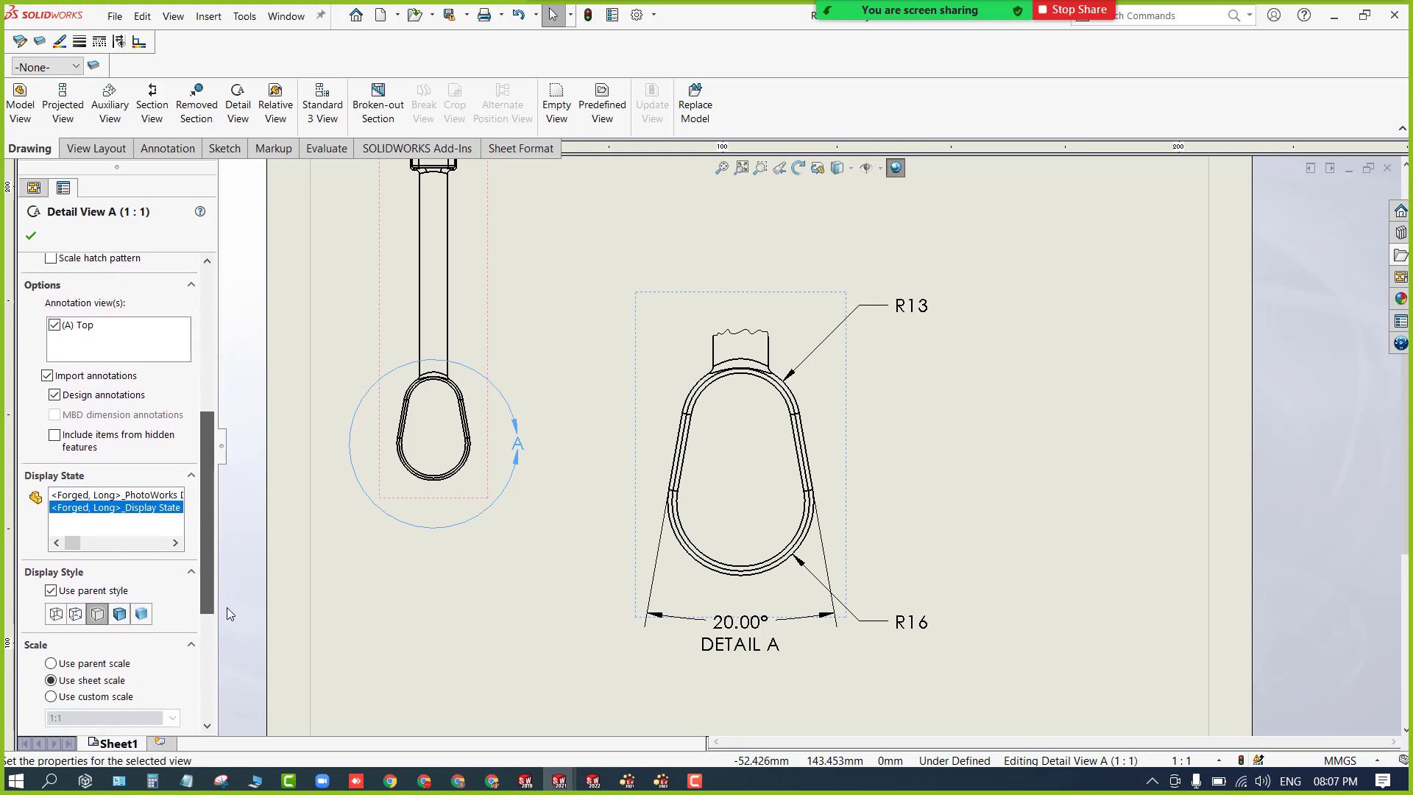
left_click(30, 235)
Compare the Ratchet Body sheet side by side with the reference FORGED drawing, and return to the full-size sheet.
scroll(560, 417, "up", 3)
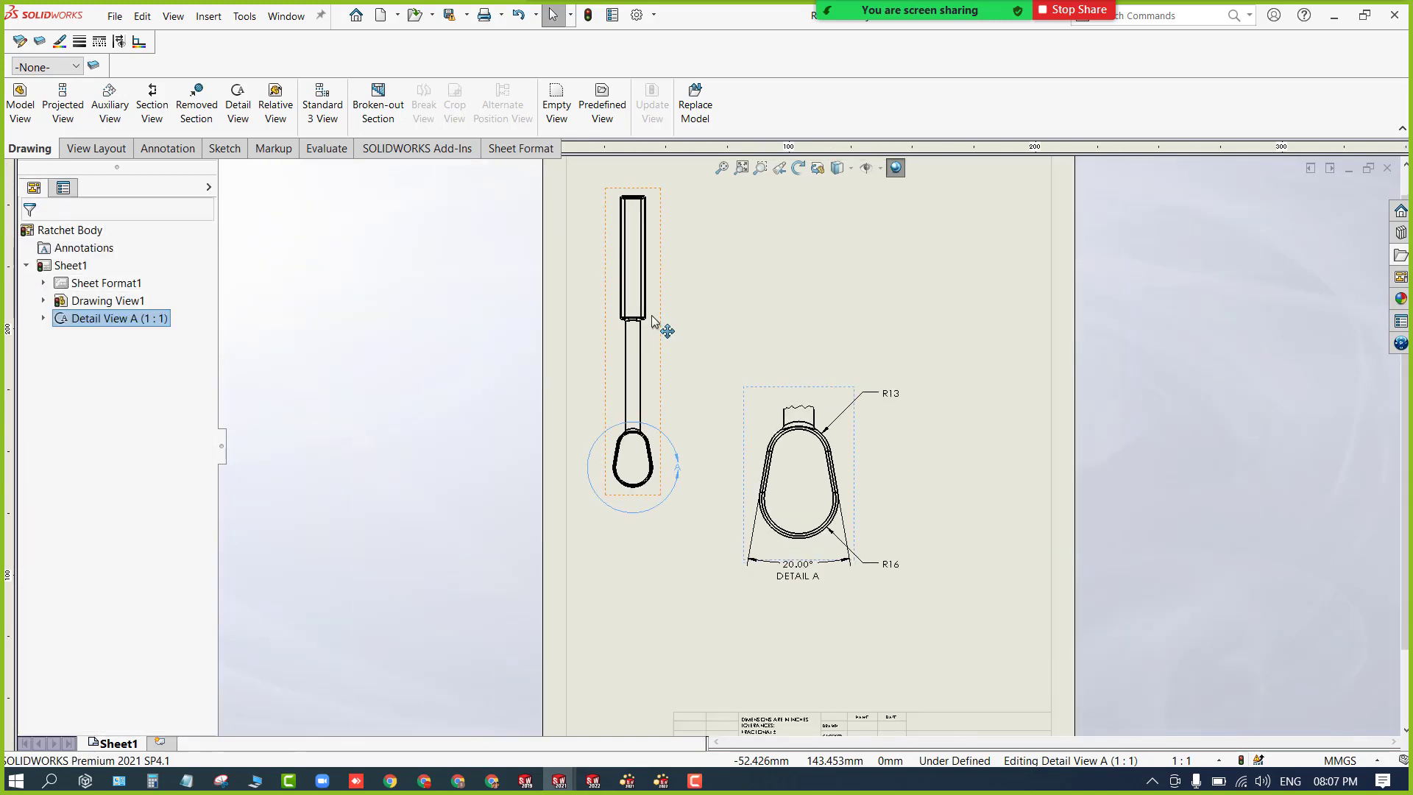
scroll(773, 376, "up", 3)
scroll(883, 431, "down", 2)
scroll(581, 343, "down", 2)
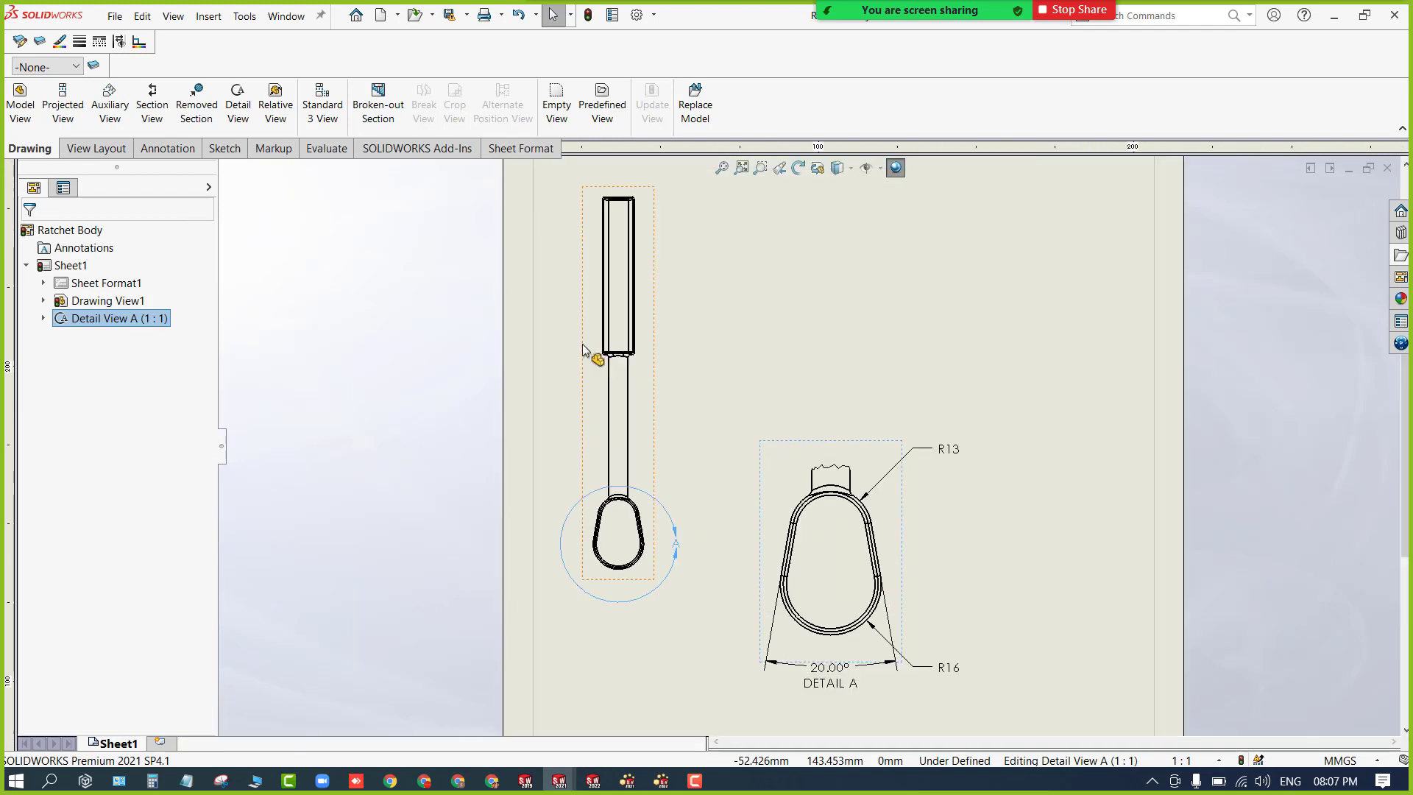
left_click(1328, 168)
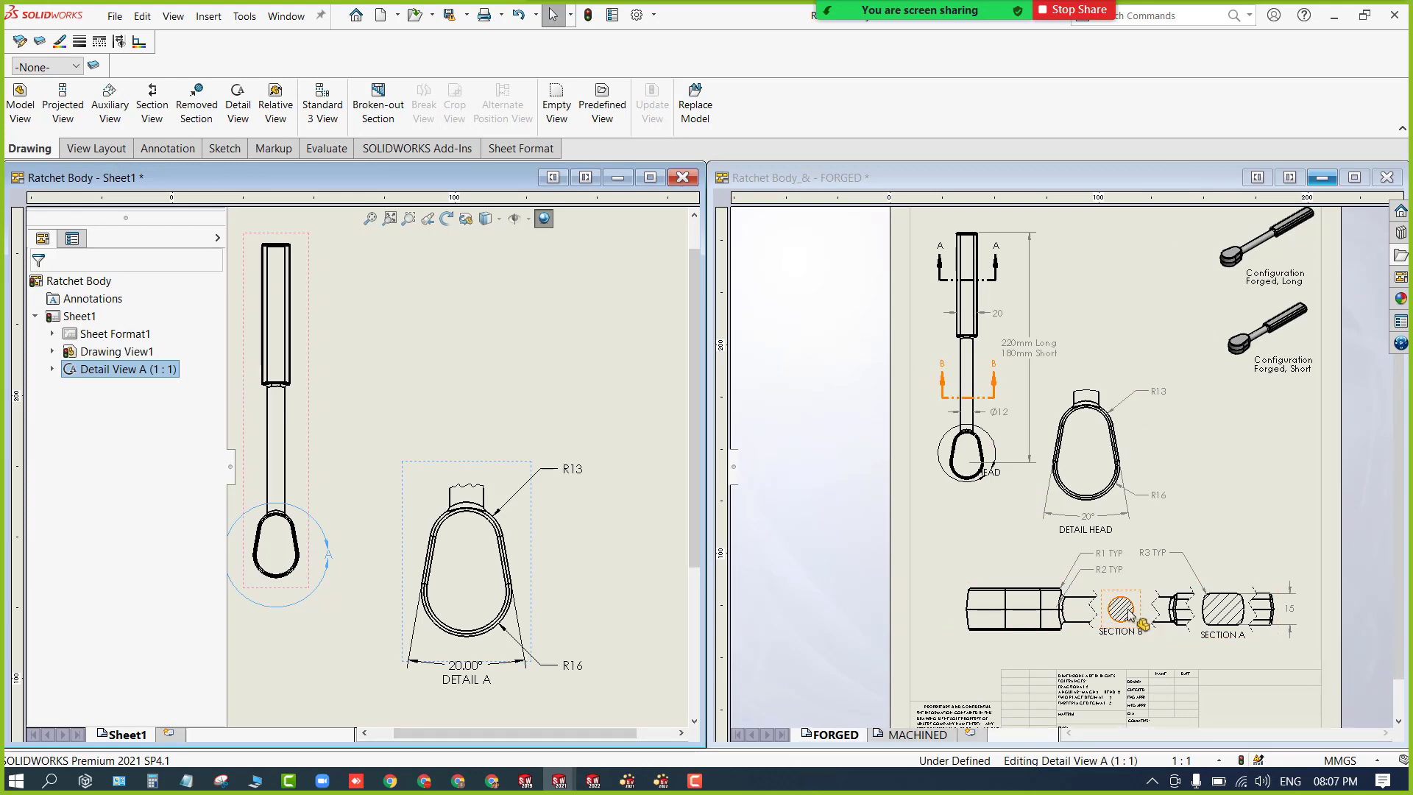
left_click(652, 176)
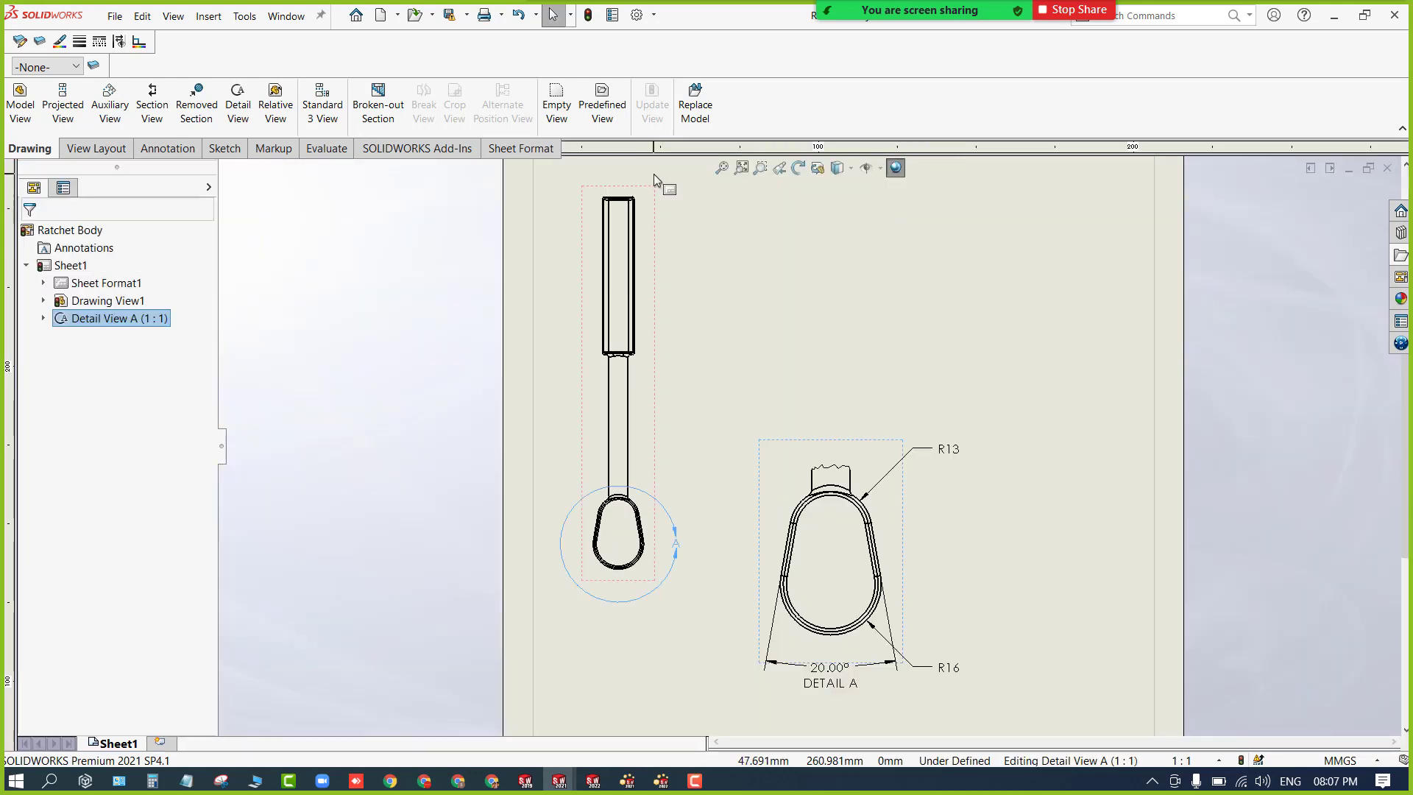
Place the Right view of Ratchet Body on the sheet without any projected views, and move it below Detail A.
left_click(765, 342)
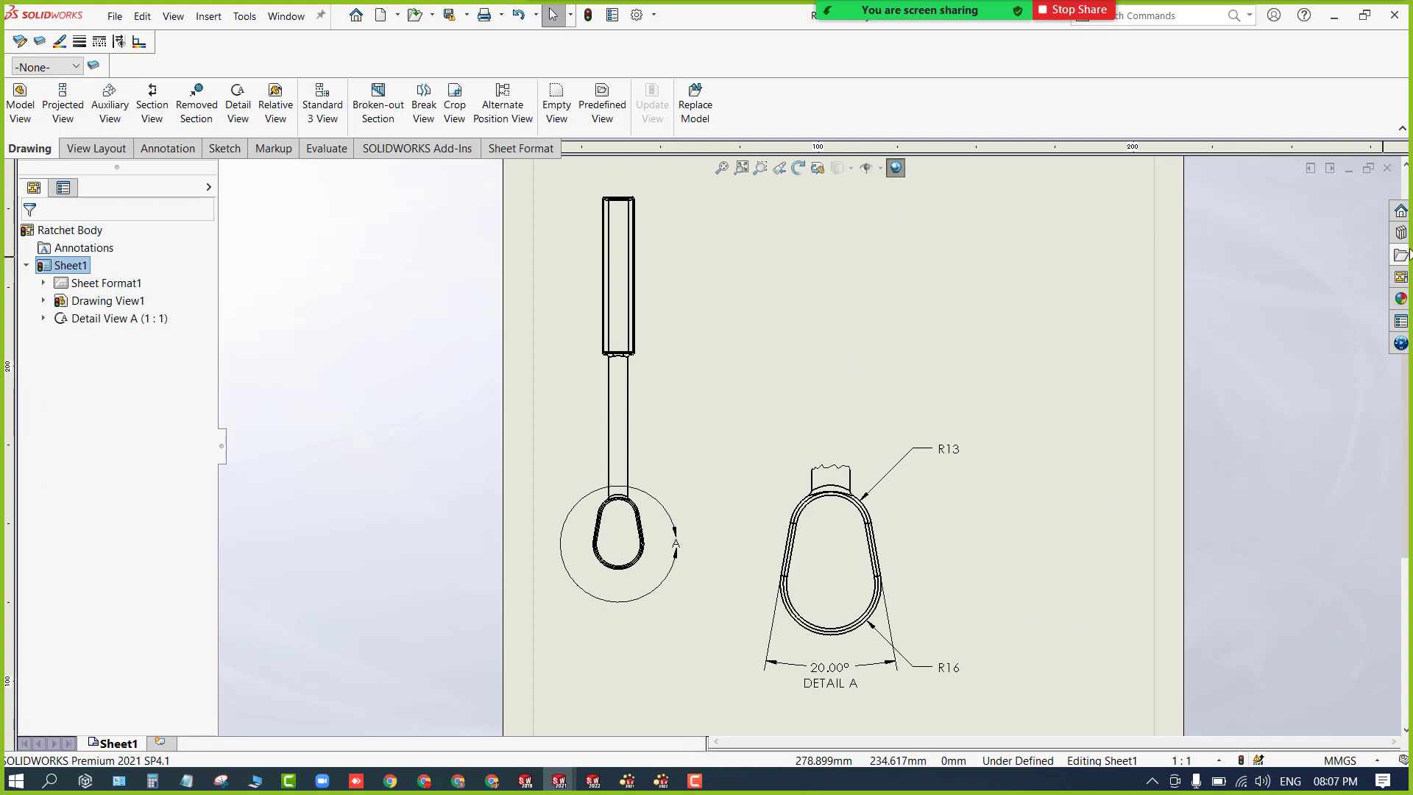
left_click(1401, 279)
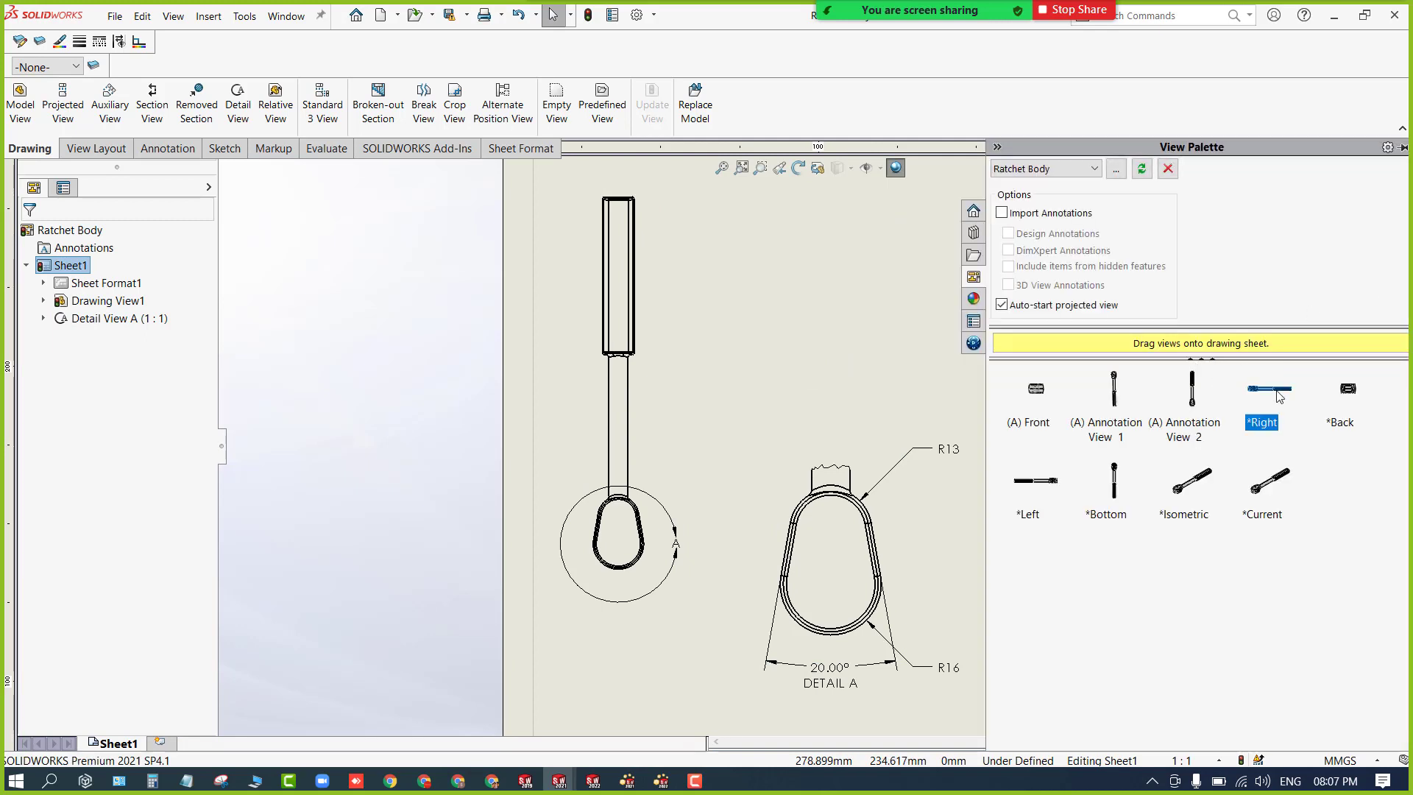
left_click_drag(1279, 397, 938, 315)
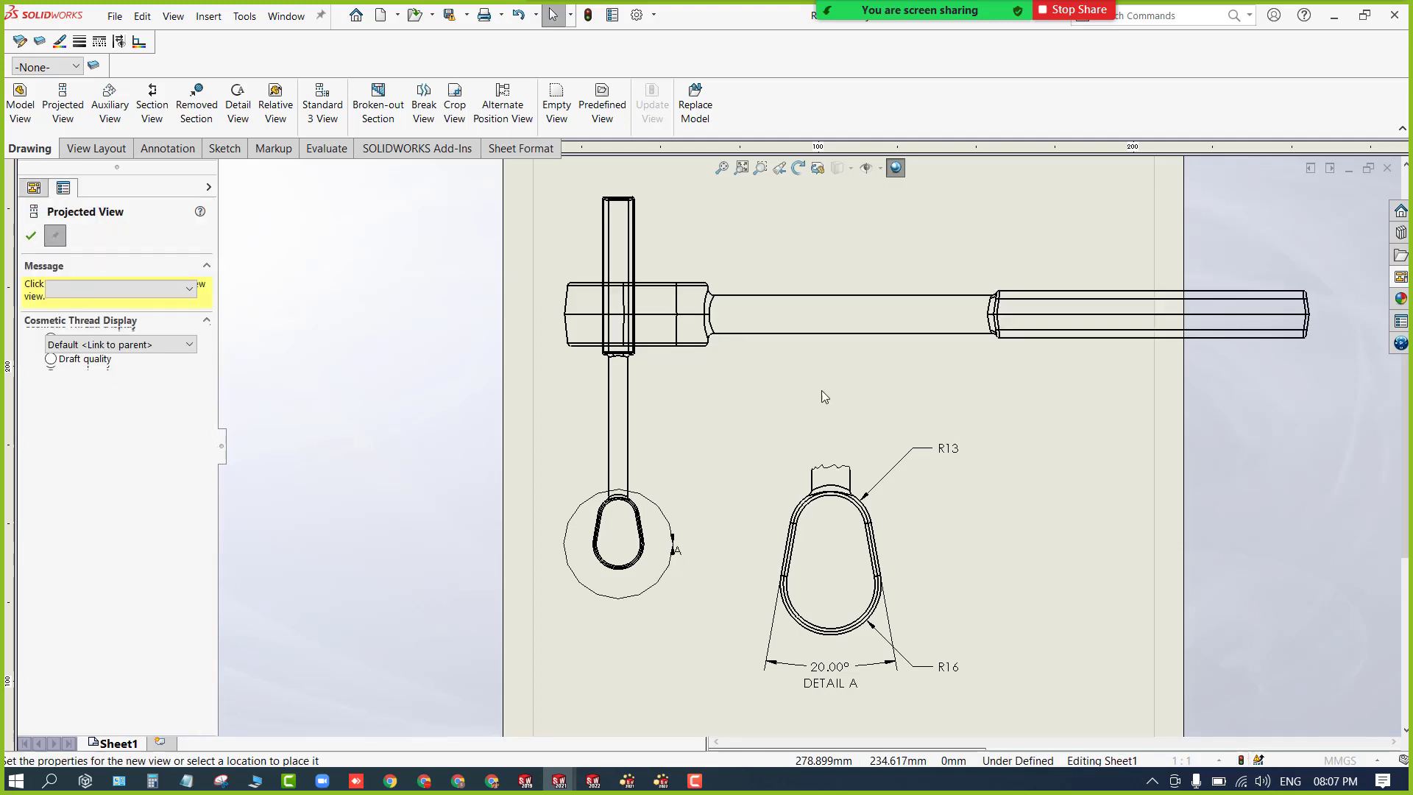
scroll(822, 396, "up", 5)
scroll(845, 455, "down", 2)
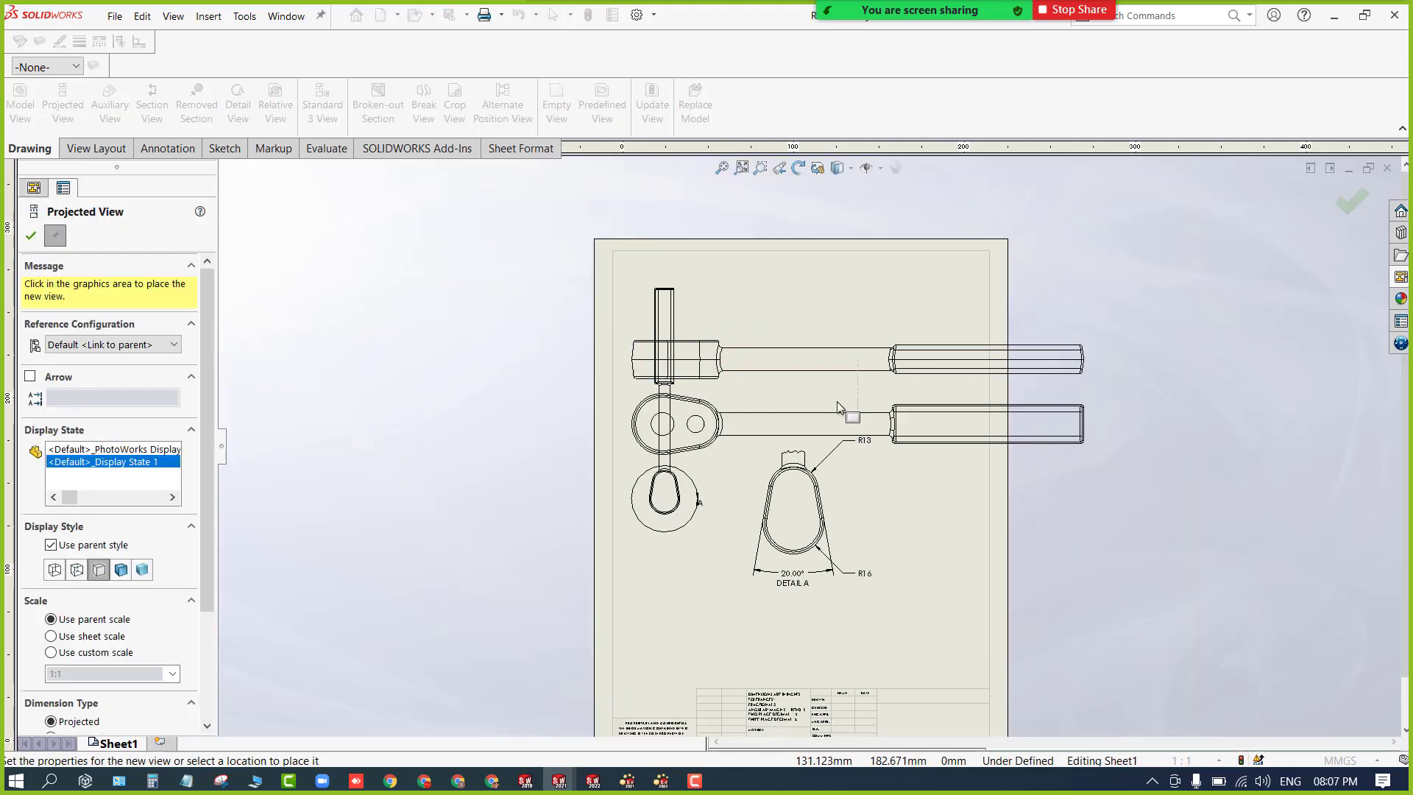
key("Escape")
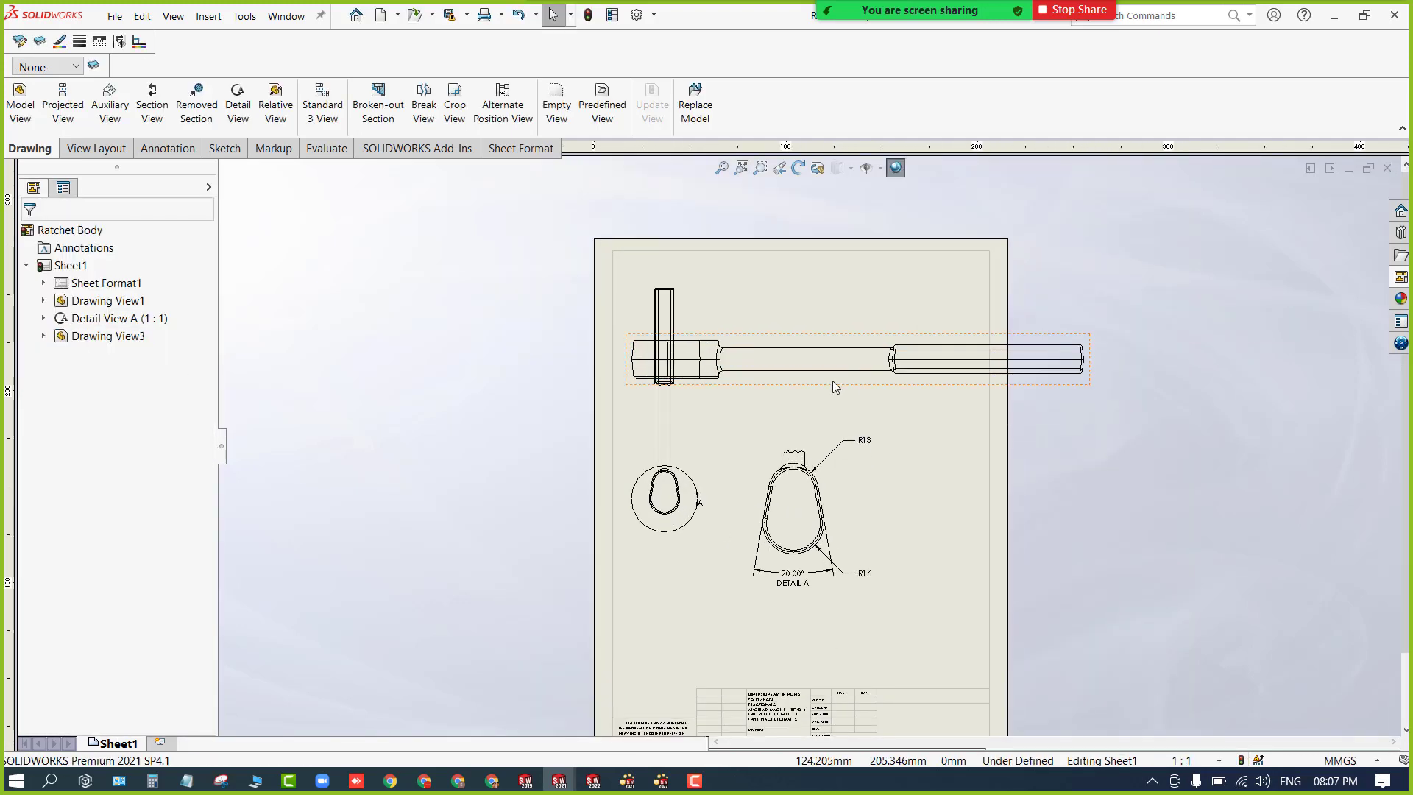
left_click_drag(836, 420, 825, 671)
scroll(823, 665, "down", 2)
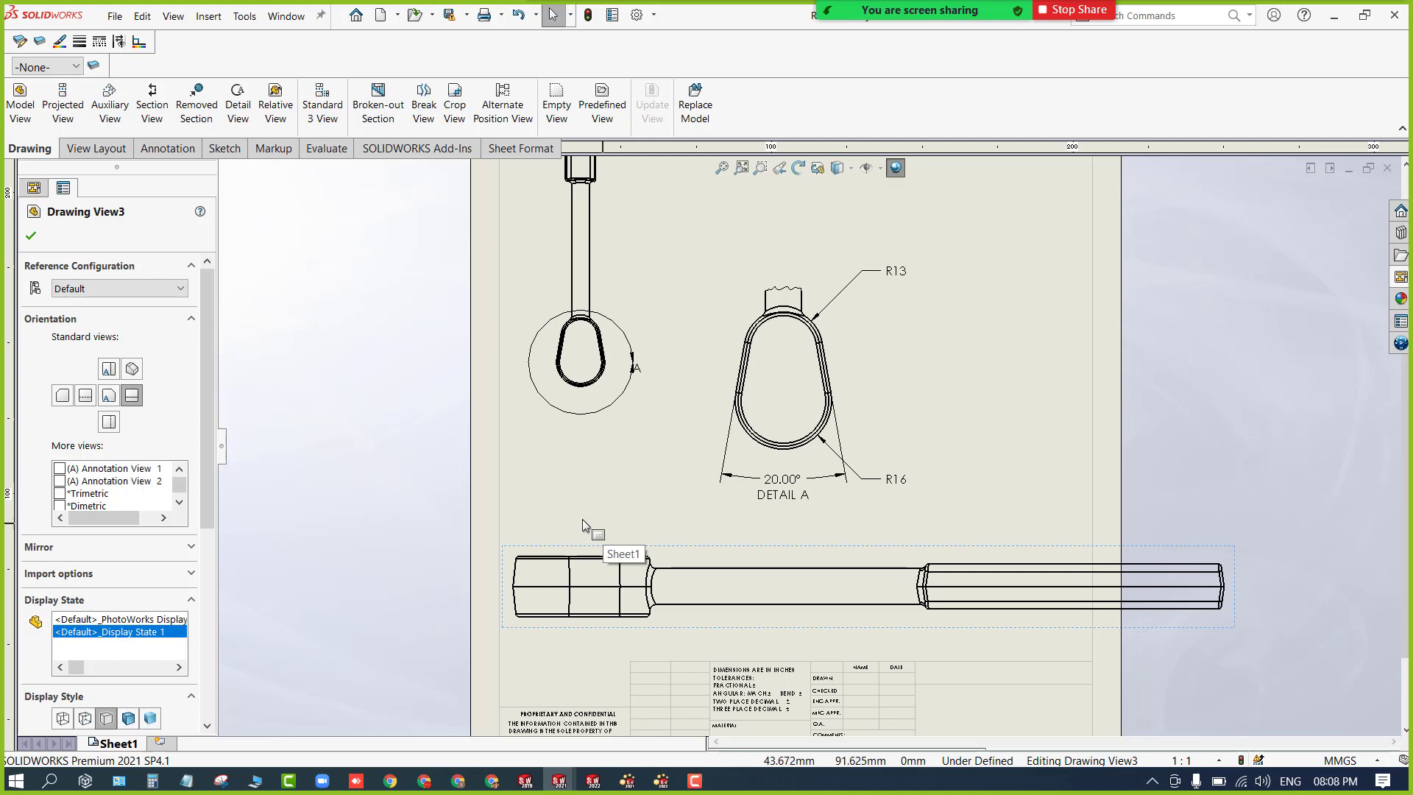
Break the Right view with two vertical zigzag breaks, one across the shaft and one across the handle grip.
left_click(390, 509)
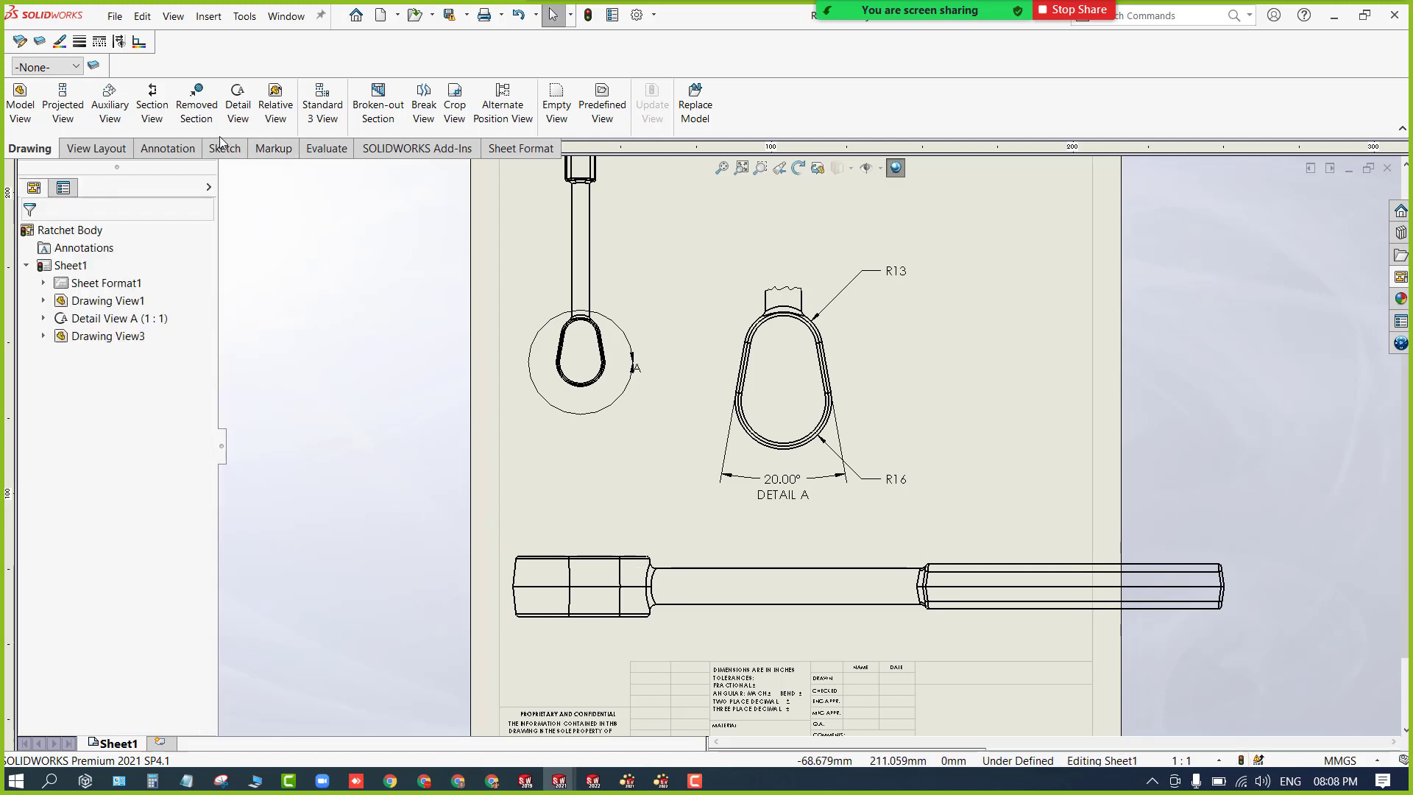
left_click(423, 107)
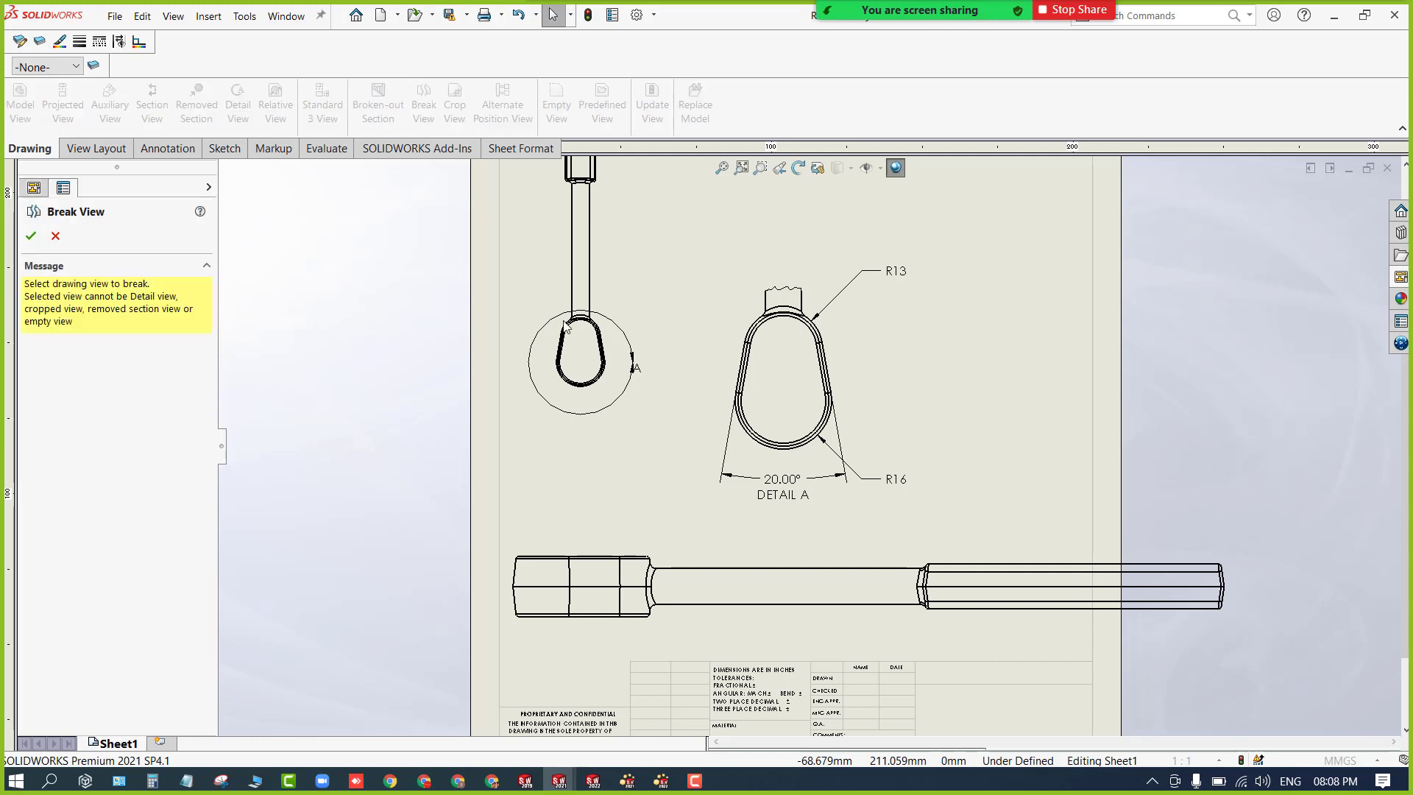
left_click(683, 585)
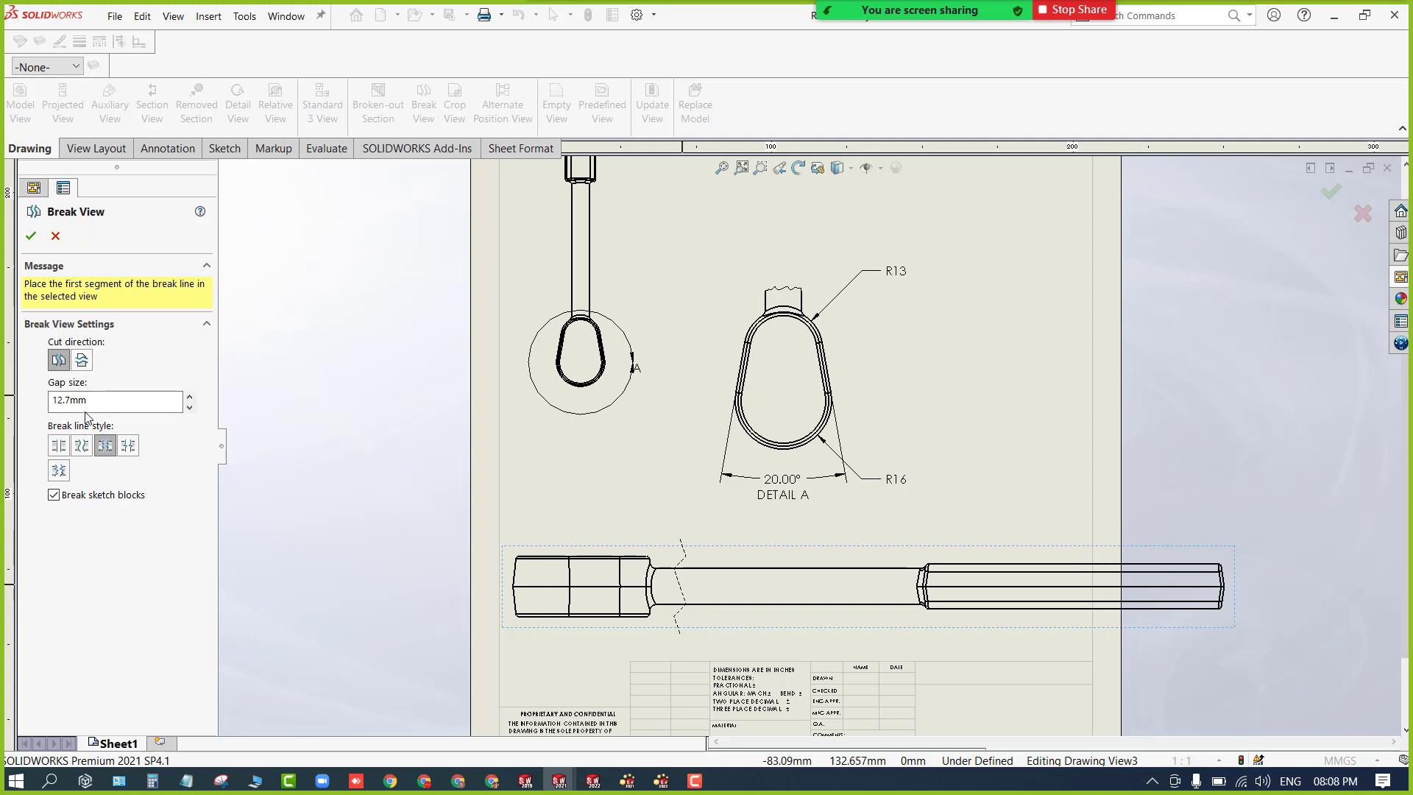
left_click(667, 578)
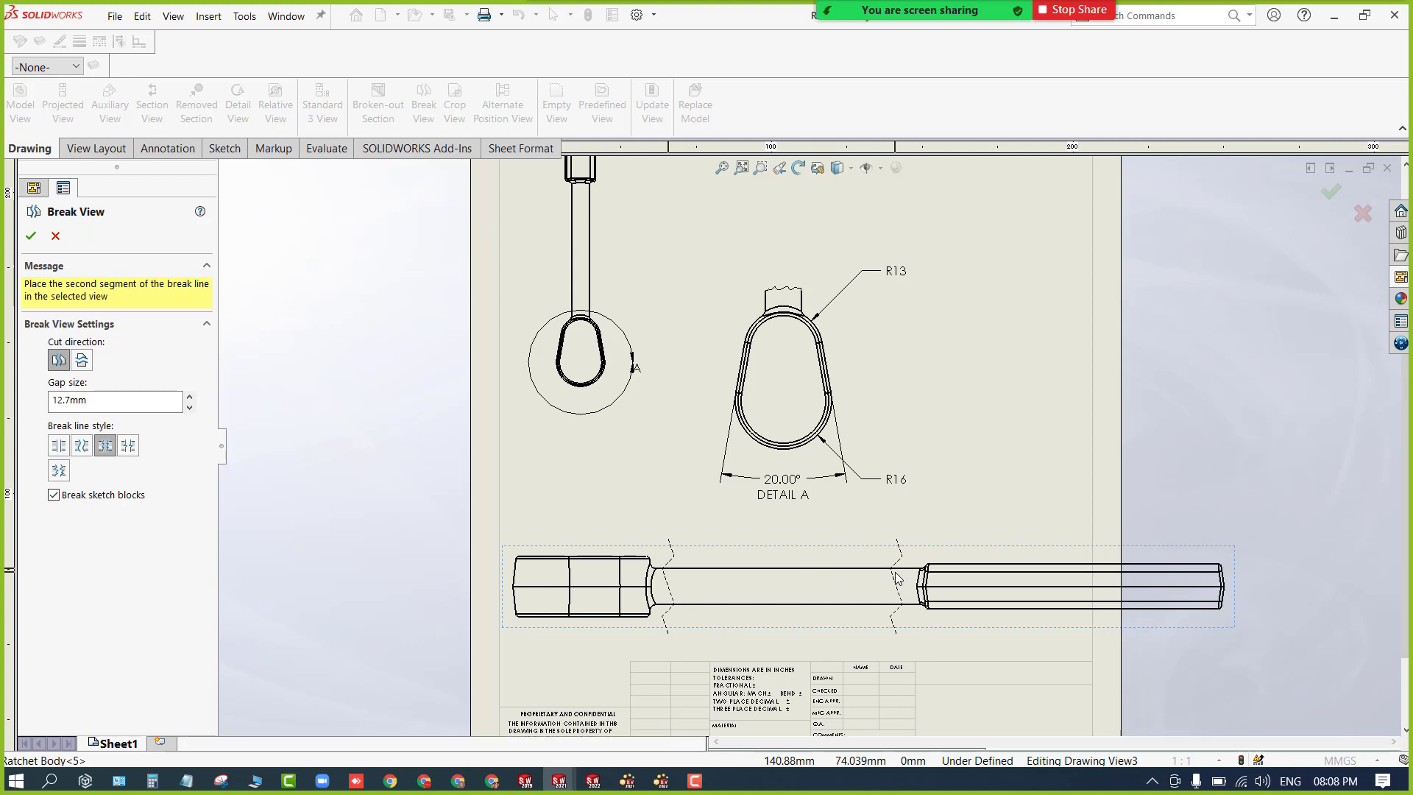
left_click(897, 578)
left_click(862, 578)
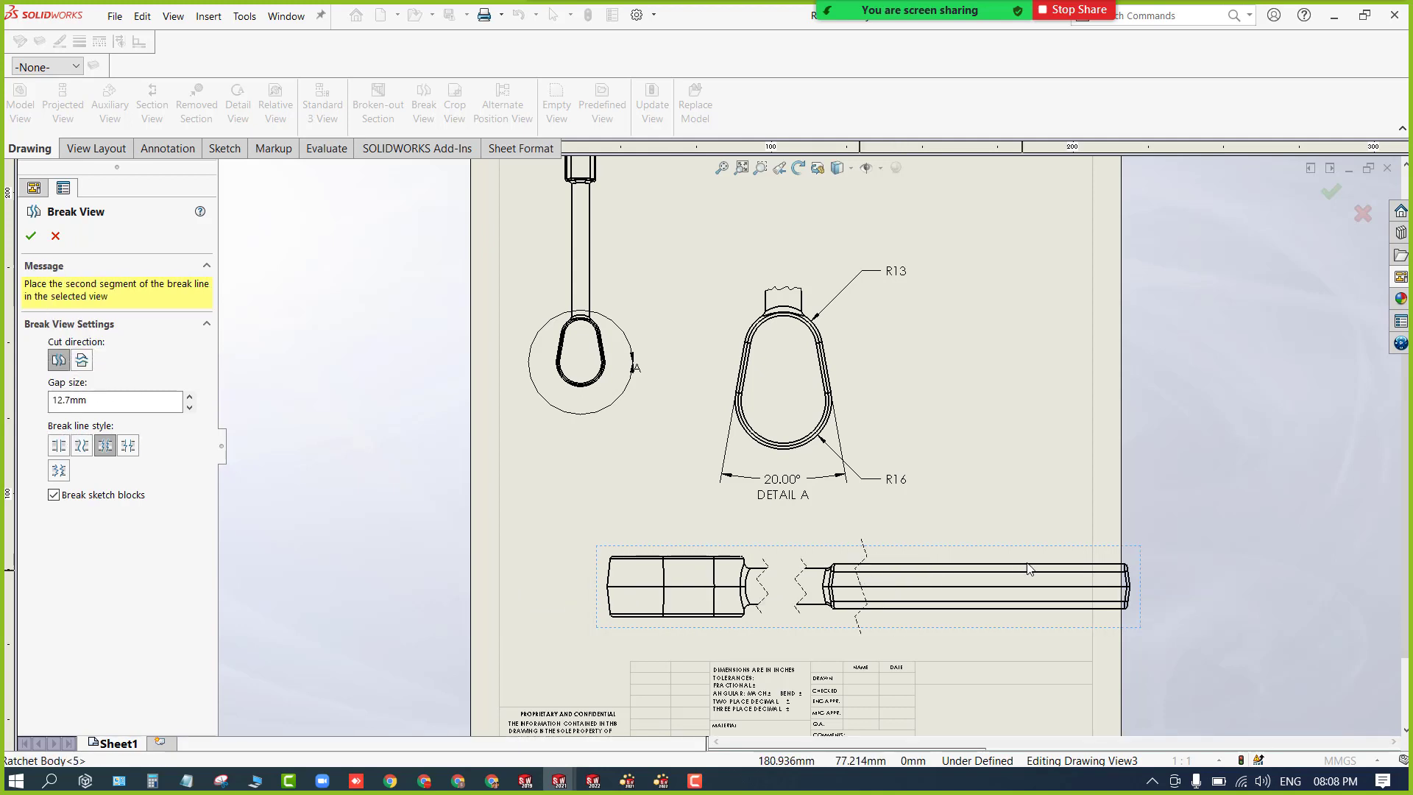
left_click(1073, 578)
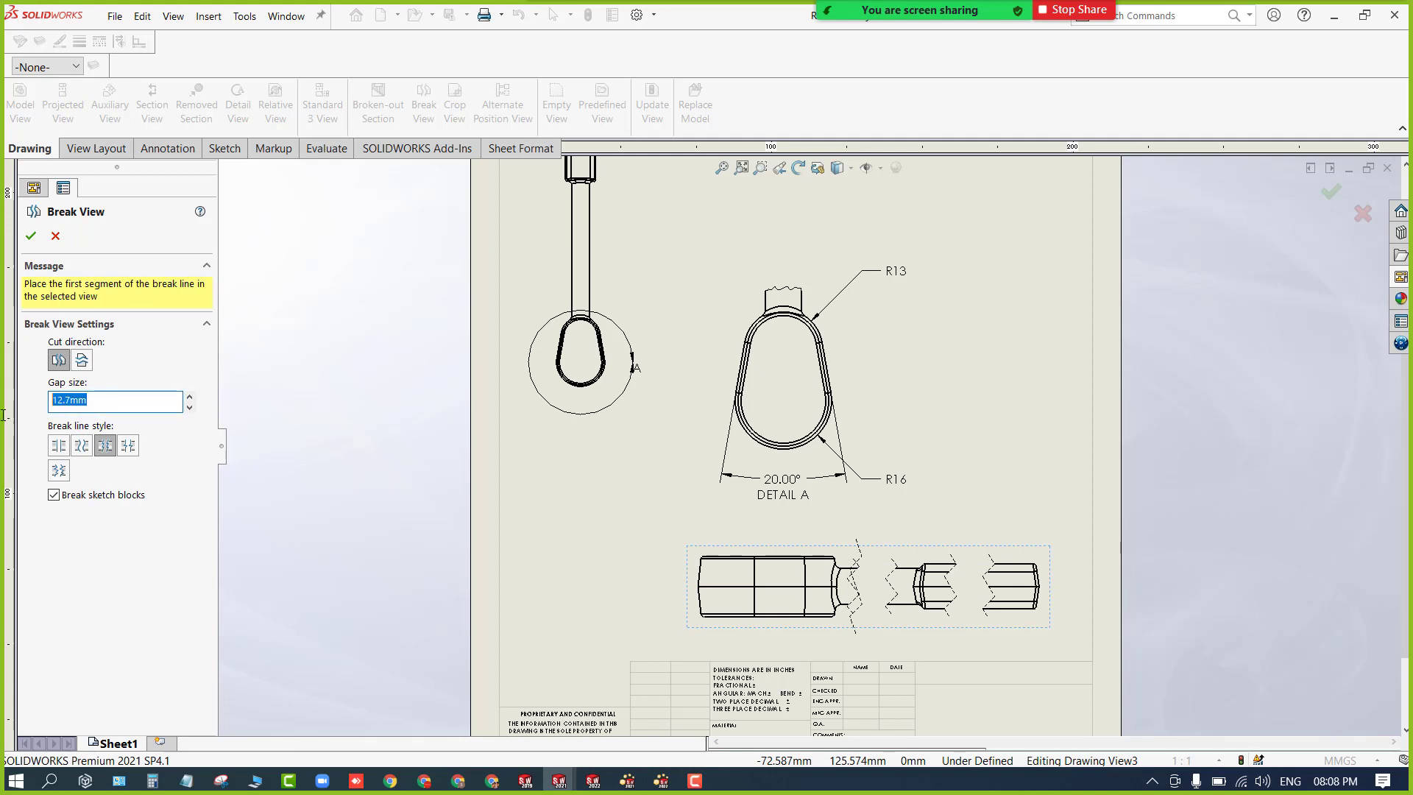
Set the break gap to 20 mm, widen it further, apply it, and shift the broken view nearer the sheet's left border.
key("Return")
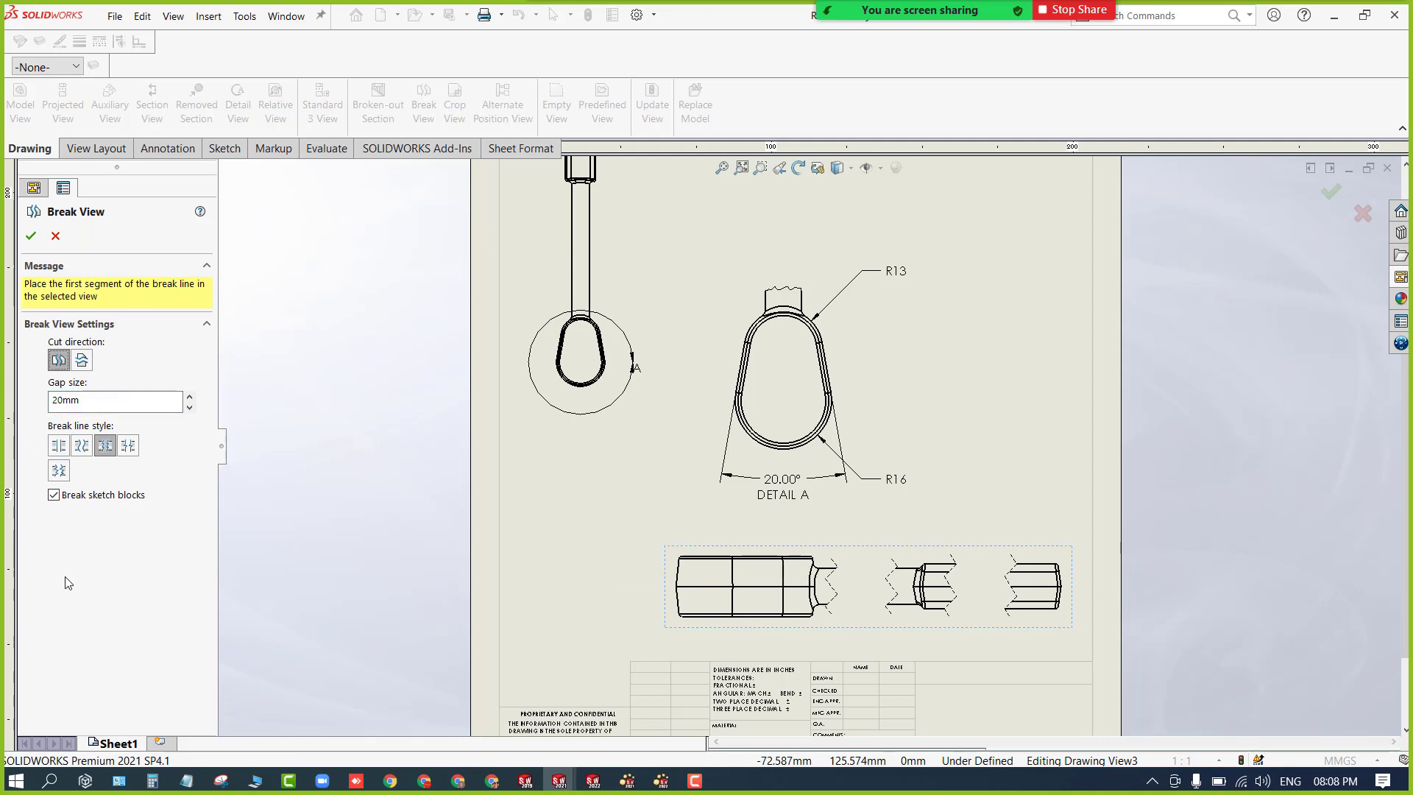
double_click(92, 400)
left_click(31, 236)
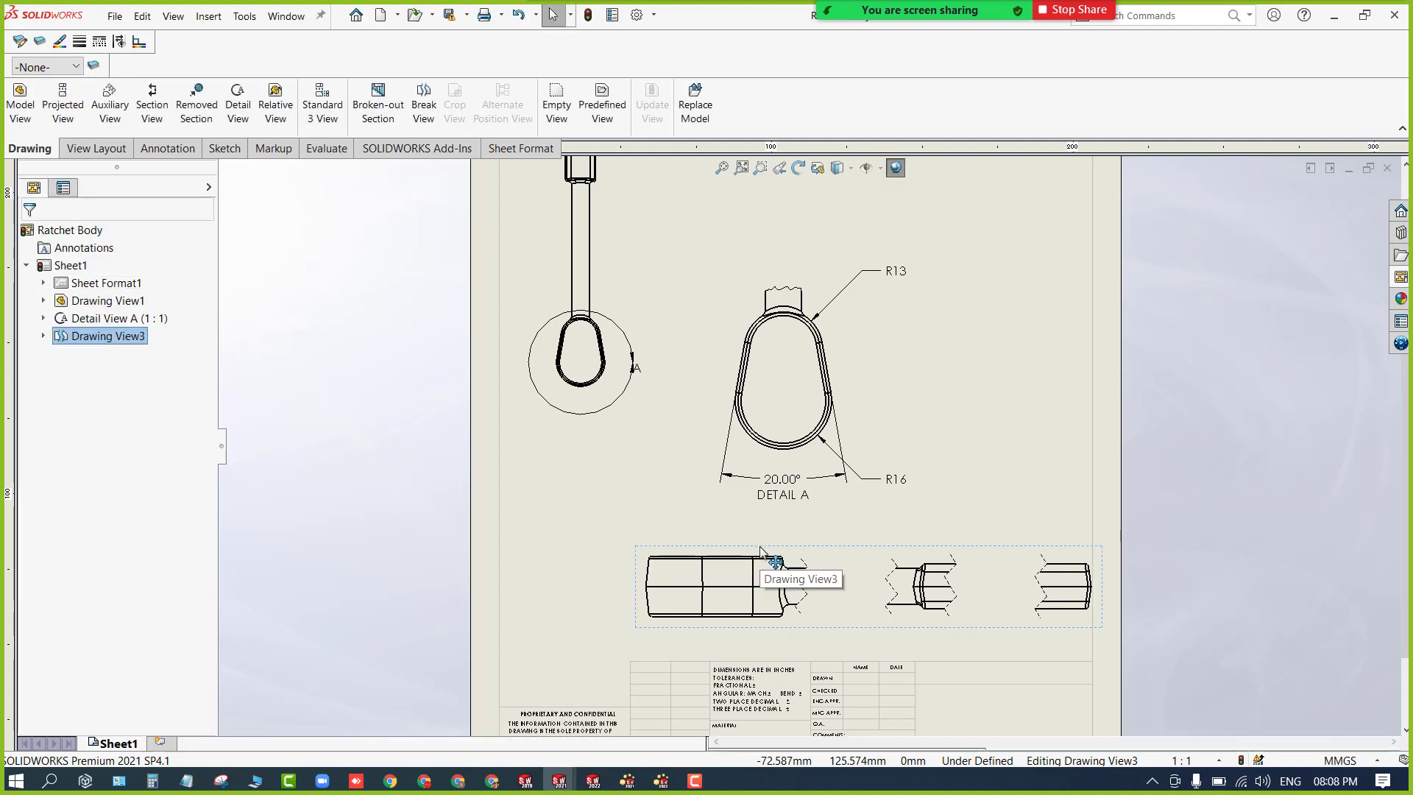
left_click_drag(759, 552, 672, 548)
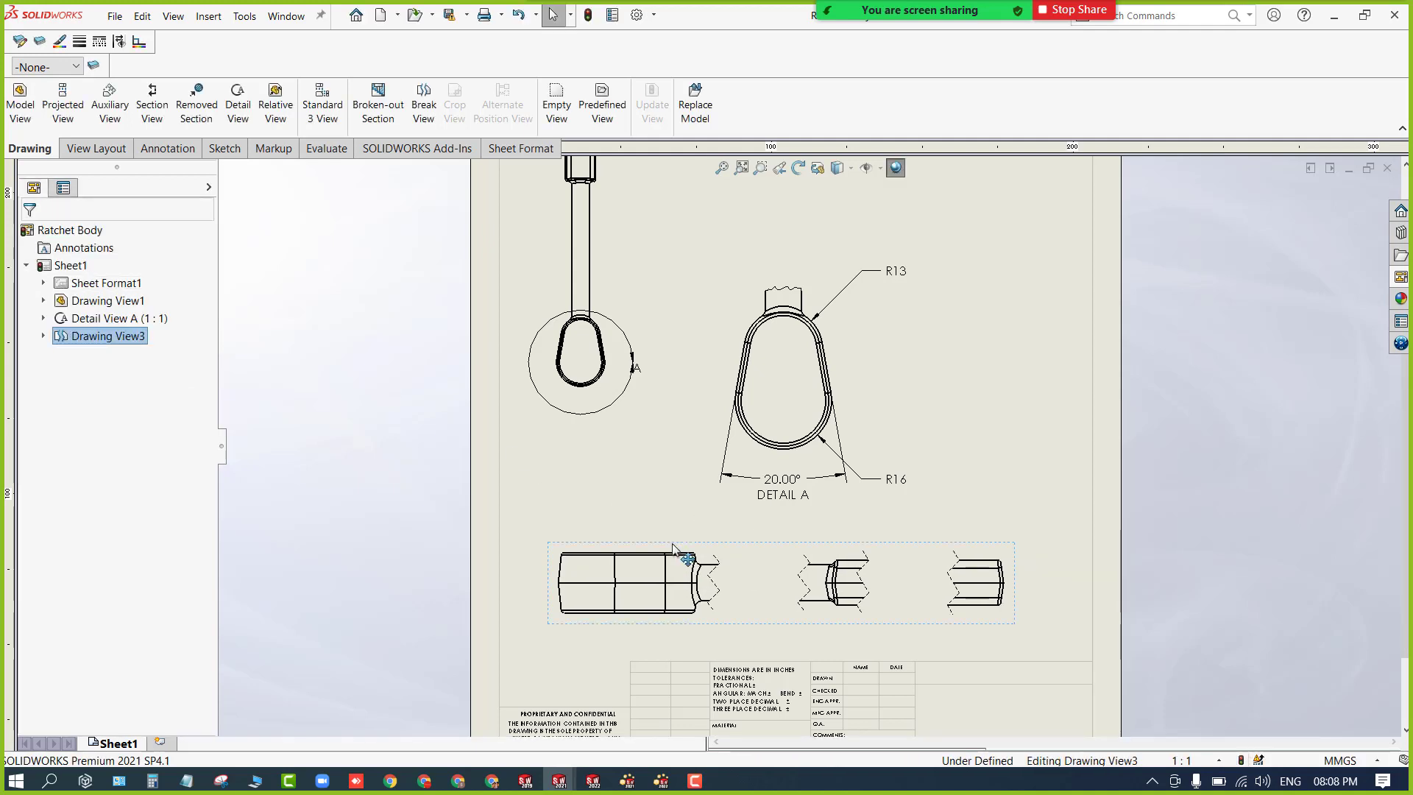
left_click(633, 516)
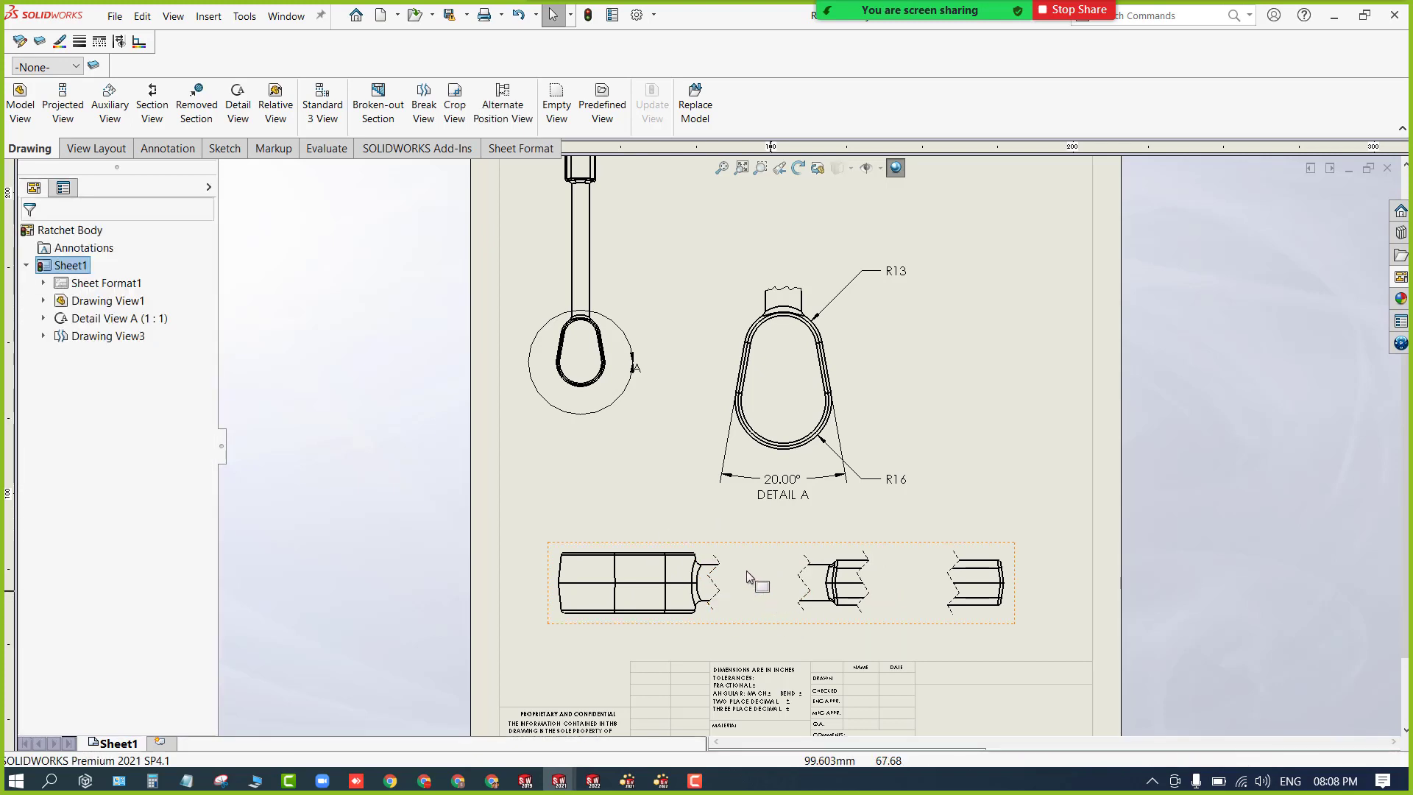
Create section view B-B with a horizontal cutting line across the shaft of the full ratchet view, and place it below that view.
scroll(619, 502, "up", 1)
scroll(620, 502, "down", 1)
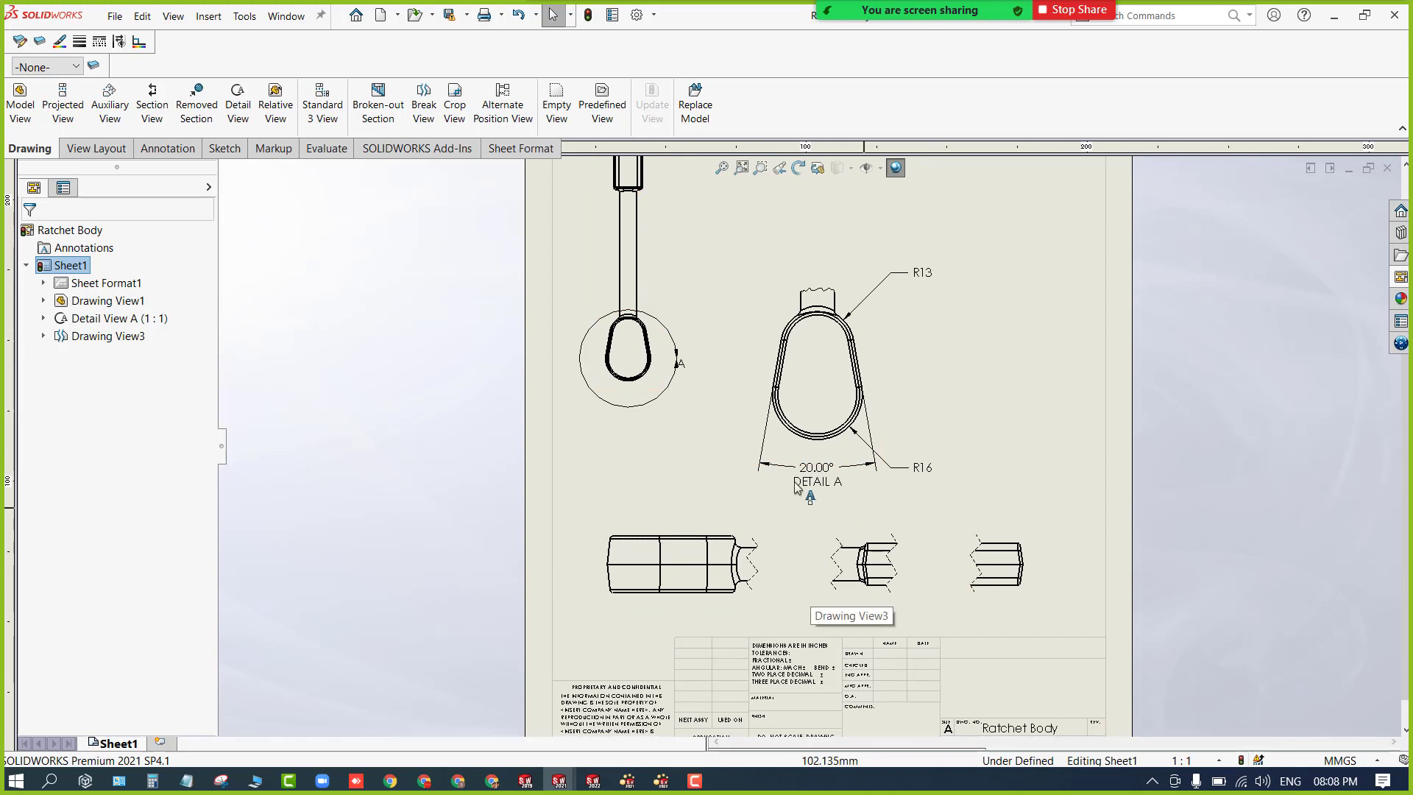
key("z")
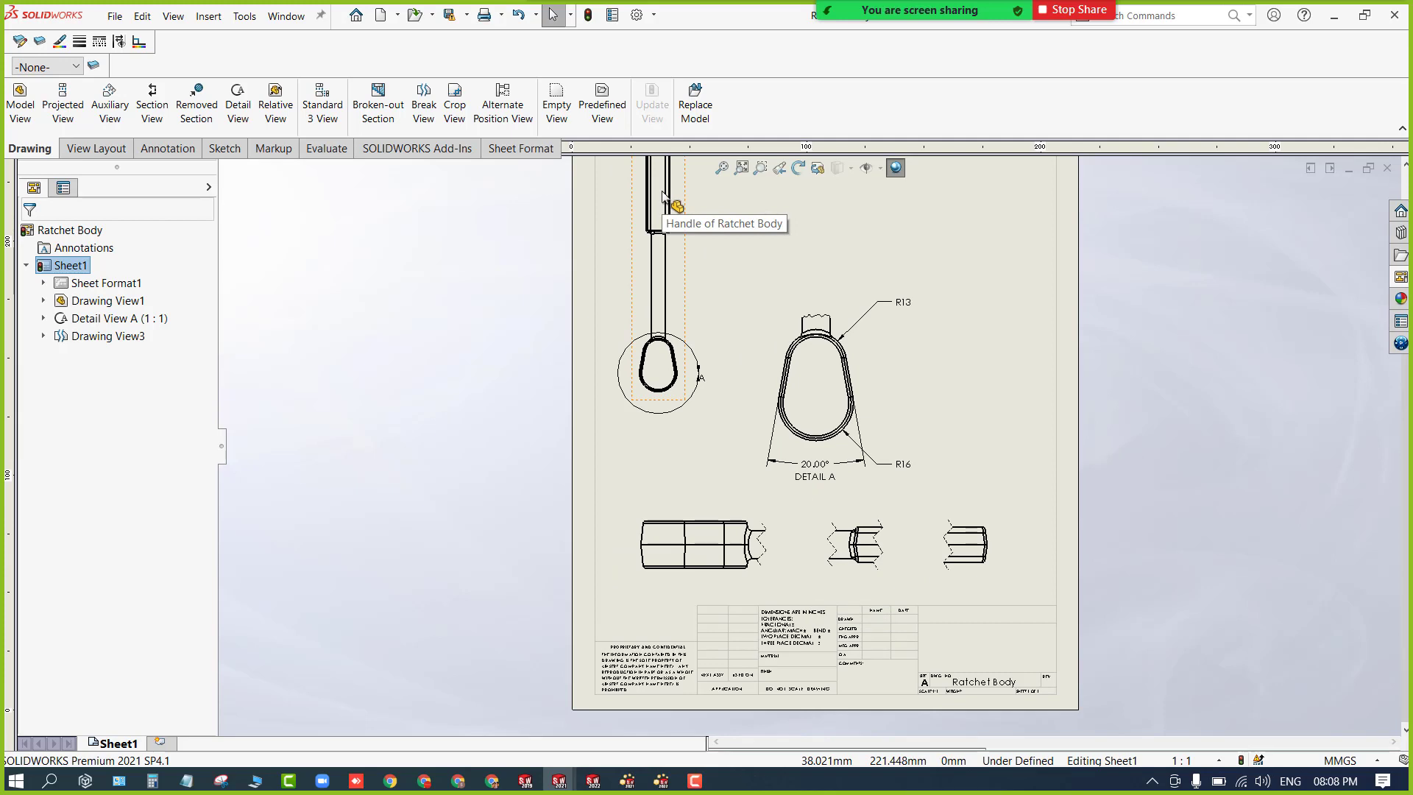
scroll(662, 191, "up", 3)
scroll(807, 316, "down", 3)
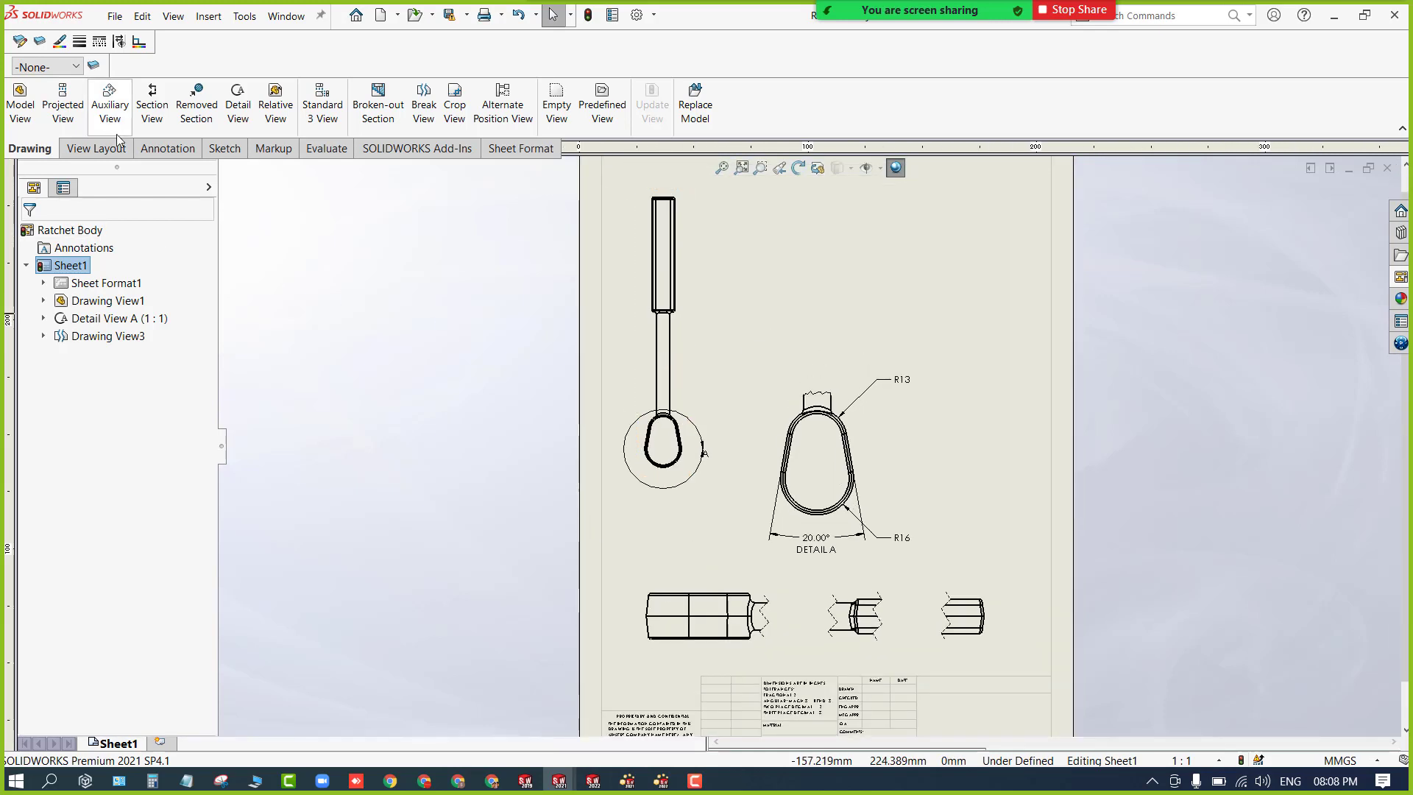
left_click(151, 111)
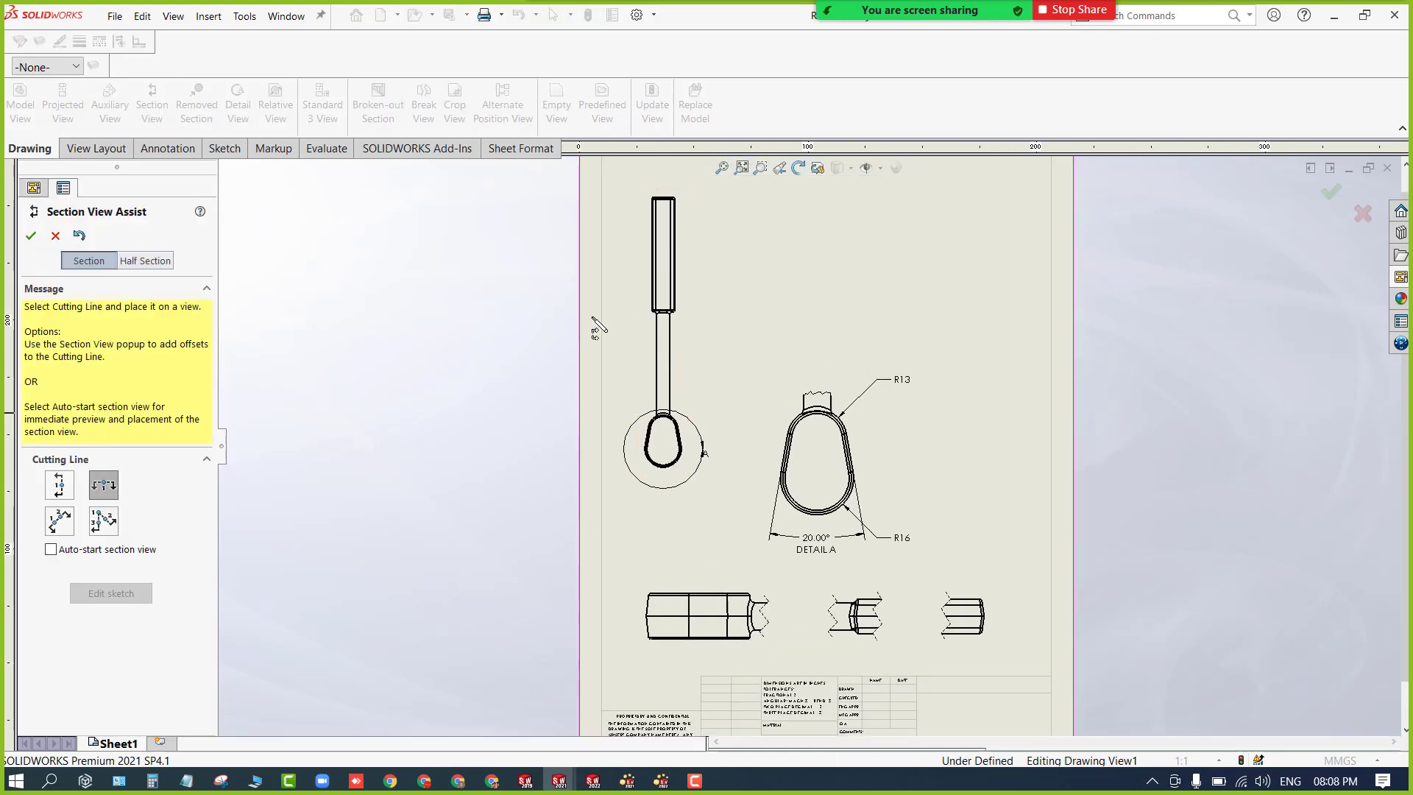
left_click(666, 353)
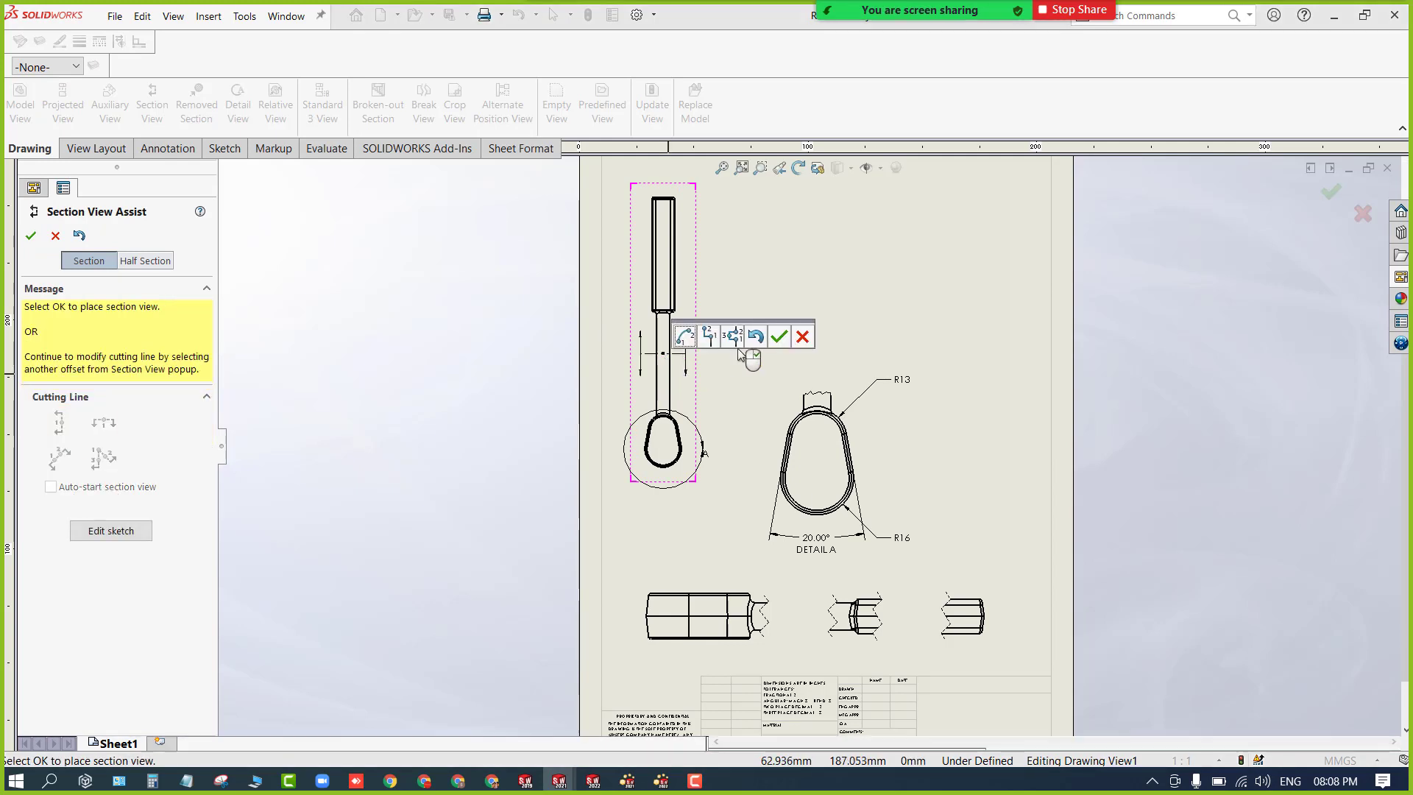
left_click(779, 337)
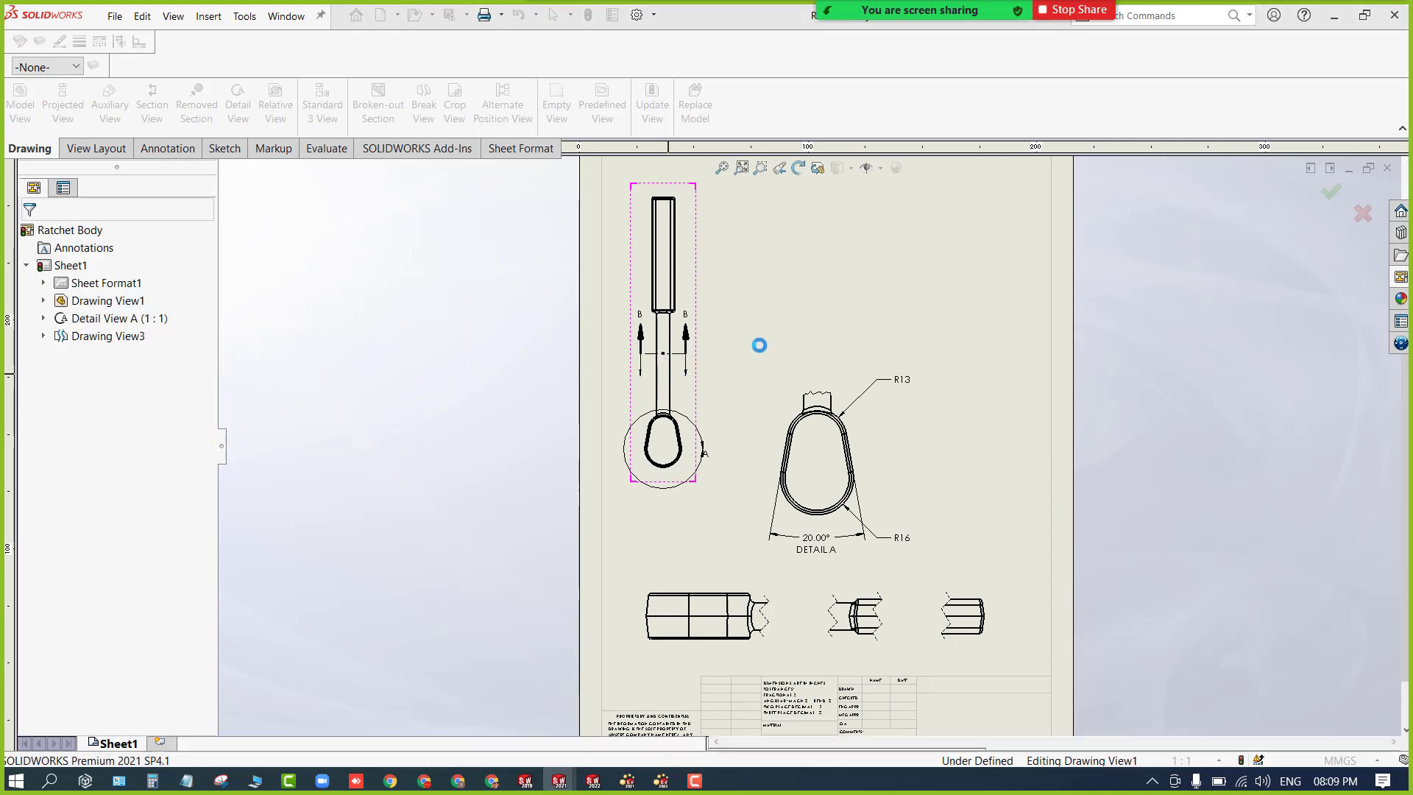
left_click(680, 531)
Turn off imported annotations for section view B-B, and delete its remaining dimensions and the section label.
scroll(680, 531, "down", 8)
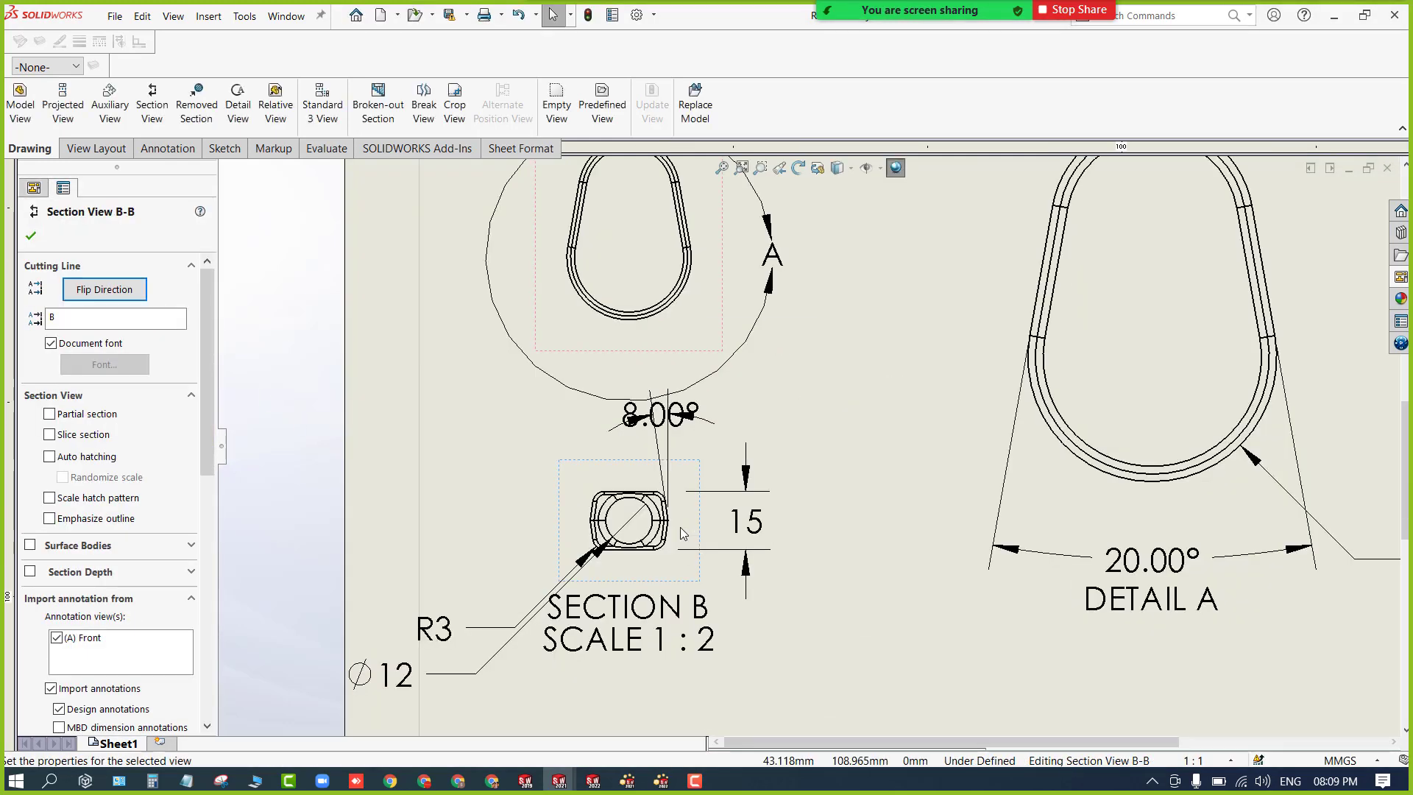
scroll(681, 533, "up", 4)
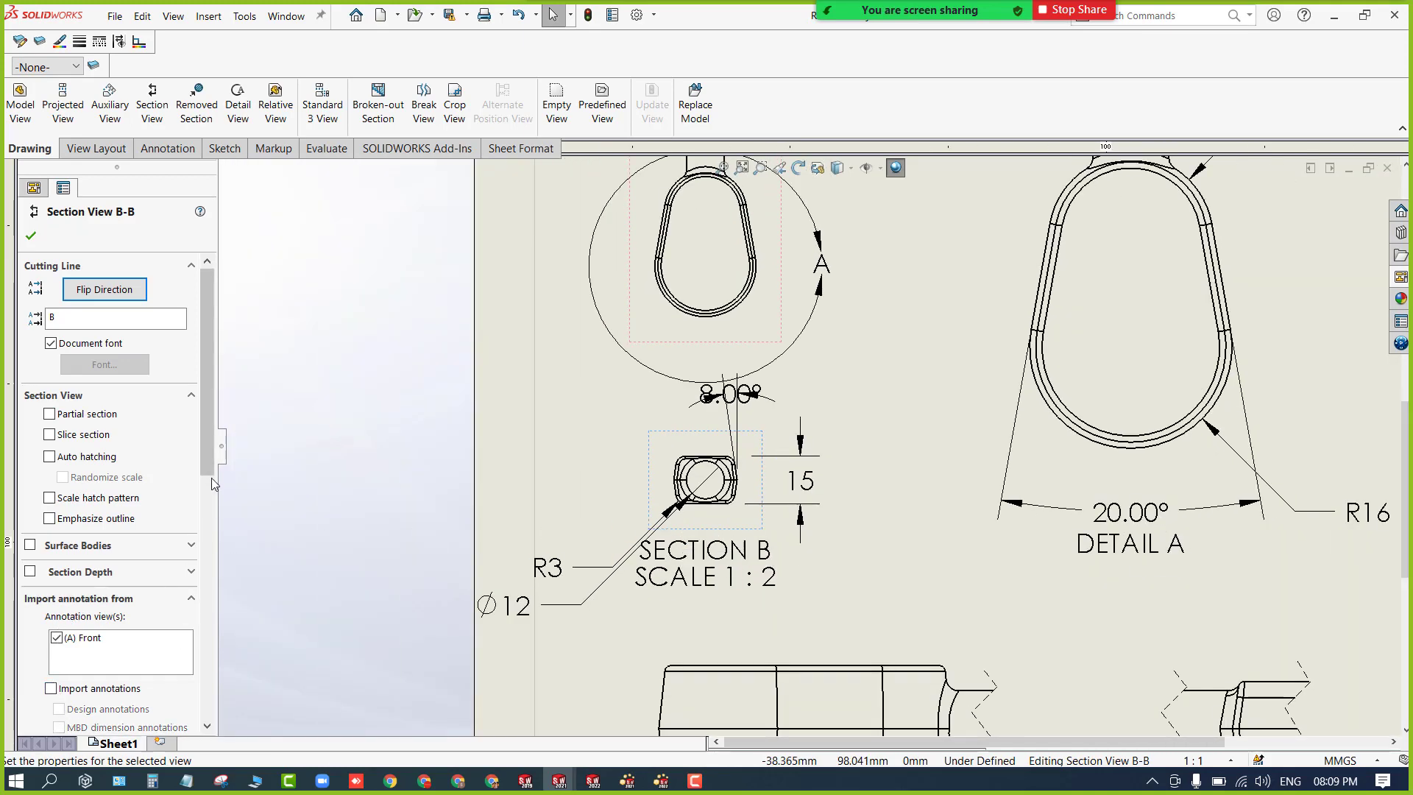
scroll(190, 613, "down", 5)
left_click_drag(469, 362, 878, 648)
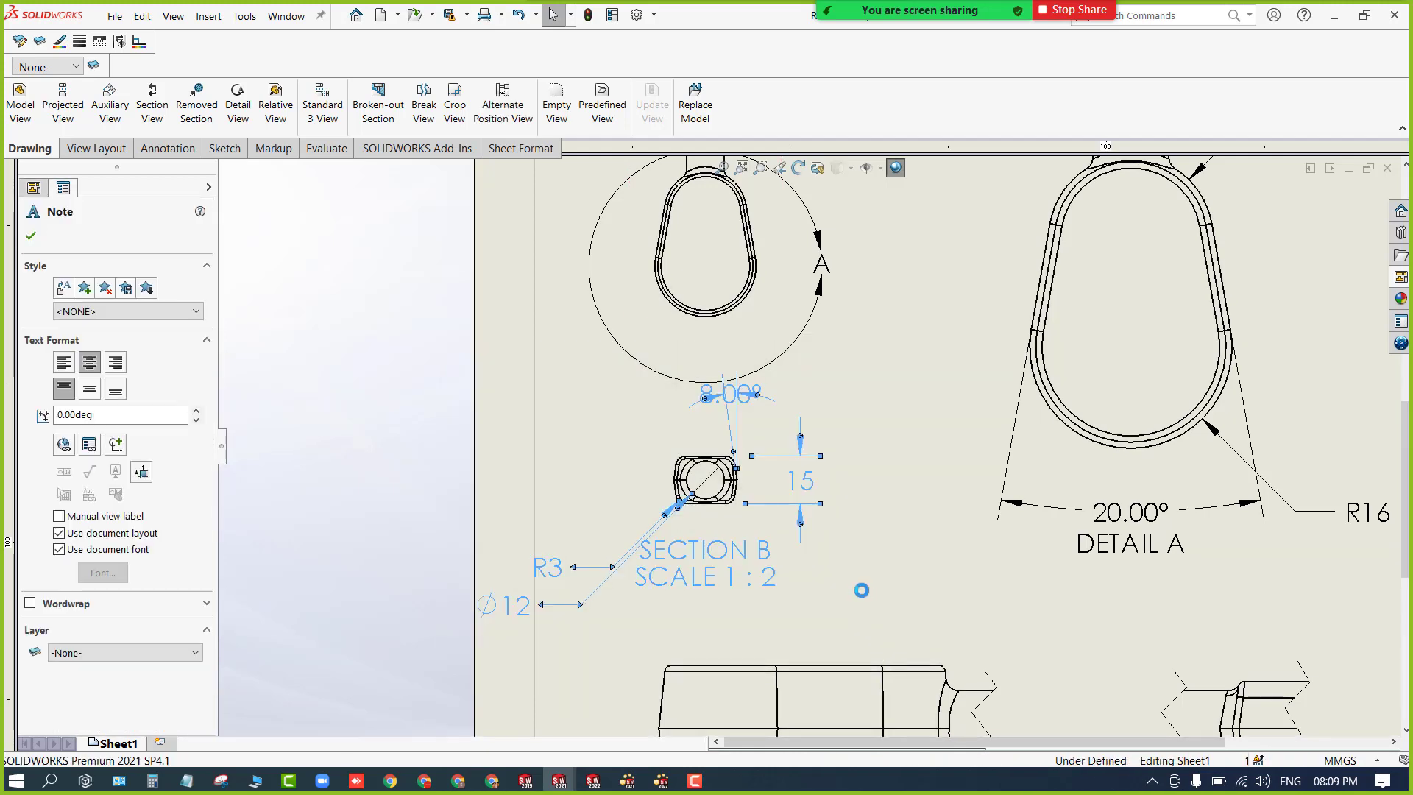
key("Delete")
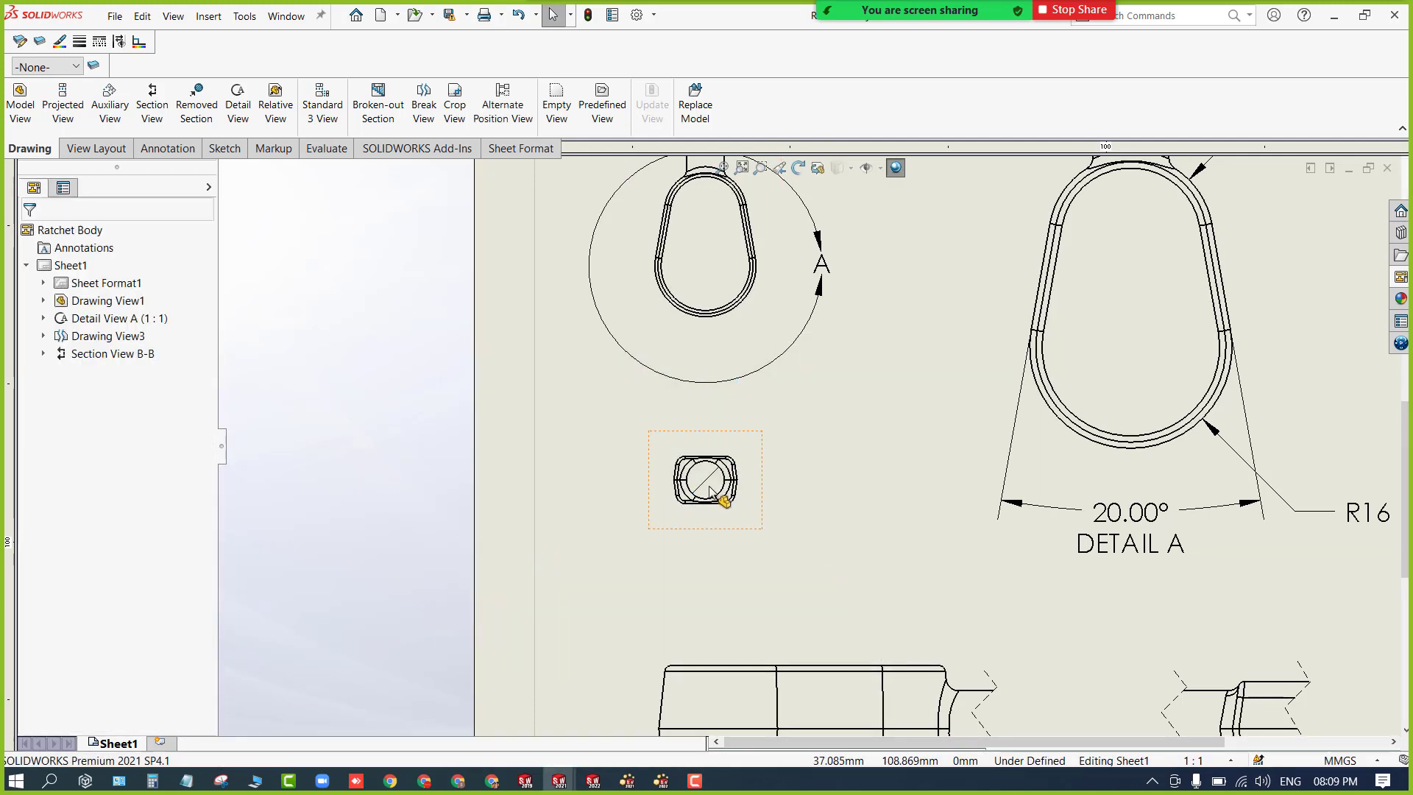
Make section view B-B a slice section with auto hatching, randomized scale, scaled hatch pattern and emphasized outline.
left_click(738, 472)
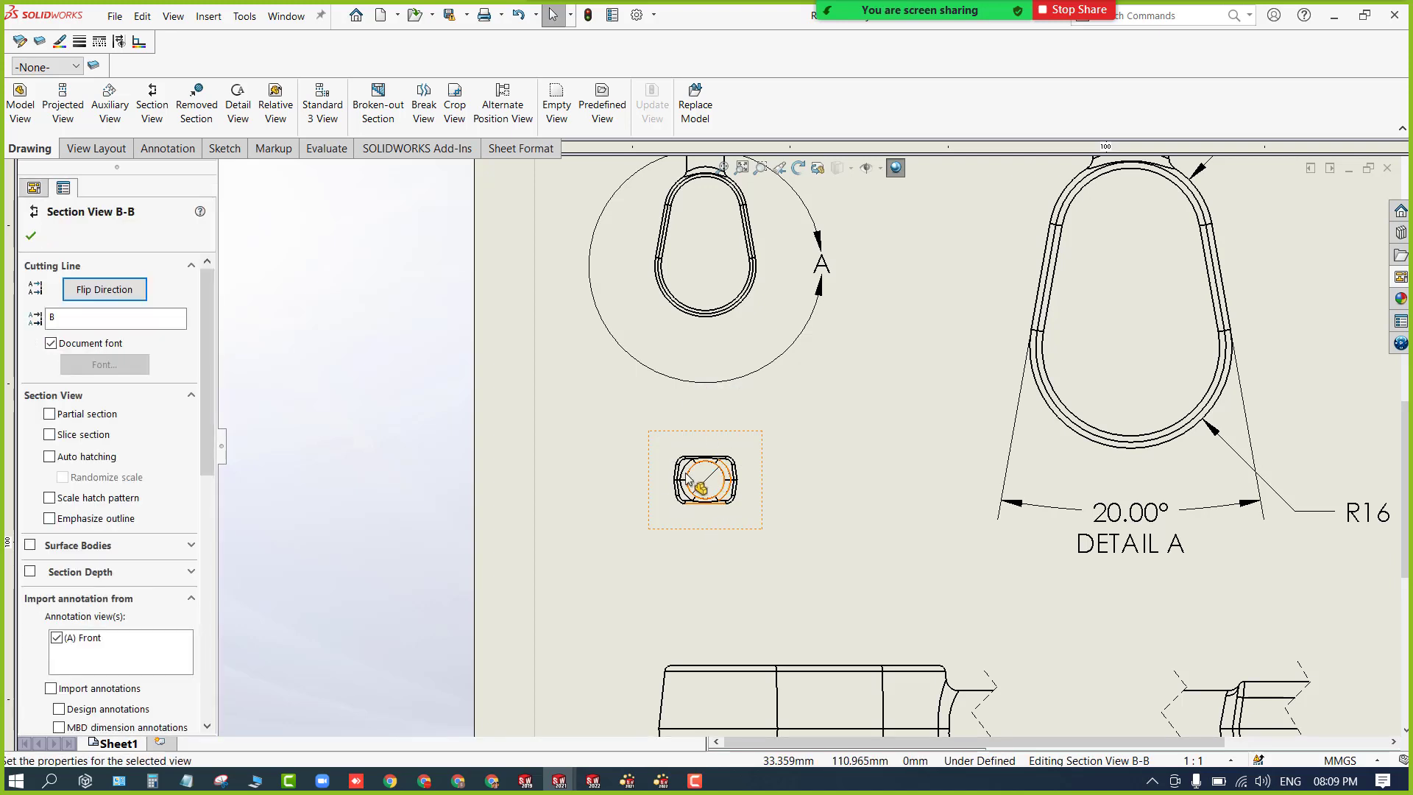
scroll(685, 535, "down", 1)
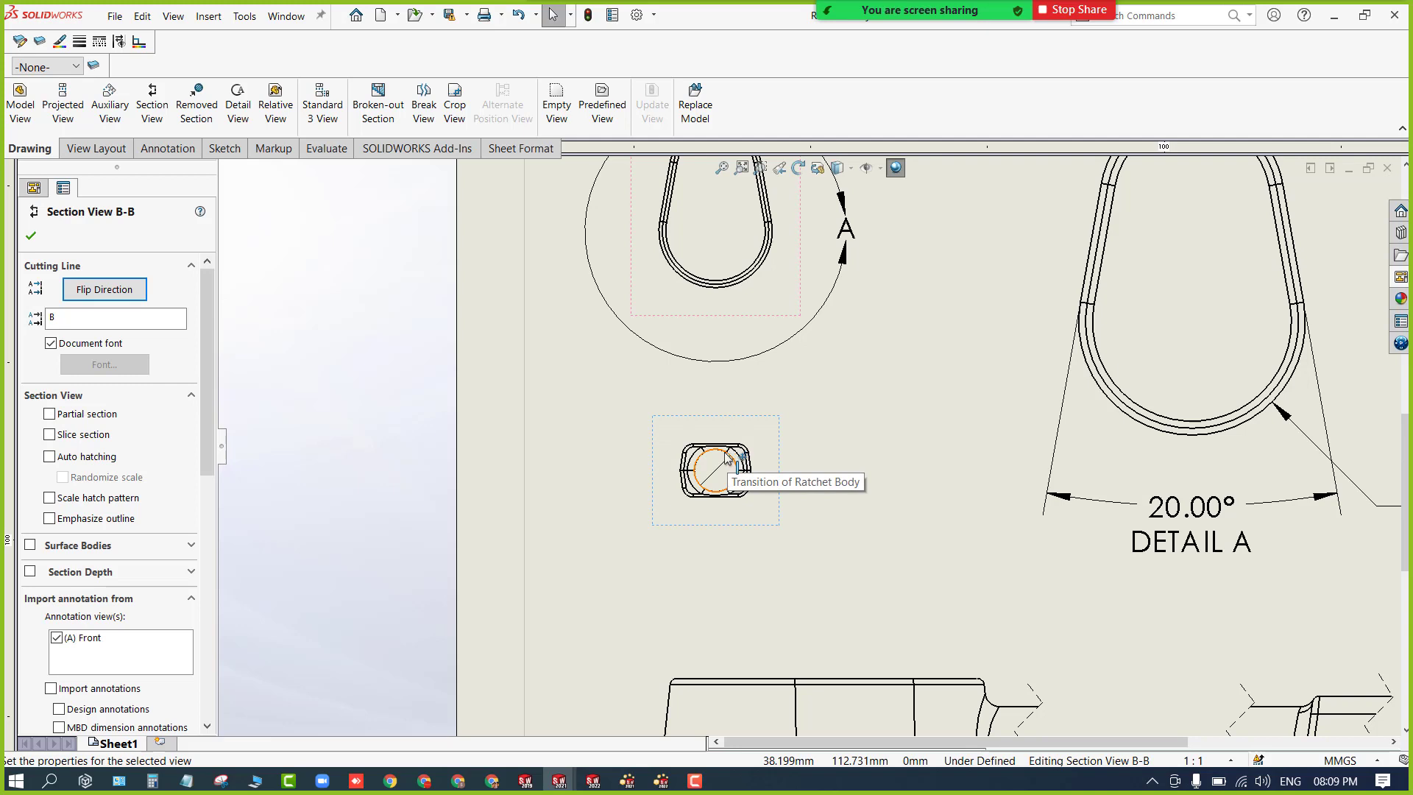
left_click(49, 435)
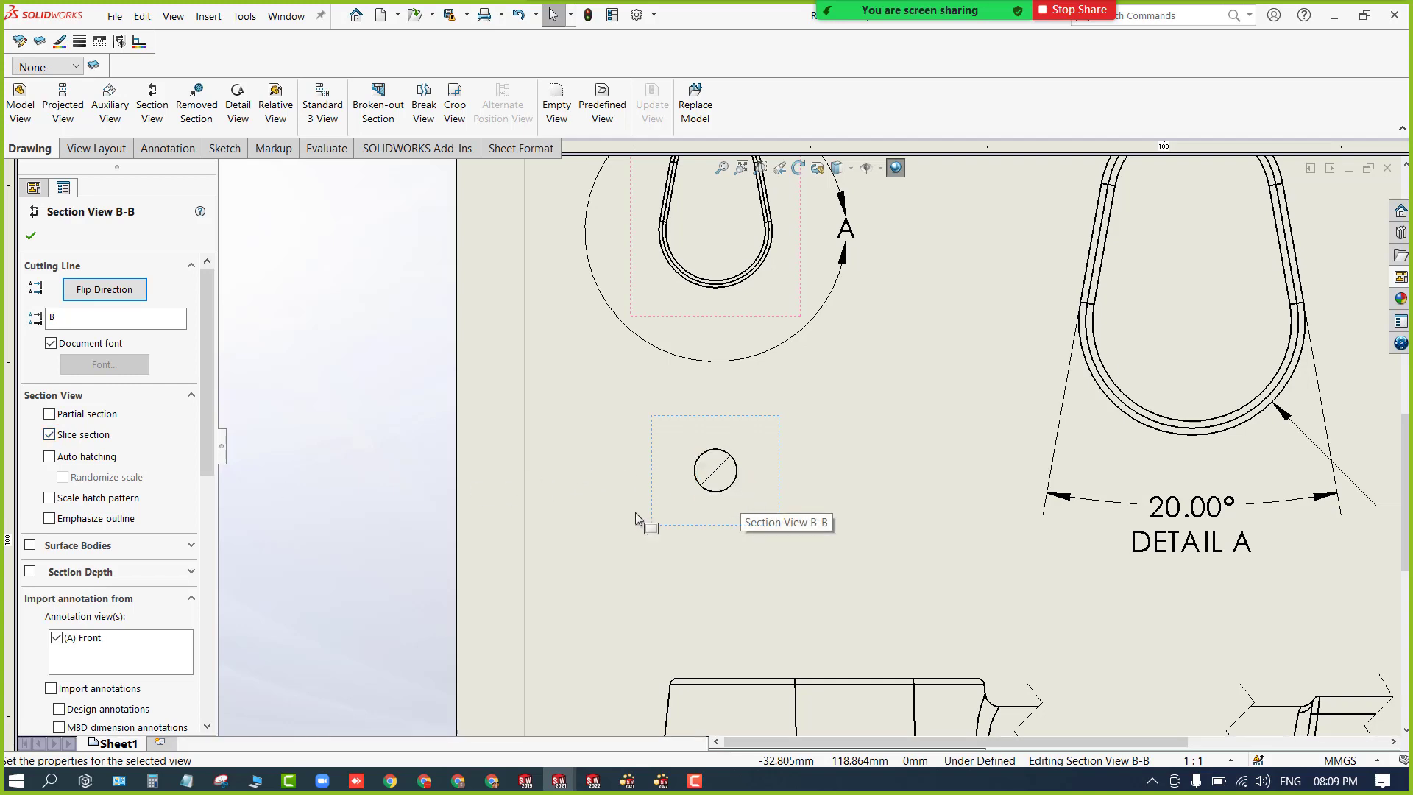
left_click(121, 575)
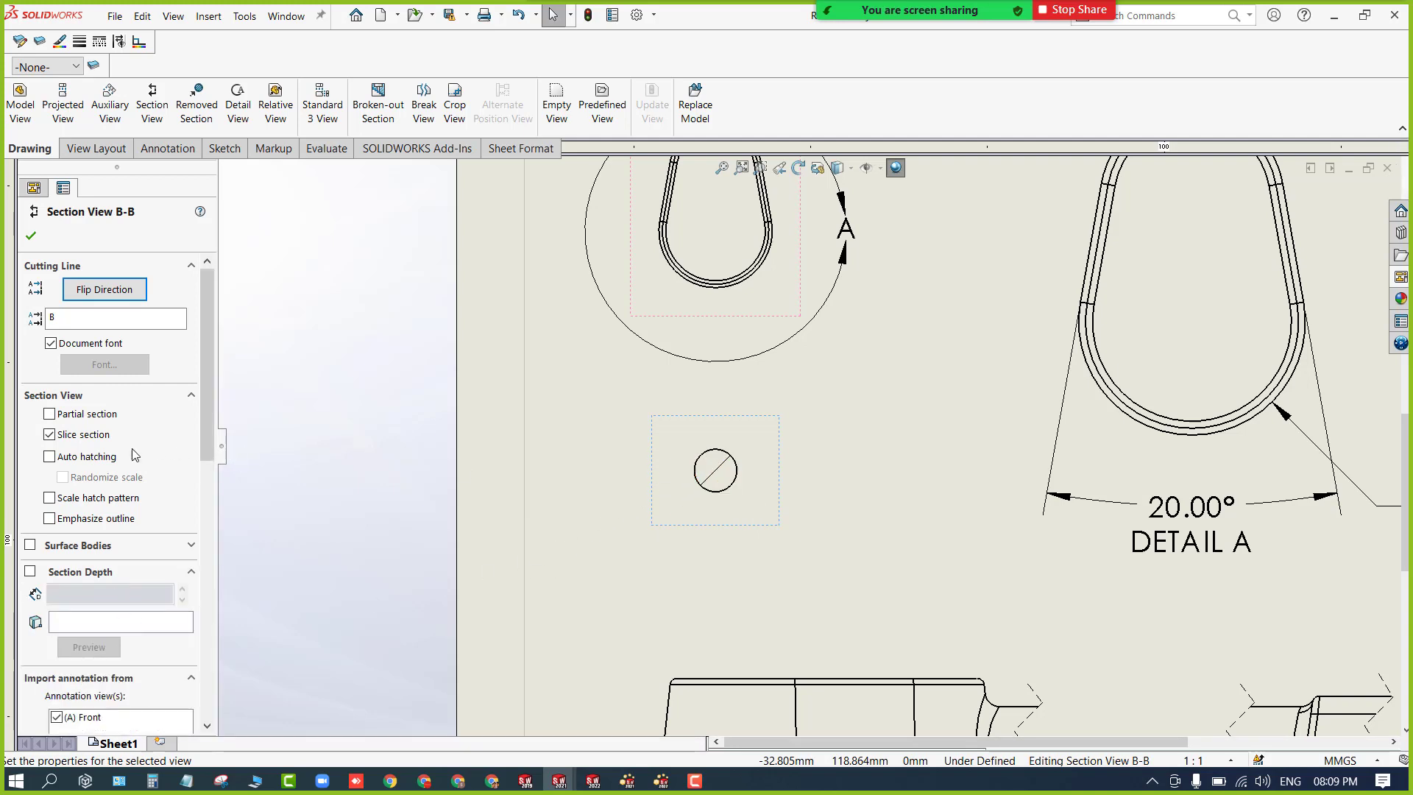
left_click(73, 458)
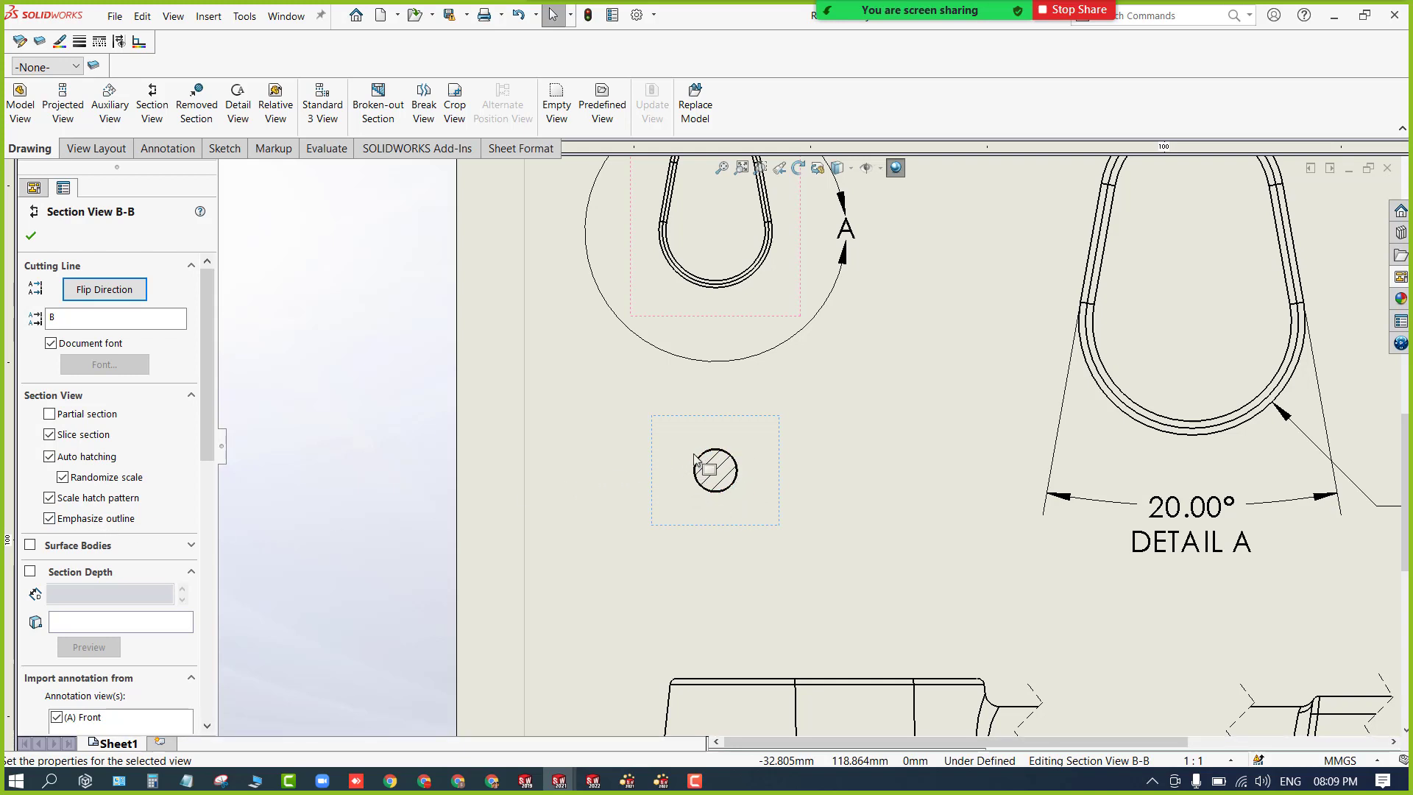
key("z")
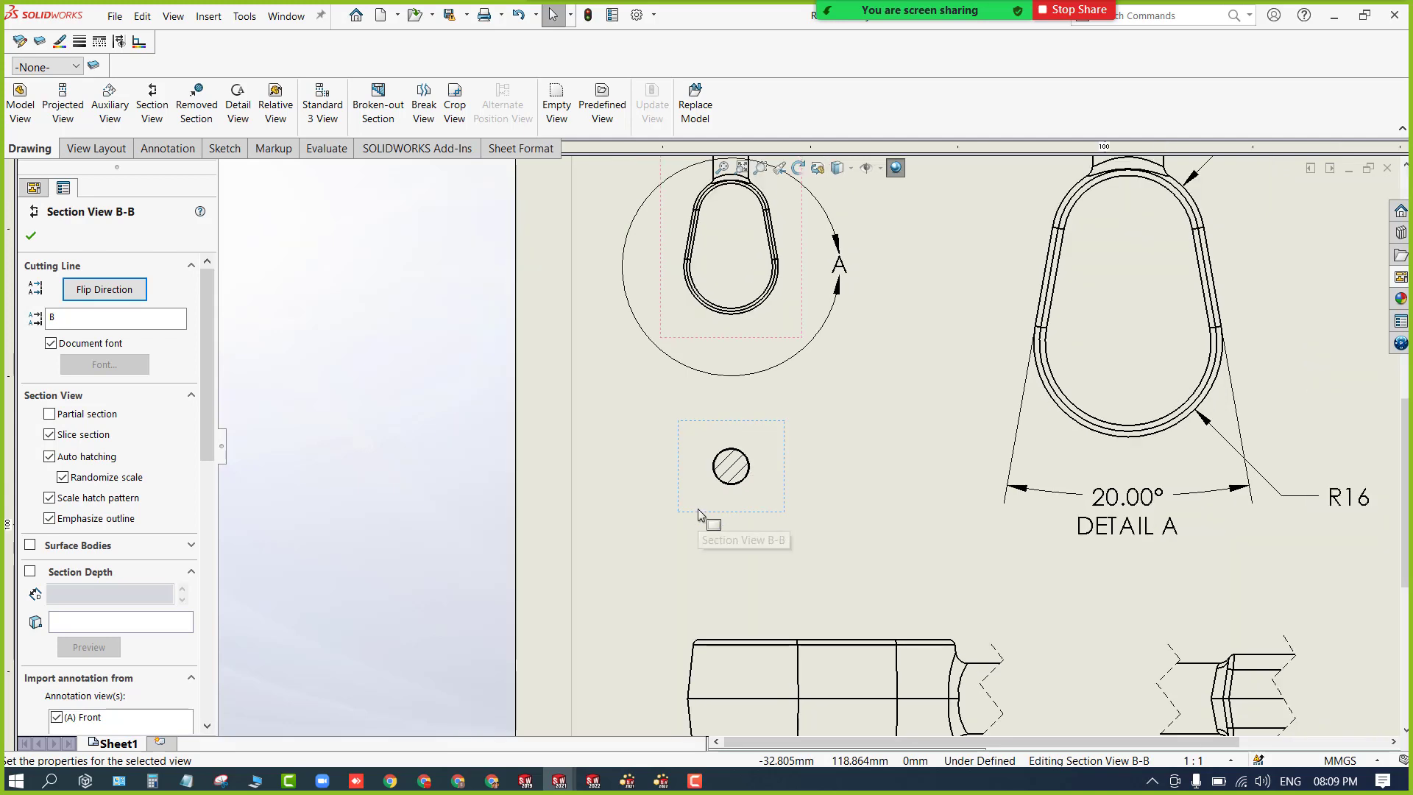
left_click(31, 236)
Break the alignment of section view B-B and move it into the first gap of the broken Right view.
scroll(736, 471, "up", 3)
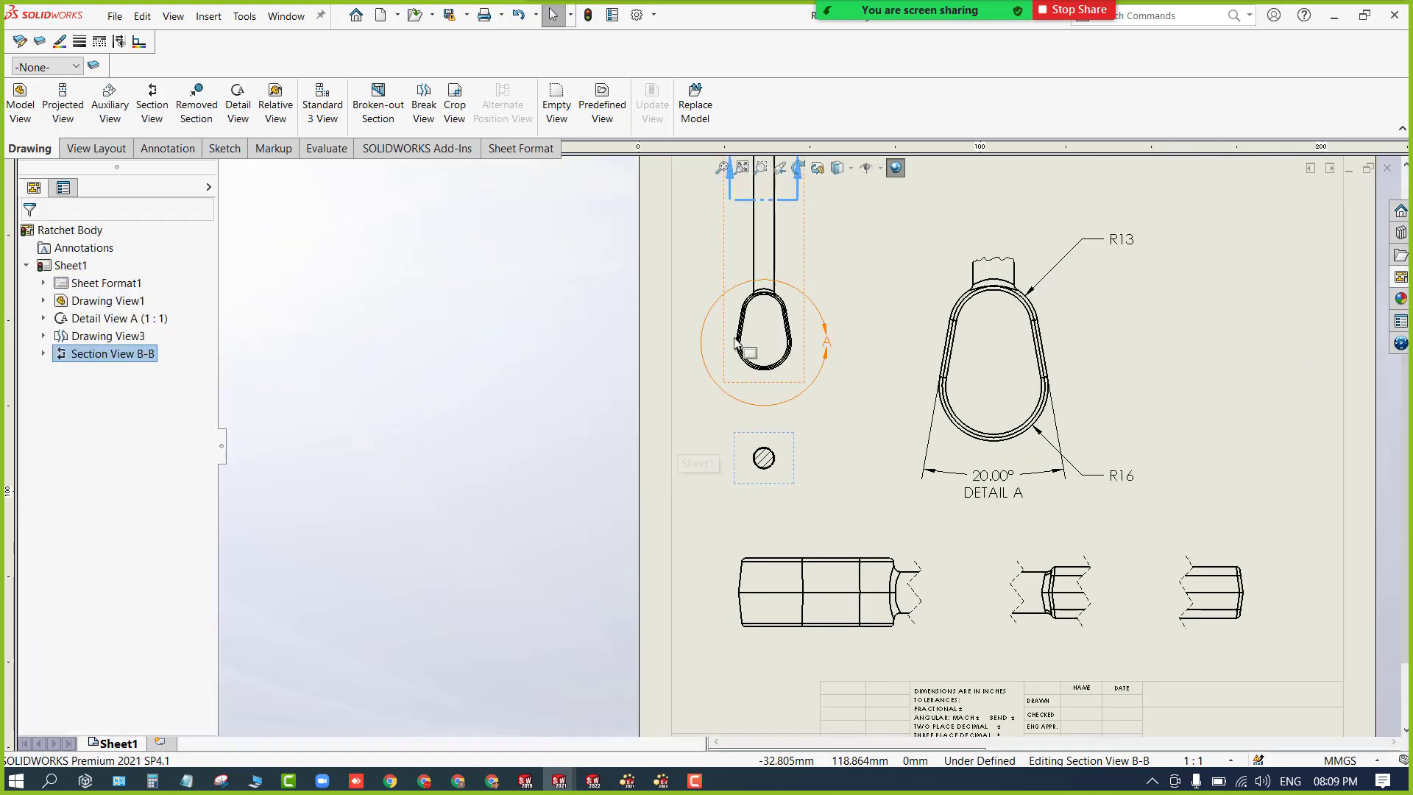
mouse_move(787, 486)
left_mouse_down()
mouse_move(758, 357)
mouse_move(733, 508)
mouse_move(773, 508)
mouse_move(769, 633)
mouse_move(803, 469)
left_mouse_up()
left_click(804, 469)
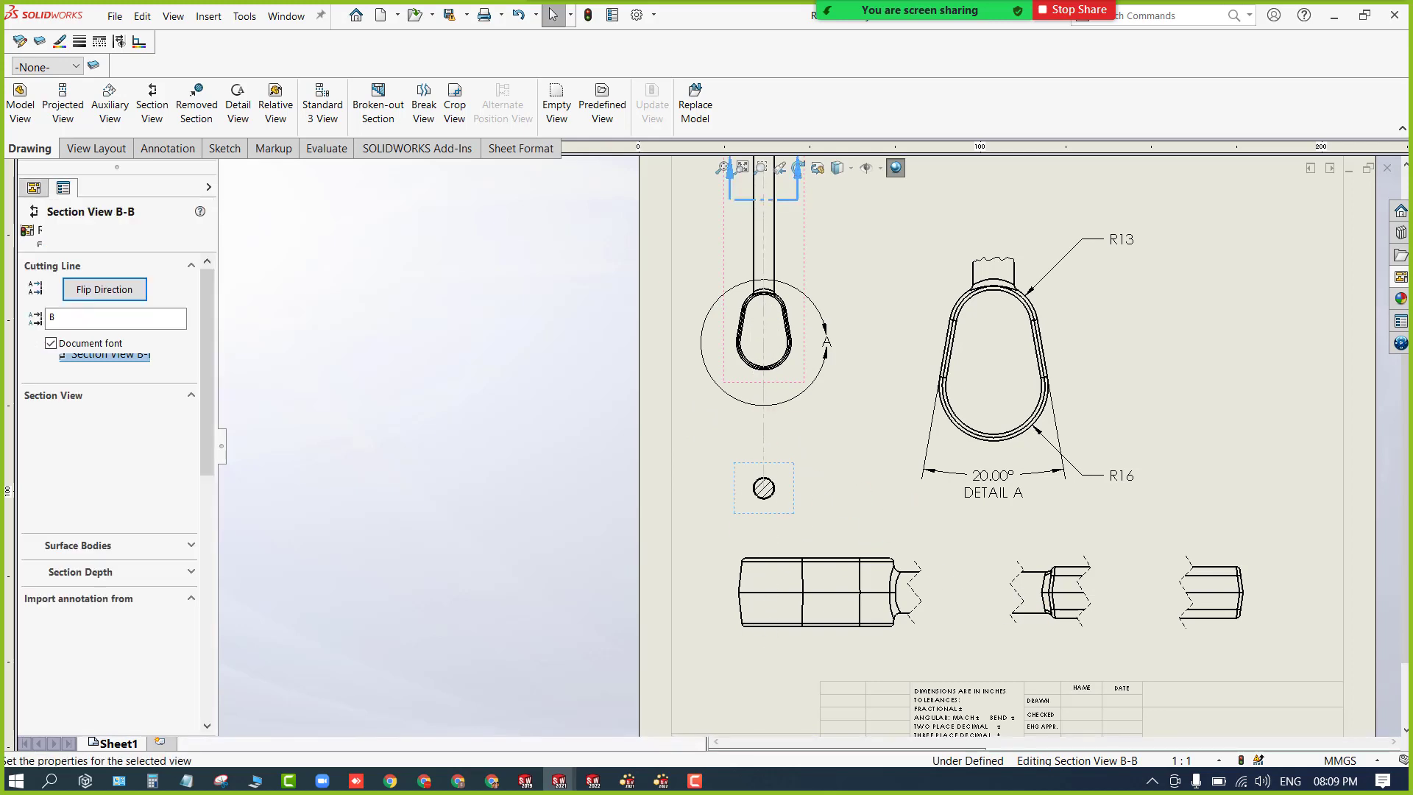
right_click(787, 472)
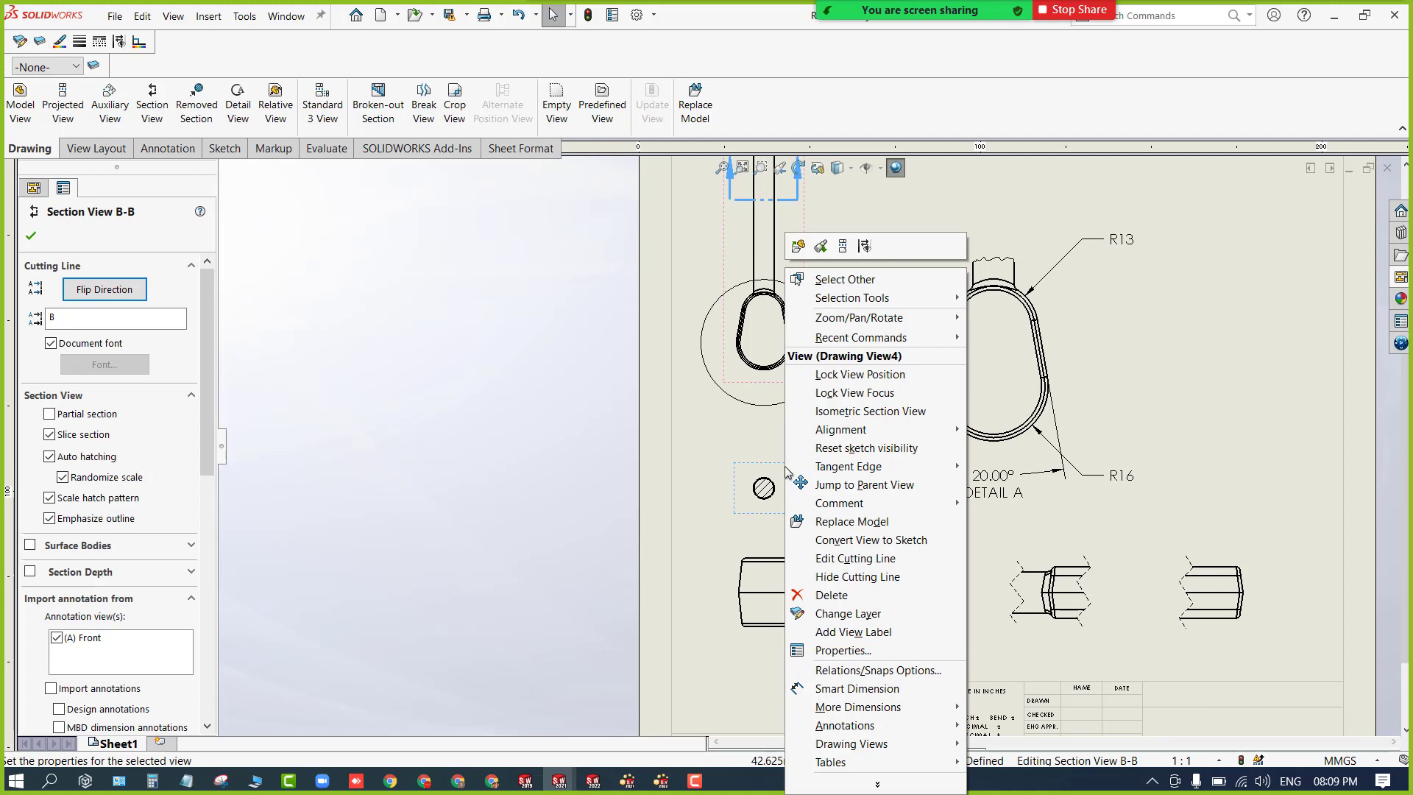
mouse_move(842, 434)
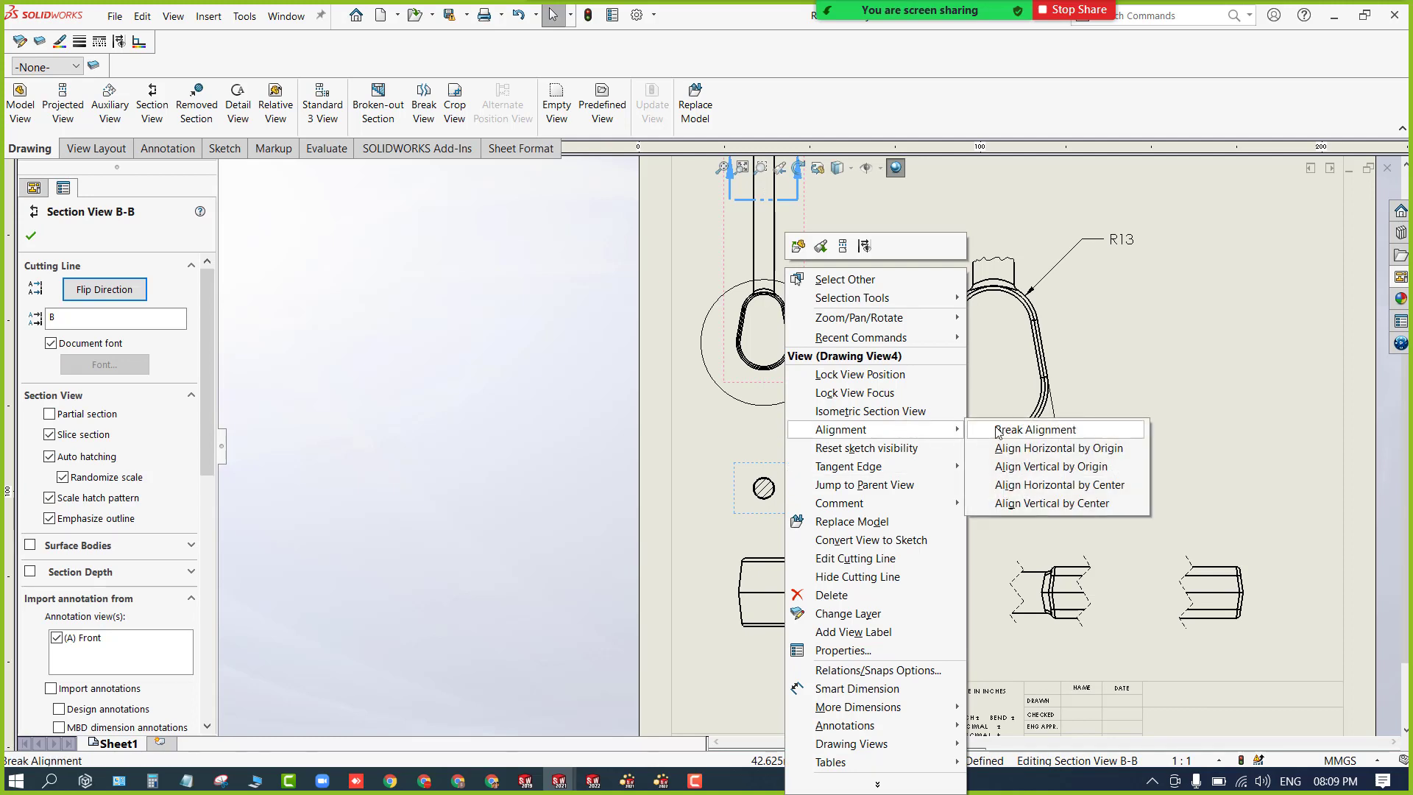
left_click(1030, 430)
left_click_drag(785, 471, 982, 576)
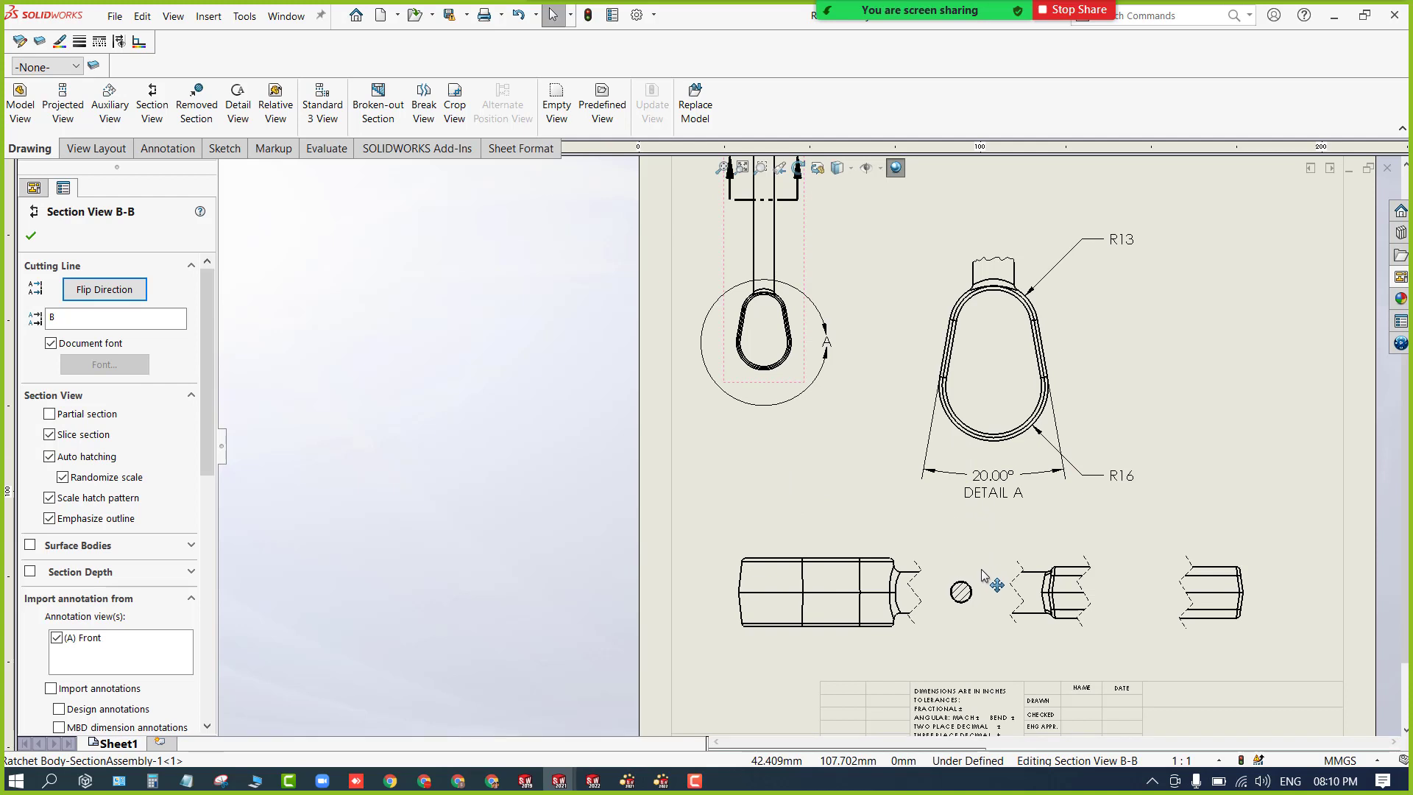
left_click(858, 587)
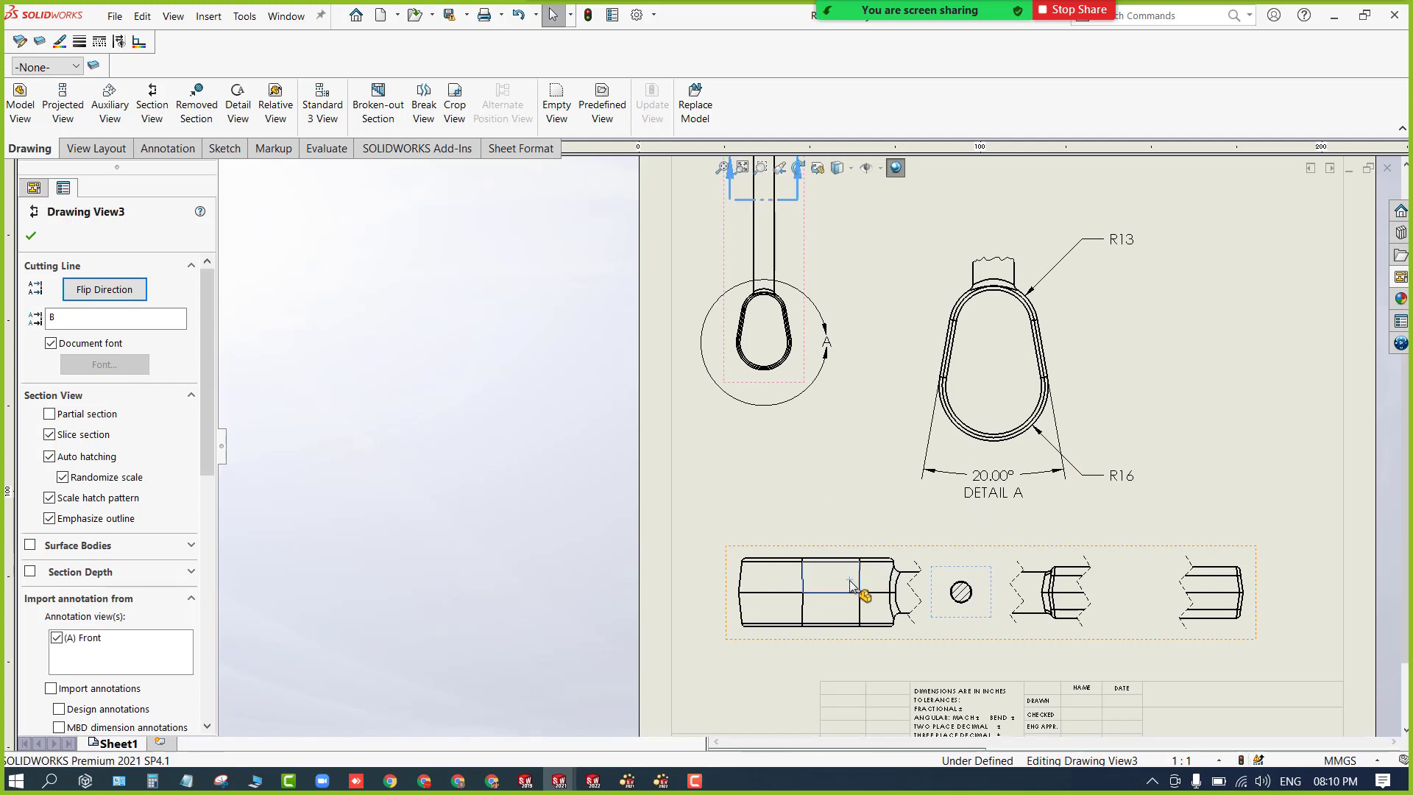
left_click(774, 489)
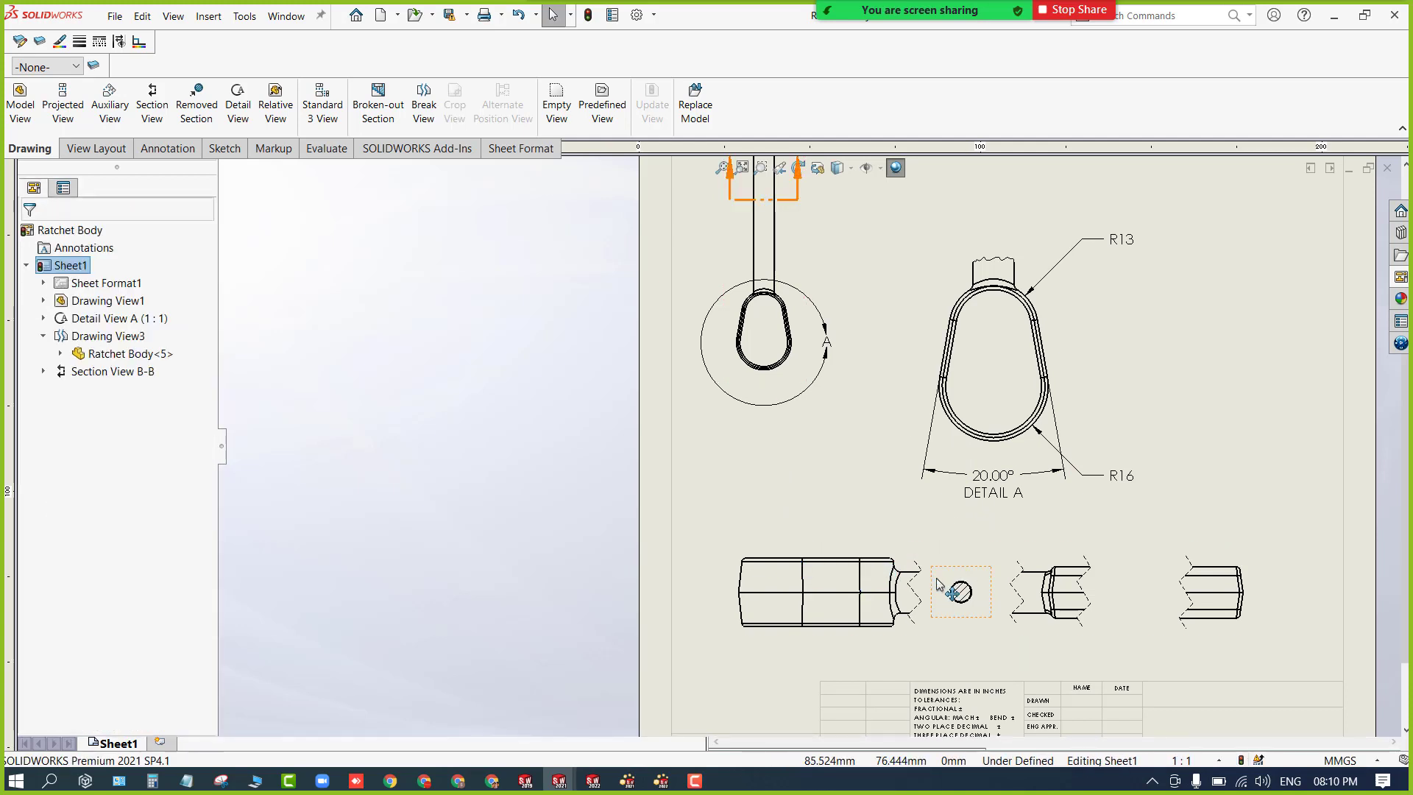
Align section view B-B horizontally by origin with the broken Right view, and shift the broken view slightly down and left.
scroll(949, 587, "down", 2)
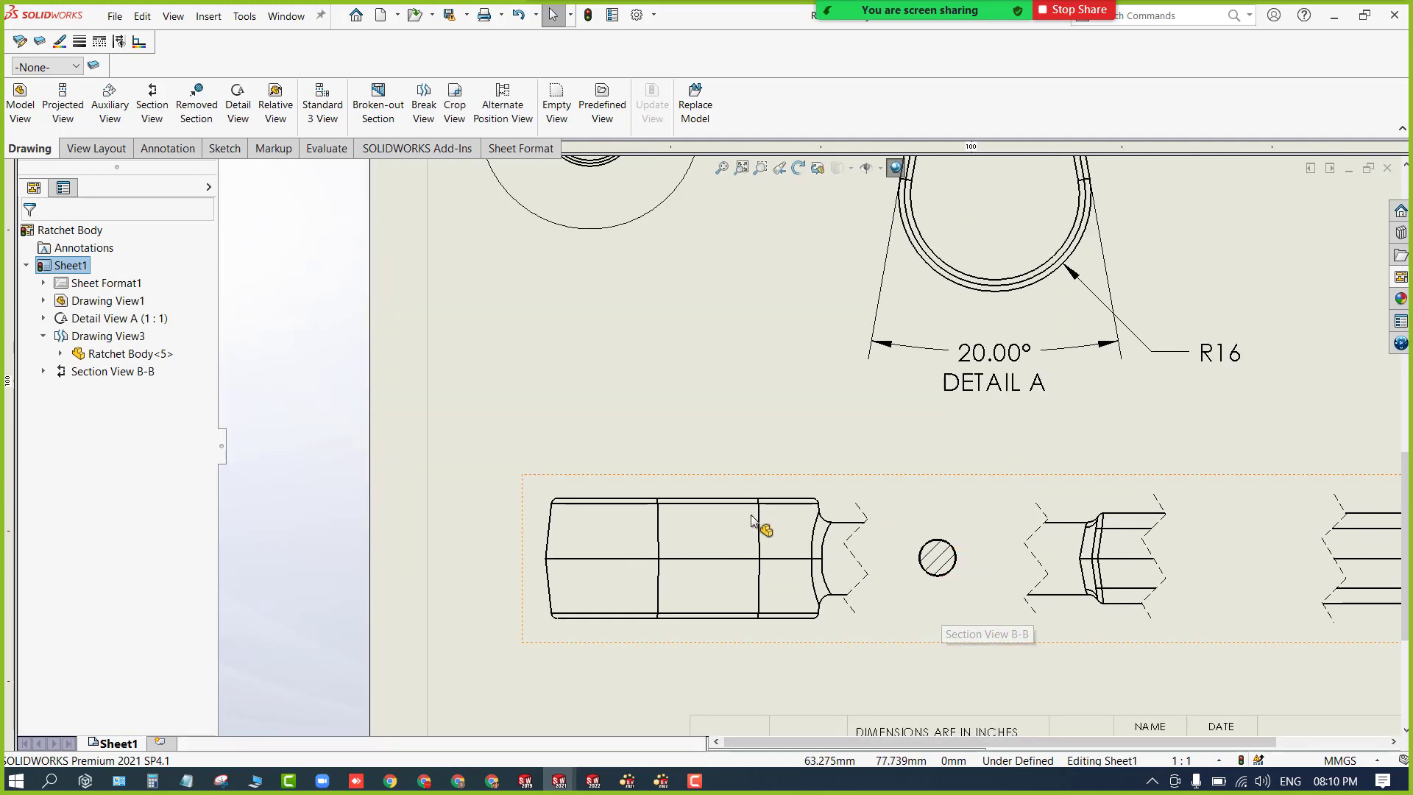
left_click(963, 572)
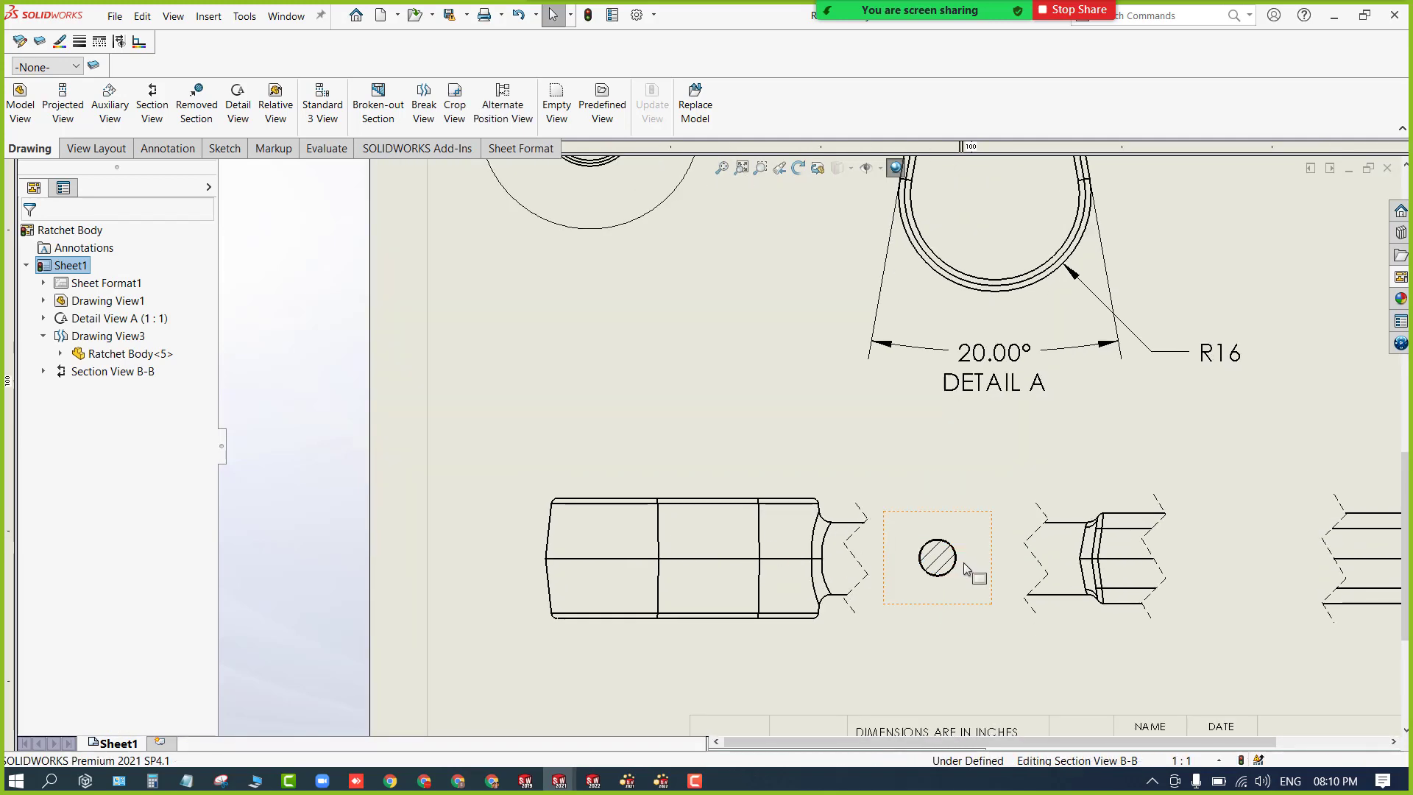
left_click(946, 515, "ctrl")
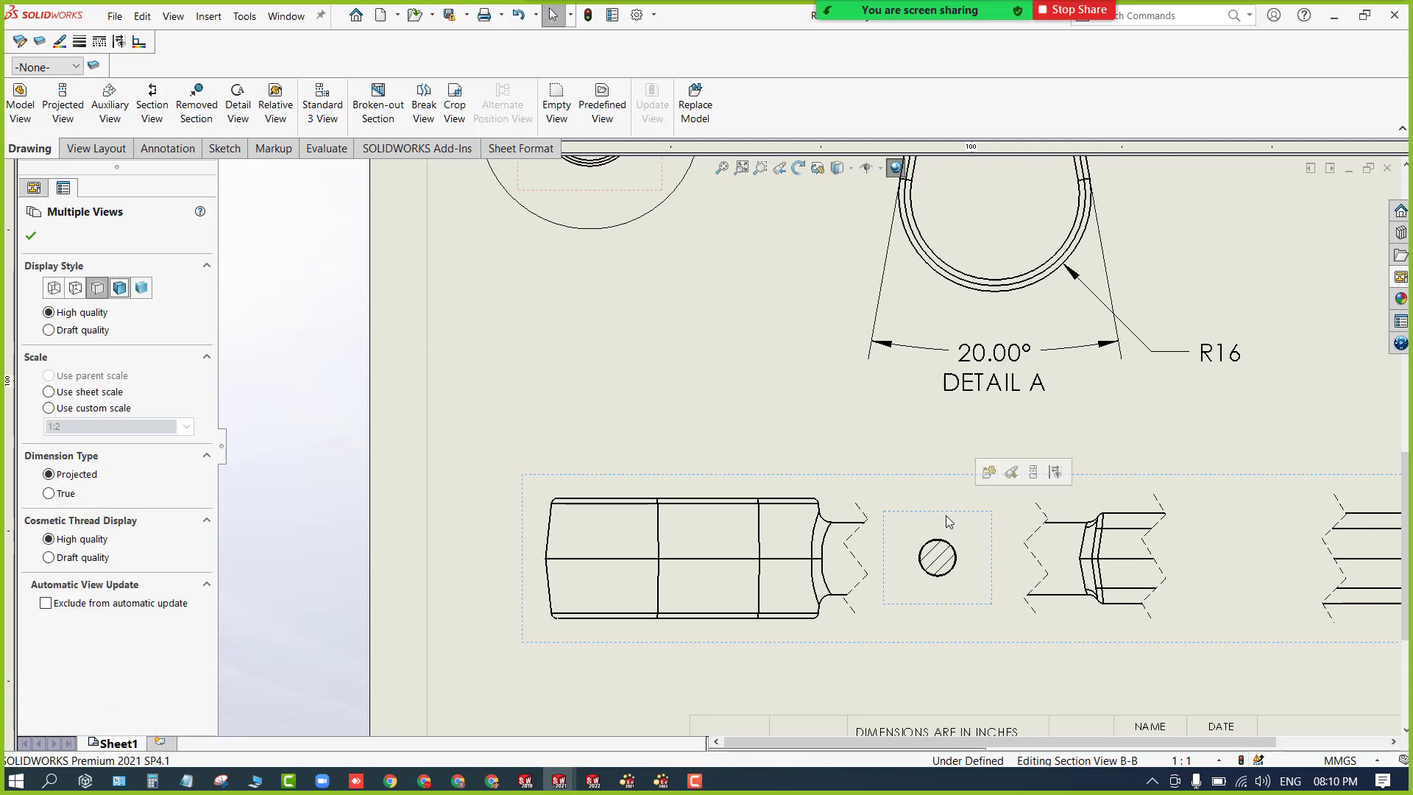
right_click(956, 536)
mouse_move(1015, 484)
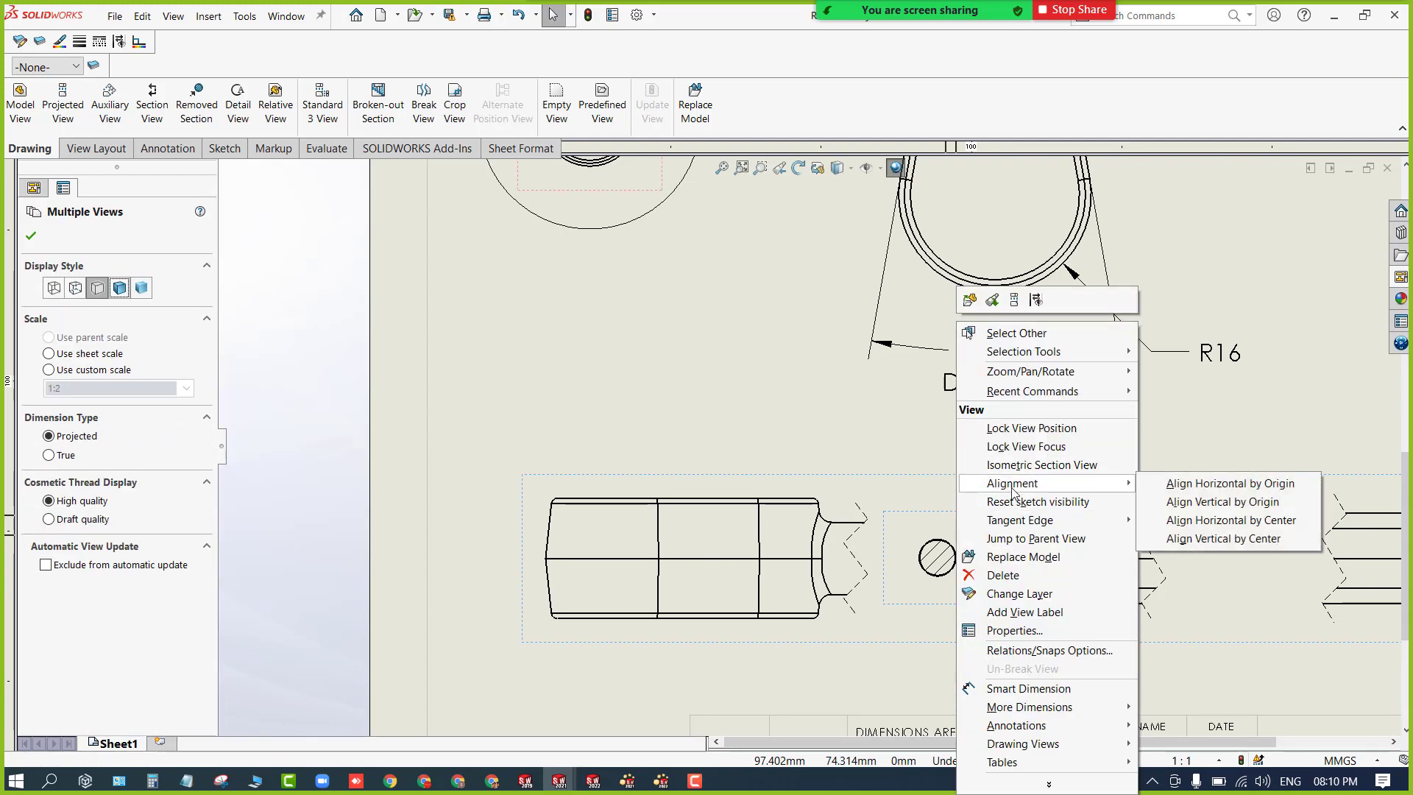
left_click(1175, 492)
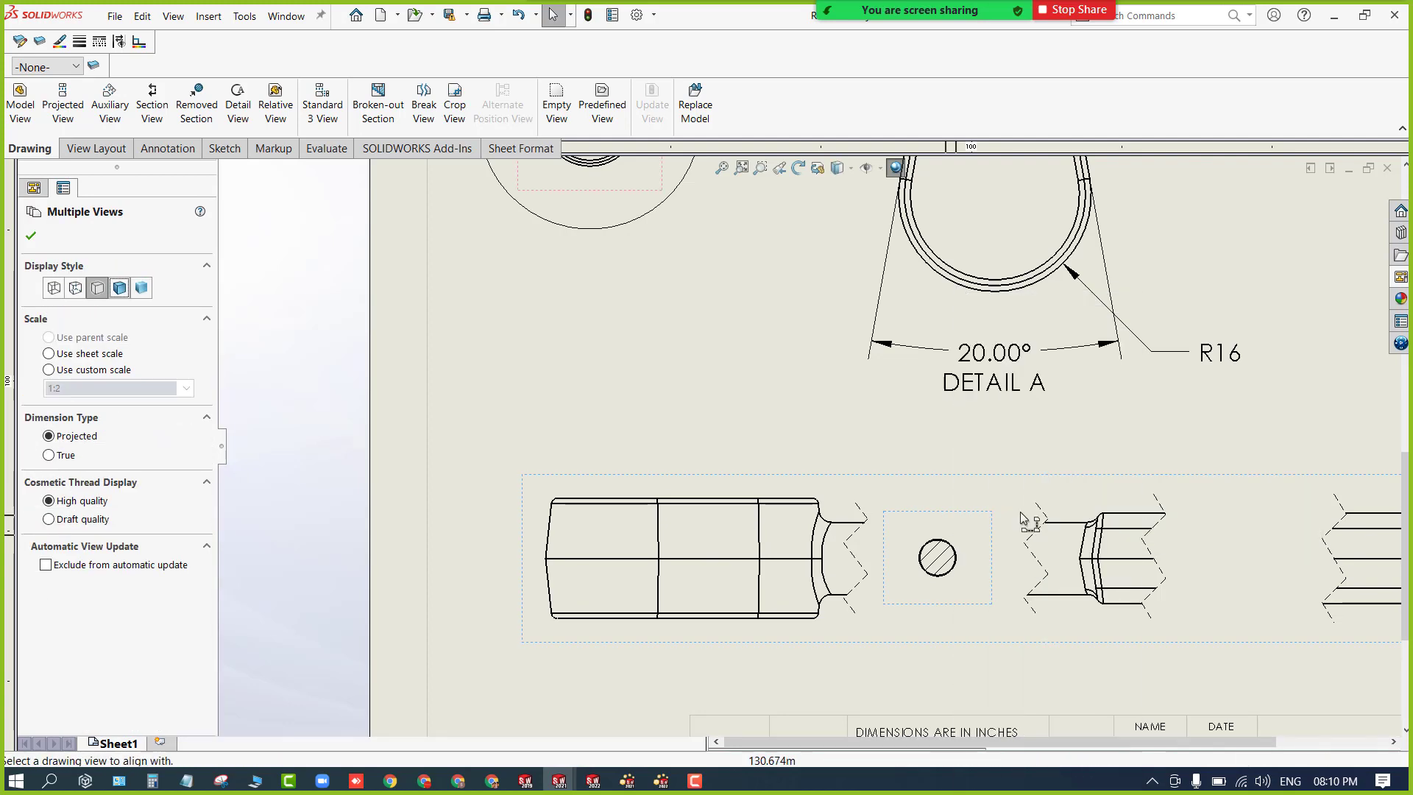
left_click(783, 564)
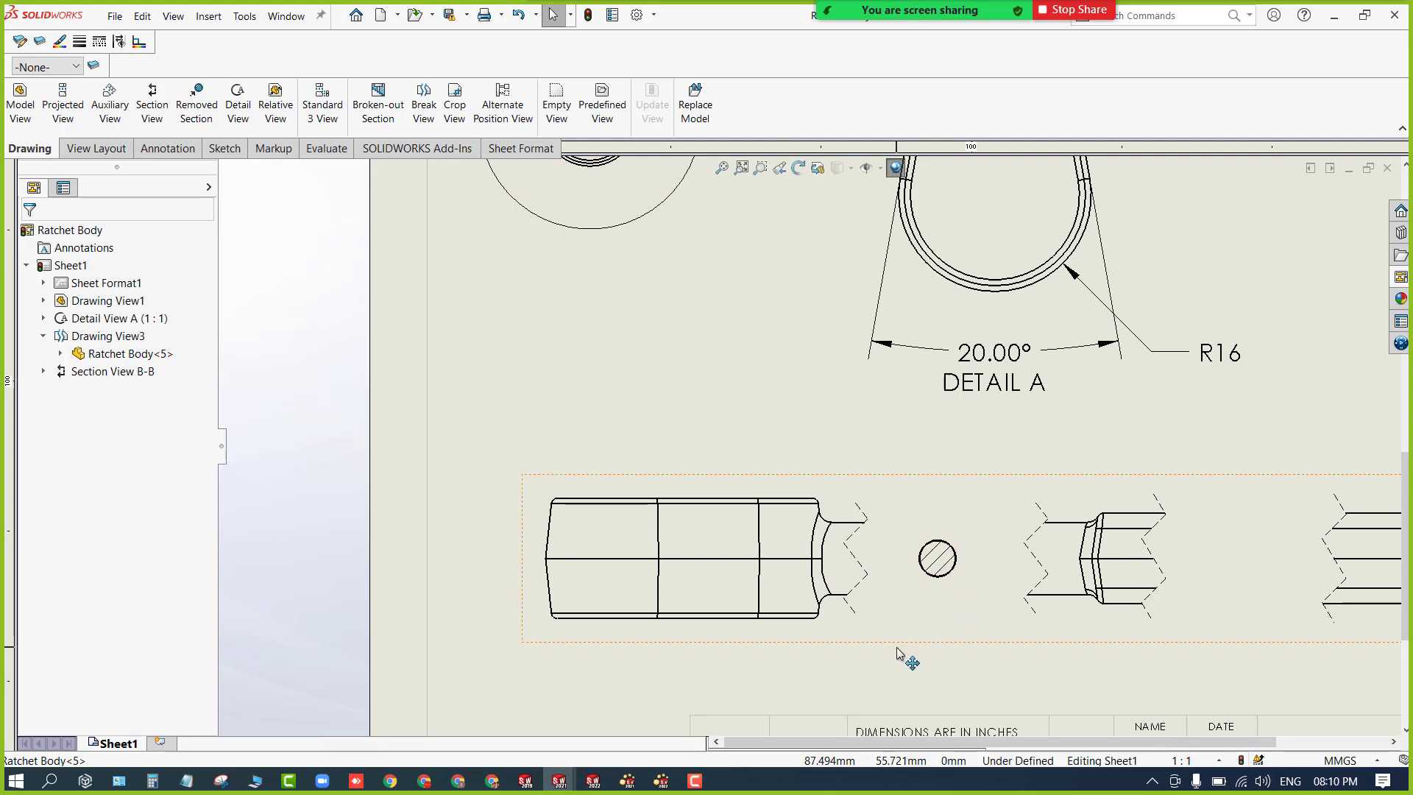
mouse_move(905, 656)
left_mouse_down()
mouse_move(905, 625)
mouse_move(908, 662)
mouse_move(893, 666)
left_mouse_up()
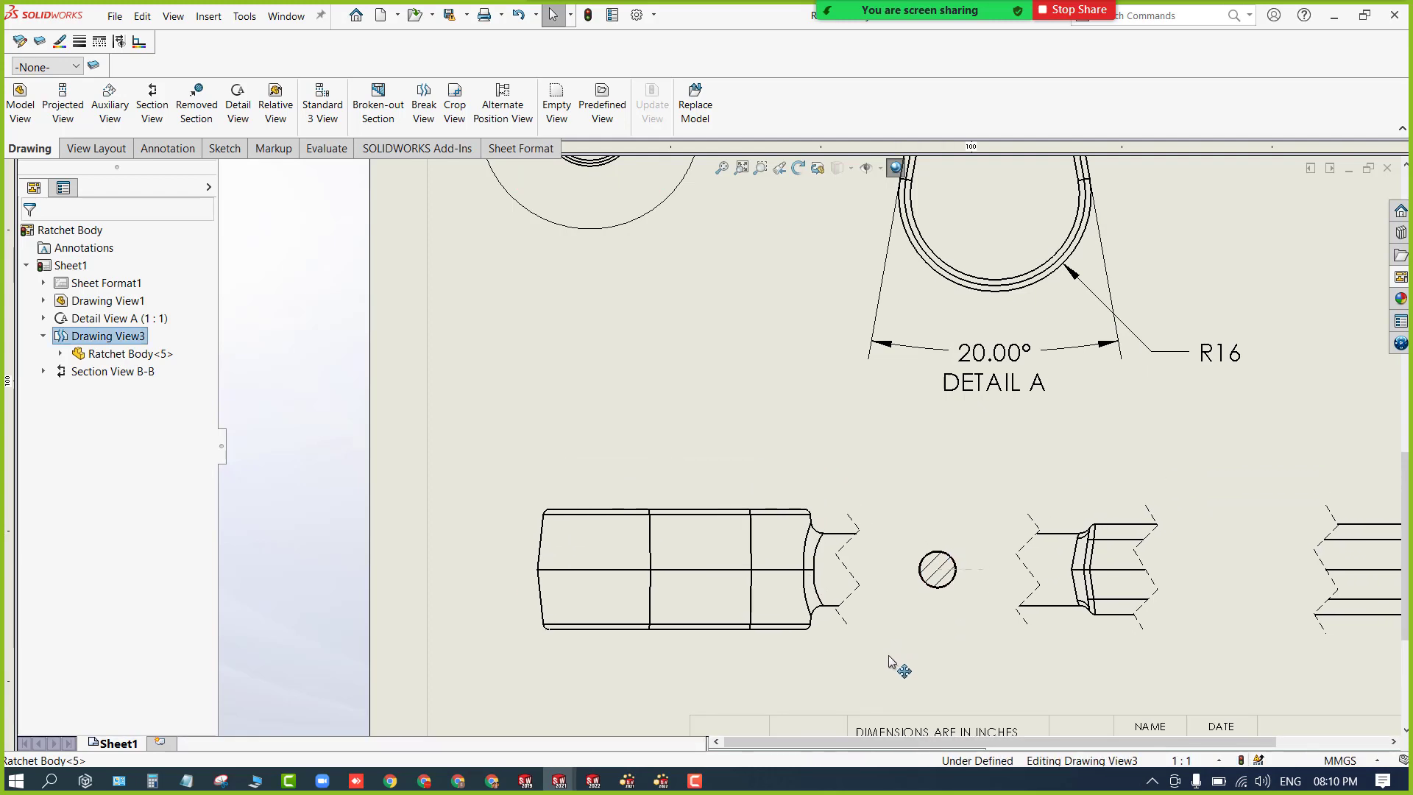
Set section view B-B to a custom scale of 1:1.
left_click(932, 572)
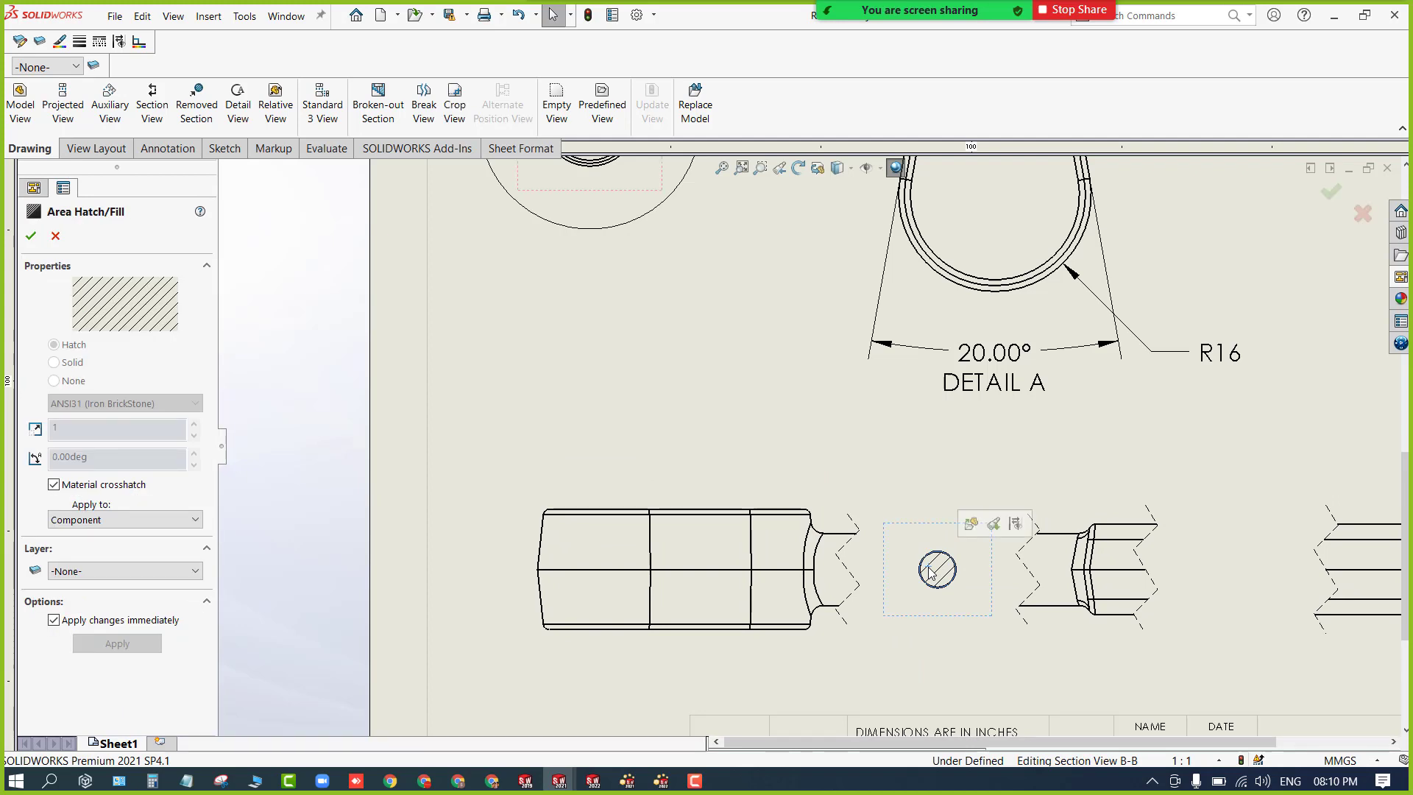
left_click(924, 528)
left_click_drag(210, 436, 206, 612)
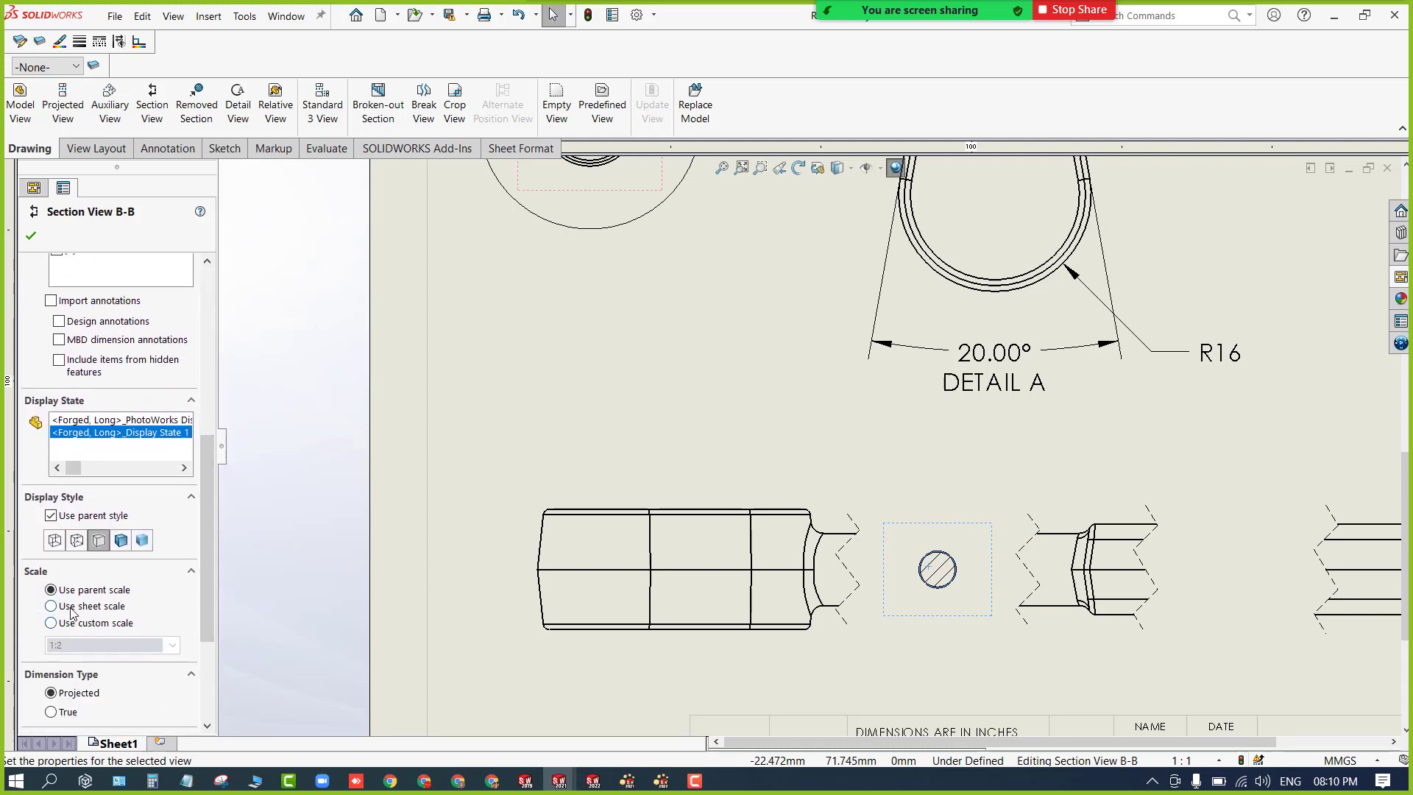
left_click(82, 624)
left_click(172, 647)
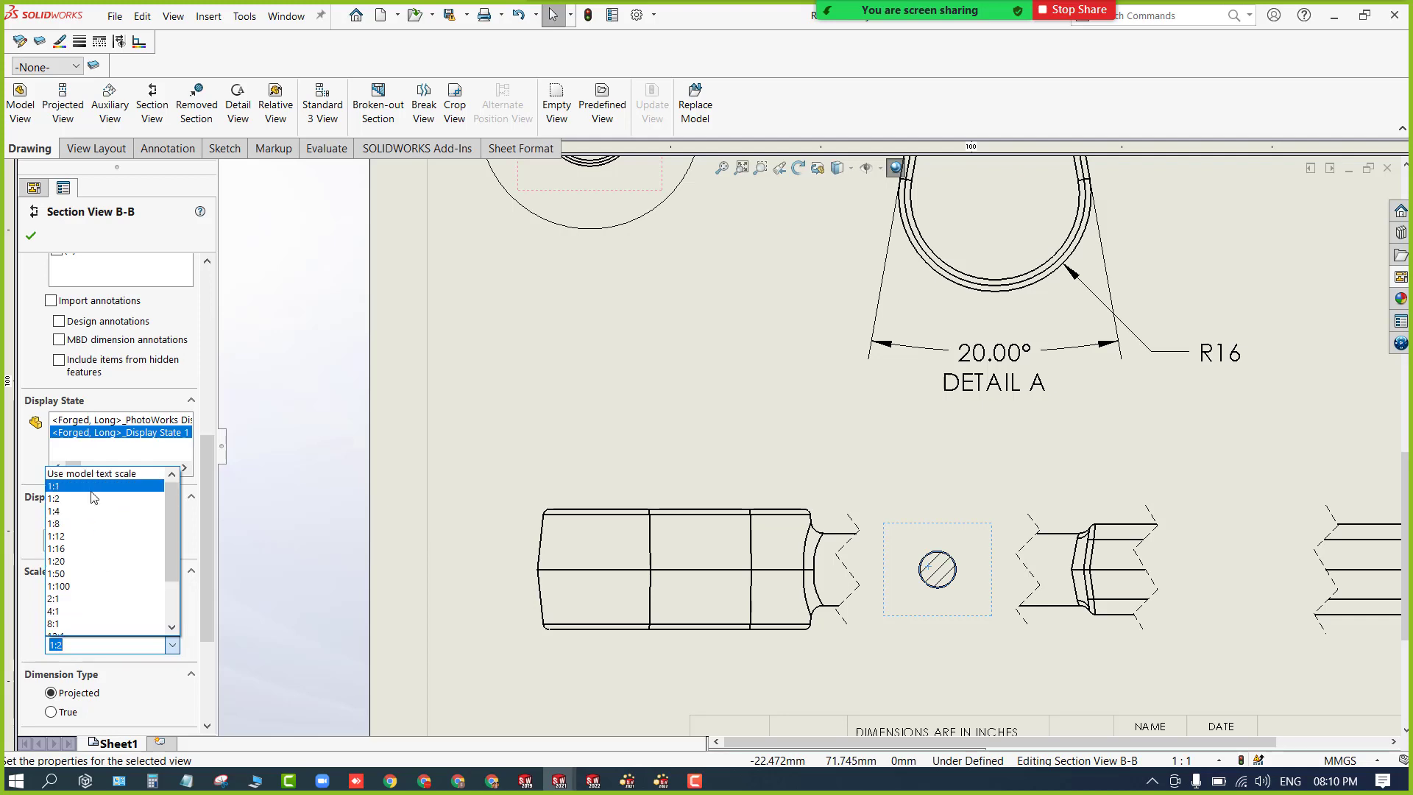
left_click(92, 487)
left_click(31, 236)
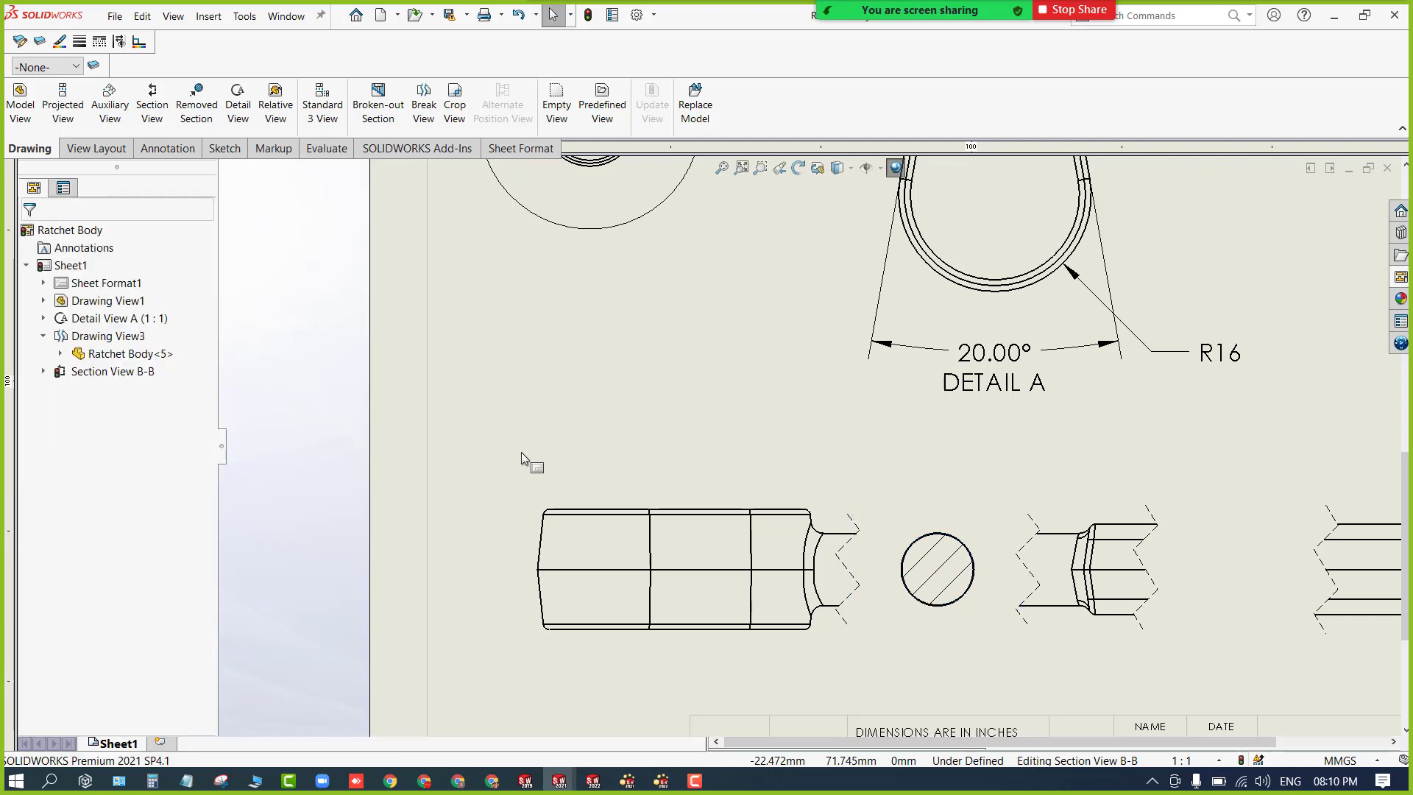
Show the ratchet body sheet beside the FORGED reference sheet and compare their views and layout.
key("f")
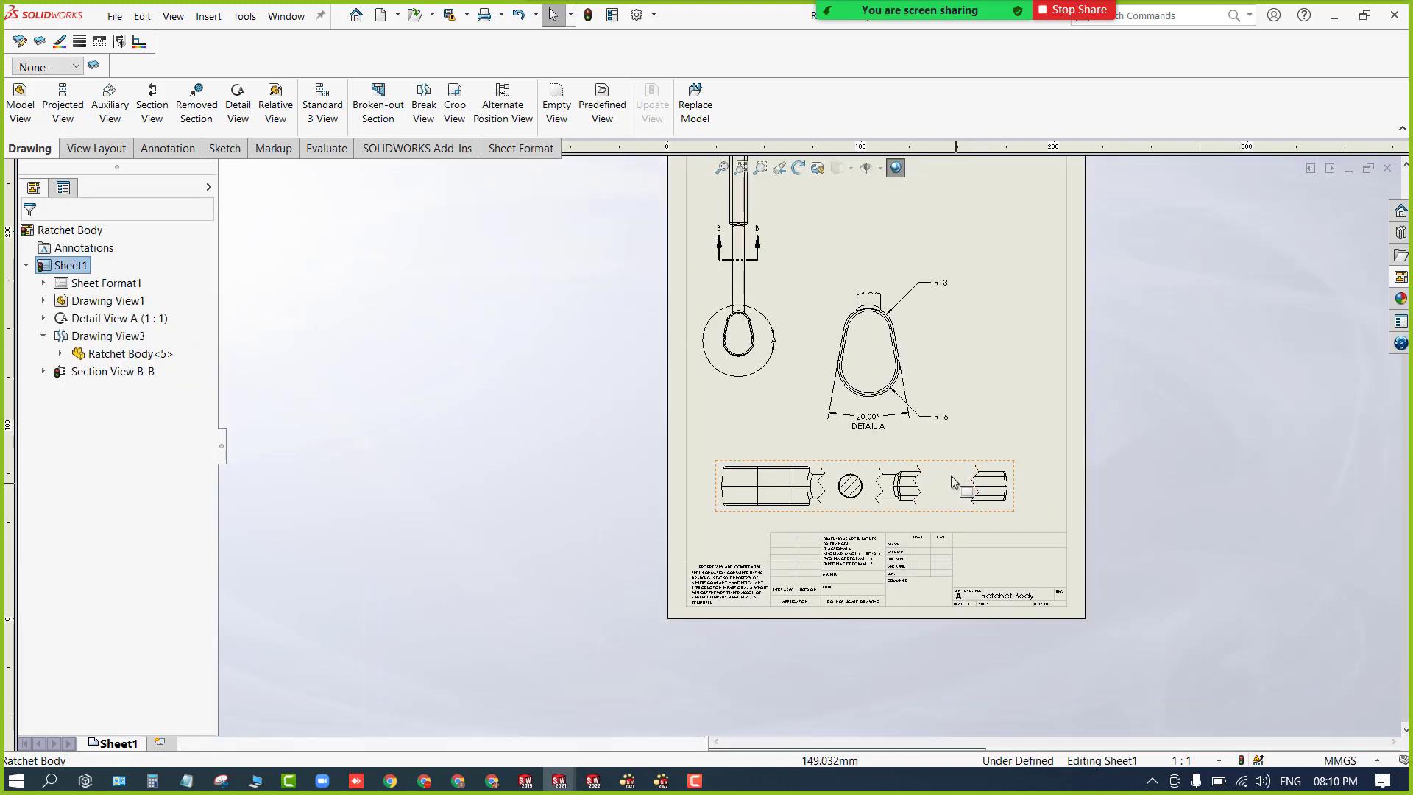
scroll(951, 482, "up", 2)
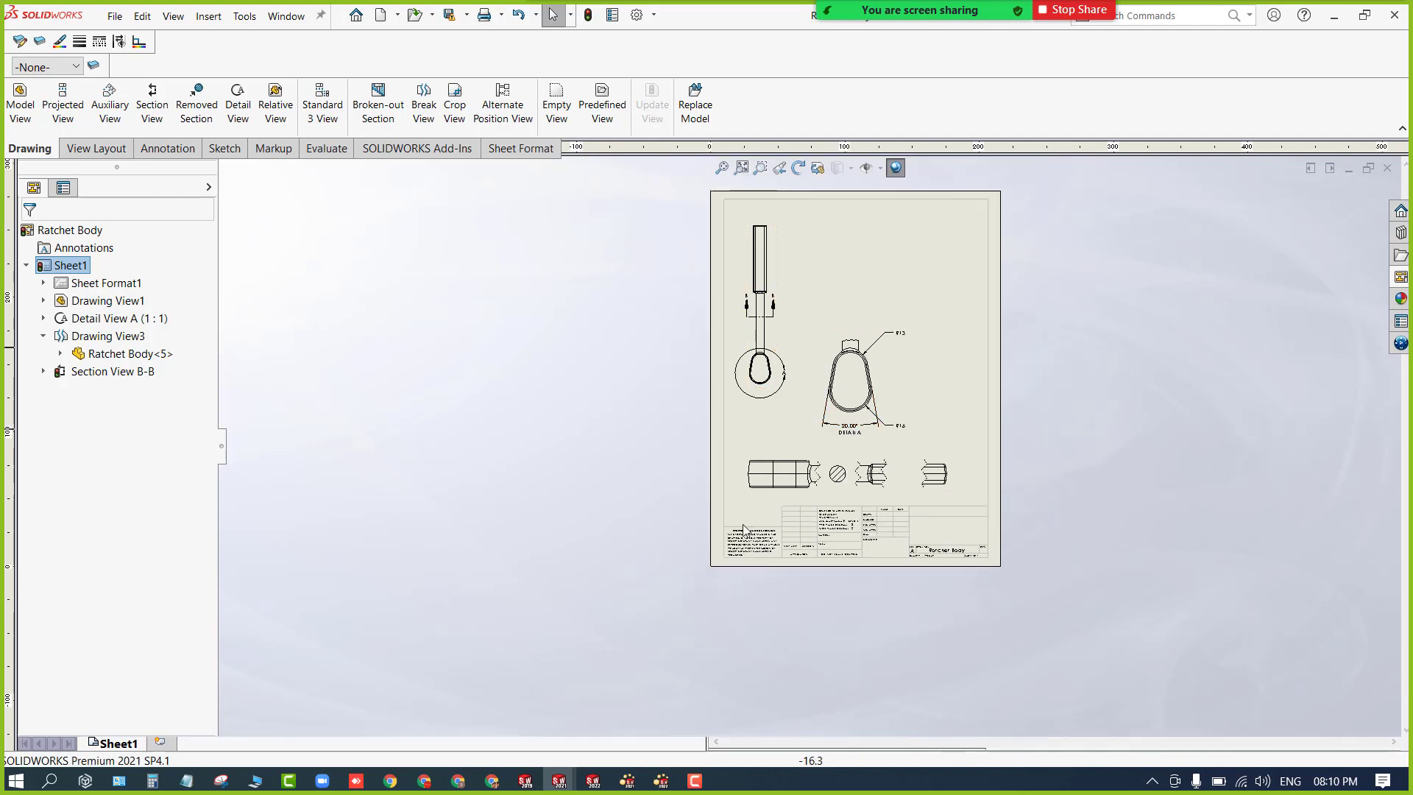
left_click(1369, 169)
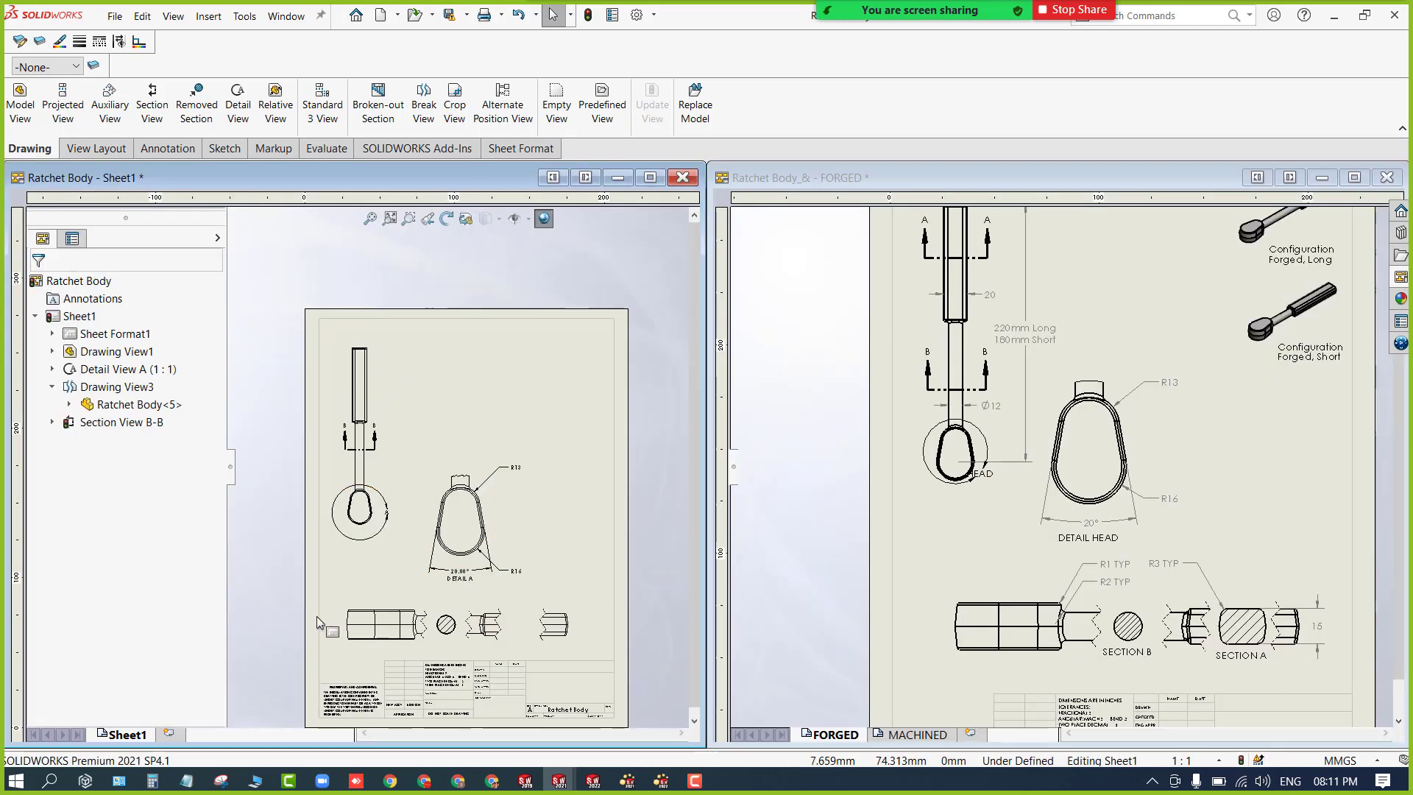
scroll(317, 616, "up", 1)
scroll(315, 617, "down", 2)
scroll(600, 434, "up", 1)
scroll(599, 435, "down", 2)
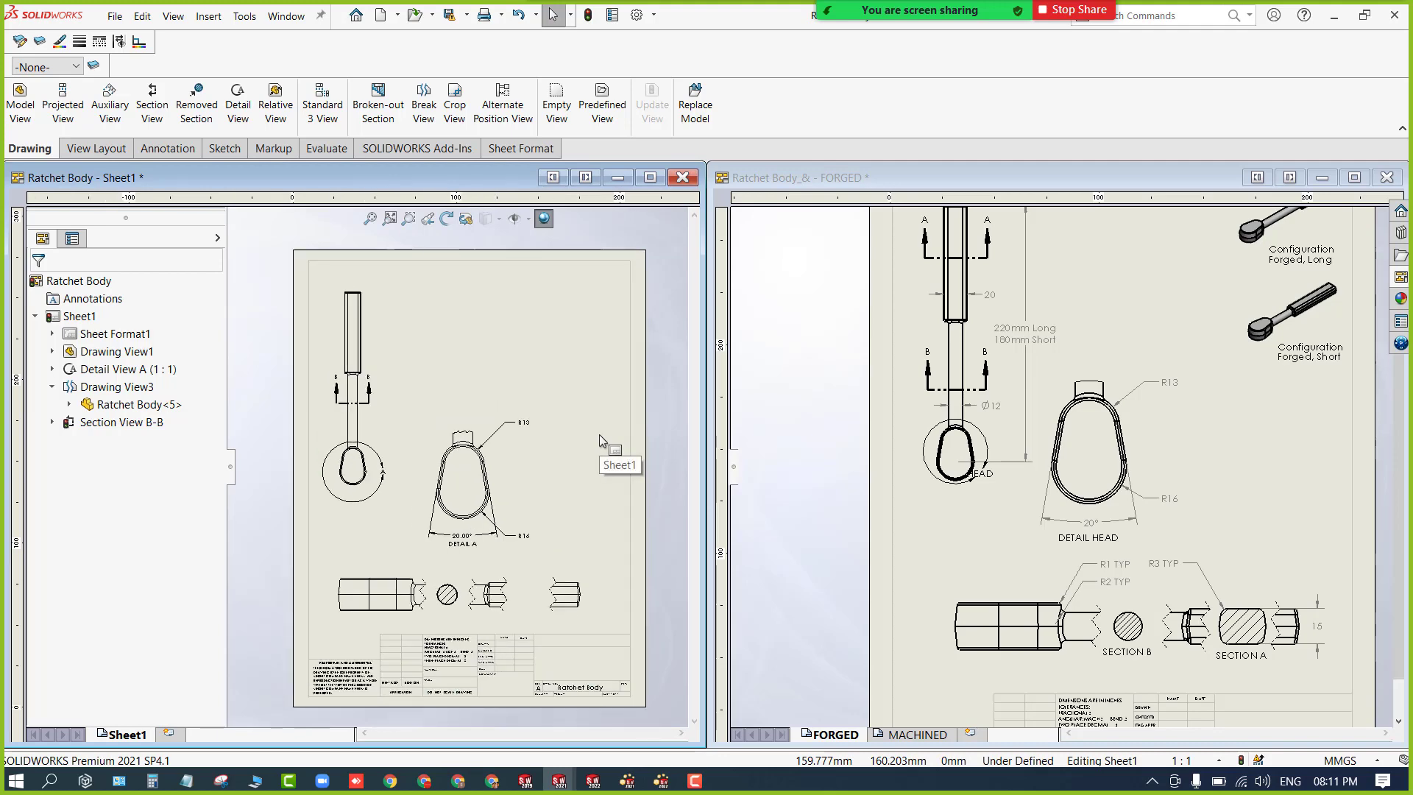
left_click(230, 459)
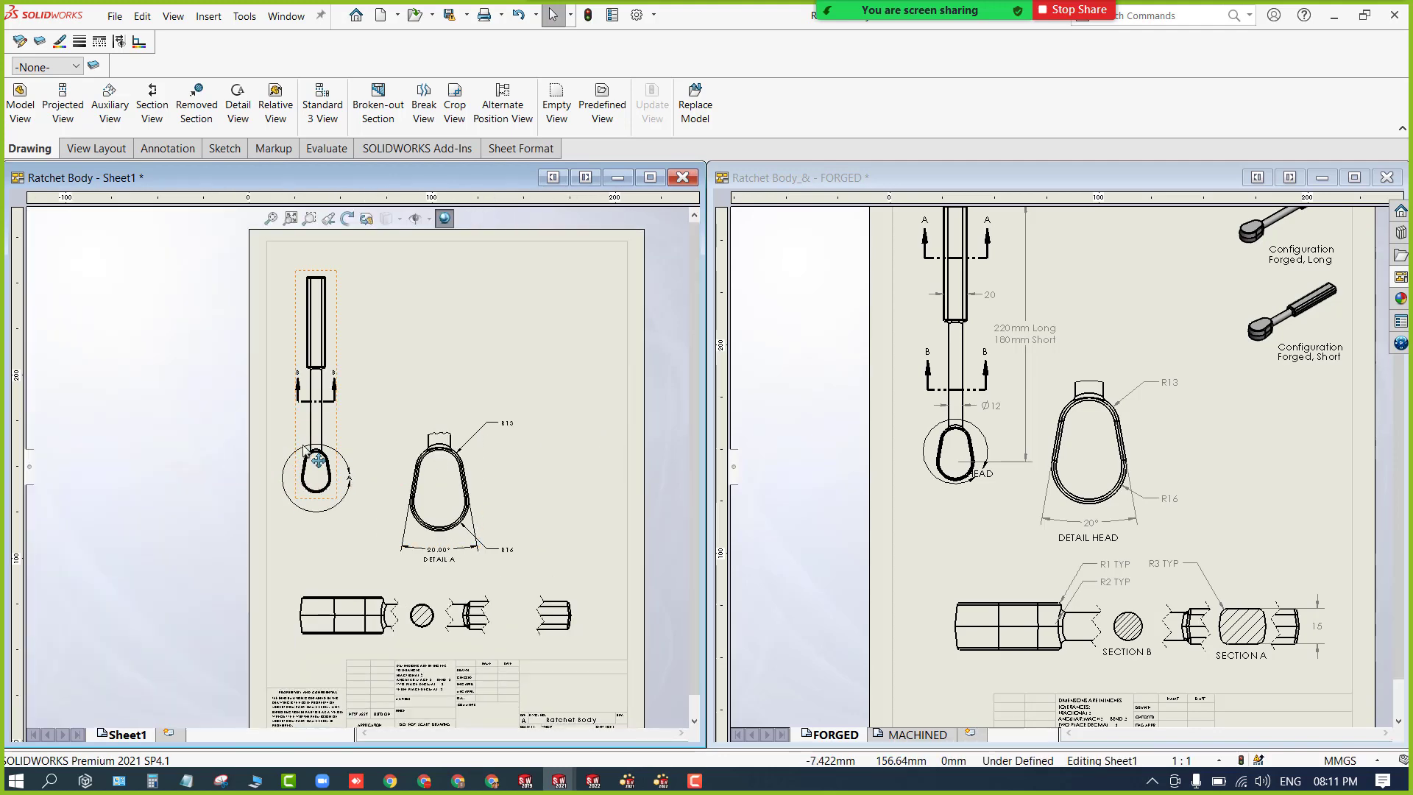
scroll(309, 452, "up", 3)
scroll(405, 396, "down", 1)
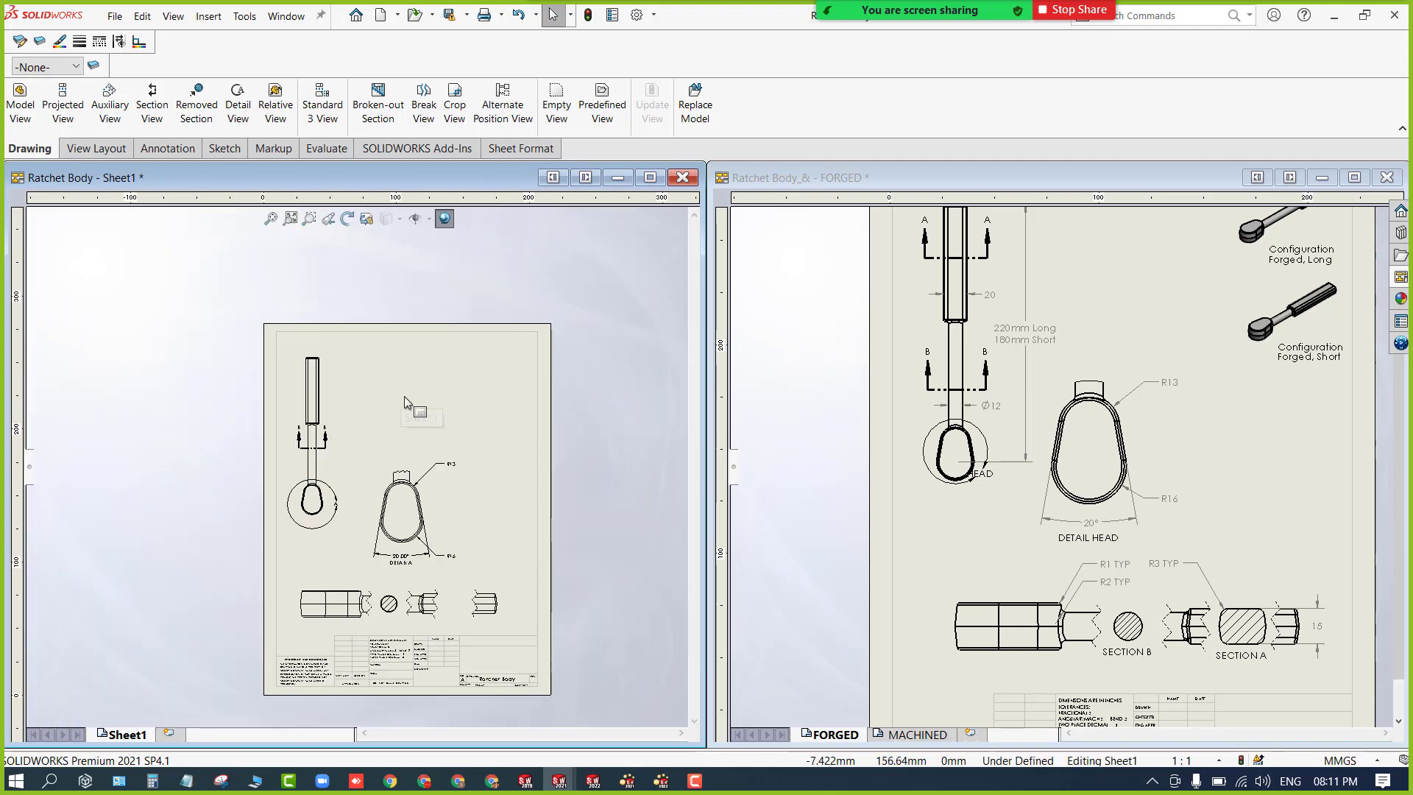
left_click(28, 471)
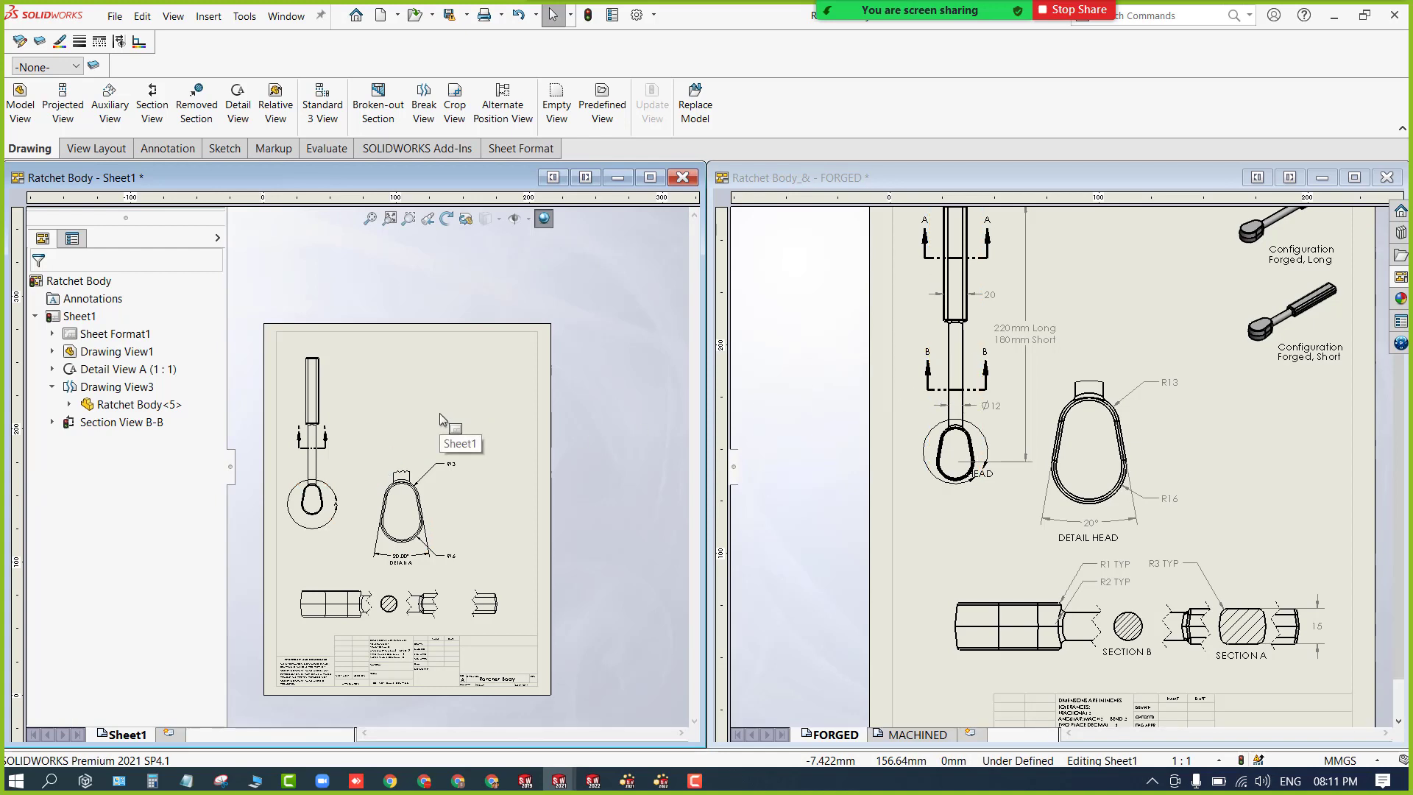
Review the whole FORGED reference sheet, and maximize the Ratchet Body drawing window.
scroll(1237, 325, "up", 1)
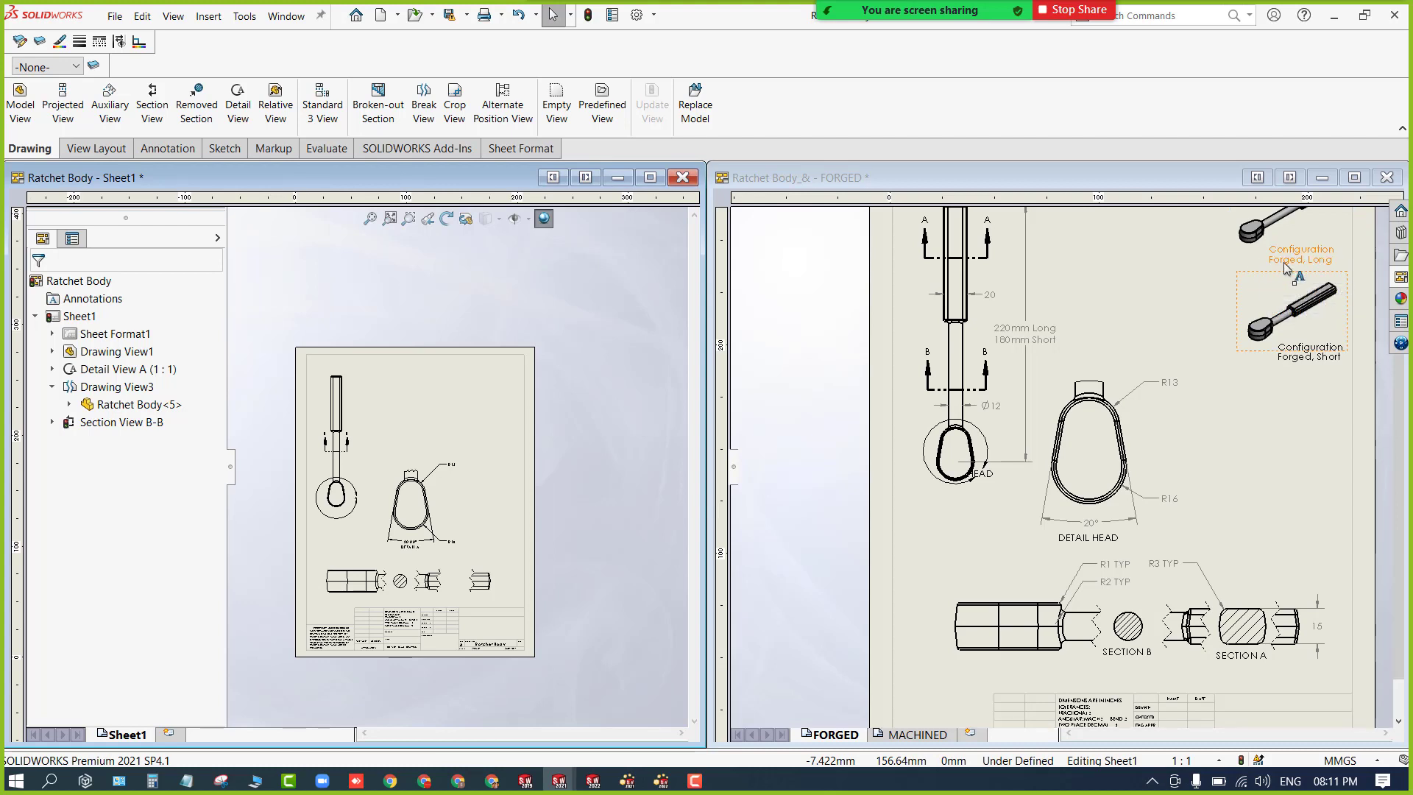
left_click(1266, 412)
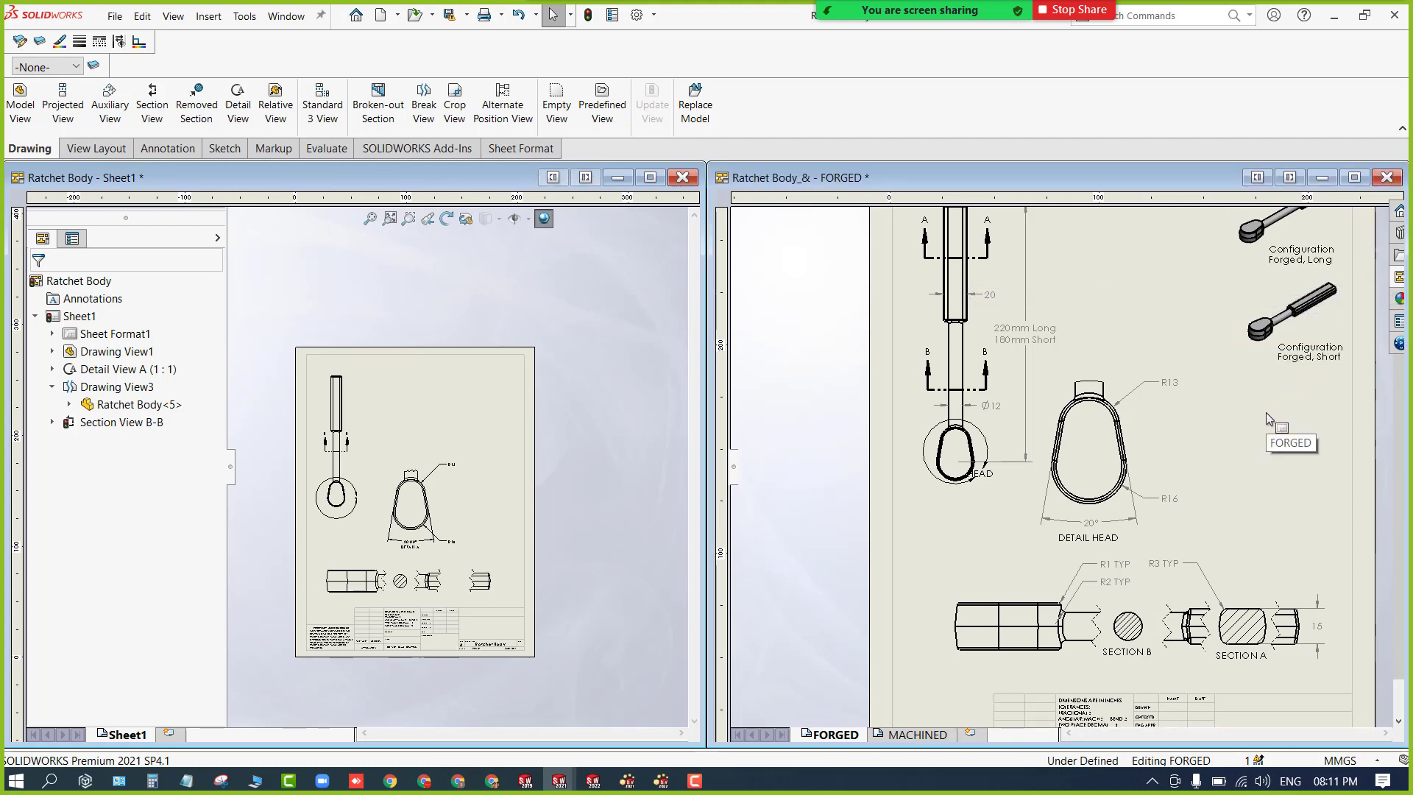
key("f")
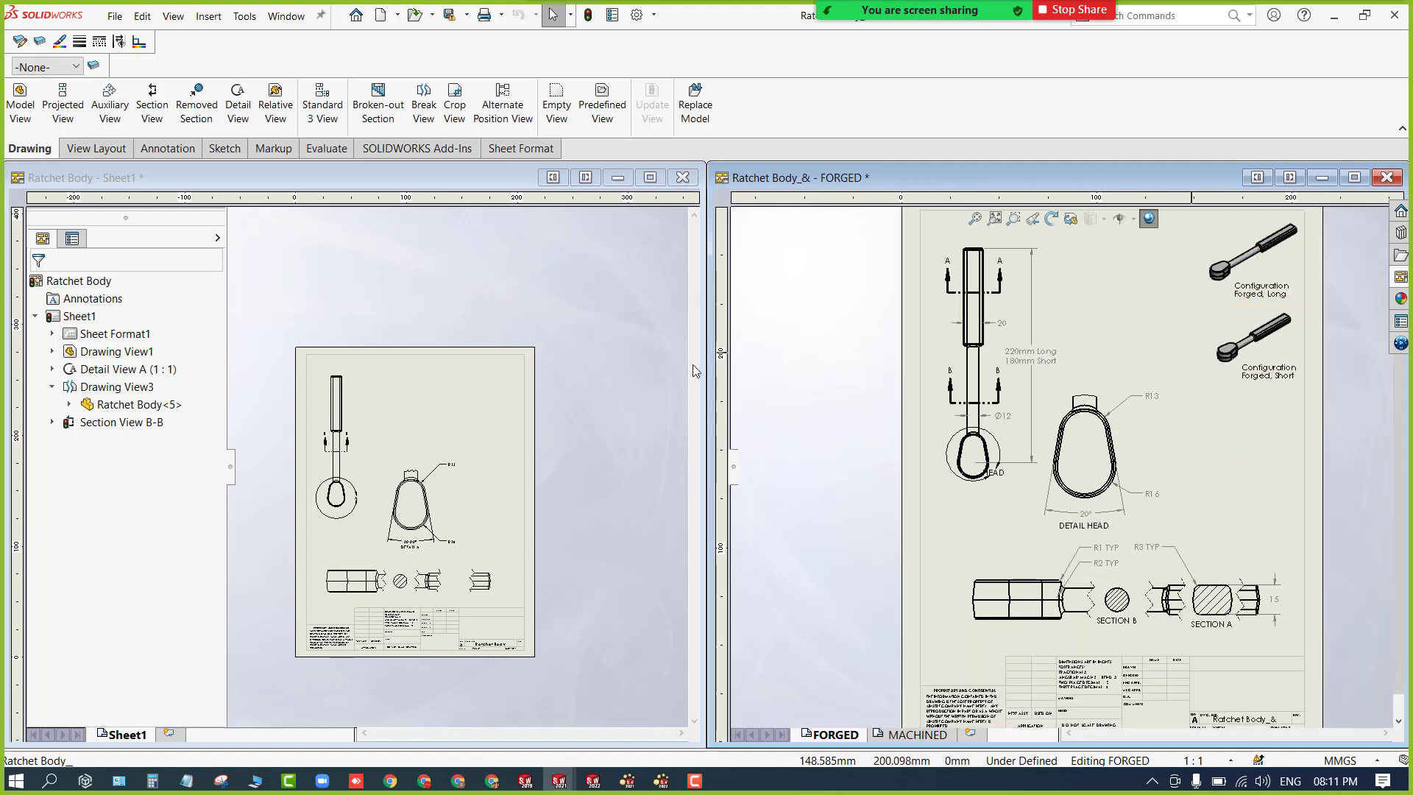
left_click(469, 398)
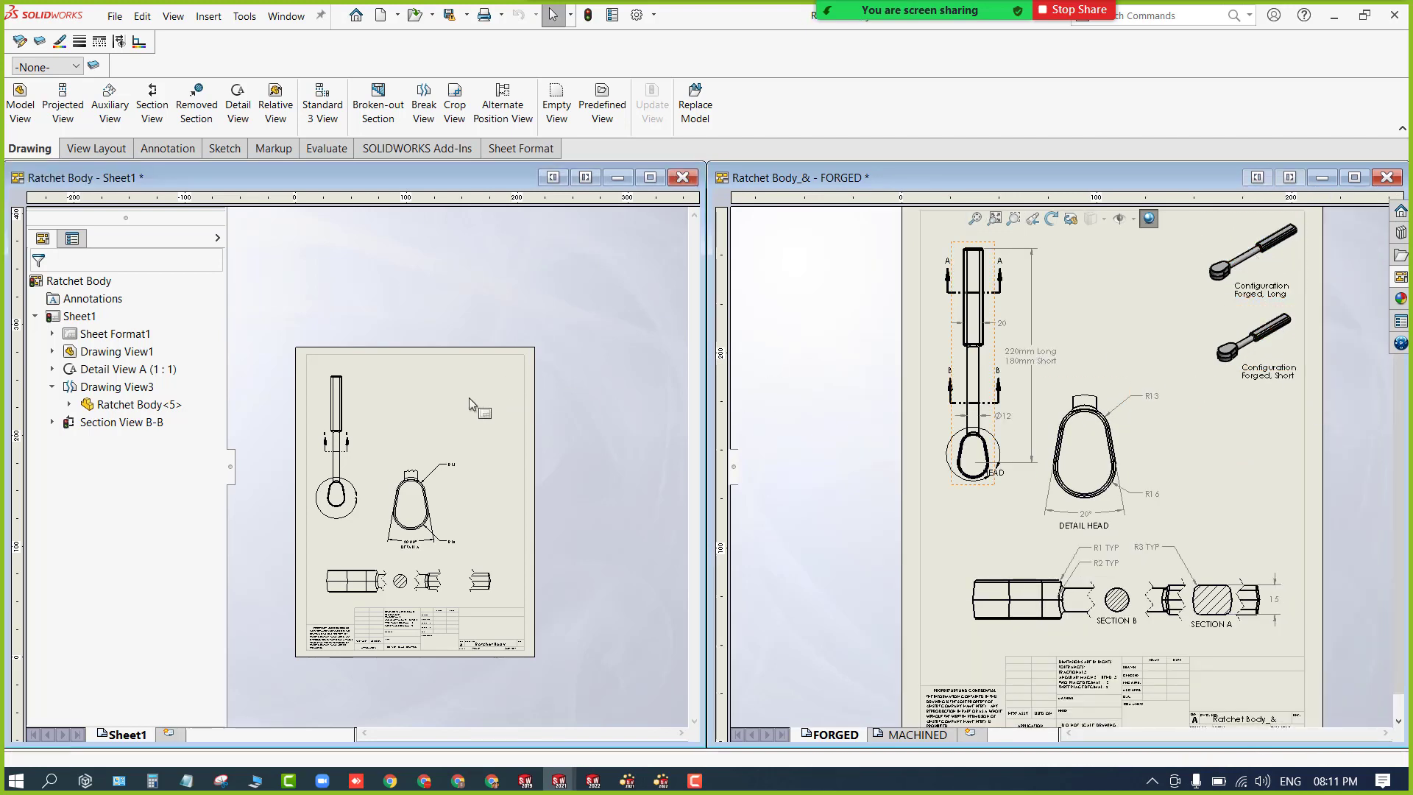
left_click(658, 179)
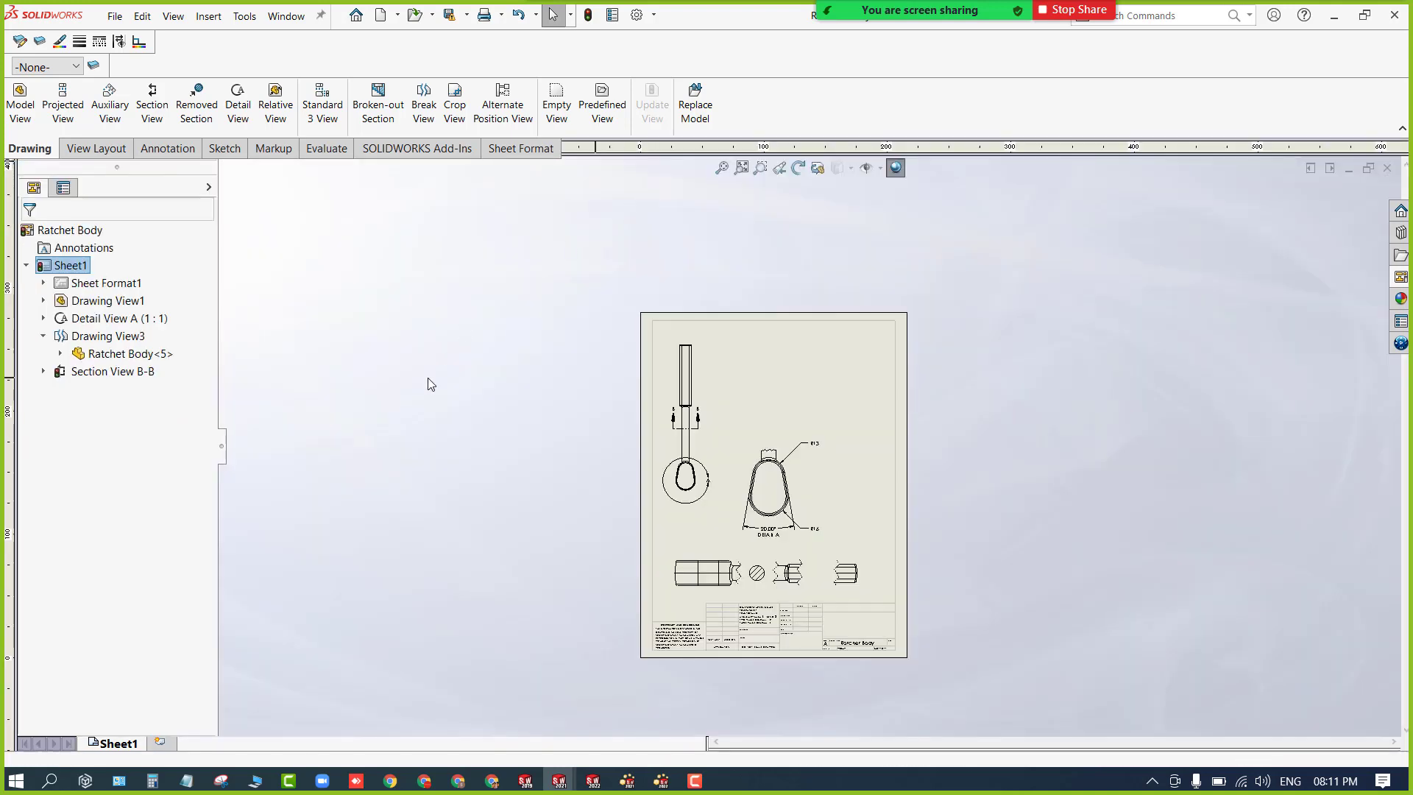
Insert an isometric model view of the Ratchet Body's Forged, Short configuration in the upper-right area of the sheet.
left_click(20, 110)
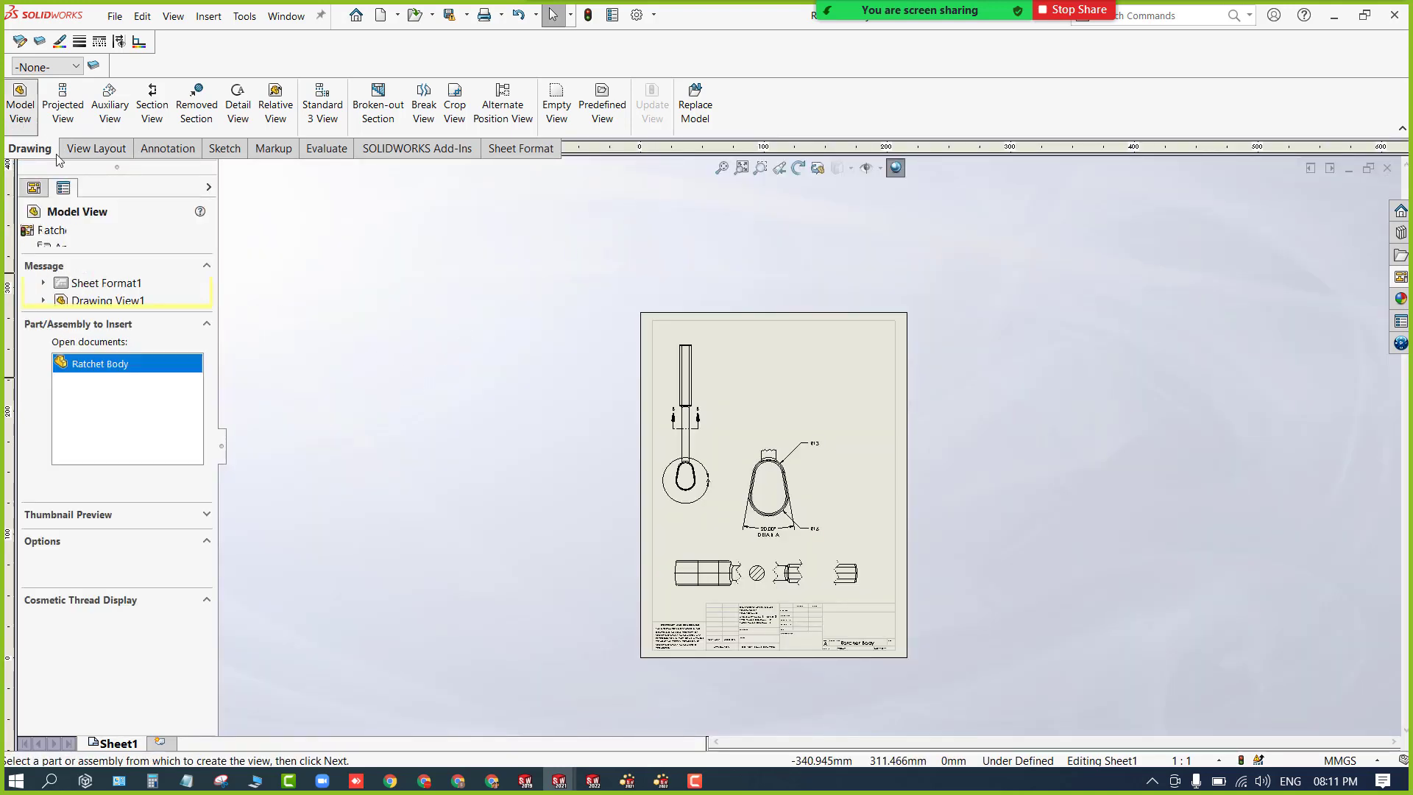
scroll(516, 461, "down", 3)
scroll(1155, 225, "down", 1)
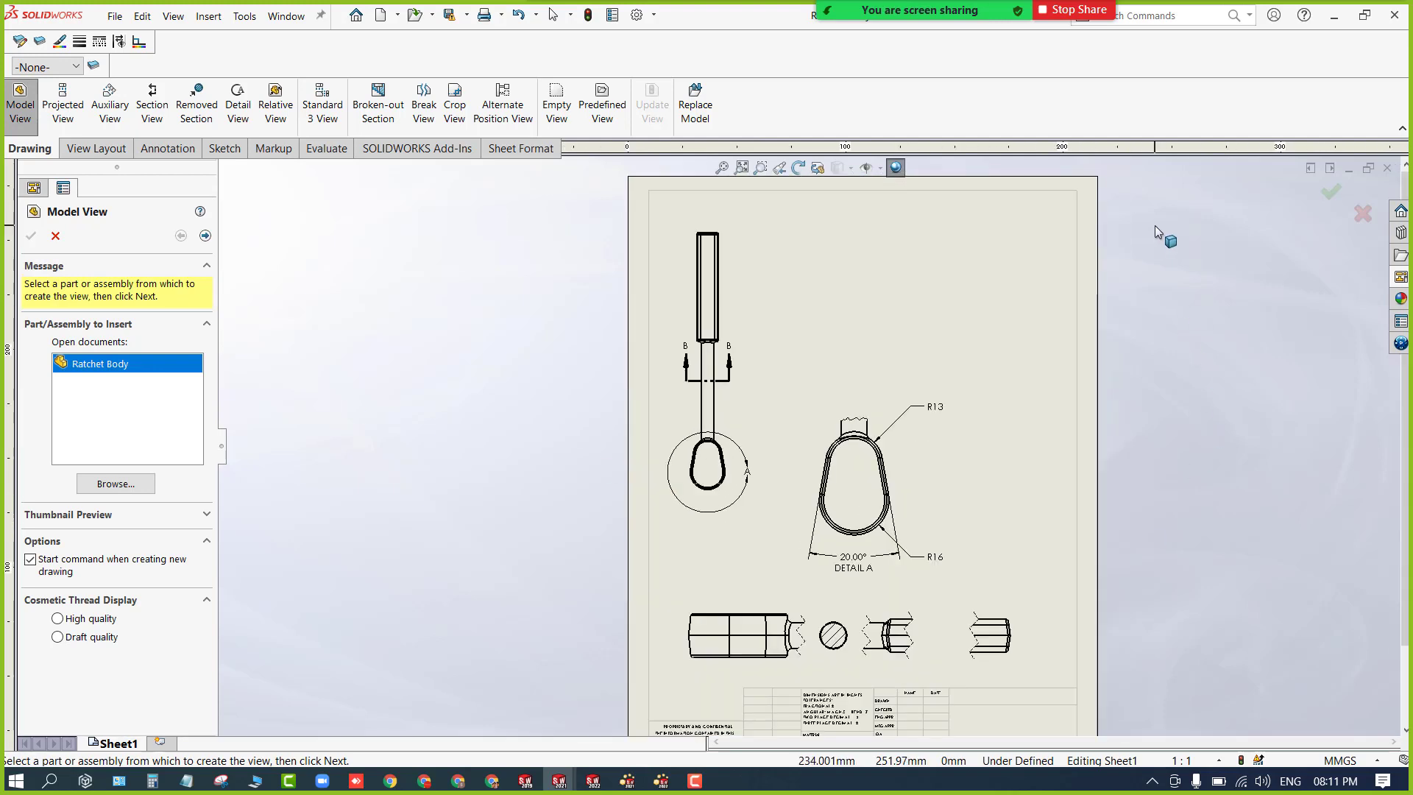
left_click(206, 236)
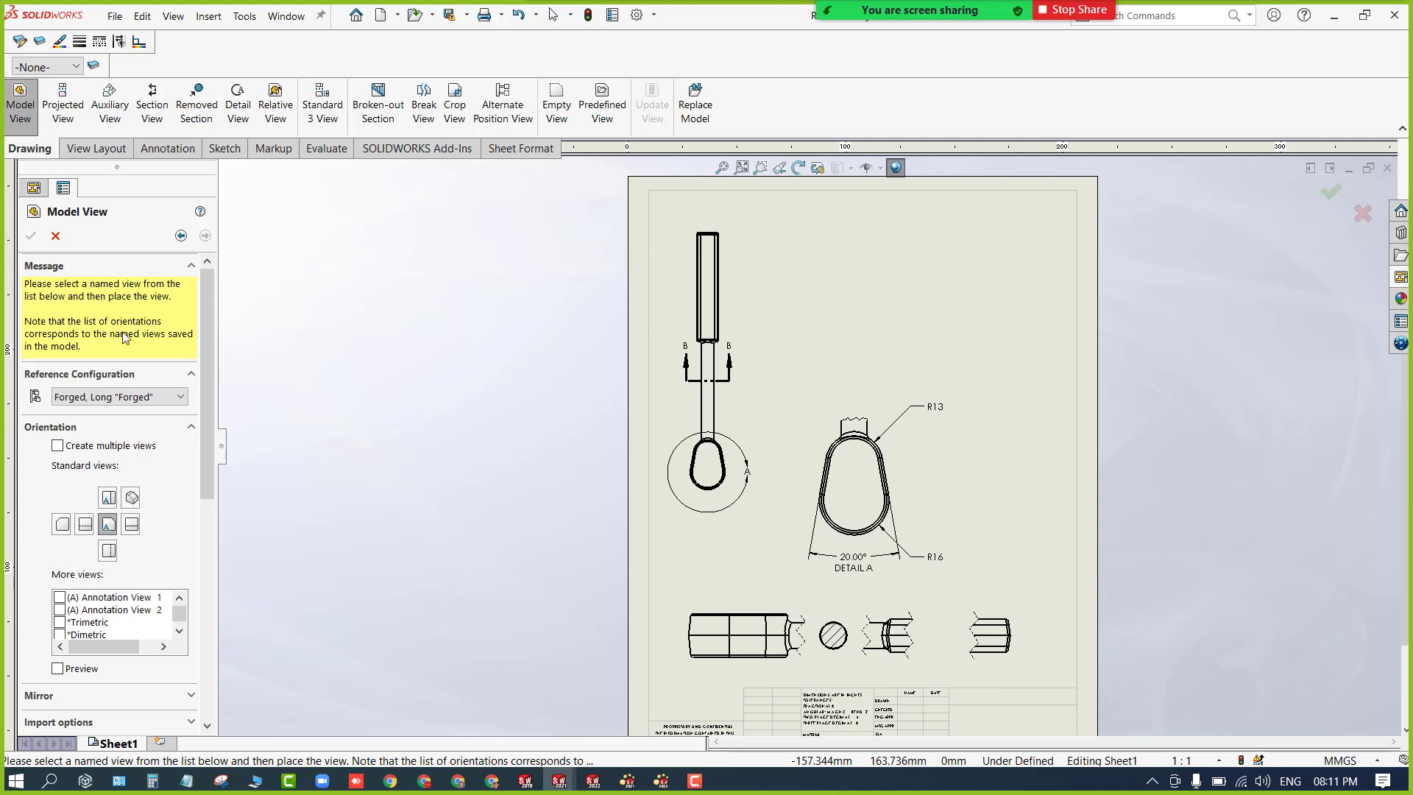
left_click(112, 402)
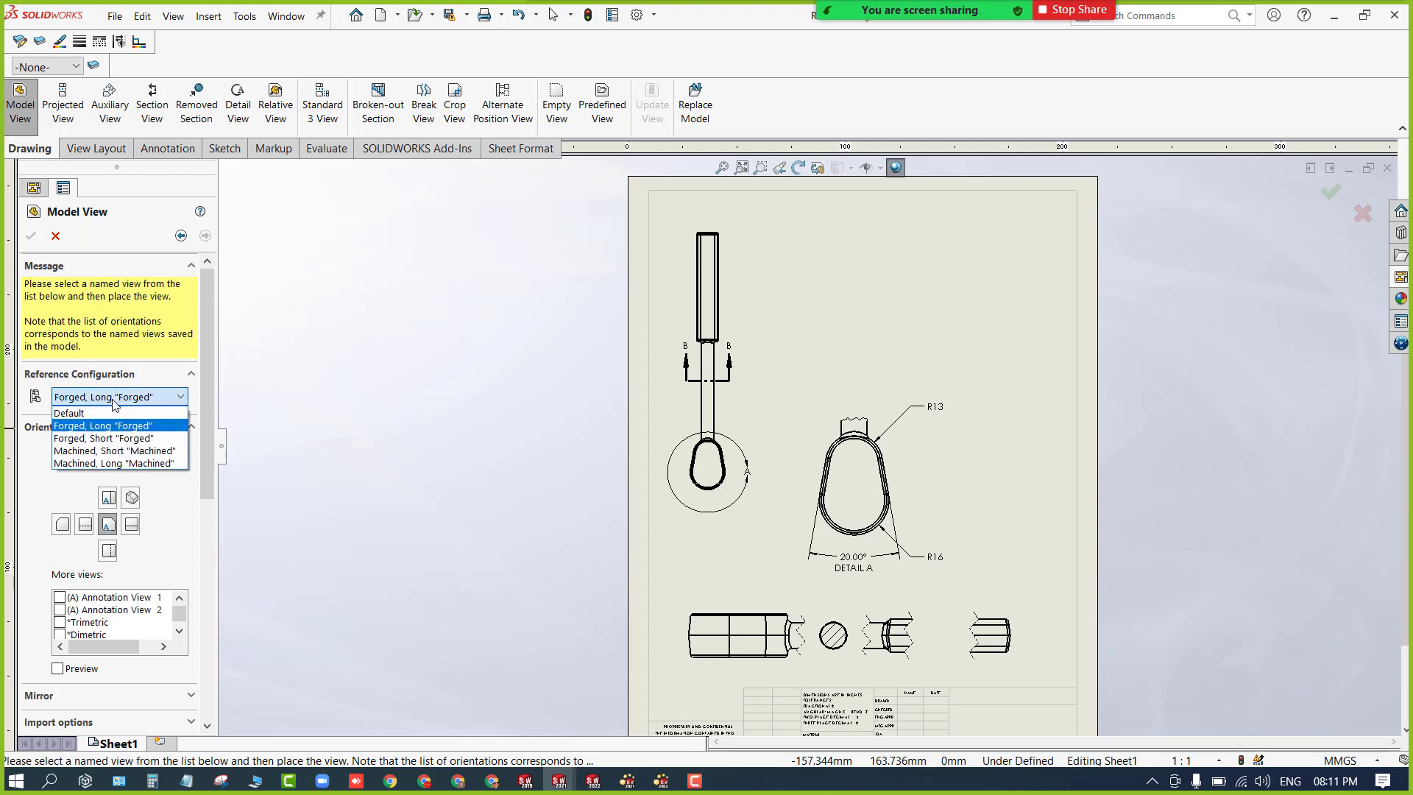
left_click(103, 439)
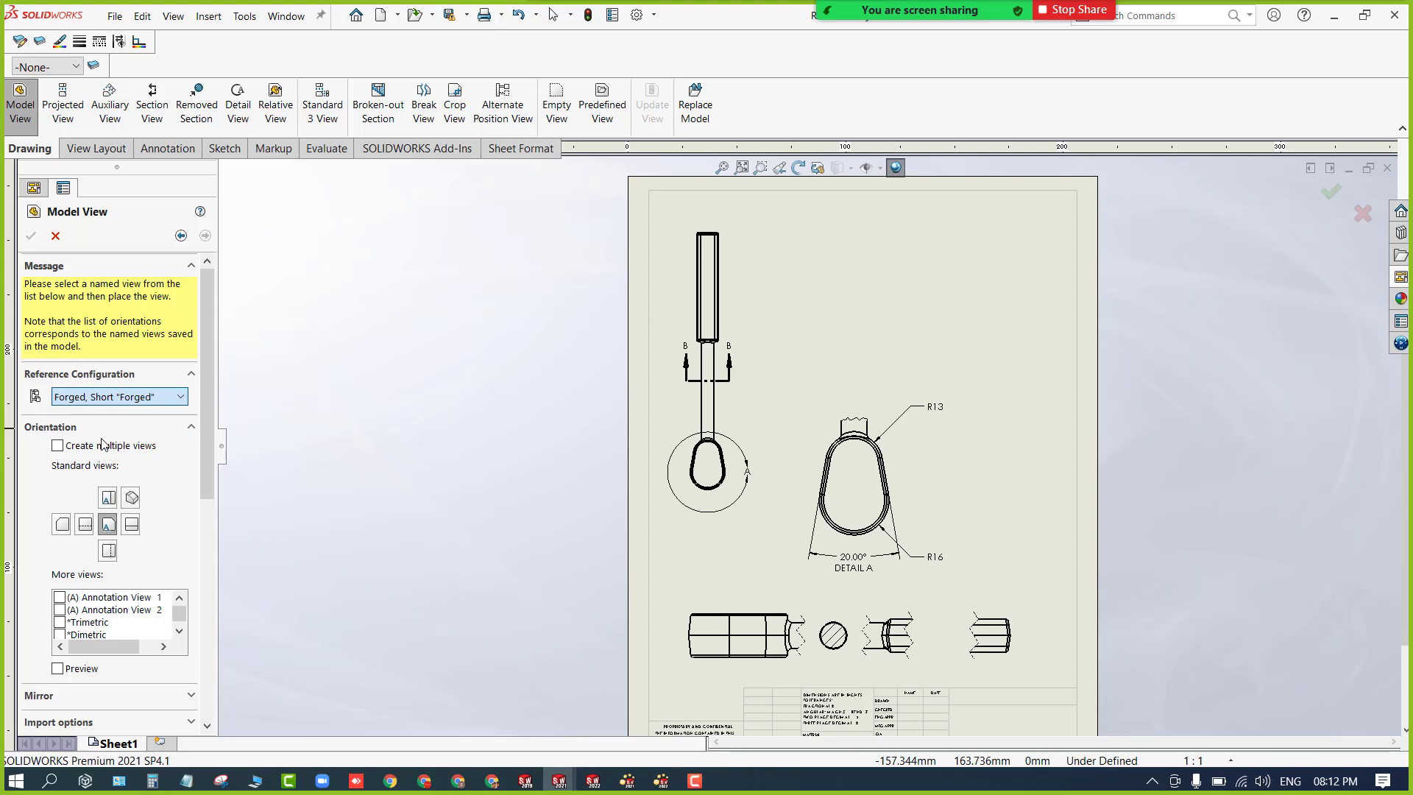
left_click(131, 499)
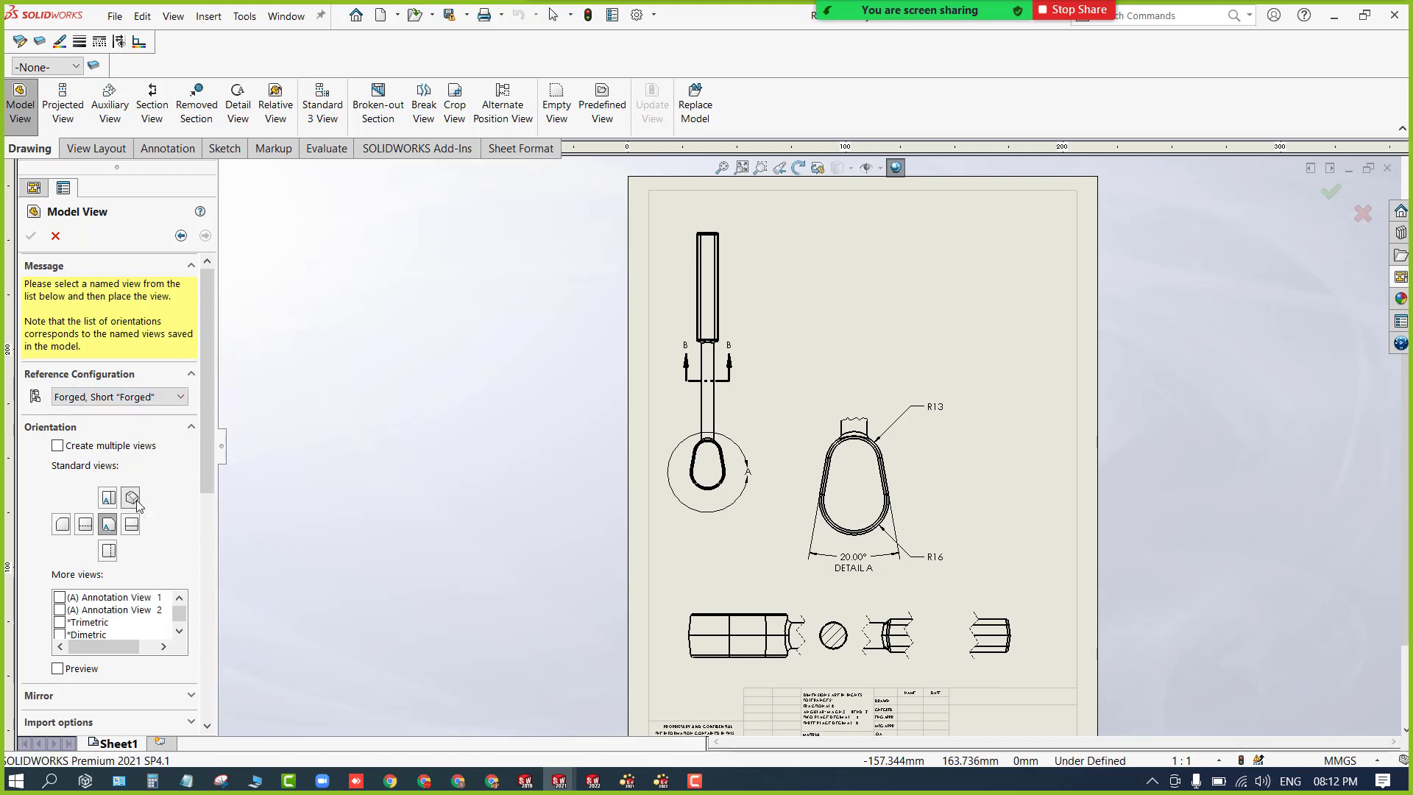
left_click(984, 273)
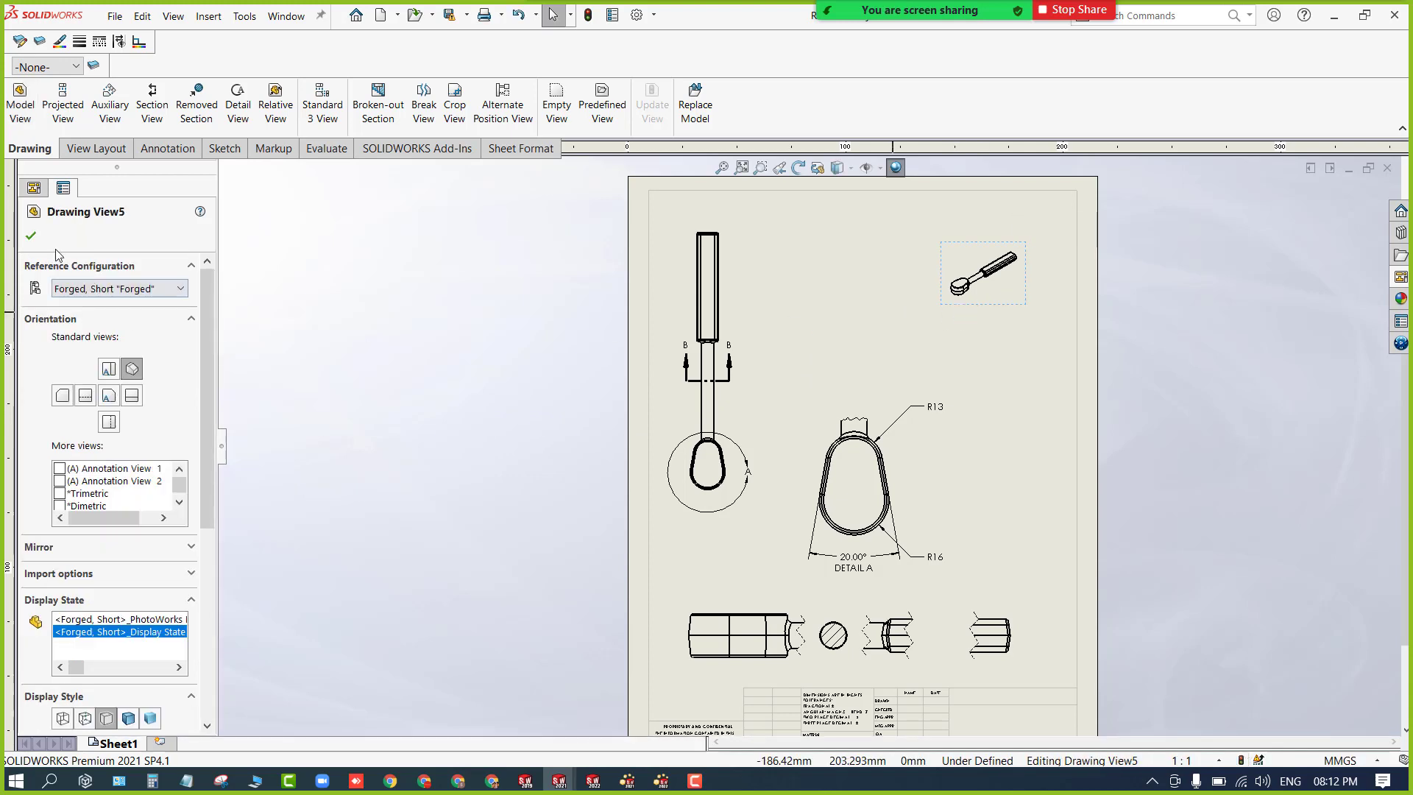
left_click(31, 237)
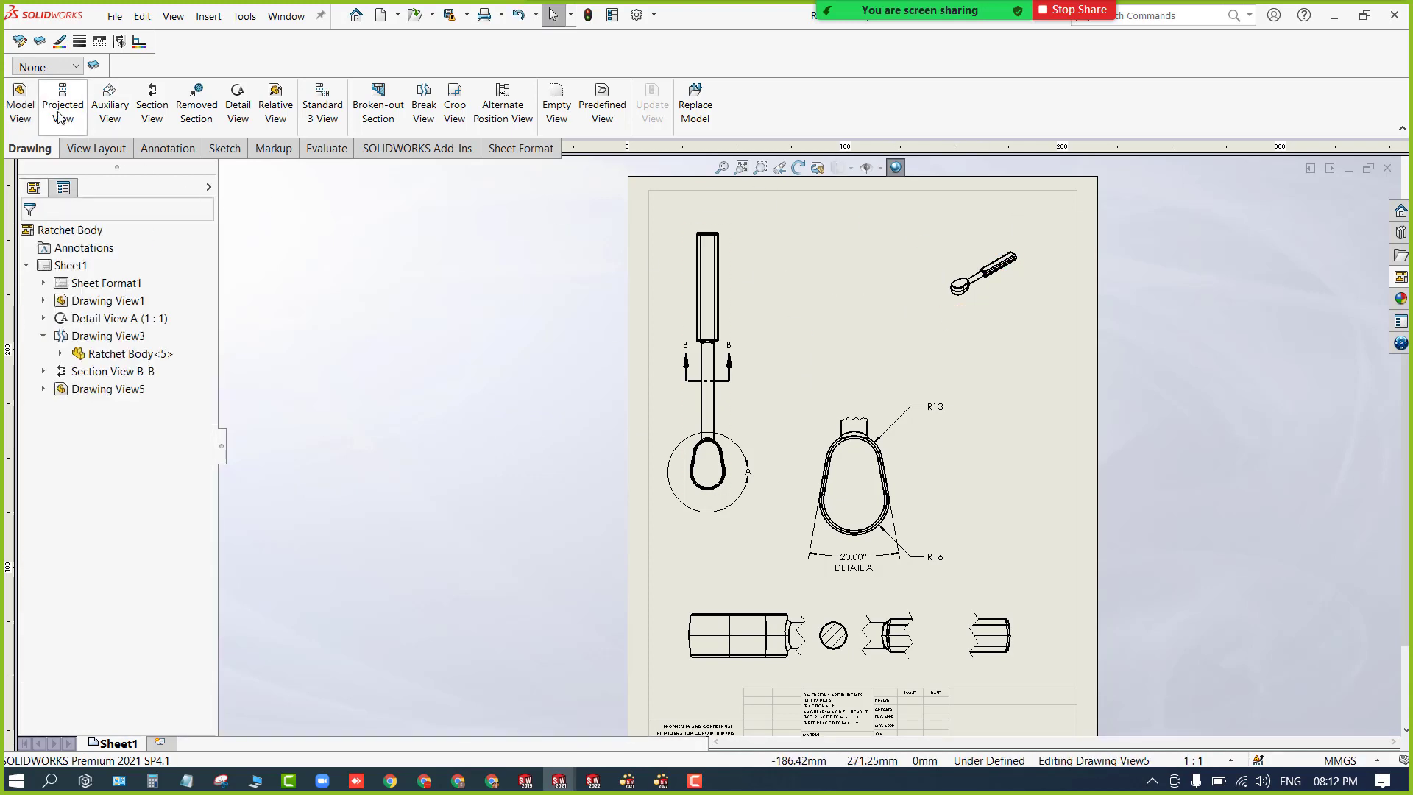
Insert an isometric model view of the Forged, Long configuration and place it above and left of the short ratchet's isometric view.
left_click(21, 111)
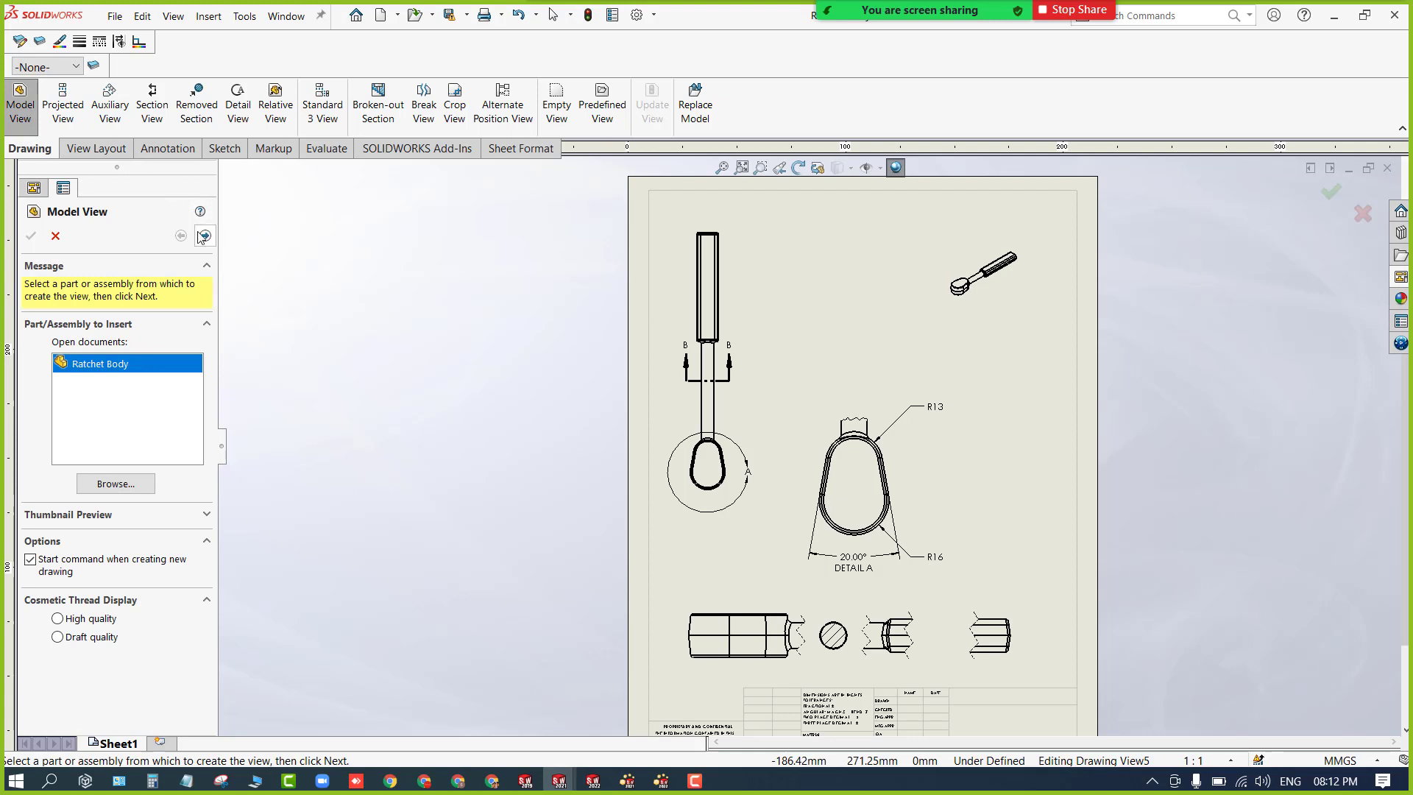
left_click(203, 235)
left_click(70, 397)
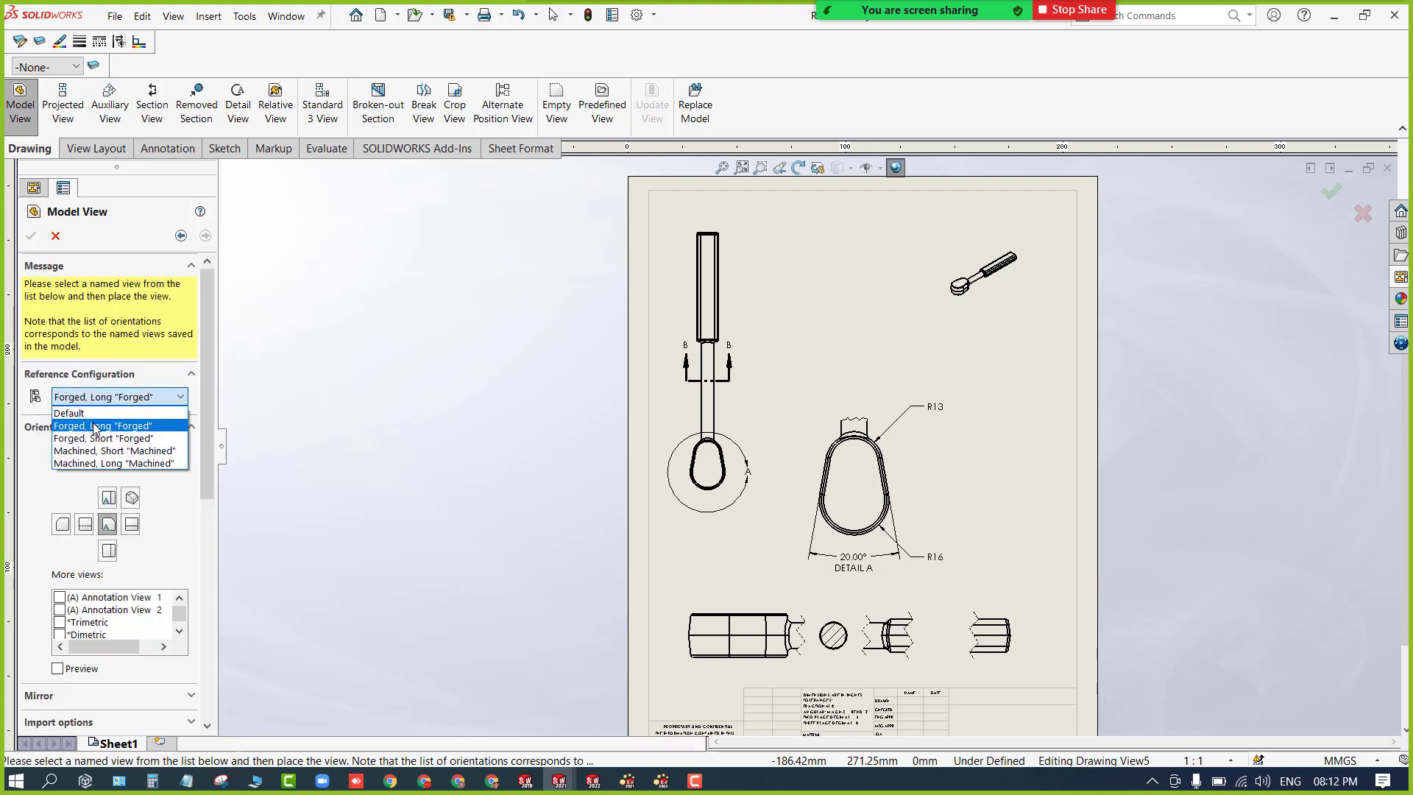
left_click(94, 427)
left_click(132, 499)
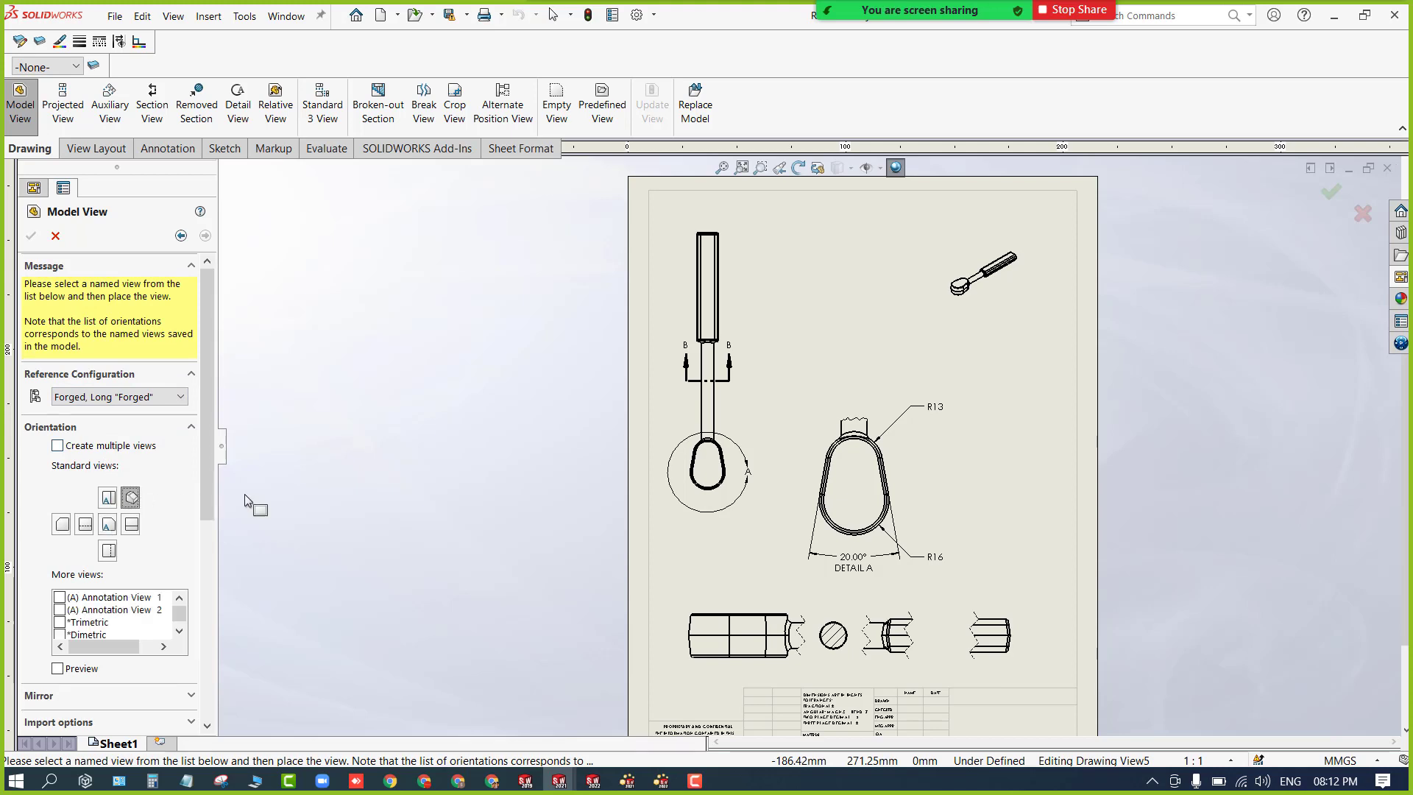
left_click(1007, 347)
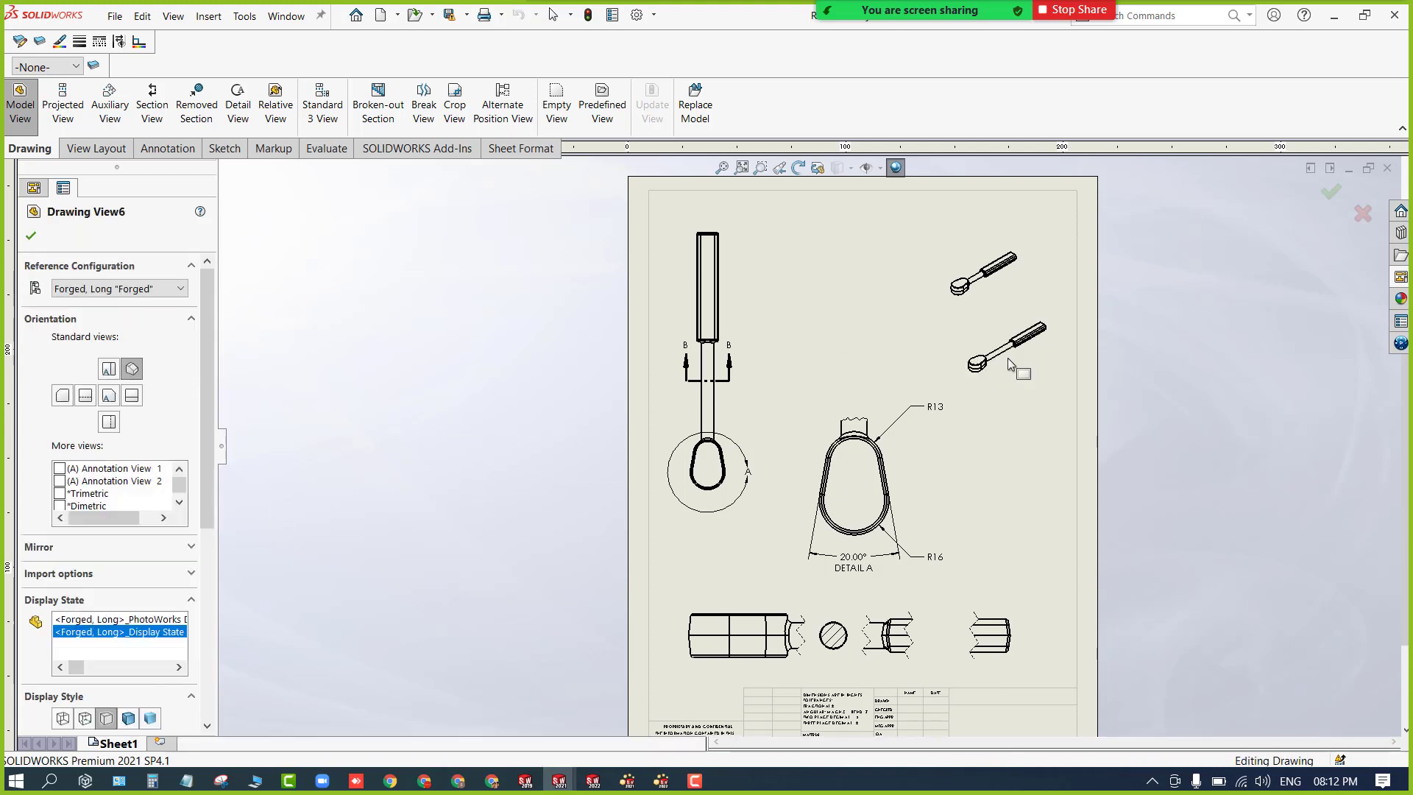
mouse_move(979, 317)
left_mouse_down()
mouse_move(920, 276)
mouse_move(887, 221)
left_mouse_up()
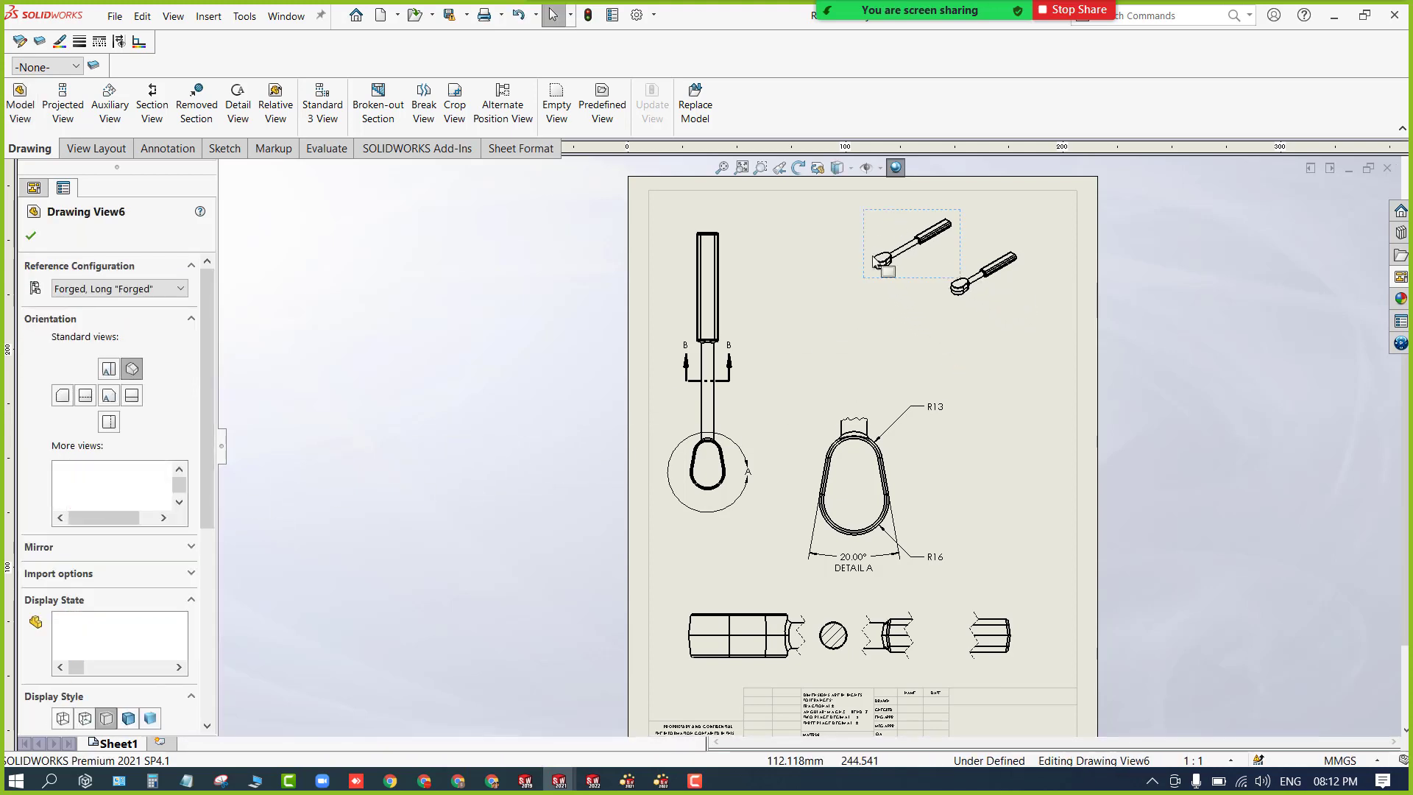
scroll(877, 259, "down", 4)
left_click(330, 230)
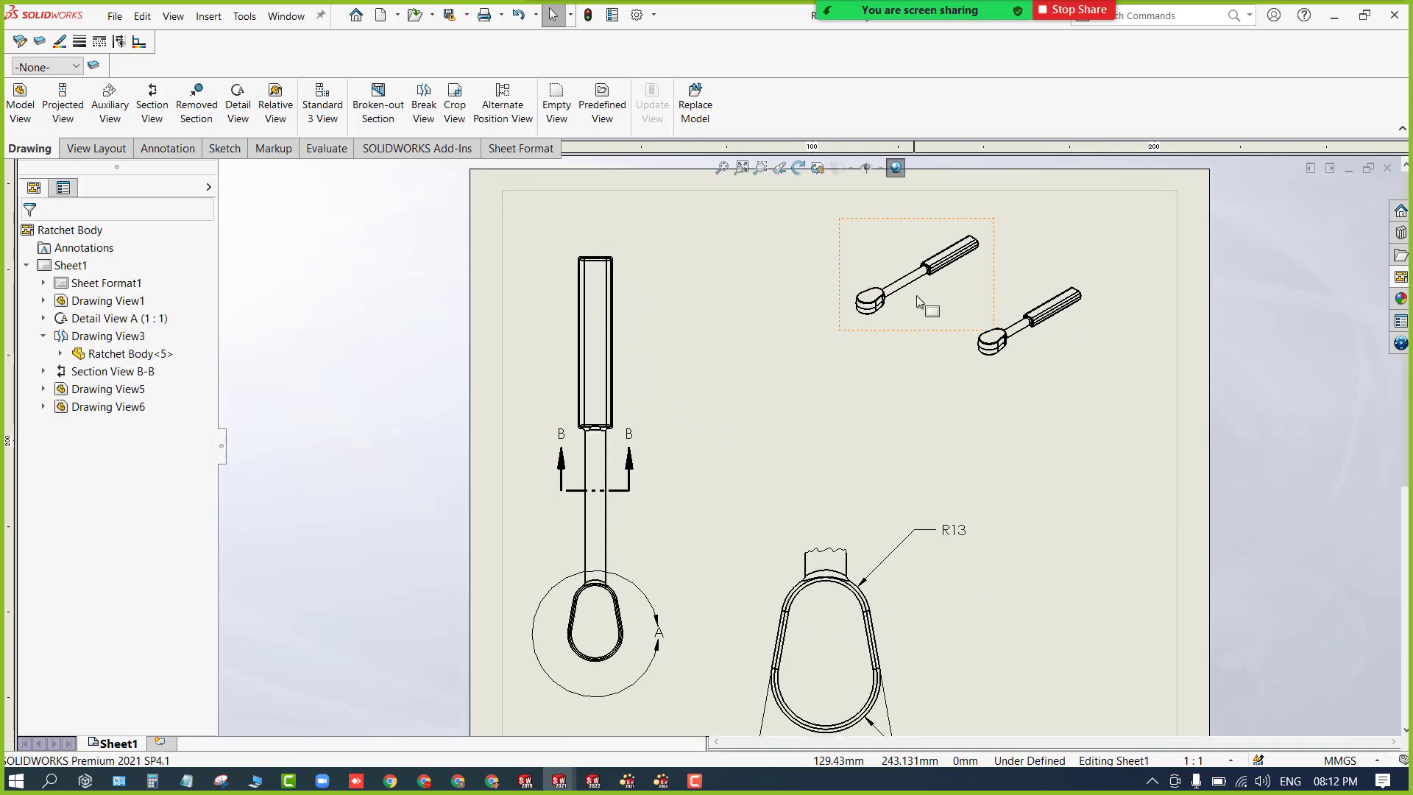
Add the note "A" beneath the isometric view of the long ratchet.
left_click(168, 148)
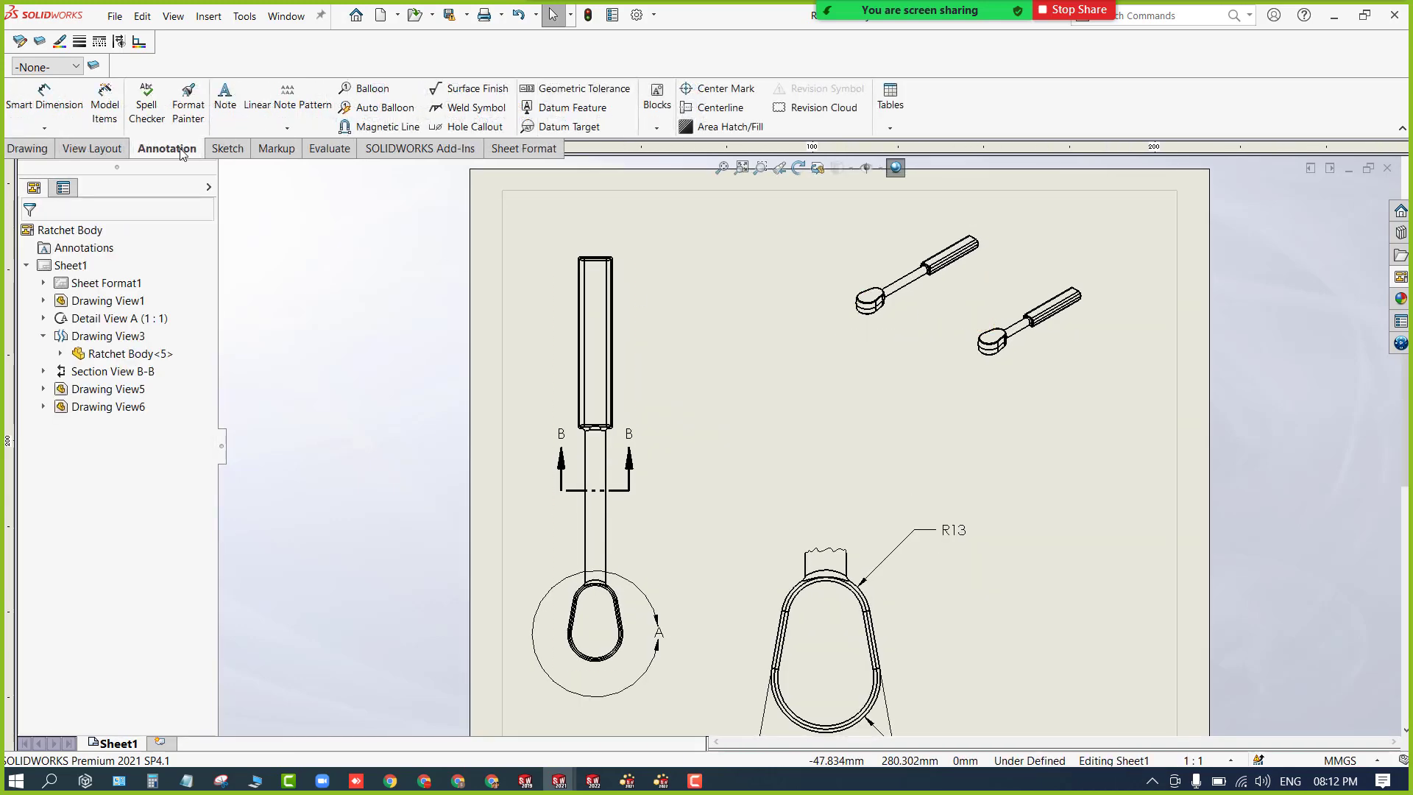
left_click(225, 118)
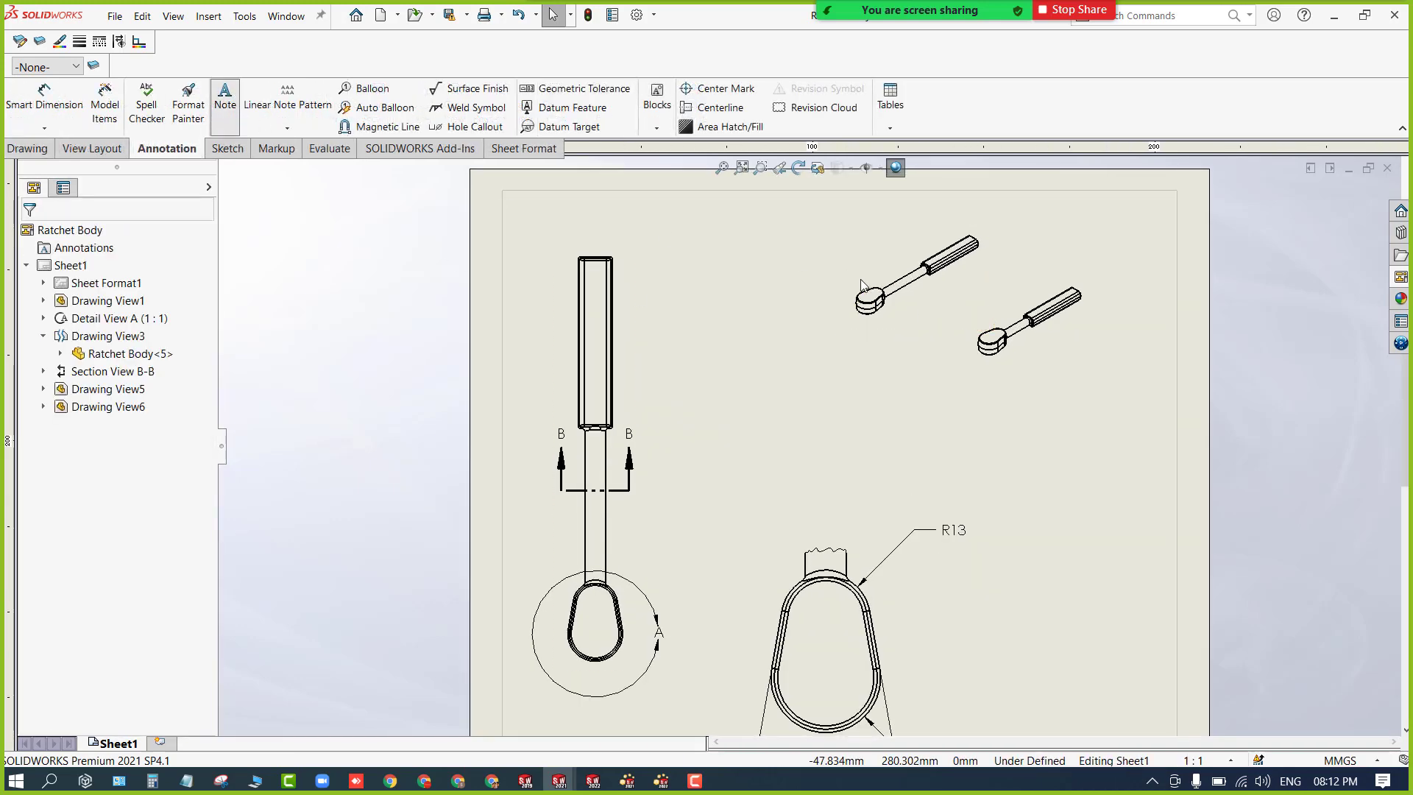
left_click(878, 328)
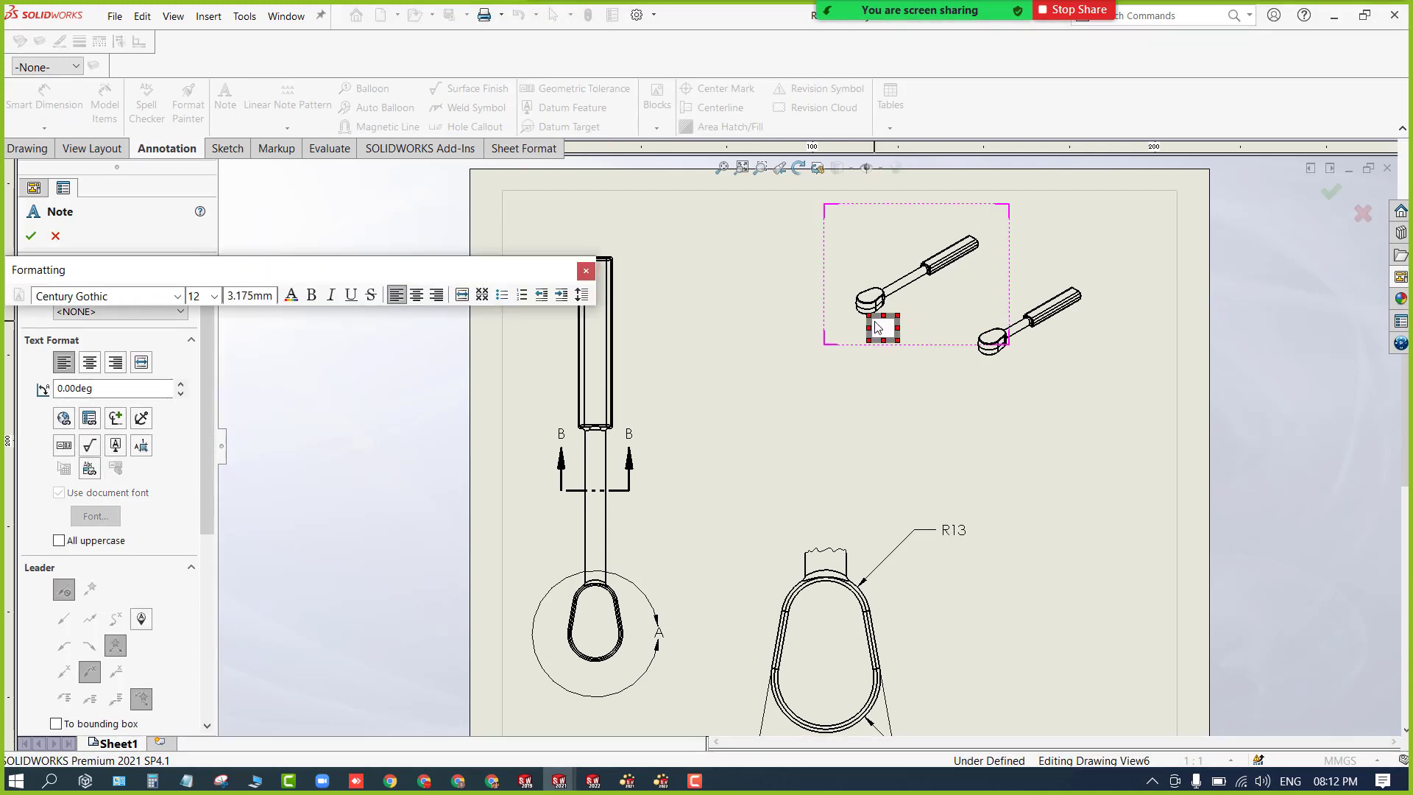
type("a")
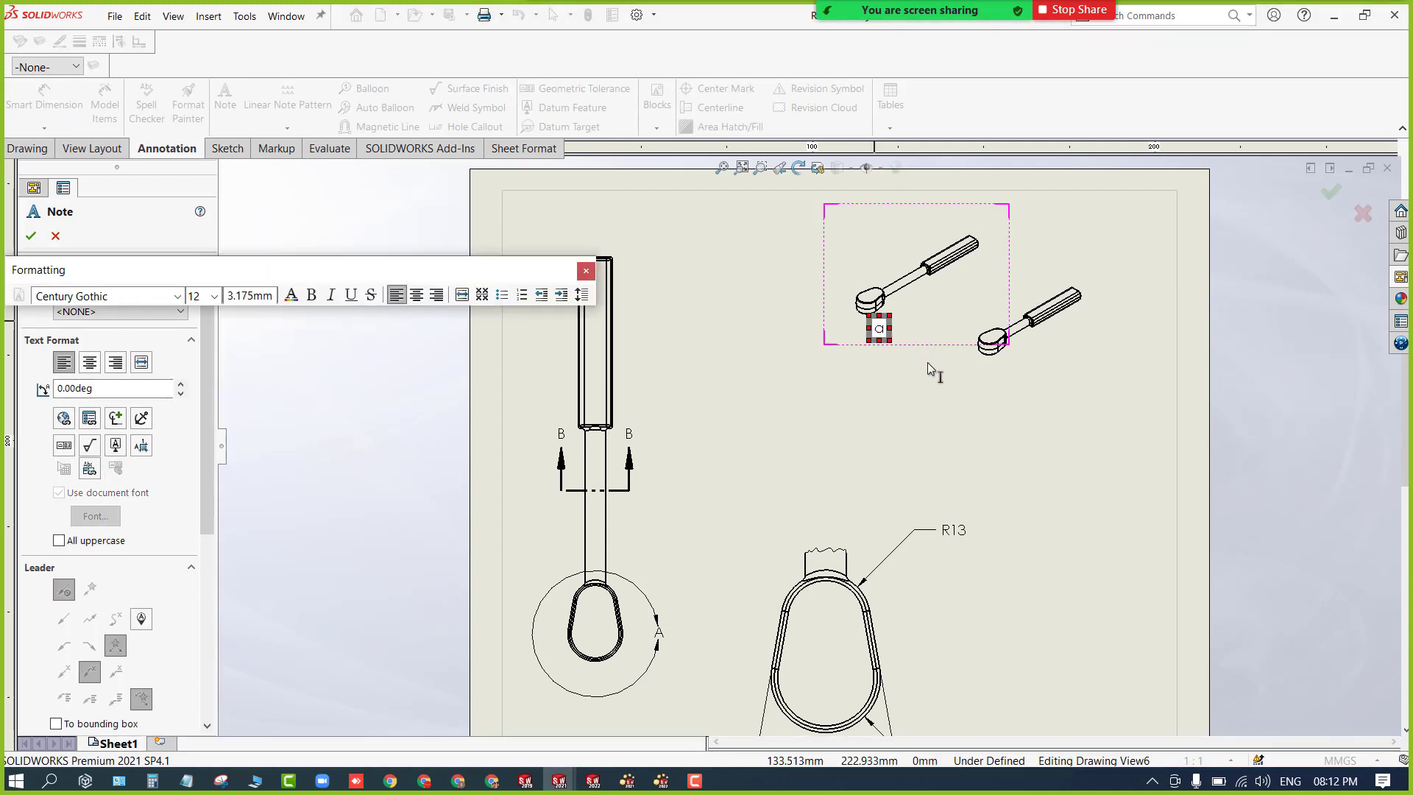
key("BackSpace")
type("A")
left_click(956, 413)
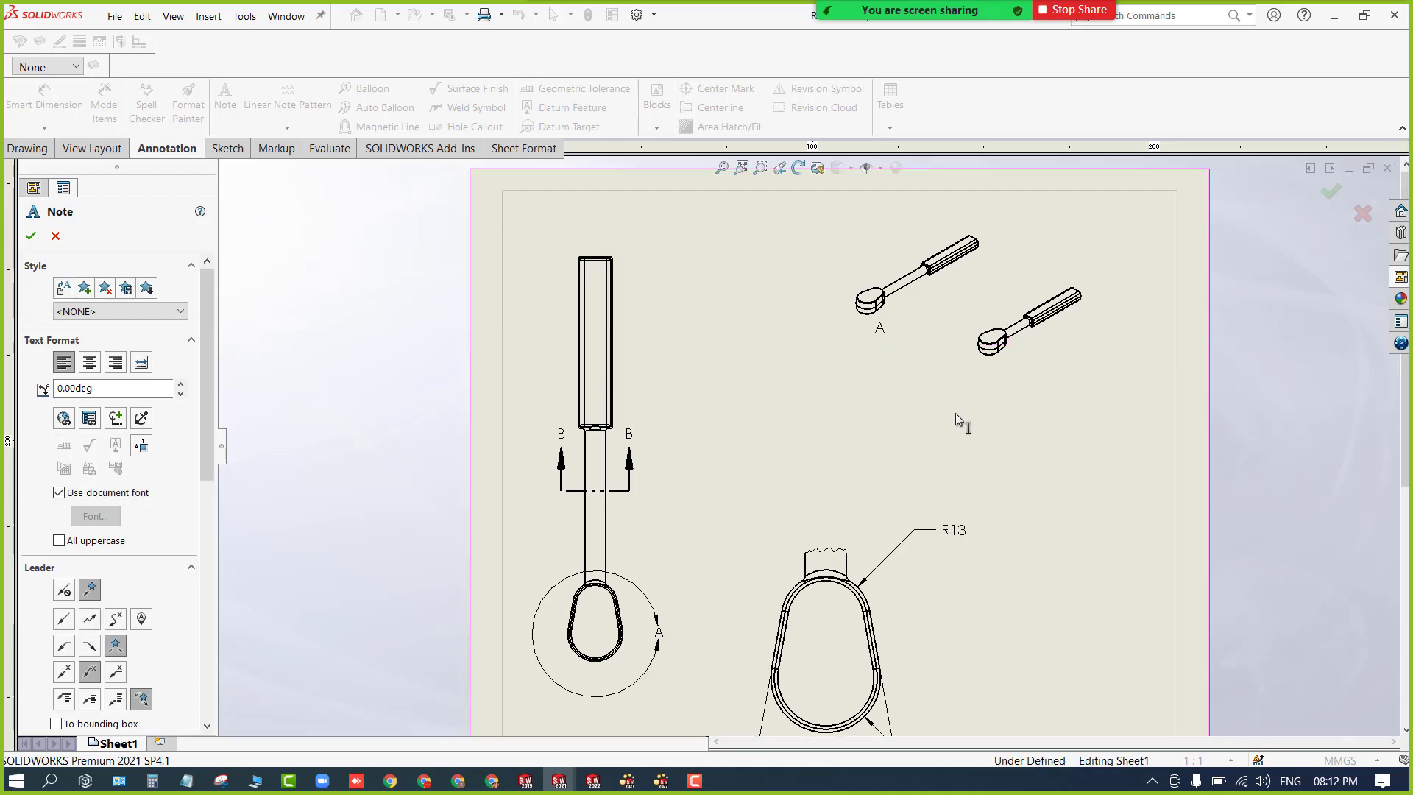
Add the note "BBB" beneath the isometric view of the short ratchet and finish placing notes.
left_click(1032, 375)
type("BBB")
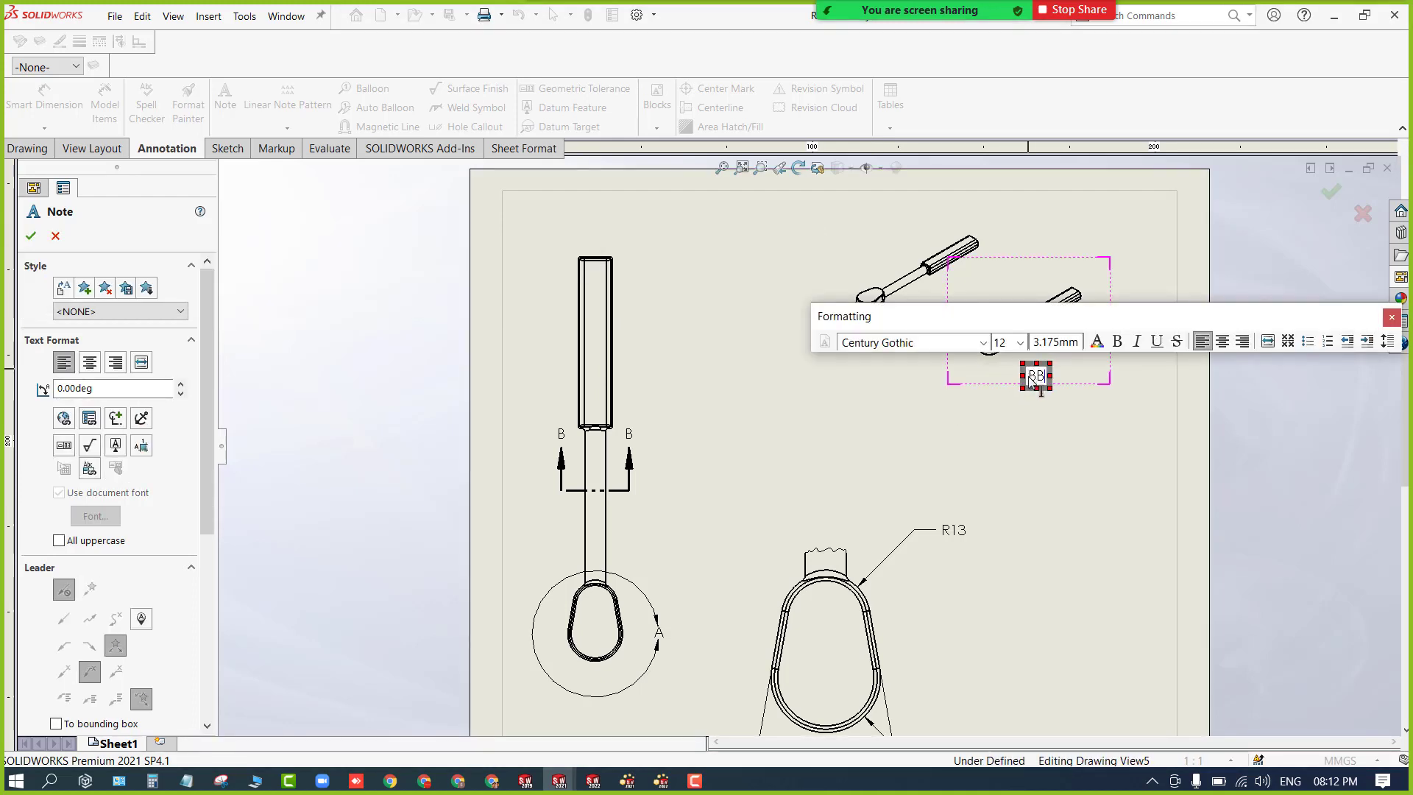
key("Escape")
key("Escape")
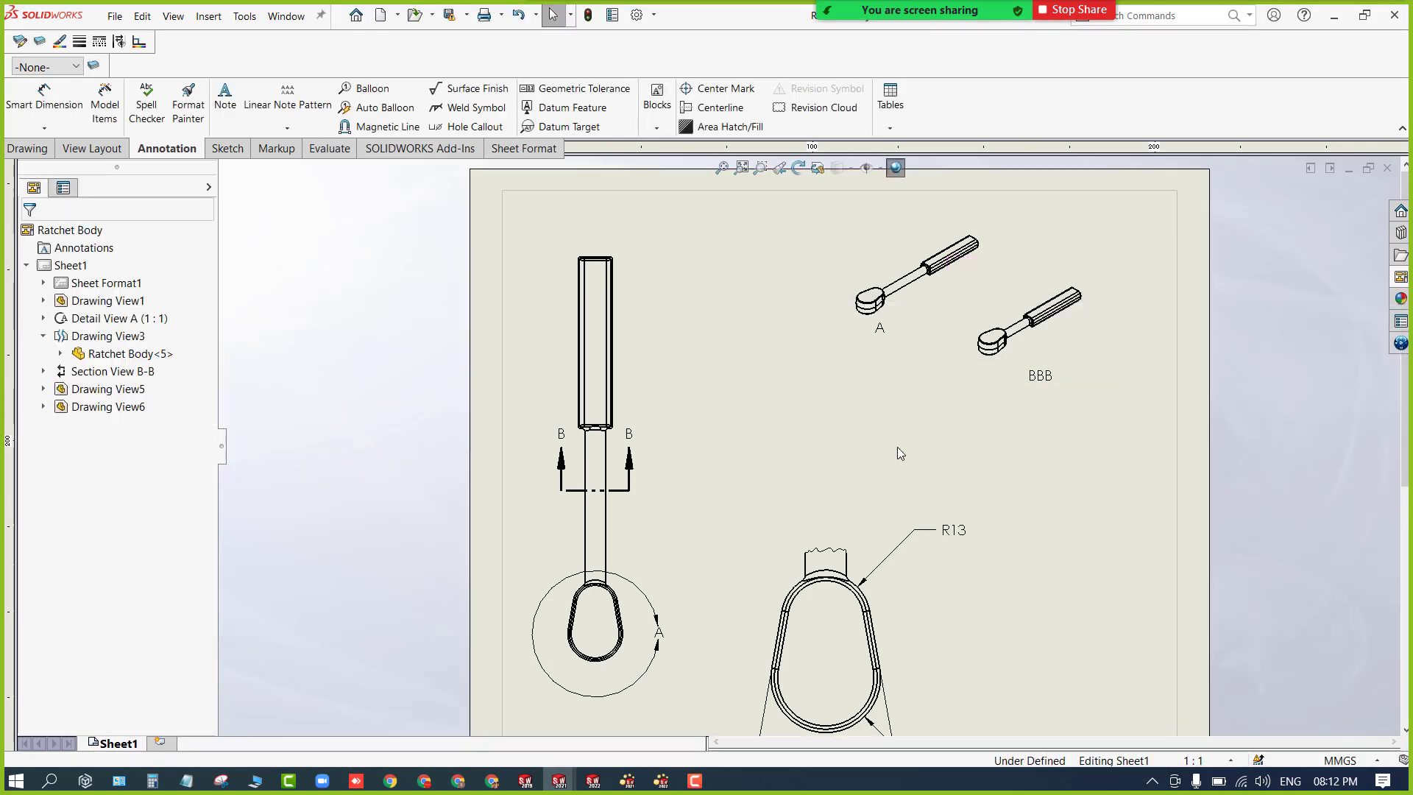
Add a radius dimension to the upper-left corner arc of the broken Right view.
scroll(879, 423, "up", 5)
scroll(597, 530, "down", 5)
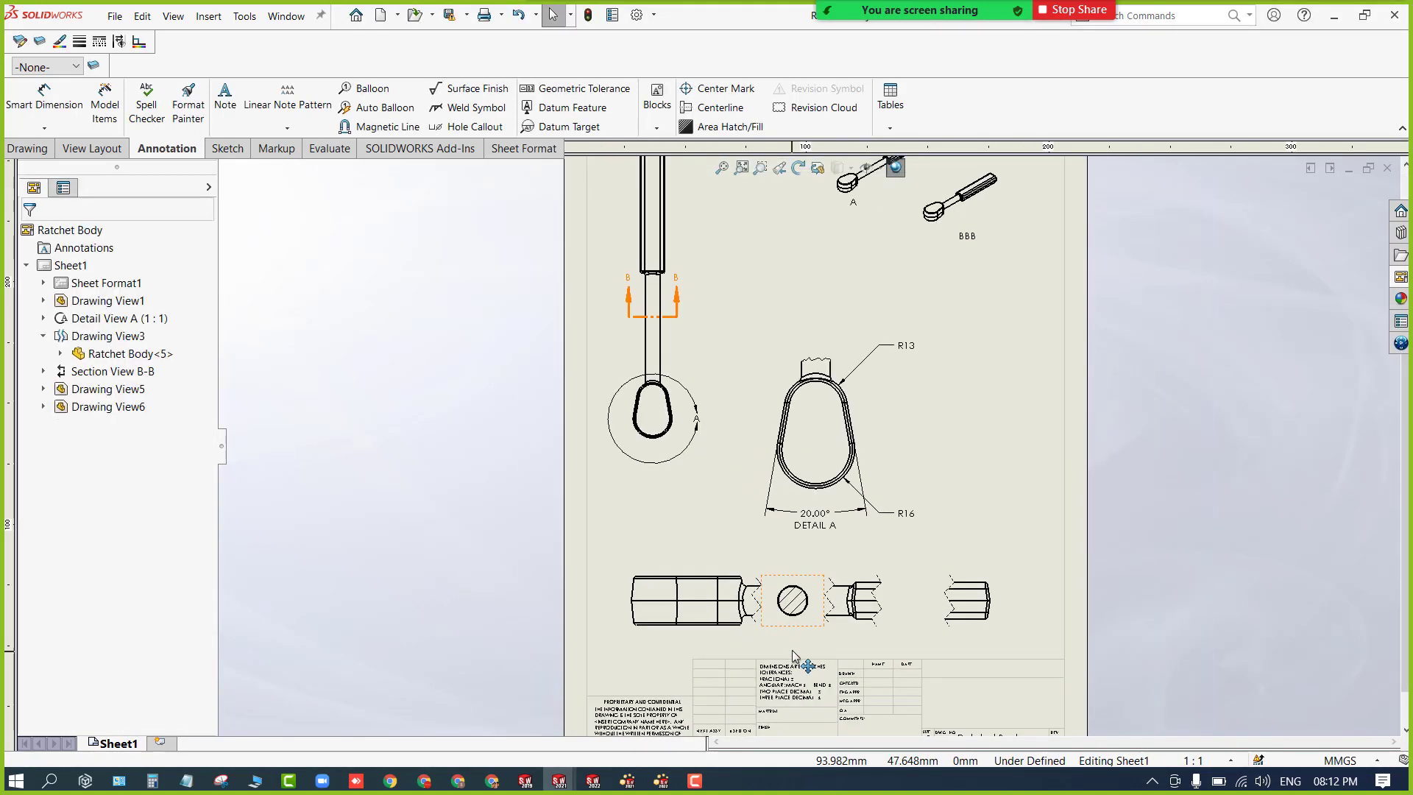
scroll(659, 523, "down", 1)
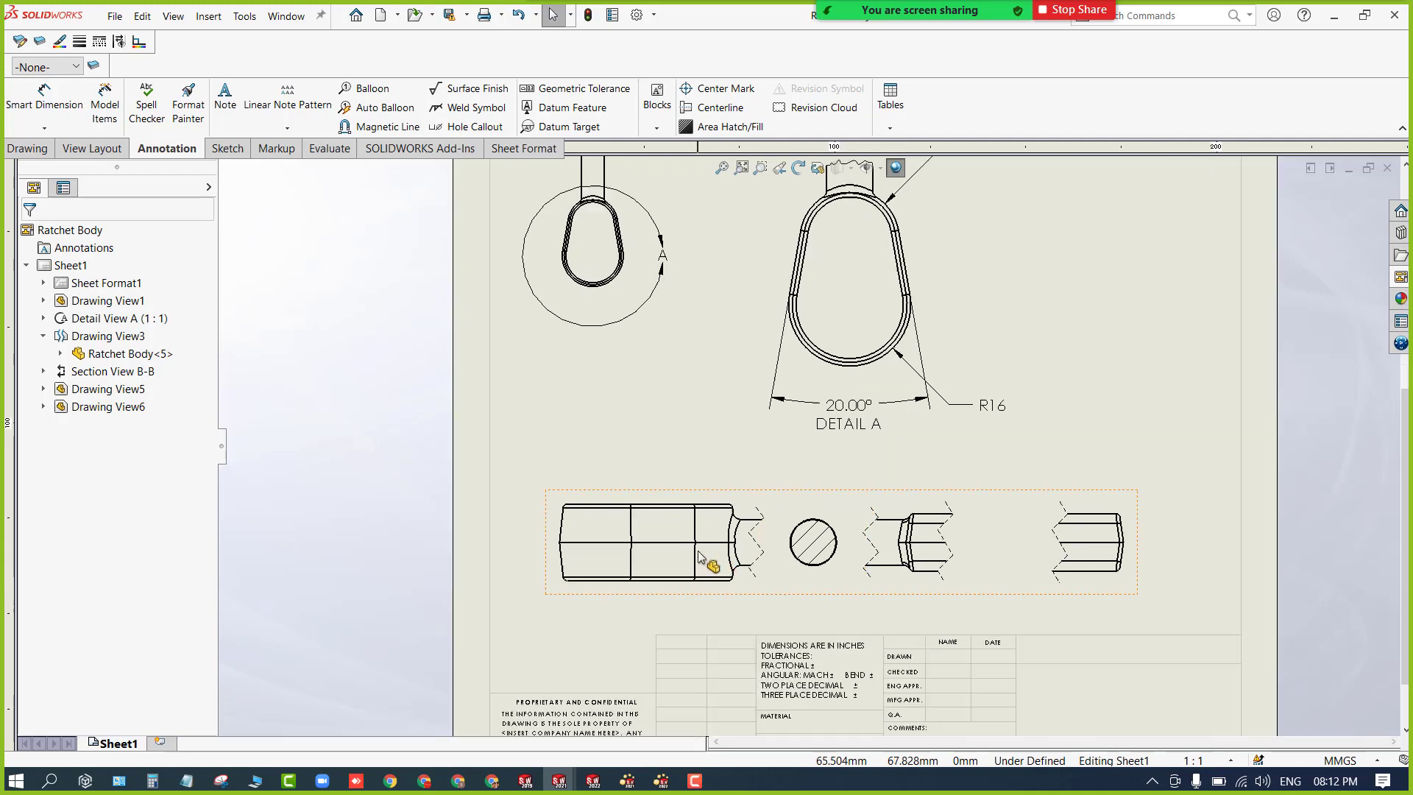
left_click(44, 103)
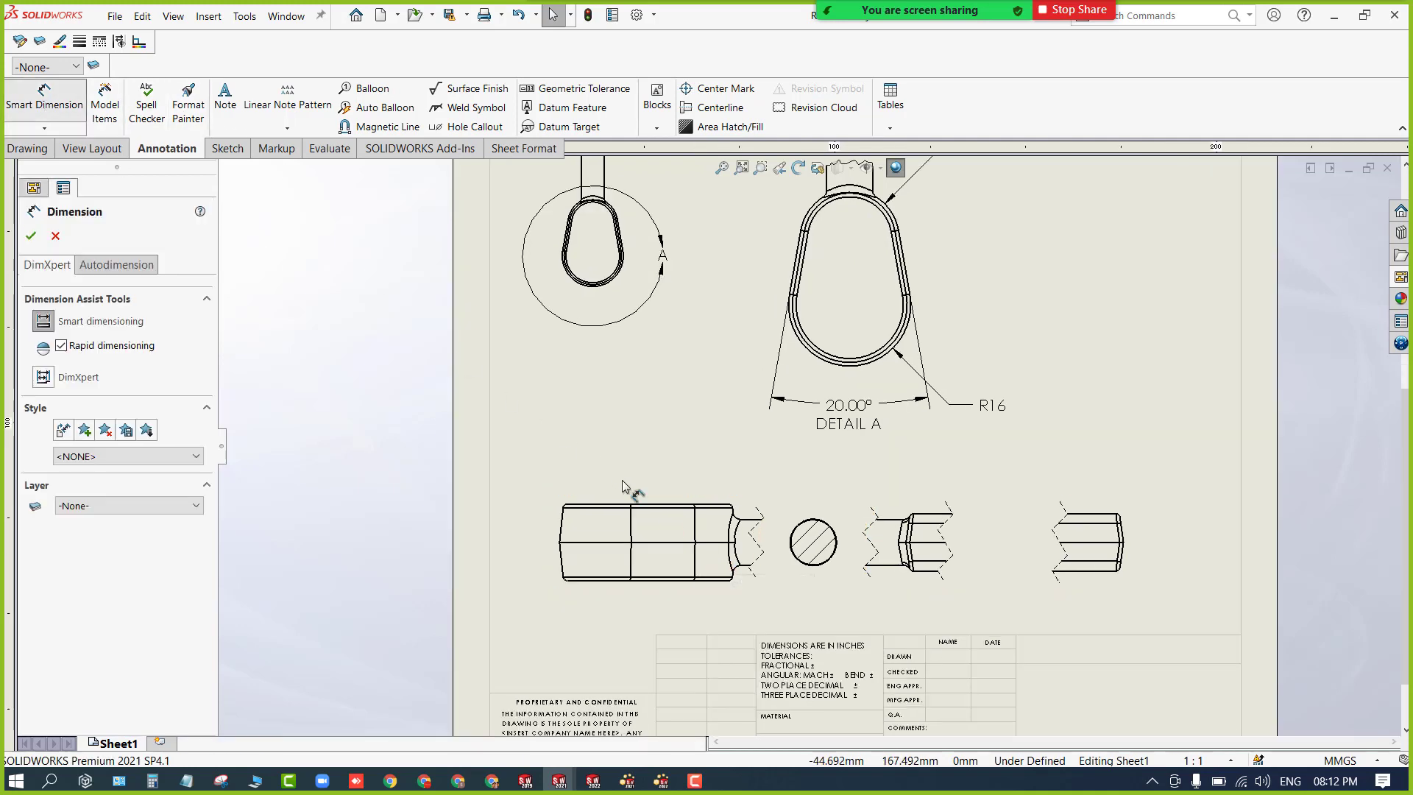
scroll(582, 490, "down", 2)
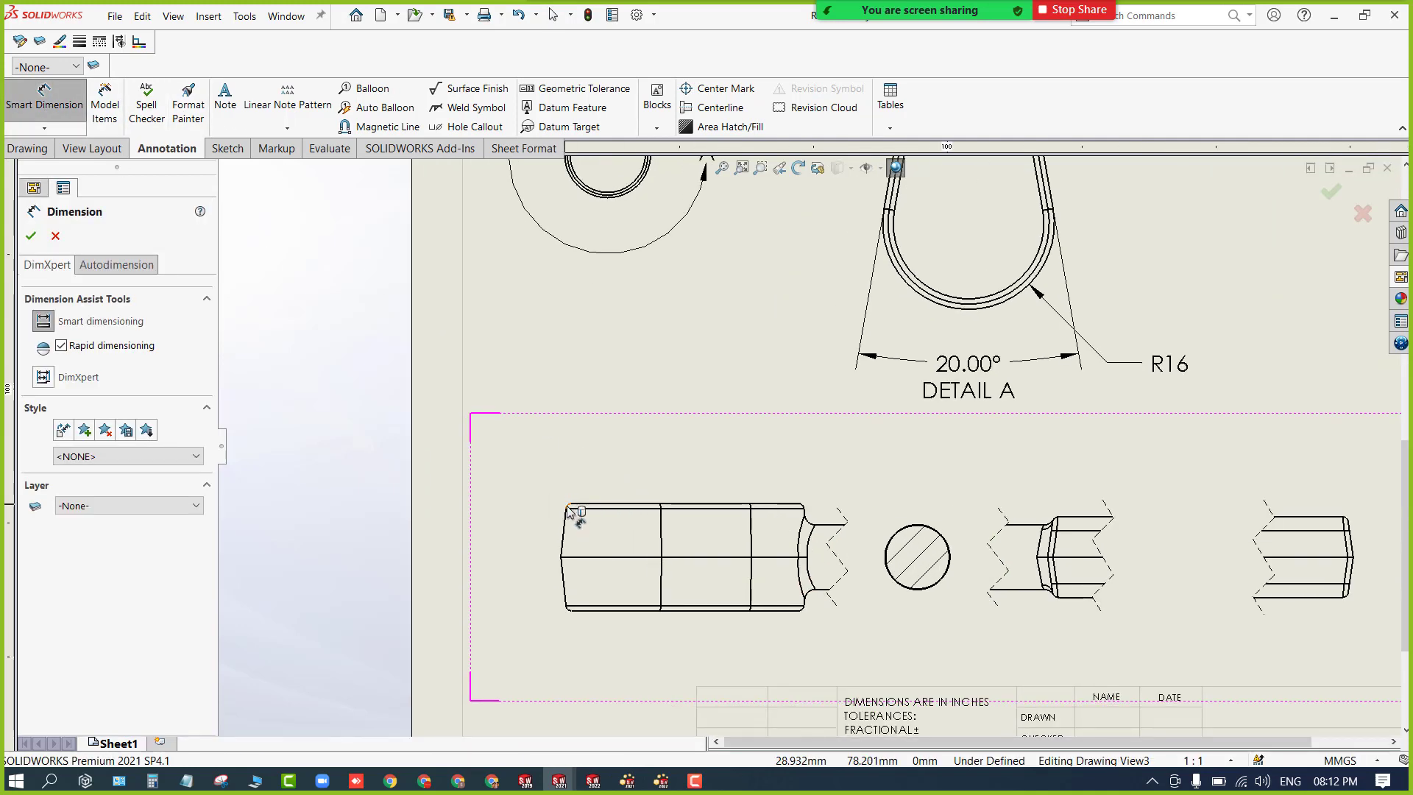
left_click(568, 507)
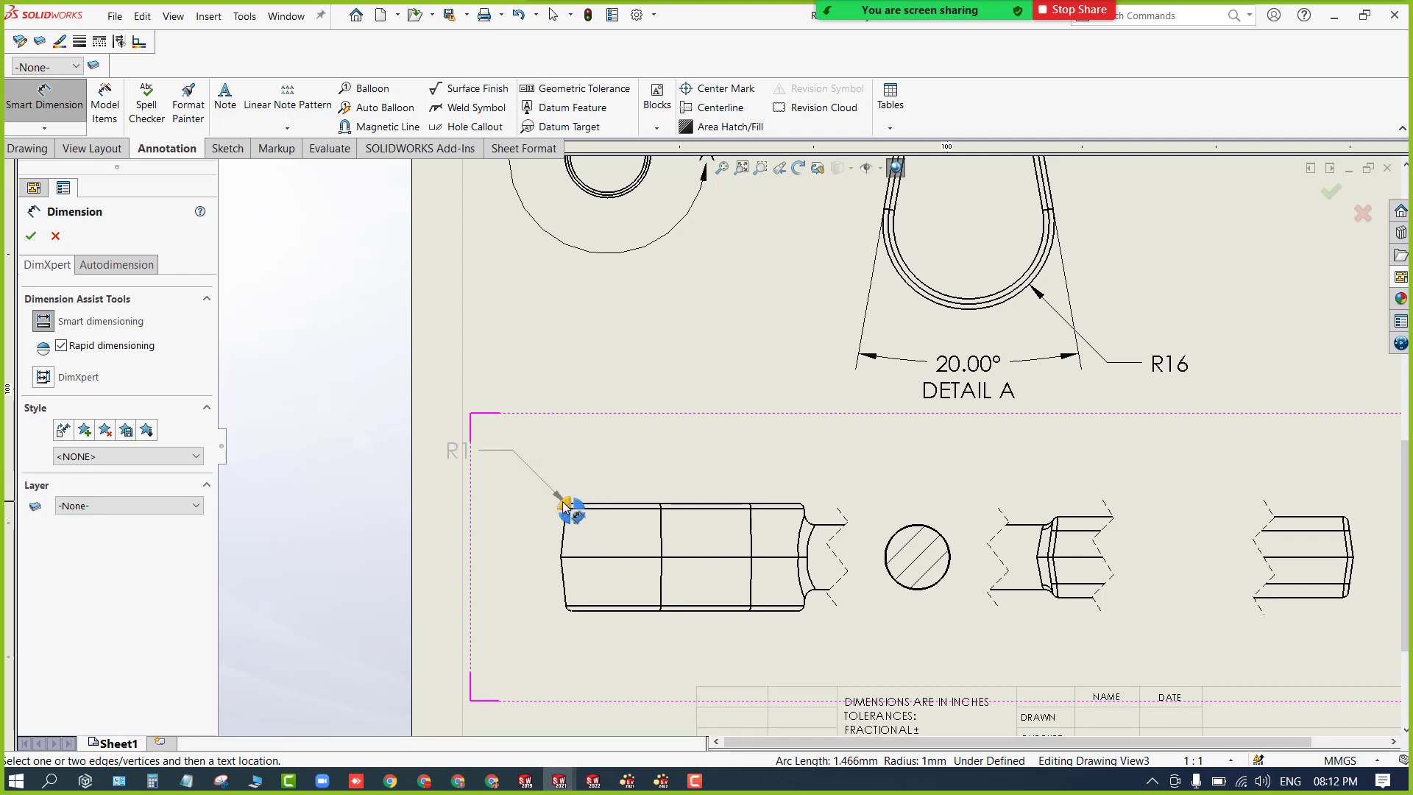
left_click(559, 490)
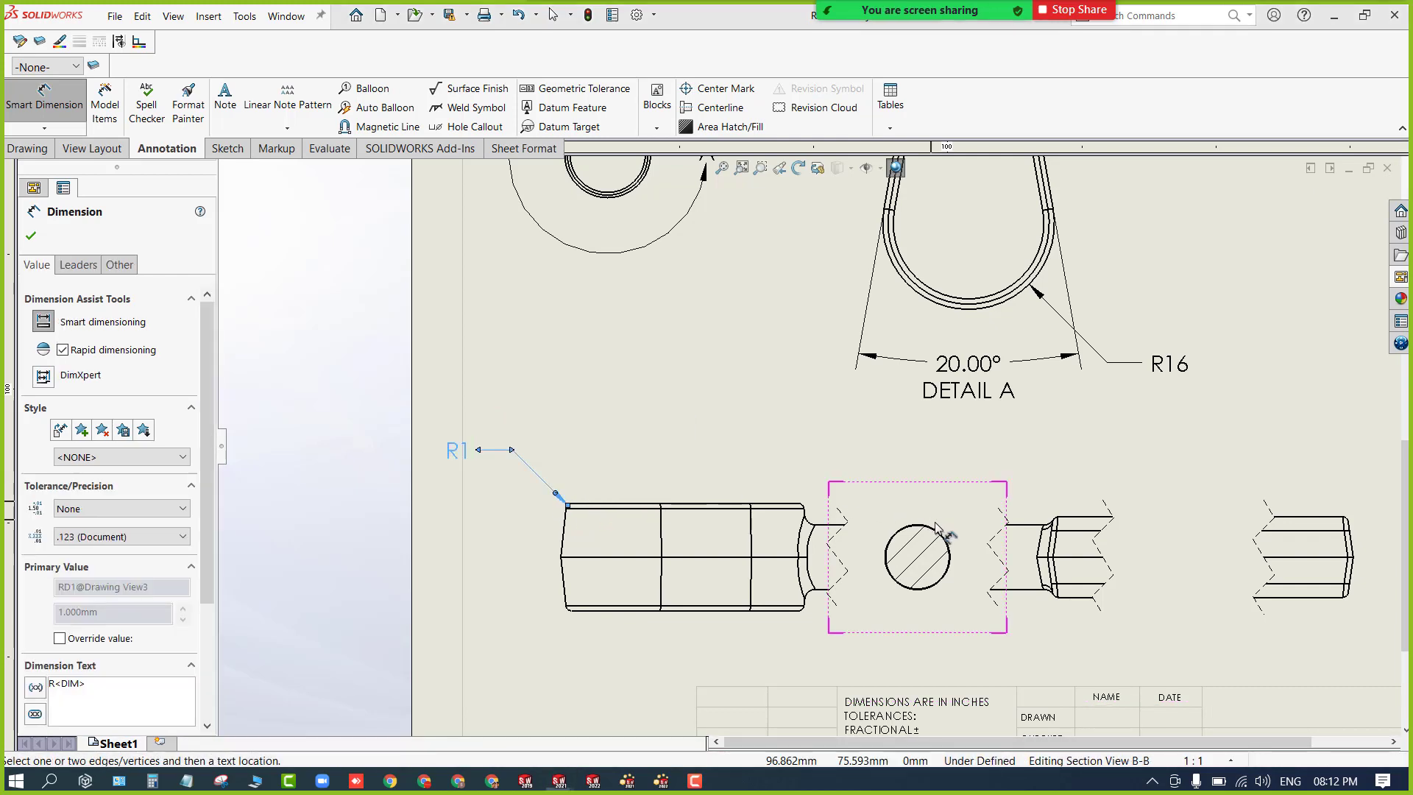
Dimension the height between the upper and lower edges of the broken view's right-hand end piece.
scroll(1140, 535, "down", 2)
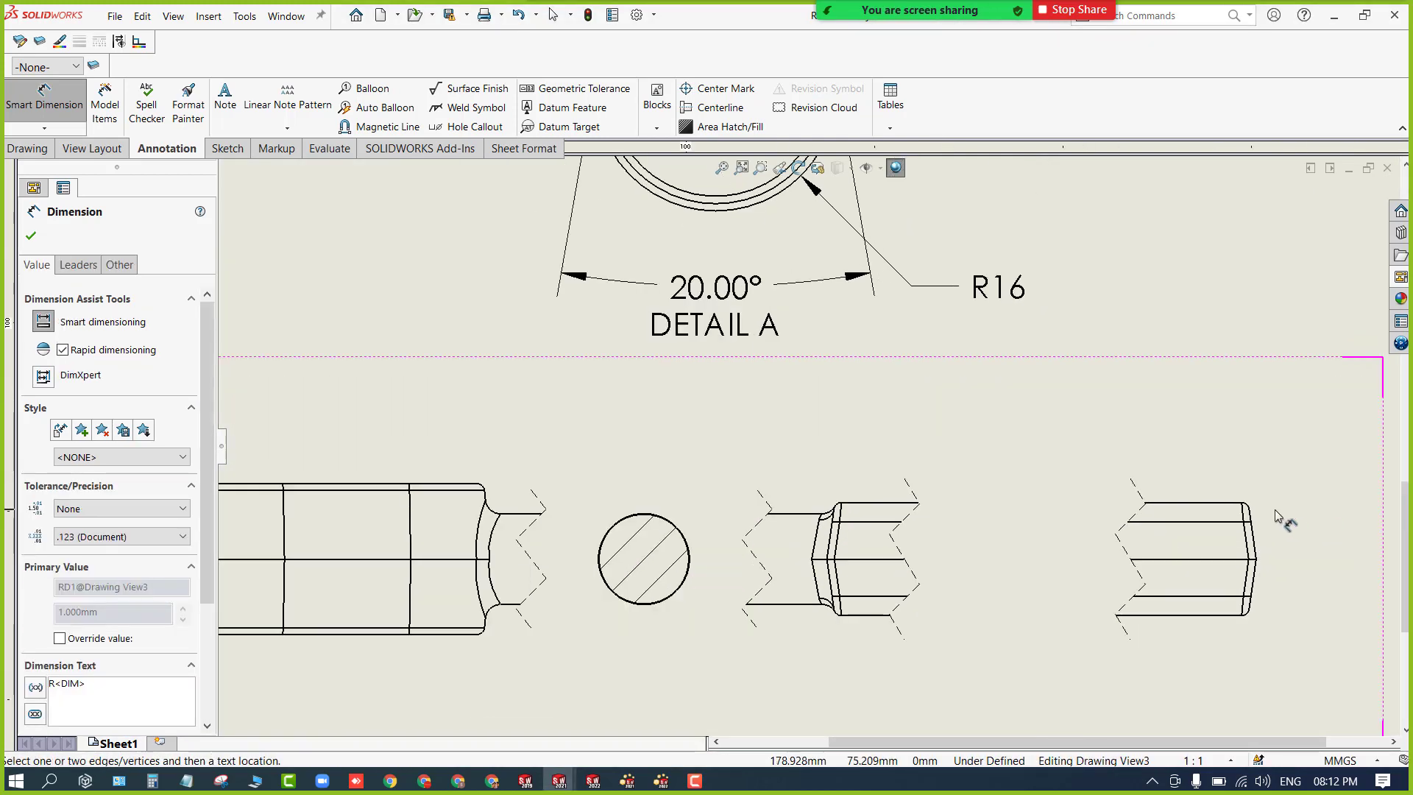
left_click(1207, 507)
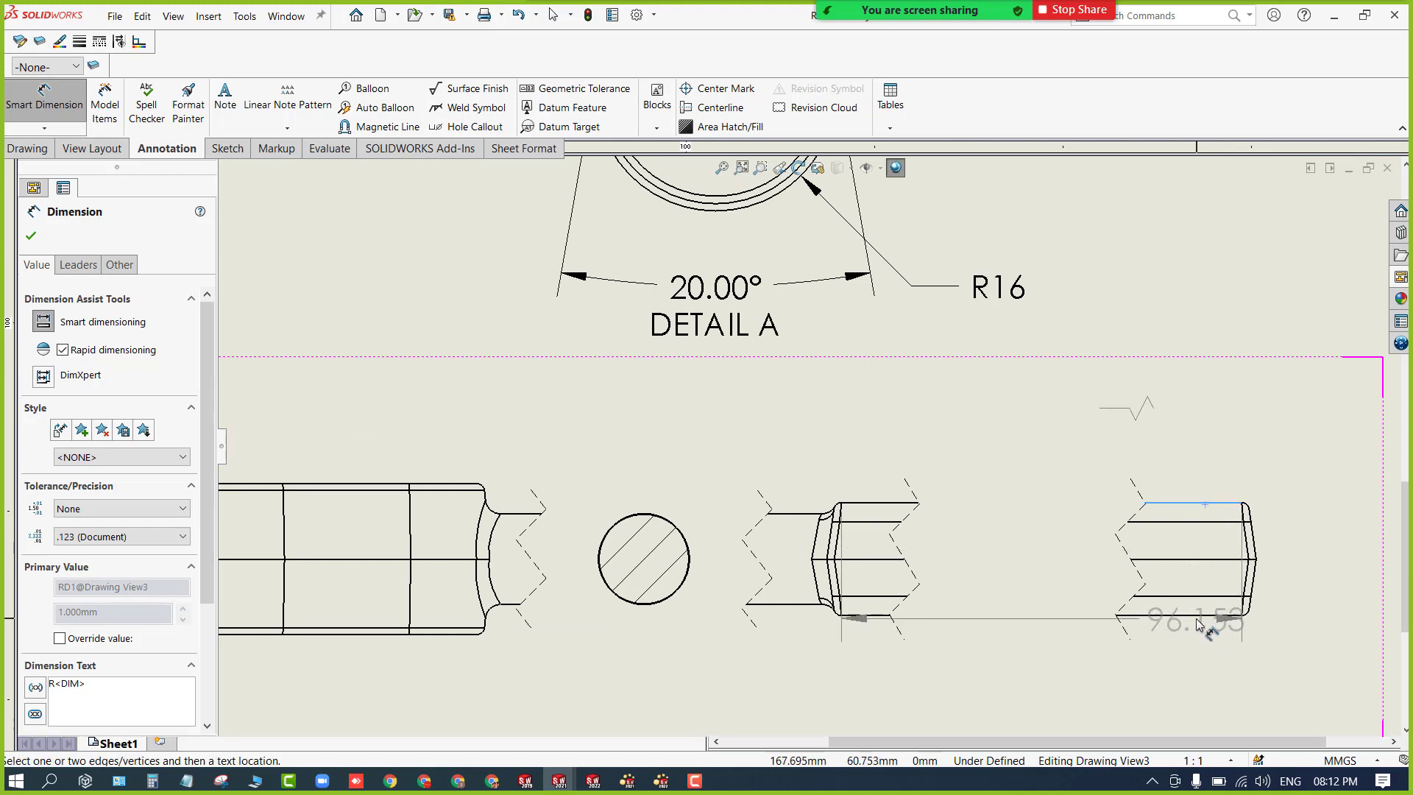
left_click(1195, 620)
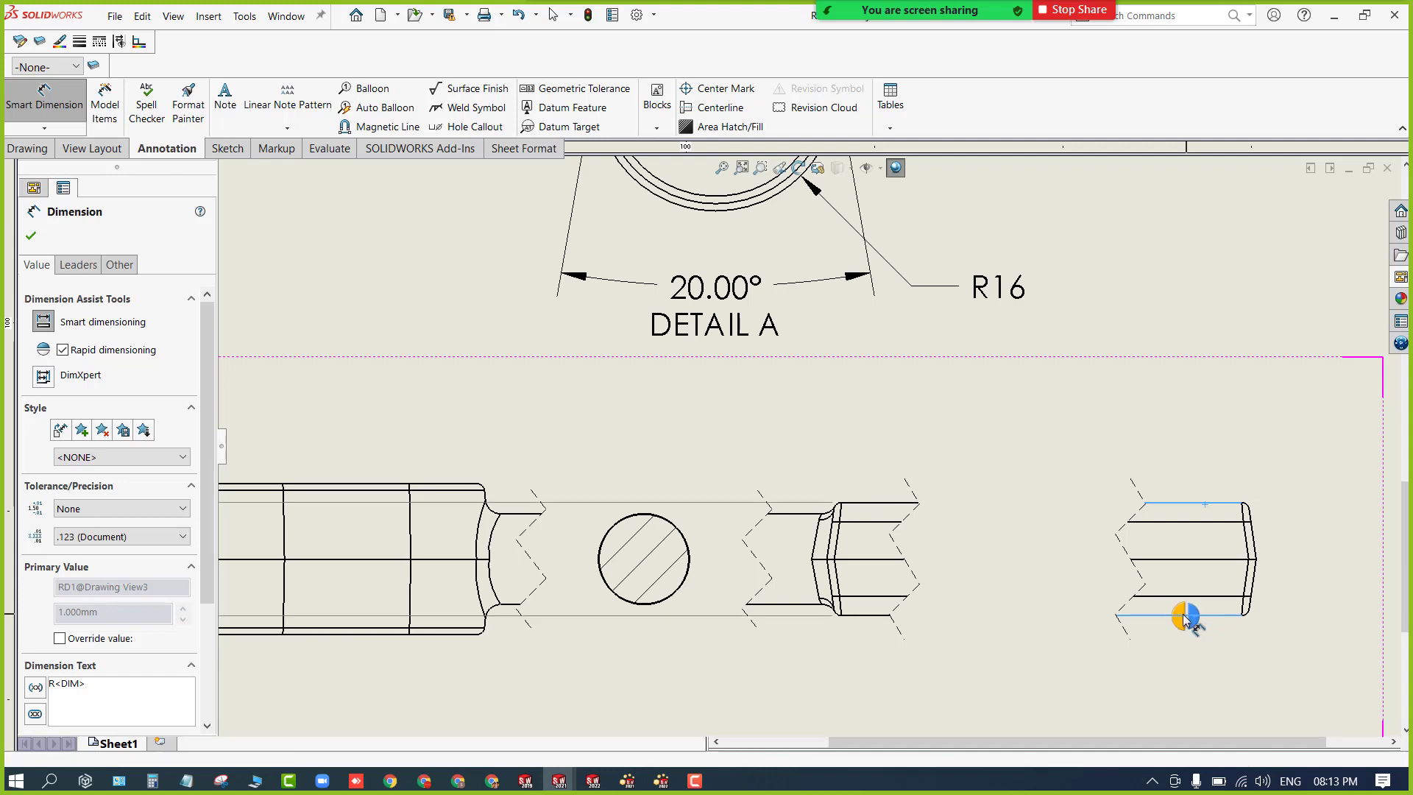
left_click(1196, 619)
key("f")
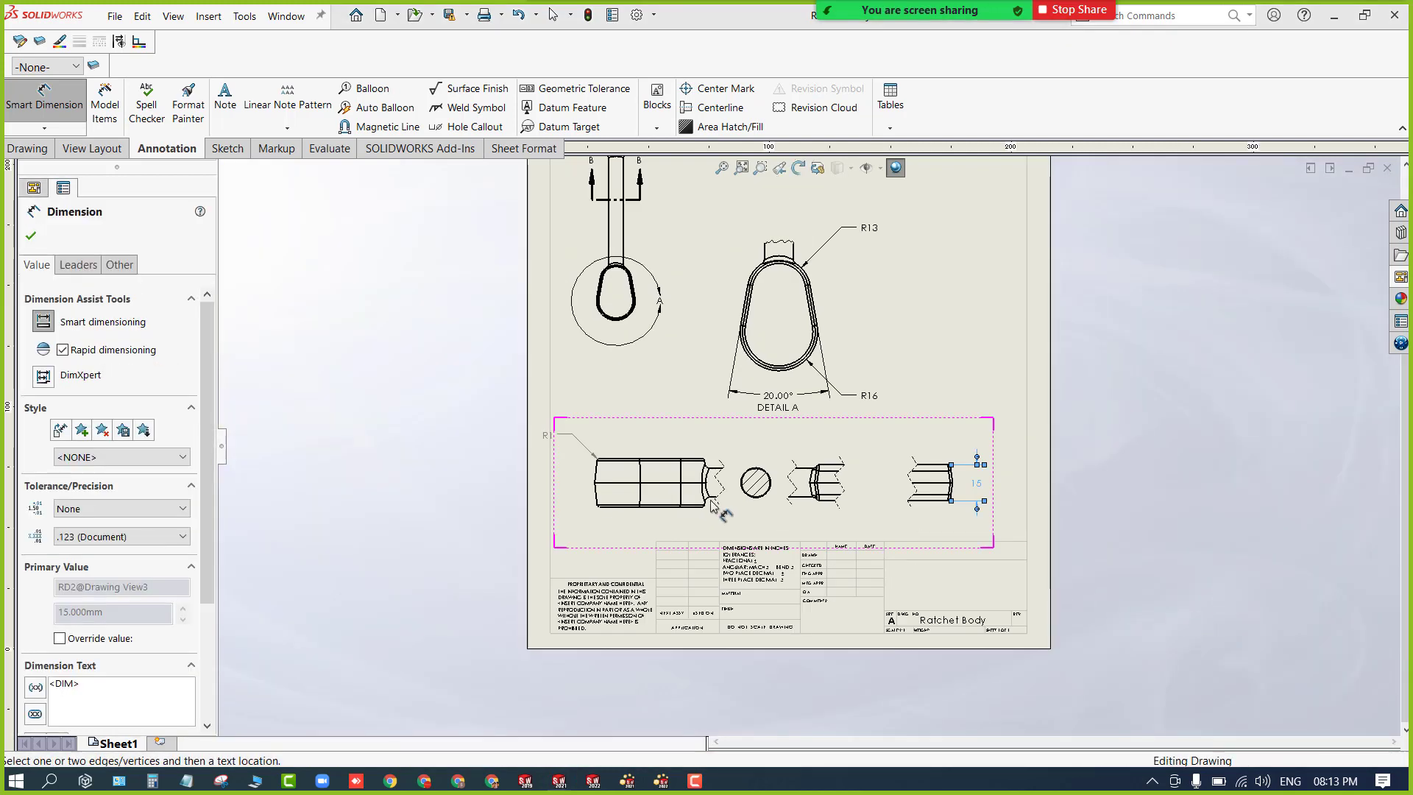
Add a diameter dimension to the hatched circle of Section View B-B and finish dimensioning.
scroll(740, 457, "down", 1)
scroll(740, 456, "up", 1)
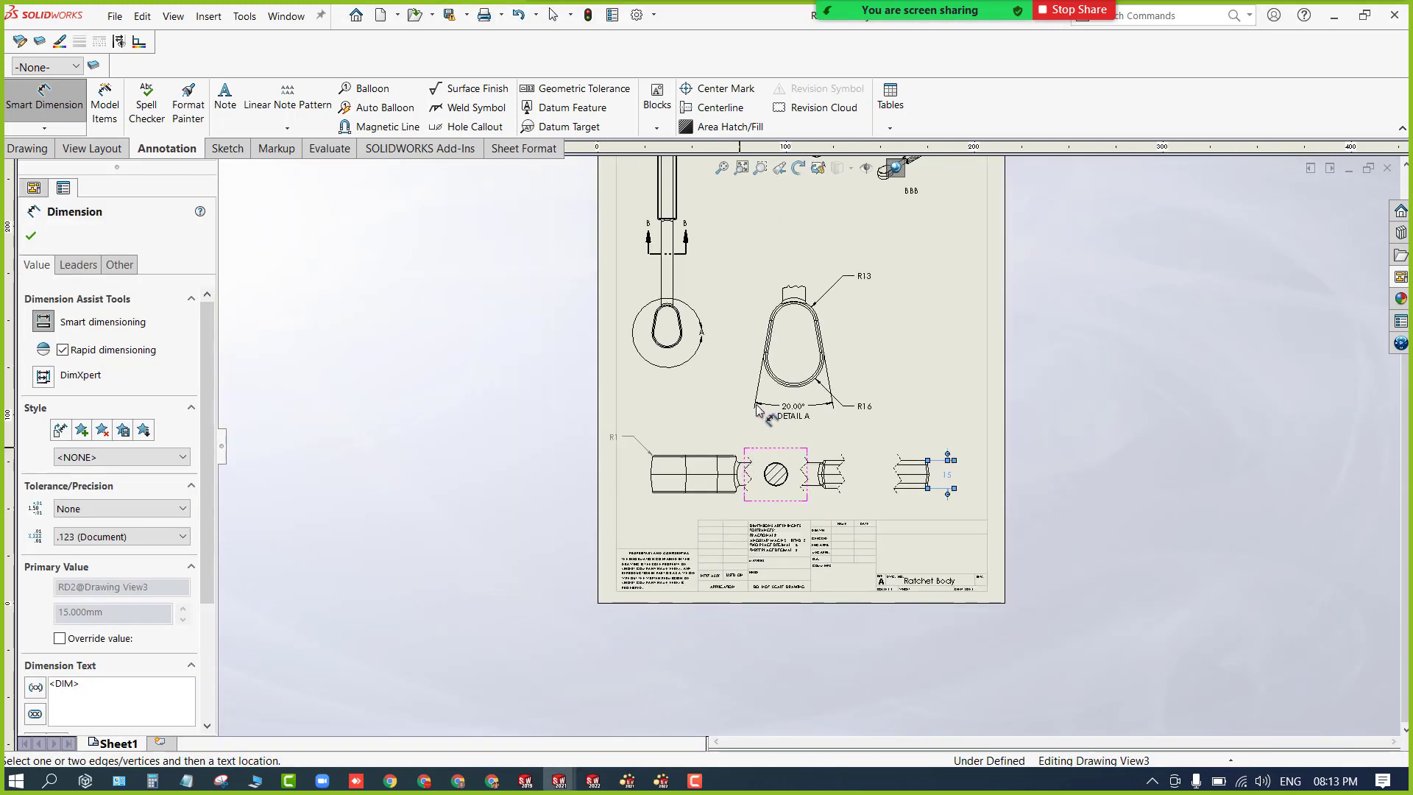
scroll(773, 516, "down", 2)
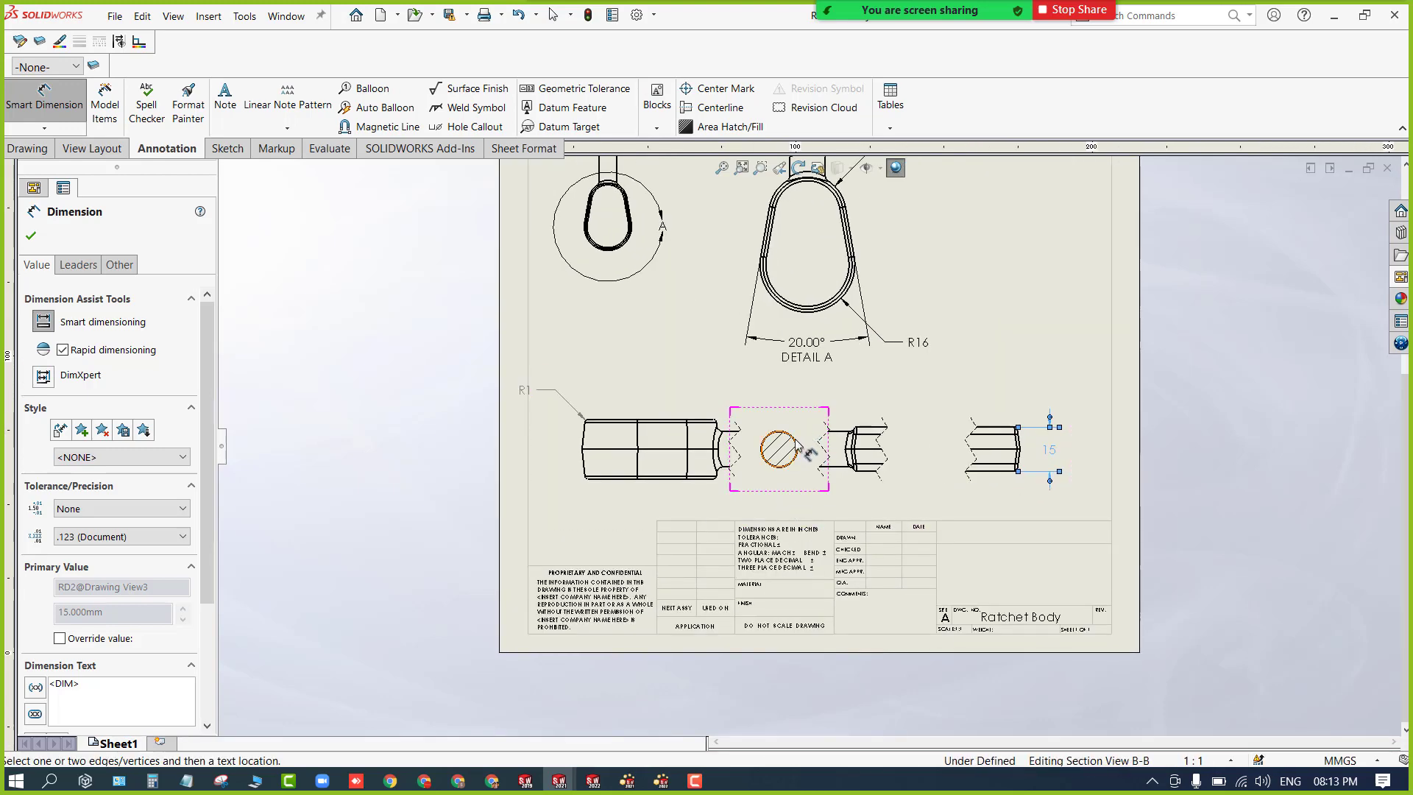
left_click(795, 444)
left_click(795, 443)
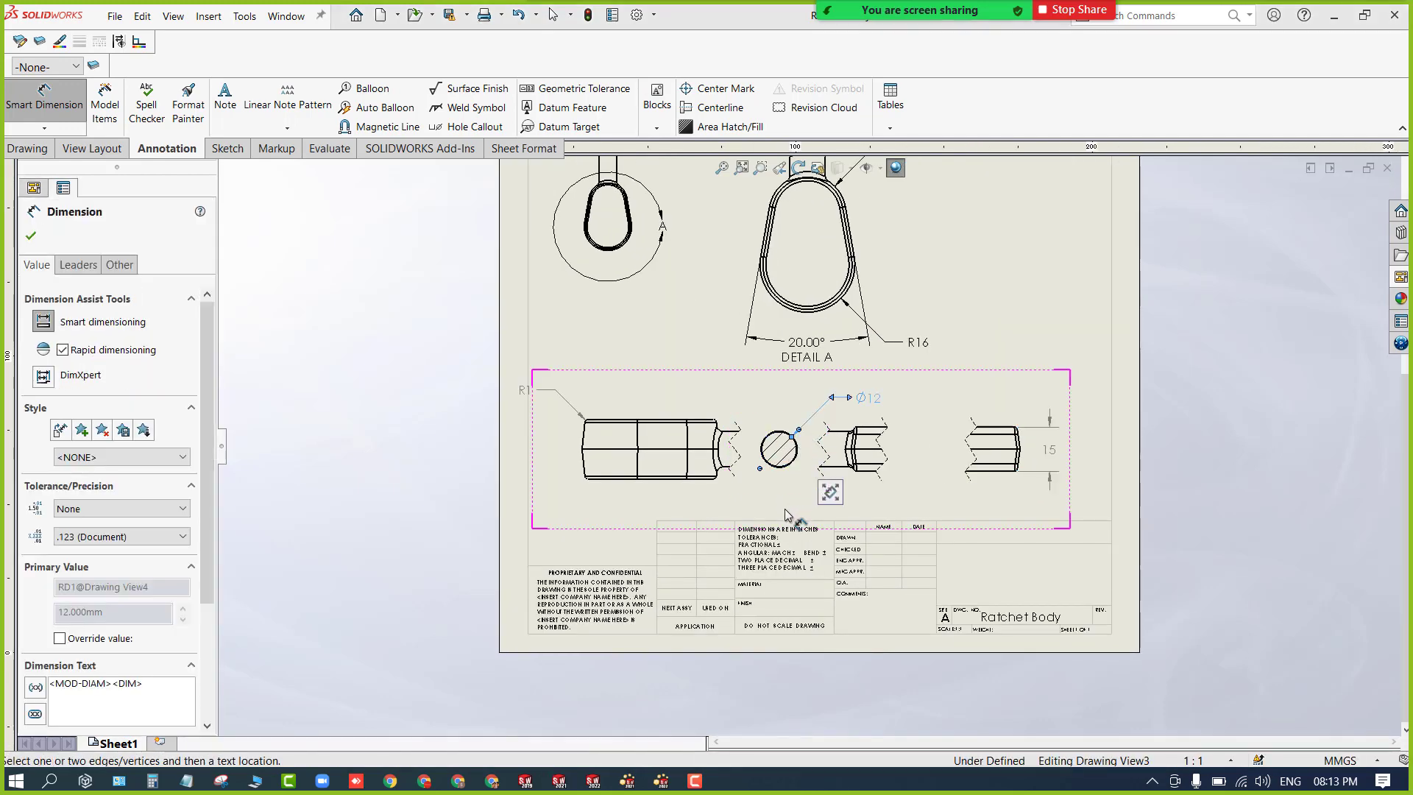
key("Escape")
key("Escape")
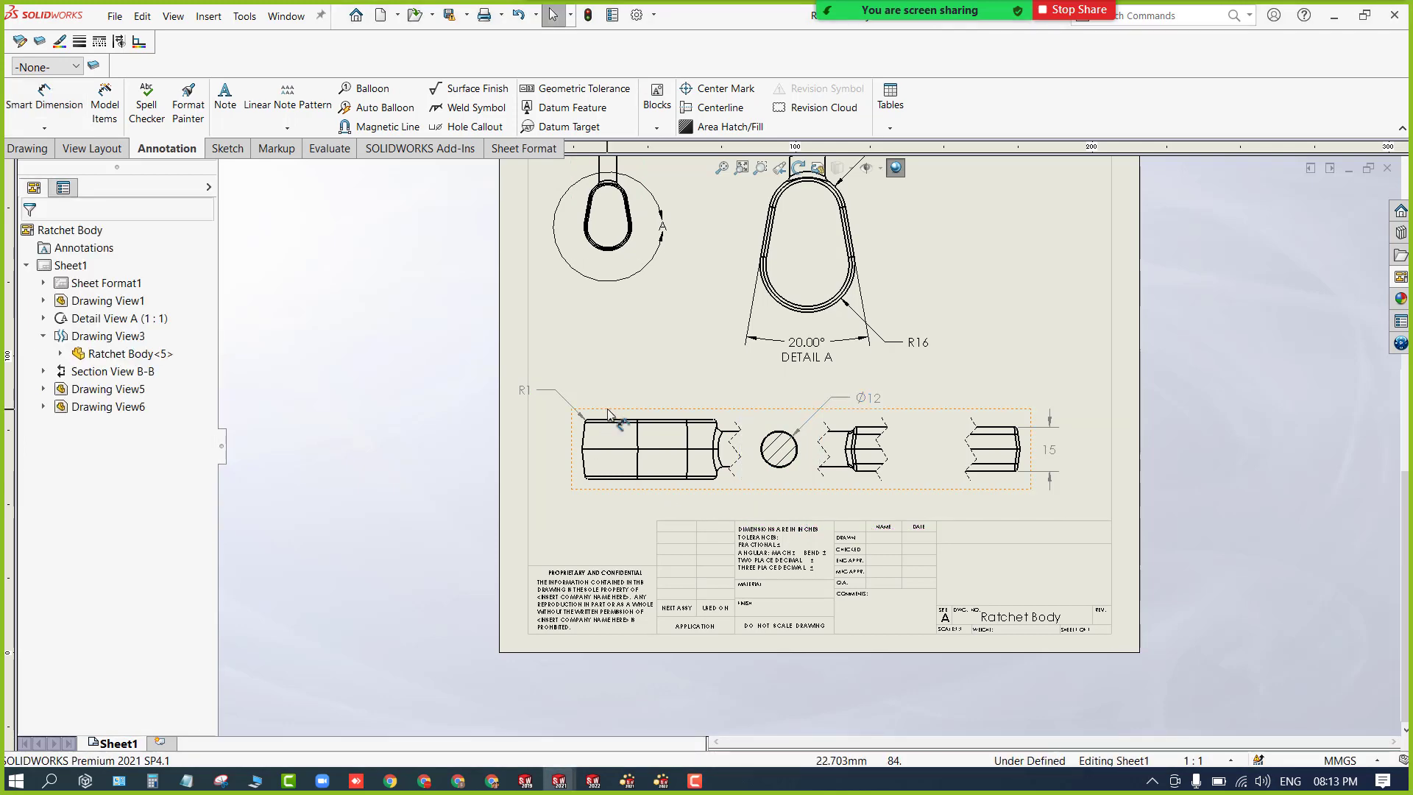
Add a second sheet to the Ratchet Body drawing.
key("f")
scroll(758, 191, "up", 1)
key("f")
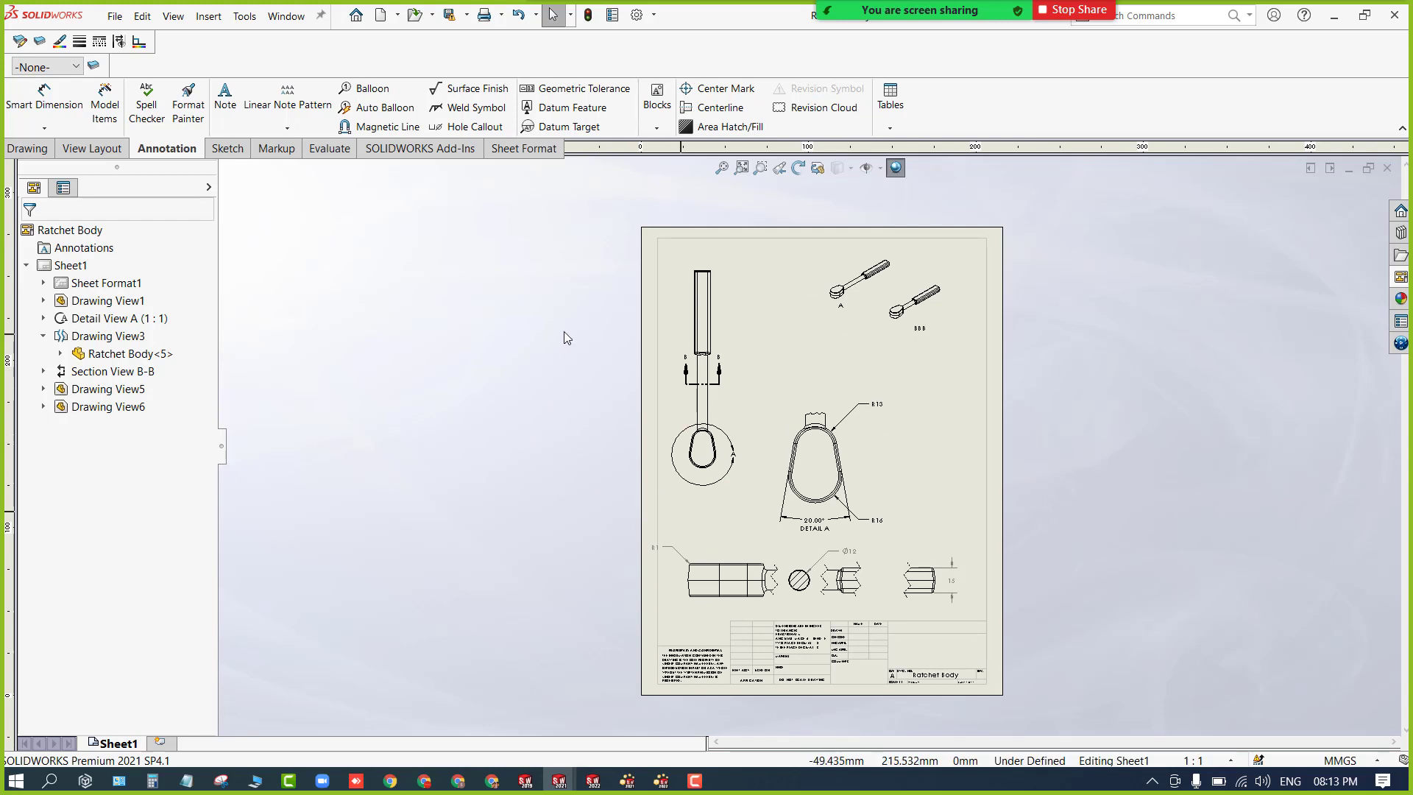
left_click(1329, 168)
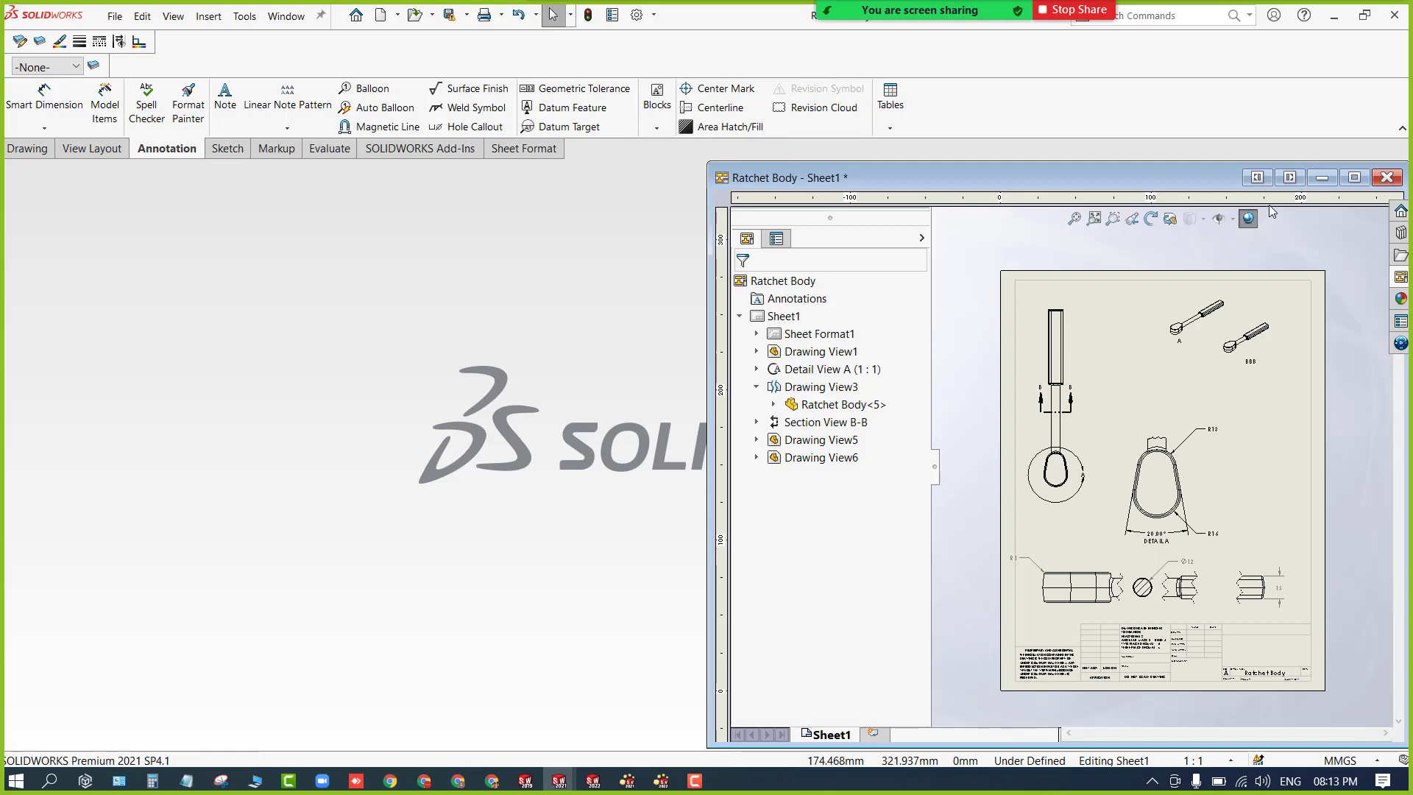
left_click(873, 733)
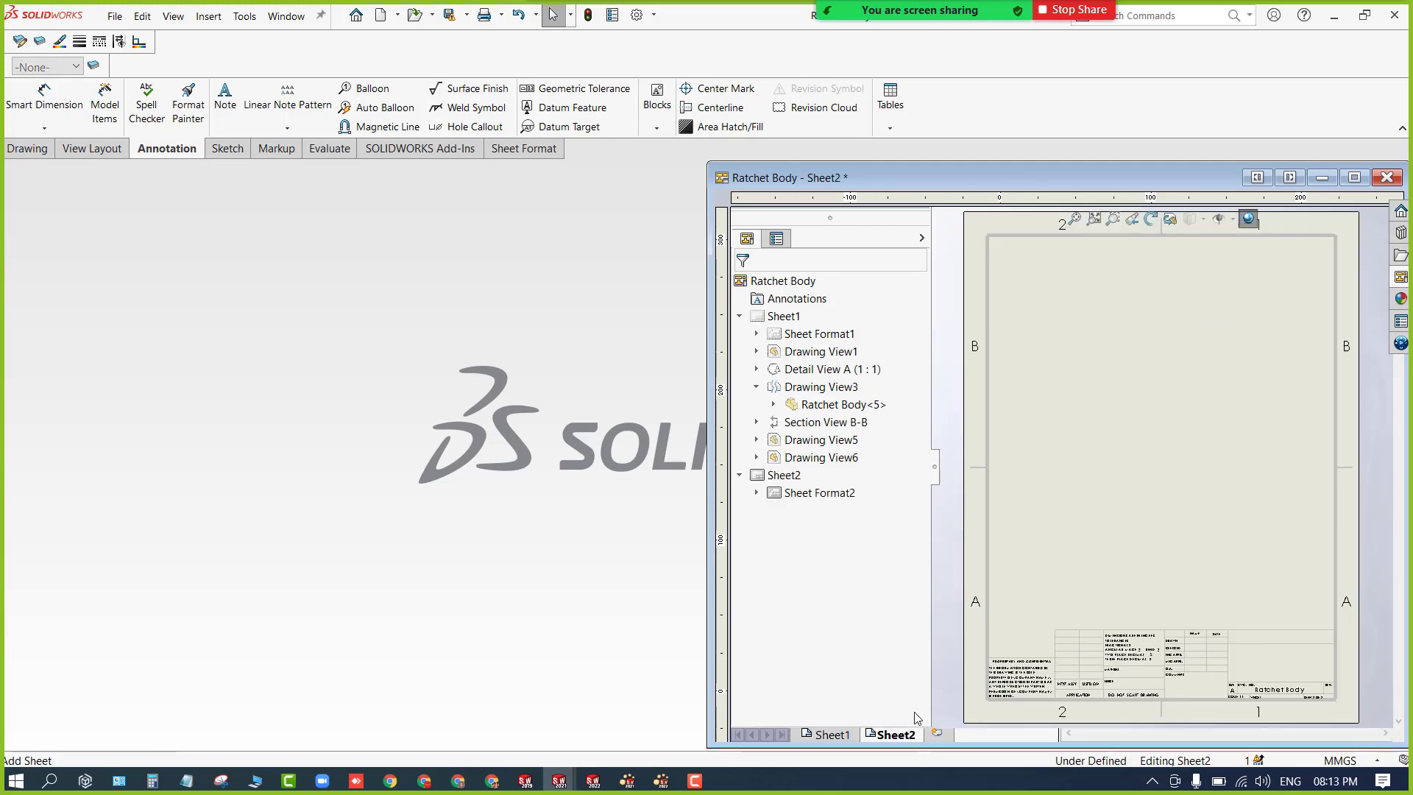
left_click(1354, 177)
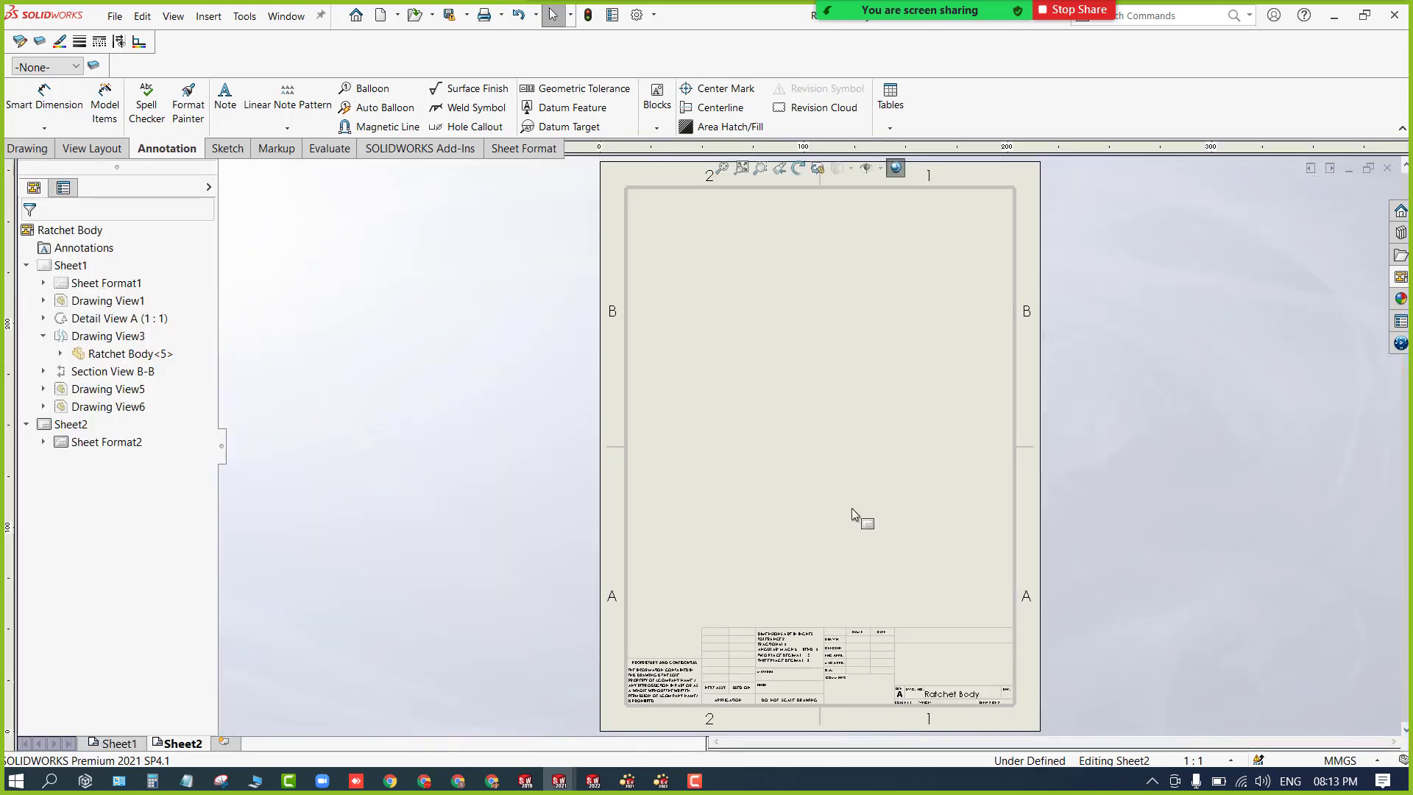
Examine the views, dimensions and tolerances on the MACHINED sheet of the reference drawing Ratchet Body_&.
left_click(120, 745)
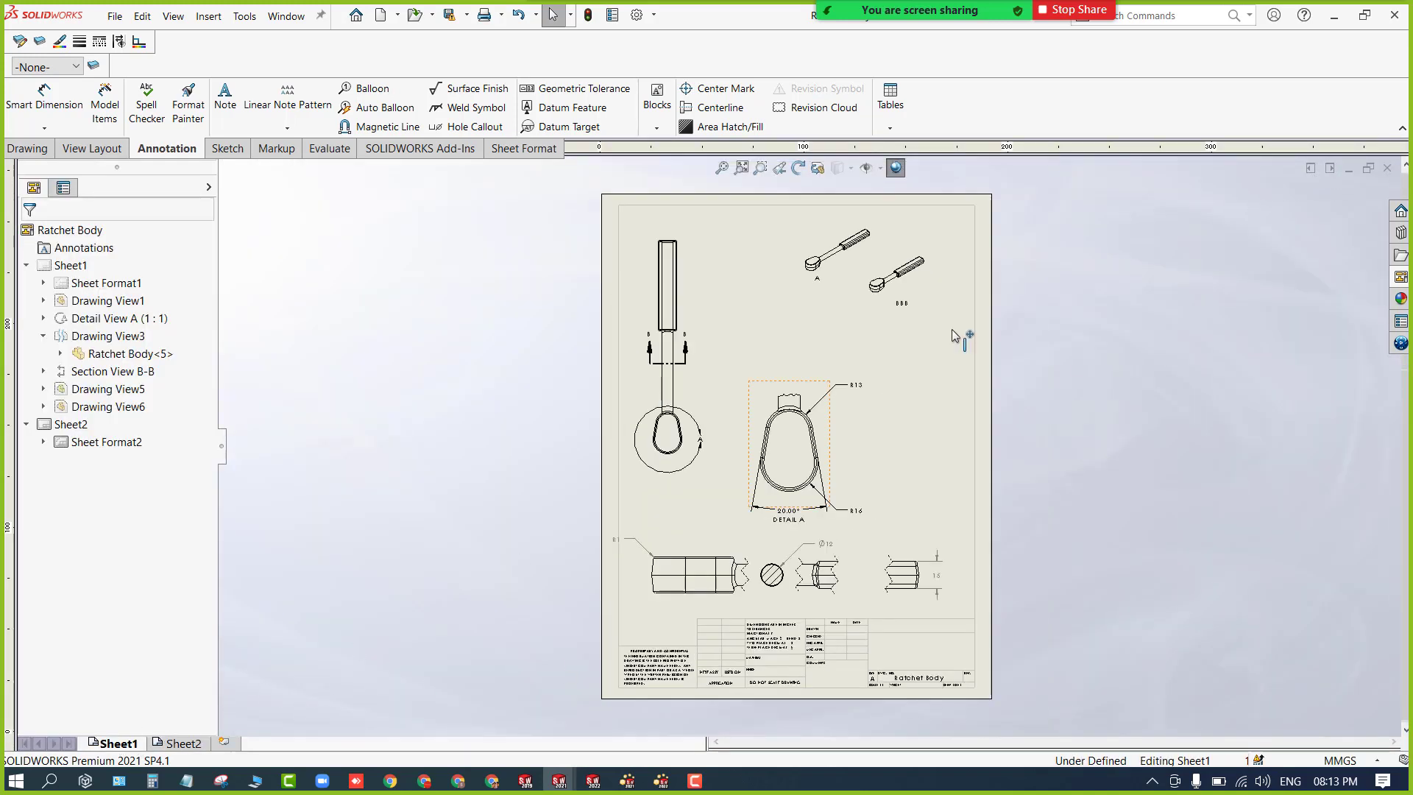
left_click(1312, 169)
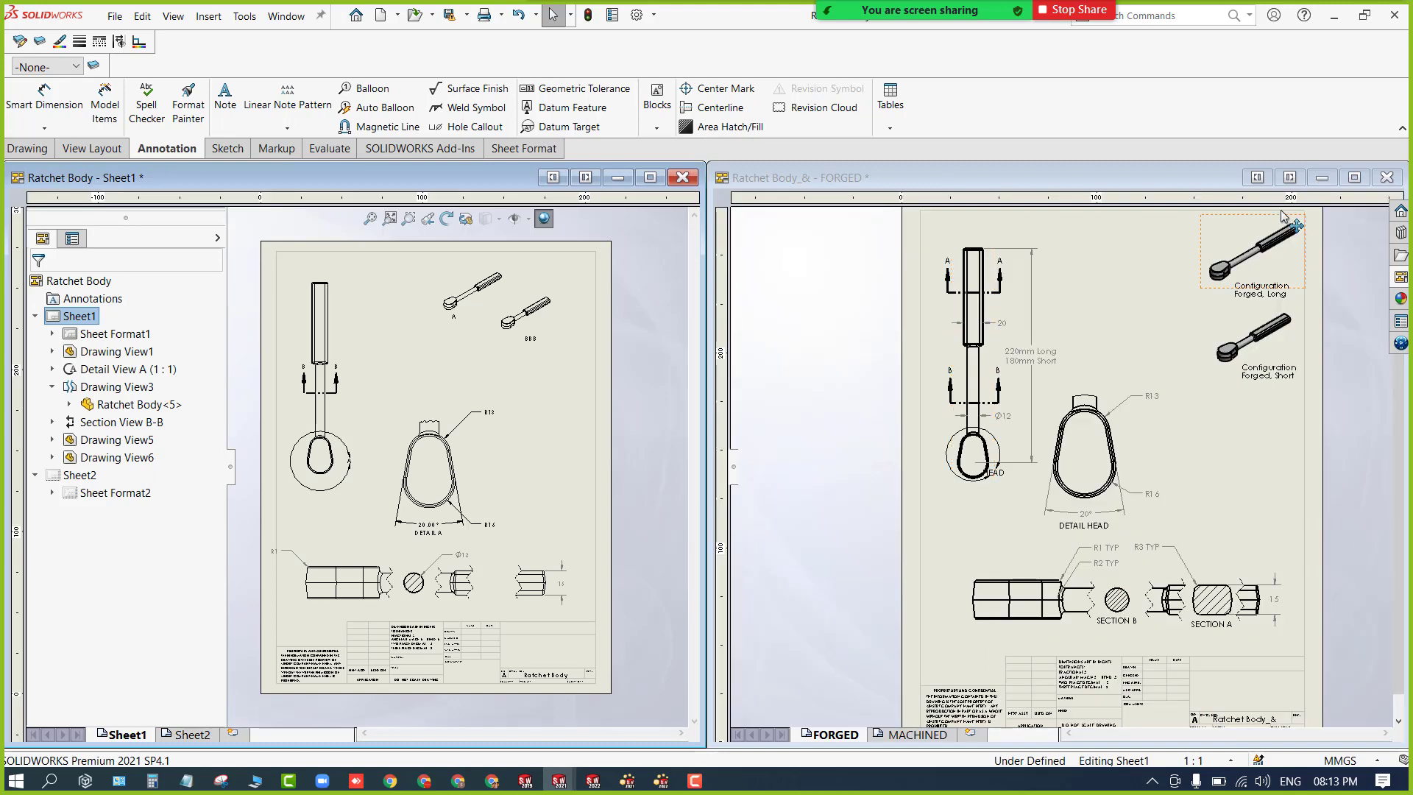
left_click(893, 733)
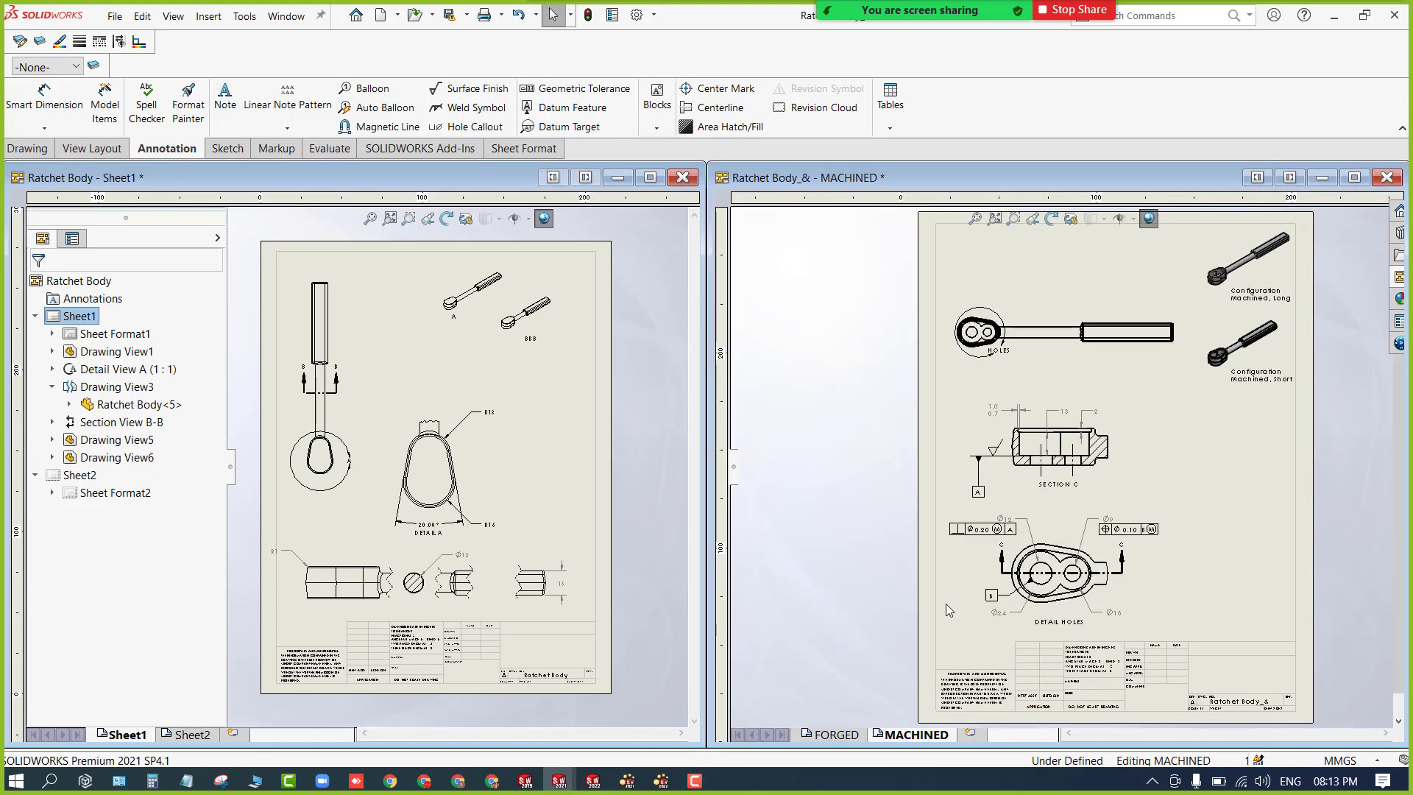
left_click(1353, 178)
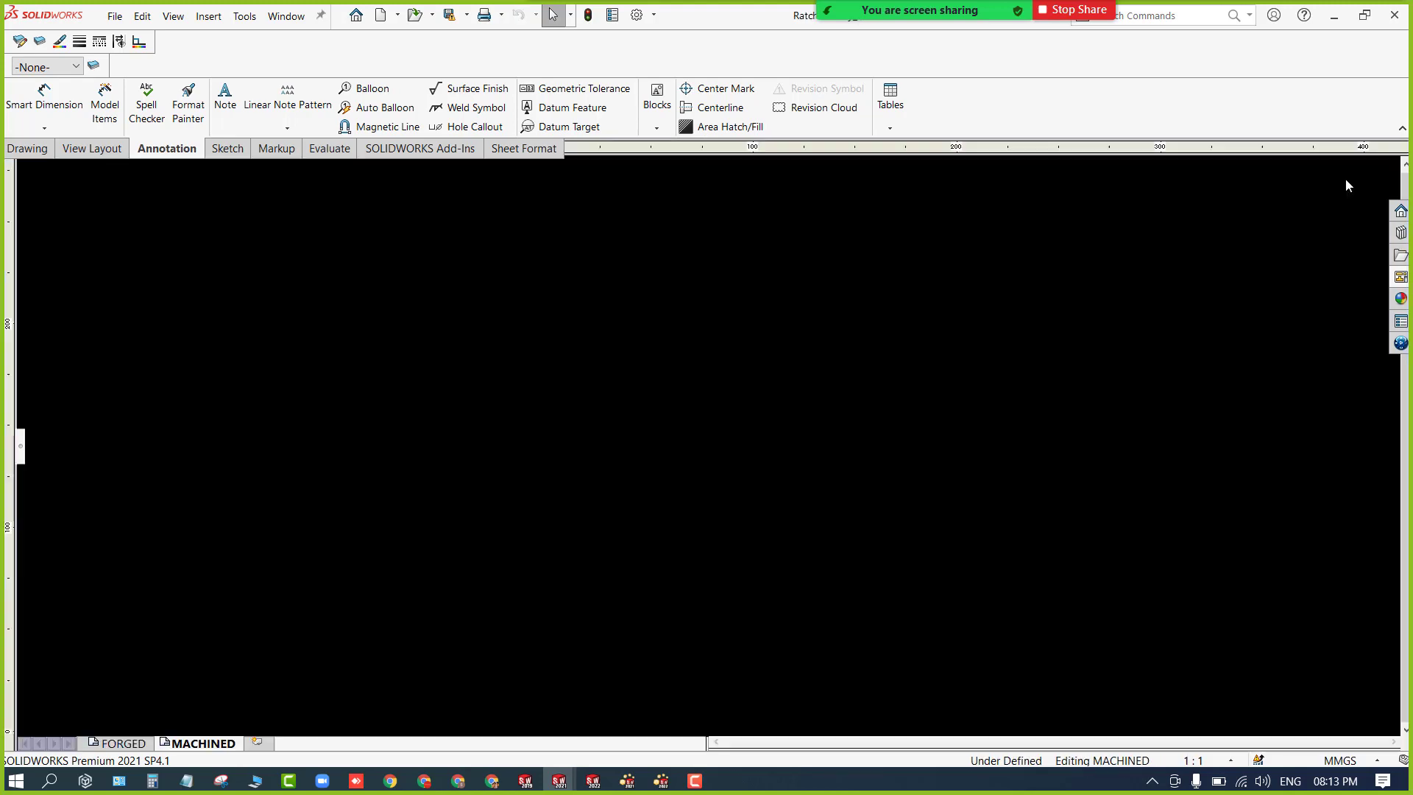
scroll(696, 347, "down", 2)
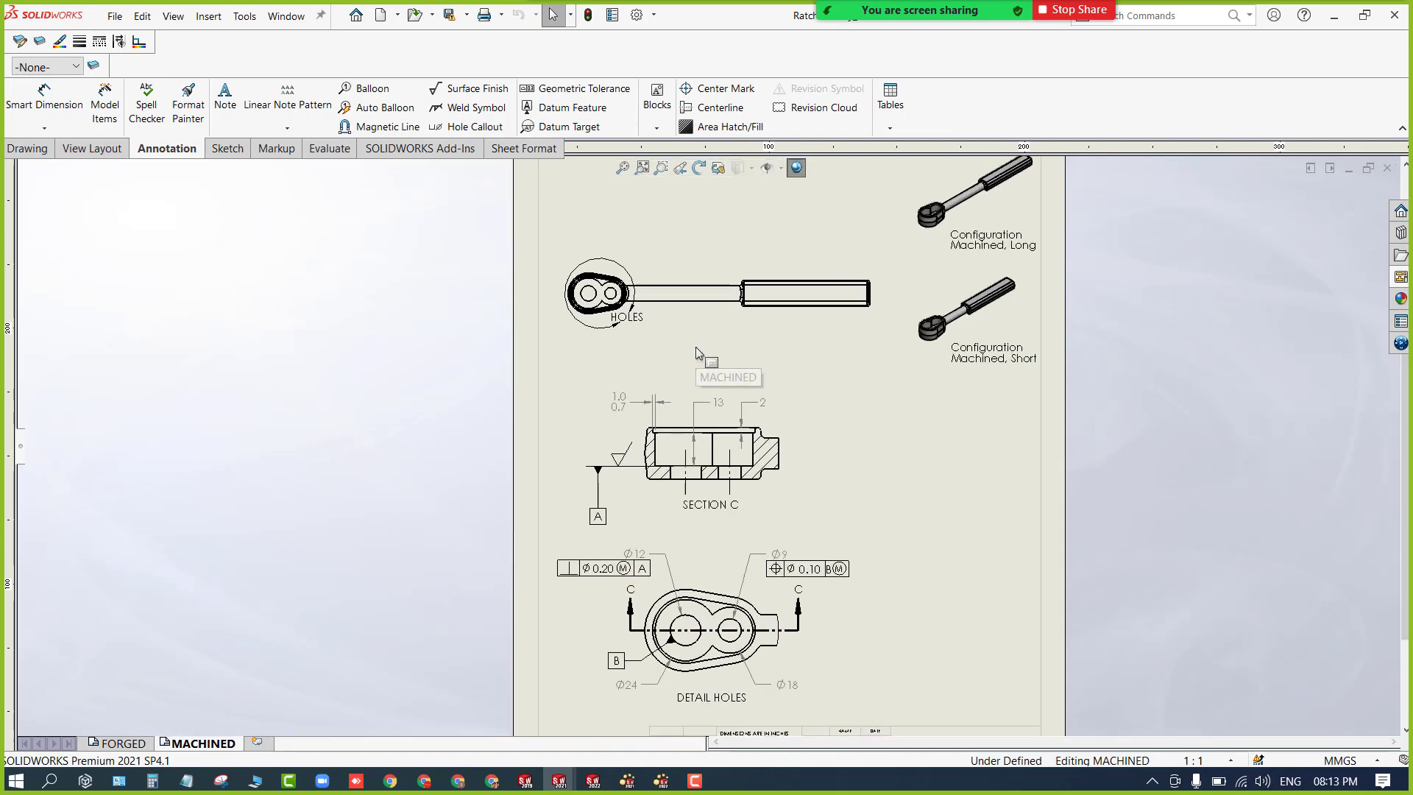
scroll(651, 703, "down", 1)
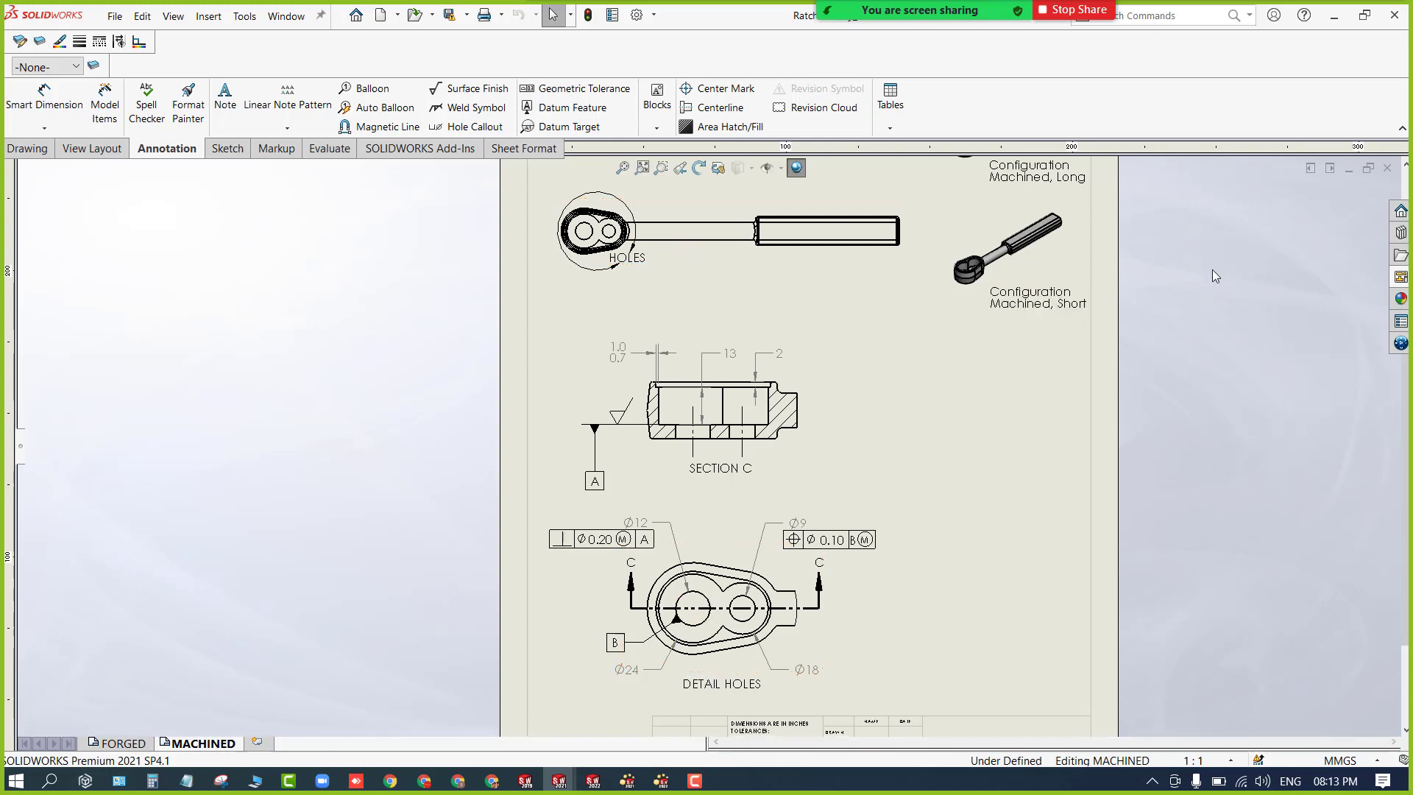
Return to Sheet2 of the Ratchet Body drawing, refresh the view palette and place (A) Annotation View 2 near the sheet's middle.
left_click(1330, 168)
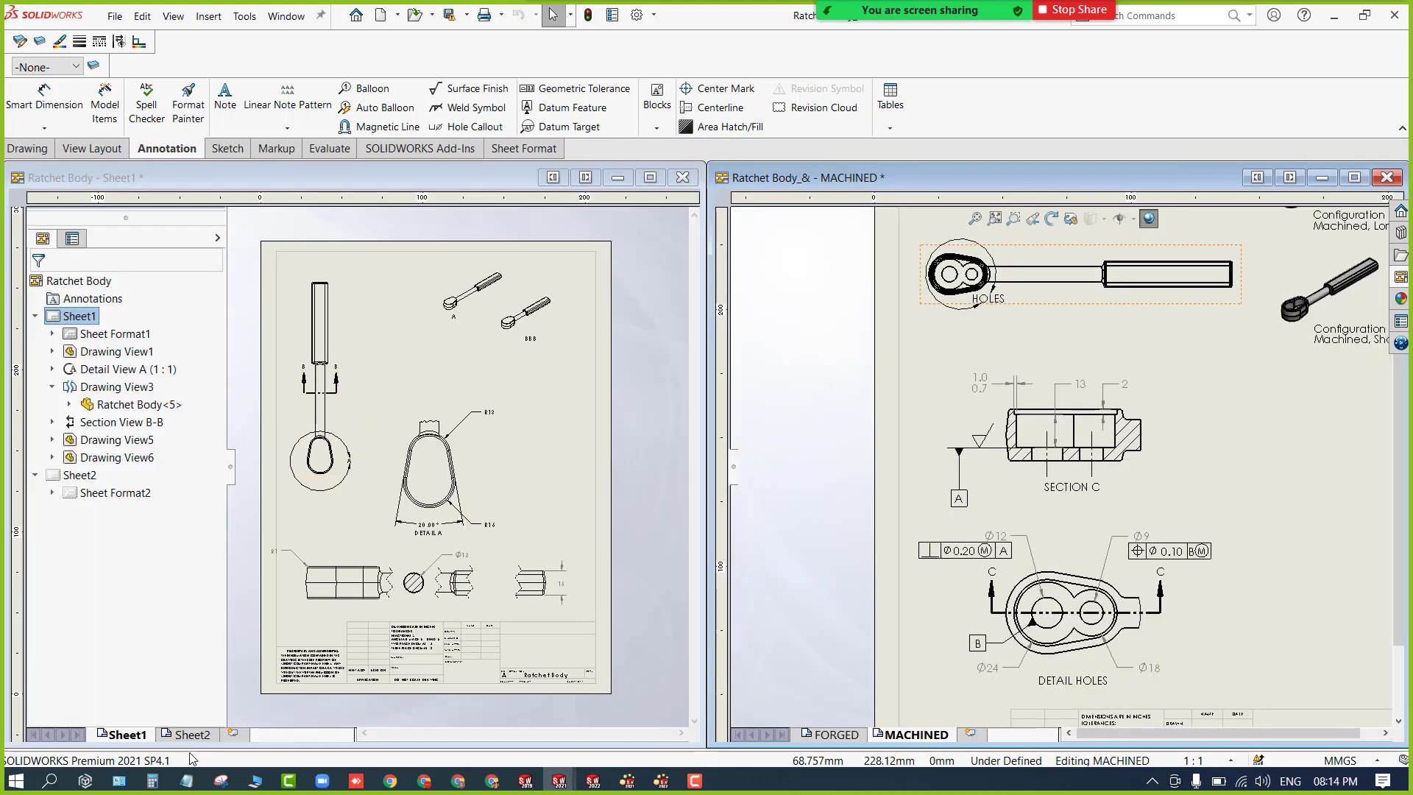
left_click(188, 734)
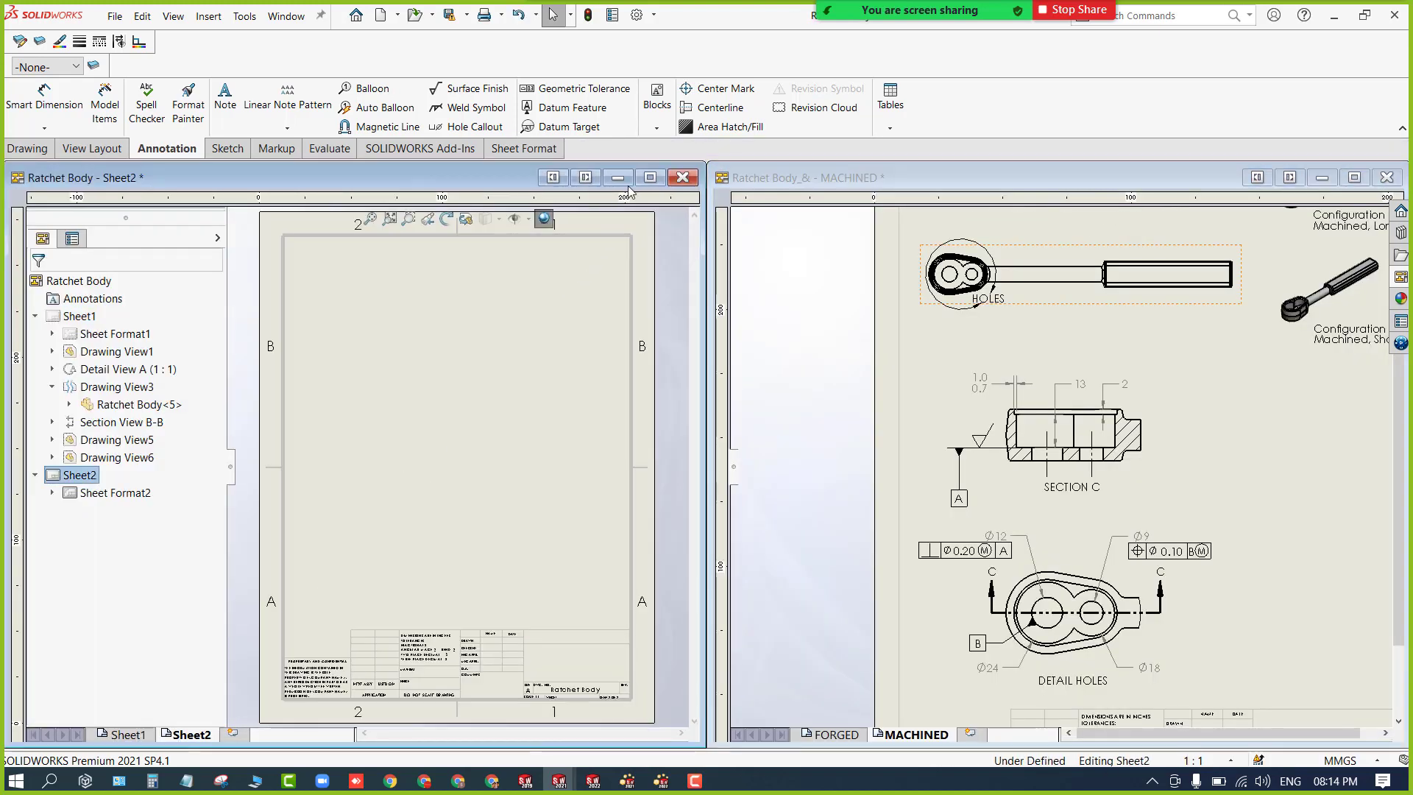
left_click(651, 178)
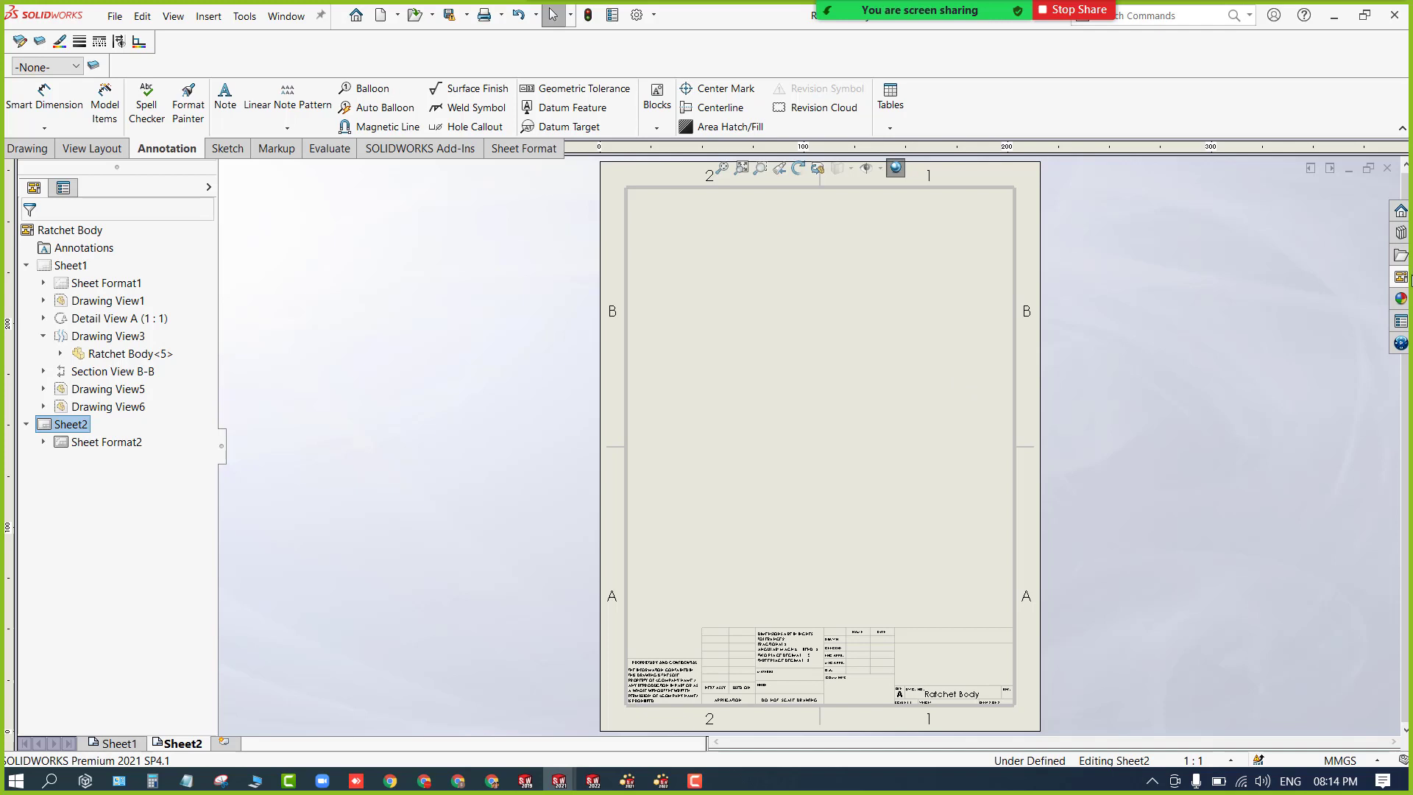
left_click(1401, 278)
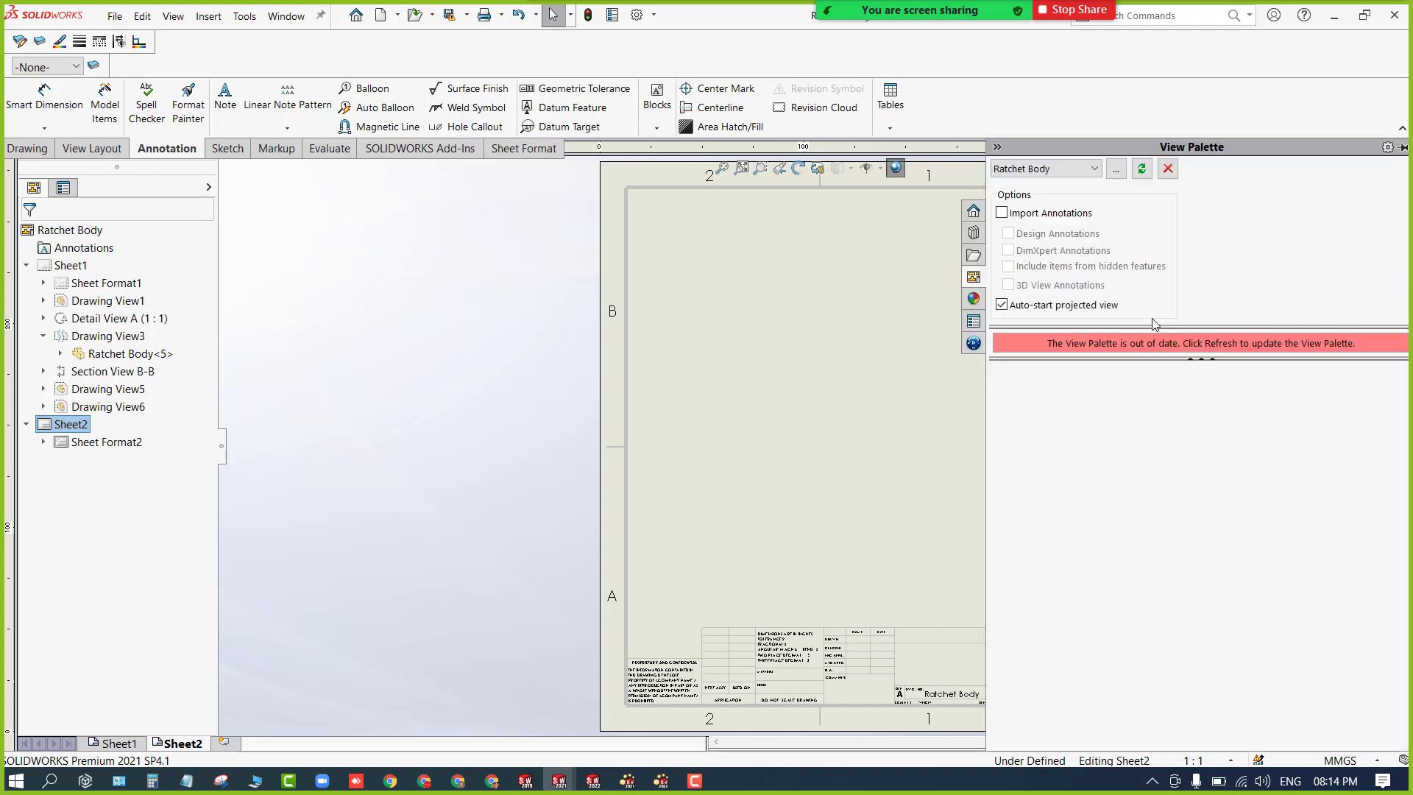
left_click(1144, 169)
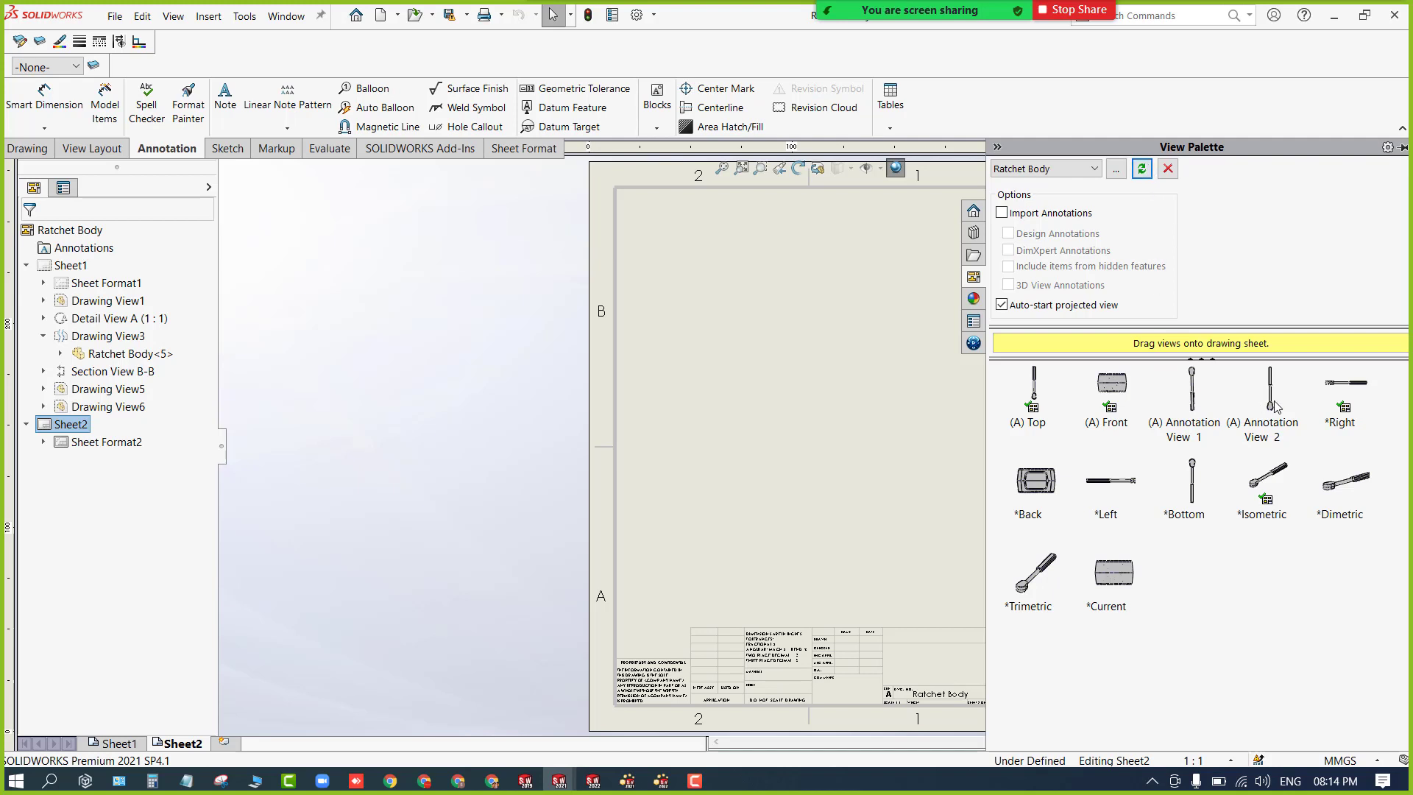
mouse_move(1271, 397)
left_mouse_down()
mouse_move(1244, 530)
mouse_move(846, 414)
mouse_move(817, 426)
left_mouse_up()
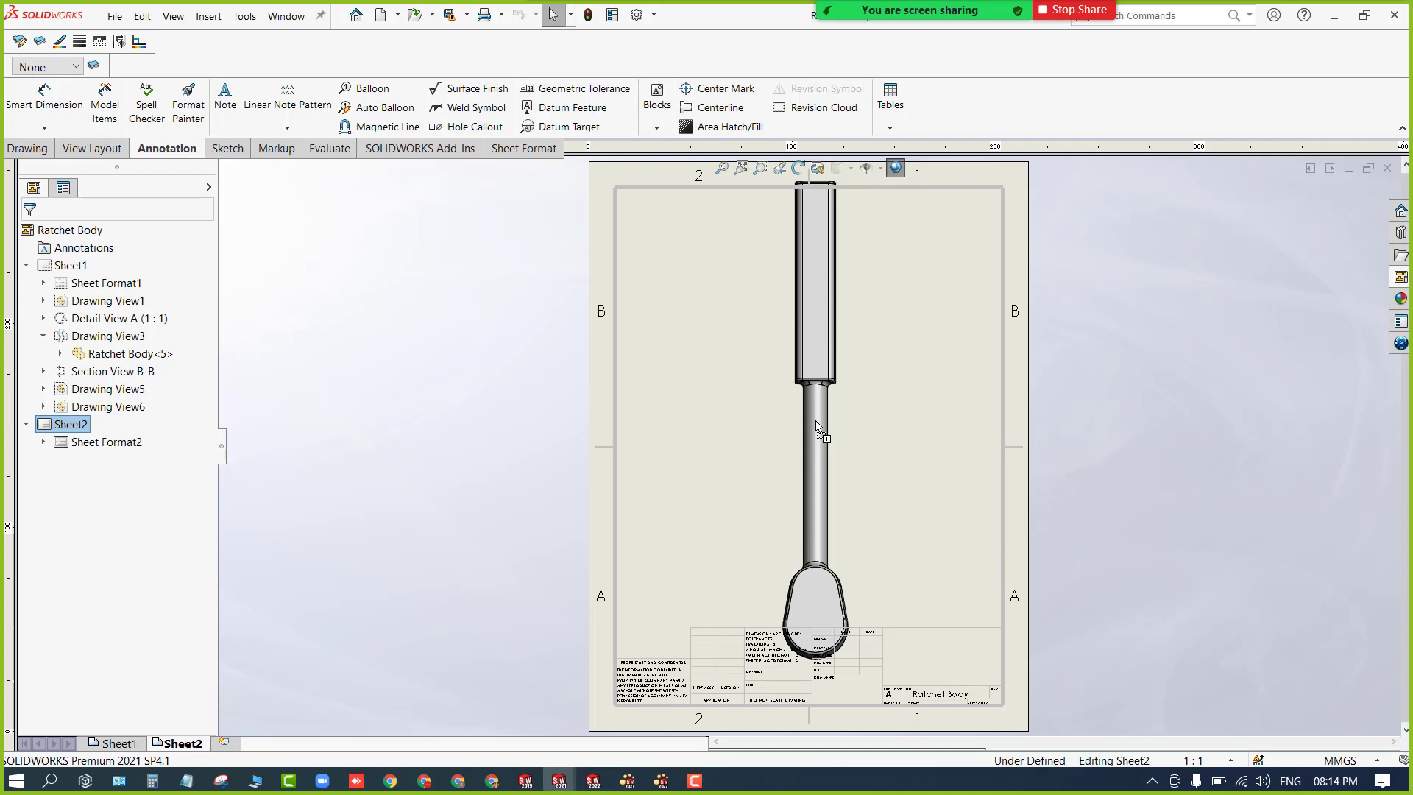
left_click_drag(818, 426, 818, 428)
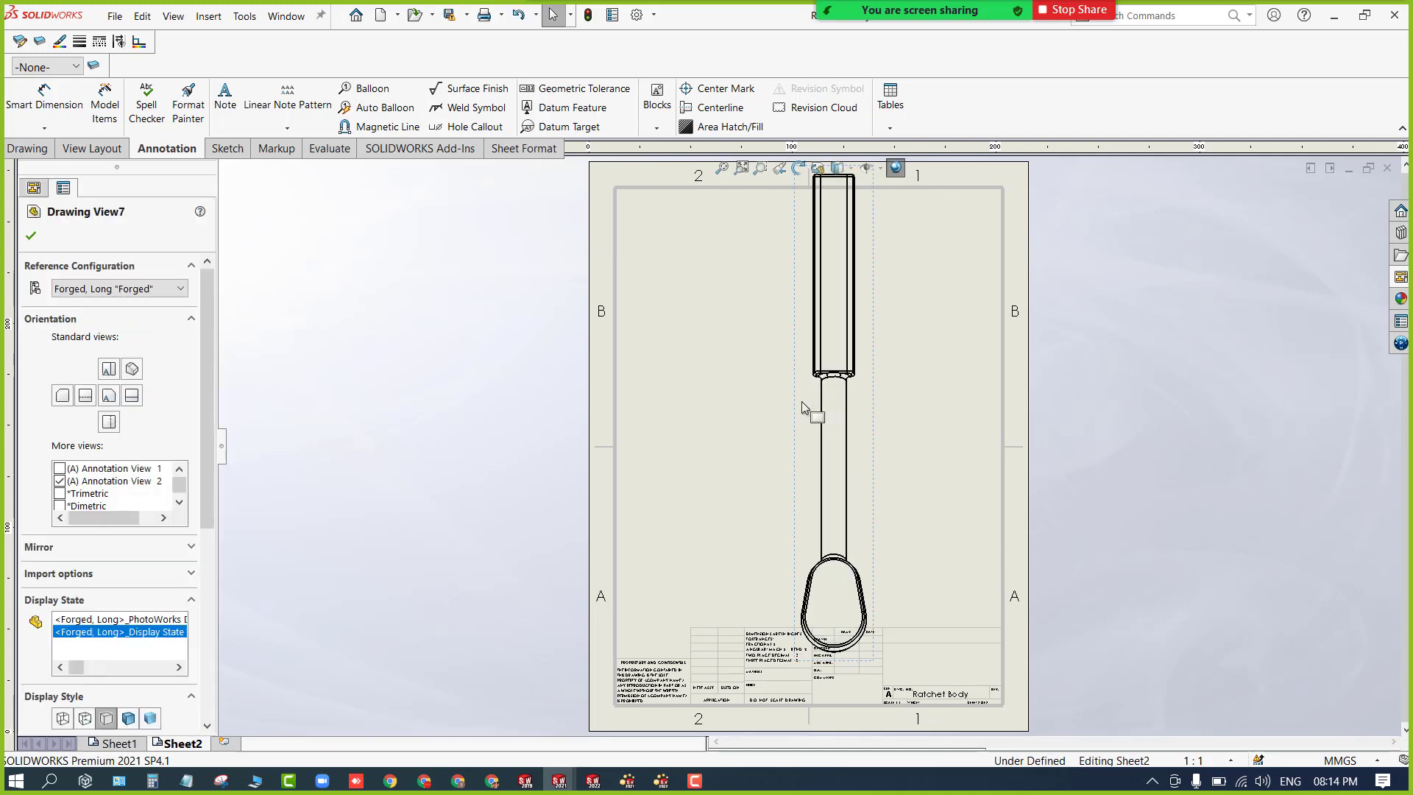
Set the placed ratchet view's orientation to Top and its display style to Hidden Lines Visible.
left_click(108, 426)
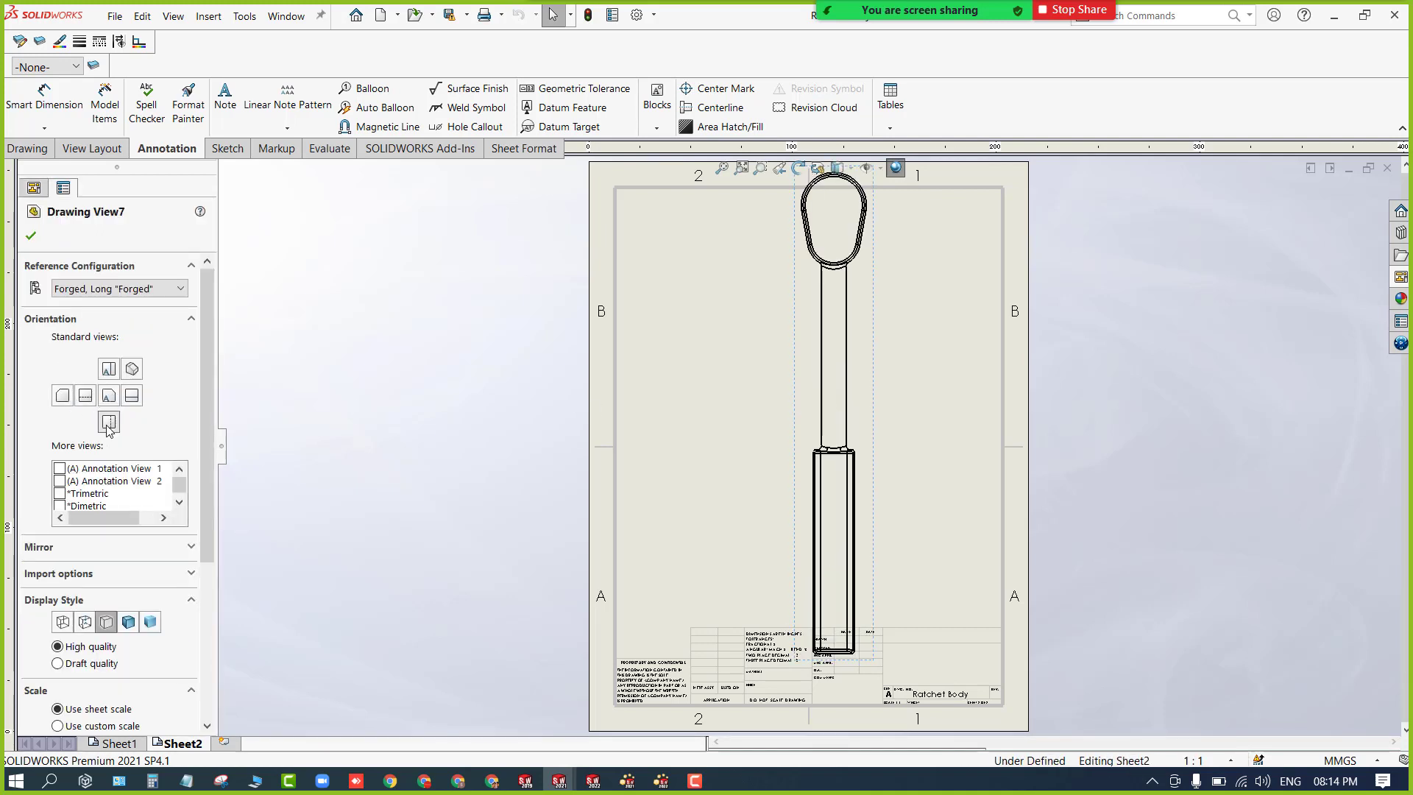
left_click(112, 371)
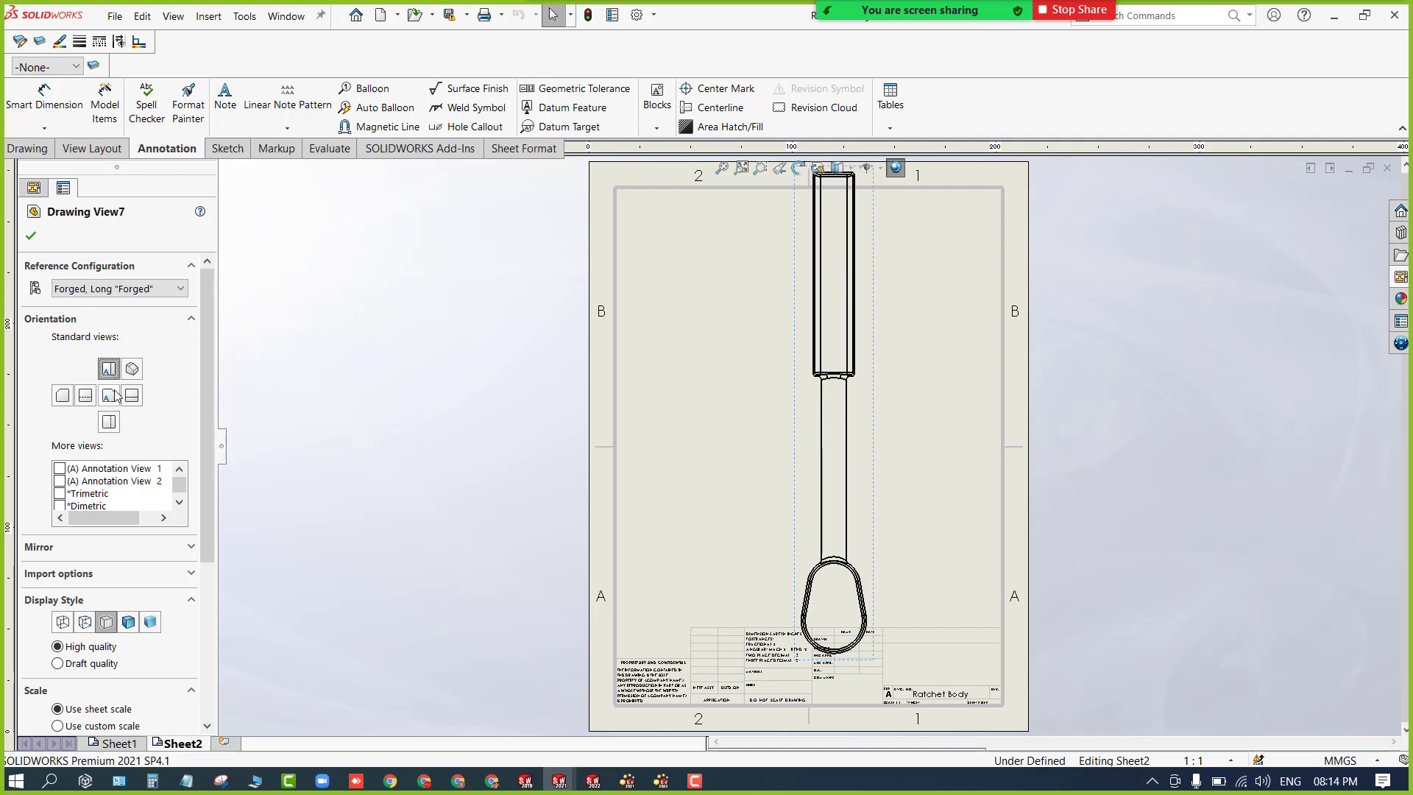
left_click(116, 396)
left_click(115, 376)
left_click(133, 397)
left_click(111, 370)
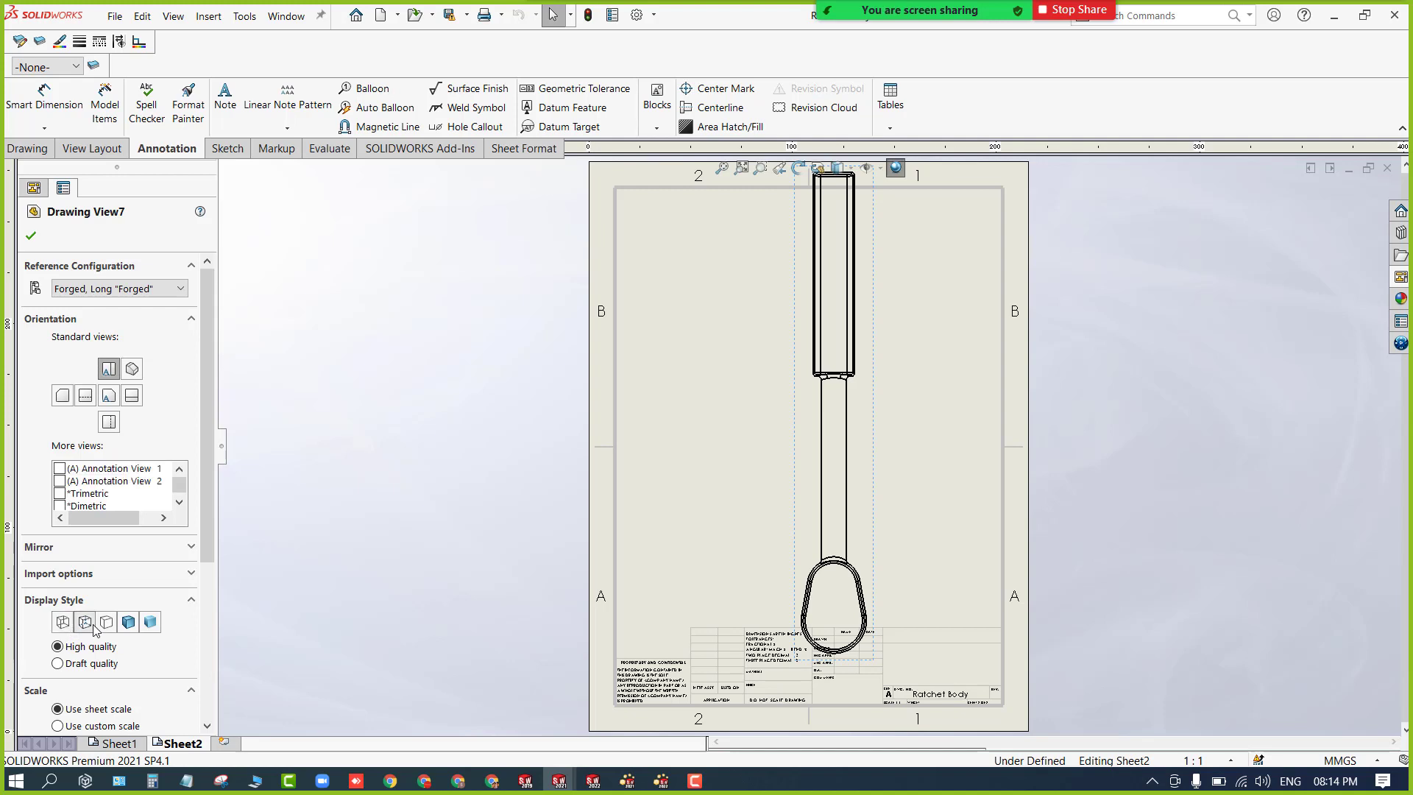
left_click(771, 390)
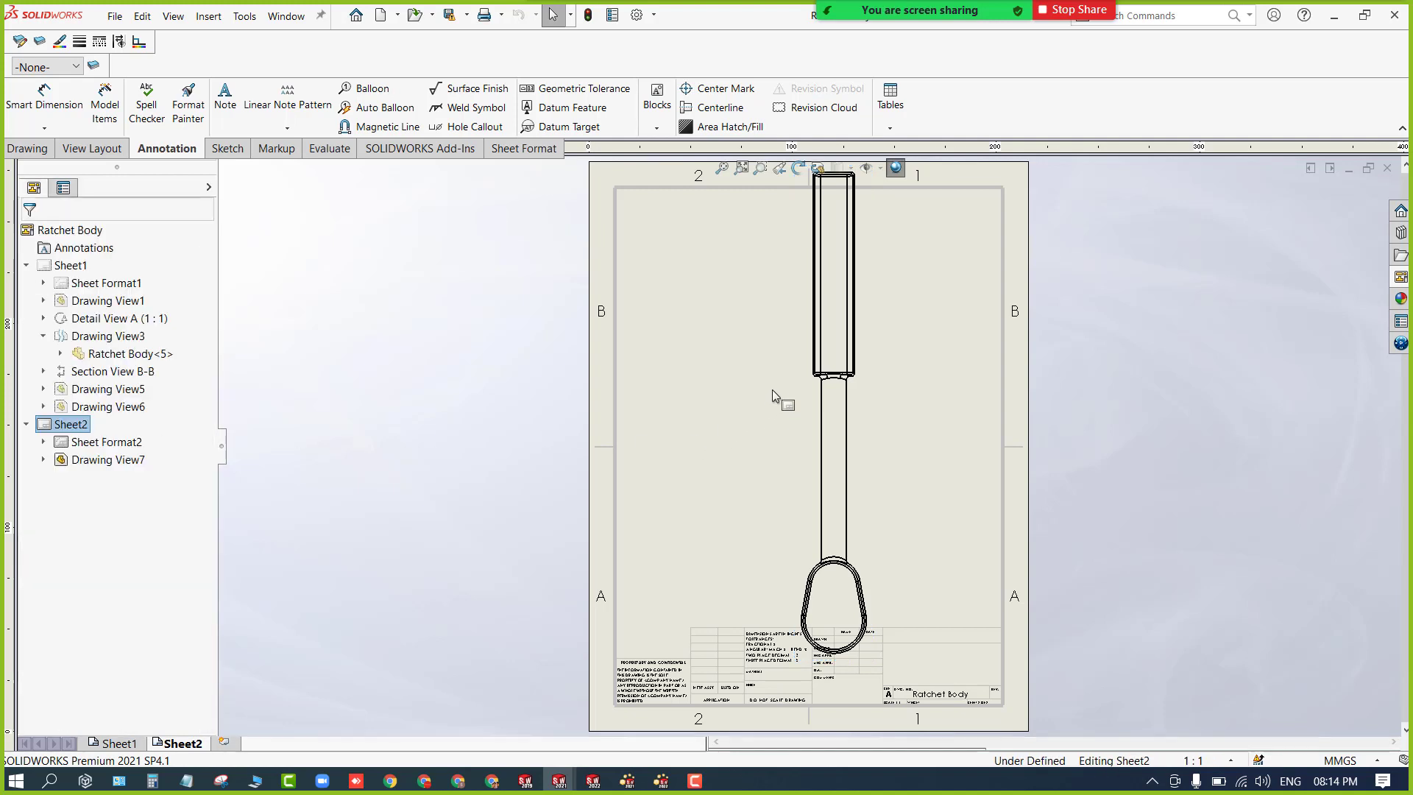
Rotate the ratchet view, trying 90 and 180 degrees before applying 270 degrees, and move it to the upper part of the sheet.
left_click(859, 393)
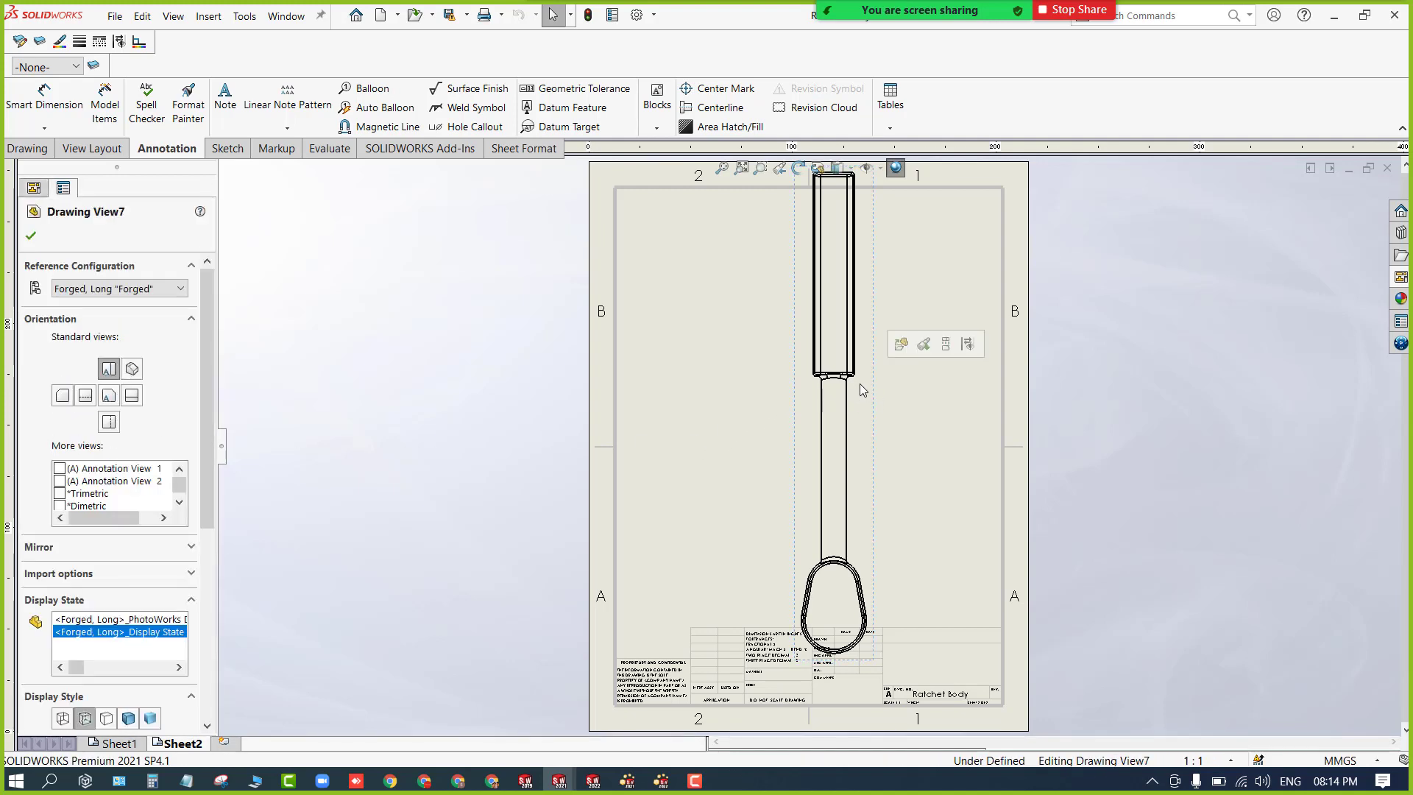
left_click(797, 169)
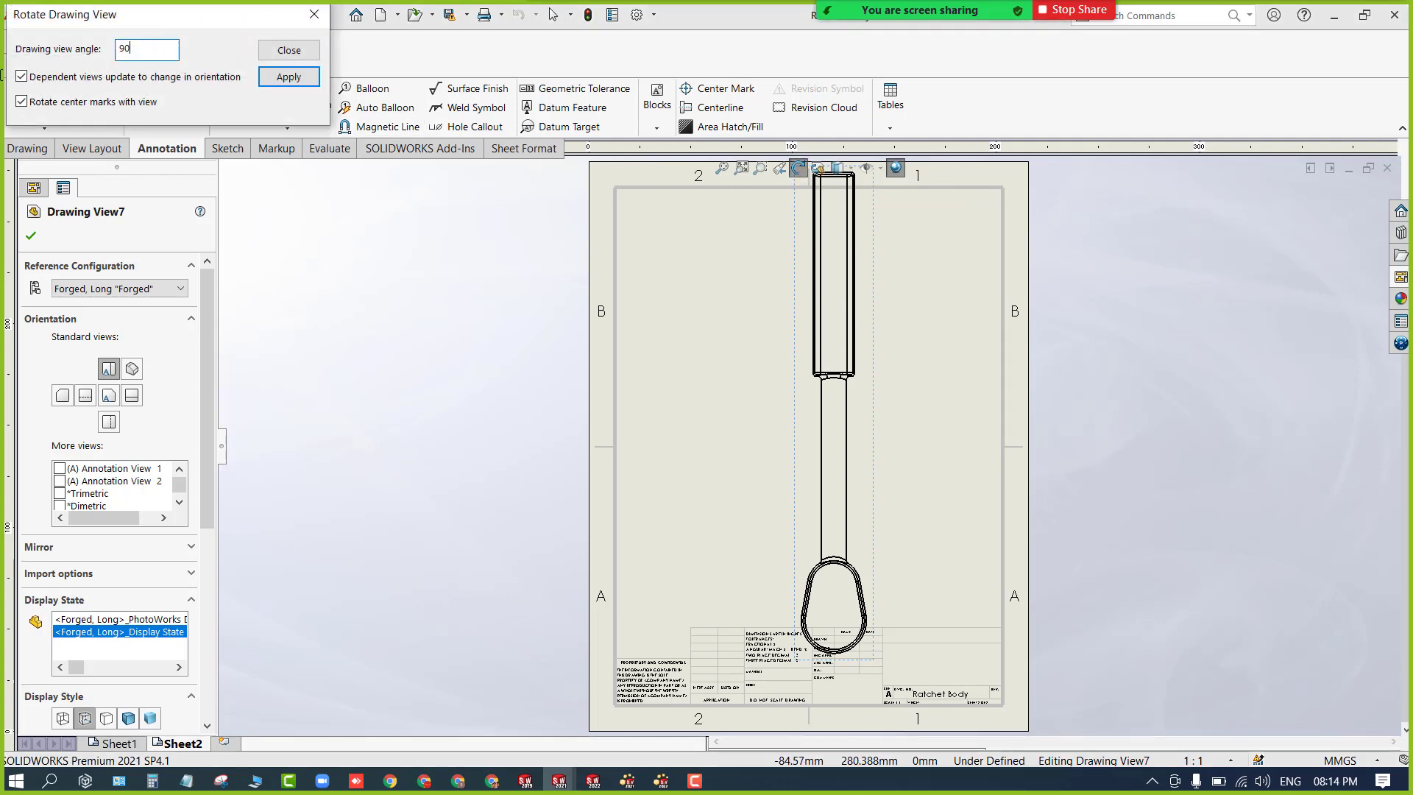
type("90")
left_click(276, 79)
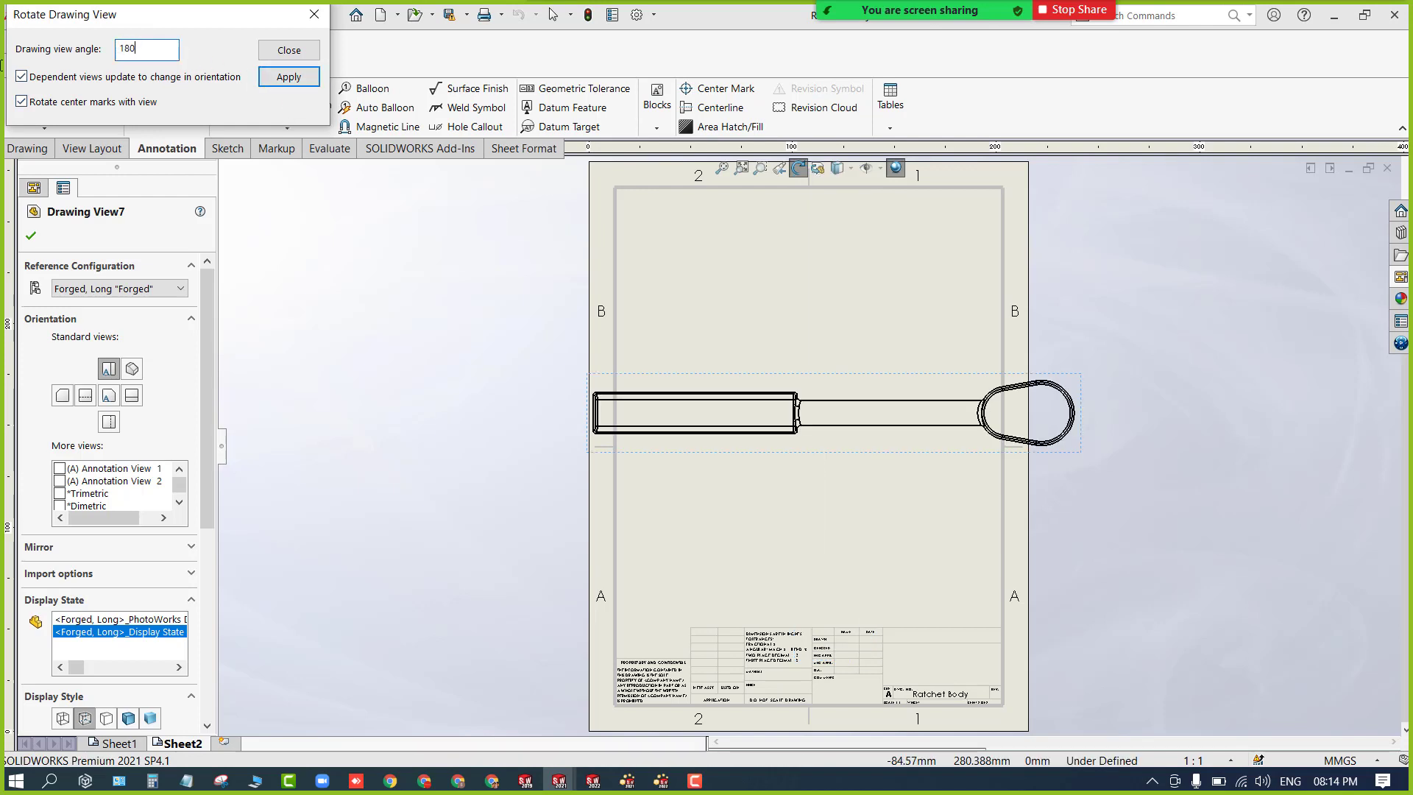
left_click(277, 81)
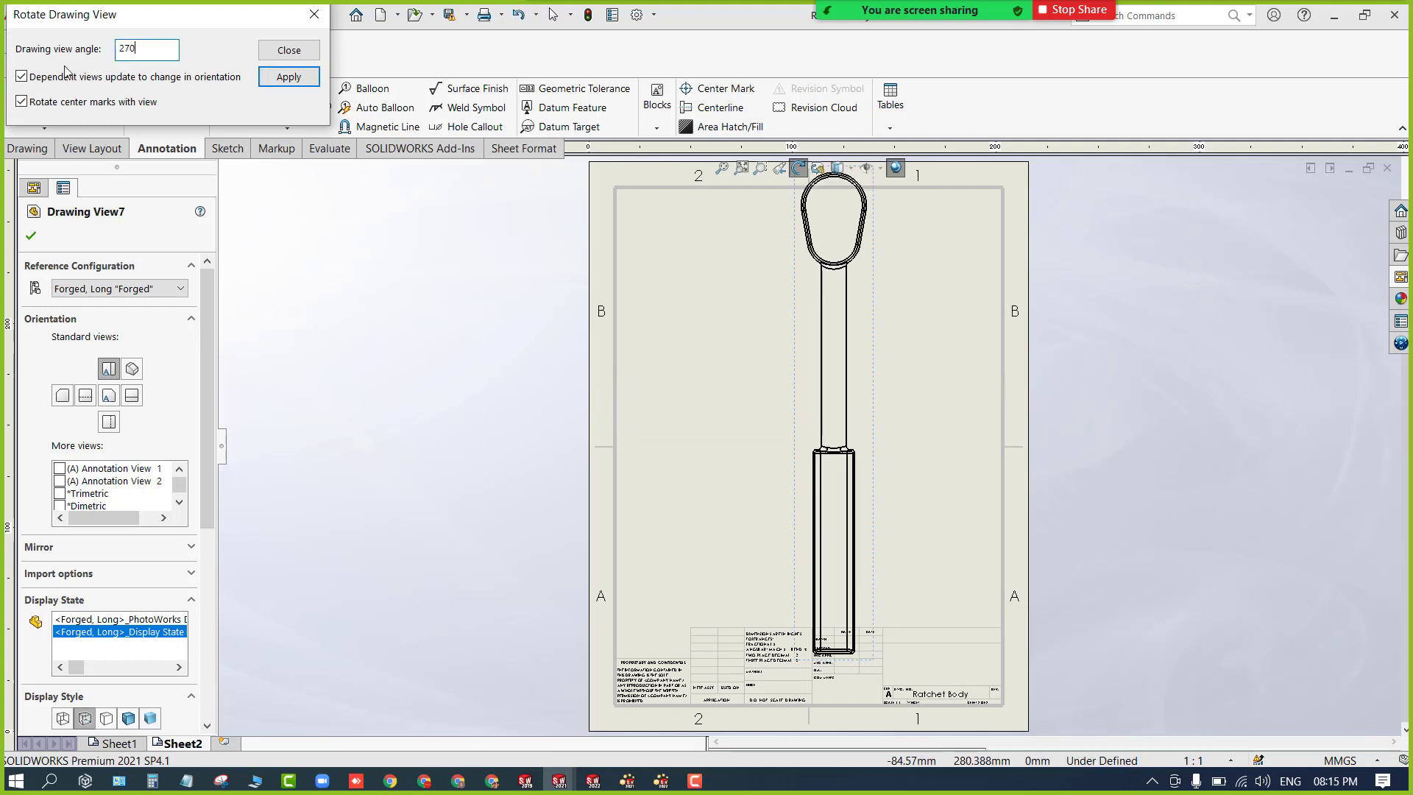
type("270")
left_click(285, 78)
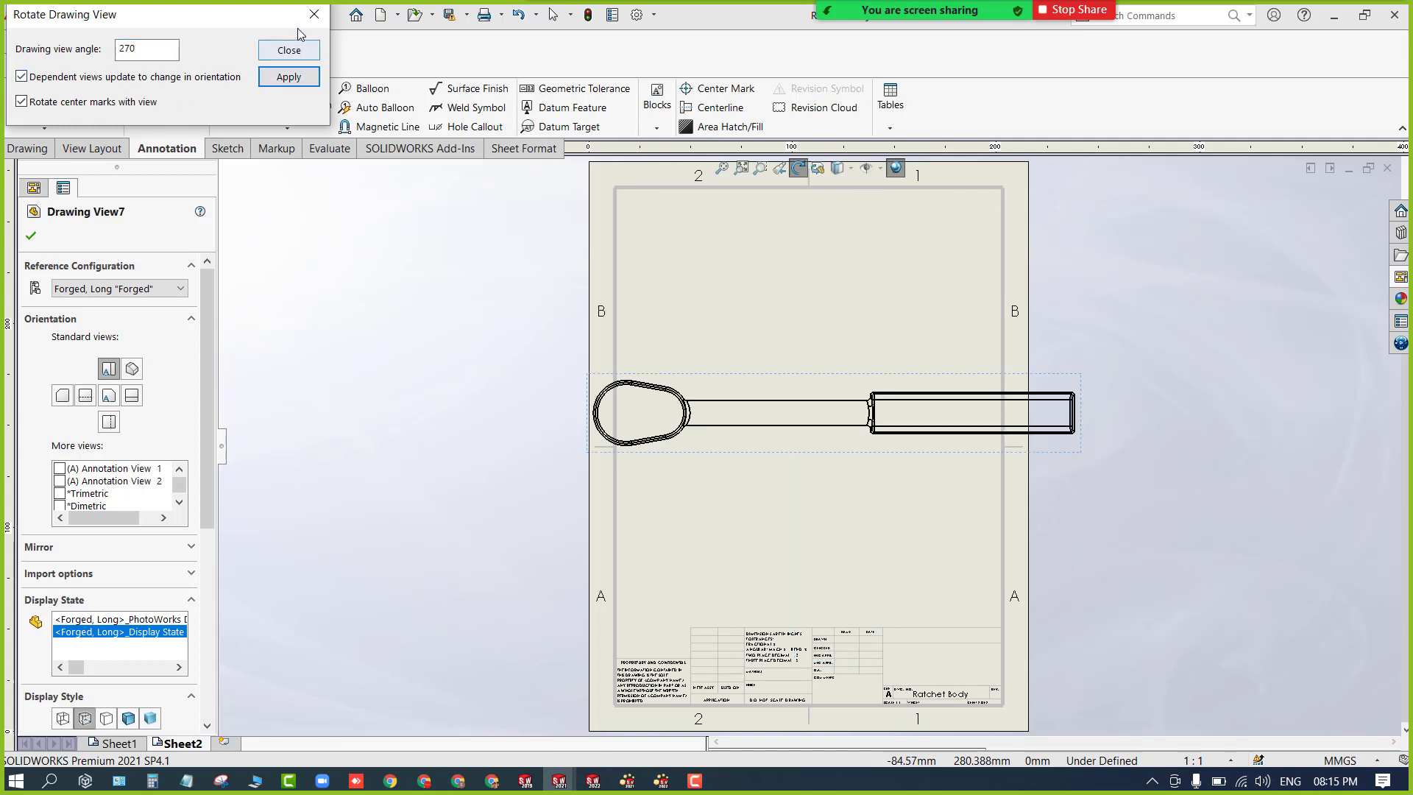
left_click(288, 50)
mouse_move(734, 374)
left_mouse_down()
mouse_move(757, 364)
mouse_move(802, 280)
mouse_move(778, 254)
left_mouse_up()
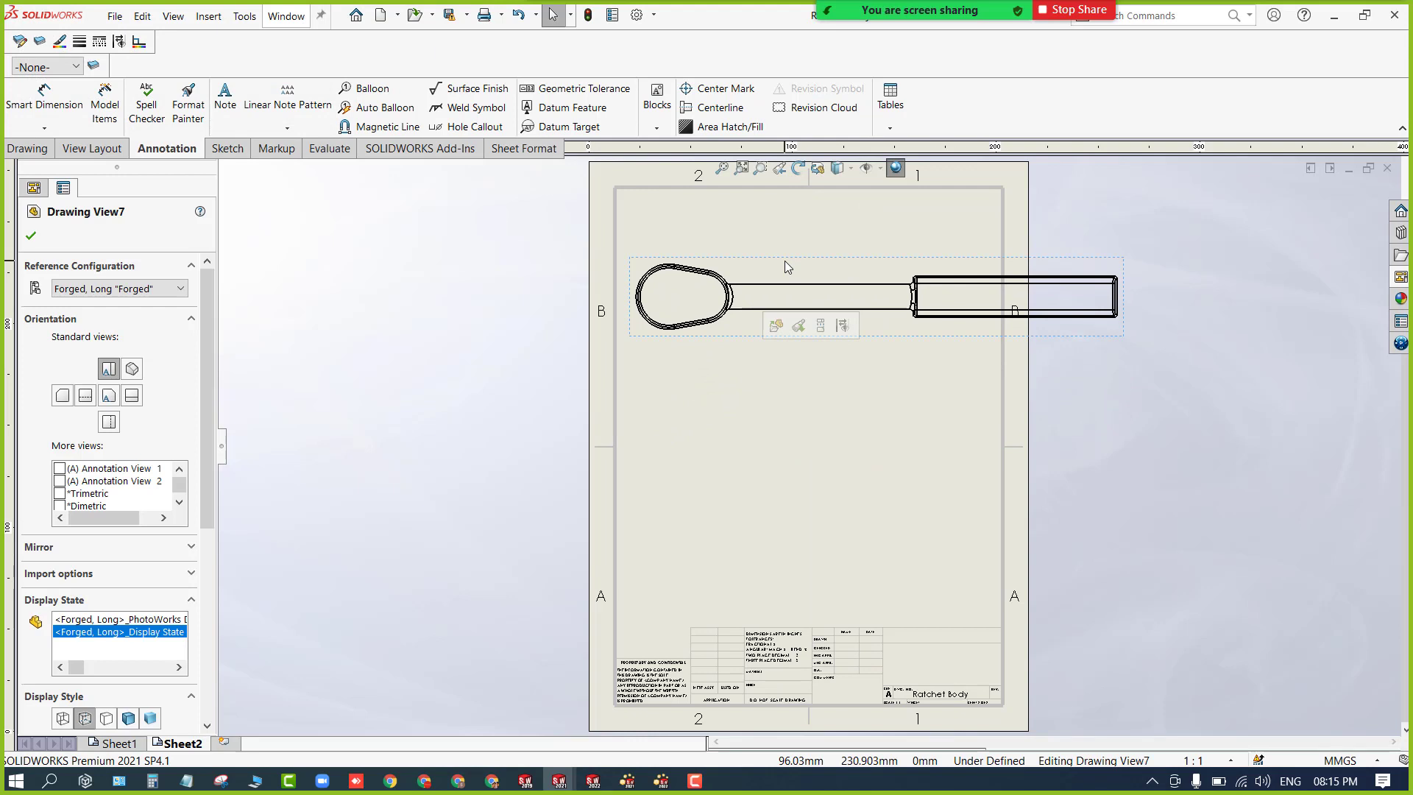
Change the sheet scale, trying 1:4 before applying 1:2.
left_click(1194, 761)
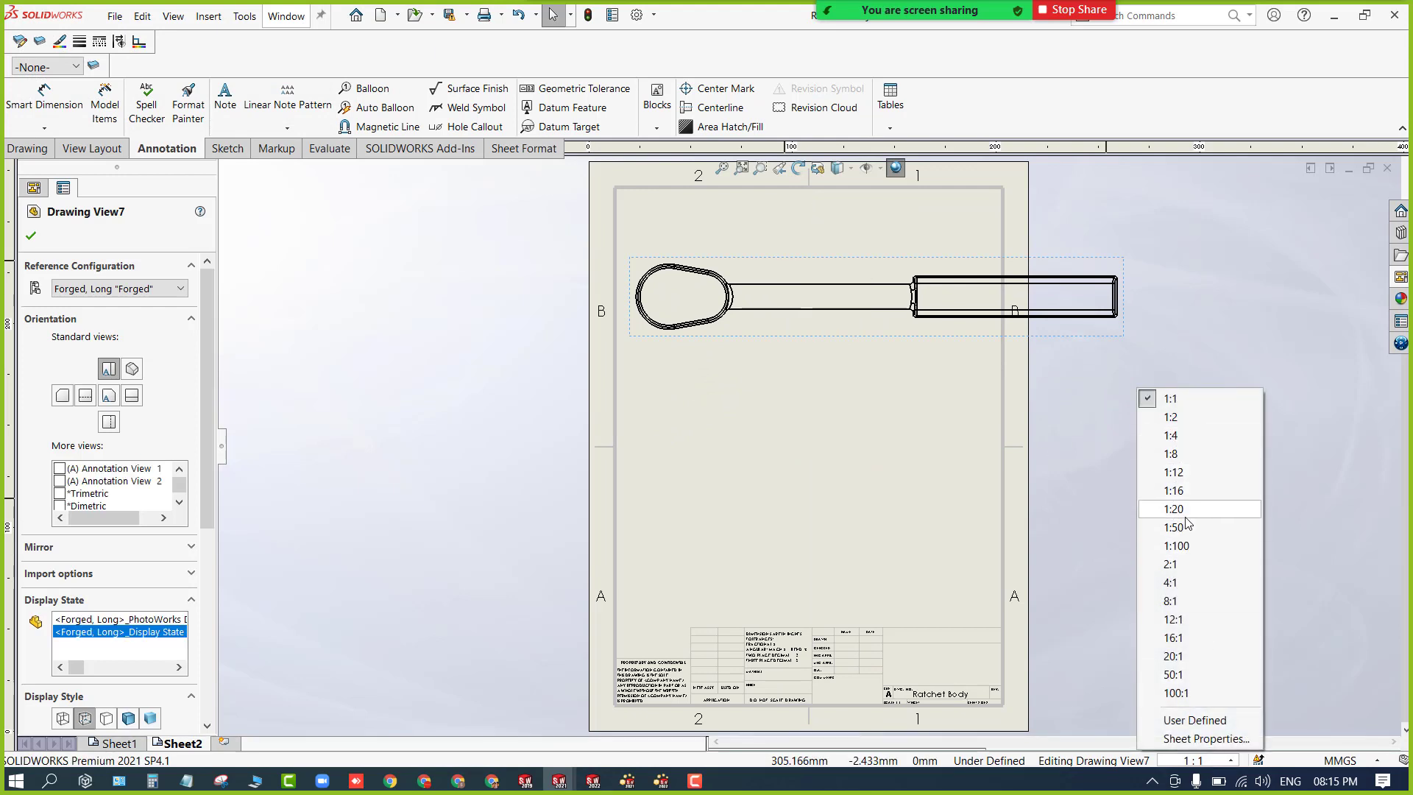
left_click(1198, 435)
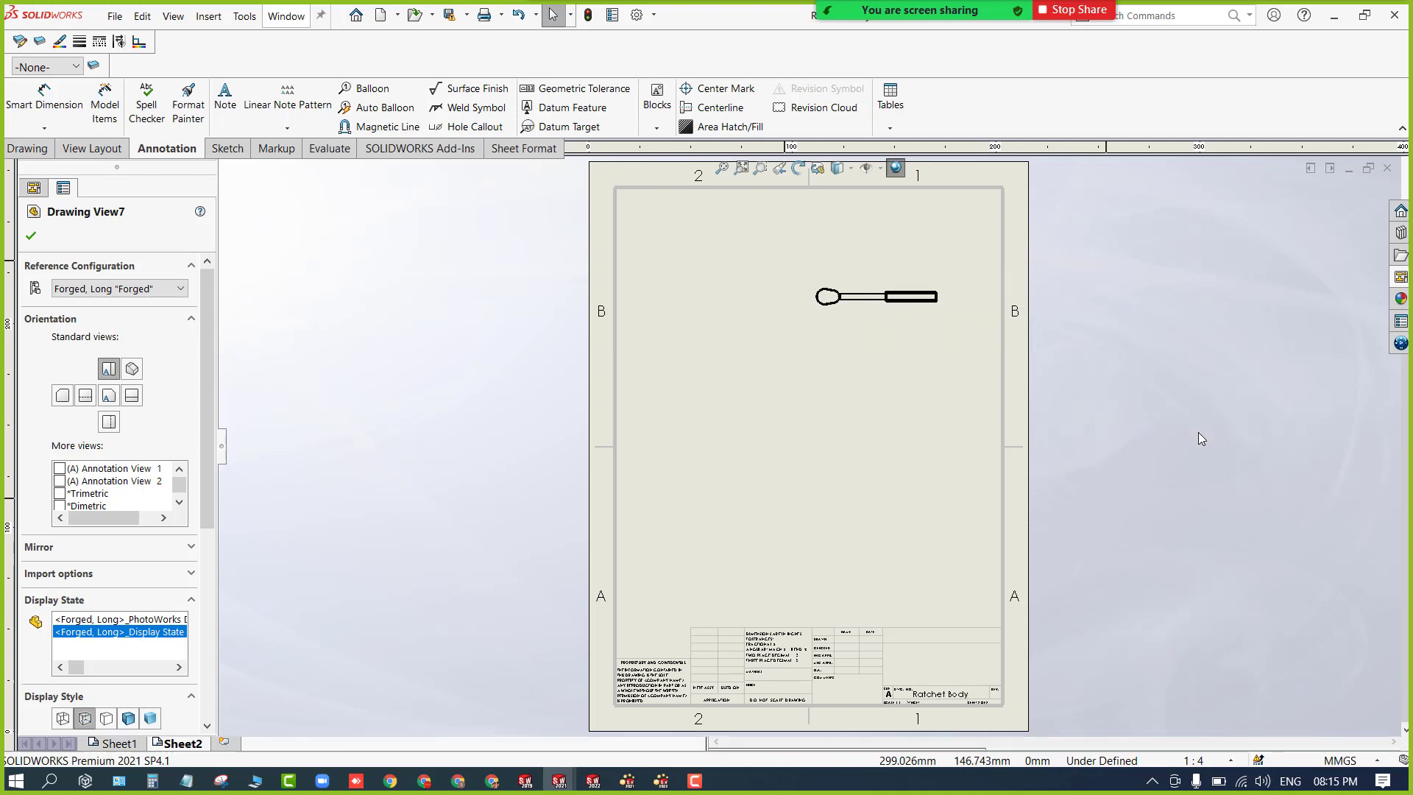
left_click(1213, 762)
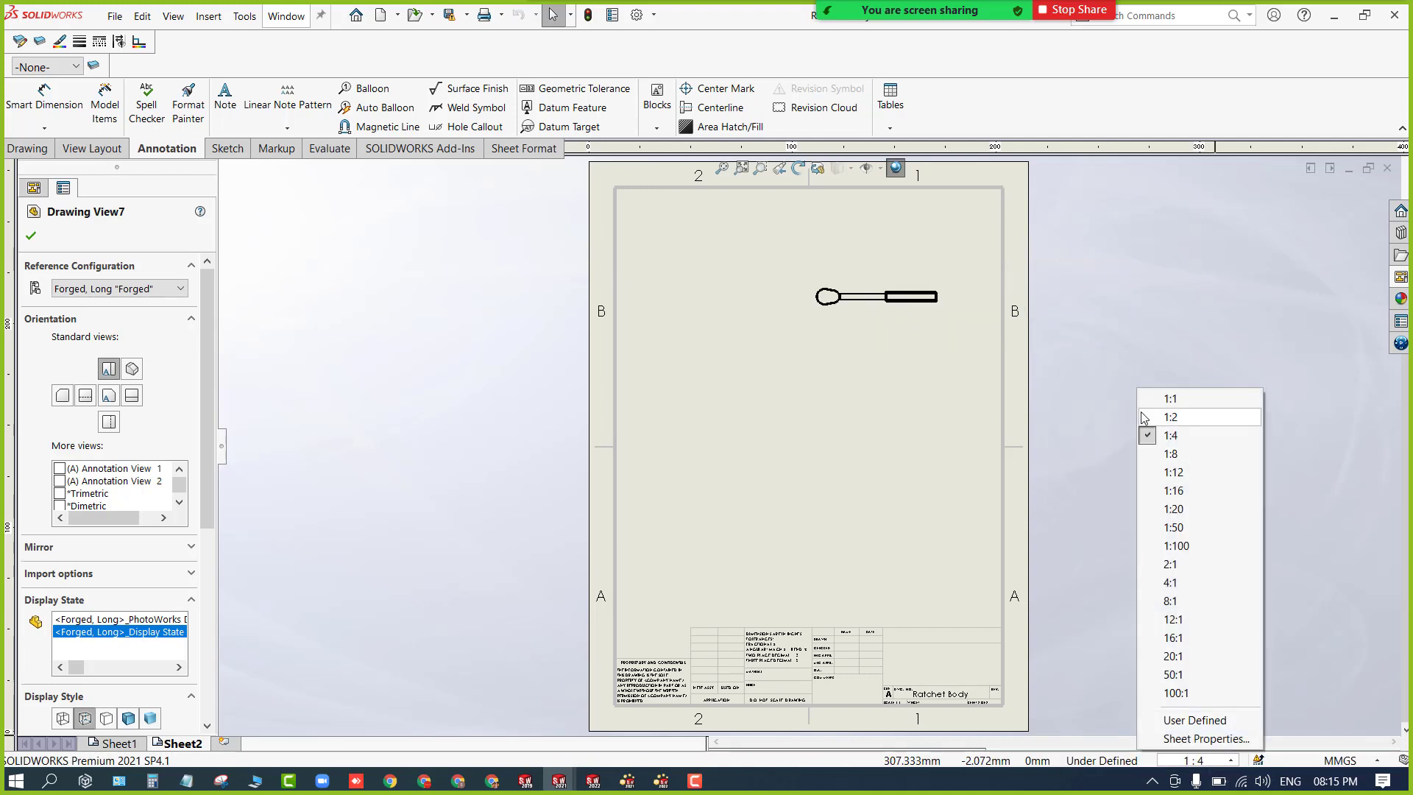
left_click(1170, 417)
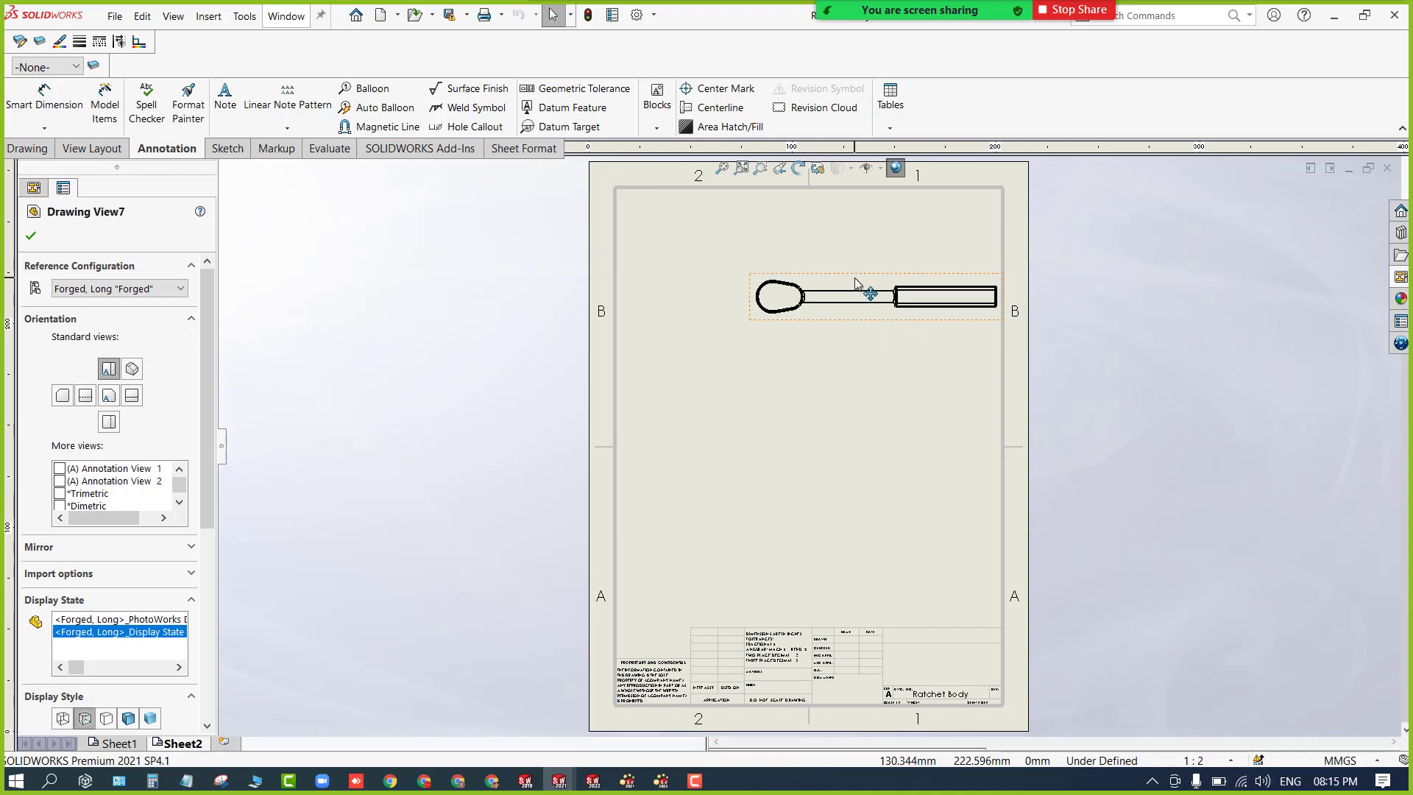
scroll(745, 278, "up", 4)
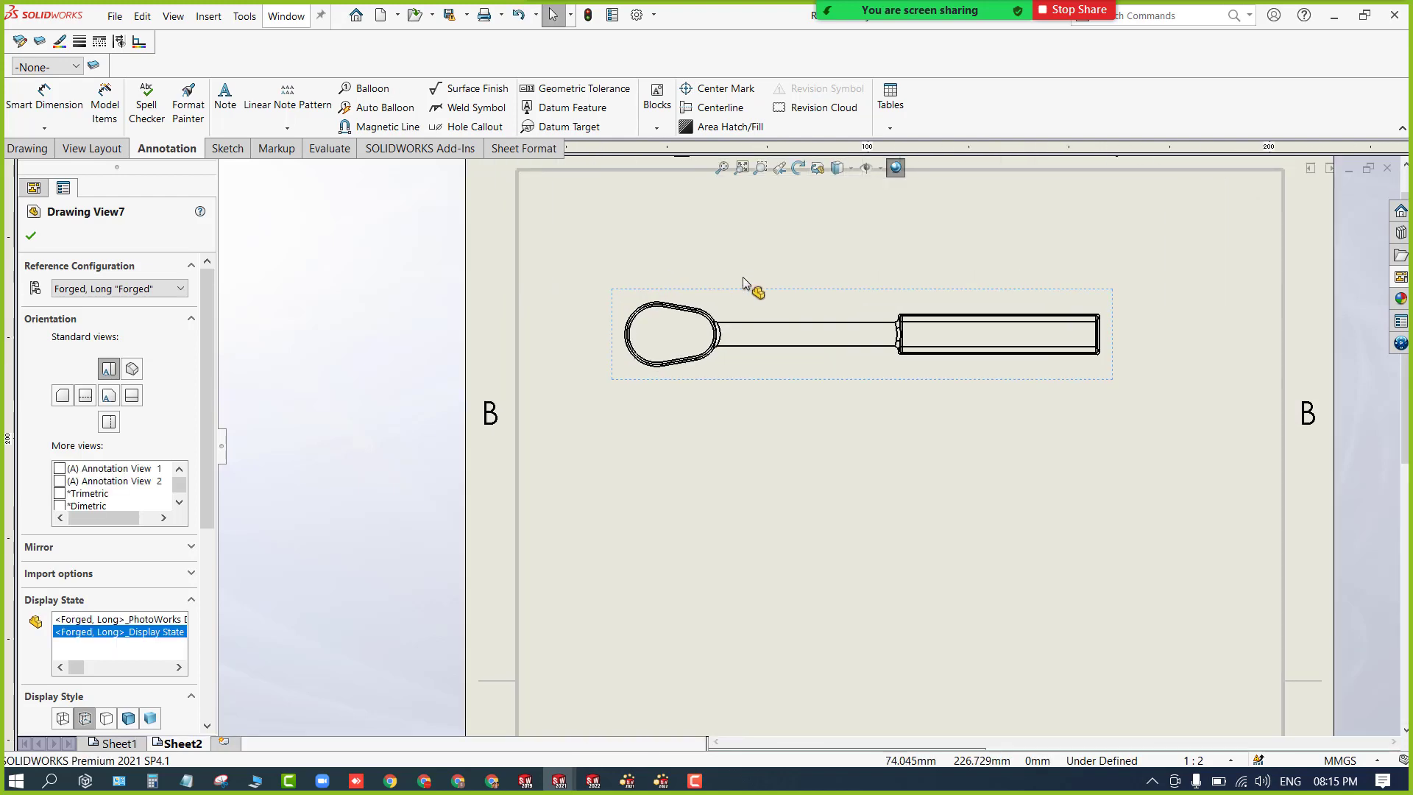
Set the ratchet view's reference configuration to Default.
left_click(673, 432)
left_click(675, 377)
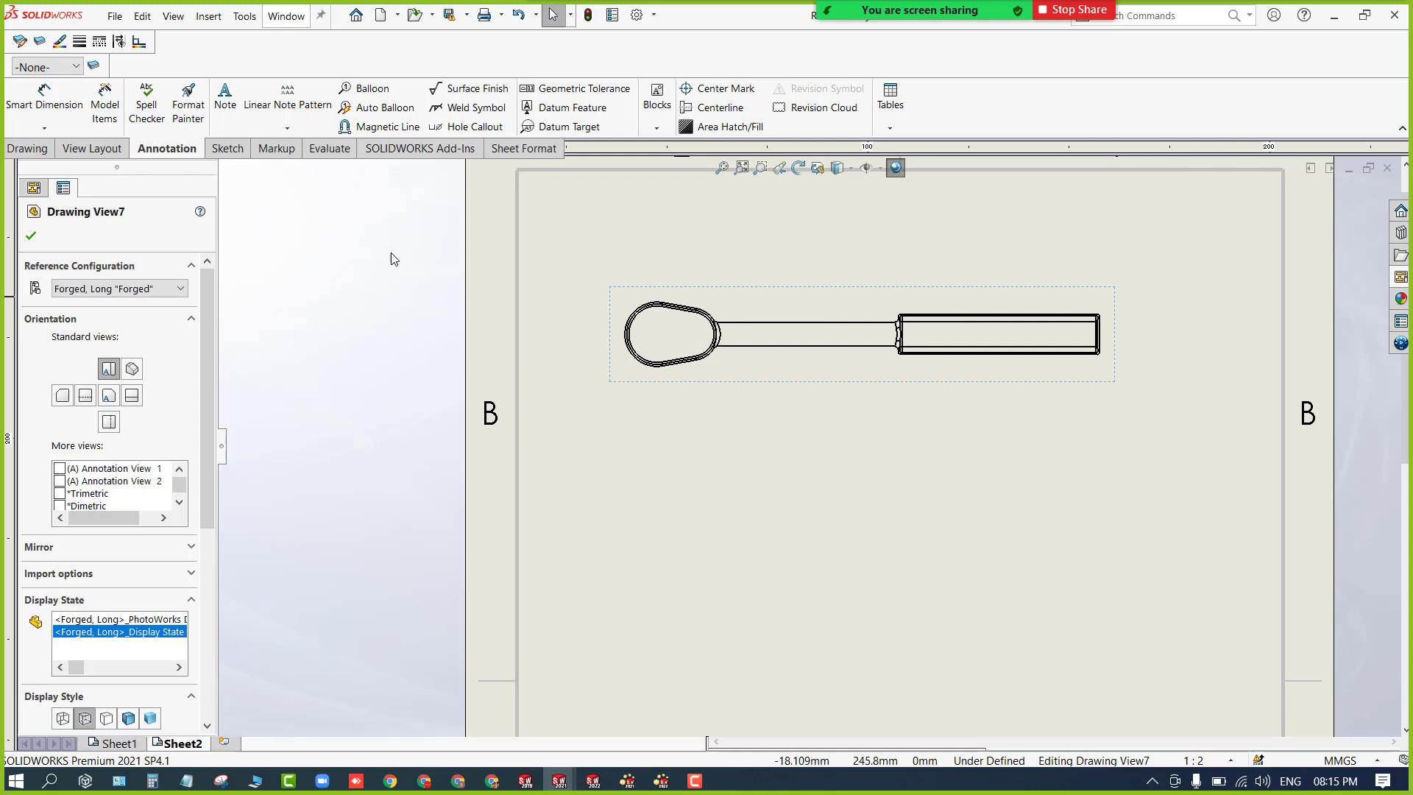
left_click(107, 290)
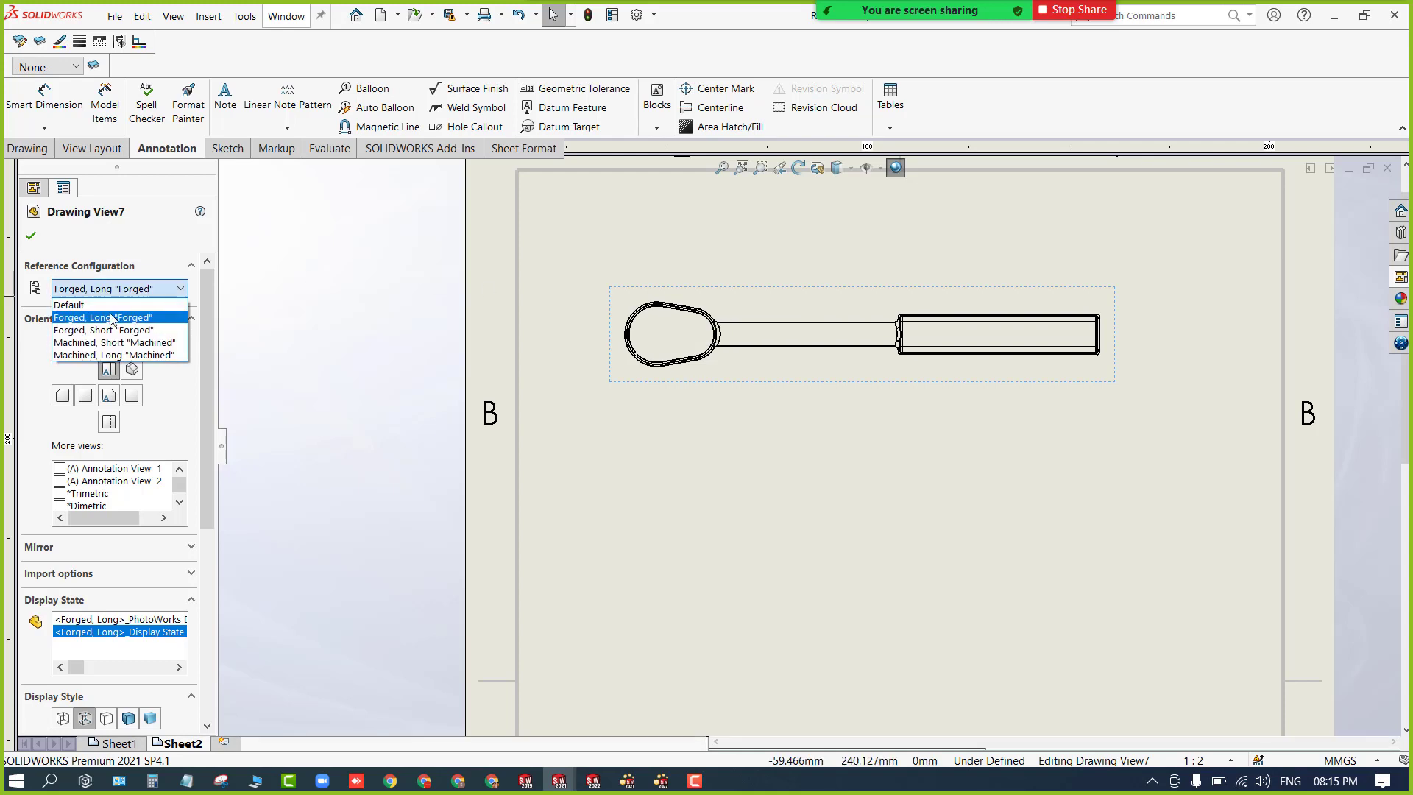
left_click(109, 304)
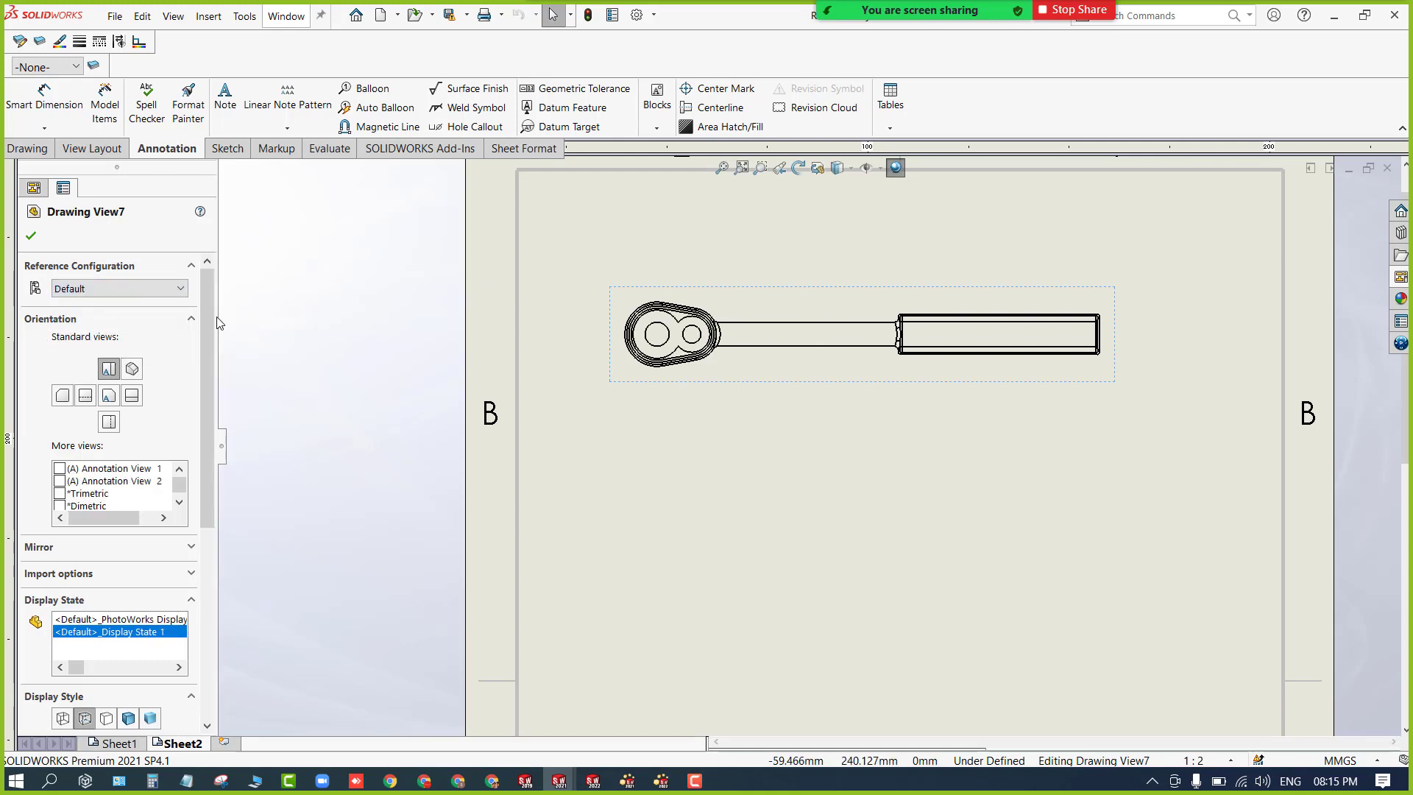
left_click(287, 315)
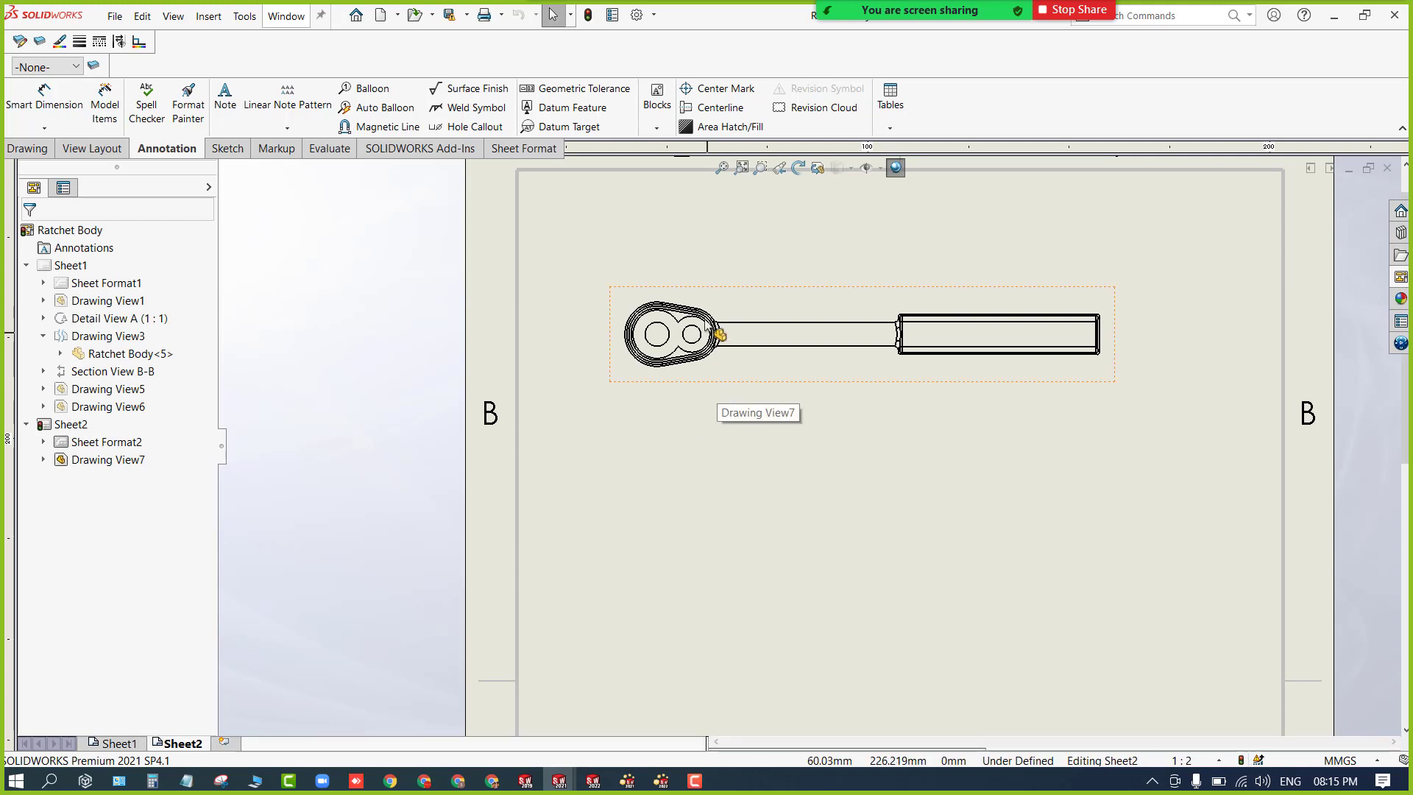
Check the reference MACHINED sheet, create a circular detail view around the ratchet head and place it in the sheet's lower part.
key("z")
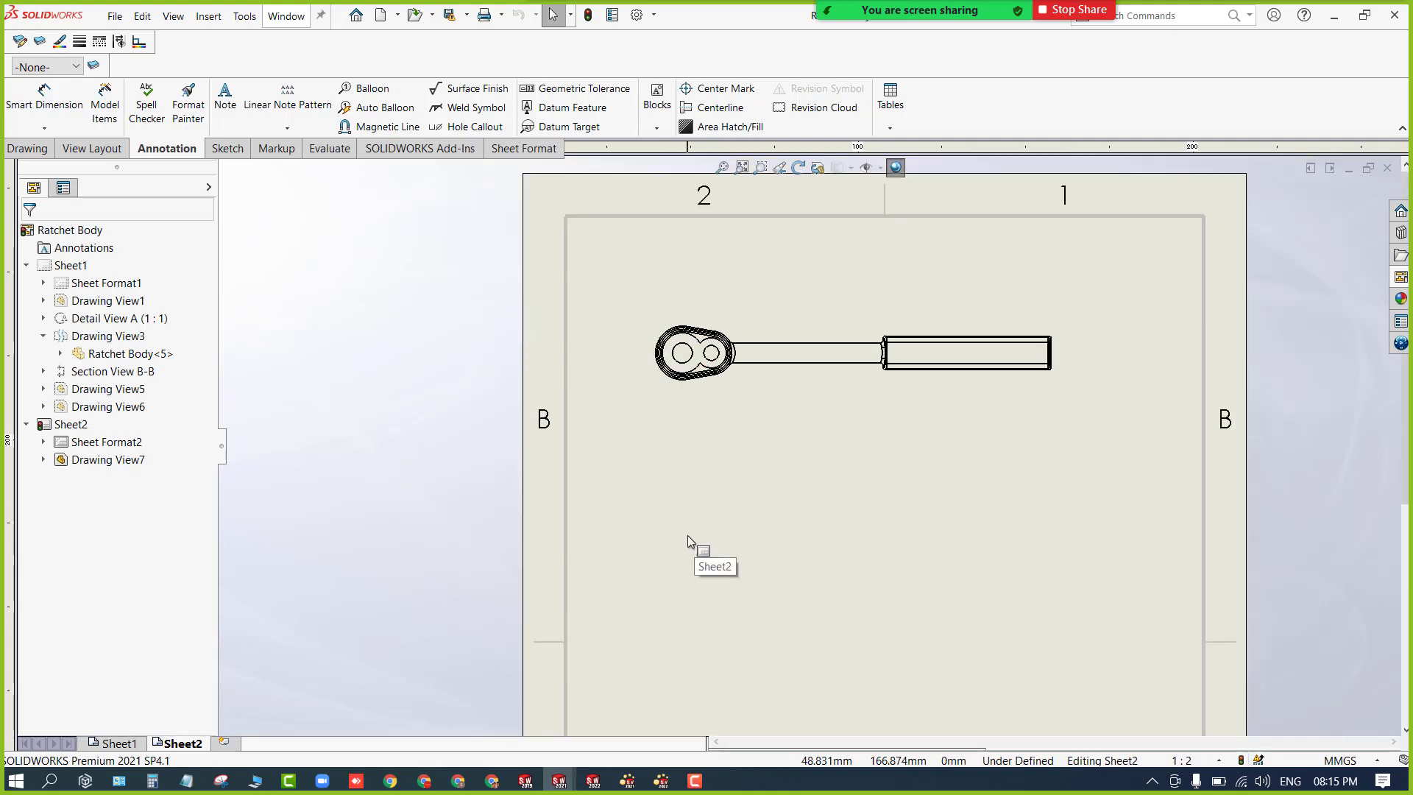
left_click(1311, 167)
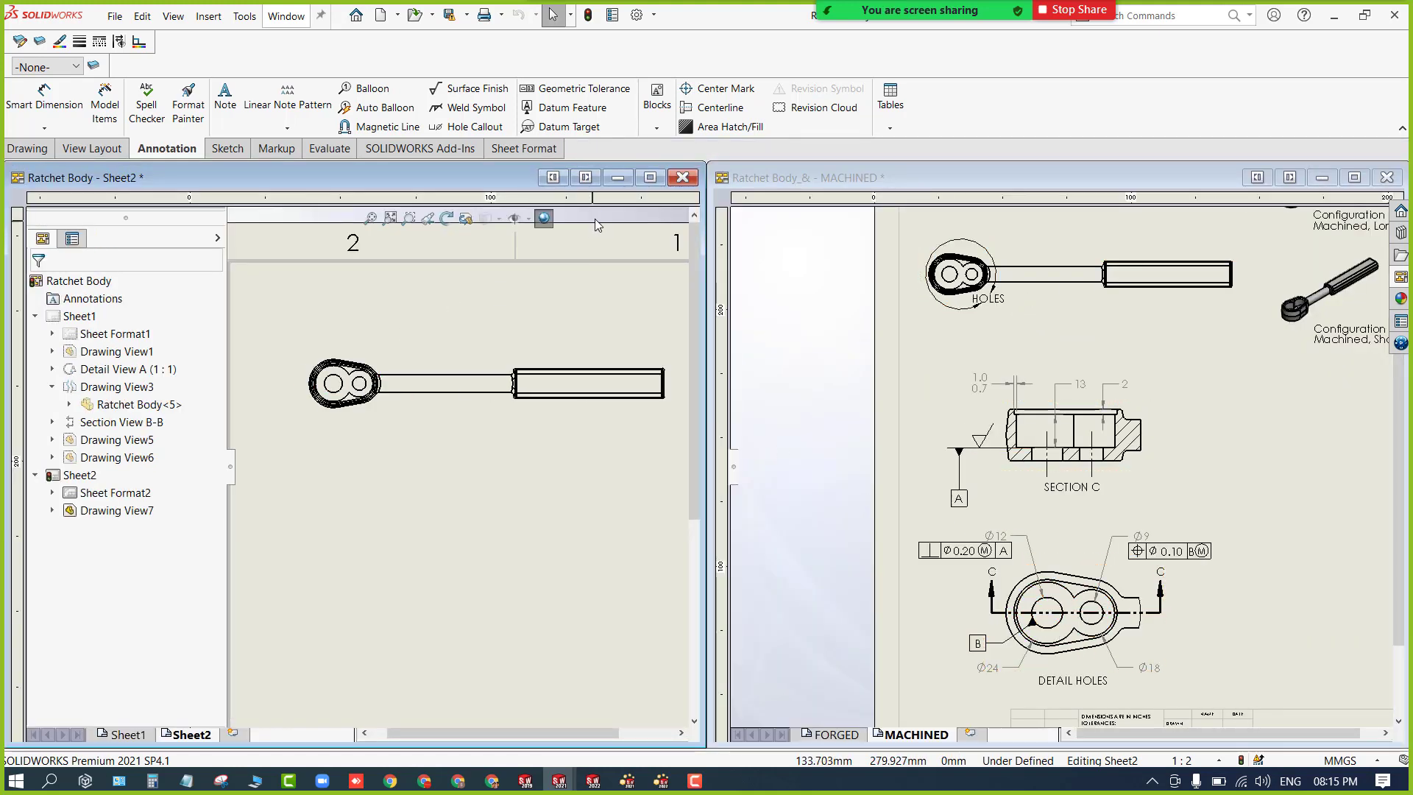
left_click(650, 178)
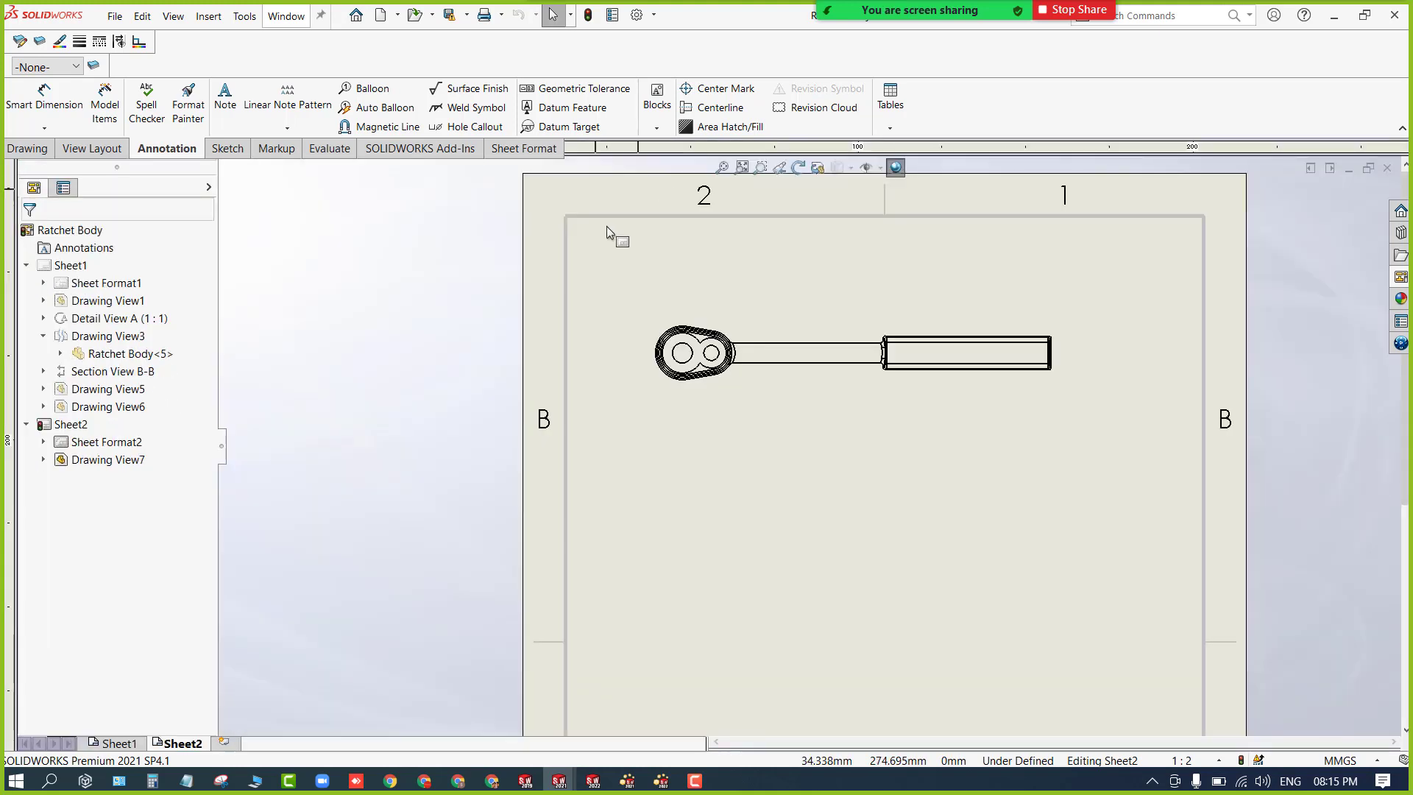
left_click(27, 148)
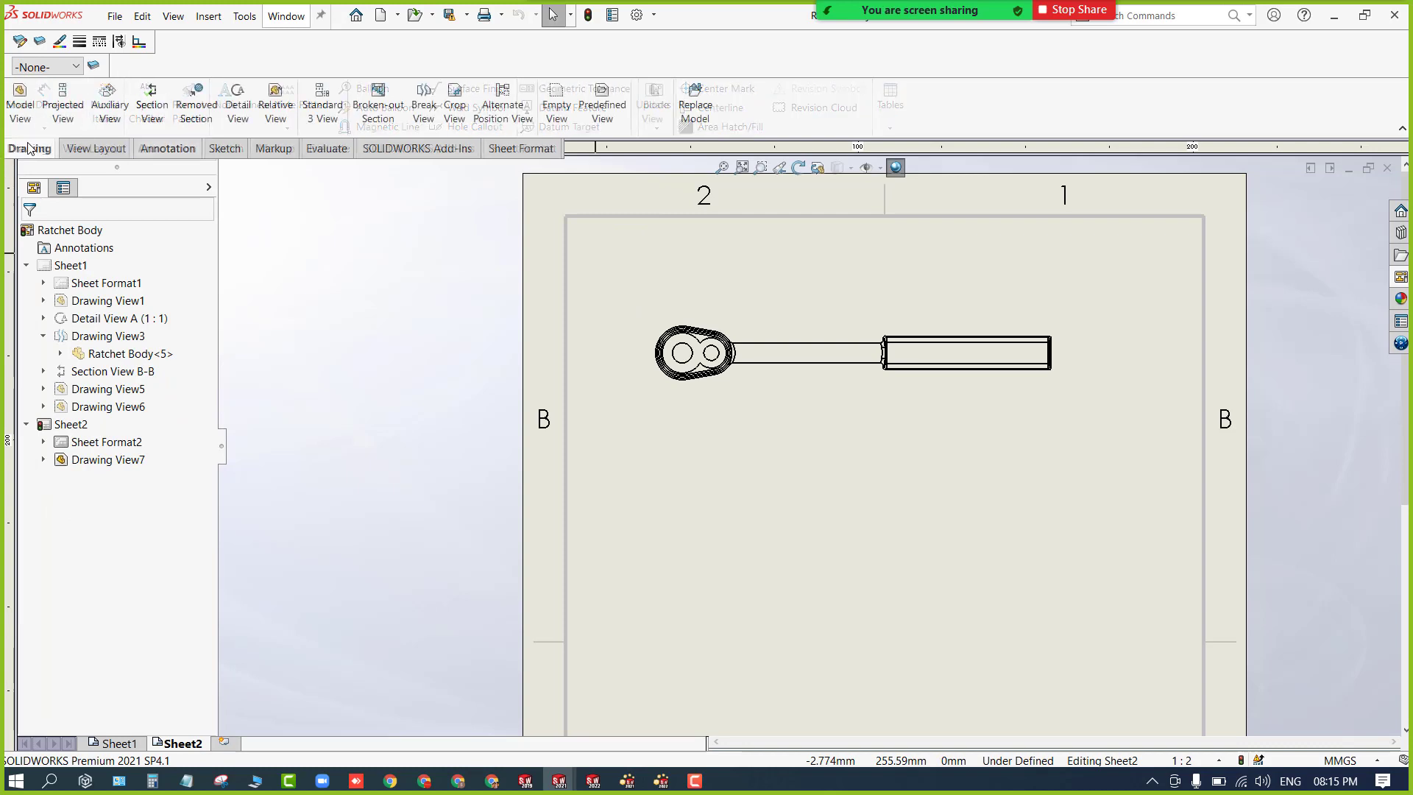
left_click(238, 109)
scroll(714, 372, "down", 2)
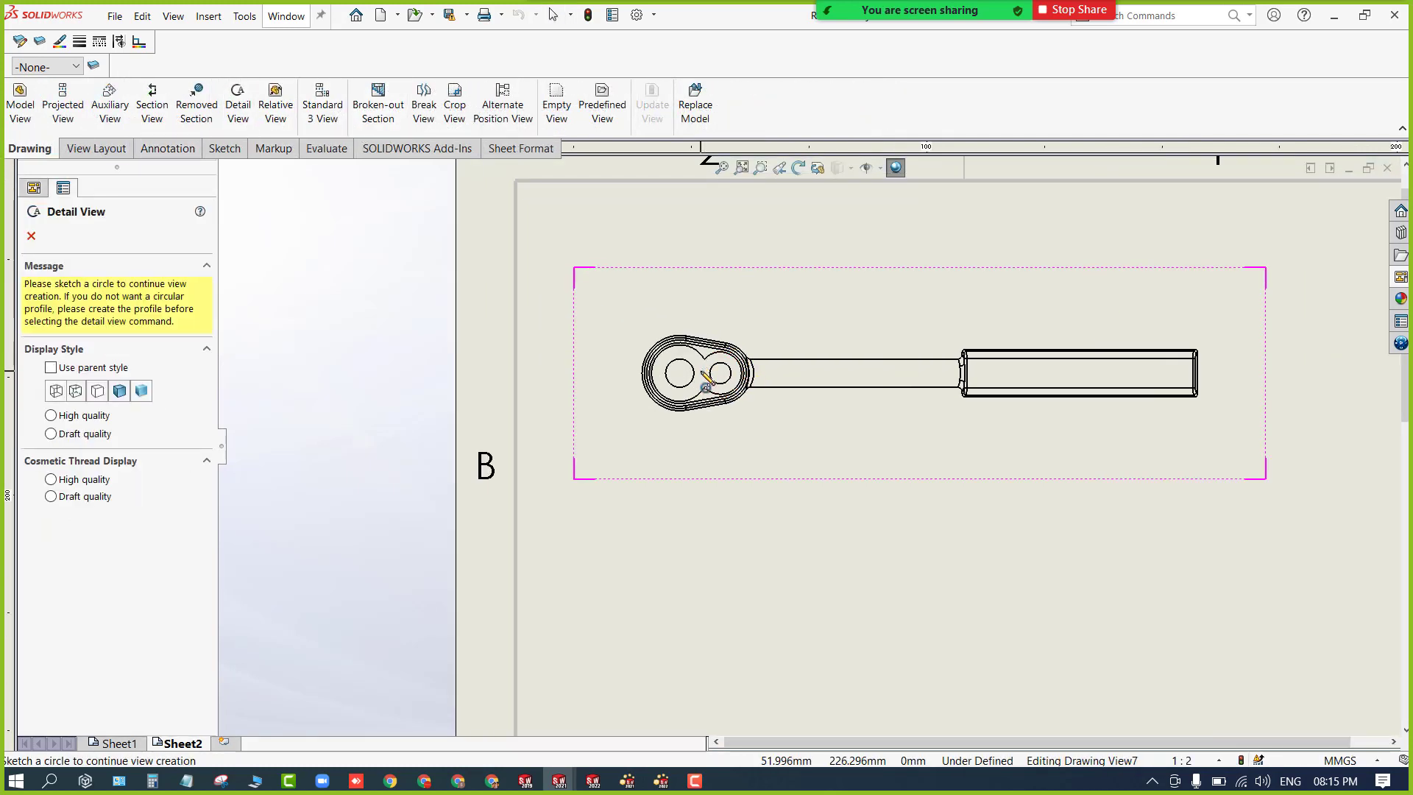
left_click(700, 371)
left_click(761, 421)
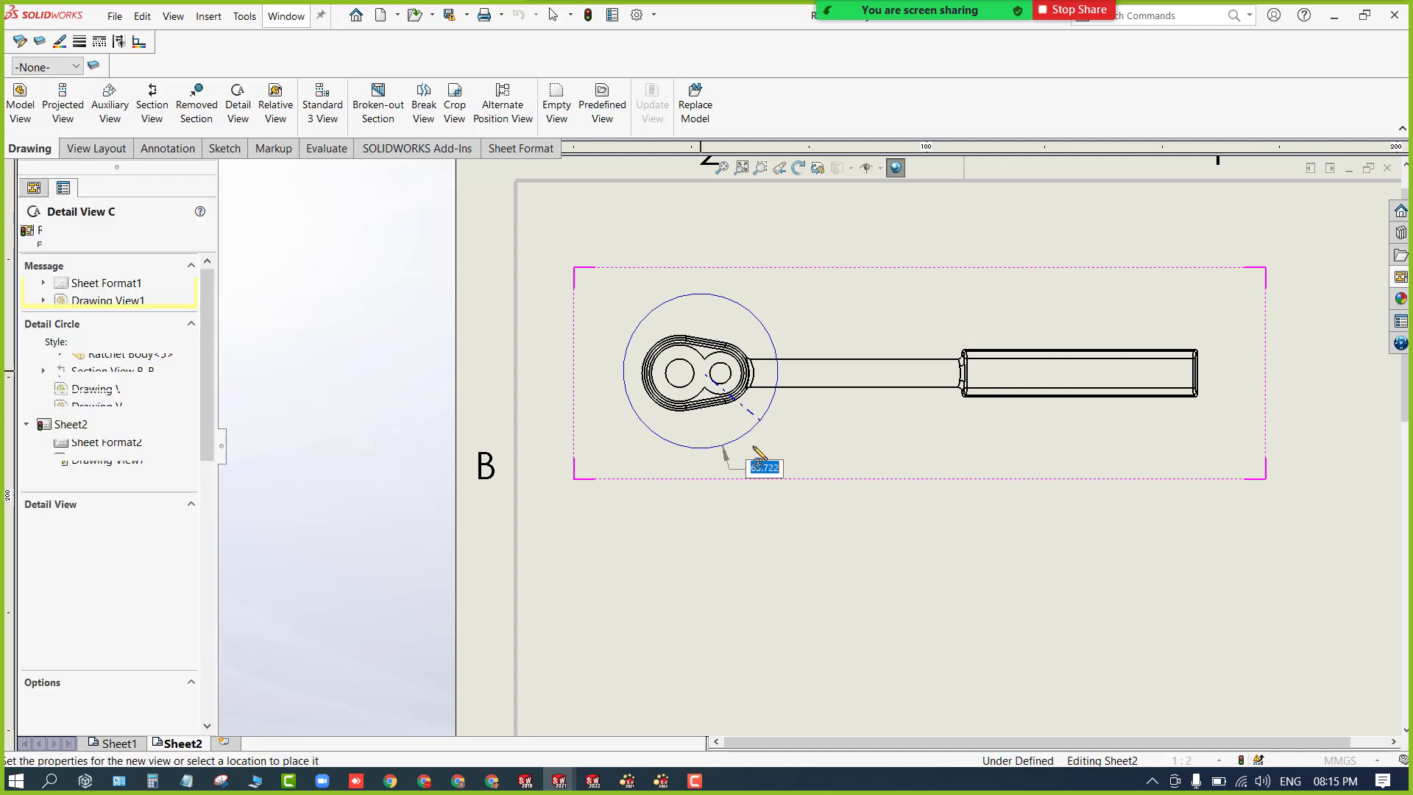
scroll(803, 589, "up", 4)
scroll(826, 648, "down", 2)
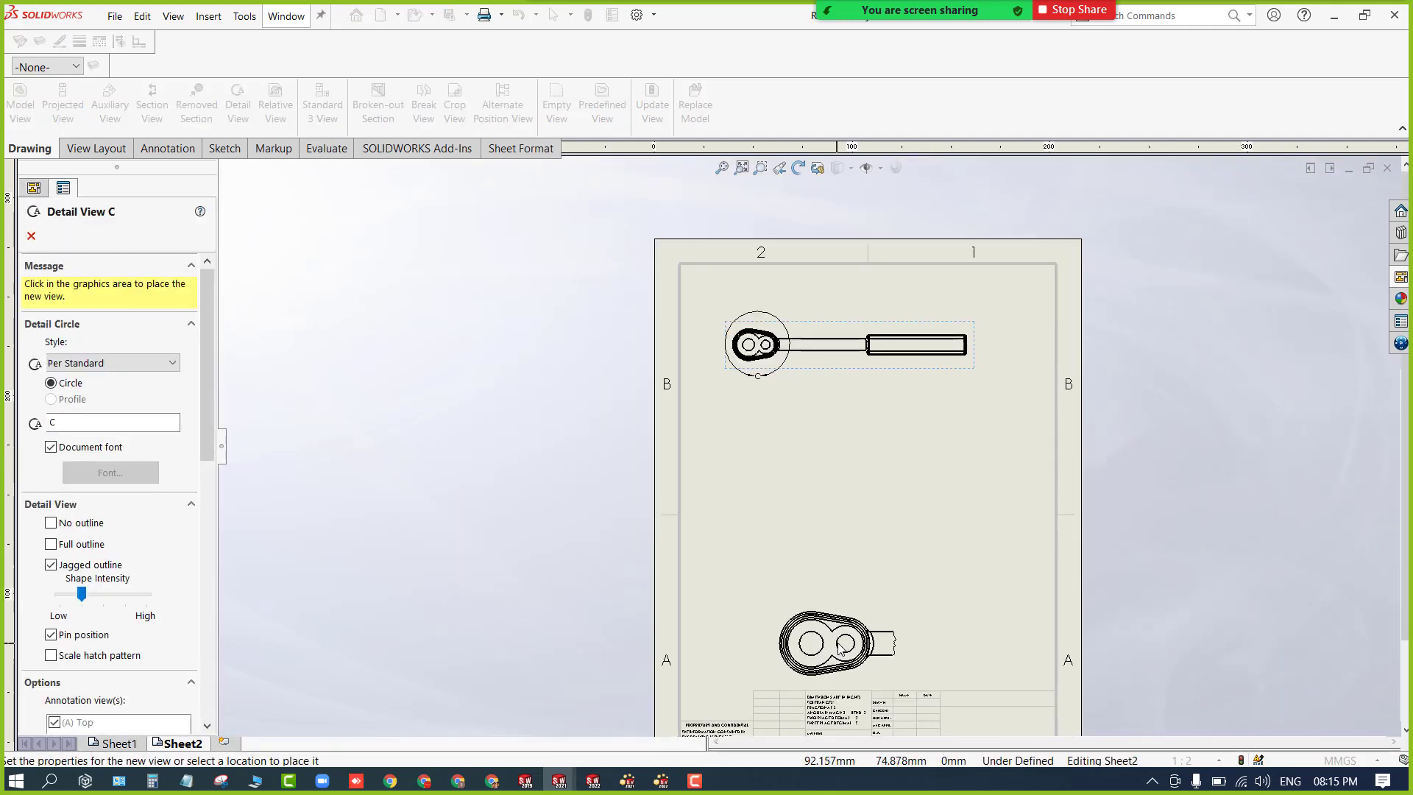
left_click(808, 580)
scroll(806, 578, "down", 3)
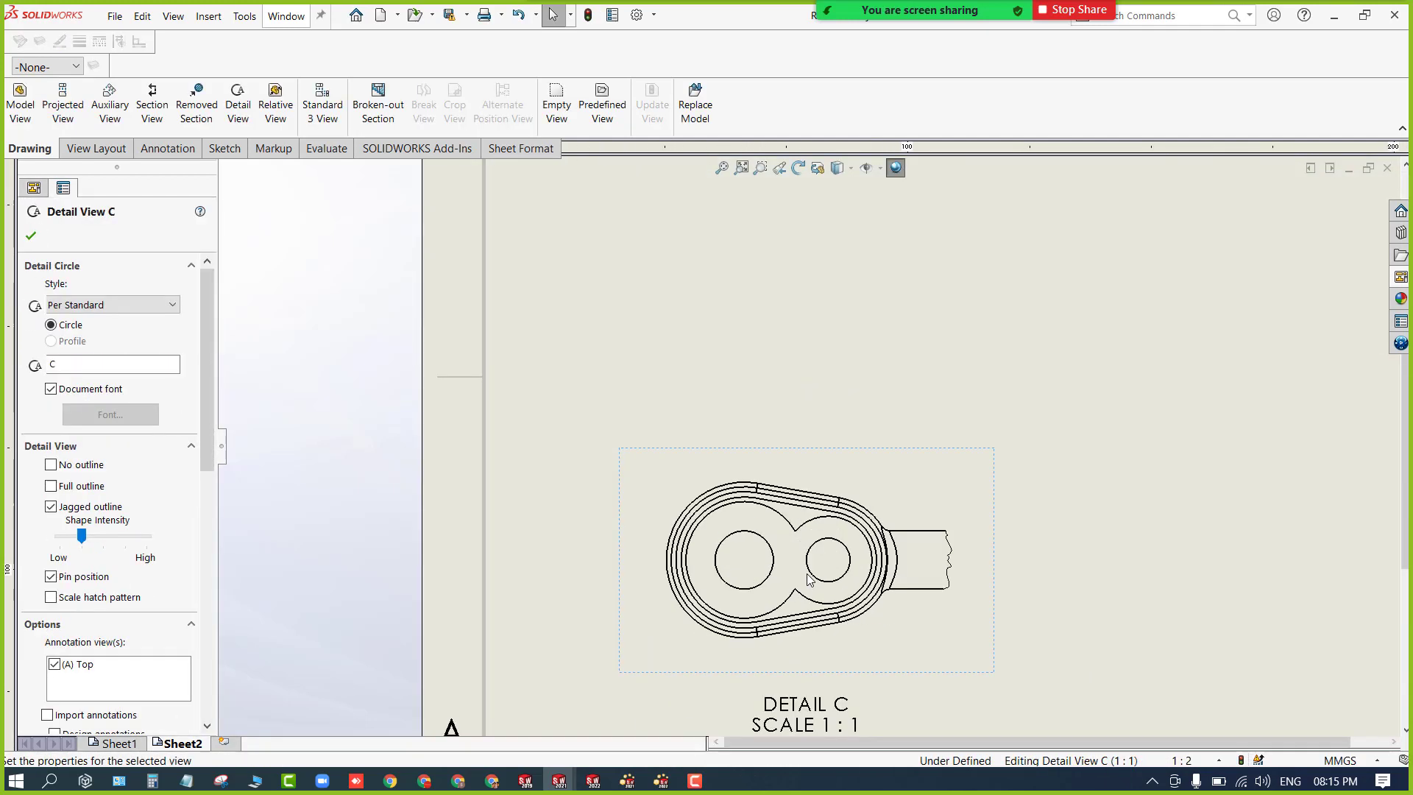
Set the tangent edge display of the ratchet head detail view to Tangent Edges Removed.
scroll(804, 577, "up", 2)
scroll(789, 564, "down", 1)
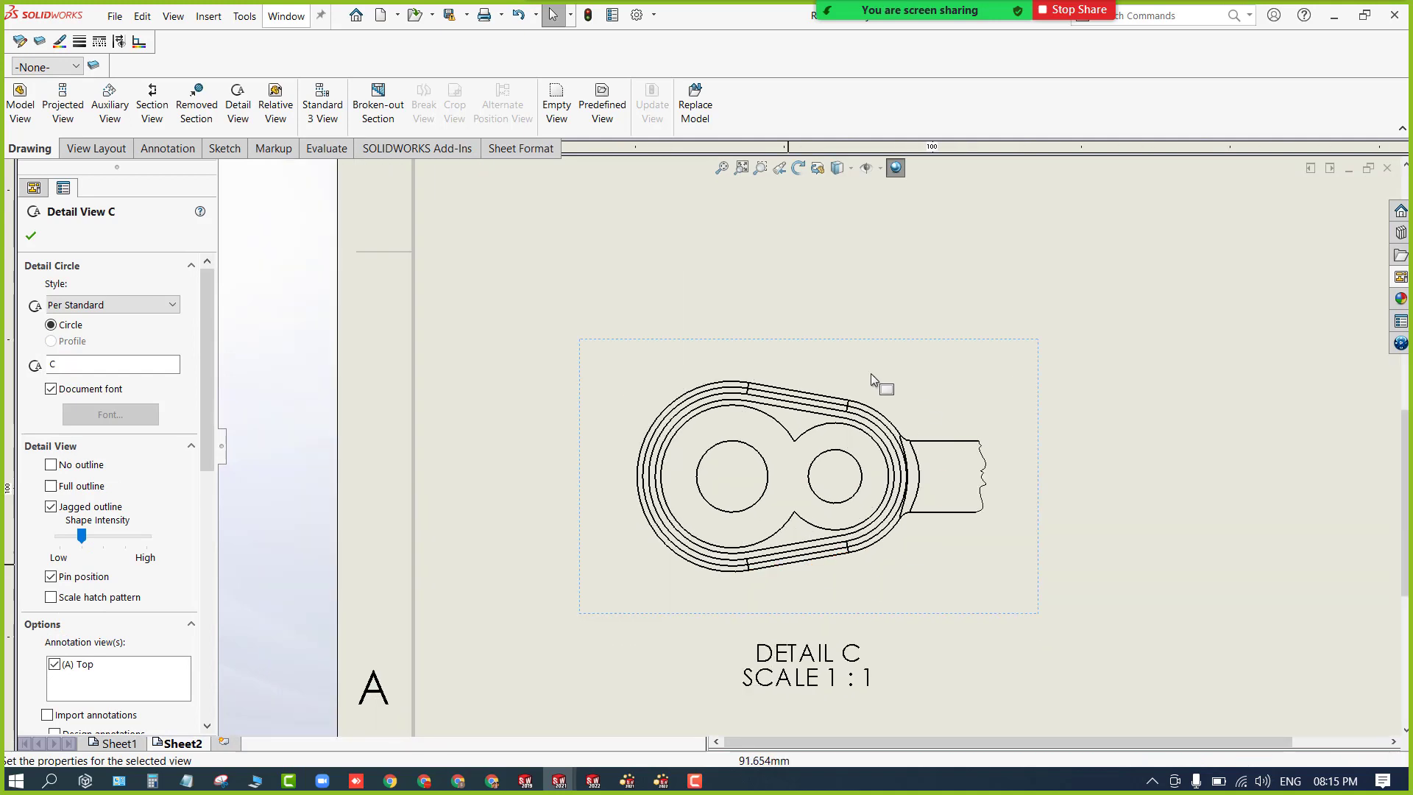
left_click(827, 360)
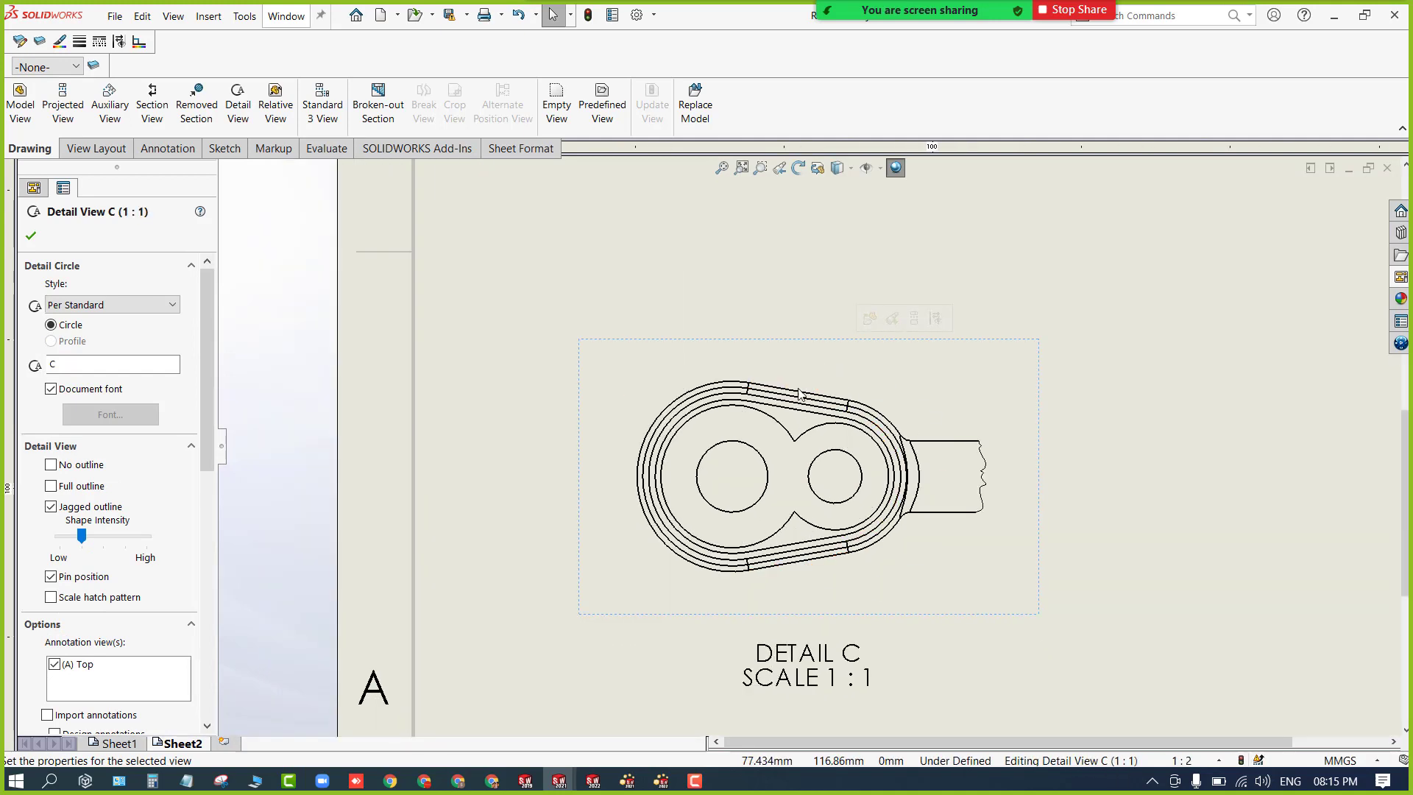
right_click(829, 364)
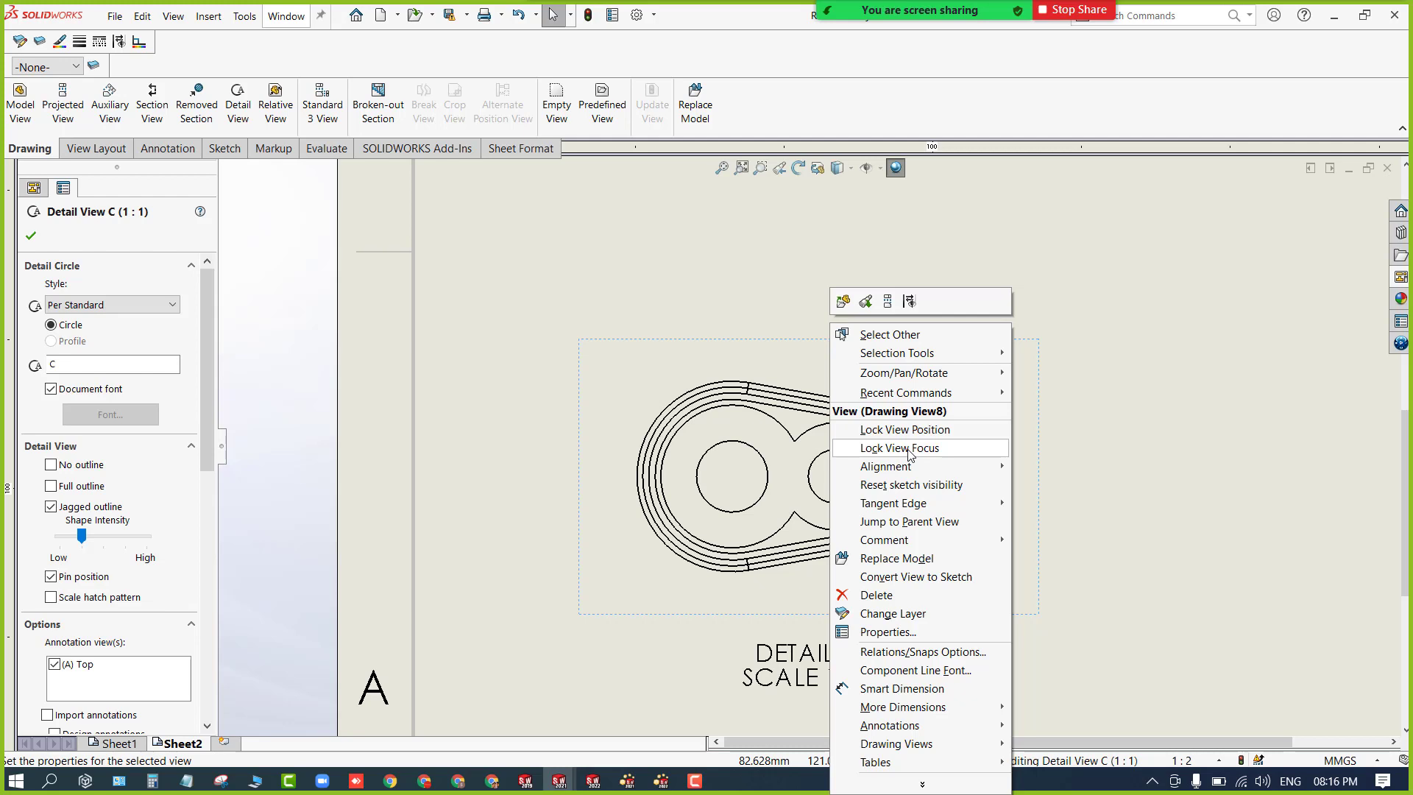
mouse_move(911, 473)
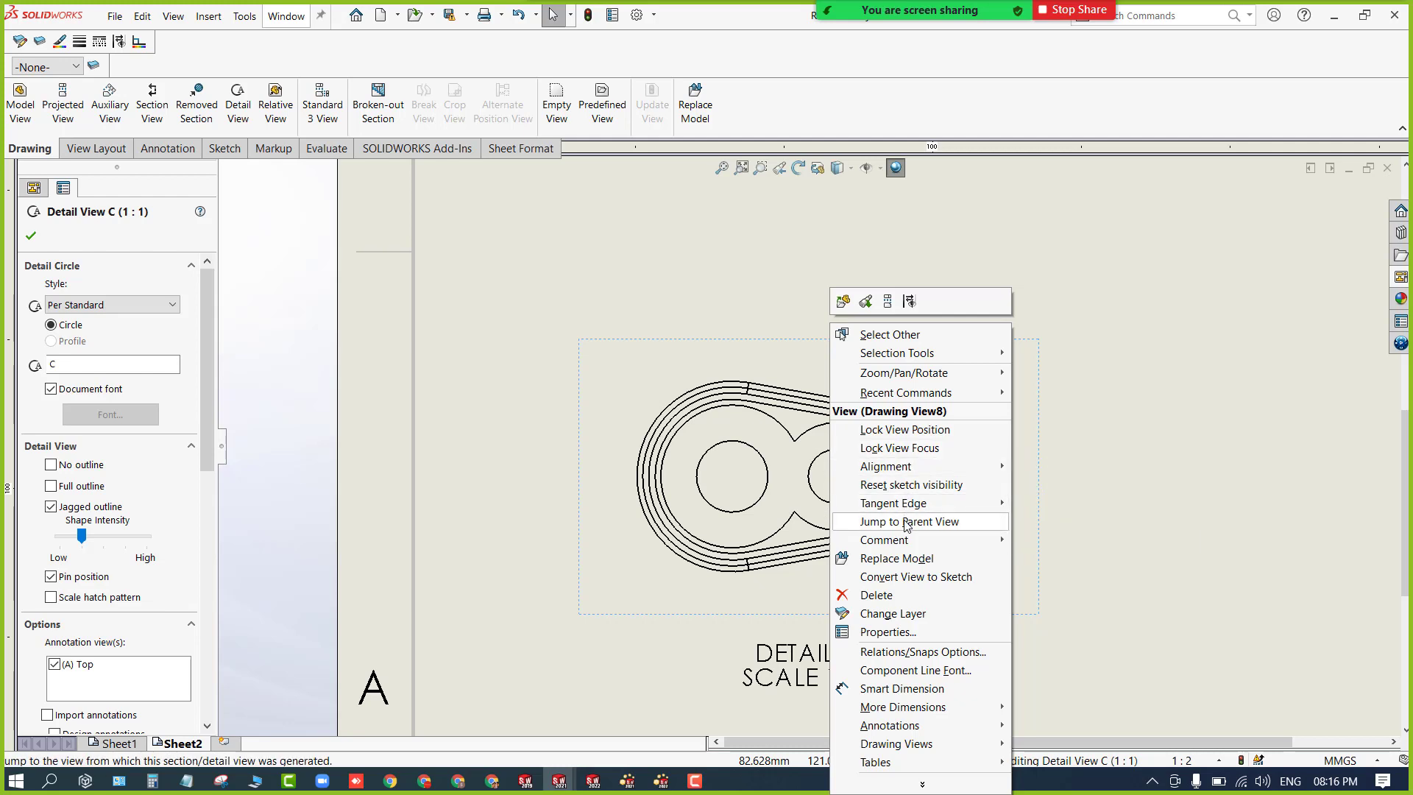
mouse_move(907, 539)
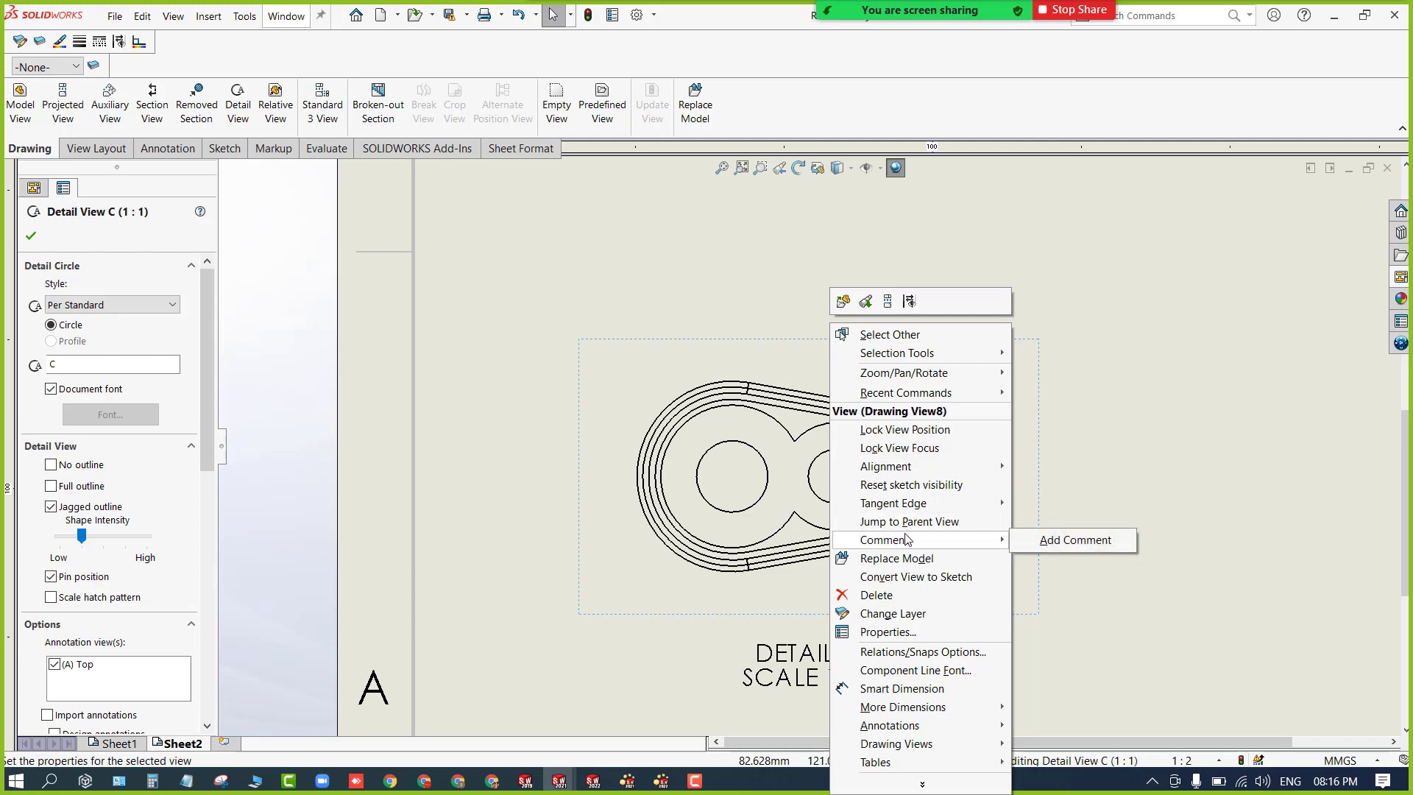
mouse_move(906, 506)
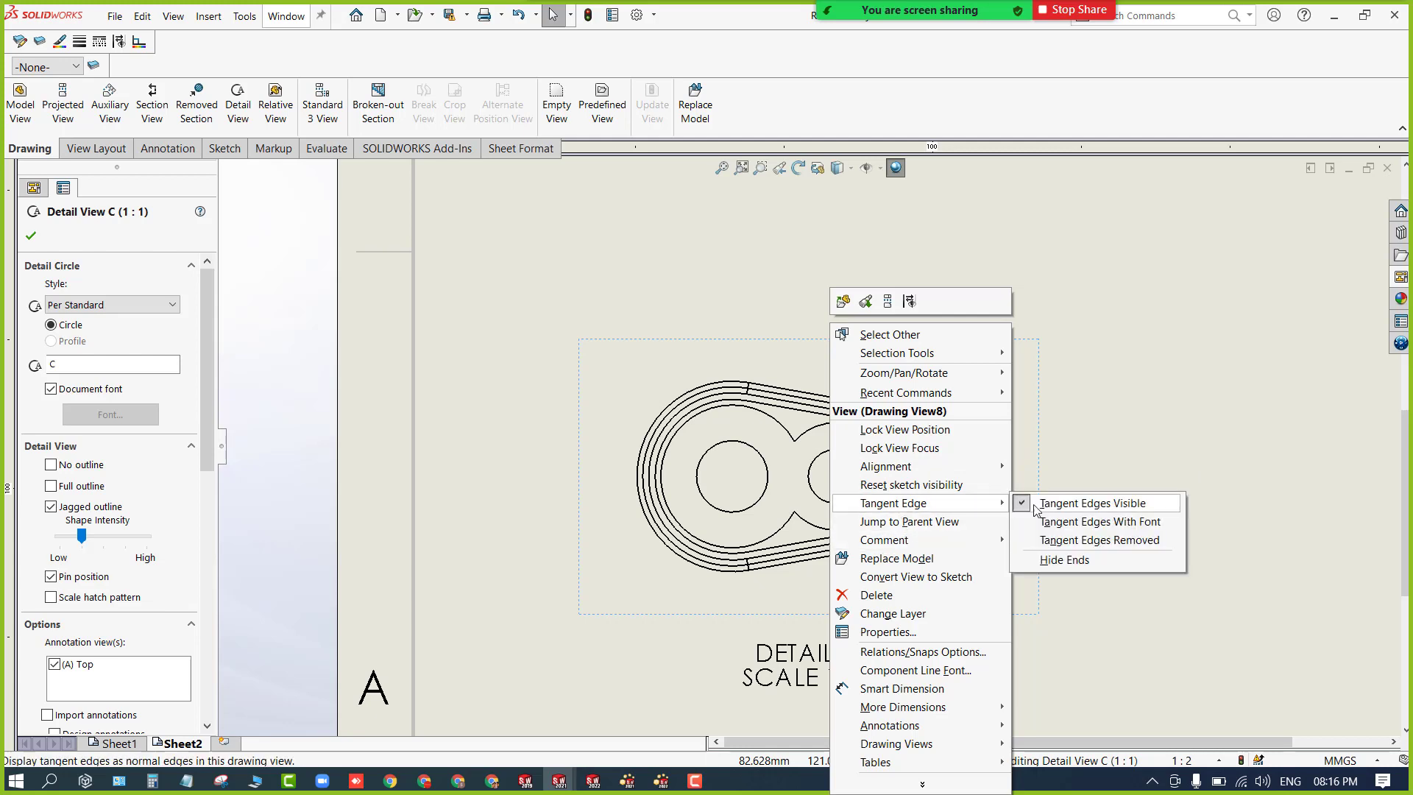
left_click(1071, 541)
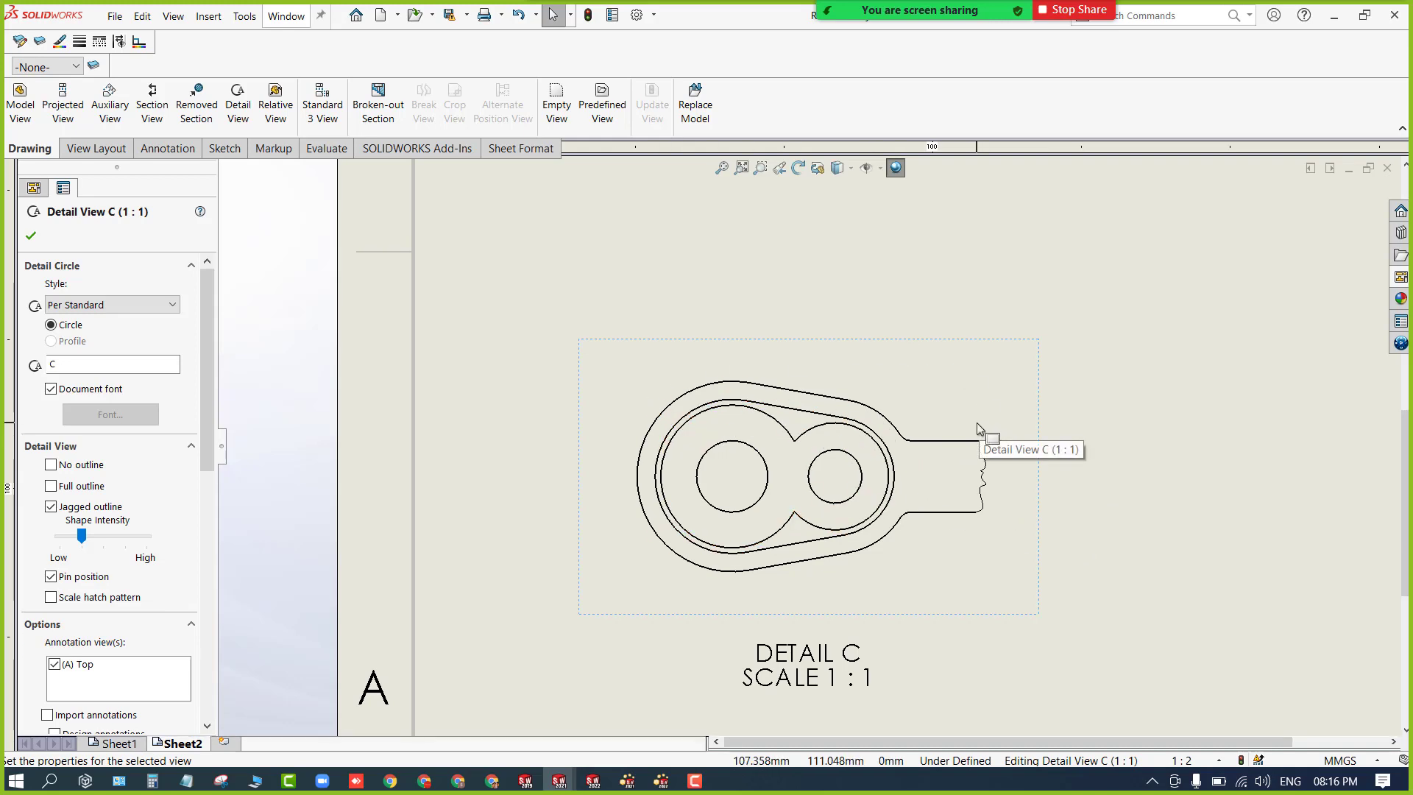
key("z")
left_click(1075, 364)
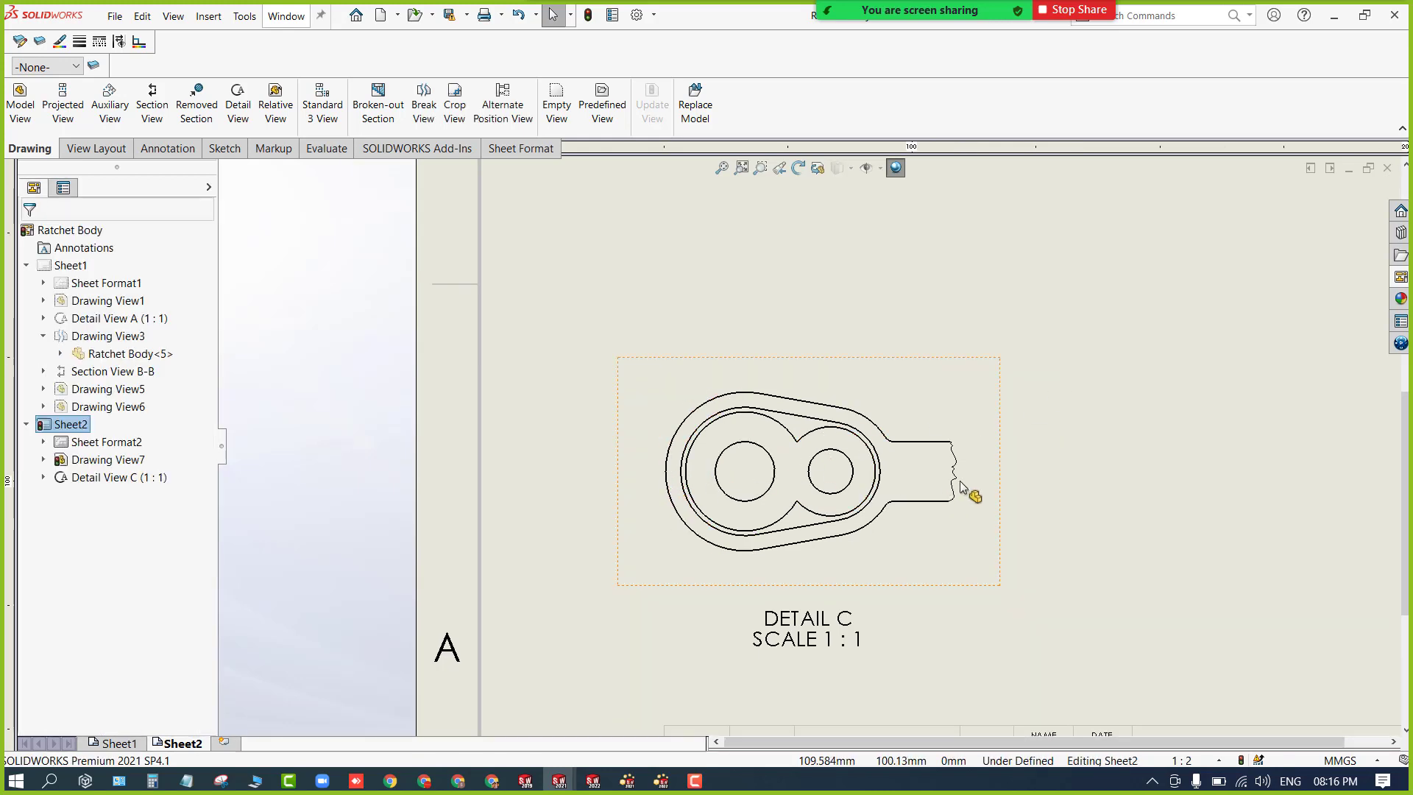
Create a full section view with a horizontal cutting line through the larger hole's centre and place it below the head's detail view.
left_click(159, 111)
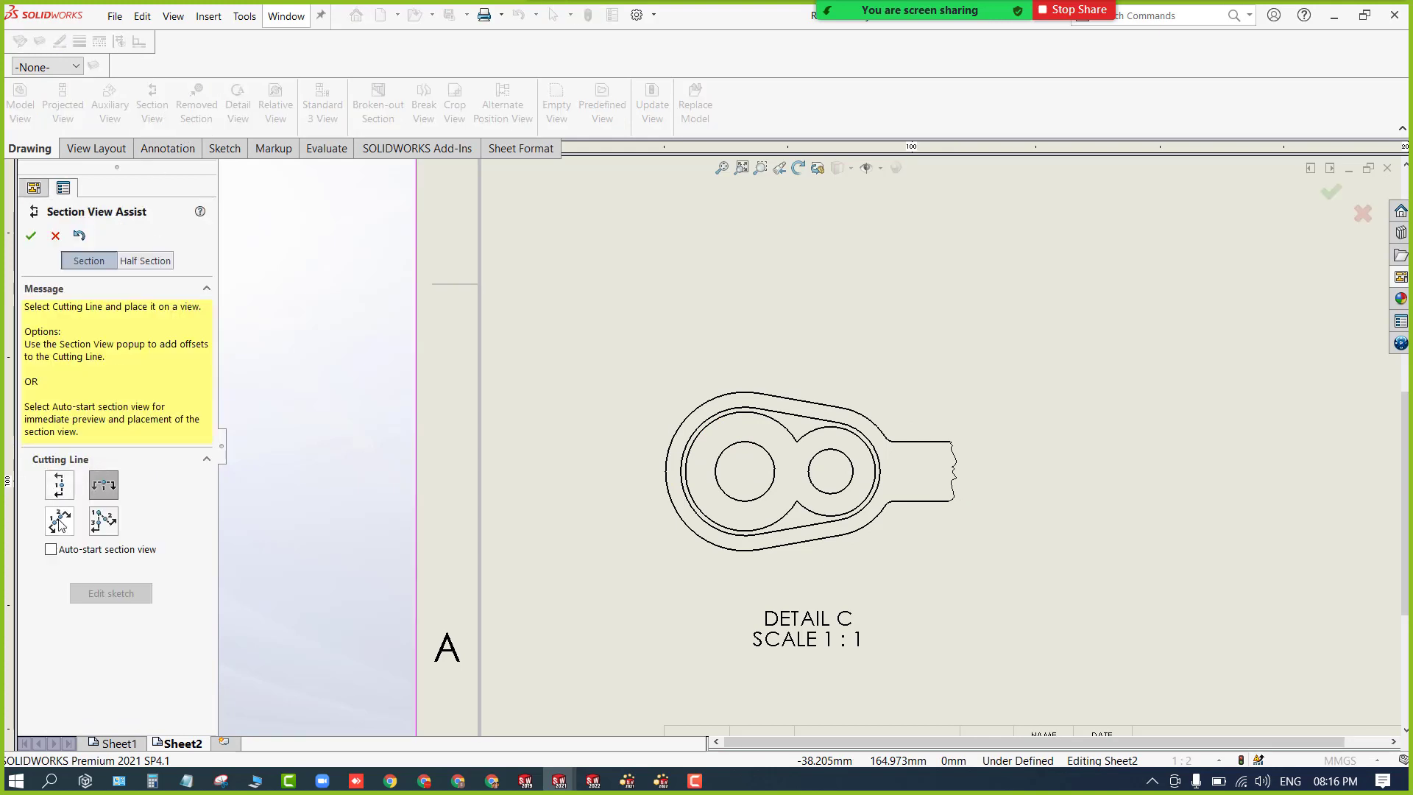
left_click(149, 265)
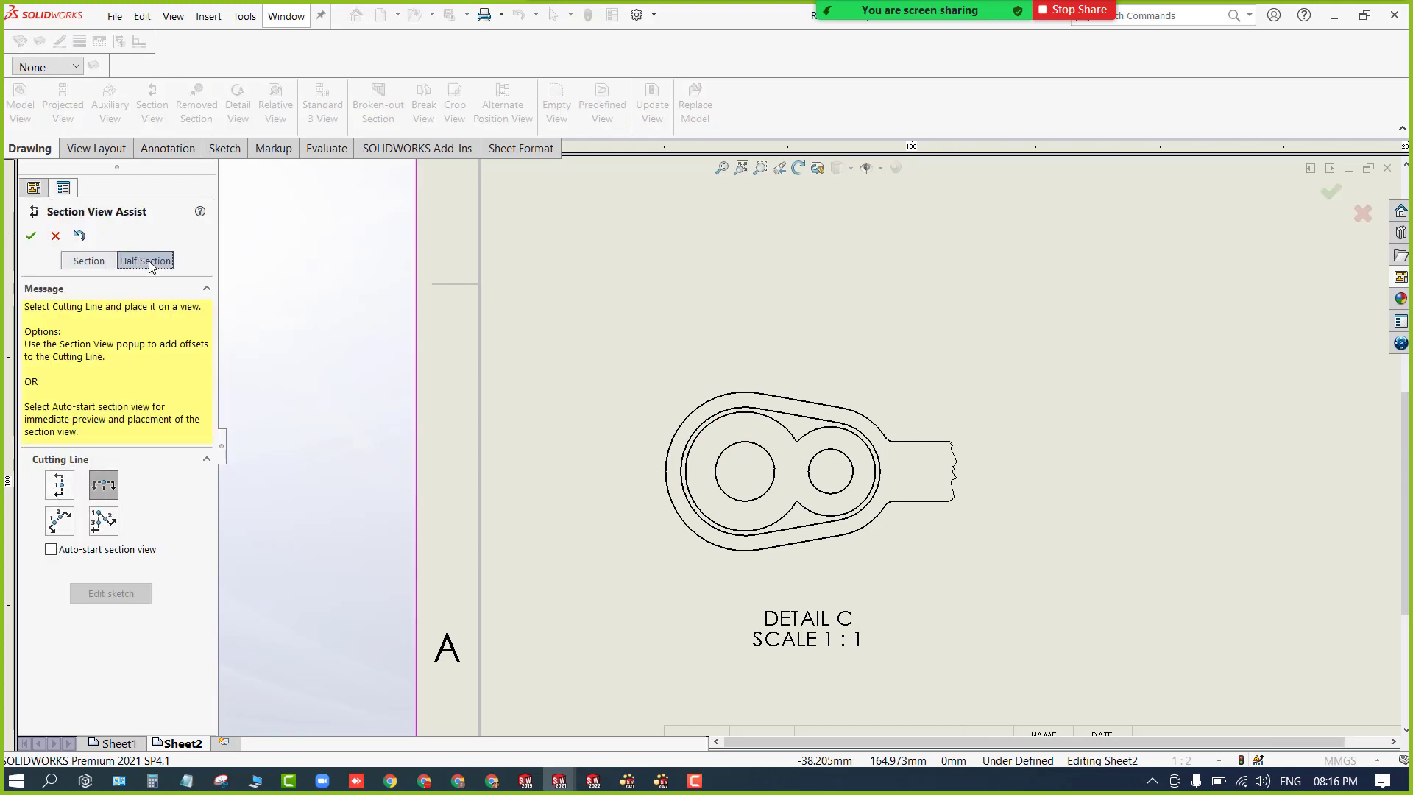
left_click(94, 262)
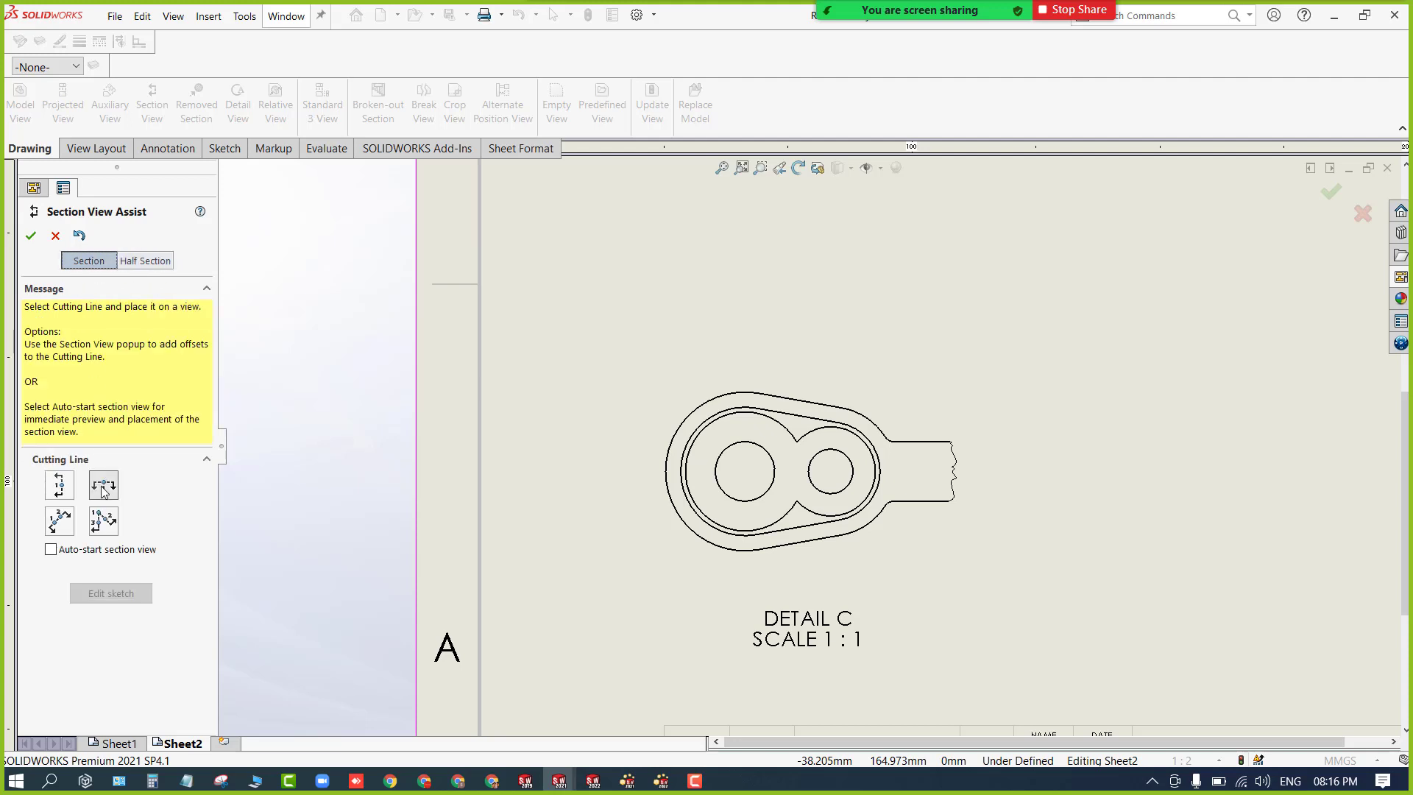
left_click(745, 471)
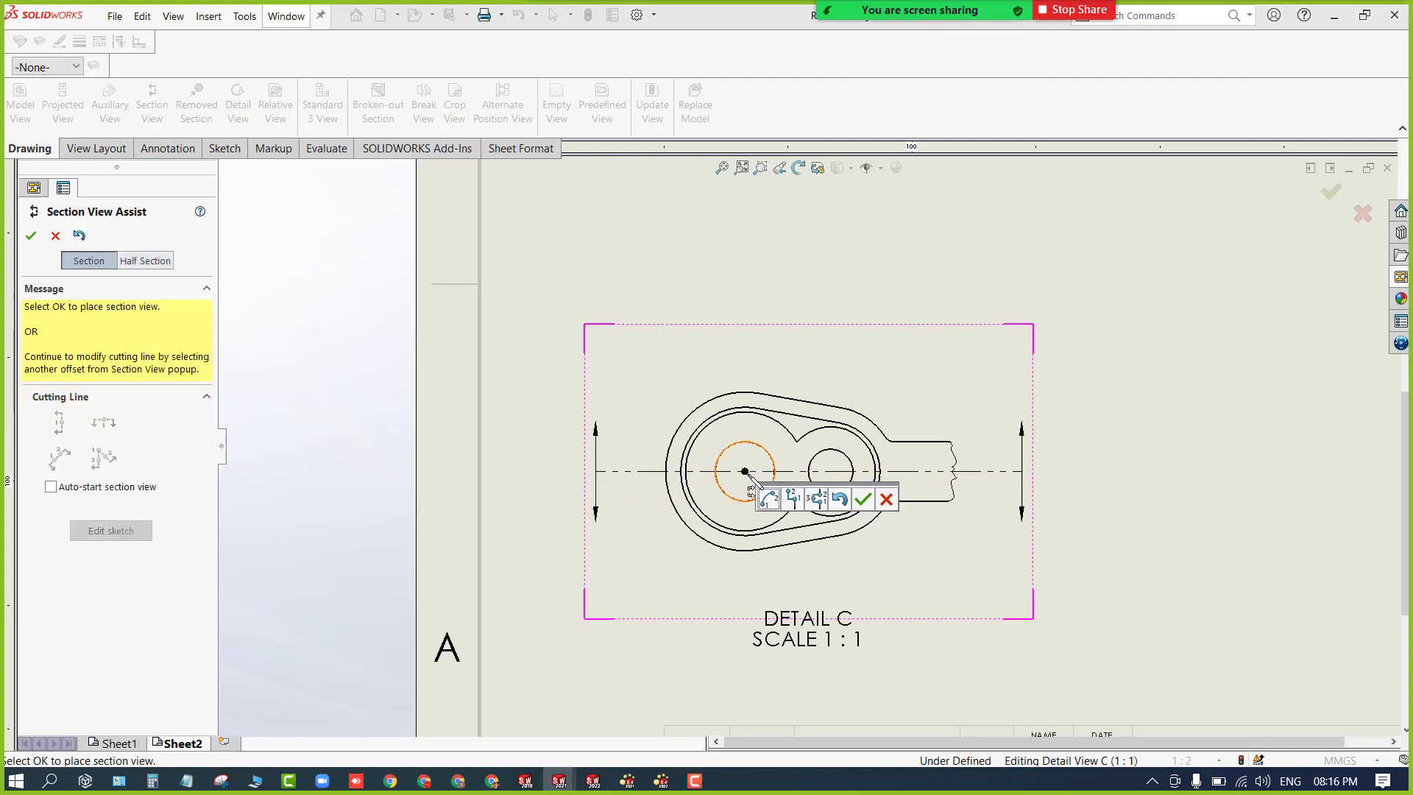
left_click(863, 499)
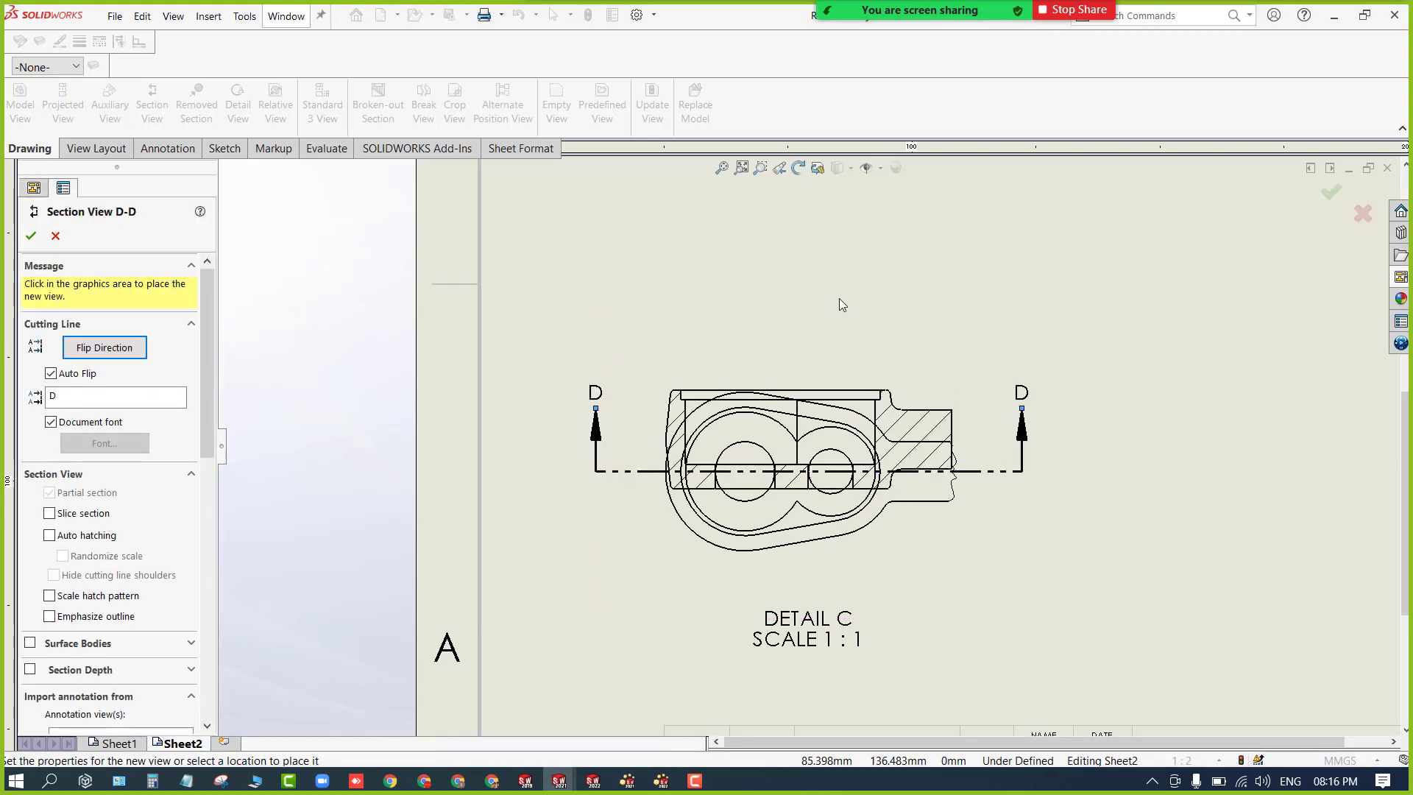
scroll(817, 610, "up", 1)
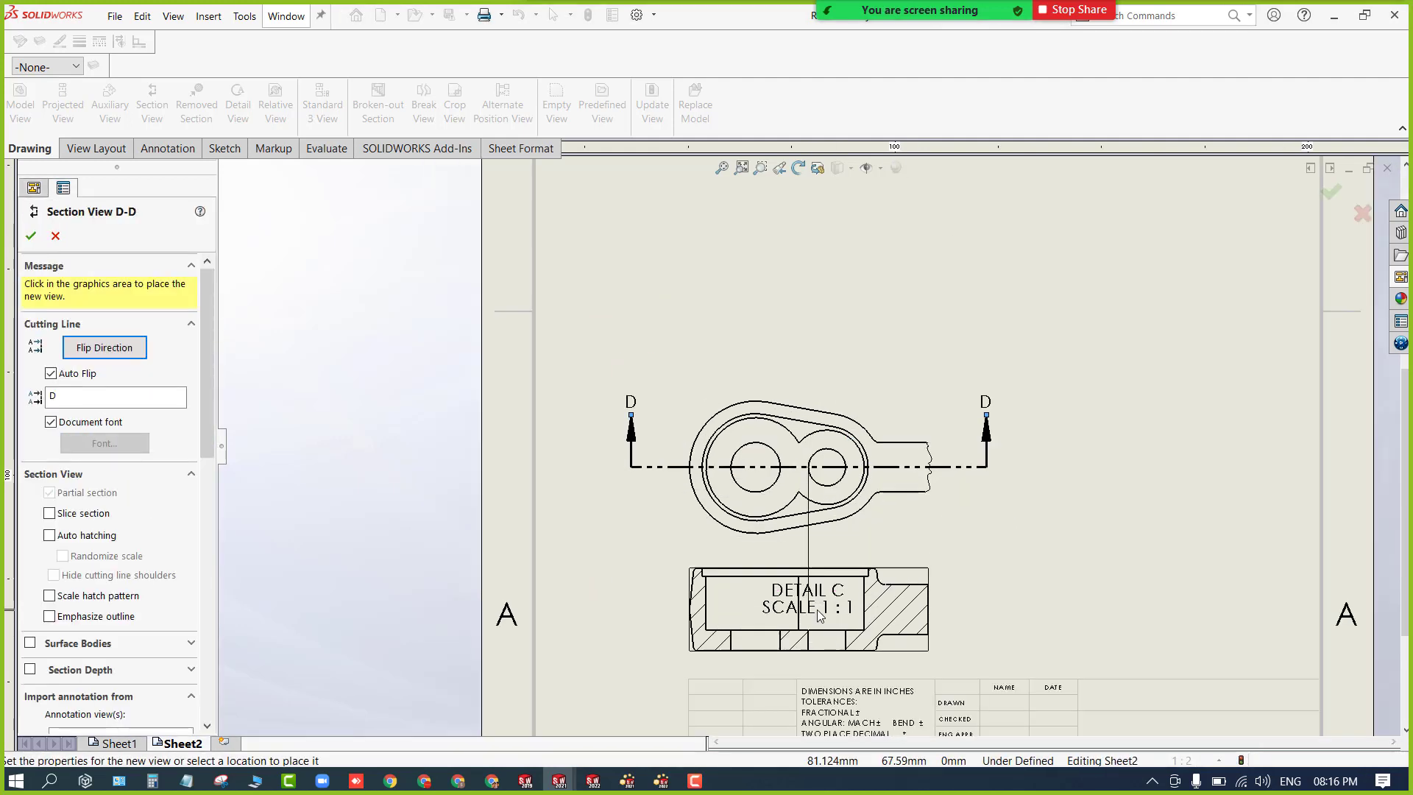
scroll(819, 614, "up", 1)
left_click(813, 603)
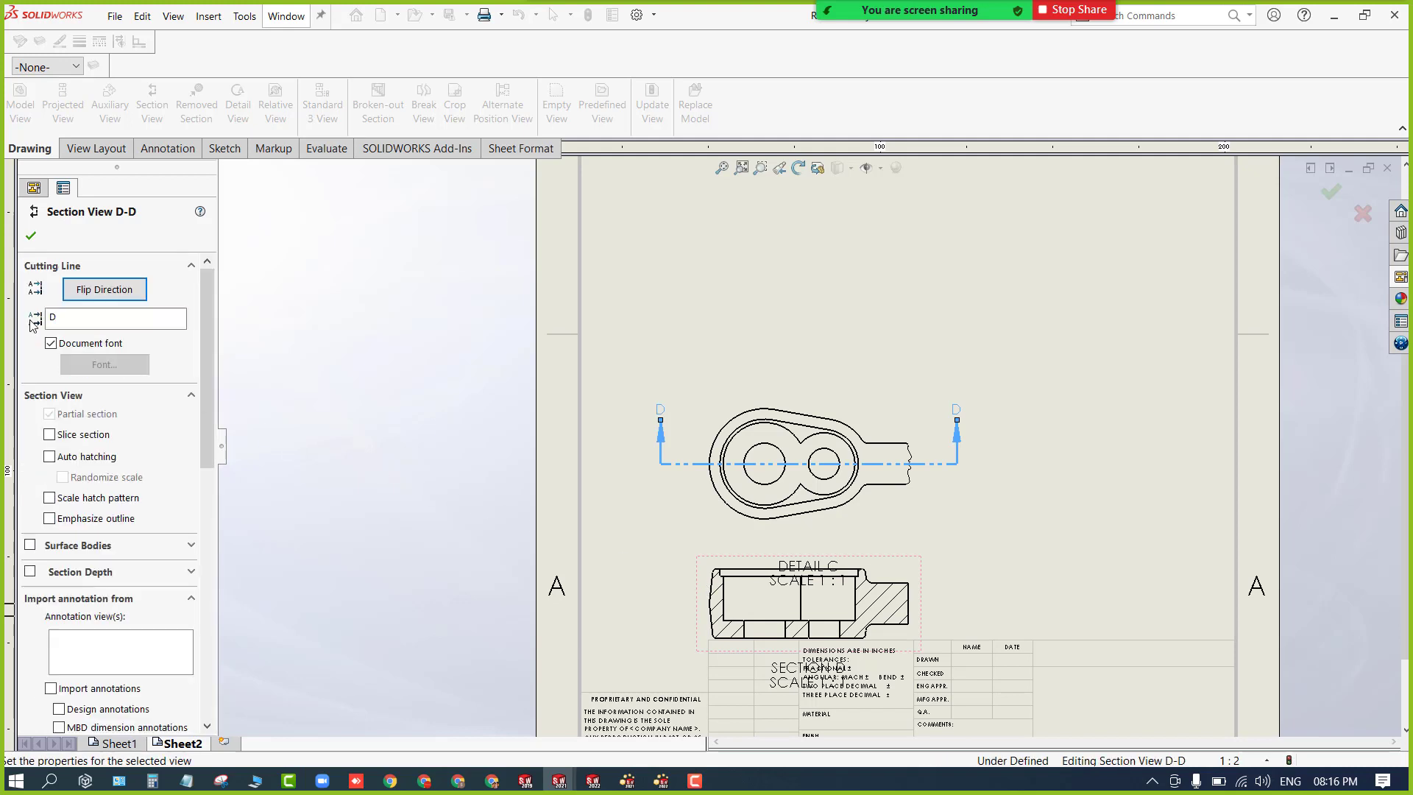
left_click(31, 236)
Move the section view above the ratchet head detail, between it and the full ratchet view.
left_click_drag(883, 557, 891, 197)
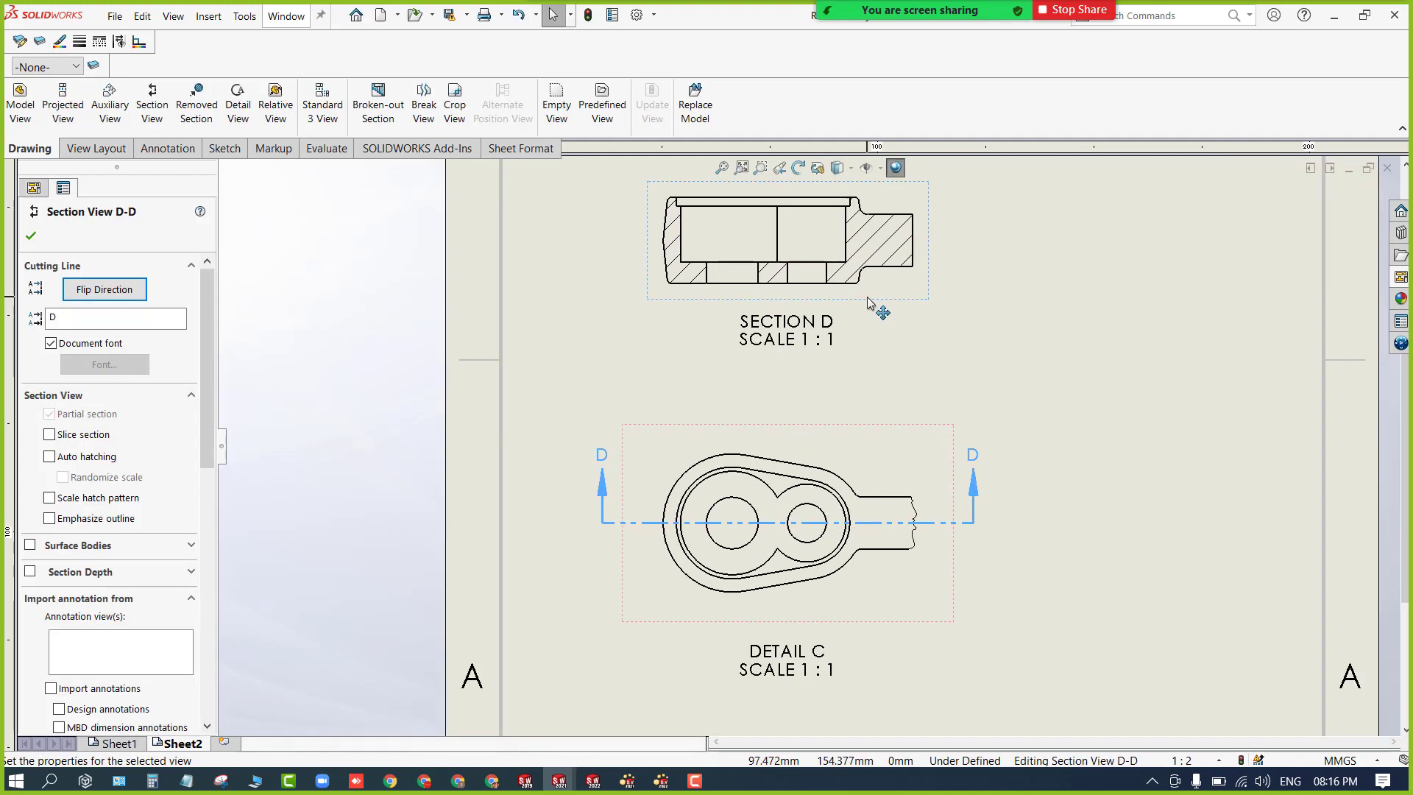
scroll(867, 298, "up", 3)
left_click_drag(849, 293, 850, 276)
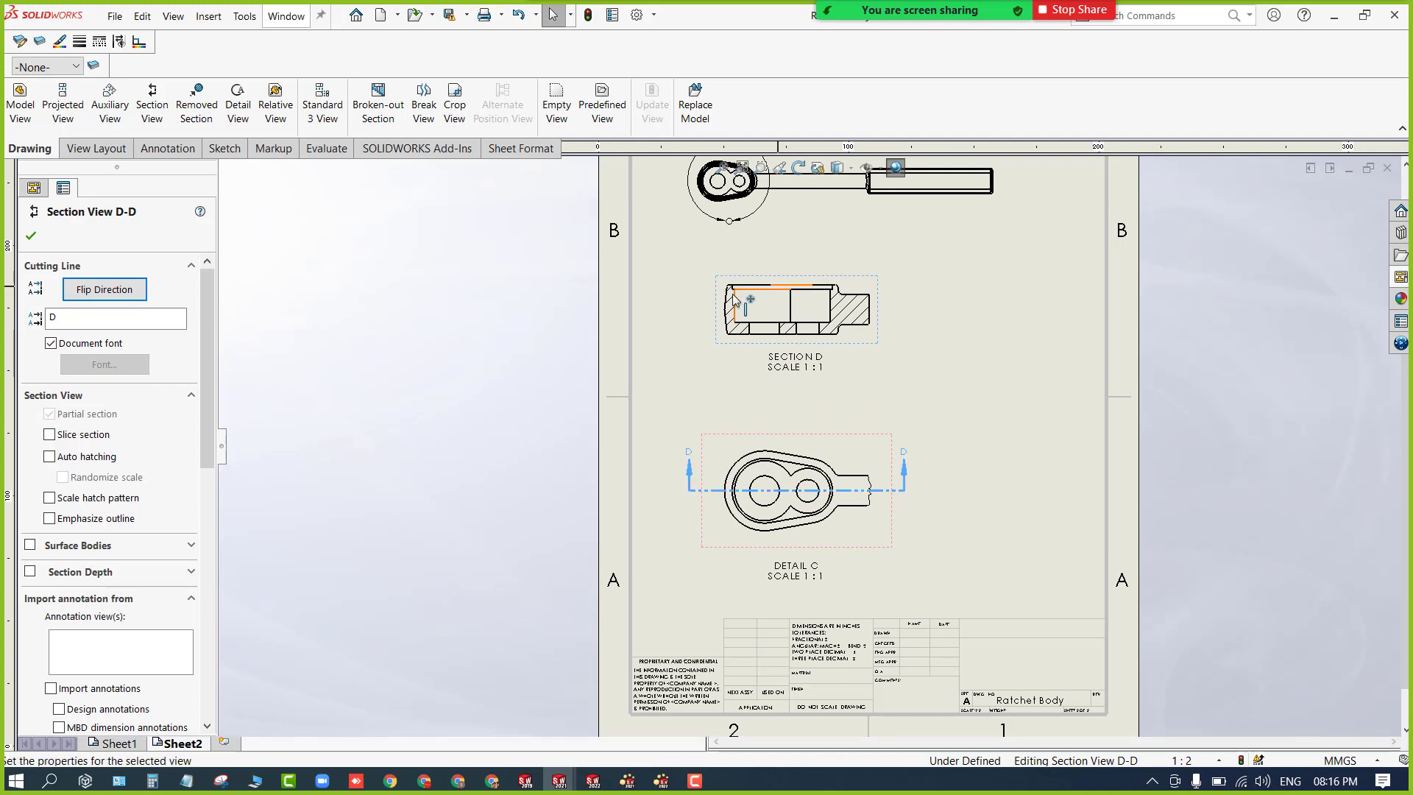
scroll(733, 298, "down", 2)
left_click(681, 450)
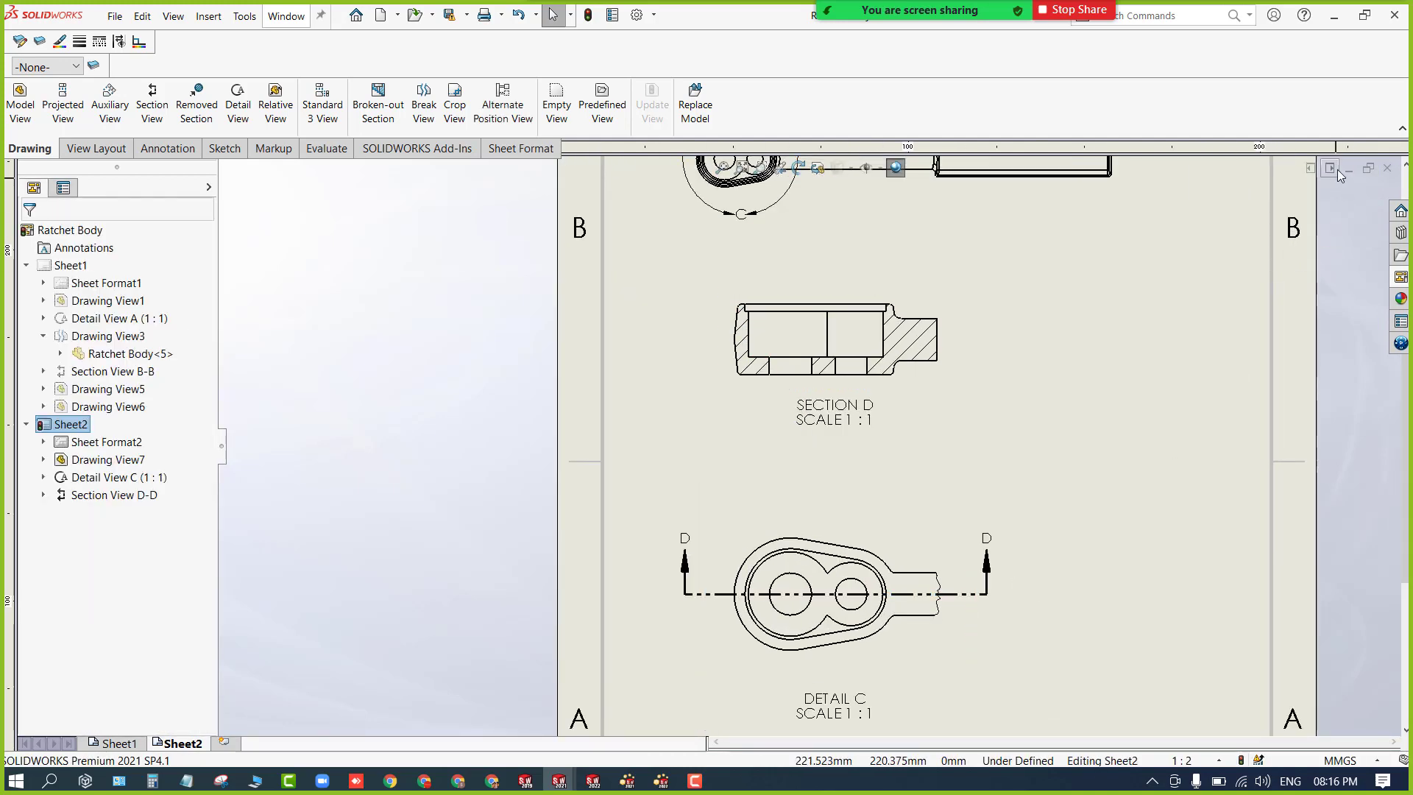
Check the datums on the reference MACHINED sheet and attach datum feature A to the pocket floor in the section view, placed below and outside the head.
left_click(1310, 169)
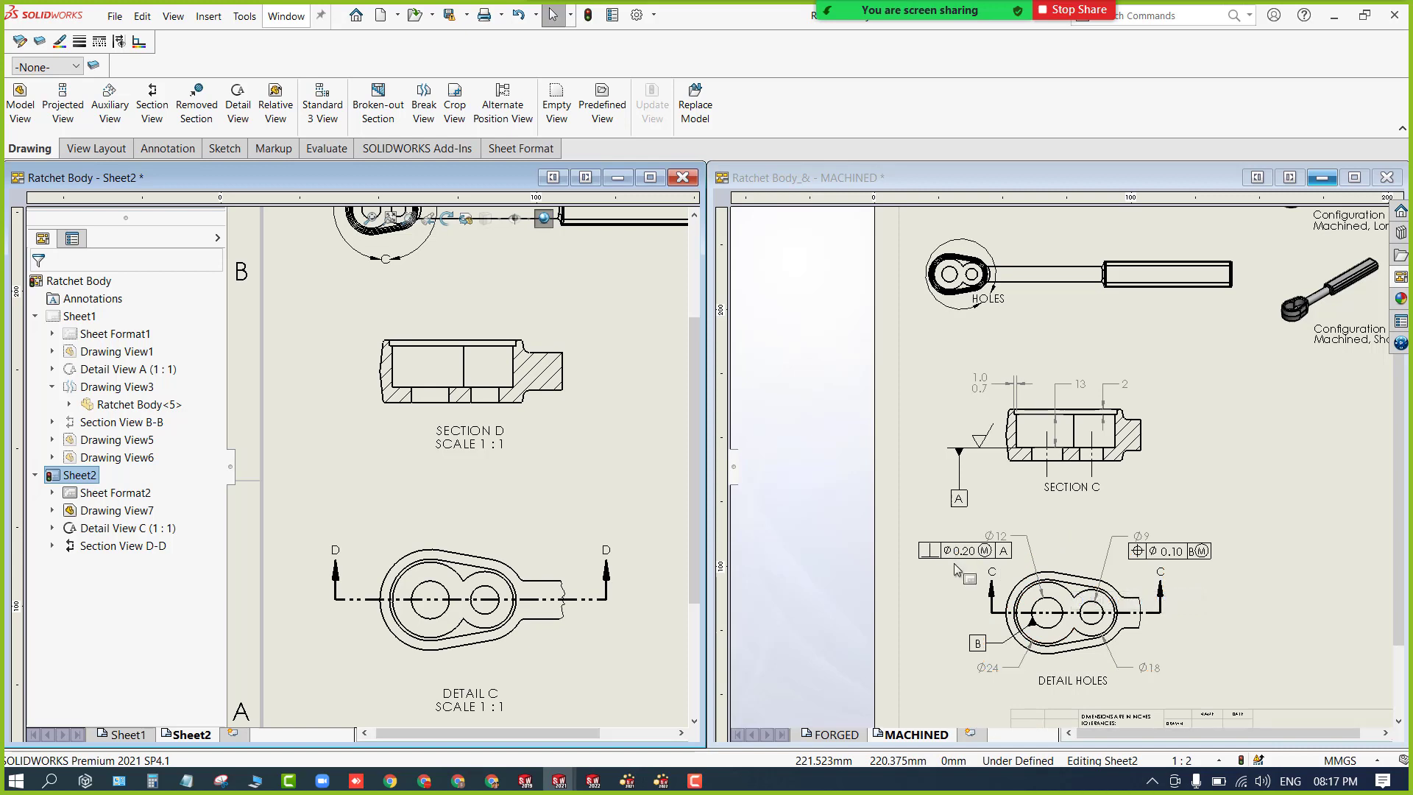
scroll(952, 557, "down", 1)
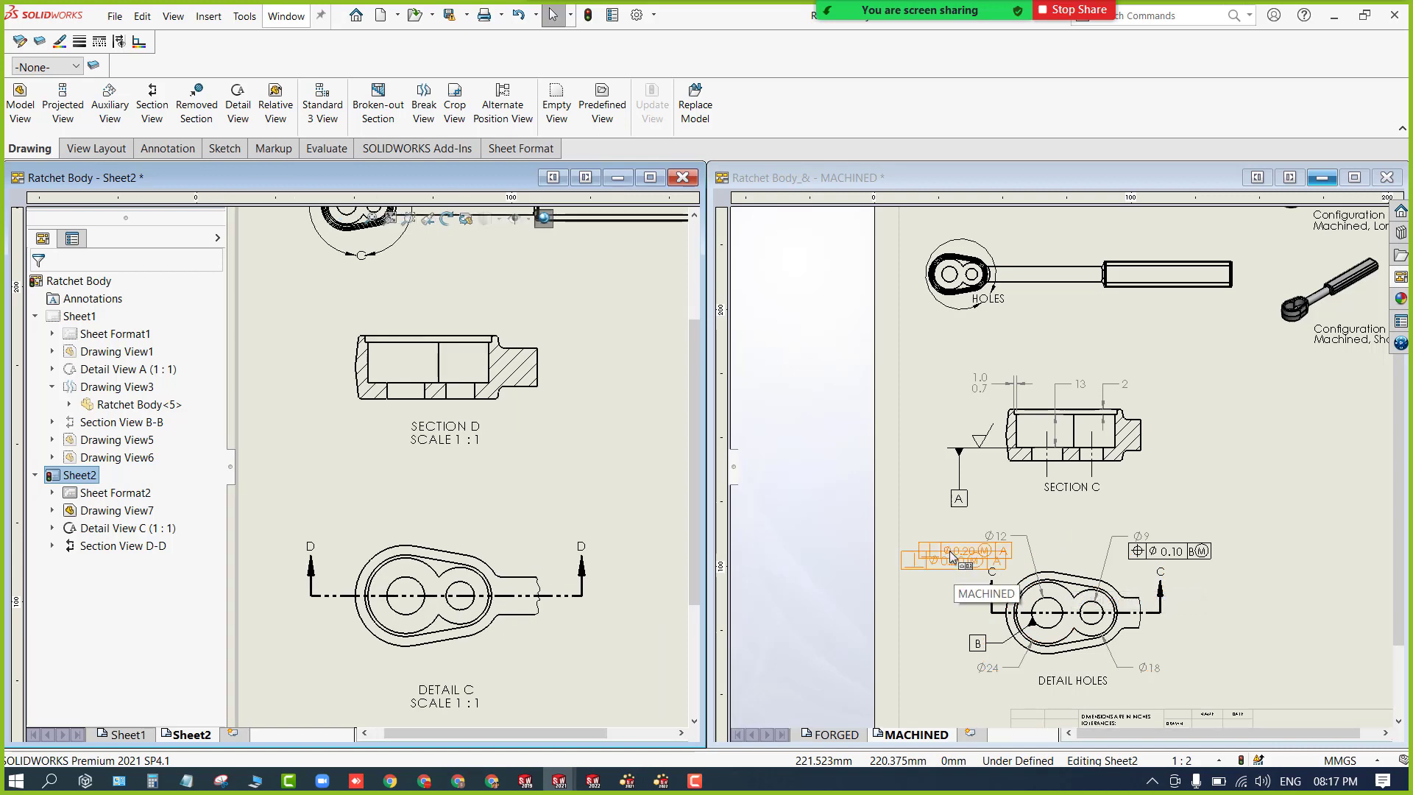
left_click(1167, 569)
left_click(1269, 452)
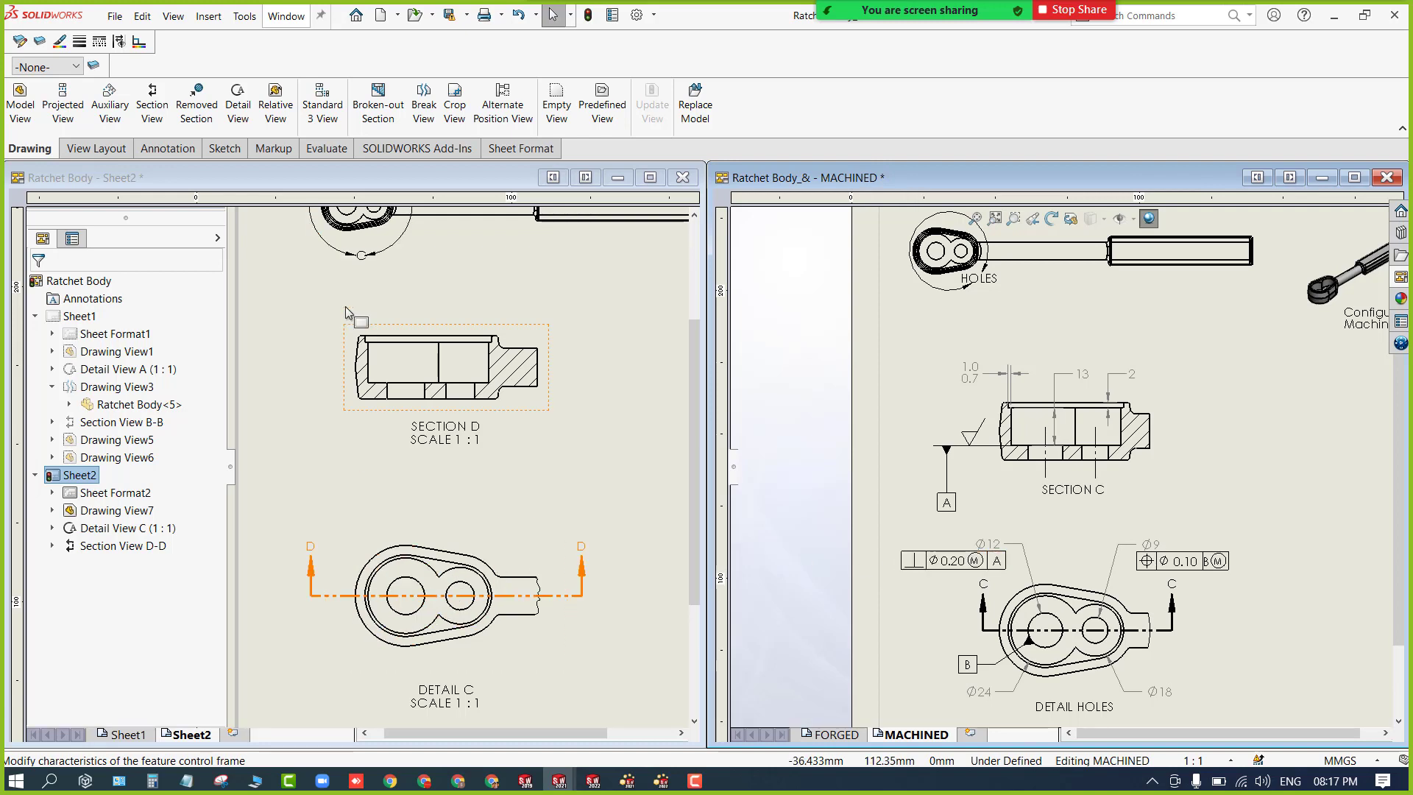
left_click(168, 148)
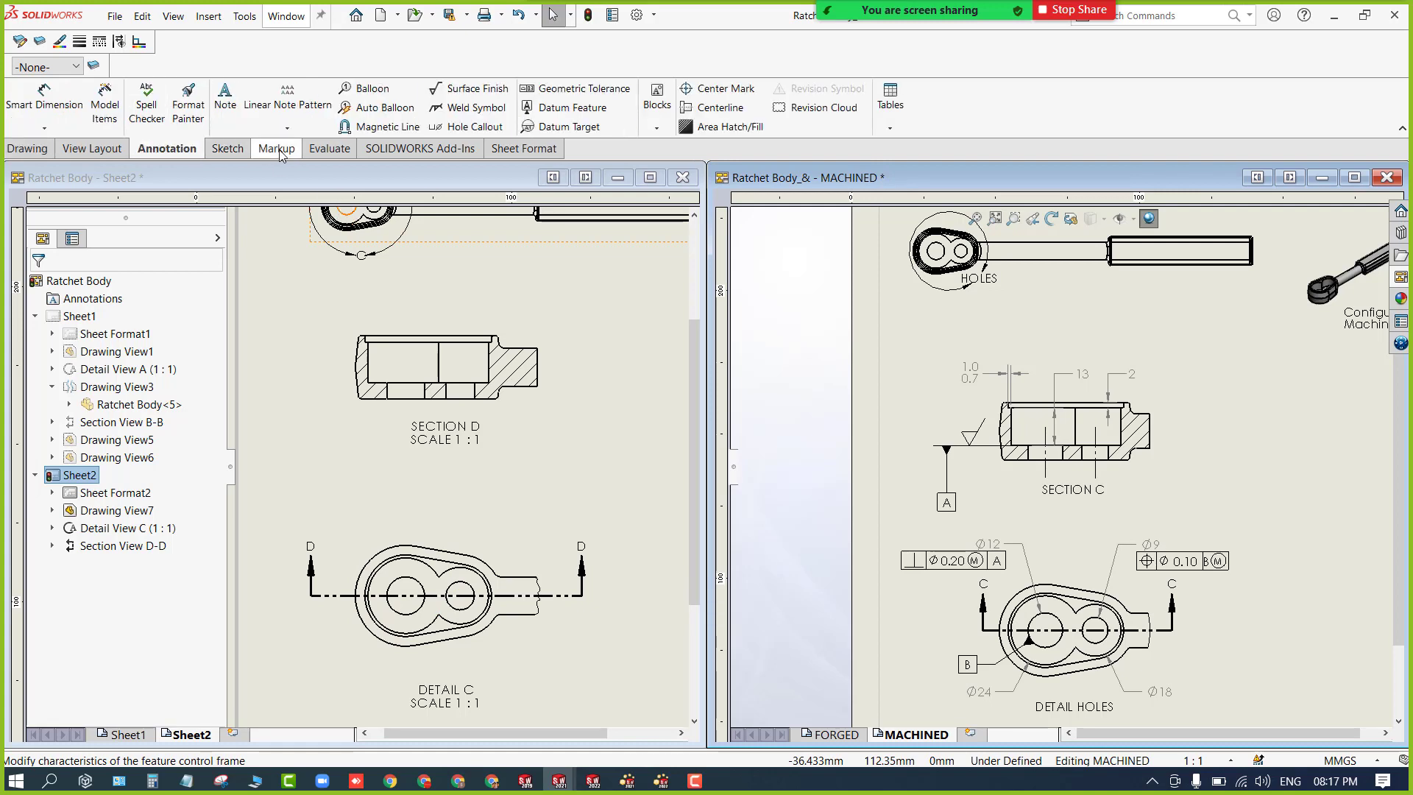
left_click(561, 110)
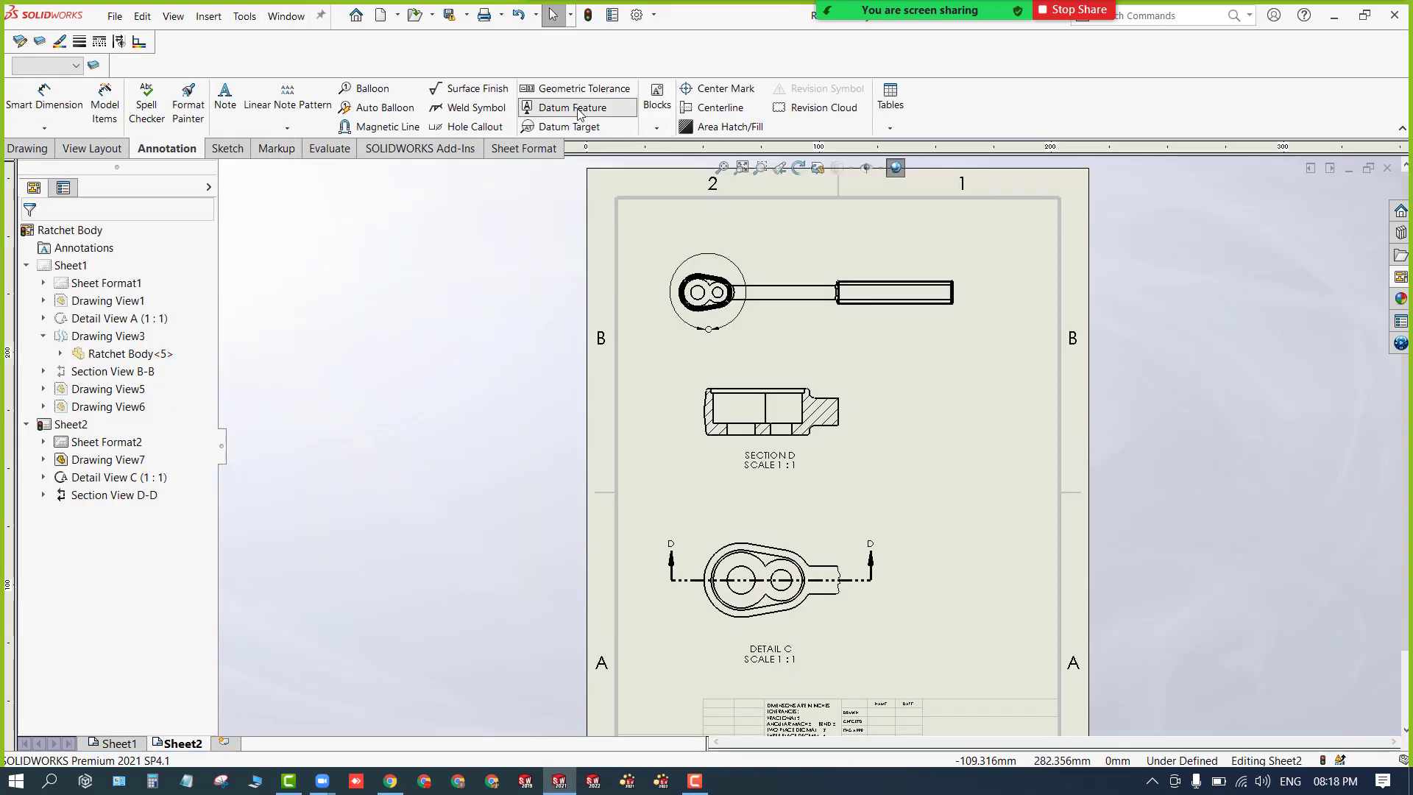
left_click(581, 109)
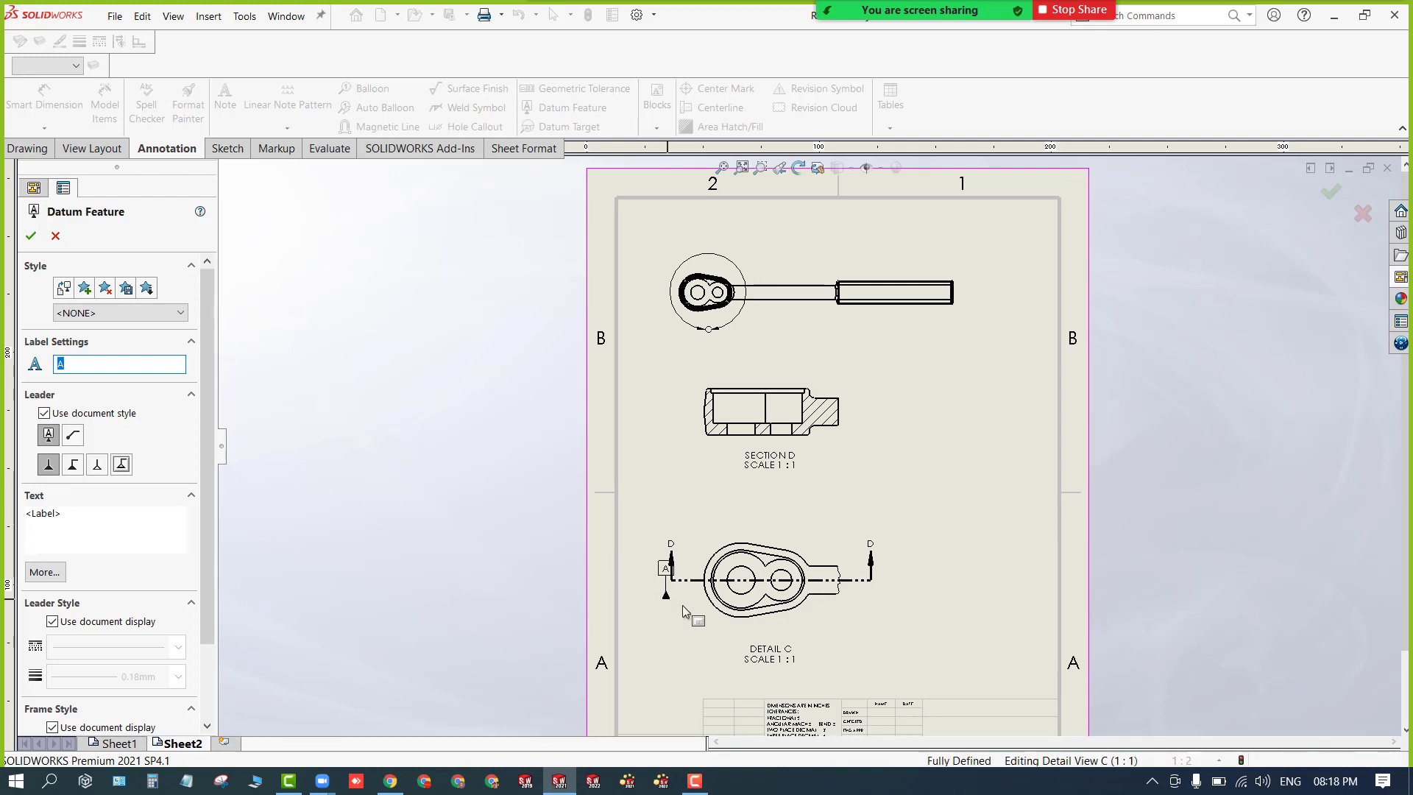
scroll(744, 588, "down", 2)
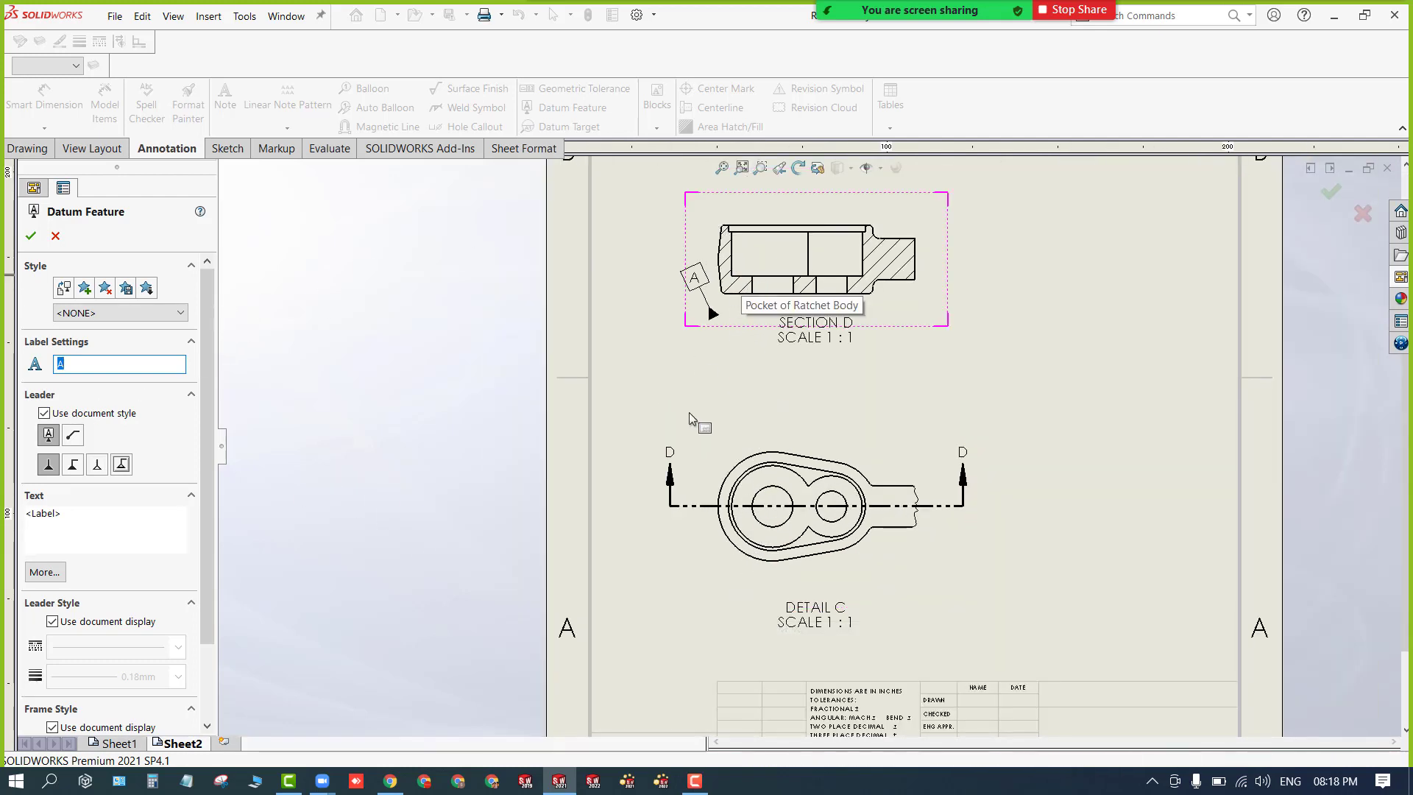
scroll(707, 427, "down", 3)
scroll(716, 430, "up", 3)
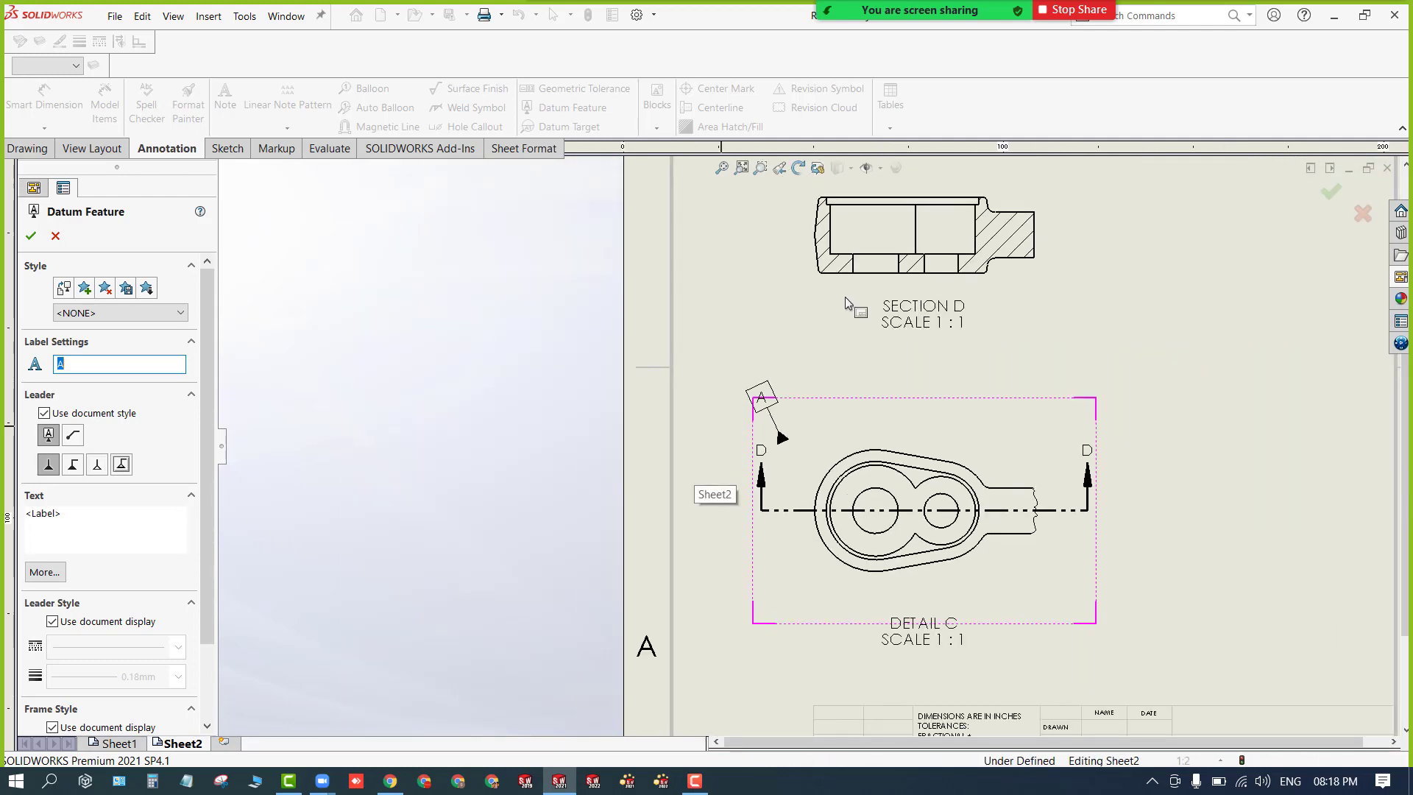
left_click(862, 254)
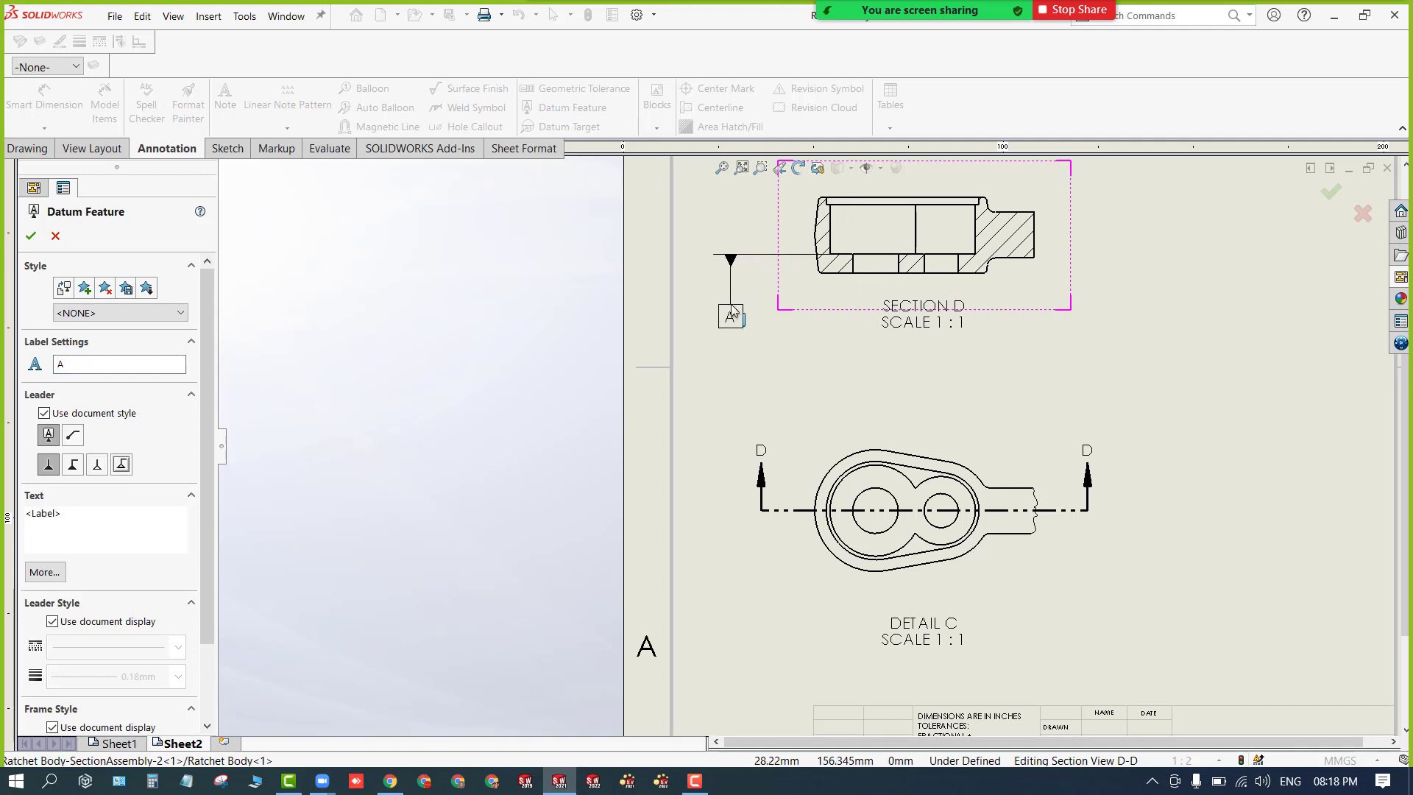
left_click(732, 312)
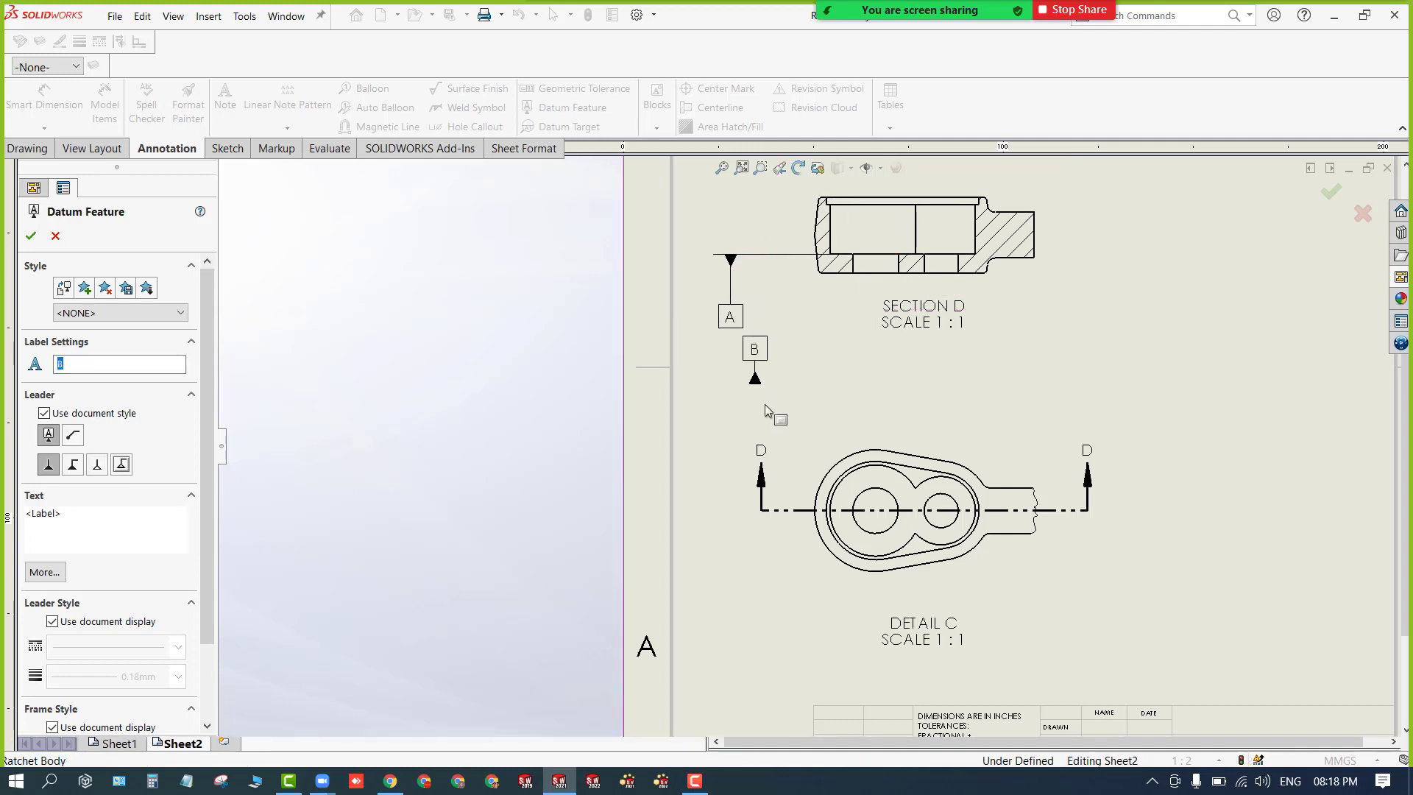
Attach datum feature B to the larger hole in the ratchet head detail view, with its label outside the outline's lower side.
left_click(859, 505)
left_click(787, 585)
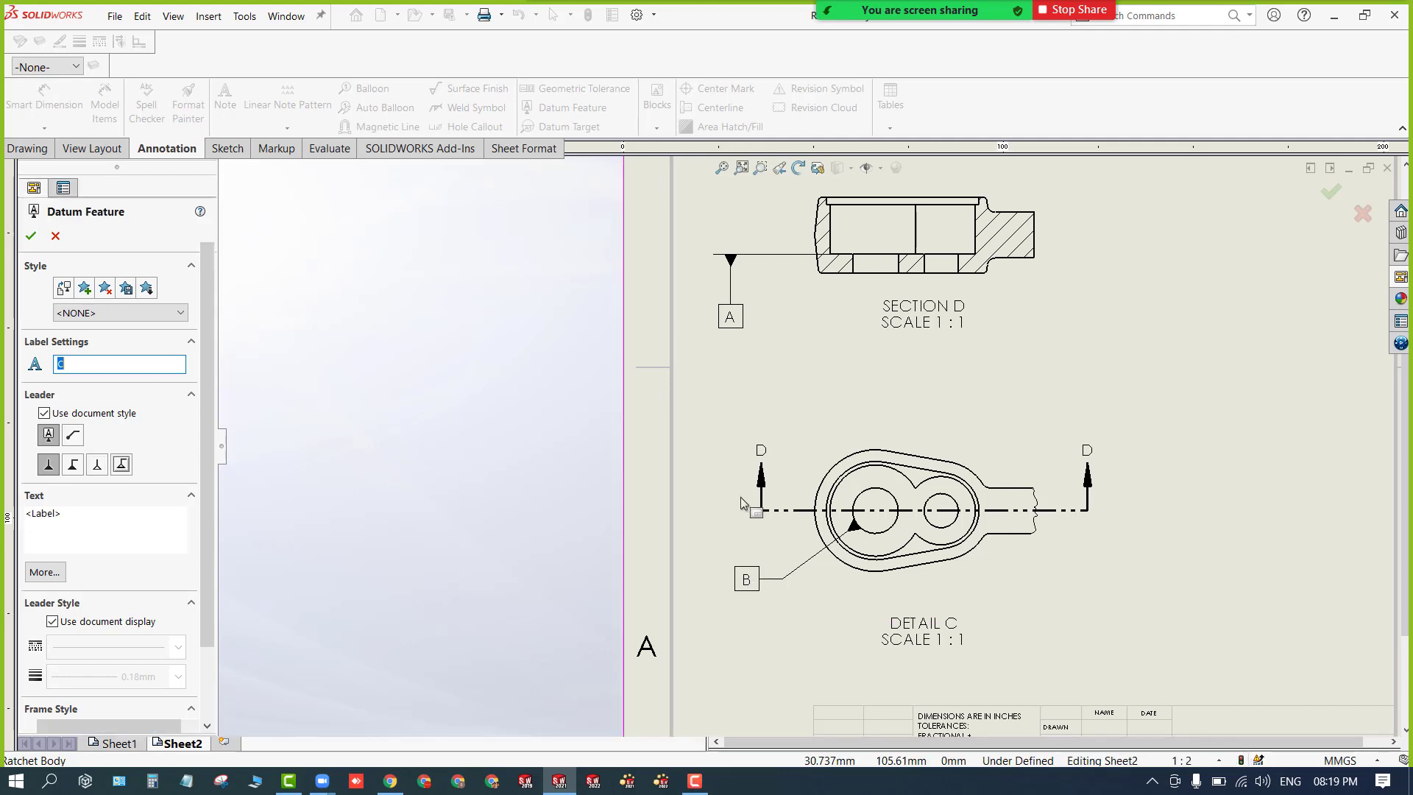
key("Escape")
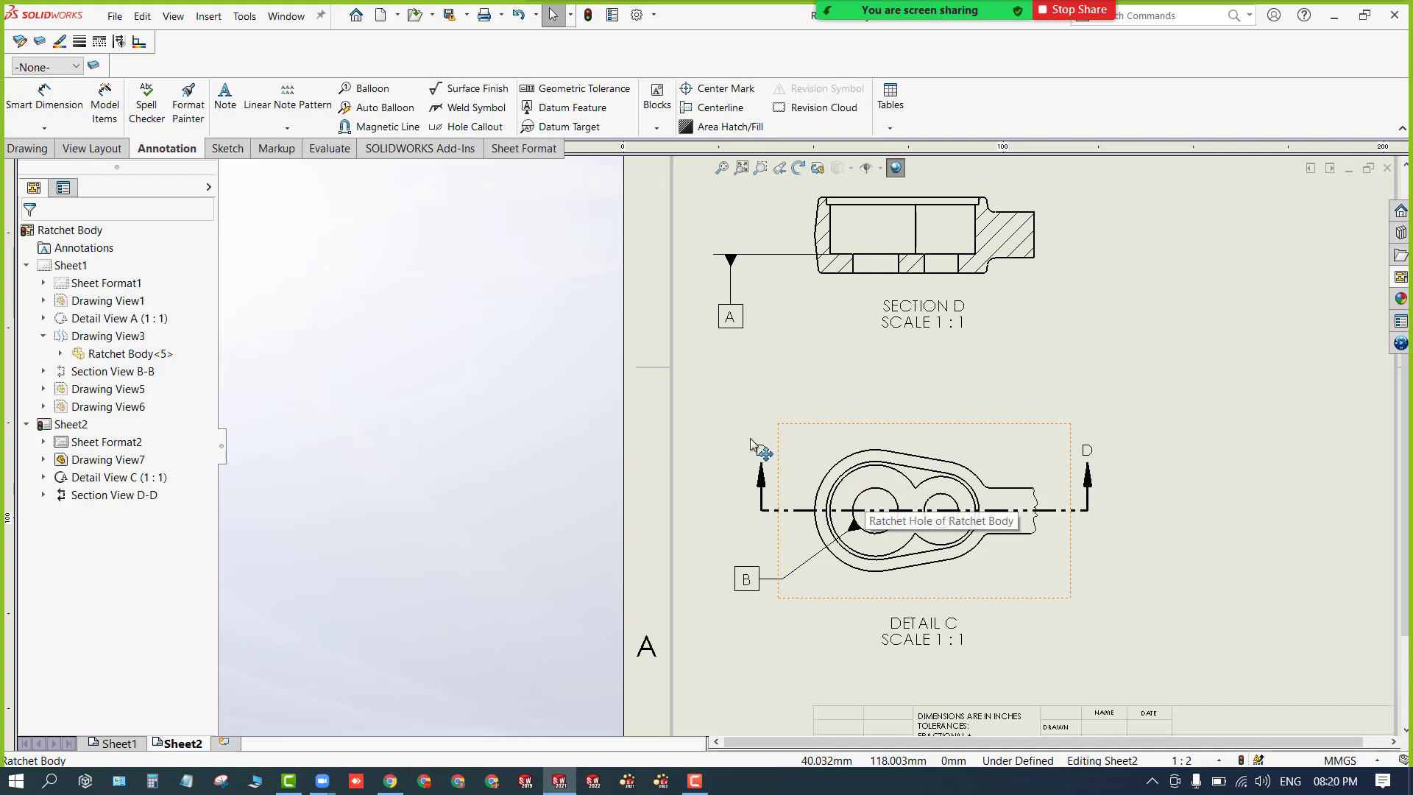
Add a geometric tolerance with a leader to the larger hole in the detail view, using the Position symbol and tolerance 10.
left_click(564, 94)
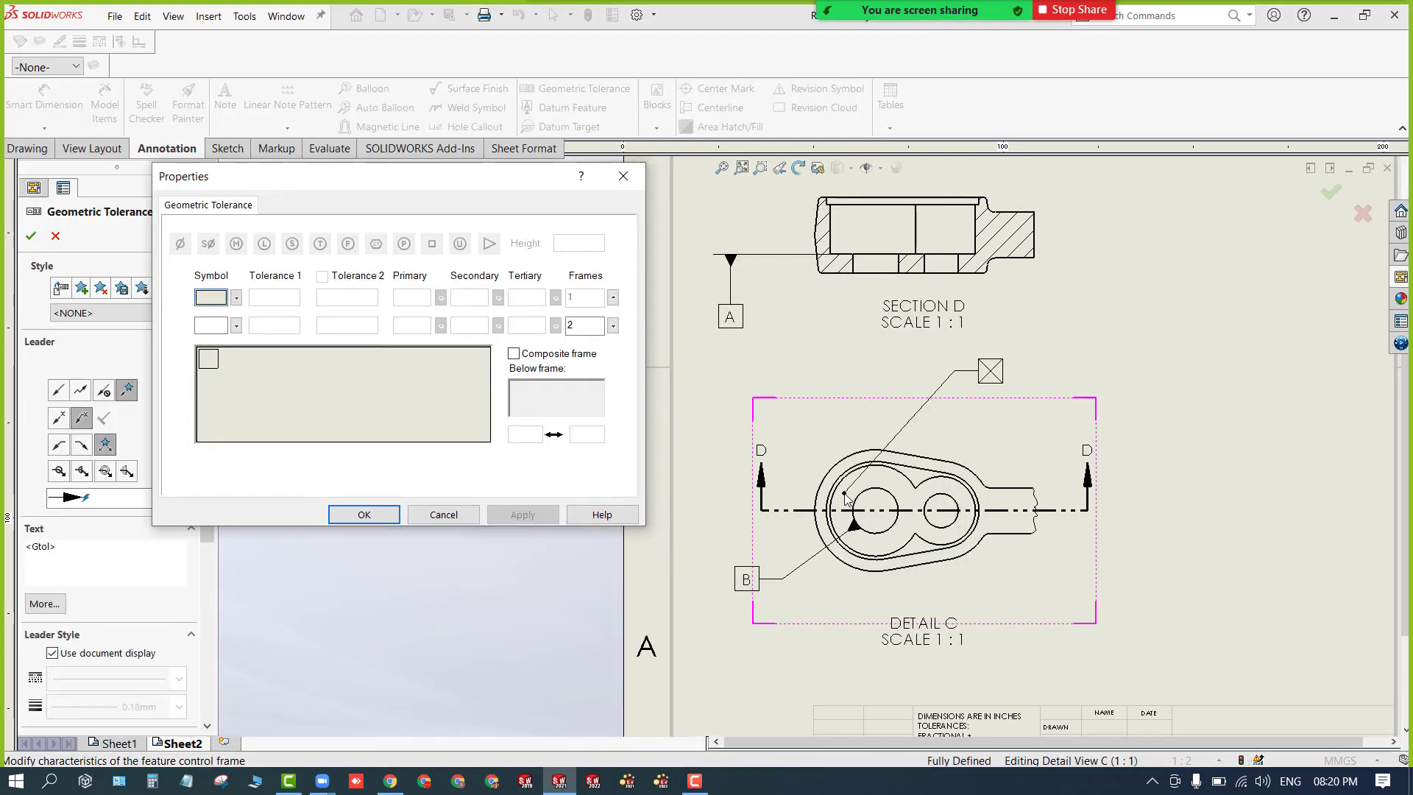
left_click(883, 483)
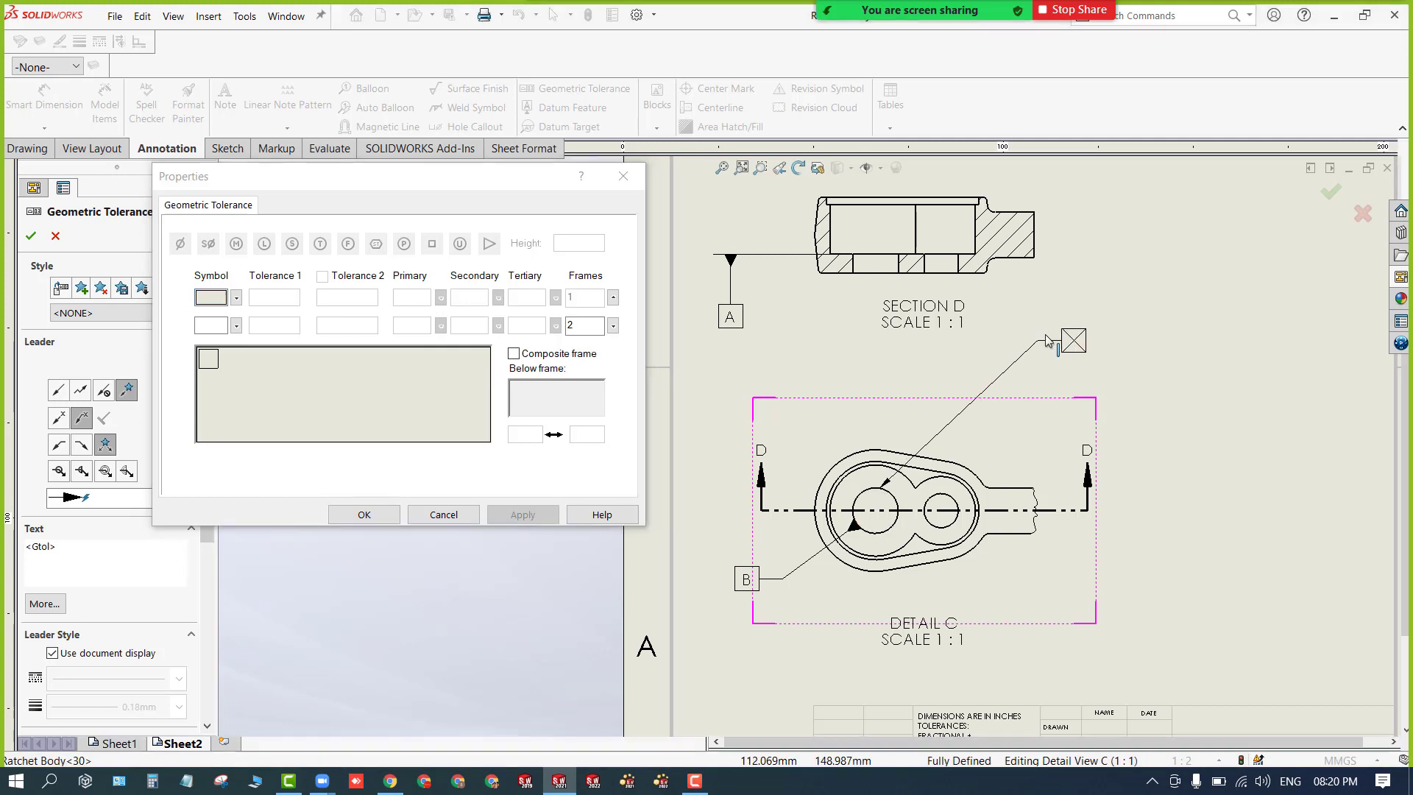
left_click(1052, 354)
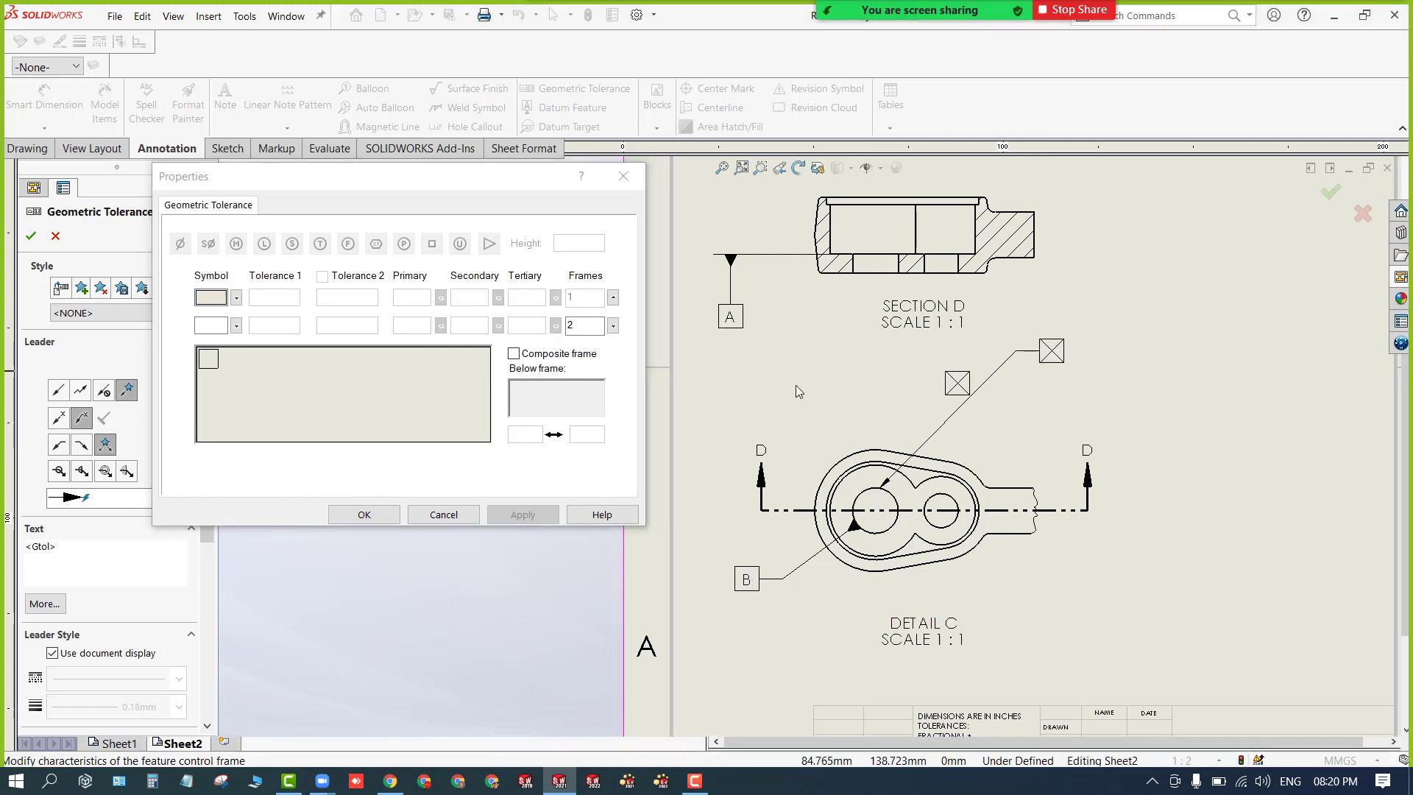
left_click(235, 298)
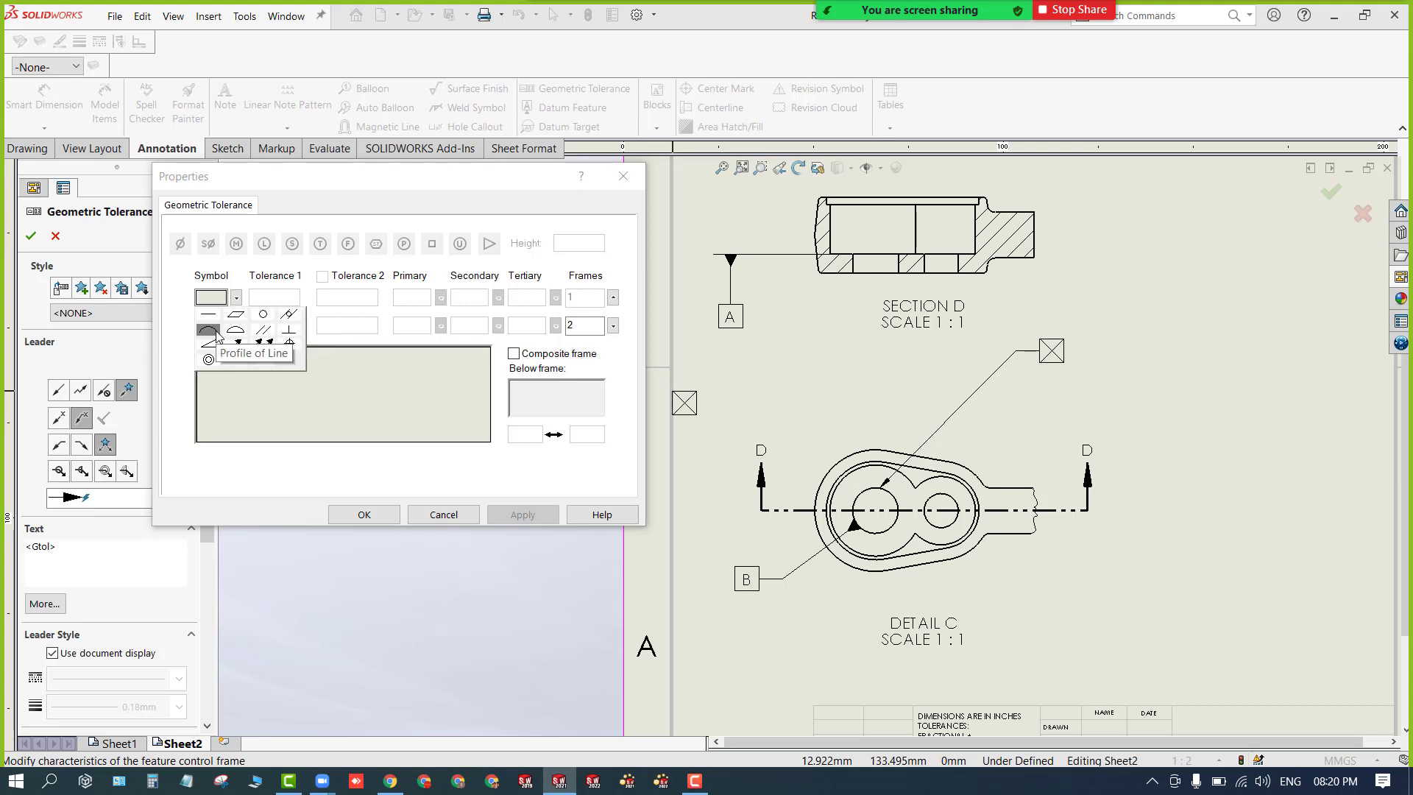
left_click(290, 344)
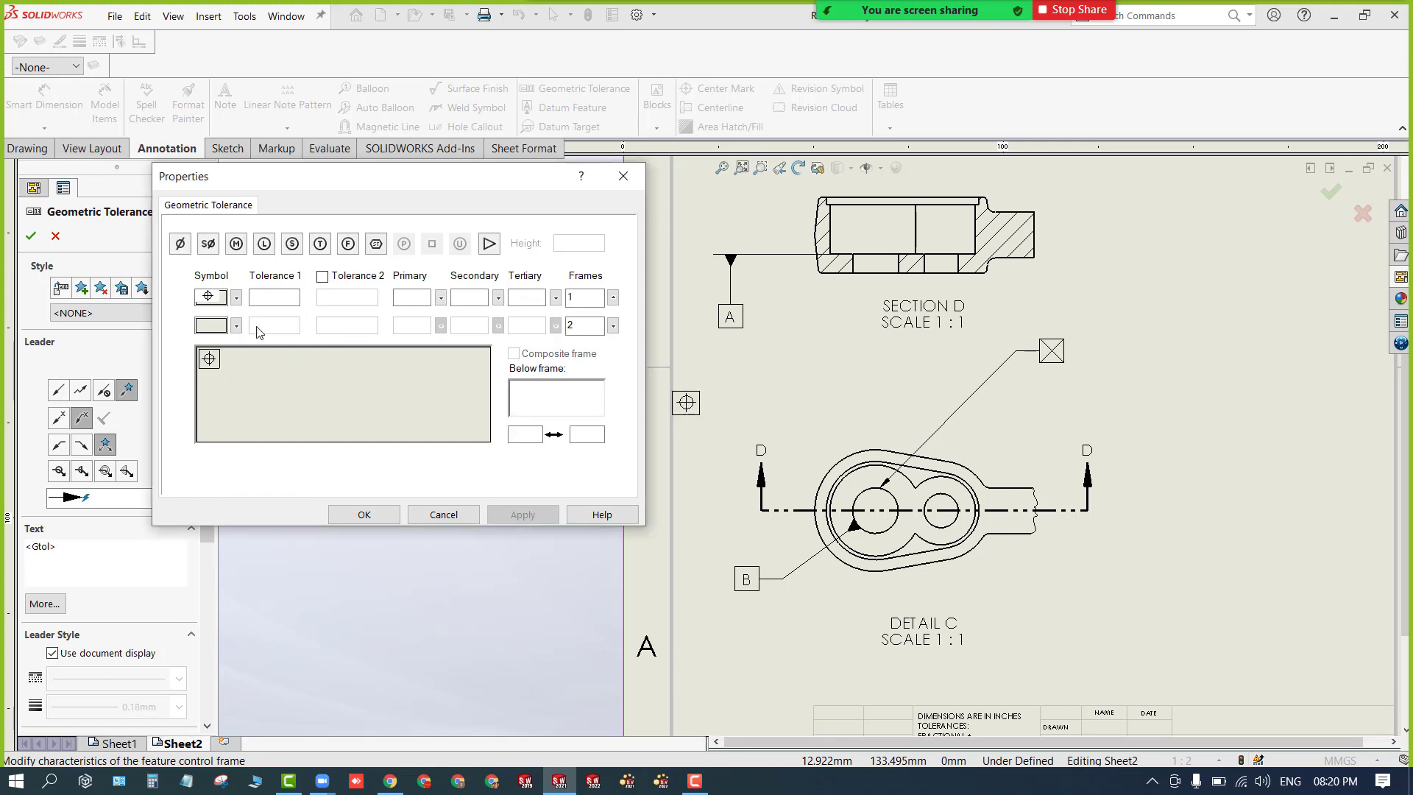
left_click(276, 295)
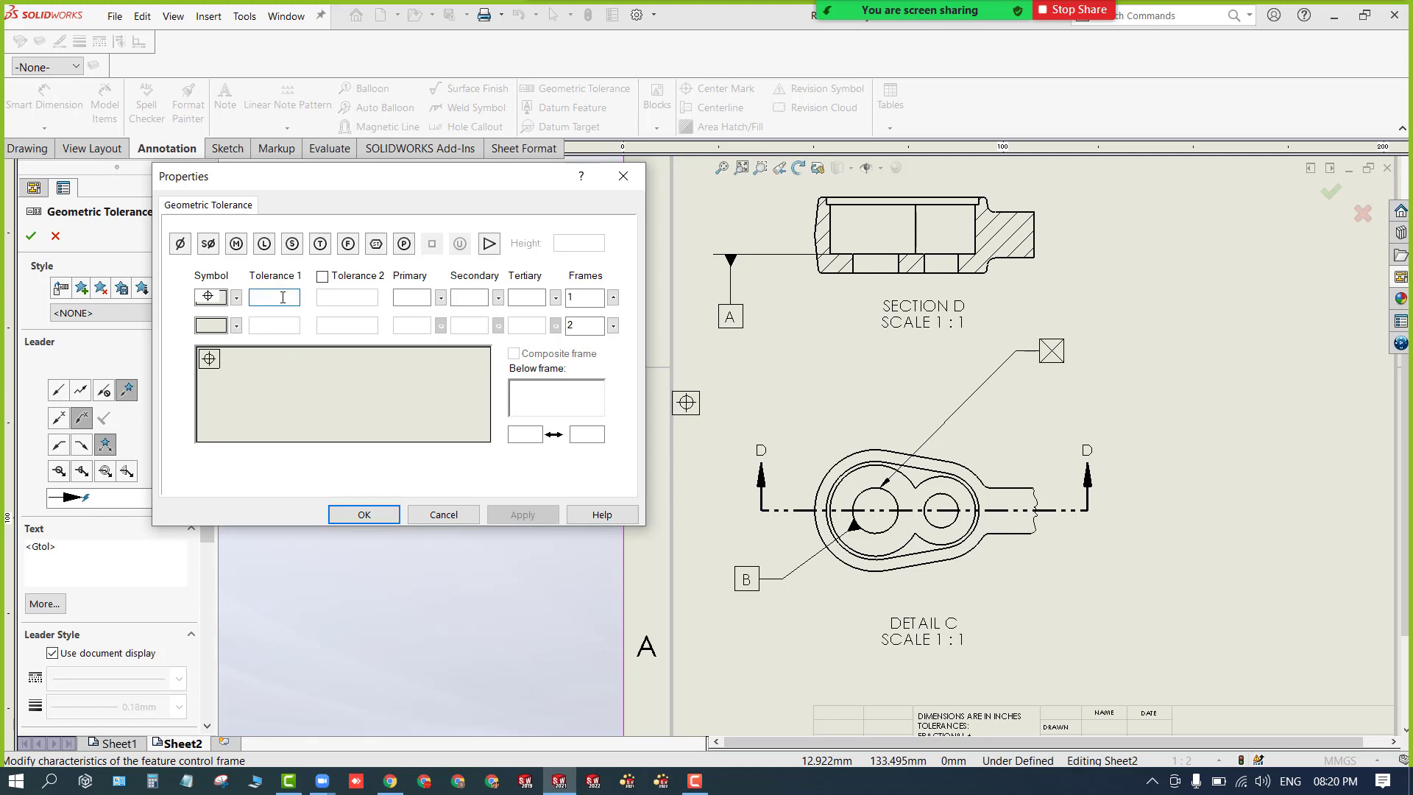
type("10")
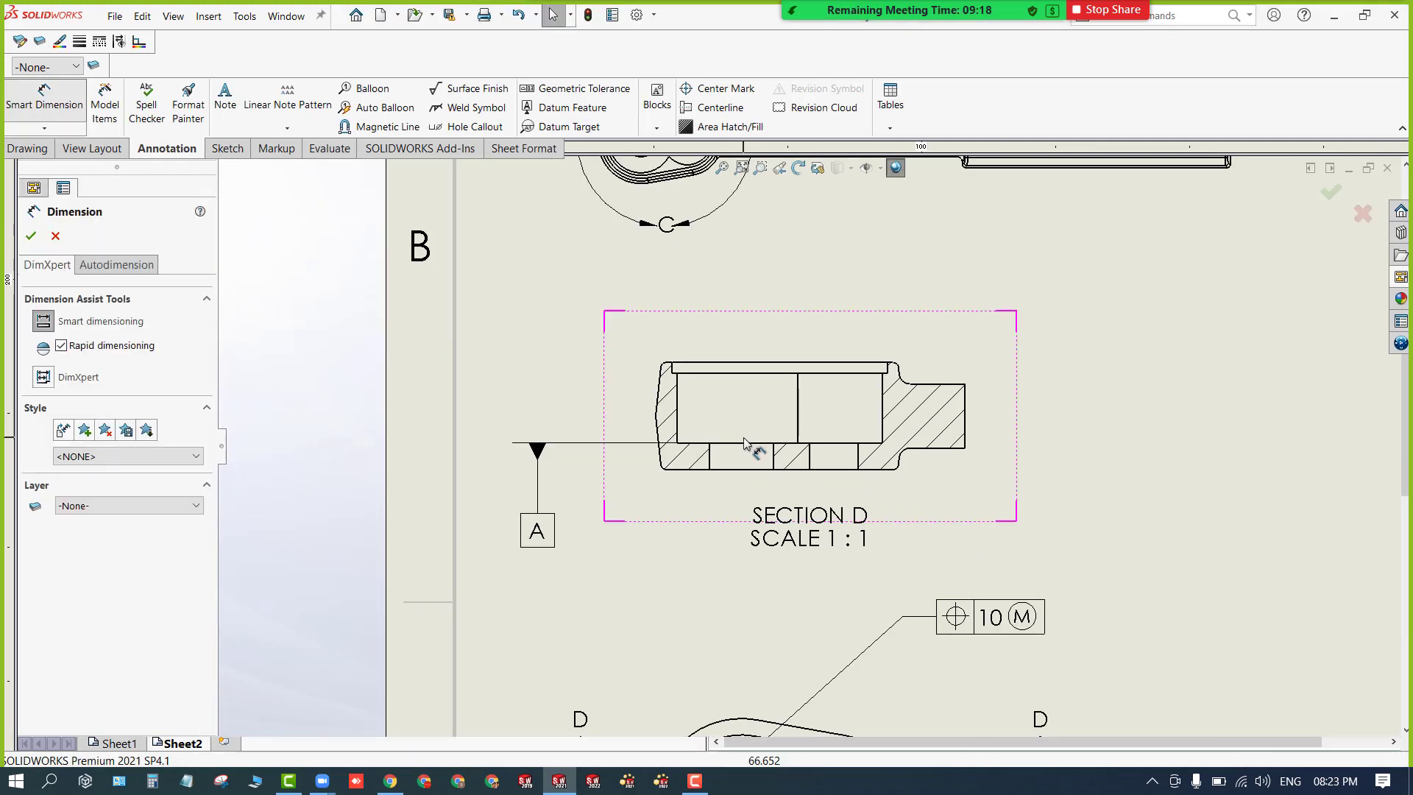
Dimension the height from the pocket floor to the head's top edge in the section view, placing it beside the handle end.
left_click(743, 442)
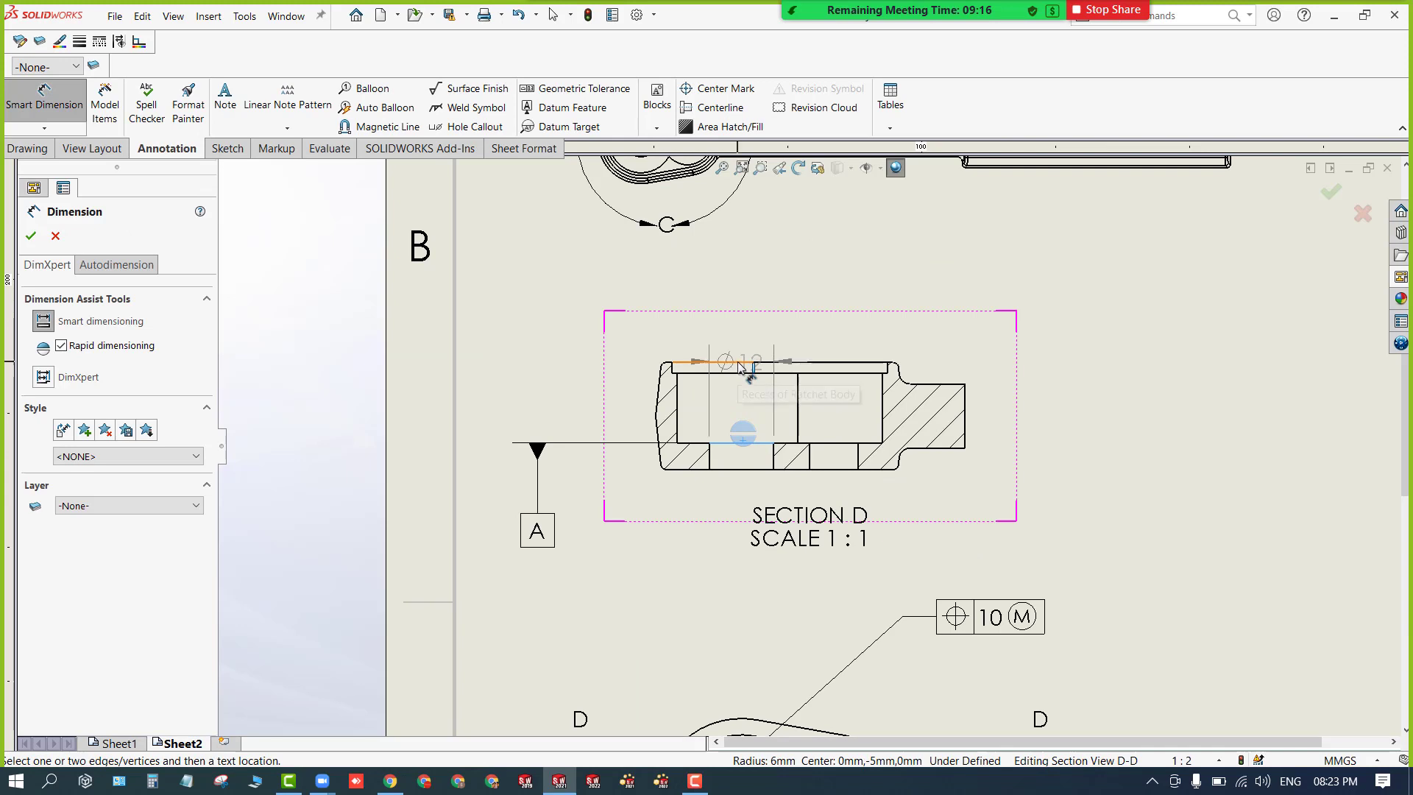
left_click(739, 363)
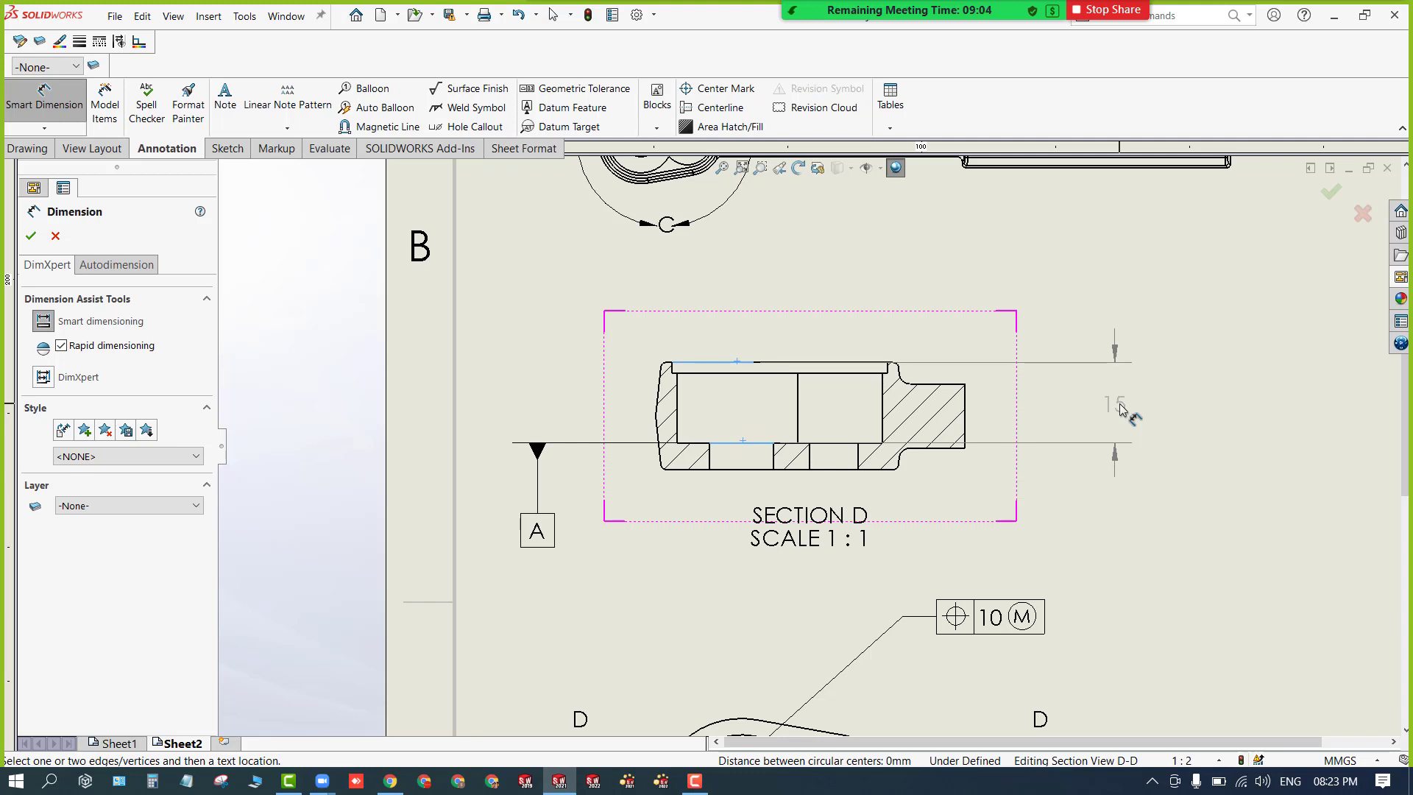
left_click(1121, 409)
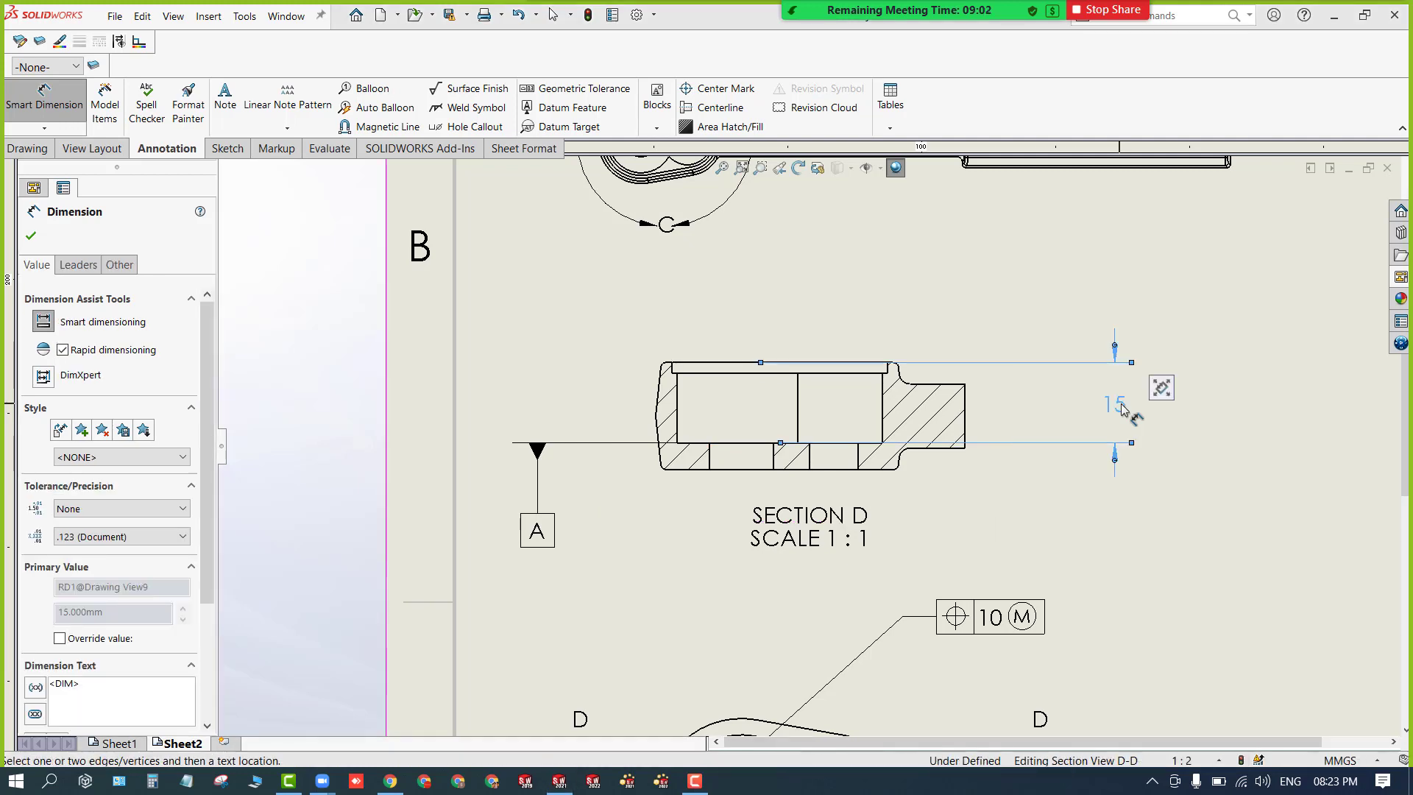
Give the pocket depth dimension a symmetric tolerance of 0.01 mm and set its precision to .12.
left_click(92, 510)
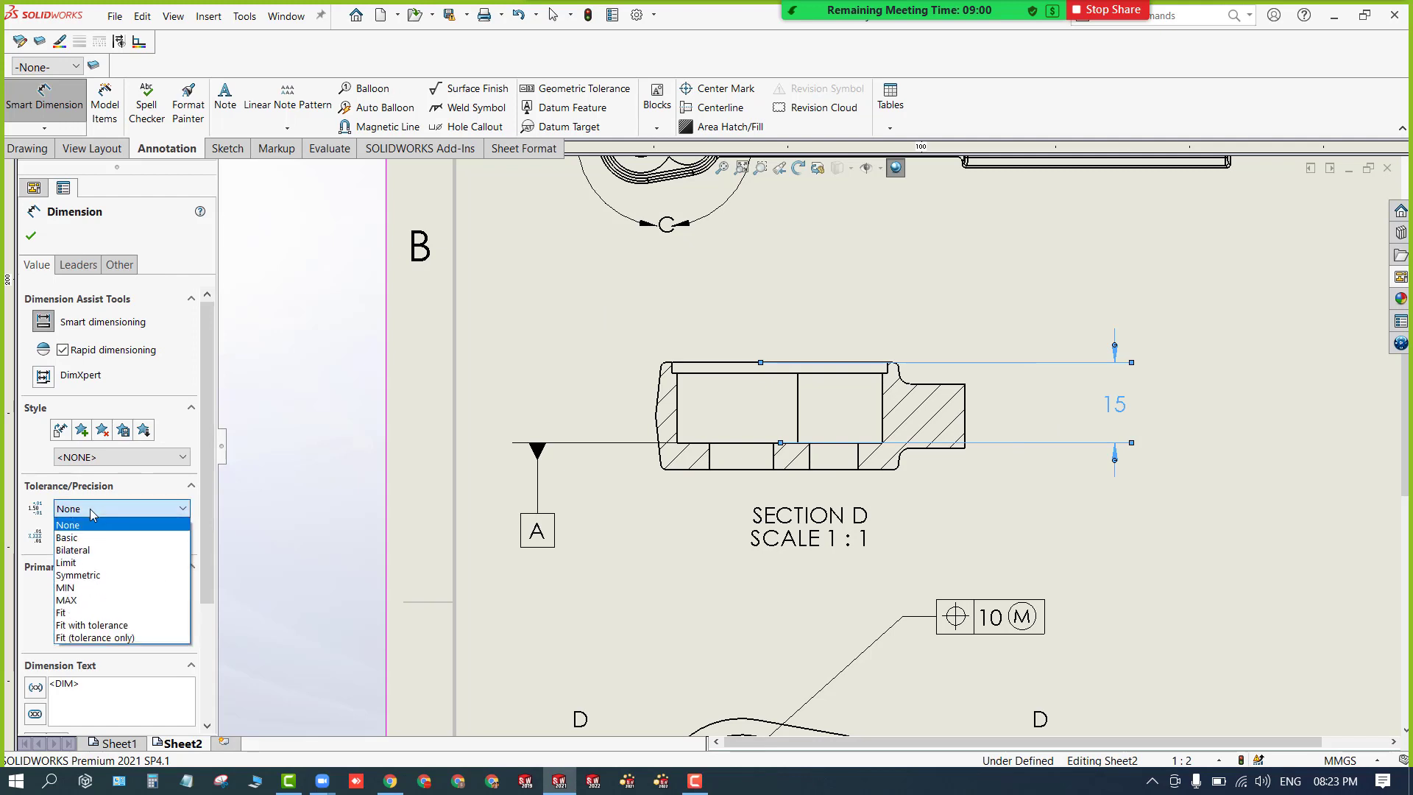
left_click(111, 577)
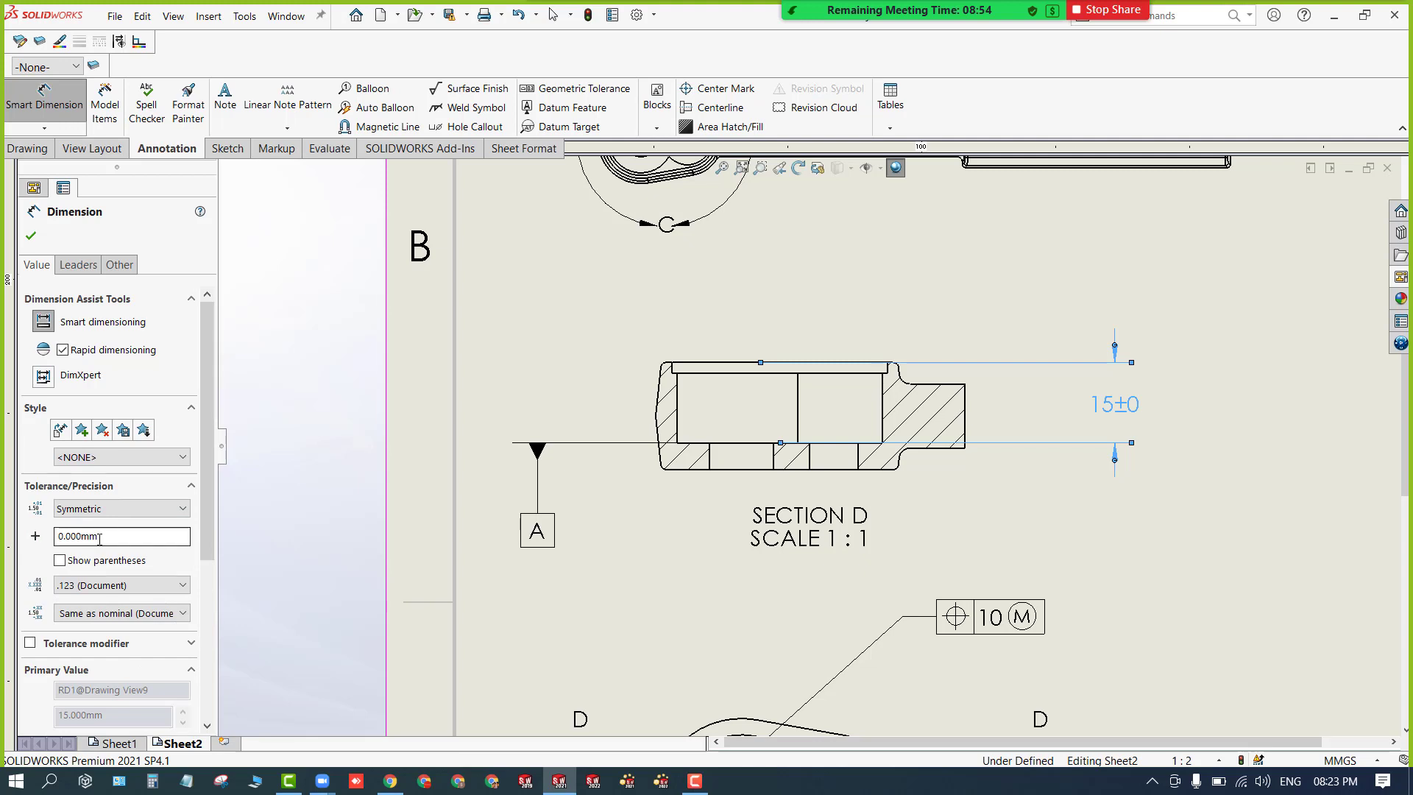
left_click_drag(101, 538, 55, 538)
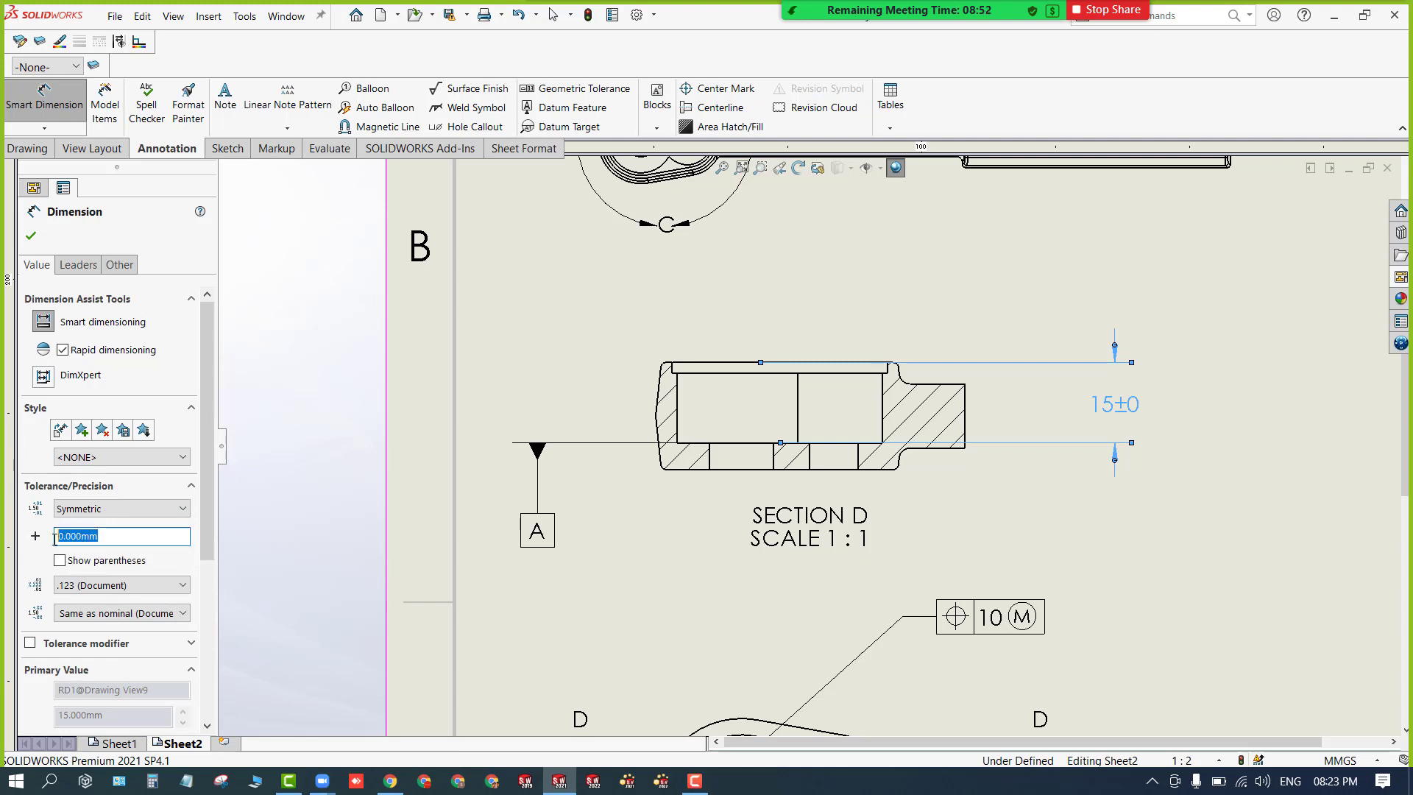
type("0.01")
left_click(23, 567)
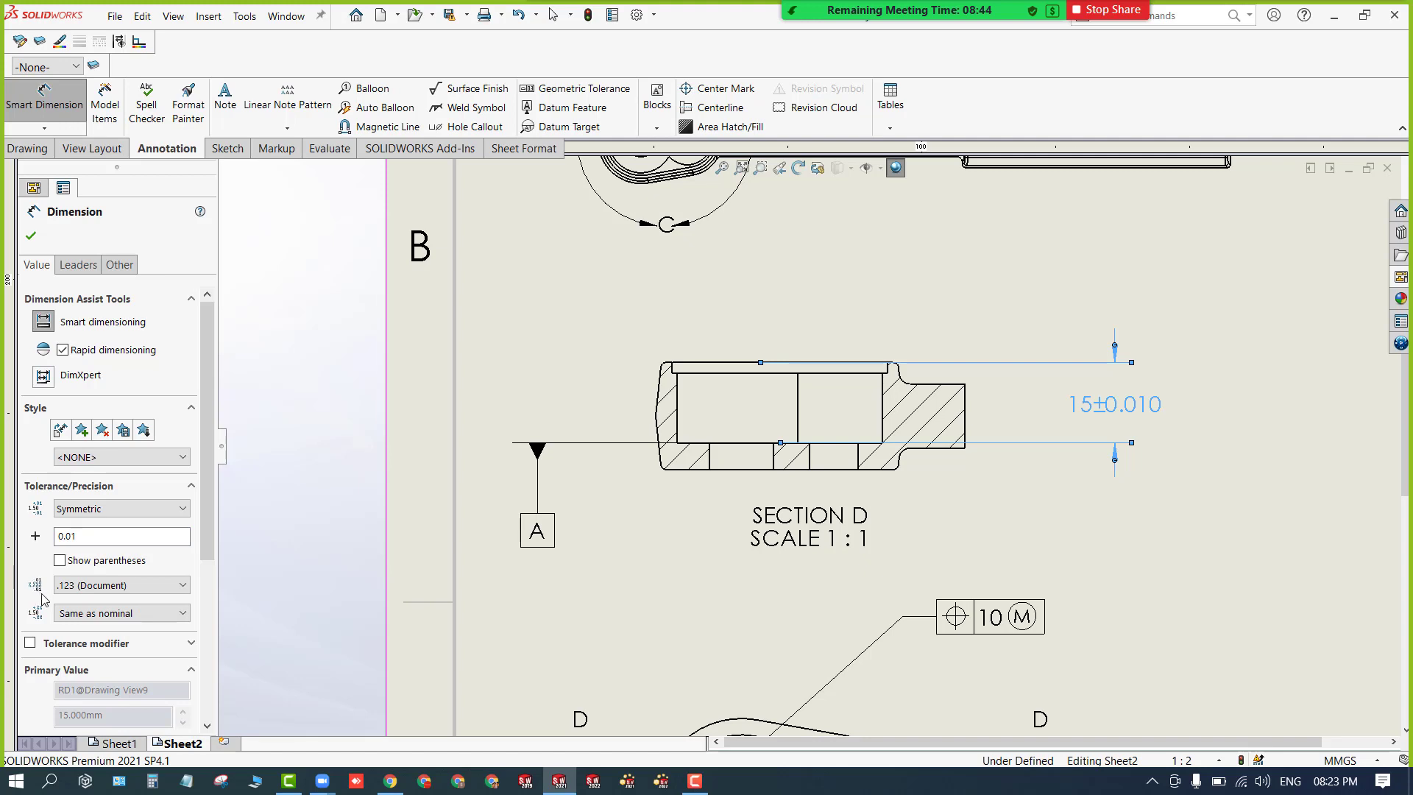
left_click(103, 586)
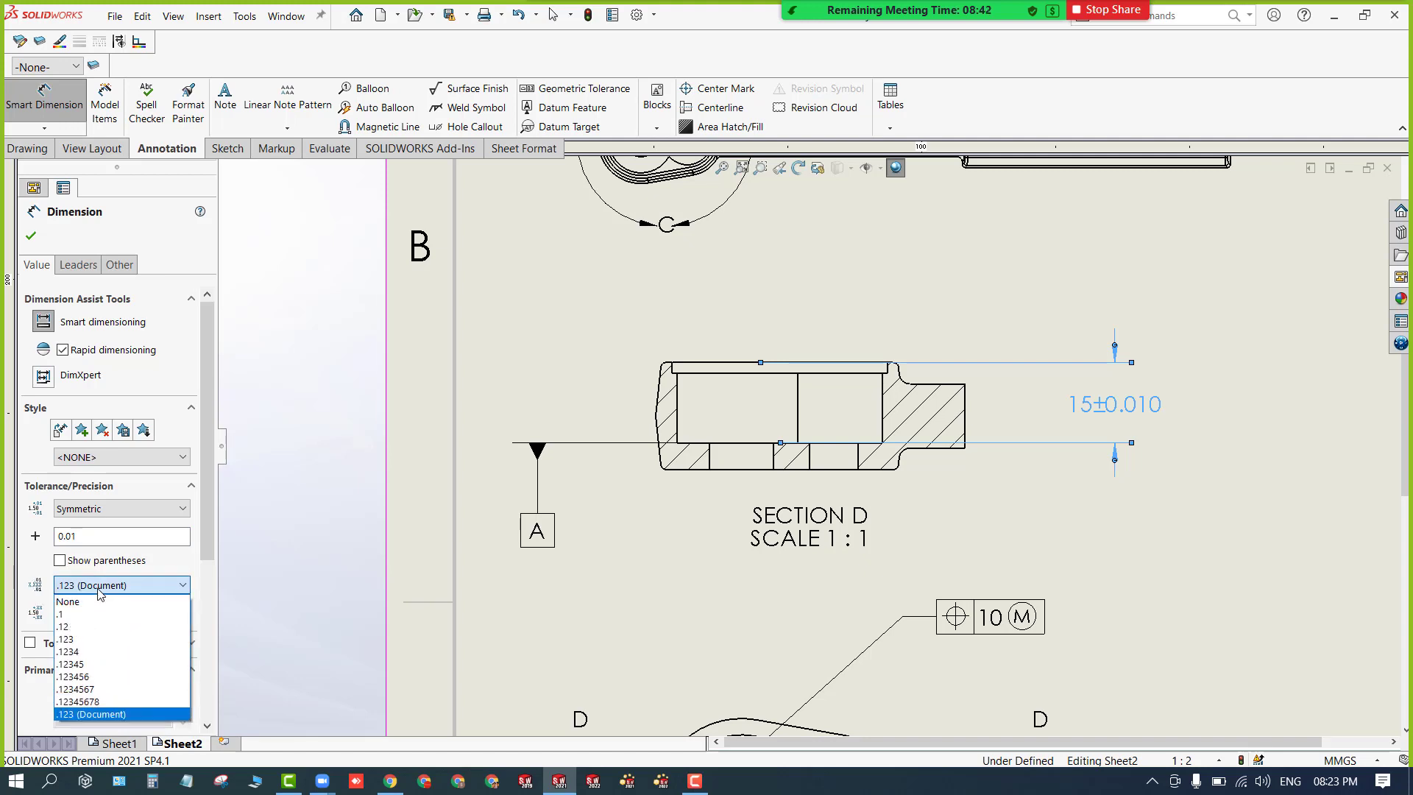
left_click(103, 627)
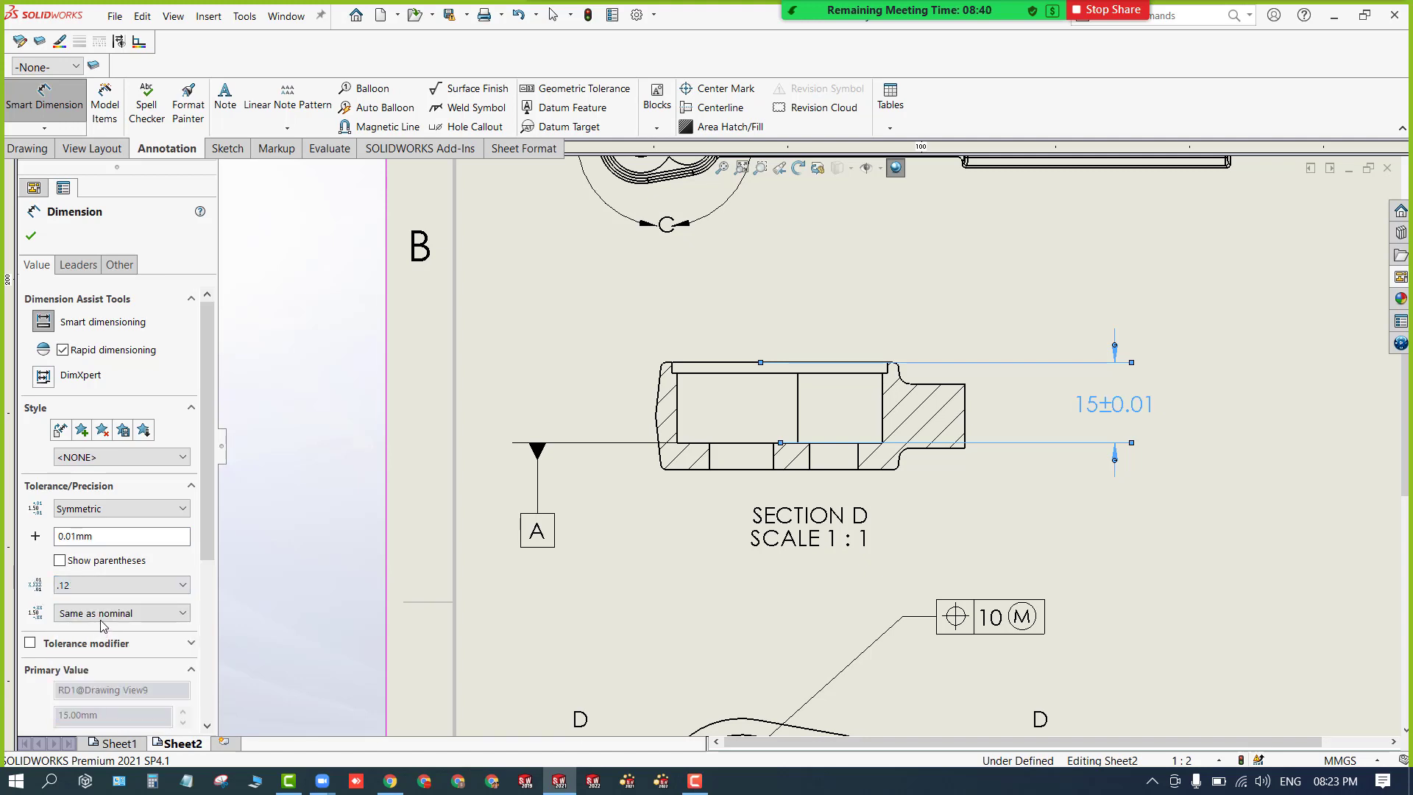
left_click_drag(207, 556, 218, 481)
left_click(31, 235)
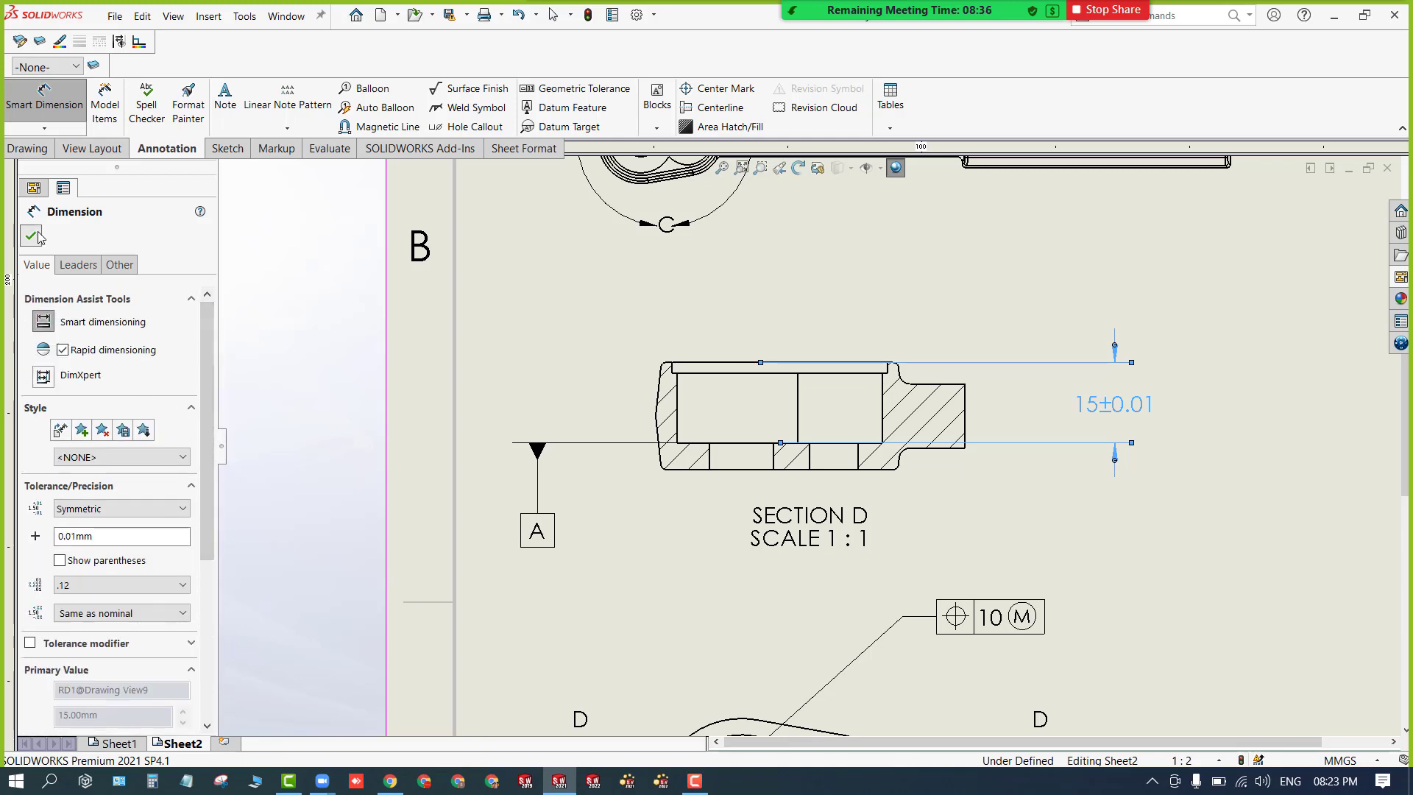
left_click(1226, 523)
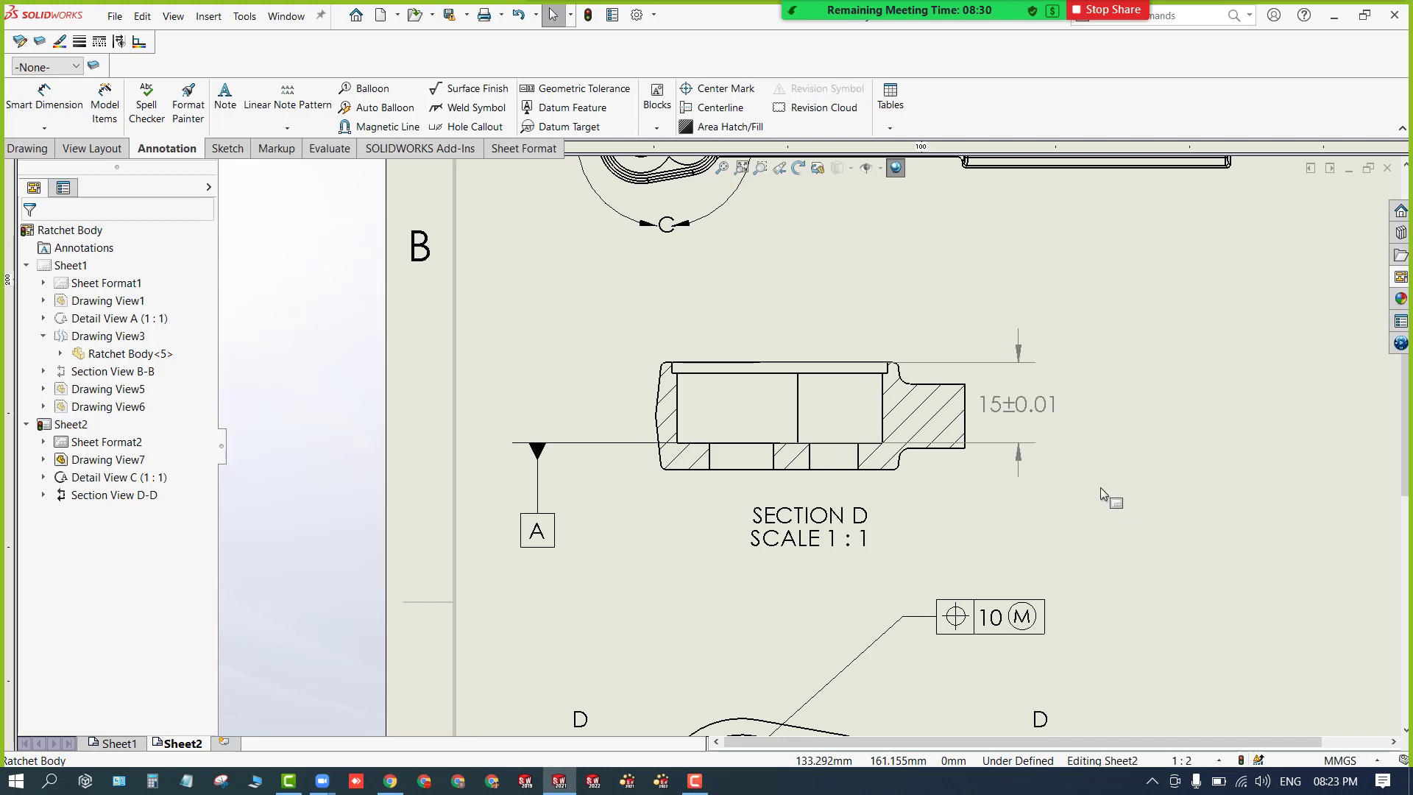
key("f")
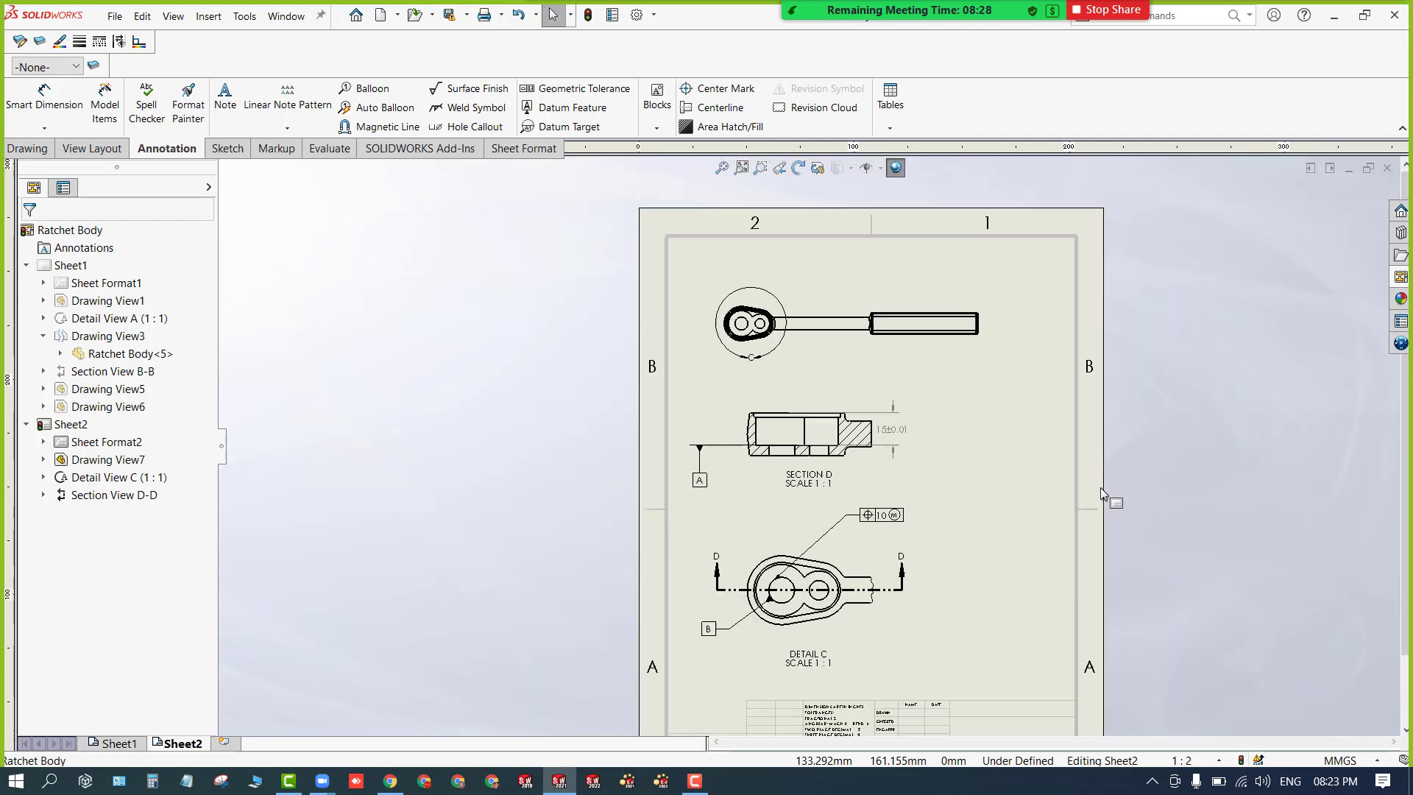
scroll(1101, 487, "up", 1)
key("f")
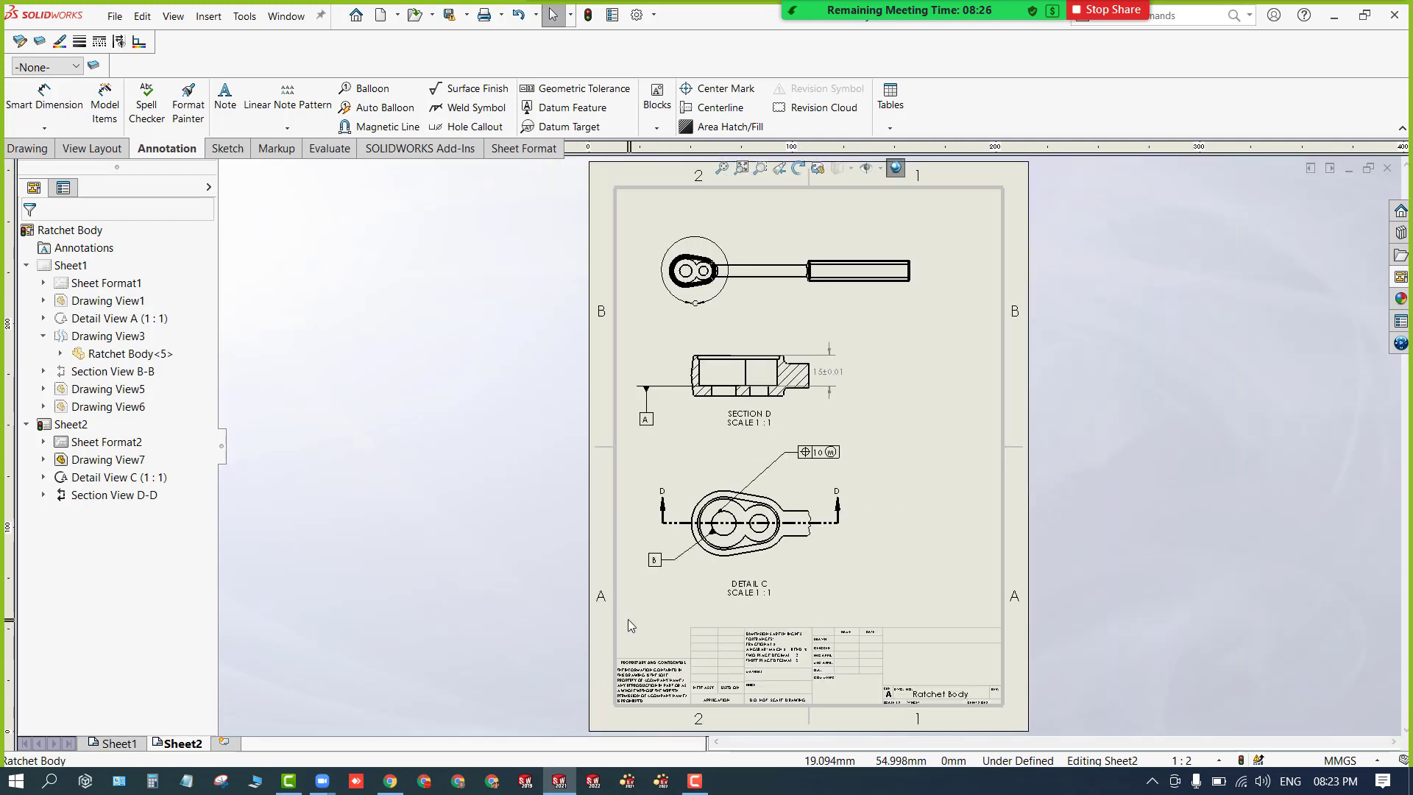